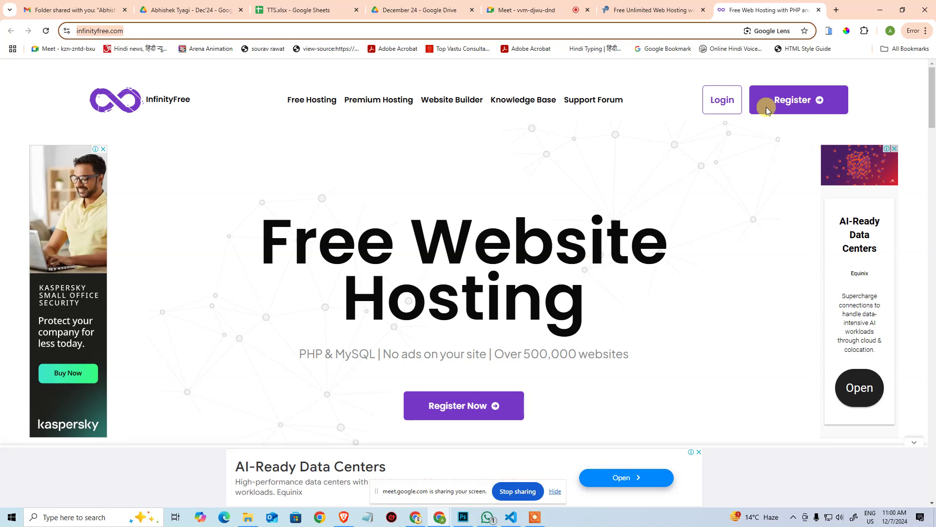
Step: Log in to InfinityFree and open the hosting account for arenasouthextension.freesite.online
click(728, 105)
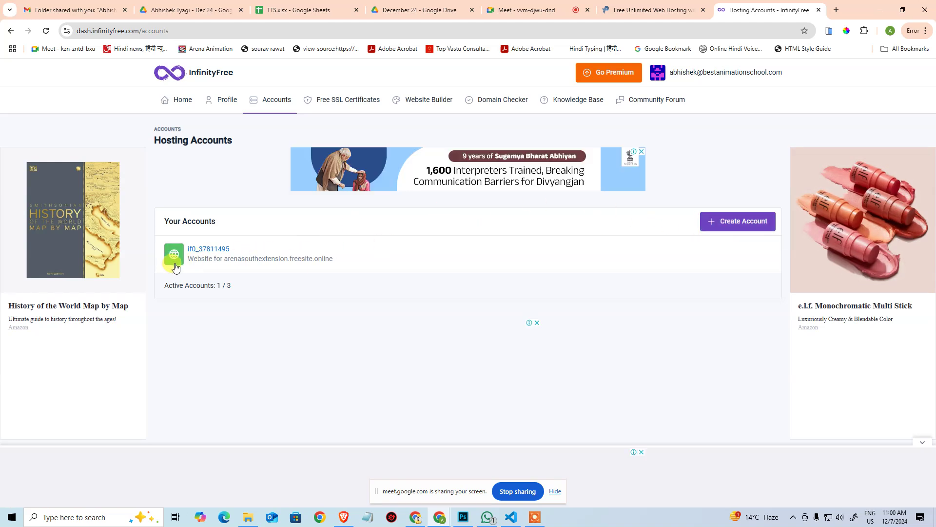
click(208, 250)
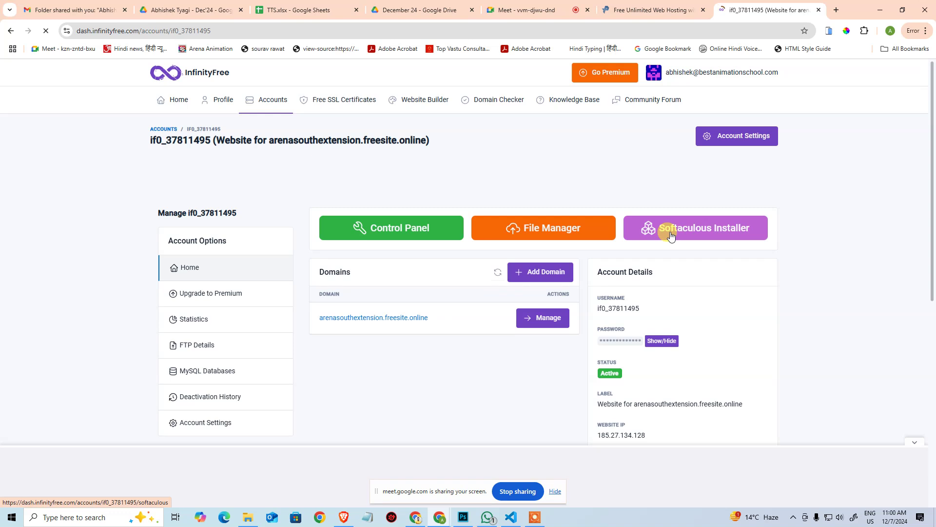
Step: Copy the hosting account's domain, arenasouthextension.freesite.online, and load it in a new browser tab
mouse_move(431, 318)
mouse_down()
mouse_move(317, 326)
mouse_move(445, 322)
mouse_up()
click(356, 337)
key(ctrl+c)
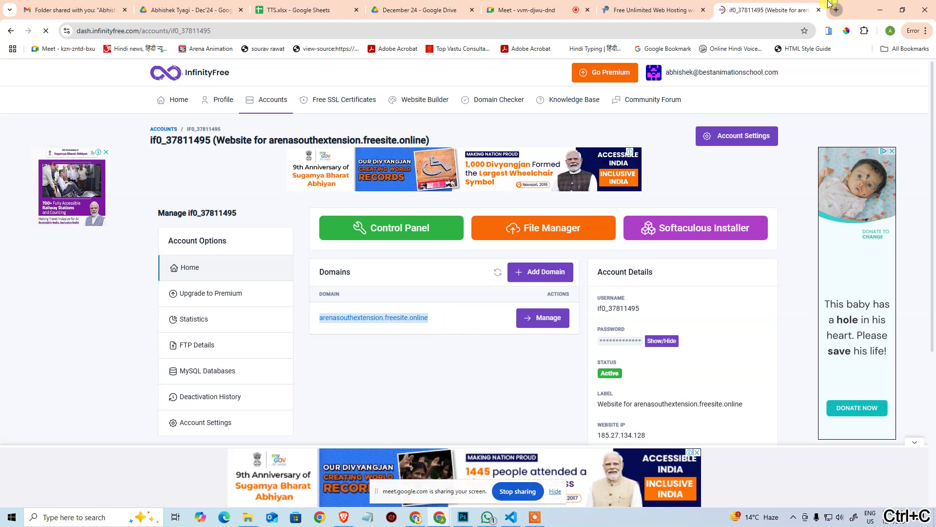
click(836, 10)
key(ctrl+v)
key(Return)
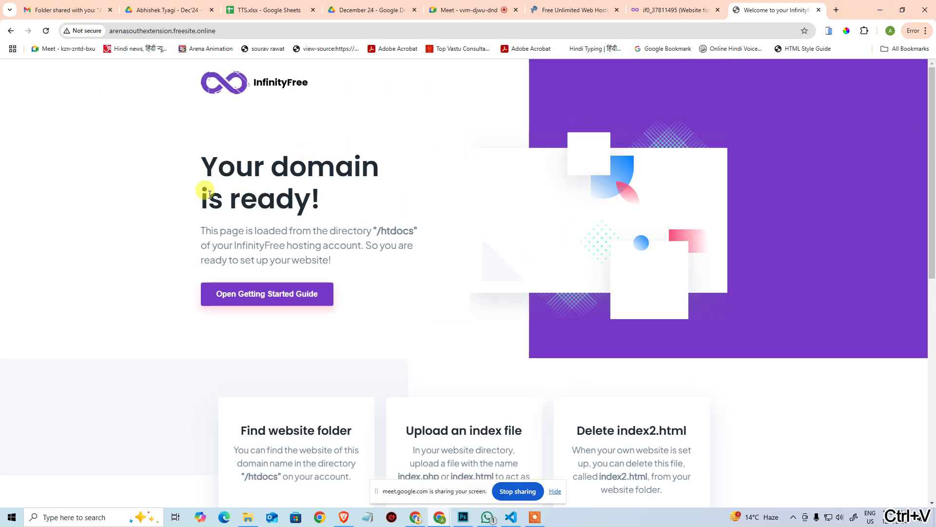
Step: Look over the site's default welcome page, from its heading to the lower part of the page
drag(203, 165, 403, 271)
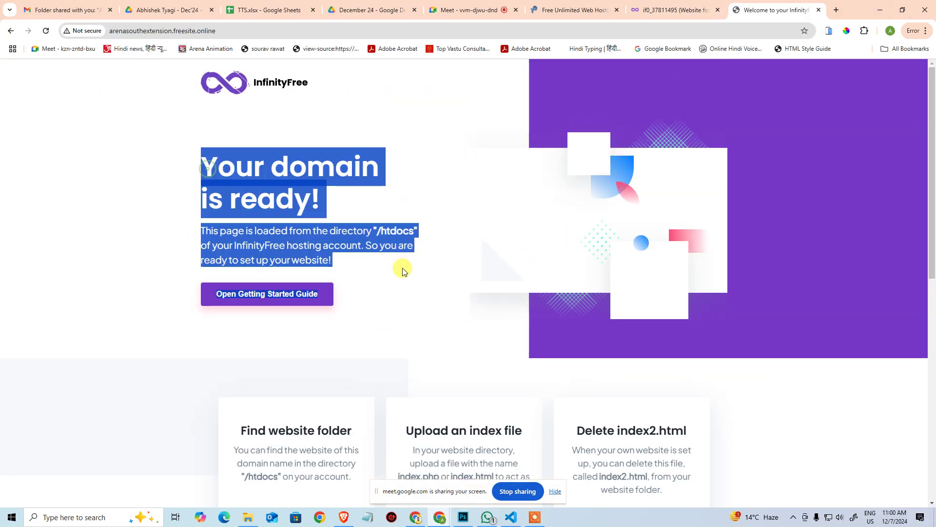
click(409, 282)
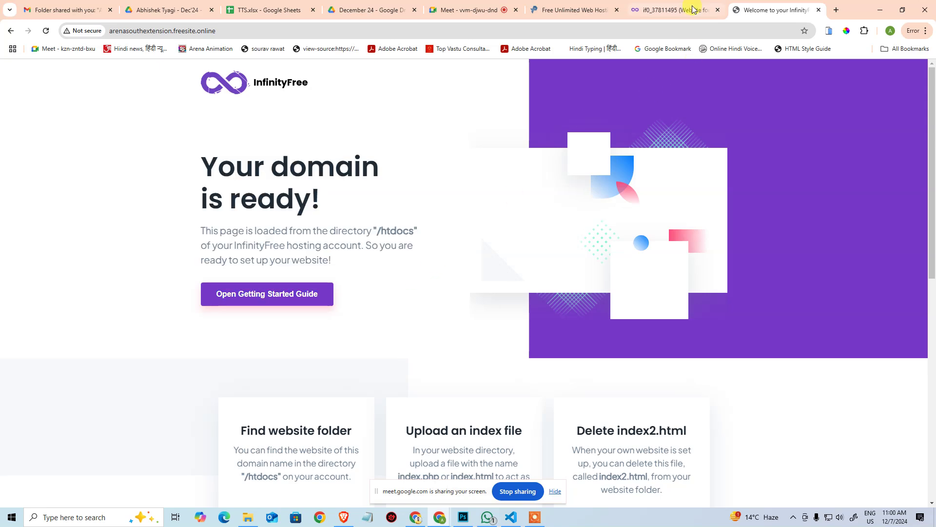
click(693, 9)
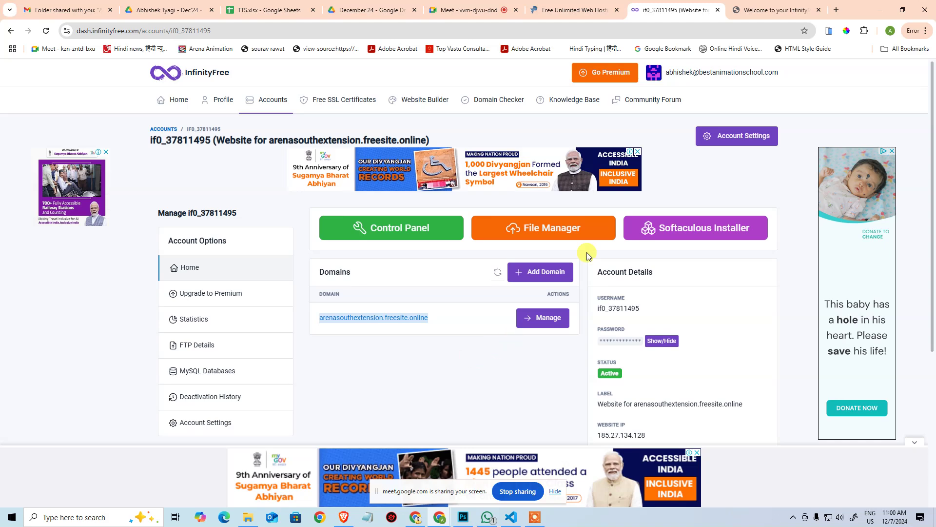
click(759, 11)
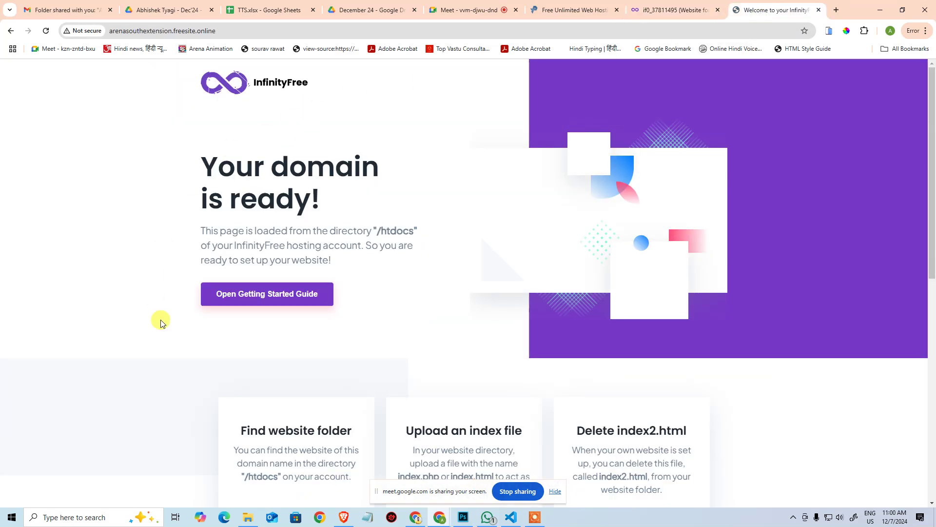
scroll(418, 255, down, 9)
scroll(422, 252, up, 9)
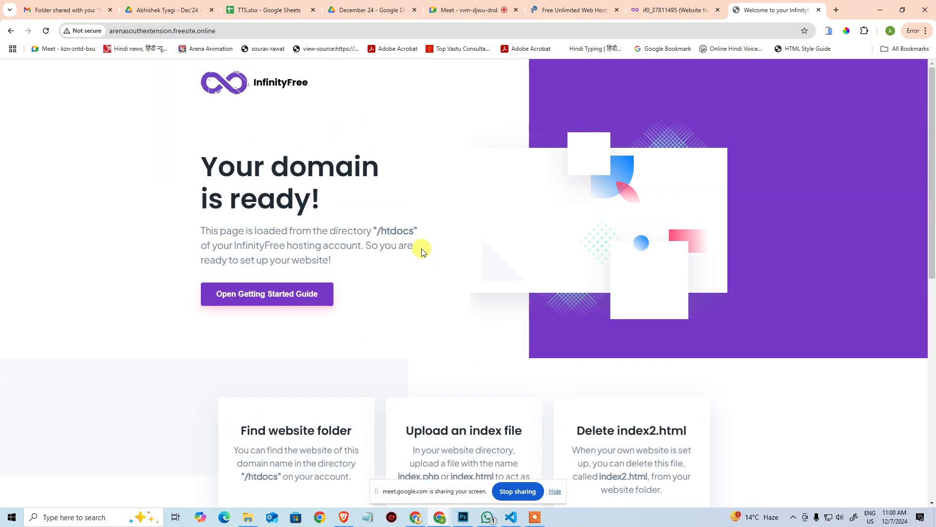
Step: Launch the Softaculous Installer from the hosting account and bring up the WordPress installation form
click(656, 5)
click(696, 229)
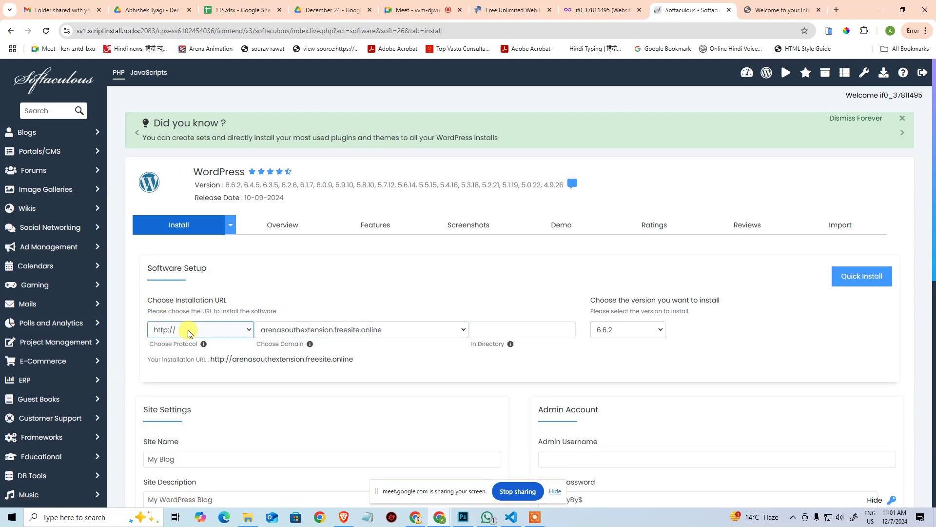
click(766, 9)
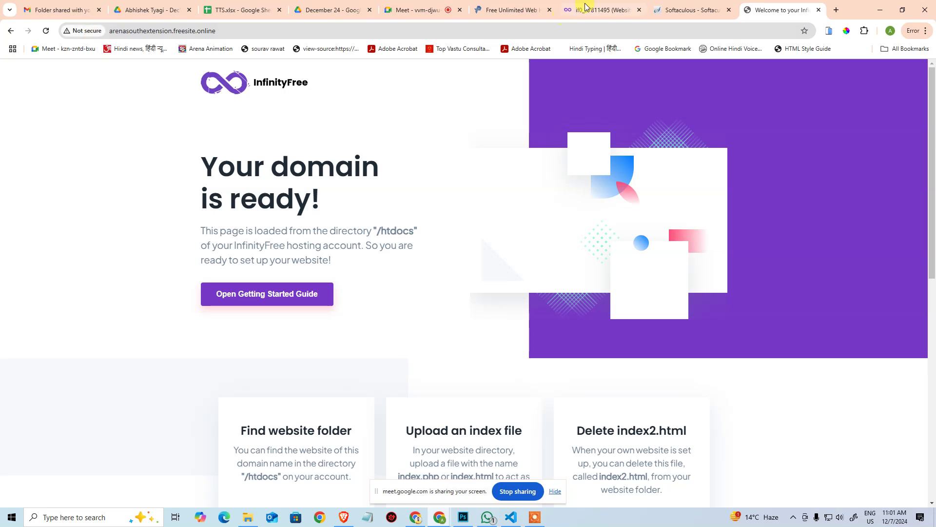
click(706, 5)
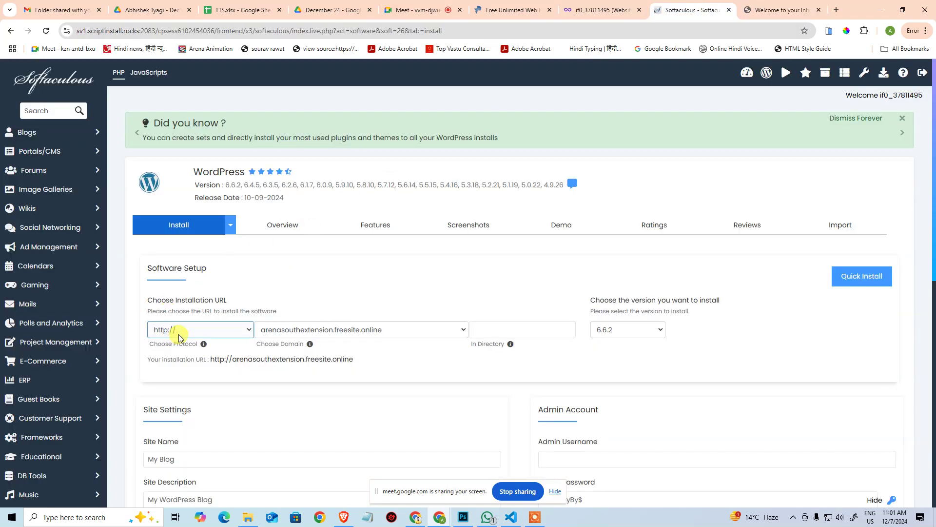
Step: Check the protocol and domain options offered for the WordPress installation URL
click(164, 335)
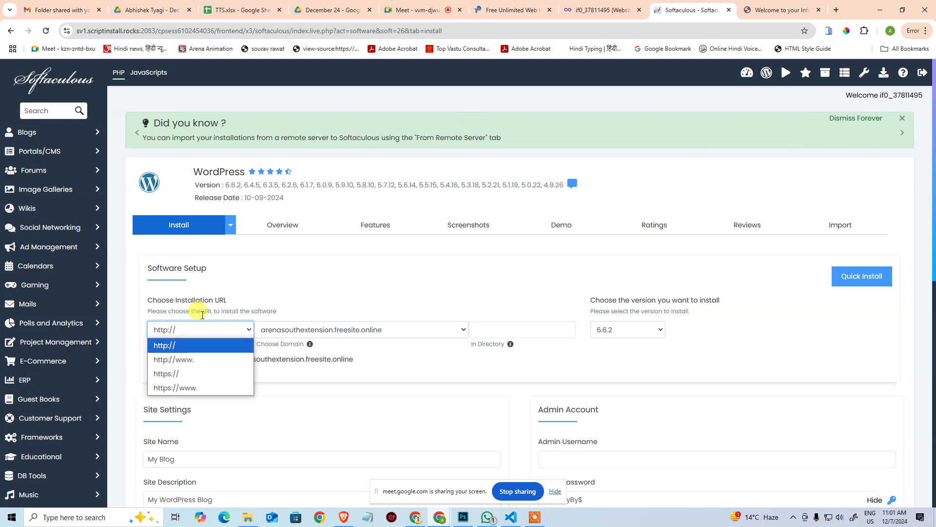
click(168, 333)
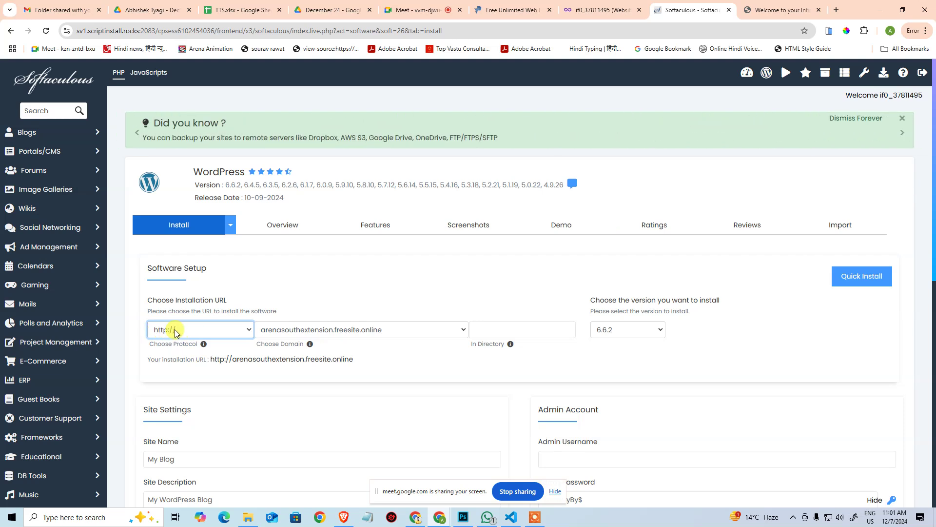
click(386, 335)
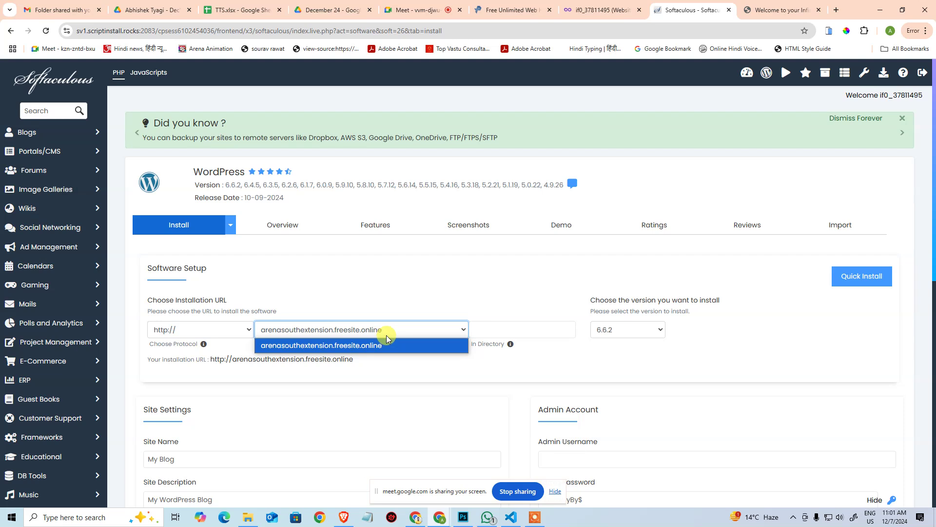
click(386, 337)
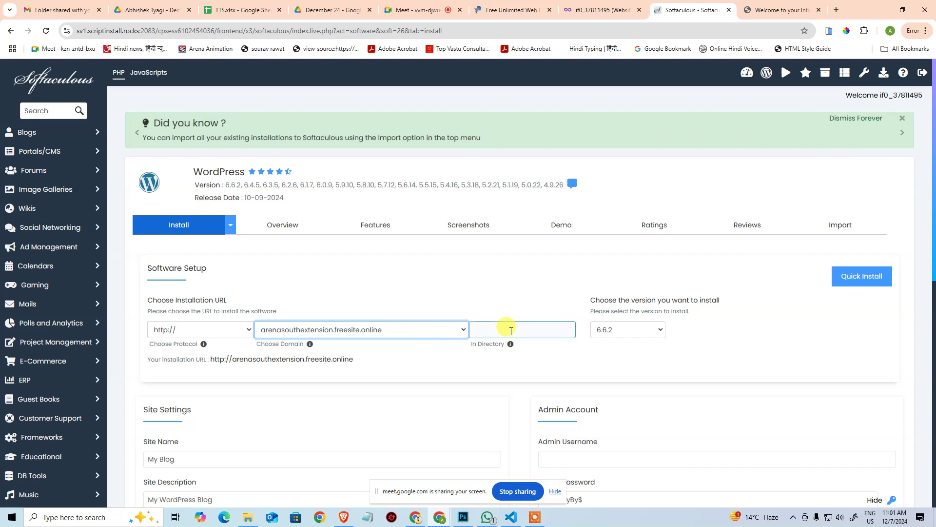
scroll(515, 330, down, 3)
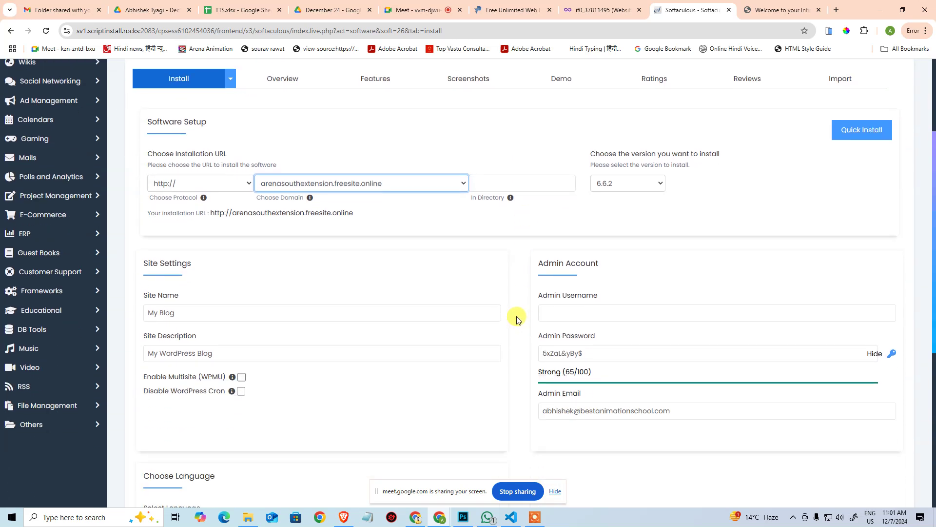
click(558, 312)
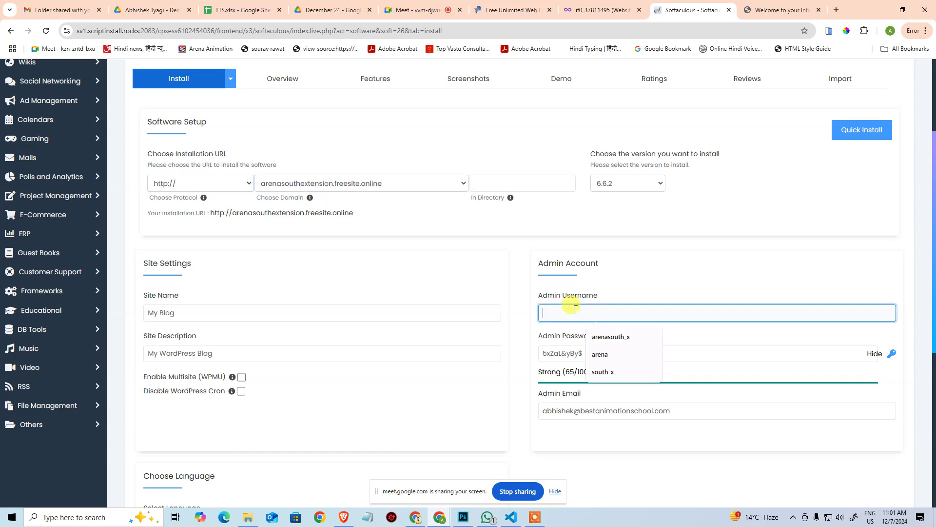
click(625, 337)
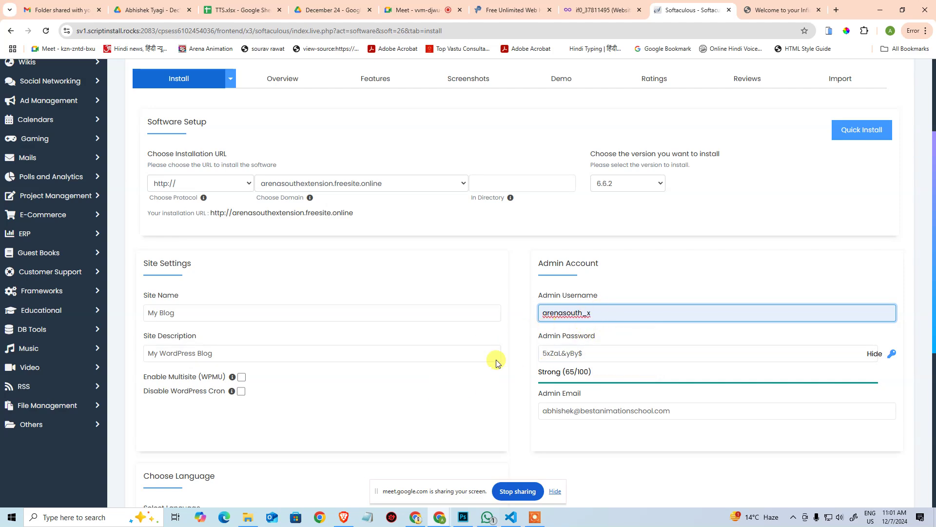
click(368, 518)
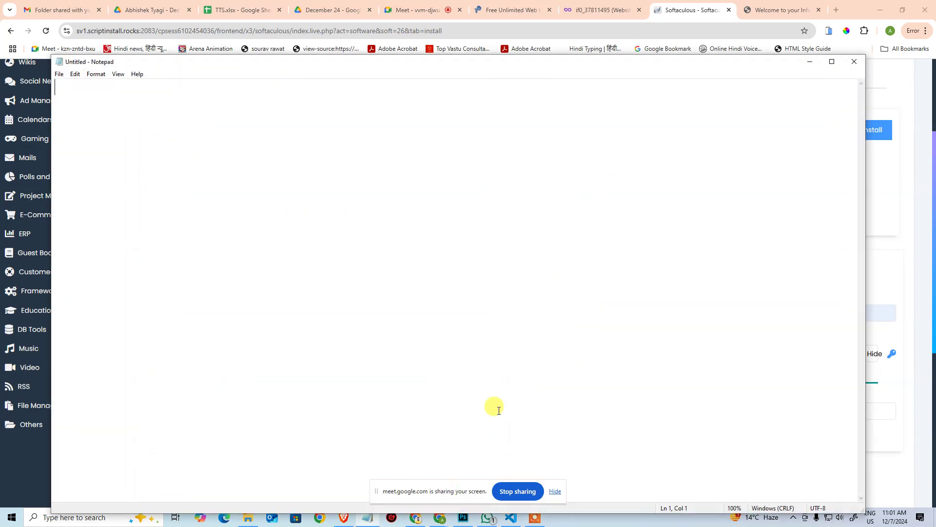
drag(383, 67, 519, 80)
drag(605, 85, 672, 110)
click(760, 102)
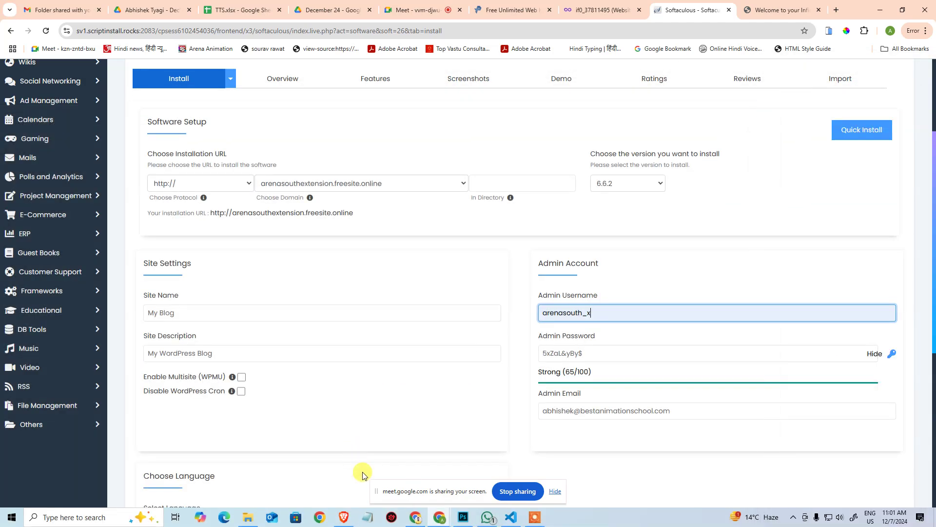
Step: Open the recent file wordpress installation details.txt in Notepad and move its window fully into view
right_click(368, 520)
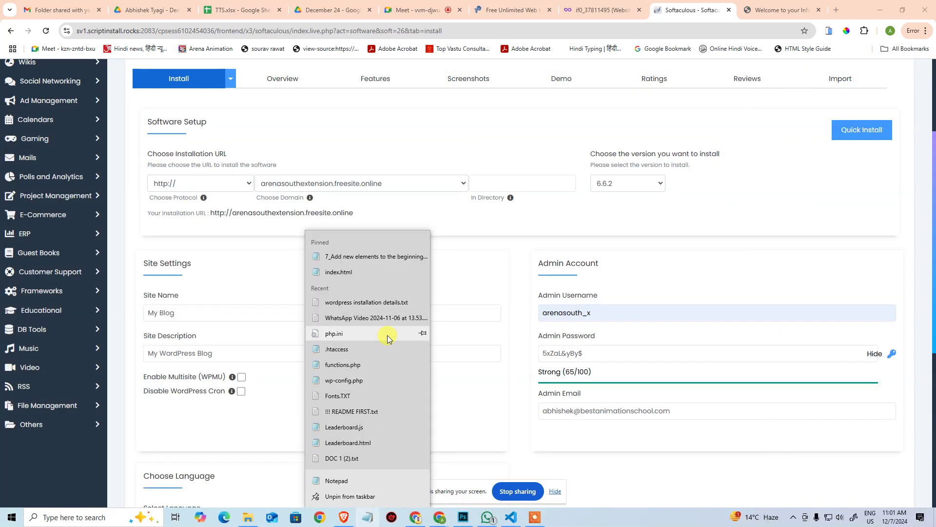
click(399, 304)
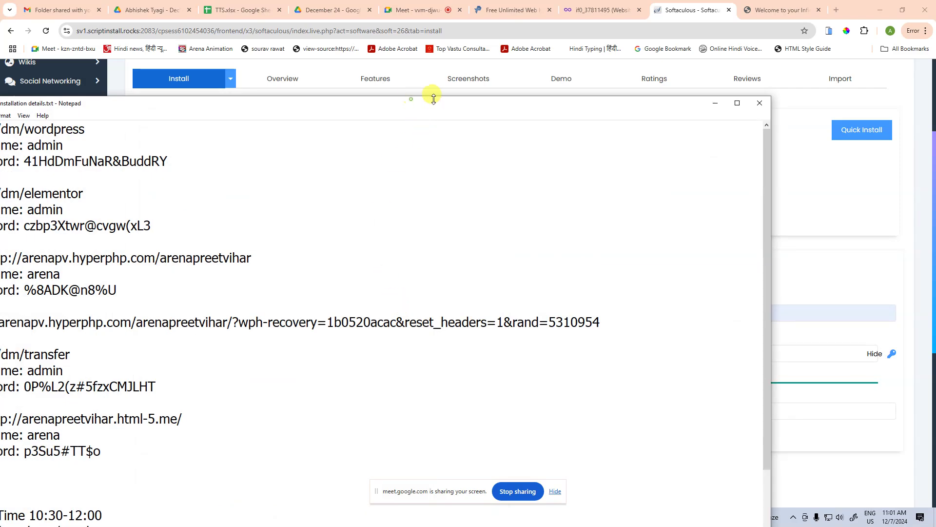
drag(610, 92, 739, 108)
Step: Copy the site's full address from the browser's domain page and return to the Notepad file
click(791, 7)
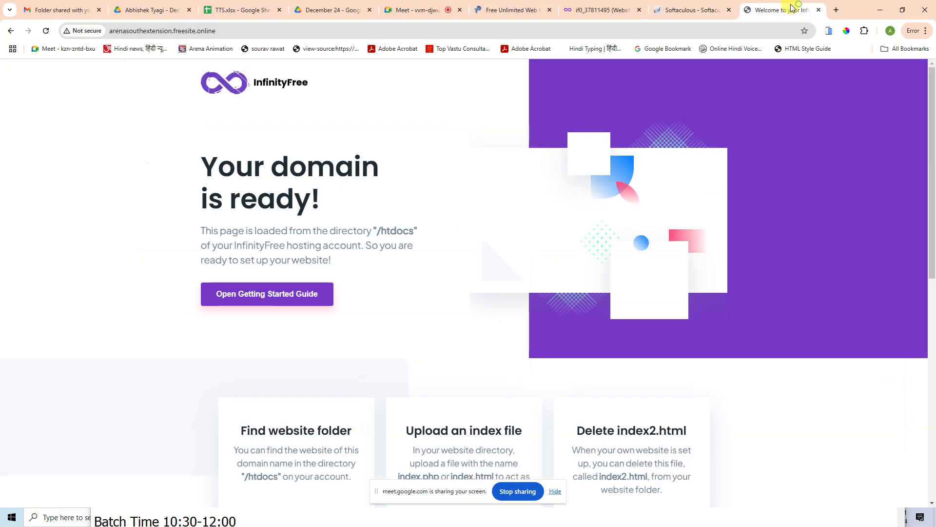
click(121, 30)
key(ctrl+c)
key(alt+Tab)
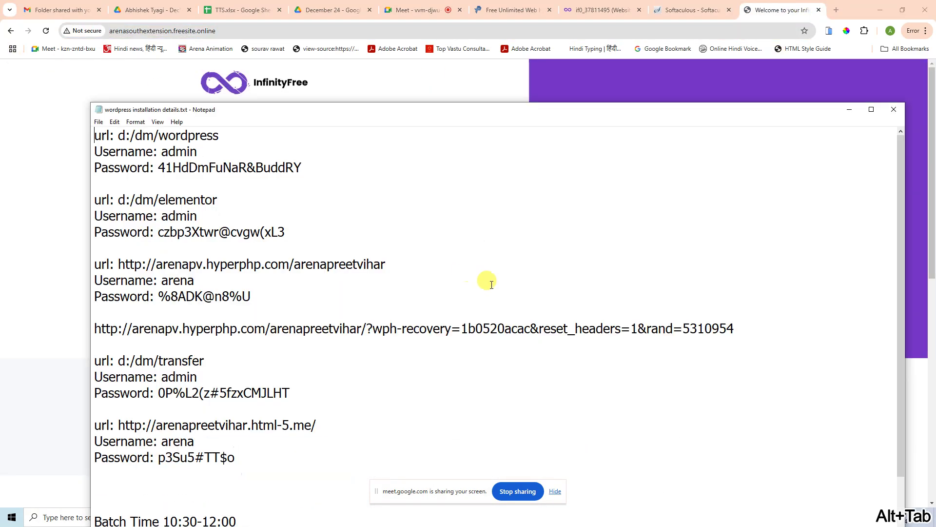
Step: Duplicate the Batch Time 10:30-12:00 block, including its URL, username and password lines, at the end of the file
scroll(317, 420, down, 2)
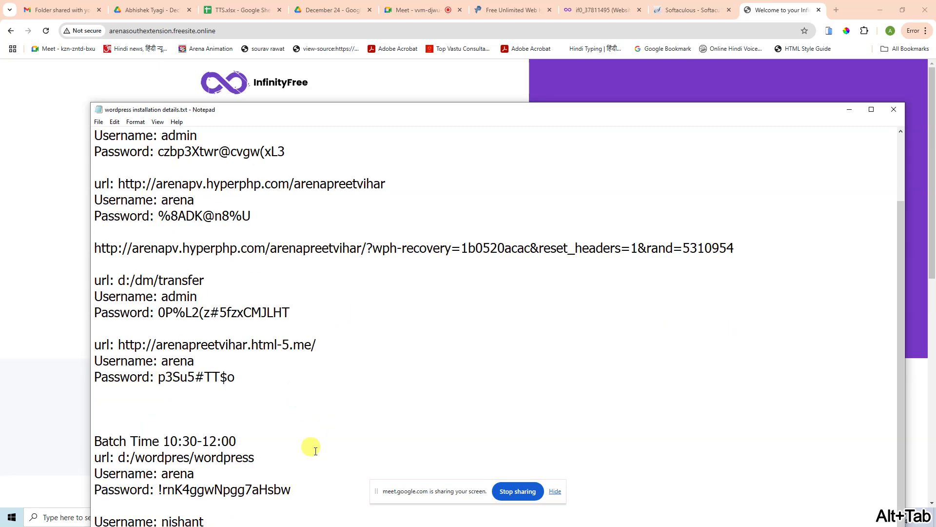
double_click(472, 109)
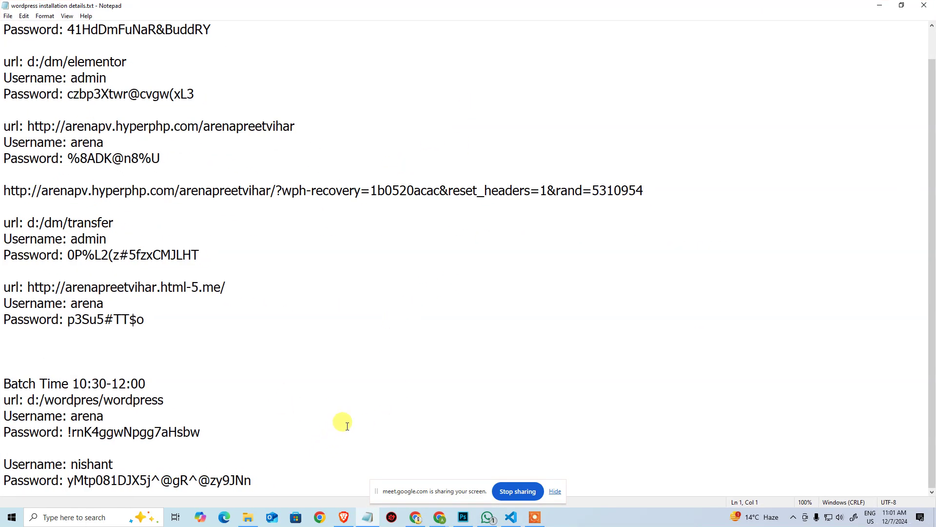
drag(211, 430, 4, 383)
key(ctrl+c)
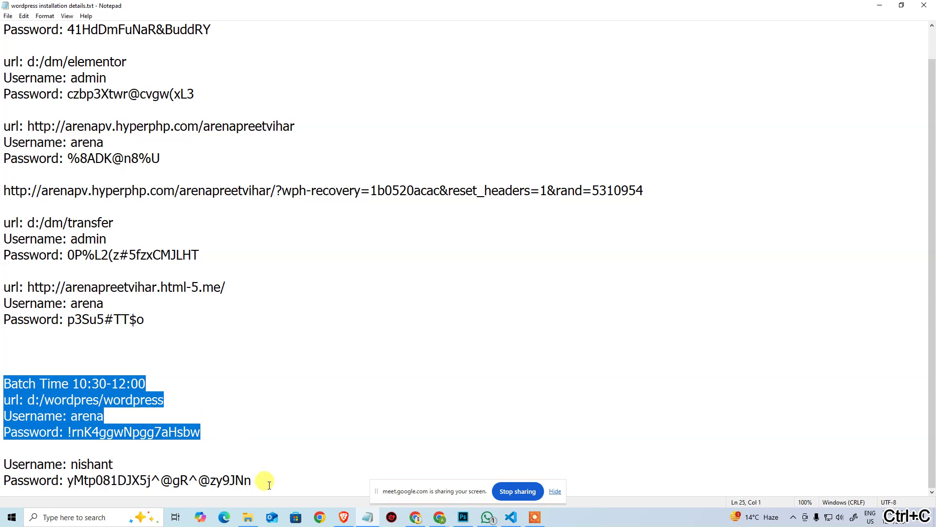
click(266, 480)
key(Return)
key(Return)
key(Return)
key(ctrl+v)
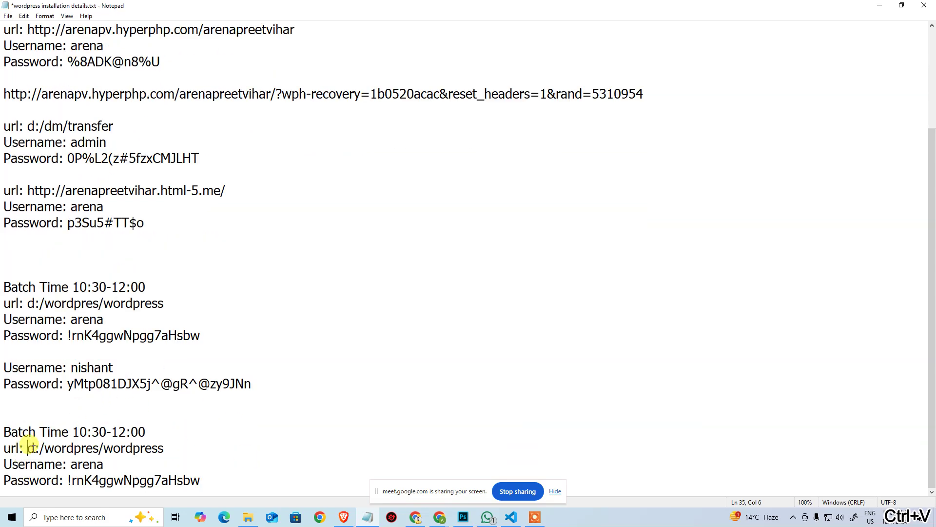
drag(28, 448, 177, 435)
key(super+v)
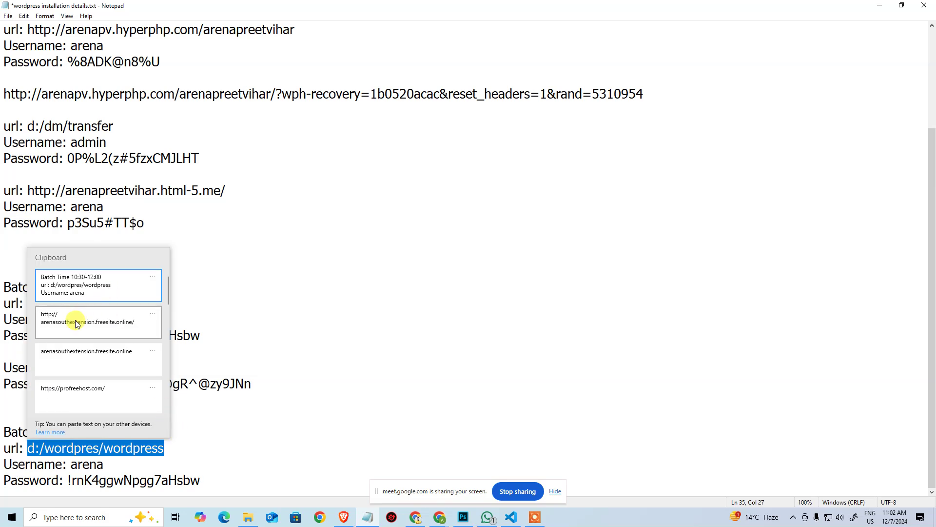
click(76, 323)
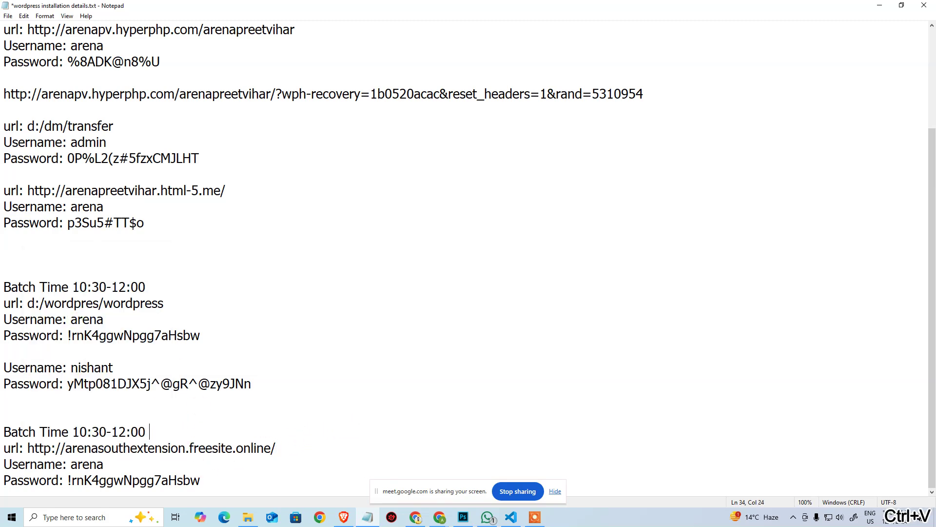
Step: Add the date (07.12.24) directly after Batch Time 10:30-12:00 in the new block, without a space
key(Left)
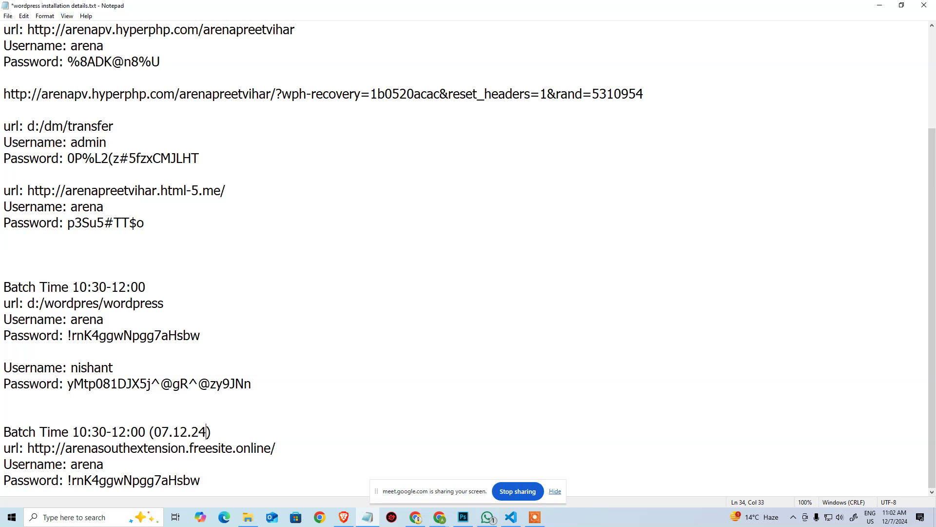
text(07.12.24)
key(ctrl+Left)
key(BackSpace)
Step: Copy the admin username arenasouth_x from the WordPress installation form and replace the username in the new Notepad block with it
key(alt+Tab)
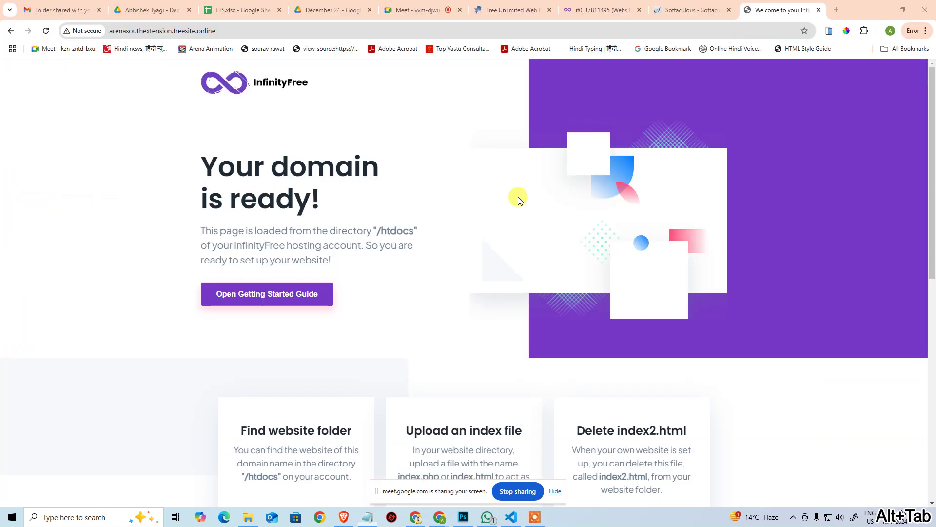
click(663, 12)
drag(600, 312, 428, 309)
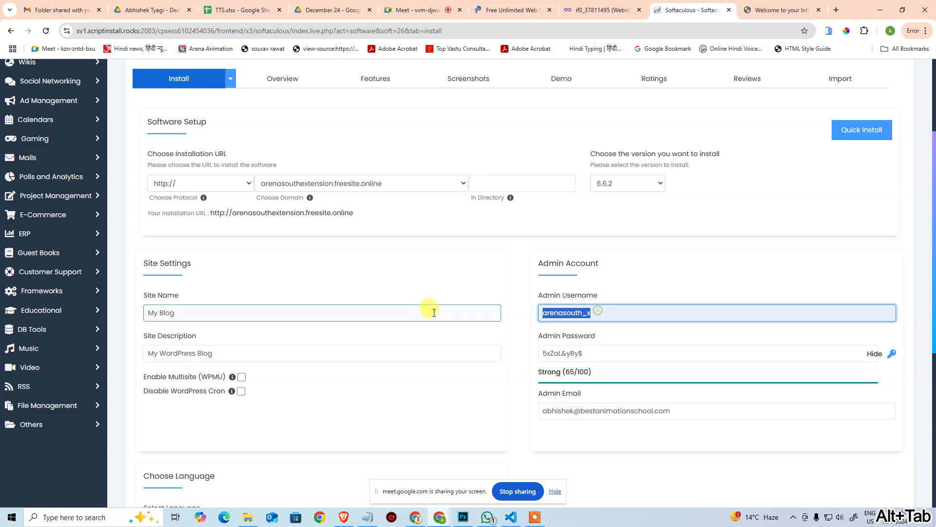
key(ctrl+c)
key(alt+Tab)
double_click(87, 465)
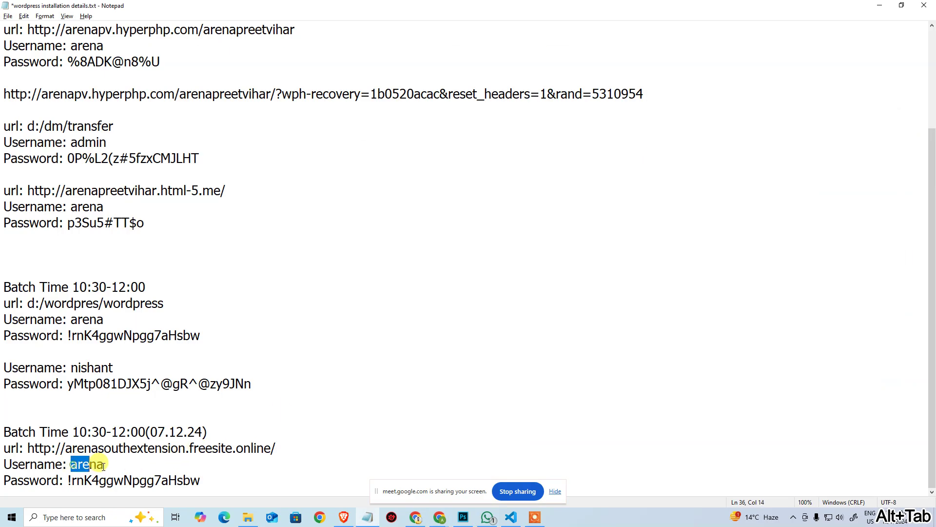
key(ctrl+v)
Step: Copy the admin password from the installation form, replace the password in the new Notepad block with it, and save the file
key(alt+Tab)
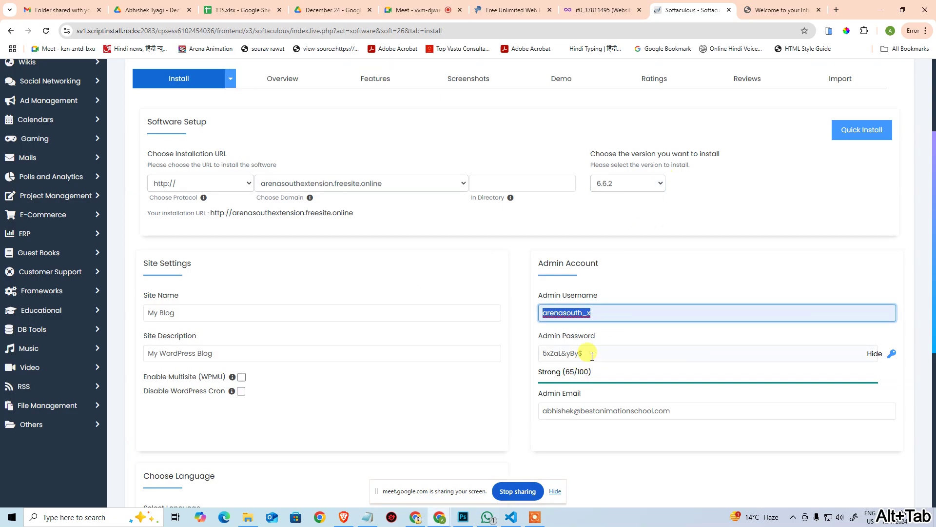
drag(590, 353, 429, 361)
key(ctrl+c)
key(alt+Tab)
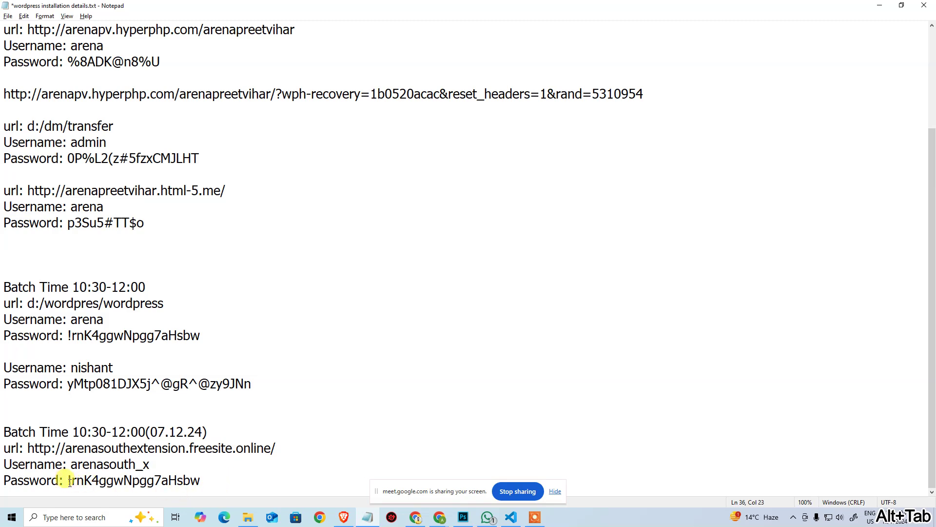
drag(68, 481, 201, 481)
key(ctrl+v)
click(323, 420)
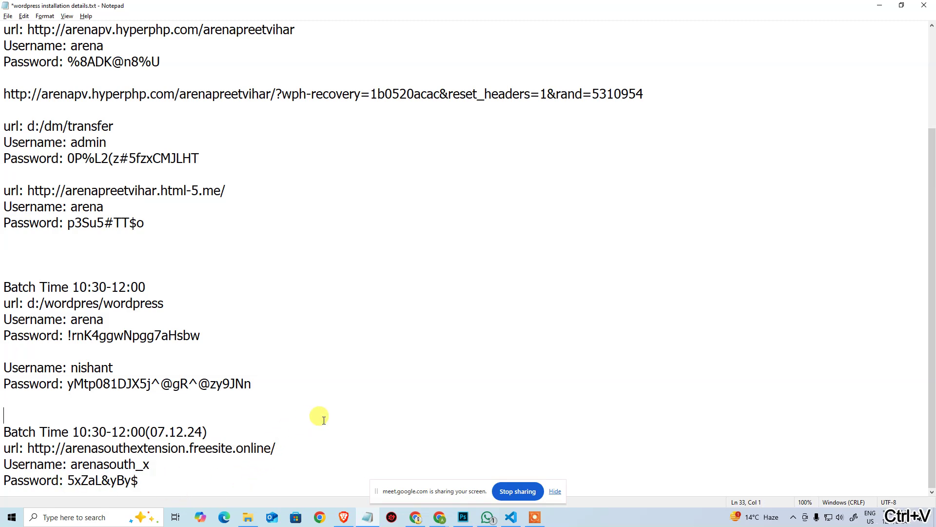
key(ctrl+s)
Step: Review the installation form's software setup, site name and description, multisite and cron options, and admin email
key(alt+Tab)
scroll(485, 352, down, 5)
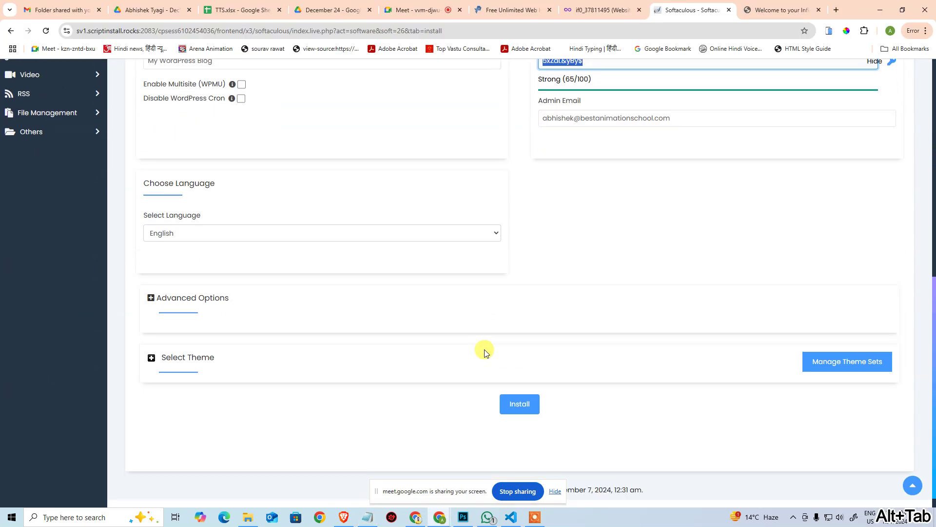
scroll(531, 345, down, 1)
scroll(383, 269, up, 6)
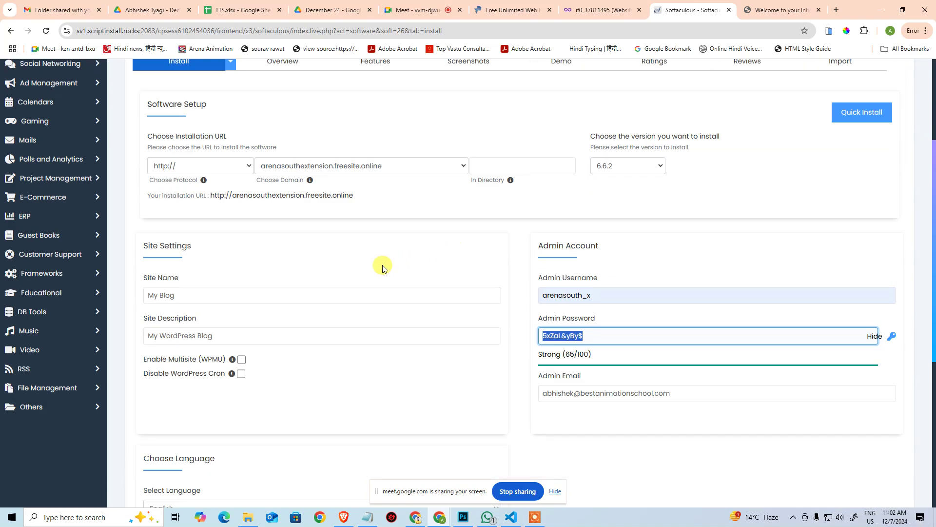
scroll(383, 269, up, 3)
scroll(269, 354, down, 3)
click(195, 262)
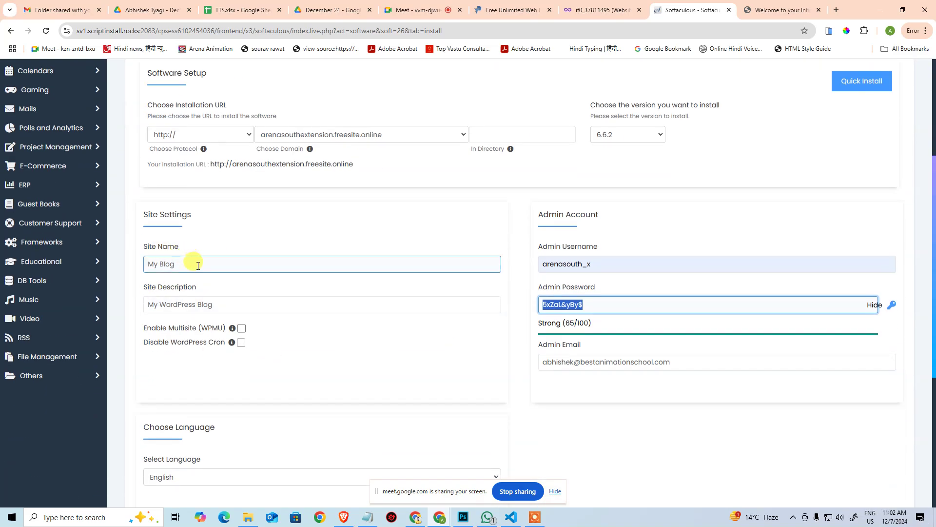
click(245, 310)
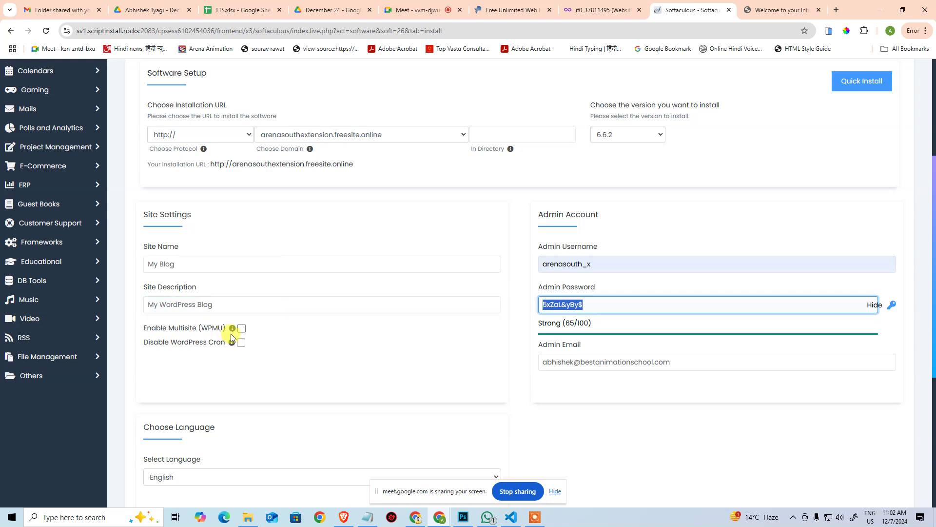
mouse_move(233, 330)
drag(692, 363, 542, 361)
click(532, 362)
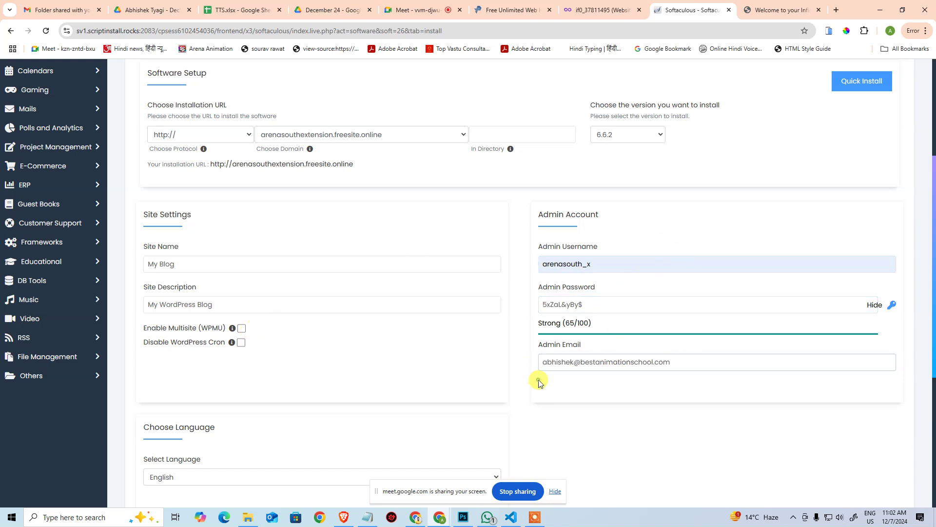
scroll(585, 360, down, 3)
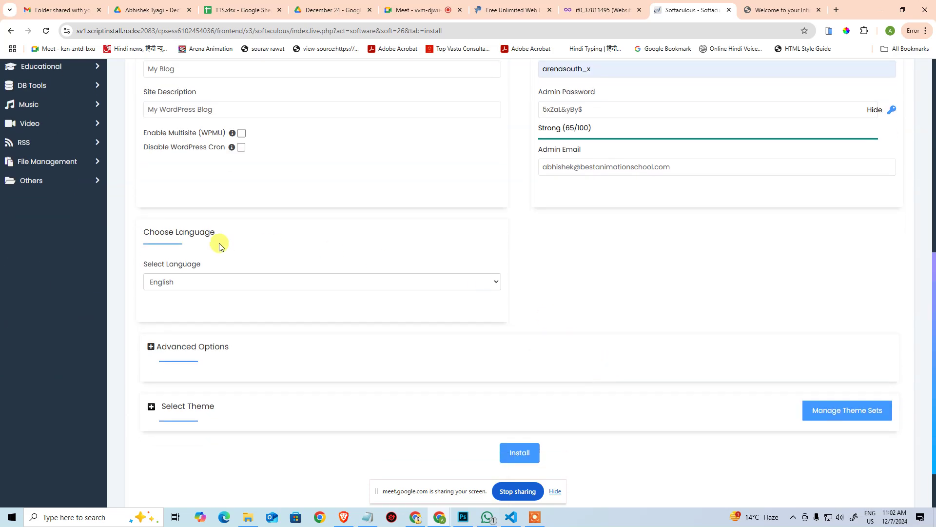
Step: Expand the optional theme selection to view the offered WordPress themes, and collapse it again
click(150, 407)
scroll(288, 339, down, 4)
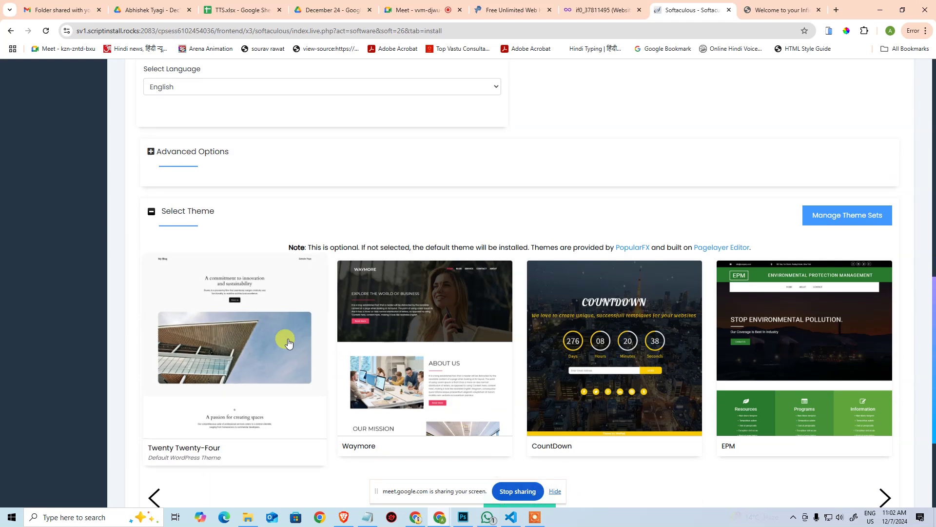
click(152, 210)
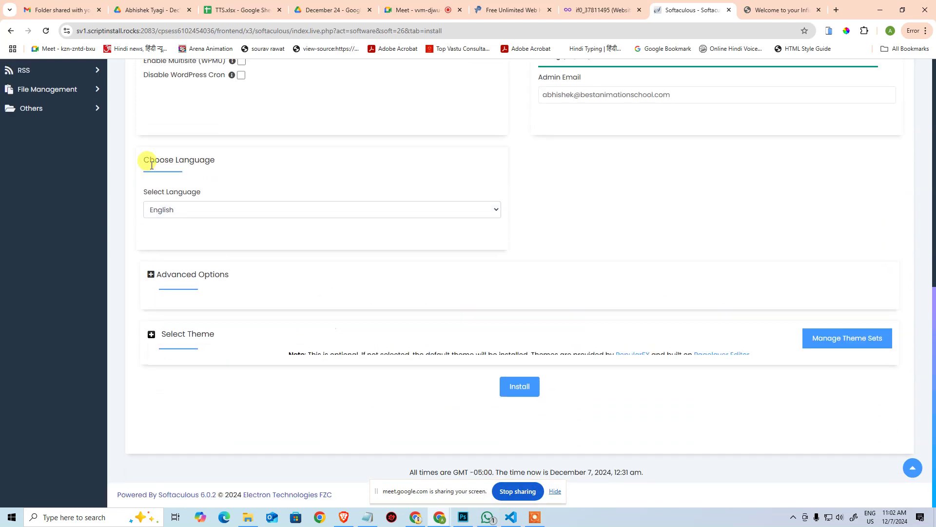
Step: Check the advanced options for the database name, table prefix and auto-upgrade settings, and install WordPress
click(151, 280)
scroll(157, 280, down, 3)
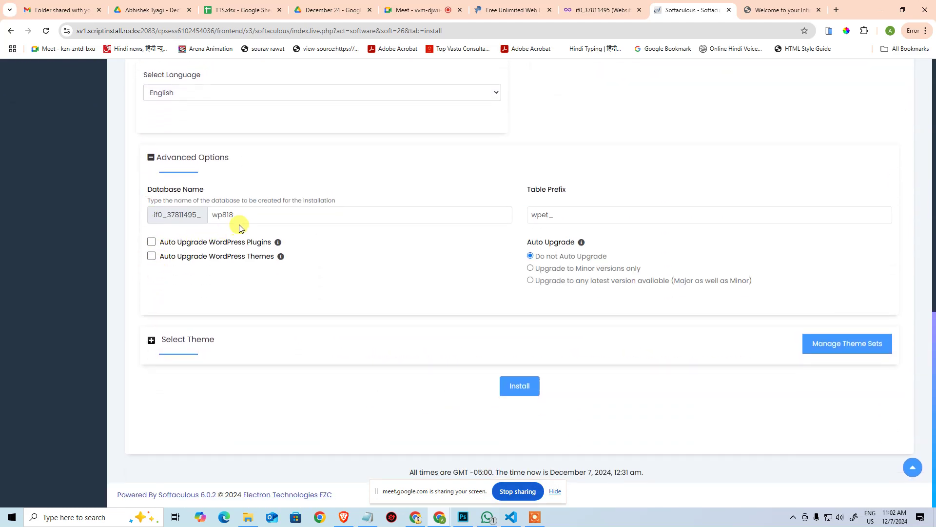
click(247, 220)
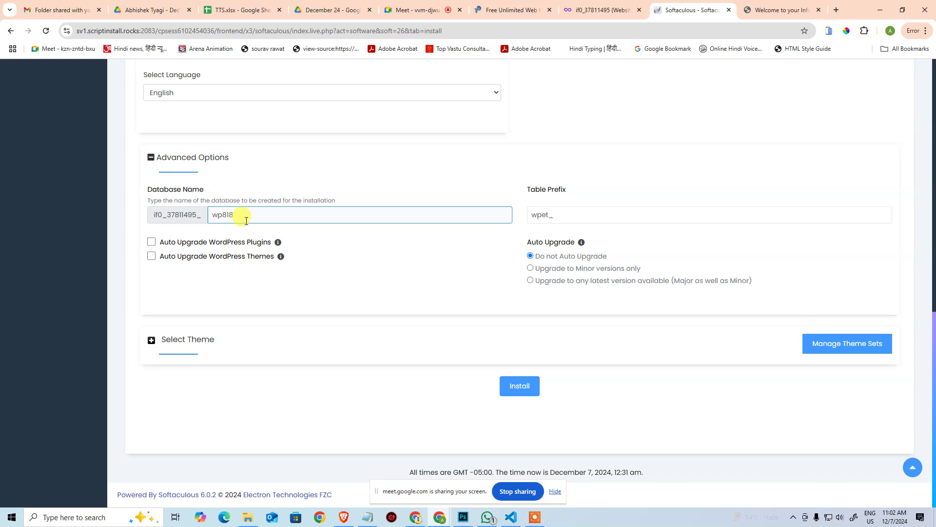
click(579, 221)
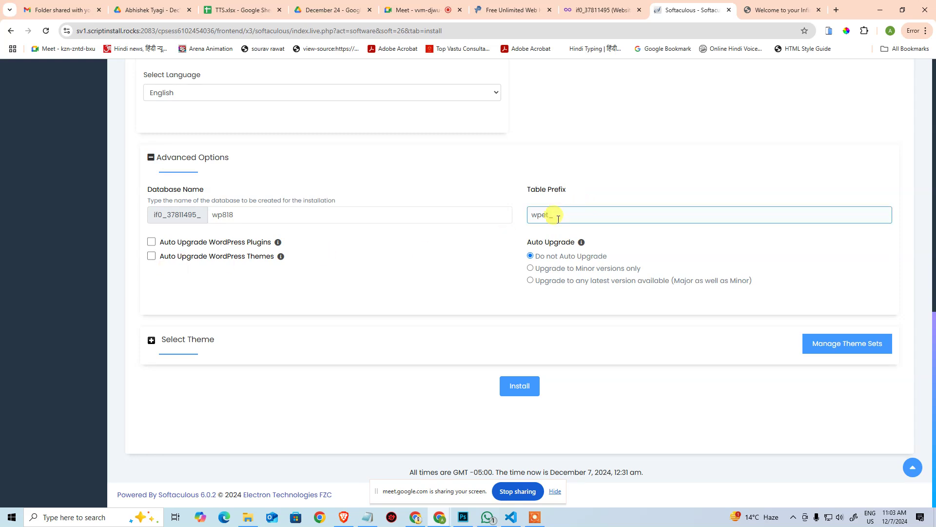
click(558, 215)
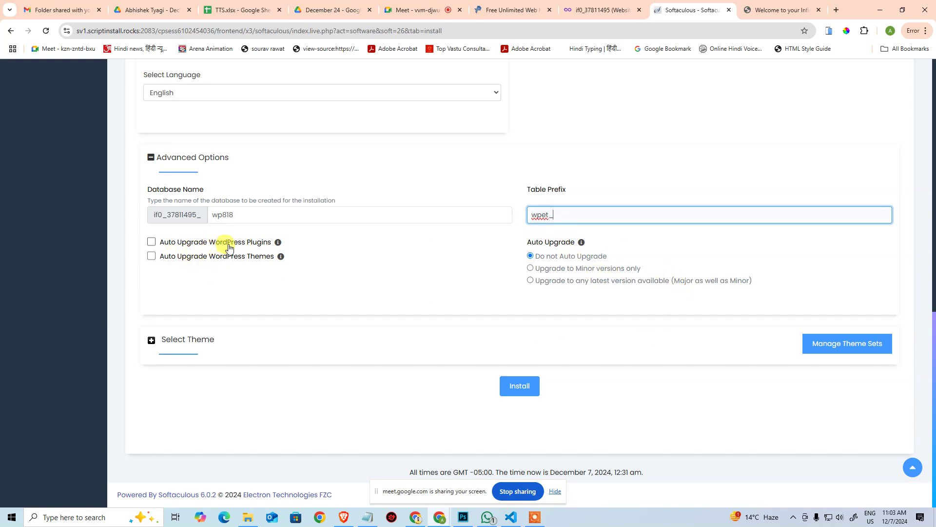
mouse_move(278, 243)
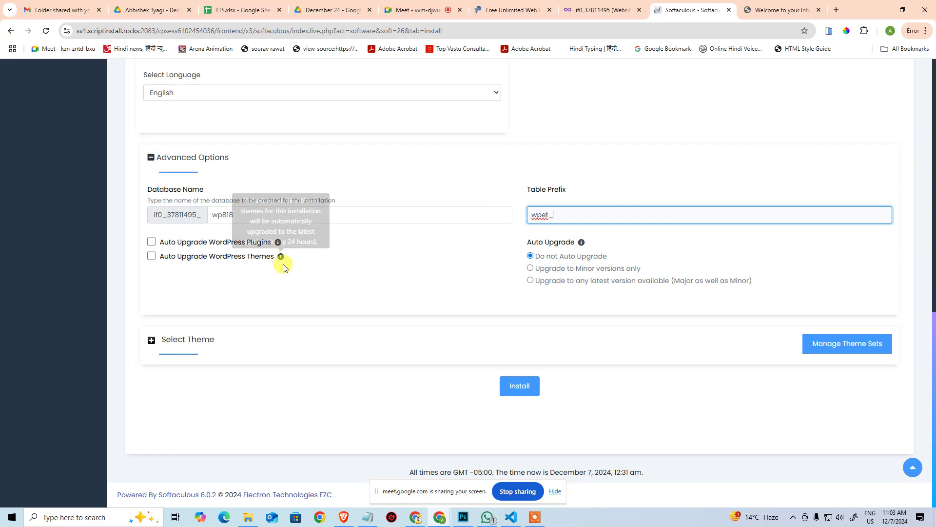
mouse_move(281, 256)
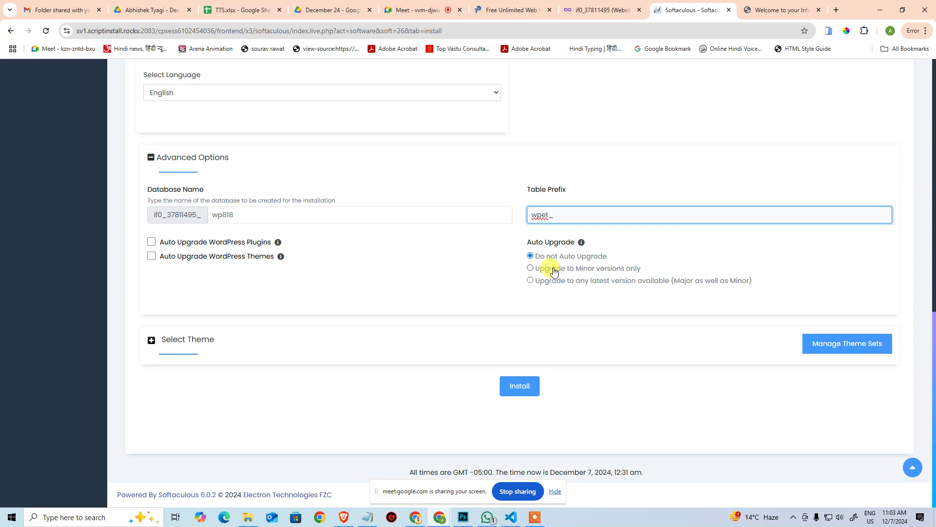
mouse_move(583, 247)
click(507, 396)
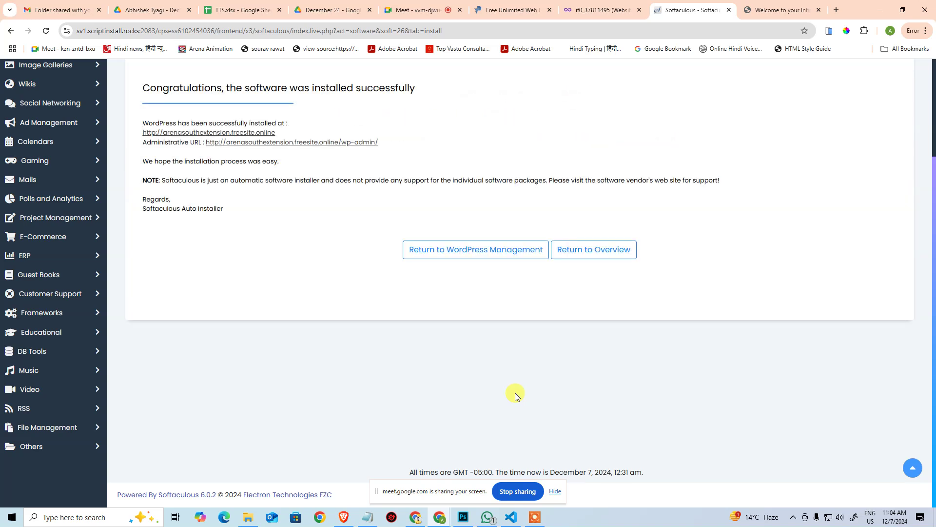
Step: Open WordPress management for the new installation and set Search Engine Visibility to Disabled
click(515, 253)
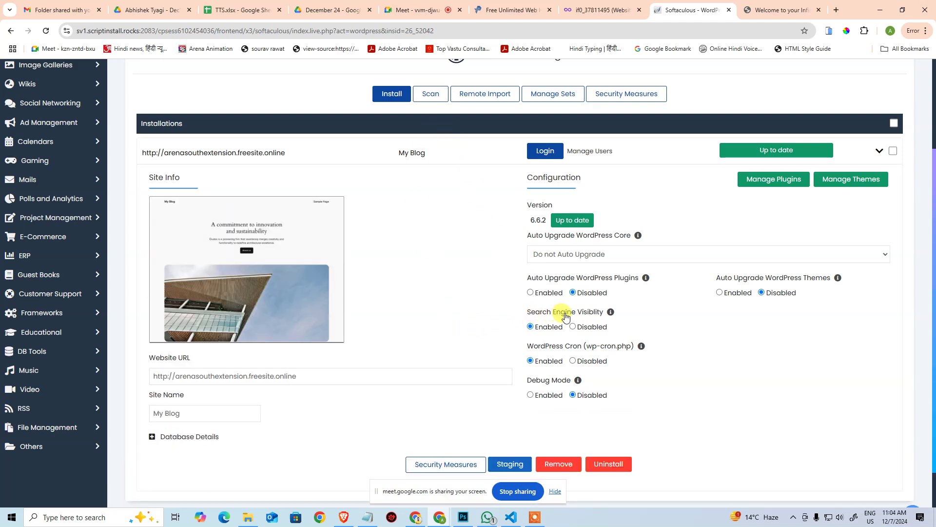
click(574, 326)
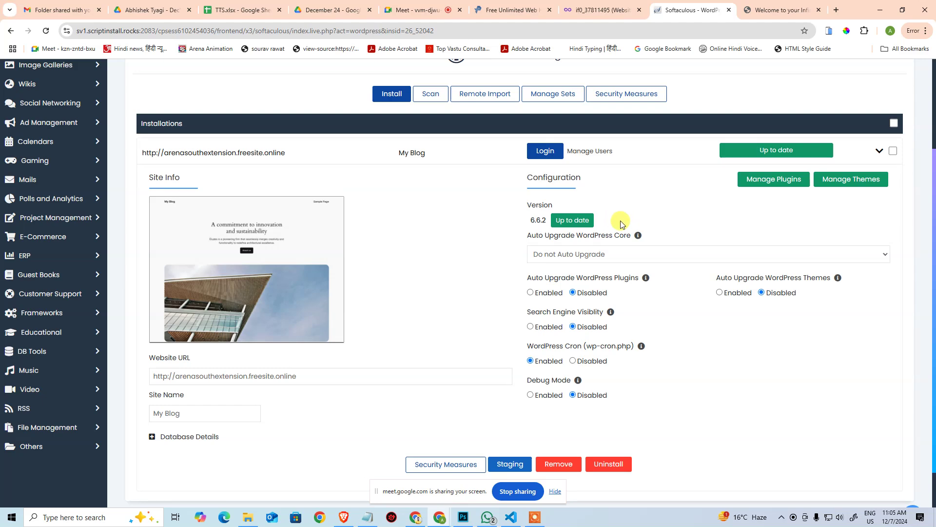
Step: Examine the password-change form and the add-user form with its available roles in Manage Users, and close the dialog without saving
click(583, 152)
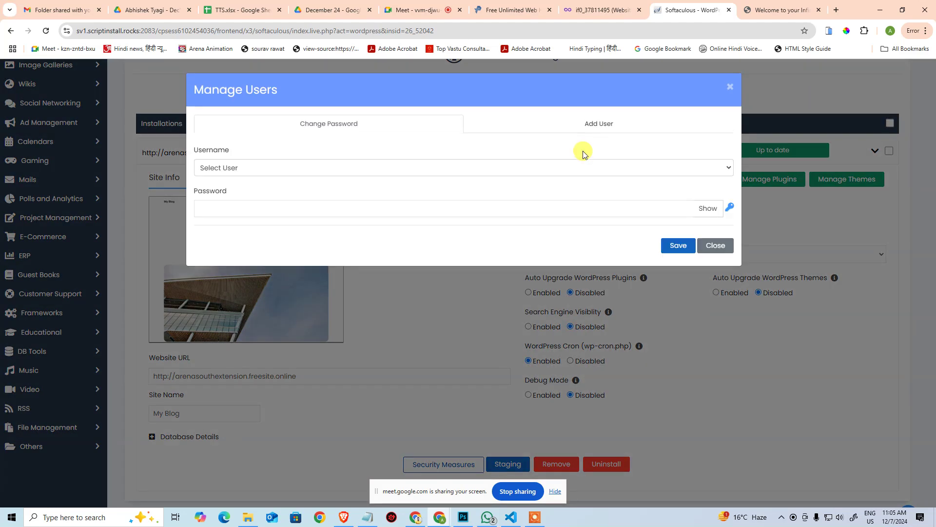
click(291, 168)
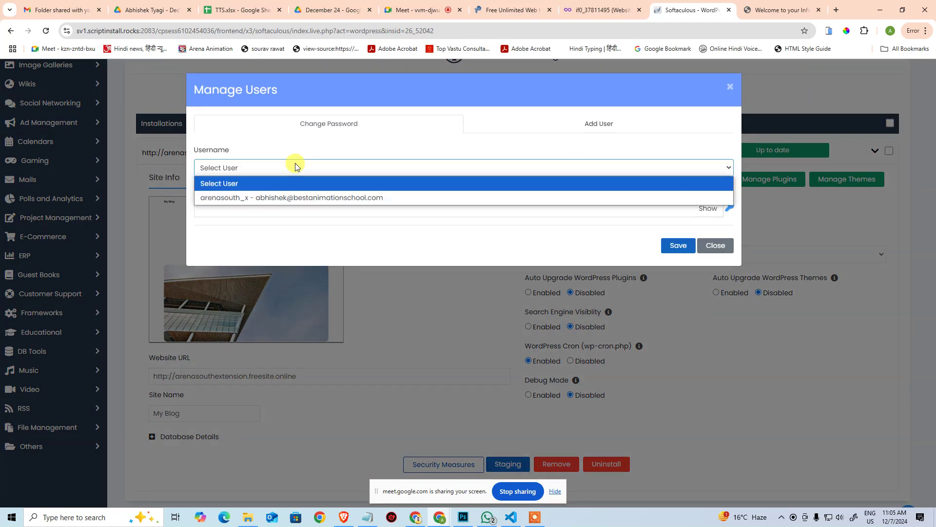
click(292, 194)
click(308, 211)
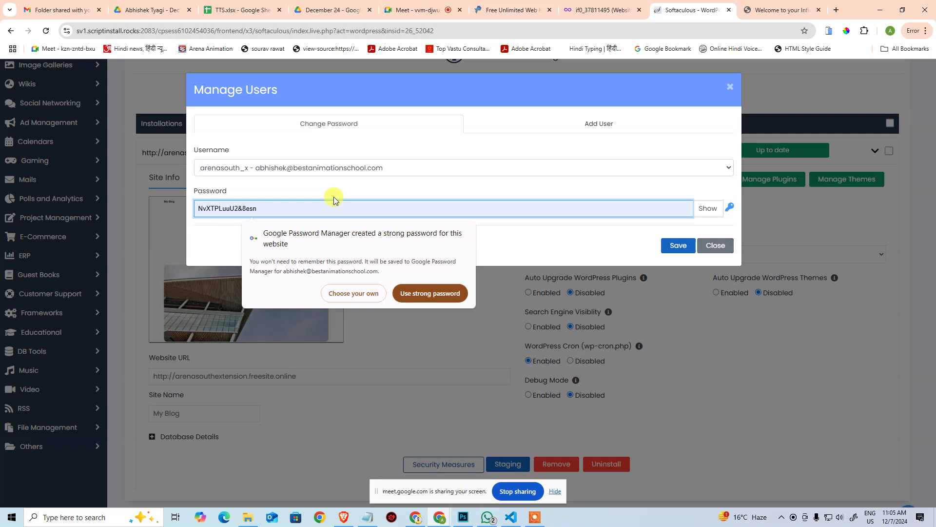
click(511, 121)
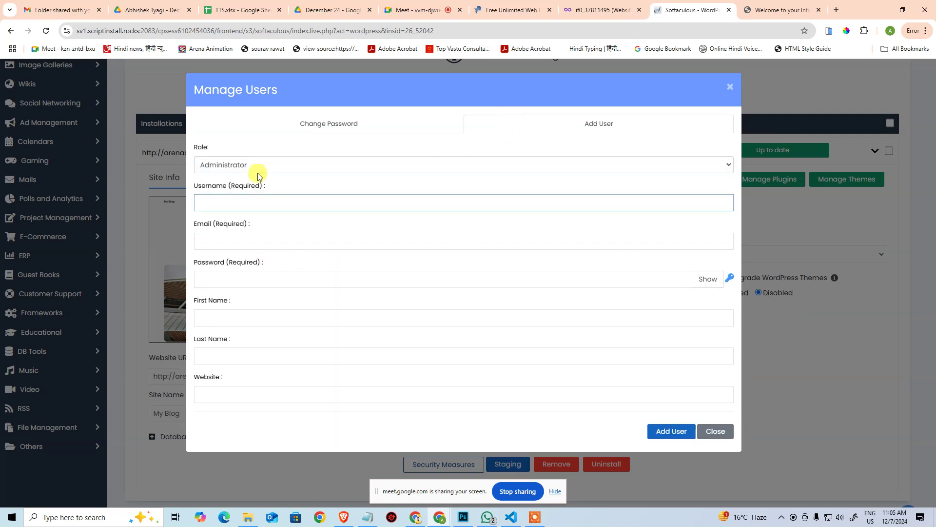
click(259, 167)
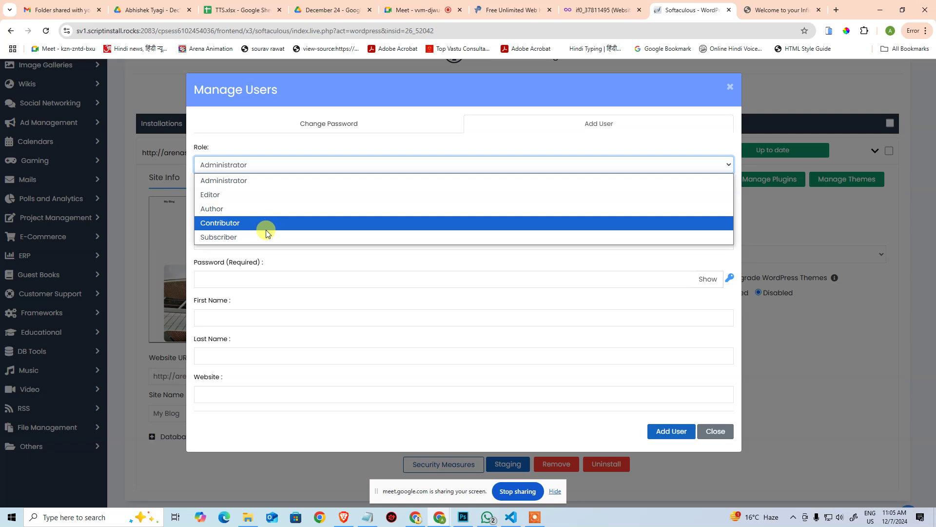
click(385, 136)
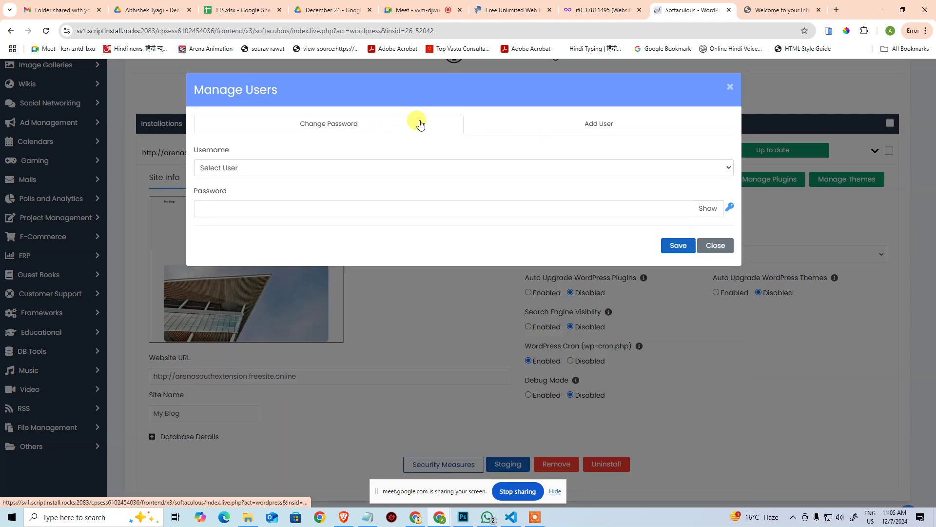
click(715, 246)
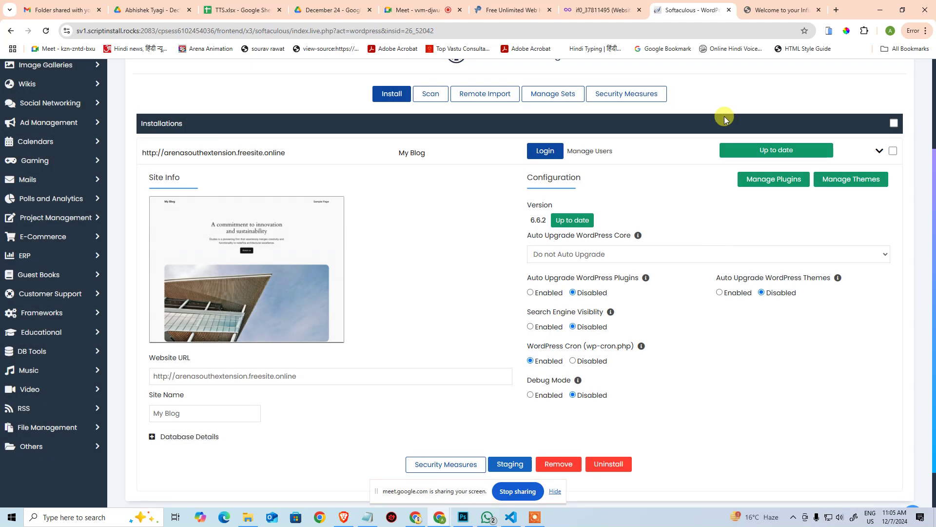
Step: Open the remote import page for WordPress and examine its destination, source domain and FTP fields
click(490, 96)
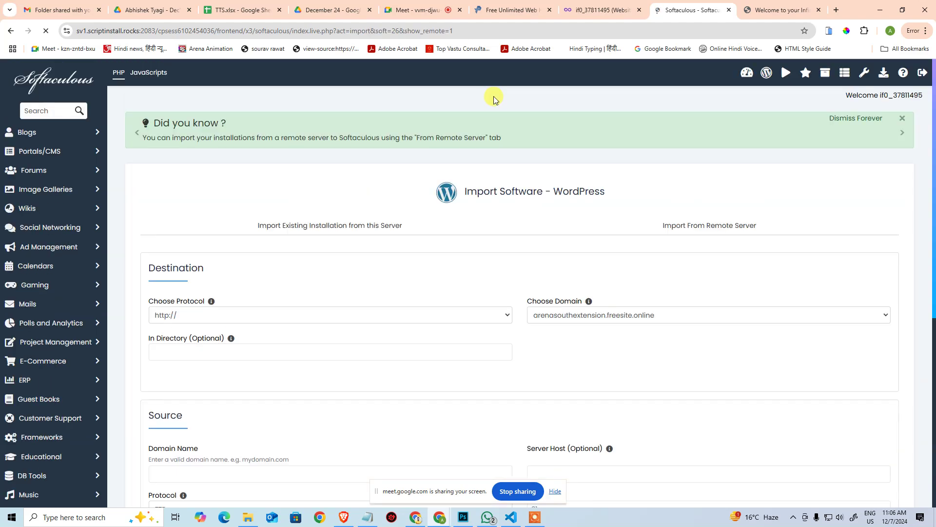
scroll(342, 298, down, 2)
click(198, 410)
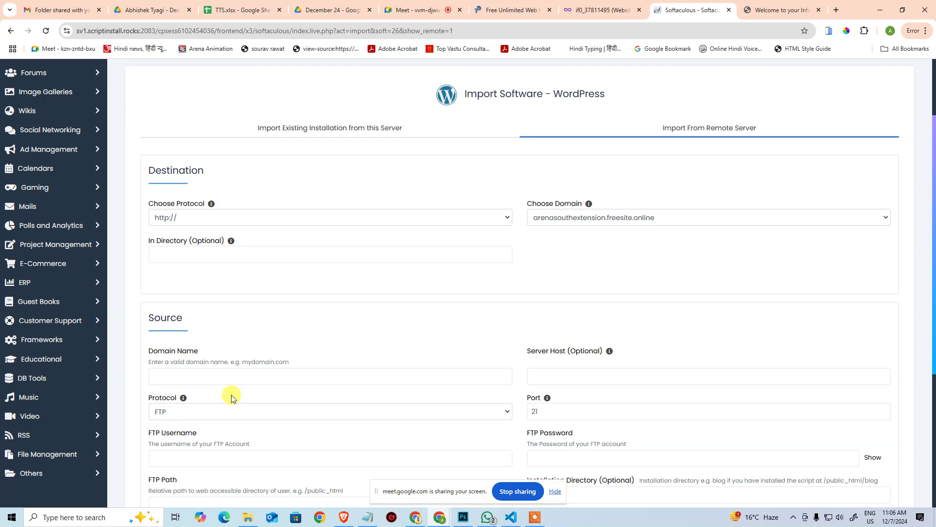
scroll(230, 398, down, 2)
click(217, 361)
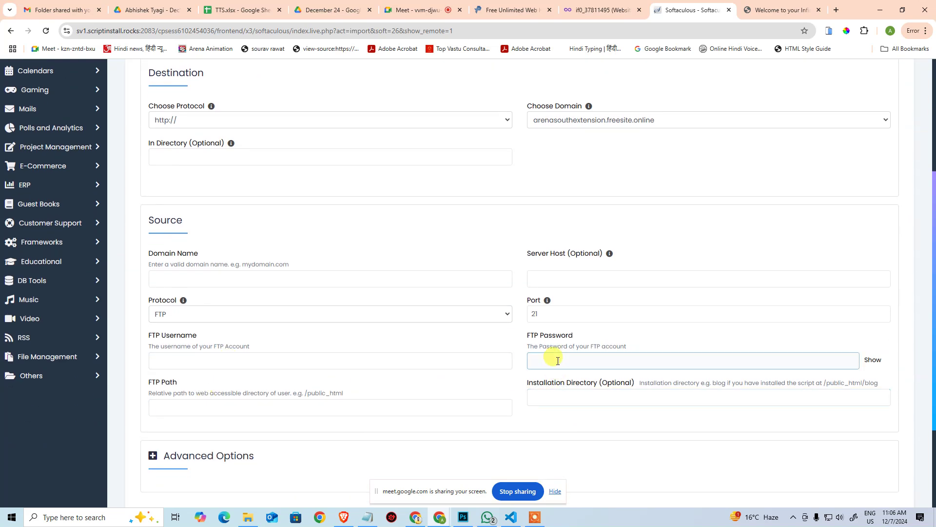
scroll(425, 346, up, 2)
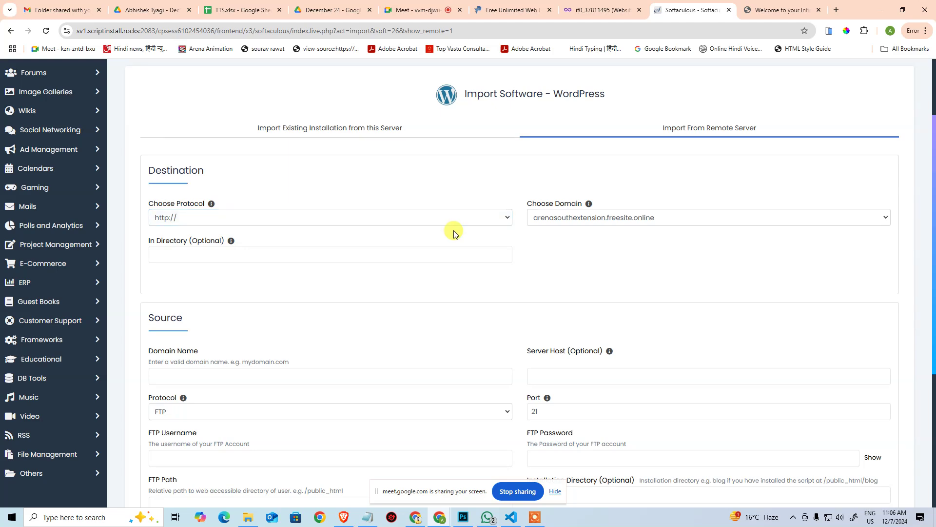
scroll(564, 211, down, 2)
scroll(510, 184, up, 4)
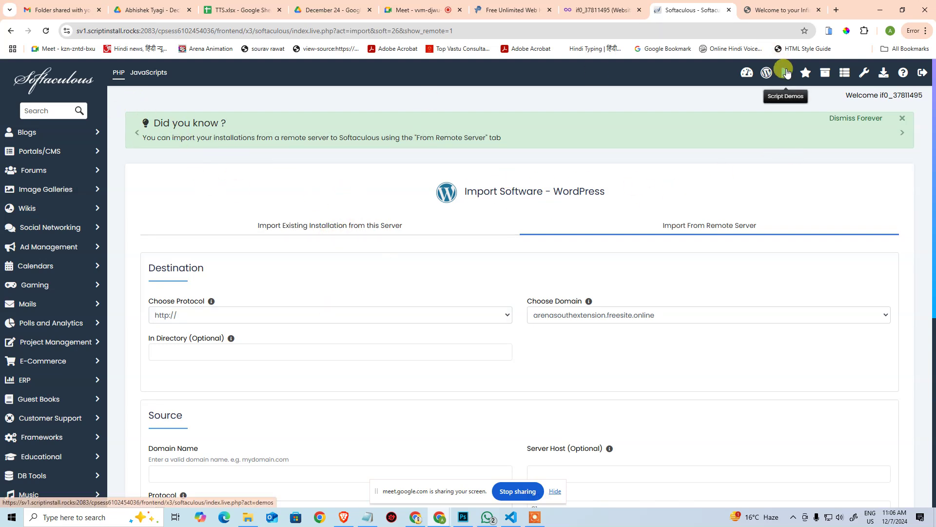
Step: Open the list of all script installations and go to WordPress management for the arenasouthextension.freesite.online installation
click(825, 74)
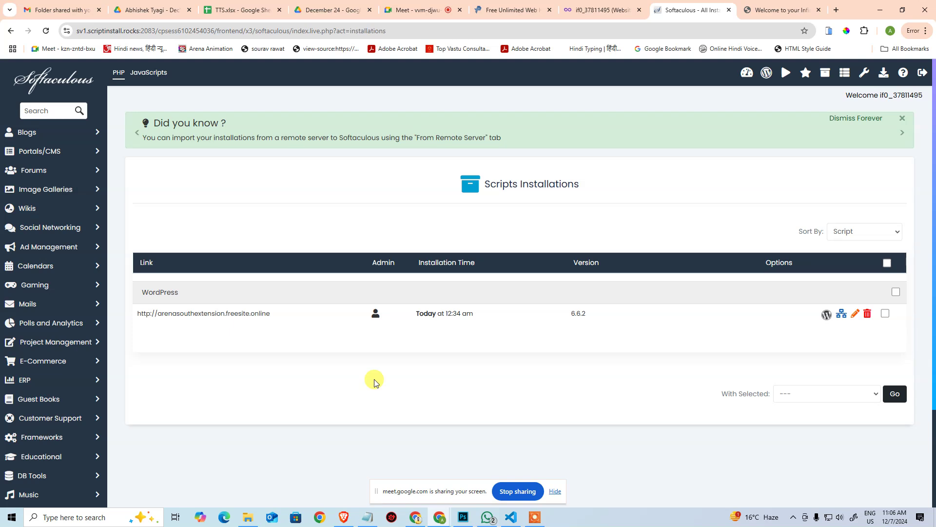
click(886, 315)
click(885, 314)
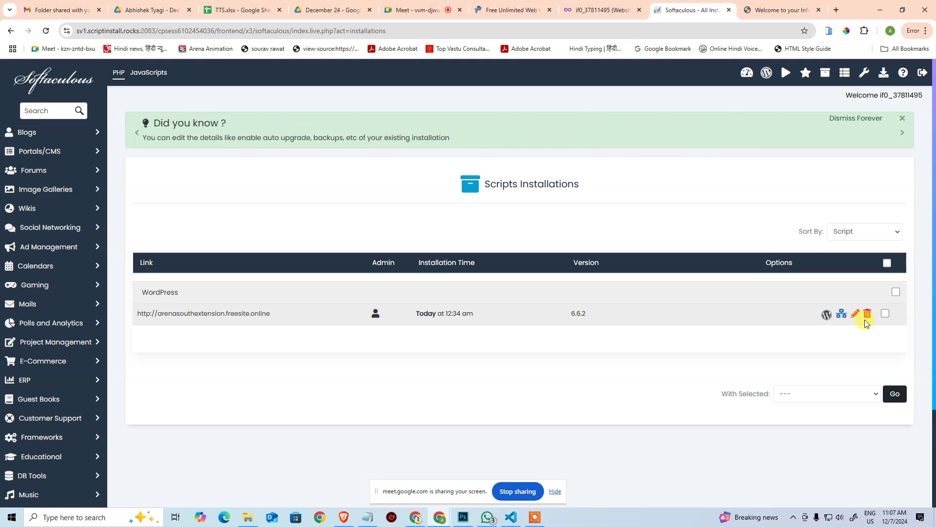
click(827, 316)
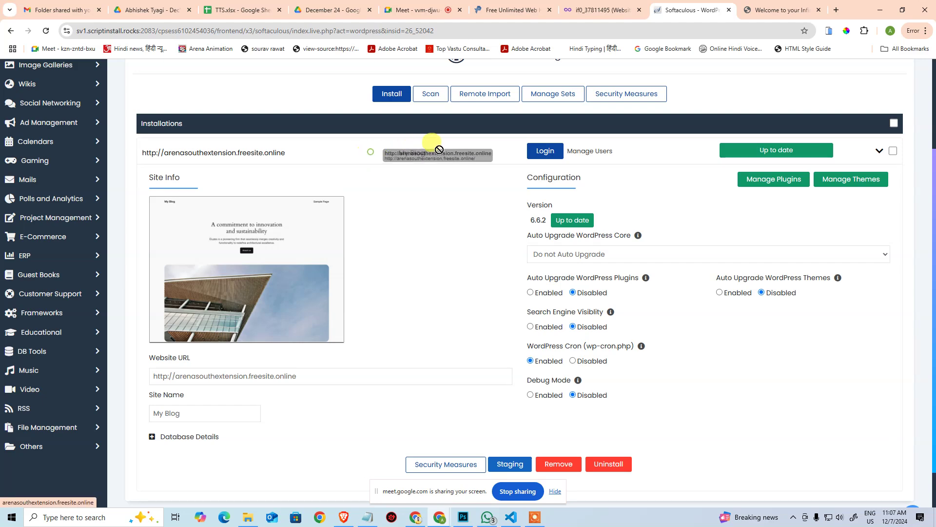
Step: Check the installation's website URL and site name, and expand its database details
scroll(298, 203, down, 1)
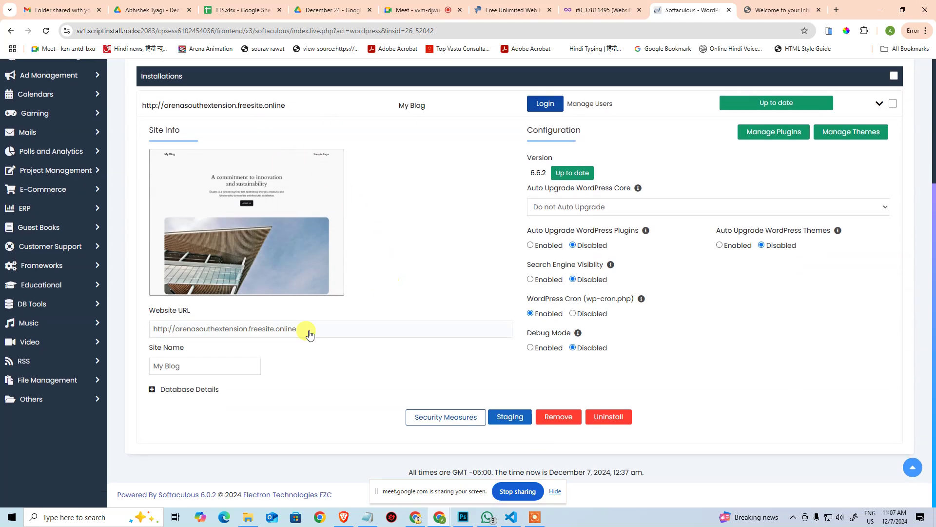
click(211, 367)
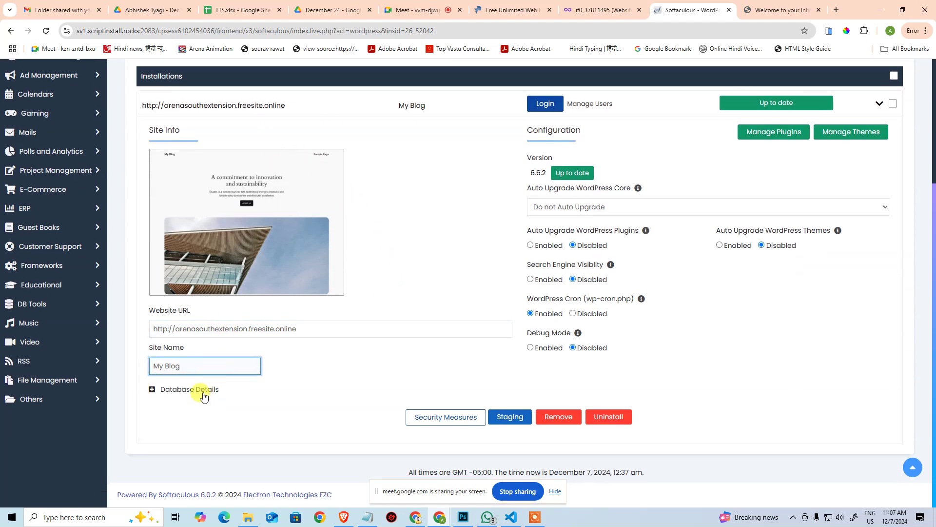
click(205, 393)
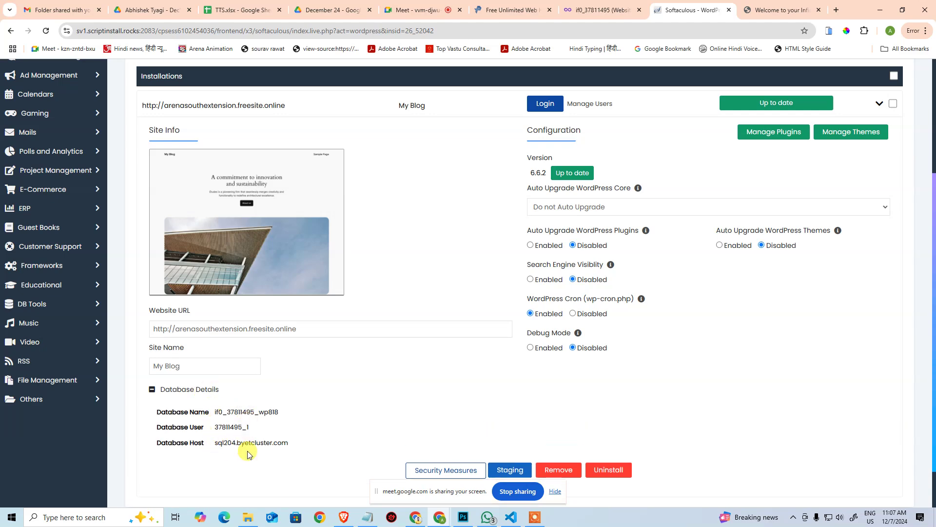
Step: Apply all critical and recommended security measures to the installation and close the dialog
click(455, 477)
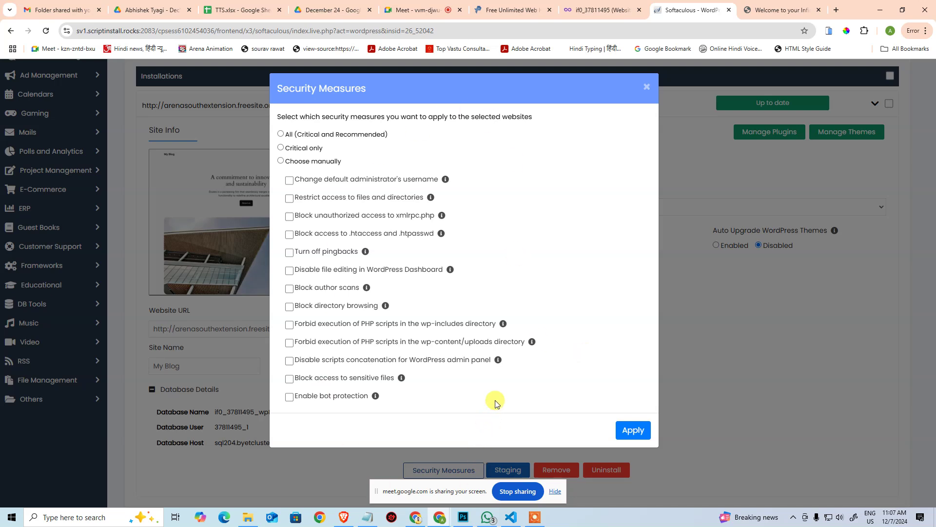
click(324, 136)
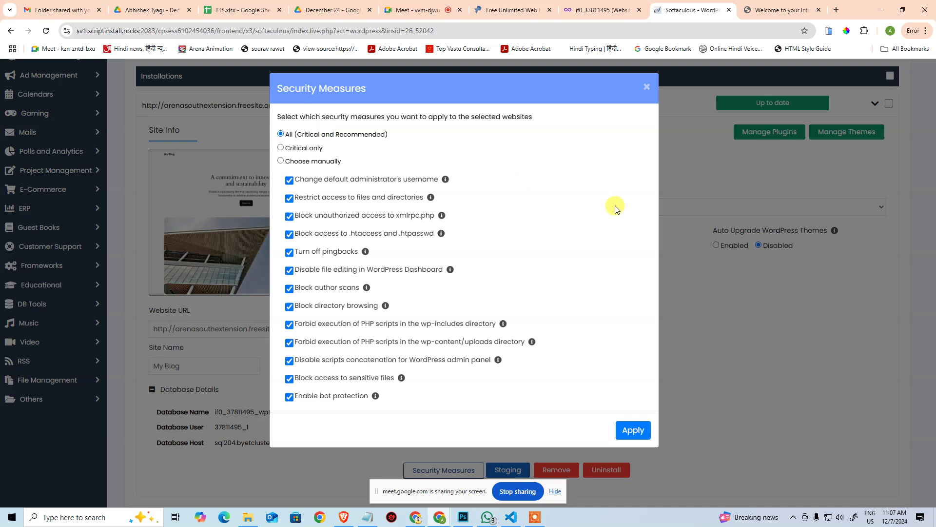
click(641, 433)
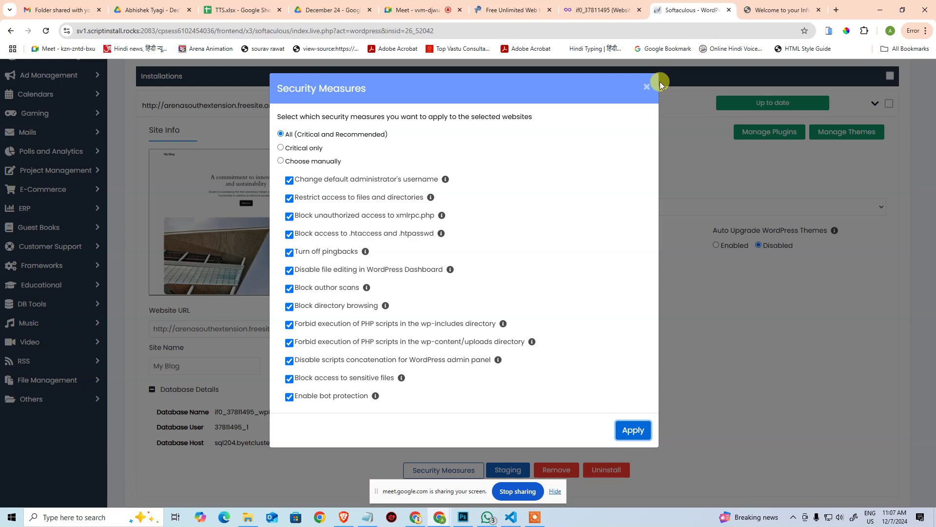
click(648, 88)
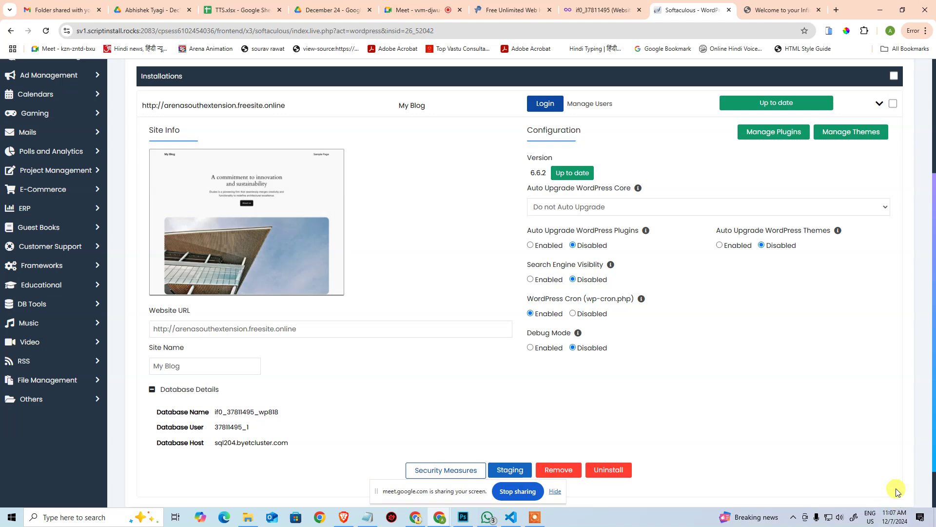
Step: Review the new site's saved login details in Notepad, and return to the browser to look over the installation's management page
scroll(563, 322, up, 4)
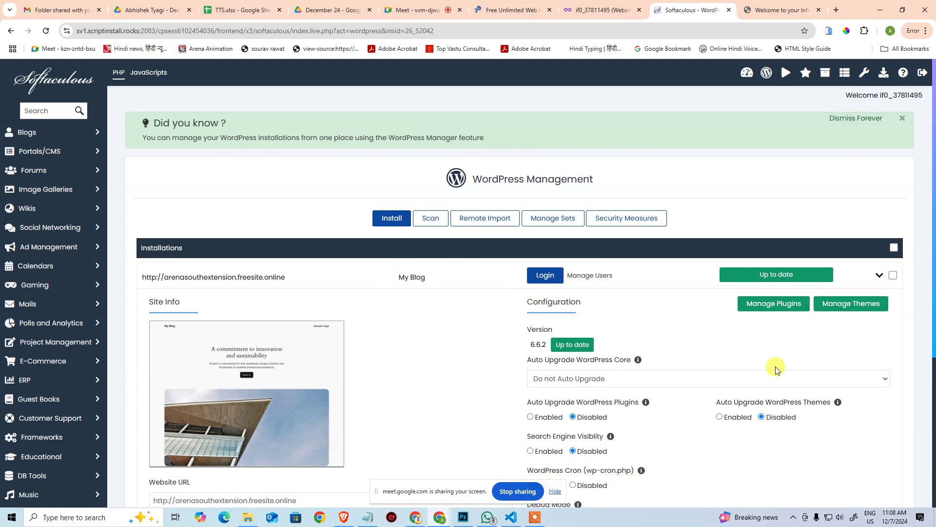
click(368, 520)
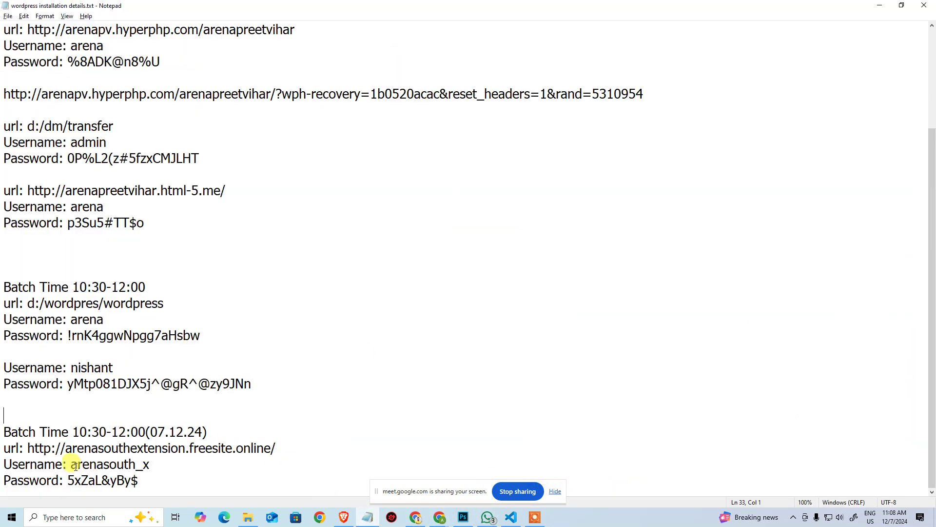
drag(71, 464, 150, 465)
click(169, 459)
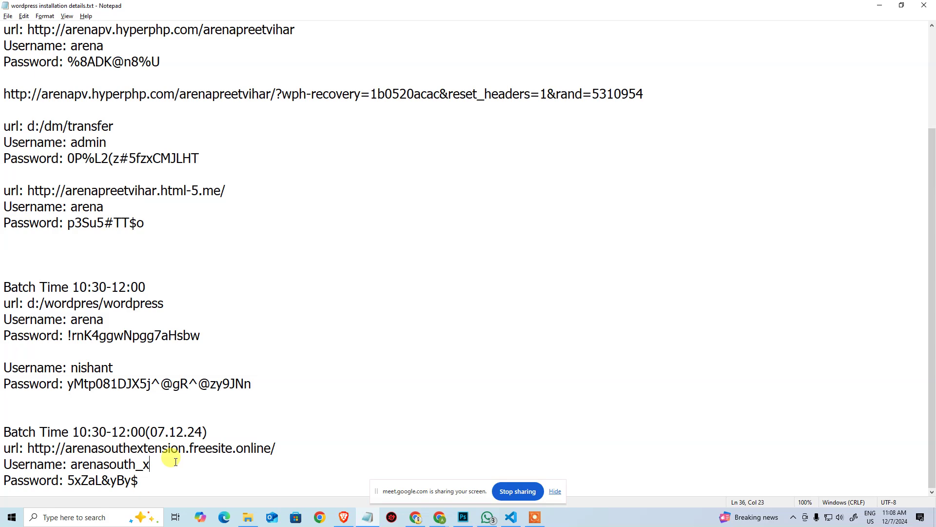
key(alt+Tab)
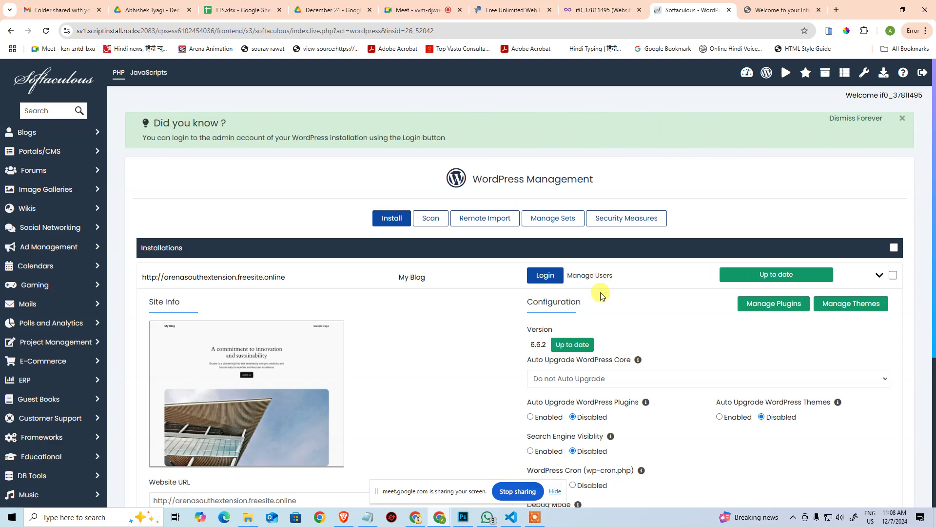
scroll(601, 295, down, 5)
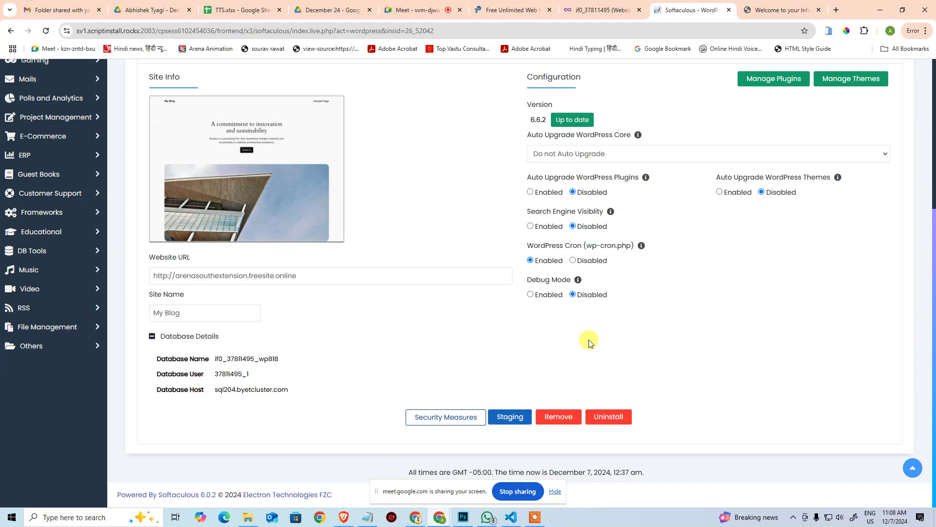
scroll(672, 322, up, 5)
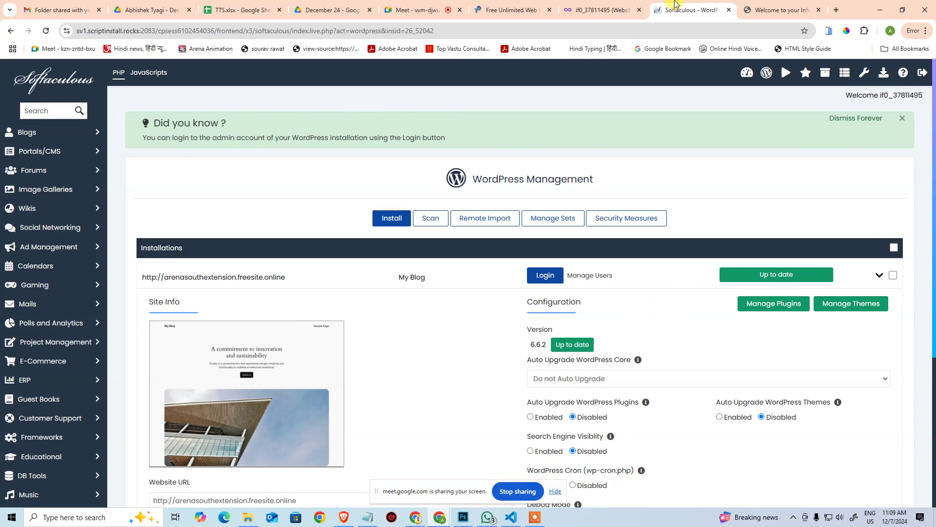
Step: Reload the arenasouthextension.freesite.online site and open its WordPress login page at /wp-admin
click(799, 10)
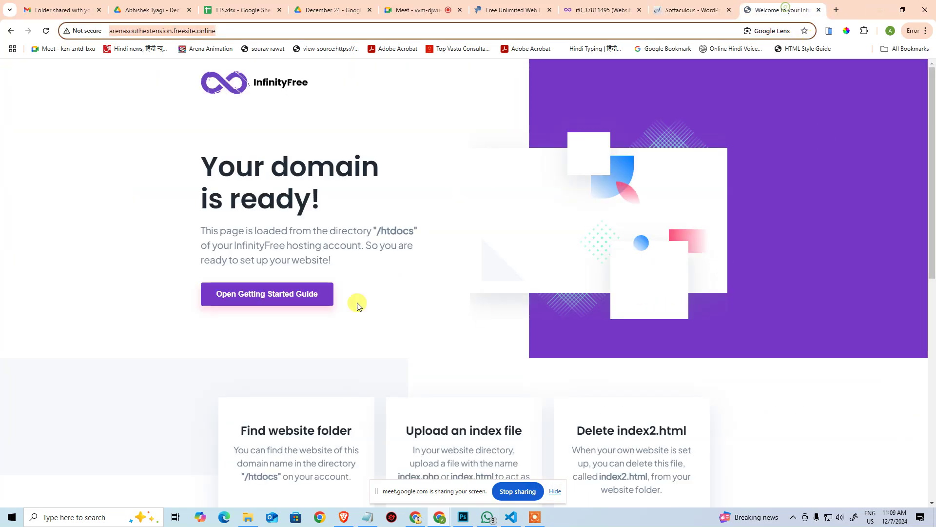
click(46, 30)
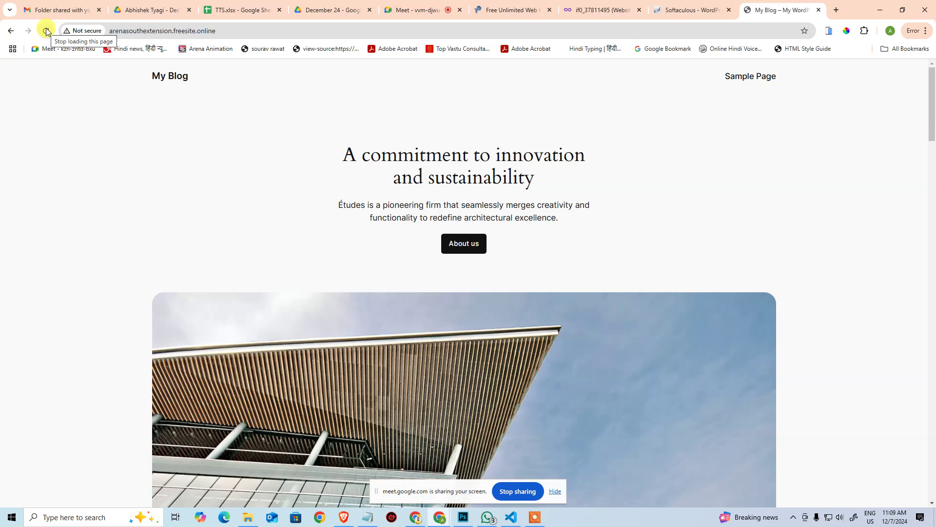
click(278, 32)
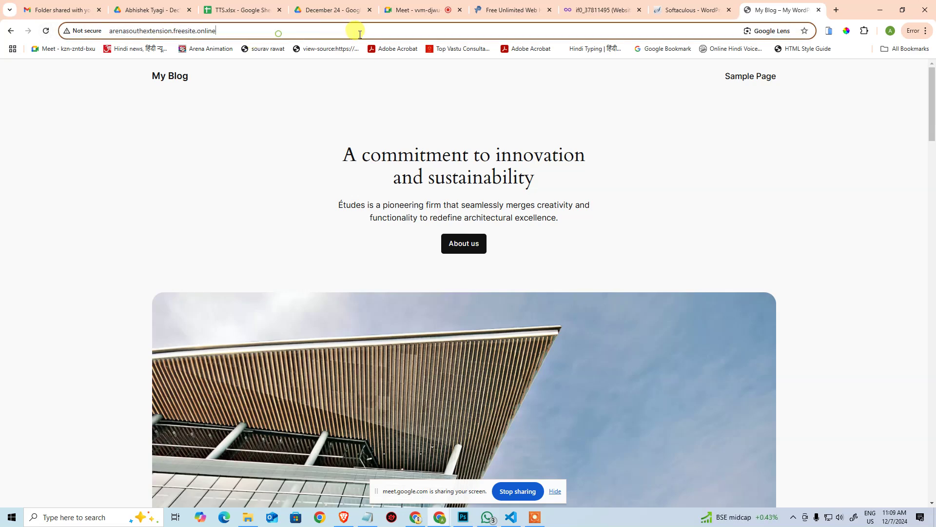
text(/)
key(BackSpace)
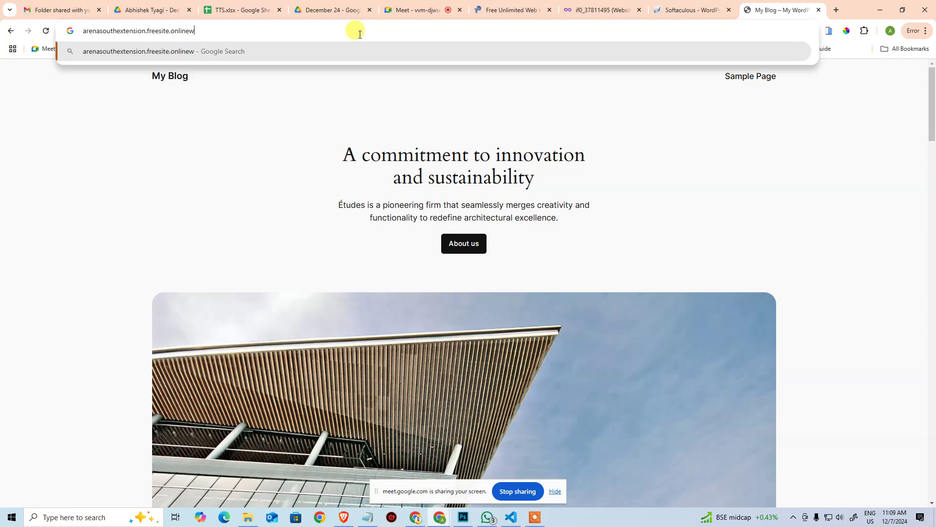
text(/wp-adm)
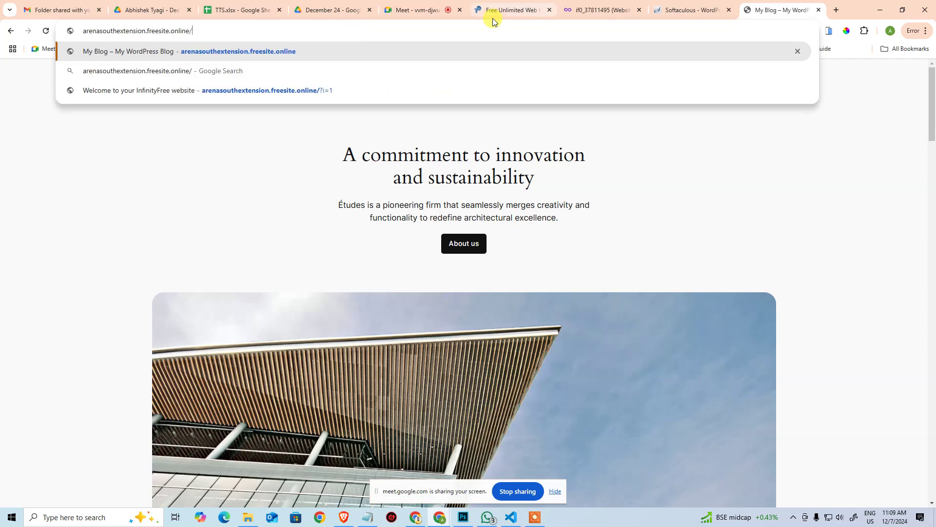
text(in)
key(Return)
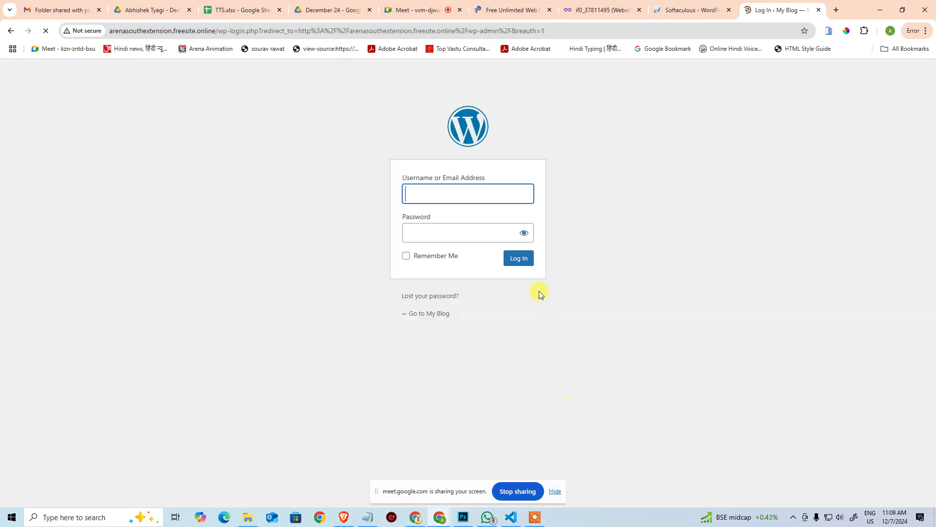
Step: Copy the new site's username from the Notepad file and paste it into the WordPress login form
click(367, 517)
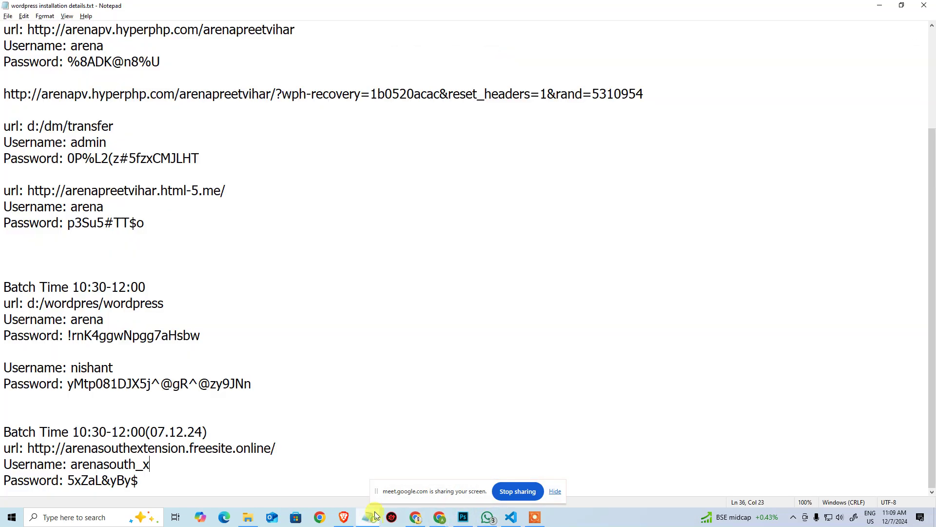
drag(72, 466, 150, 466)
key(ctrl+c)
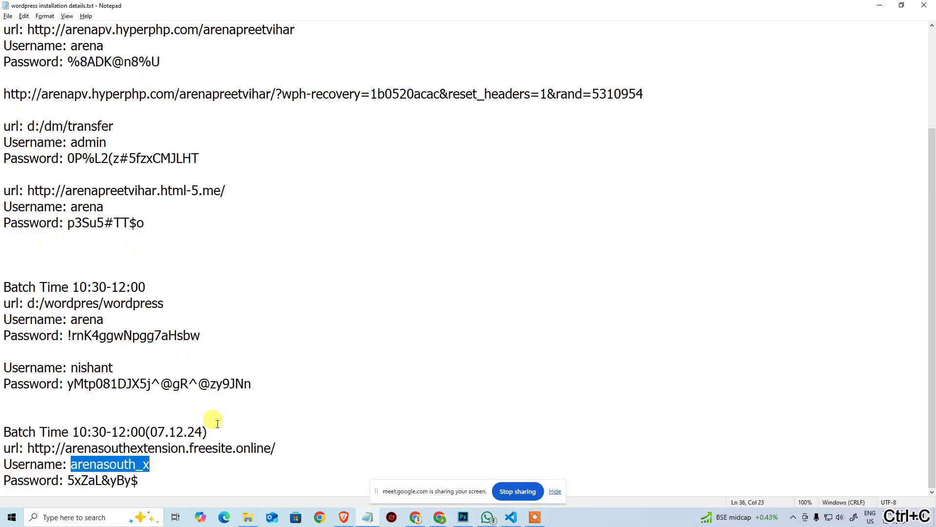
key(alt+Tab)
key(ctrl+v)
Step: Copy the account password from Notepad into the login form's password field, log in to WordPress, and dismiss the offer to save the password
key(alt+Tab)
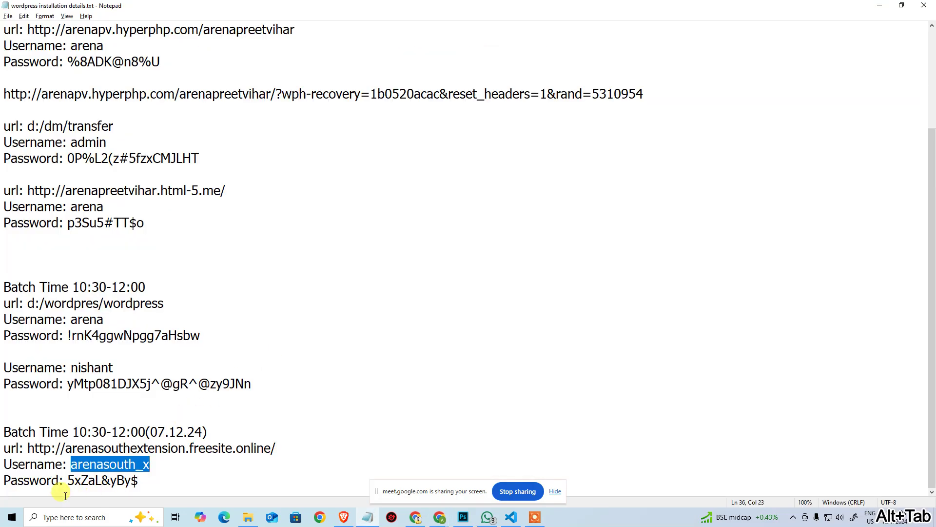
drag(68, 480, 4, 481)
key(ctrl+c)
shift+click(164, 478)
key(ctrl+c)
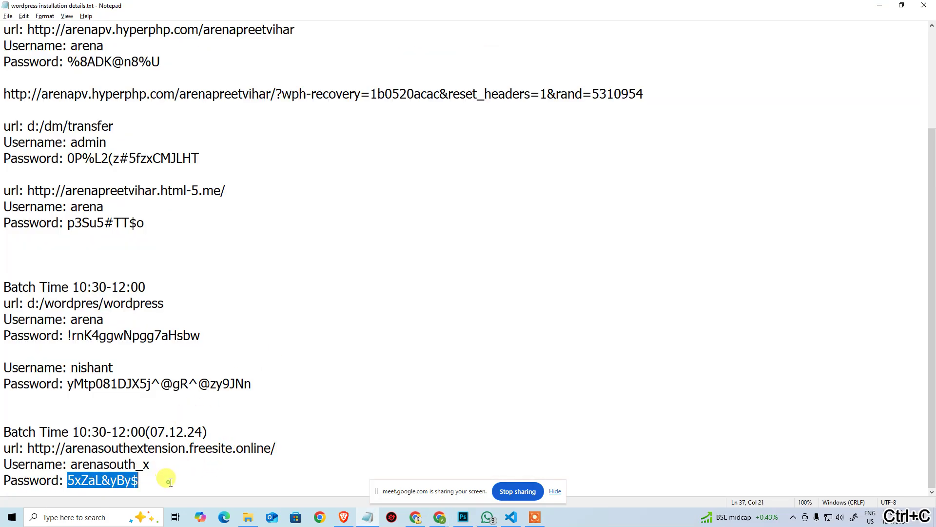
key(alt+Tab)
click(419, 236)
key(ctrl+v)
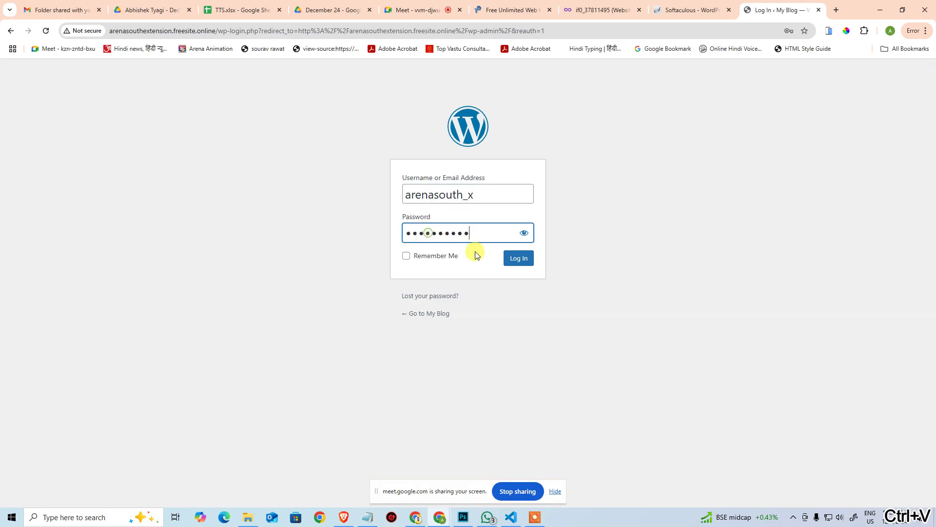
click(441, 254)
click(517, 263)
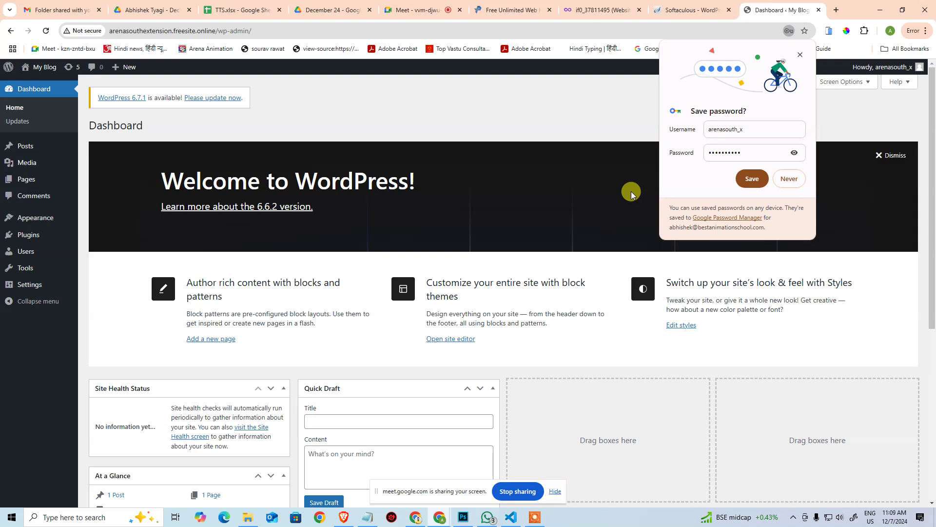
click(800, 55)
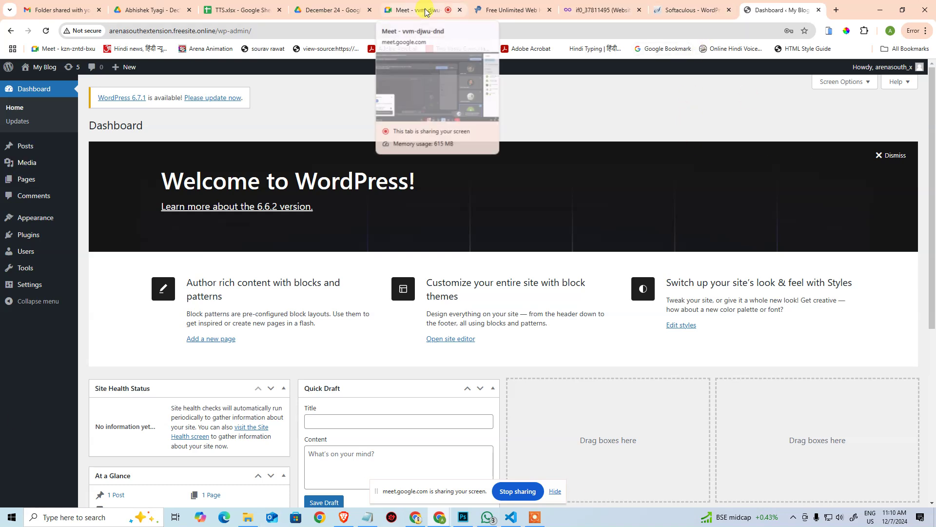
Step: Open a new Incognito window and close it again
key(ctrl+shift+n)
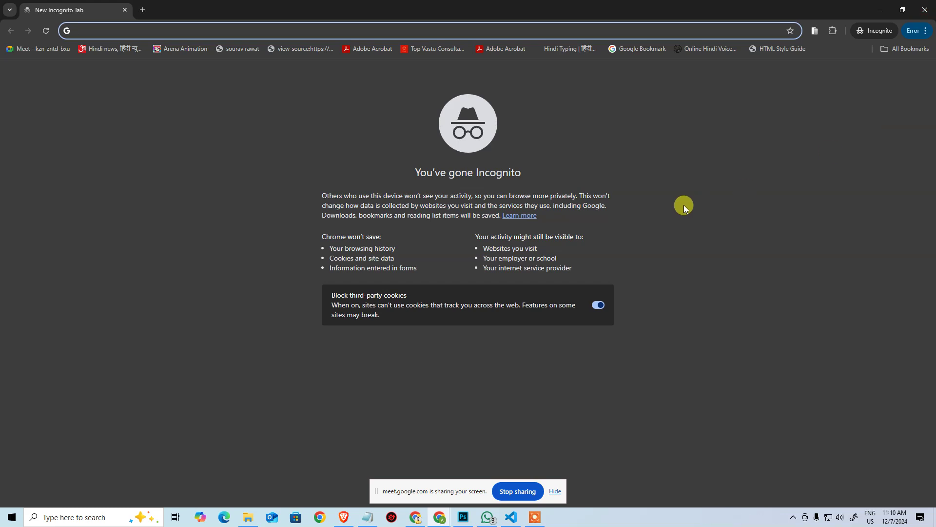
click(925, 10)
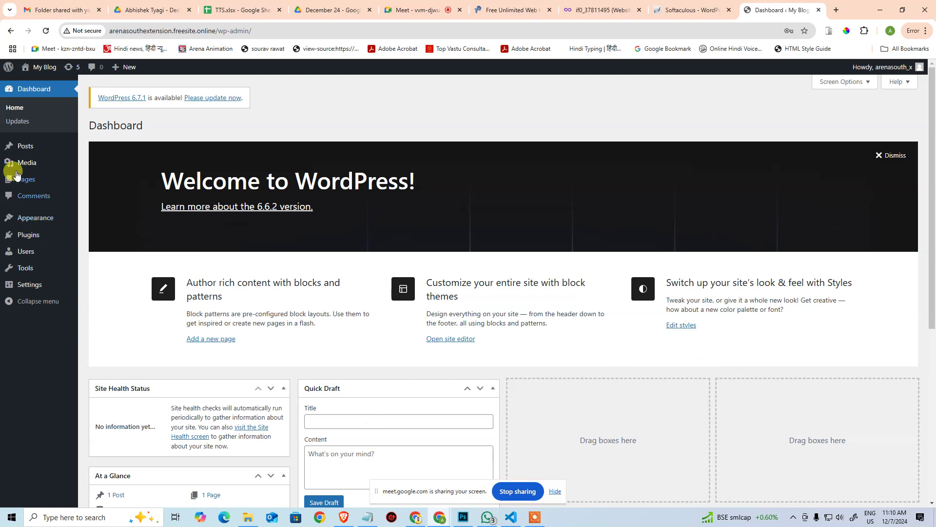
Step: Open the WordPress Updates page and examine the available core, plugin and theme updates
click(22, 124)
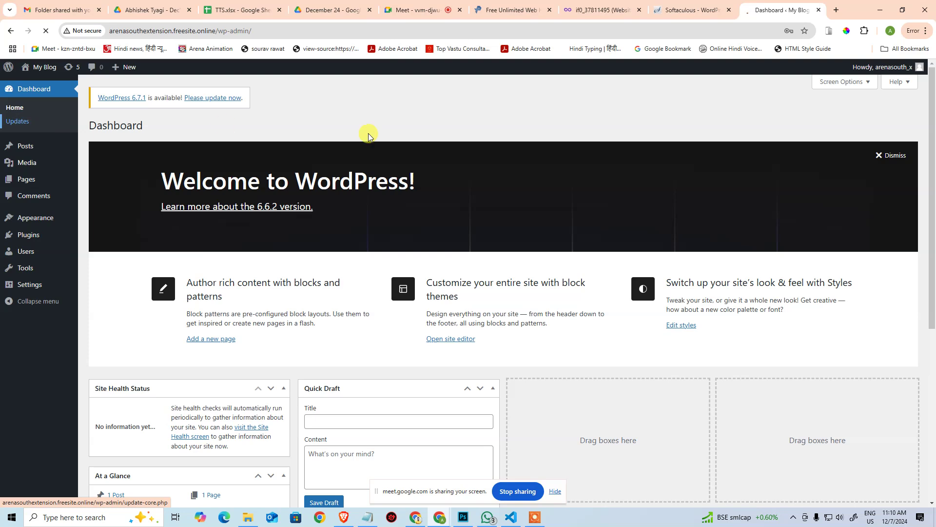
scroll(572, 240, down, 2)
scroll(572, 241, down, 2)
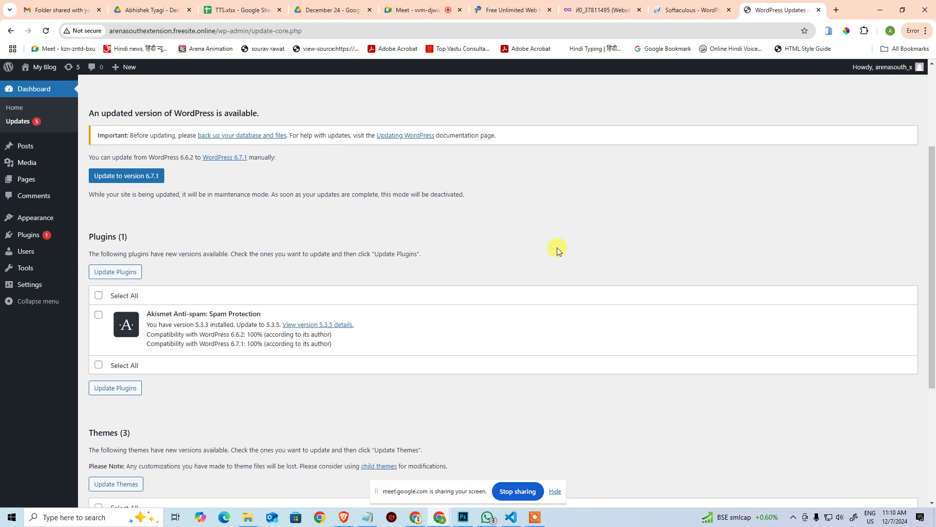
scroll(557, 247, up, 3)
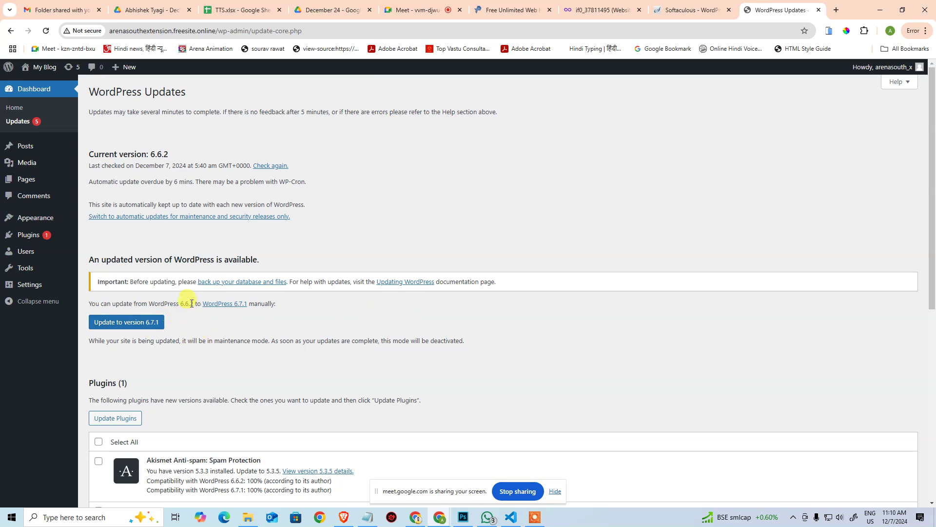
drag(134, 303, 192, 303)
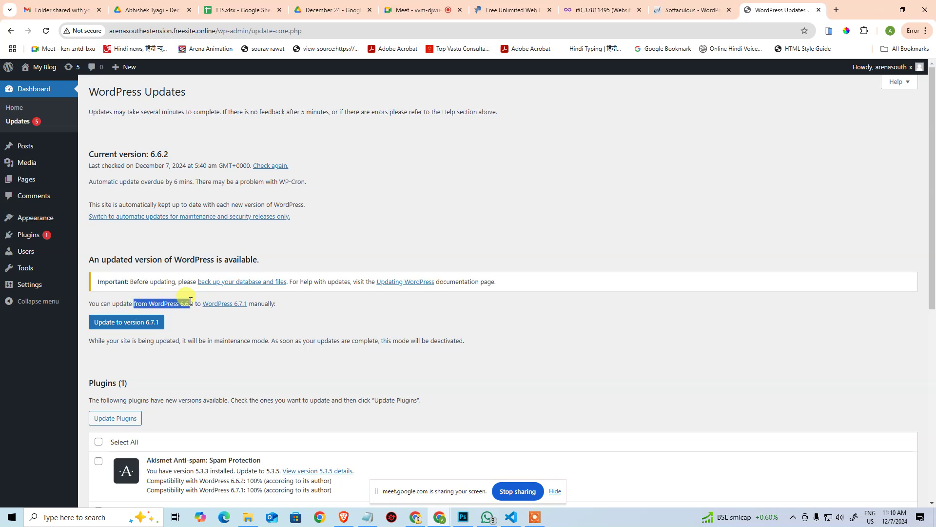
Step: Review the WordPress 6.7.1 update notice together with the pending Akismet plugin and theme updates on the Updates page
click(195, 305)
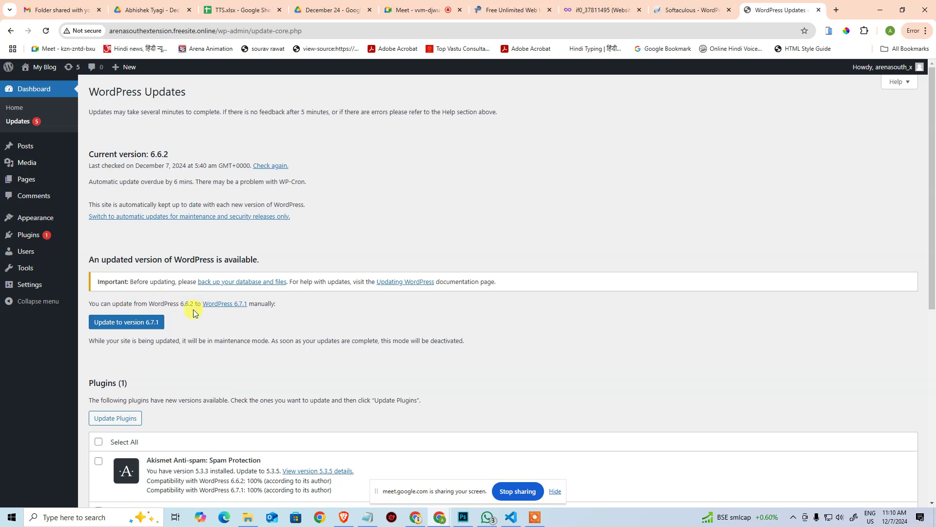
drag(177, 303, 194, 316)
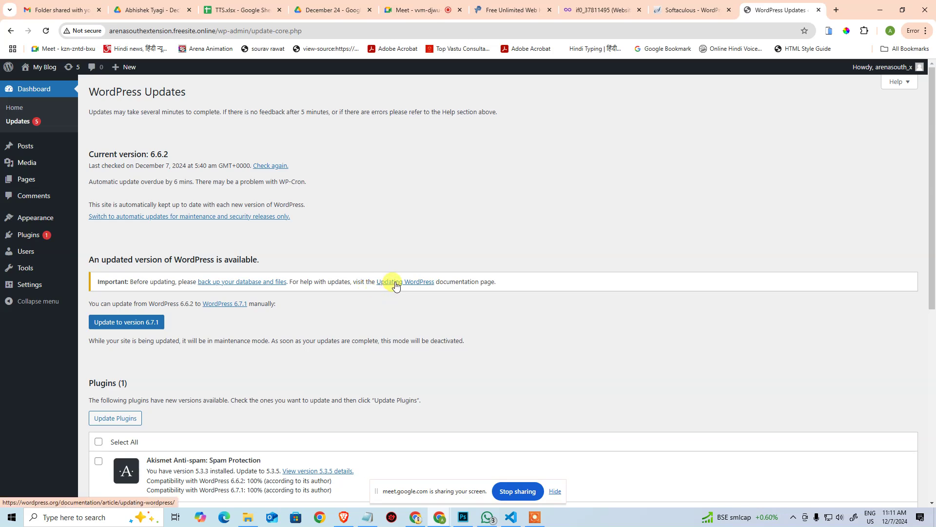
scroll(370, 312, down, 4)
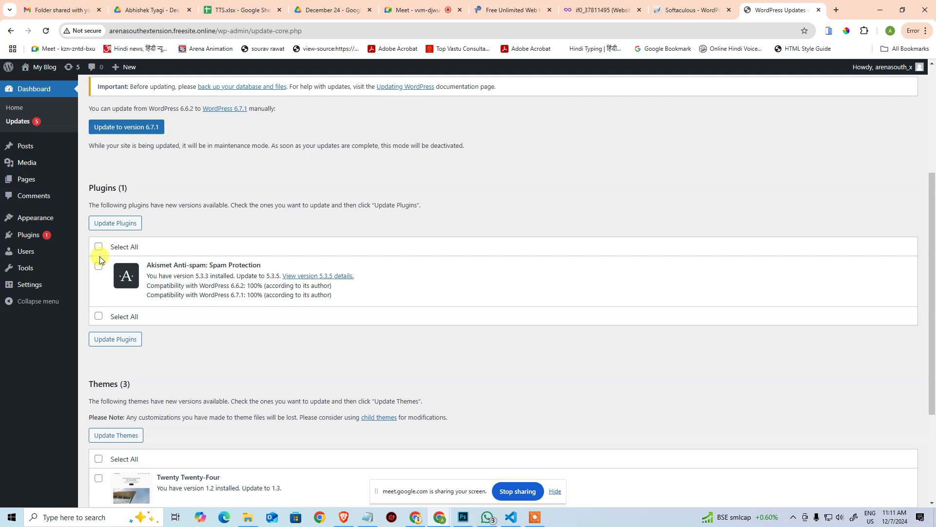
scroll(115, 268, down, 3)
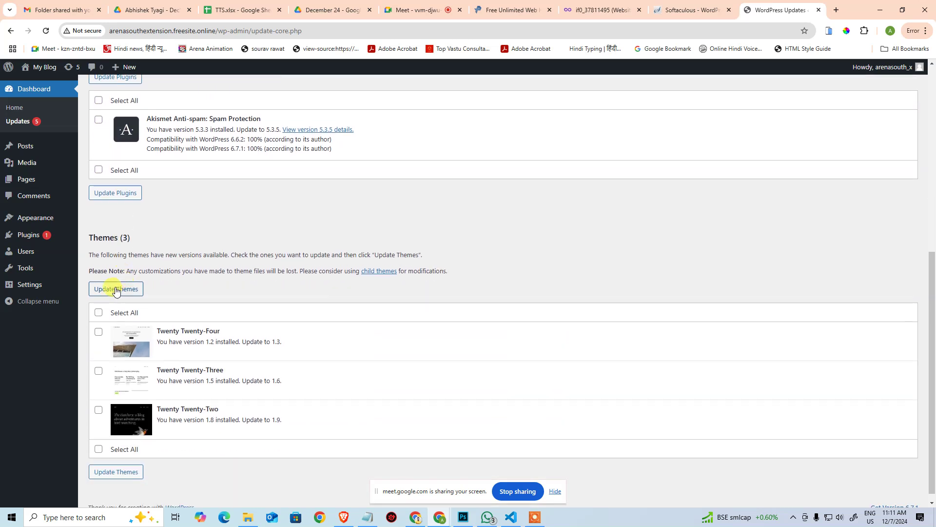
scroll(116, 273, up, 2)
scroll(107, 302, down, 2)
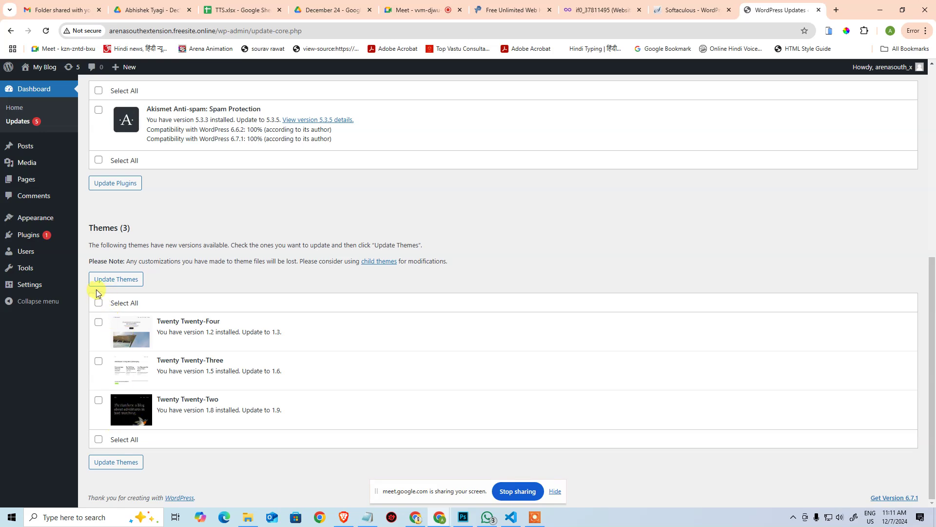
scroll(171, 313, up, 5)
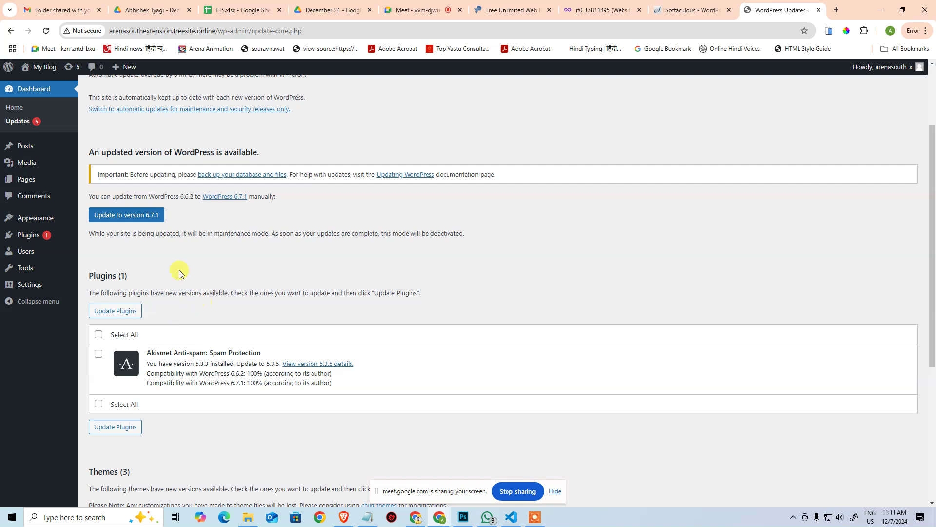
scroll(127, 214, up, 2)
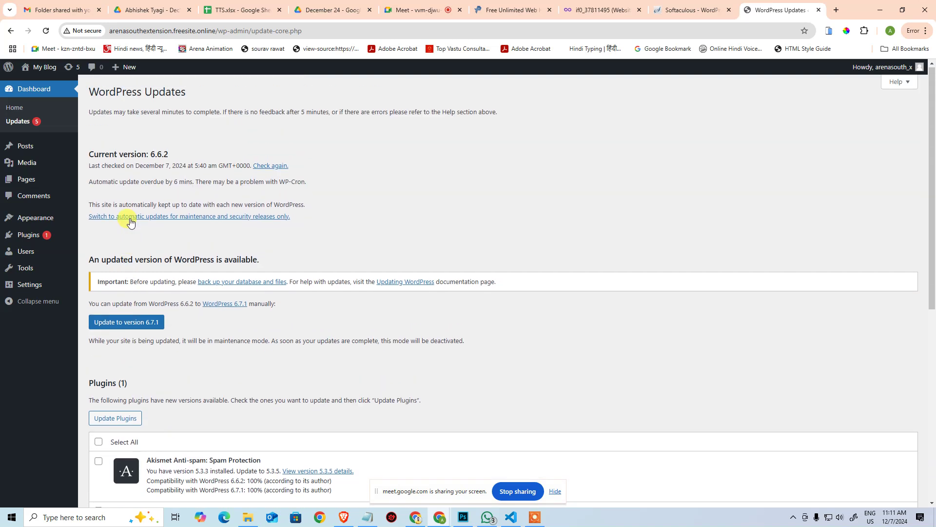
Step: Update WordPress to version 6.7.1 and check the live site in a new tab while the update runs
click(130, 323)
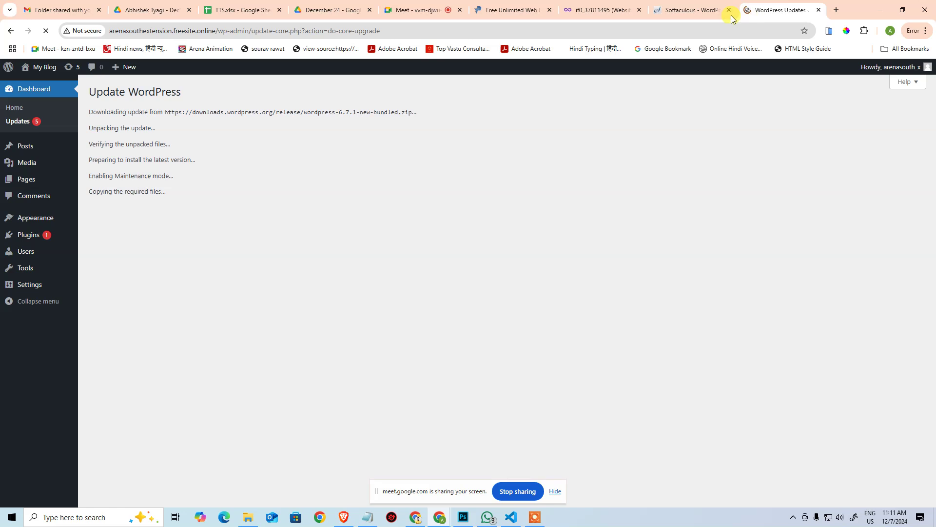
middle_click(35, 83)
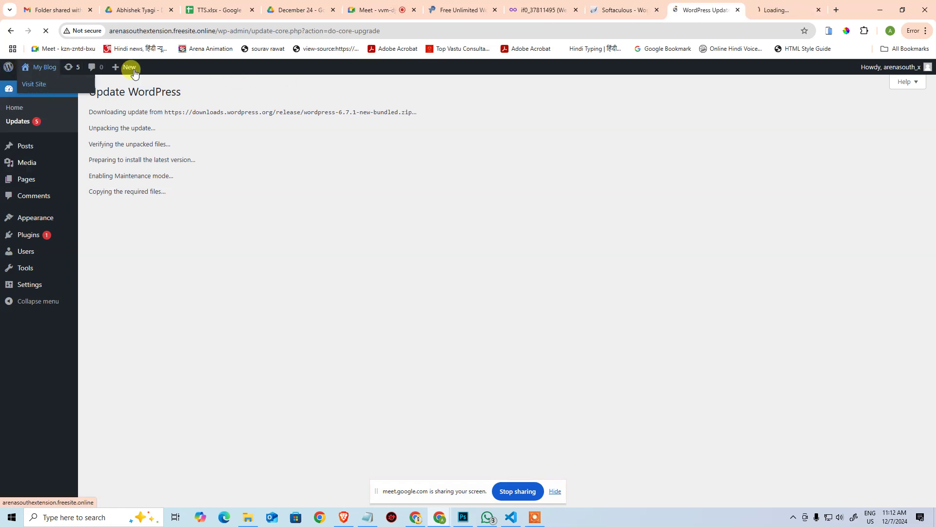
click(783, 9)
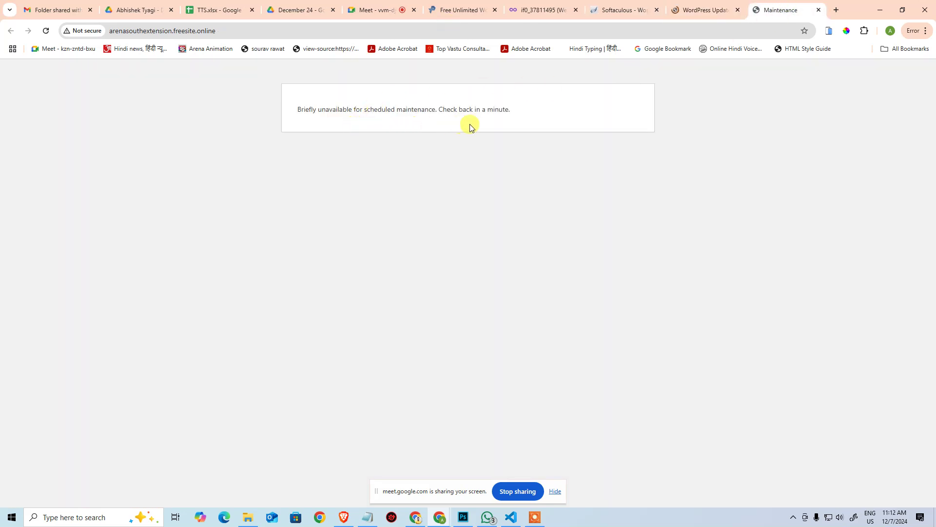
click(718, 9)
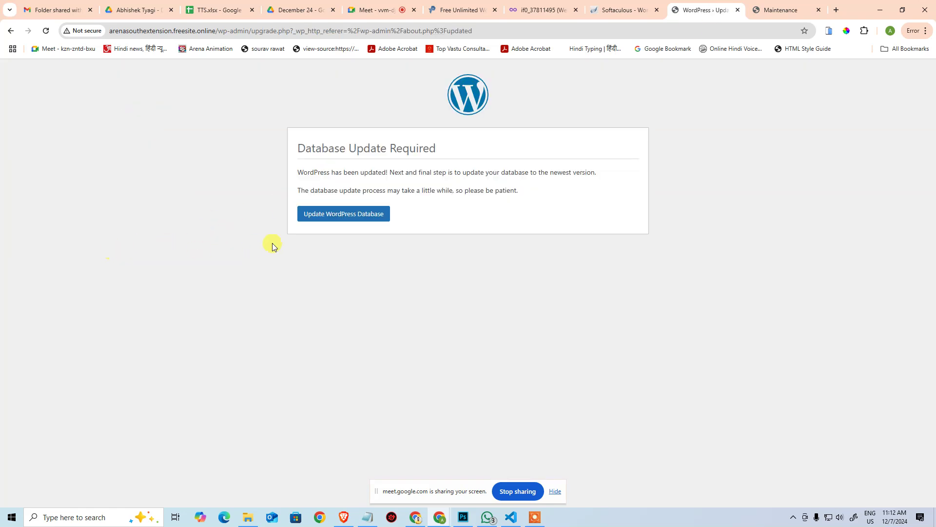
Step: Run the WordPress database update, continue past its completion page, and reload the live site to check it
click(346, 213)
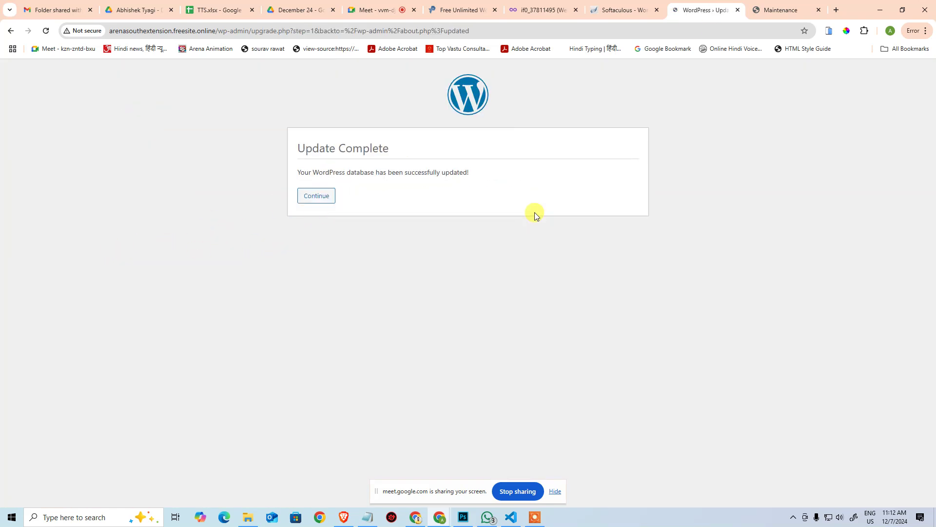
click(322, 197)
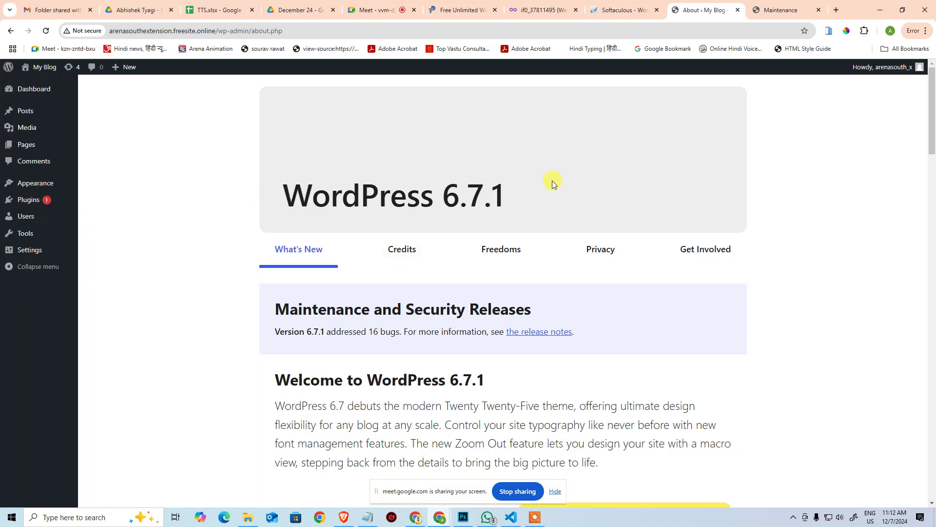
click(781, 9)
click(45, 31)
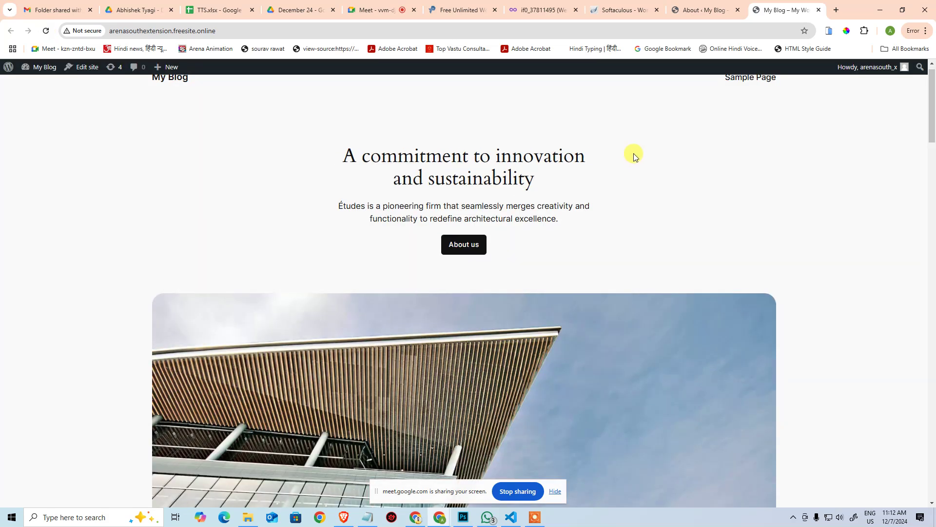
Step: Return to the WordPress admin, open the Updates page and update the Akismet Anti-spam plugin
click(708, 10)
scroll(453, 258, down, 4)
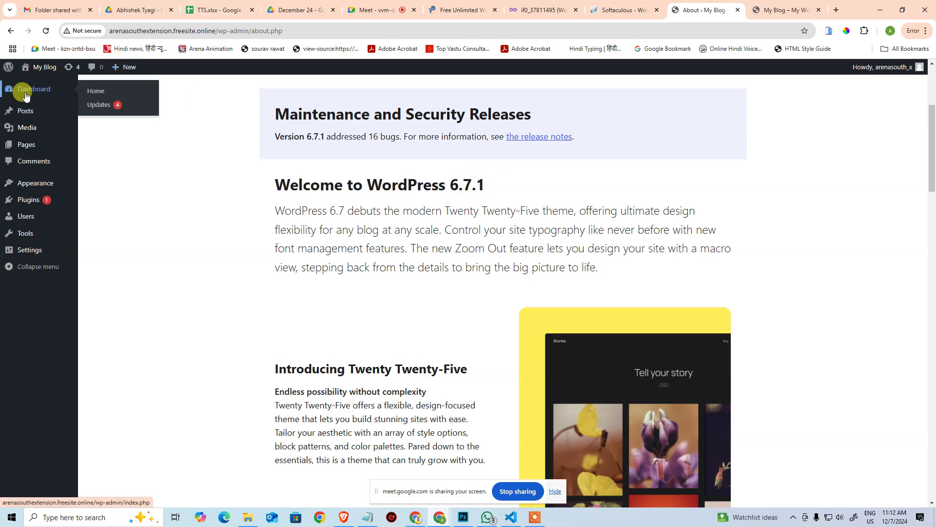
mouse_move(32, 94)
click(99, 104)
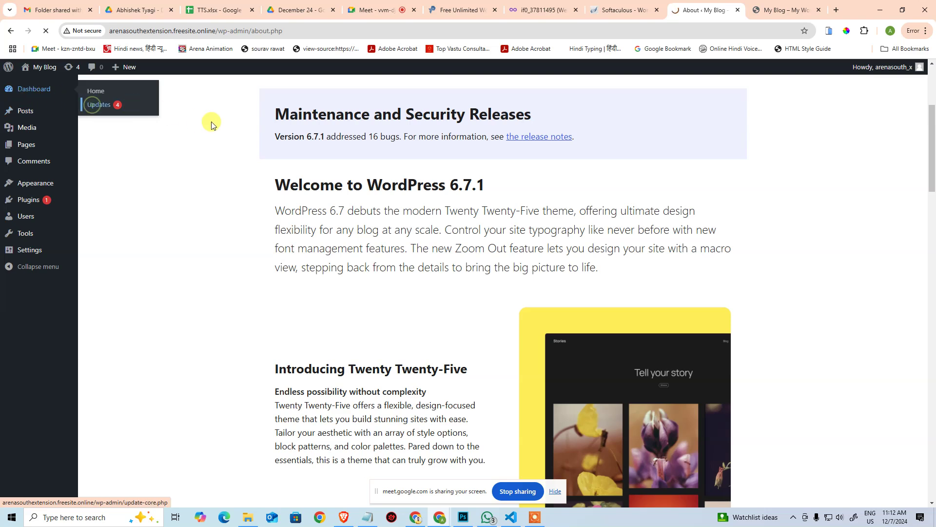
scroll(455, 242, down, 4)
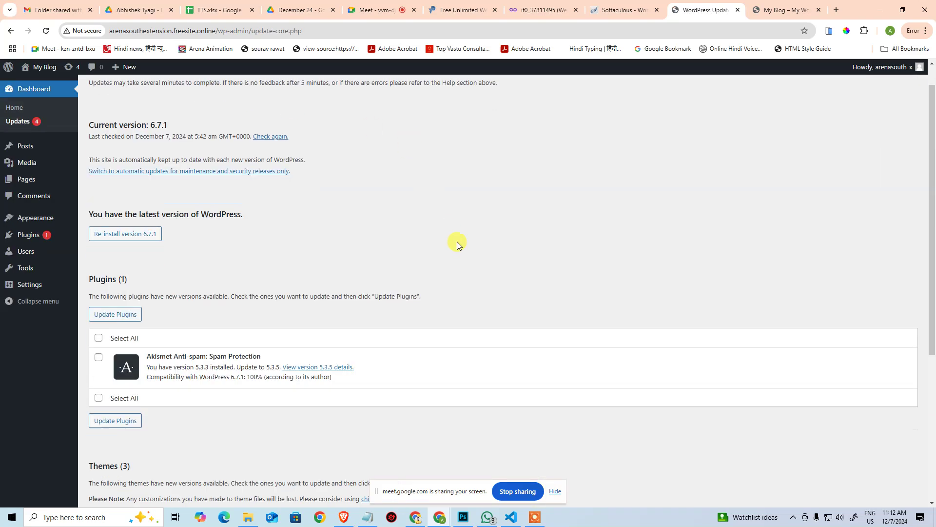
click(99, 172)
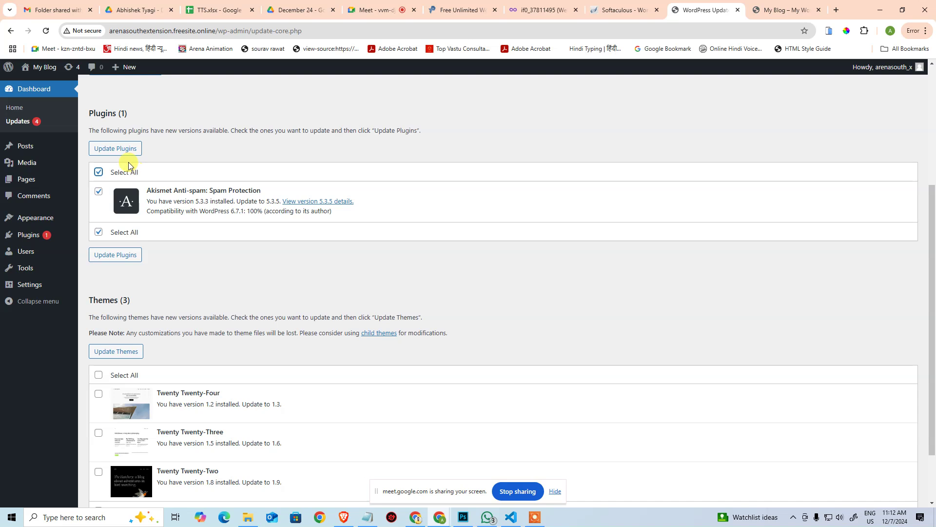
click(125, 148)
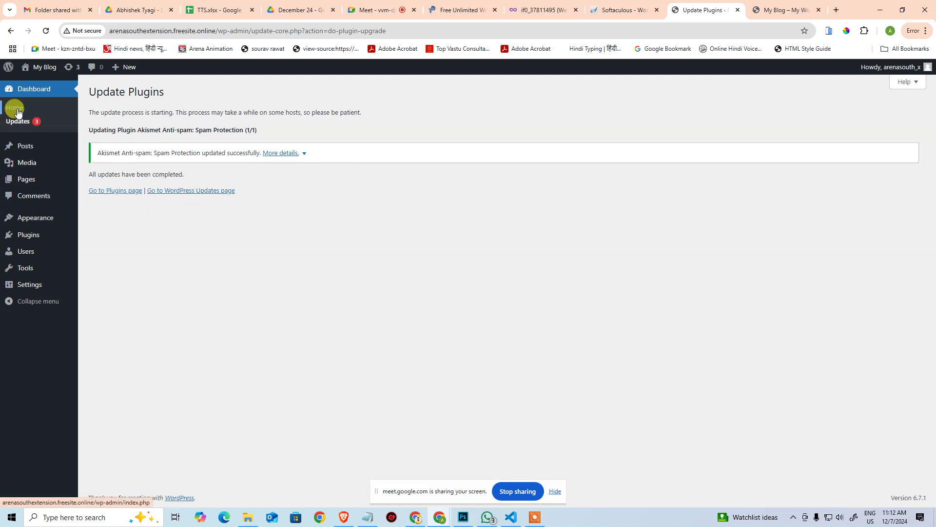
Step: Reopen the Updates page and update the Twenty Twenty-Four, Twenty Twenty-Three and Twenty Twenty-Two themes together
click(16, 123)
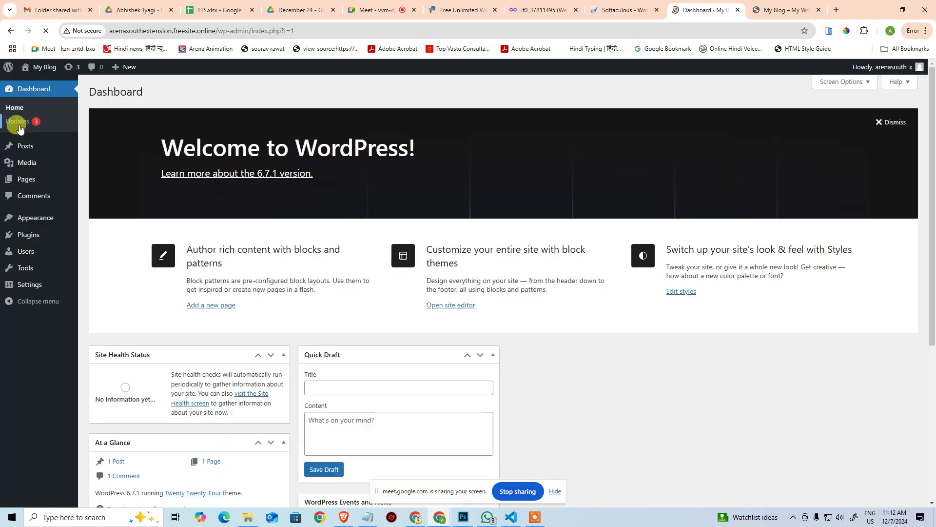
scroll(133, 257, down, 3)
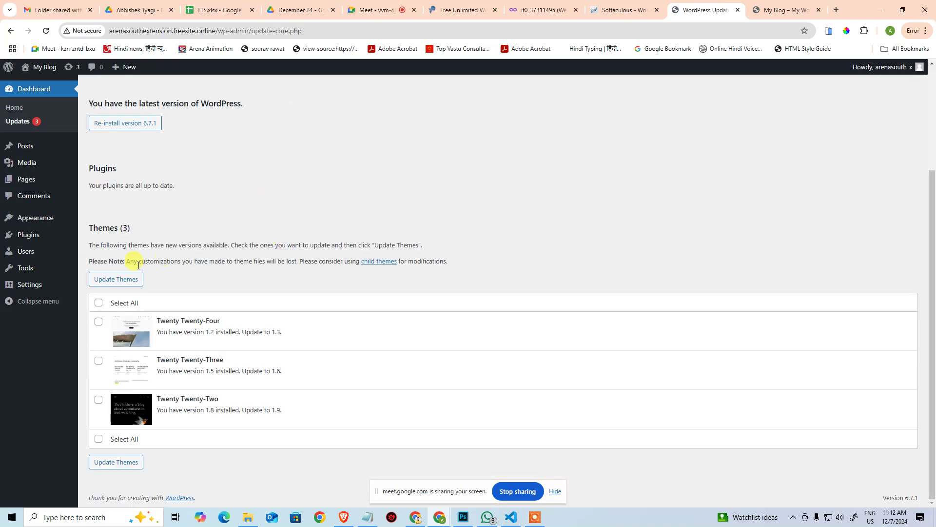
scroll(98, 304, up, 1)
click(98, 351)
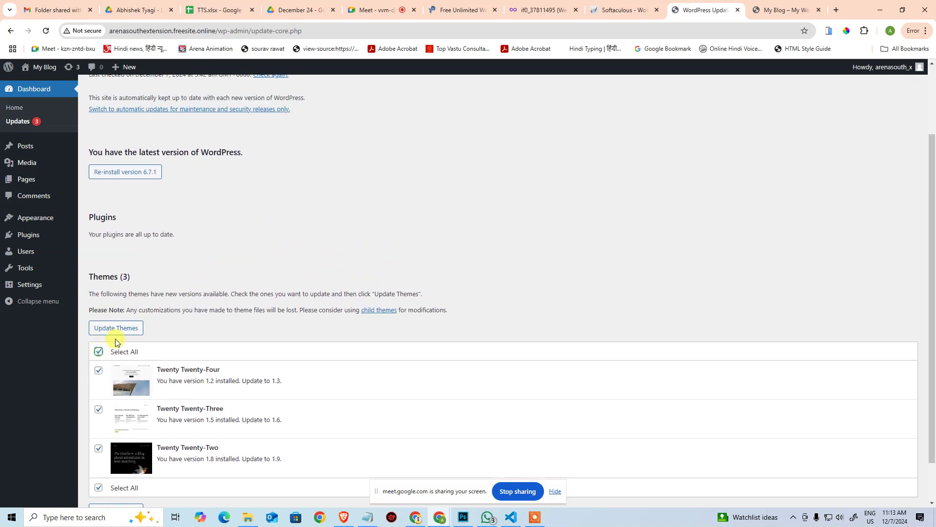
click(117, 328)
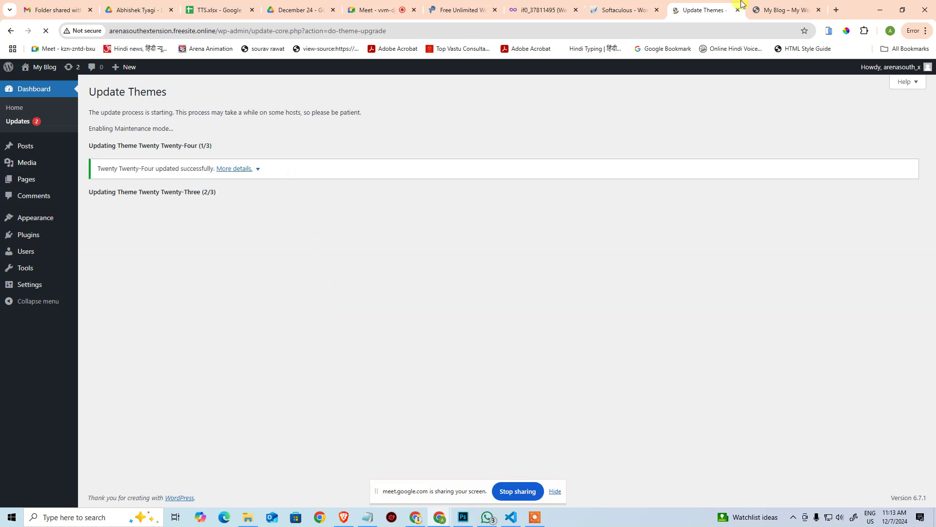
Step: Check the live site by reloading it during the theme updates and again once they have finished
click(756, 10)
click(46, 30)
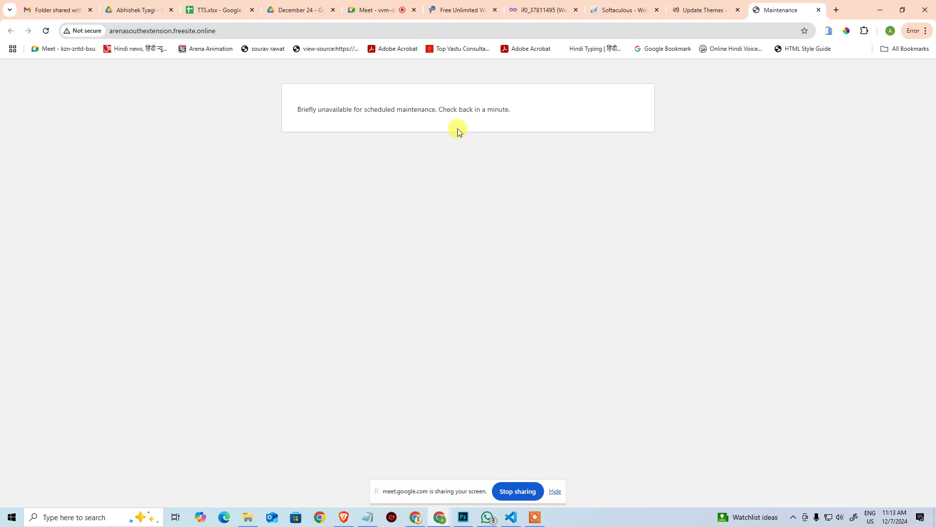
click(679, 10)
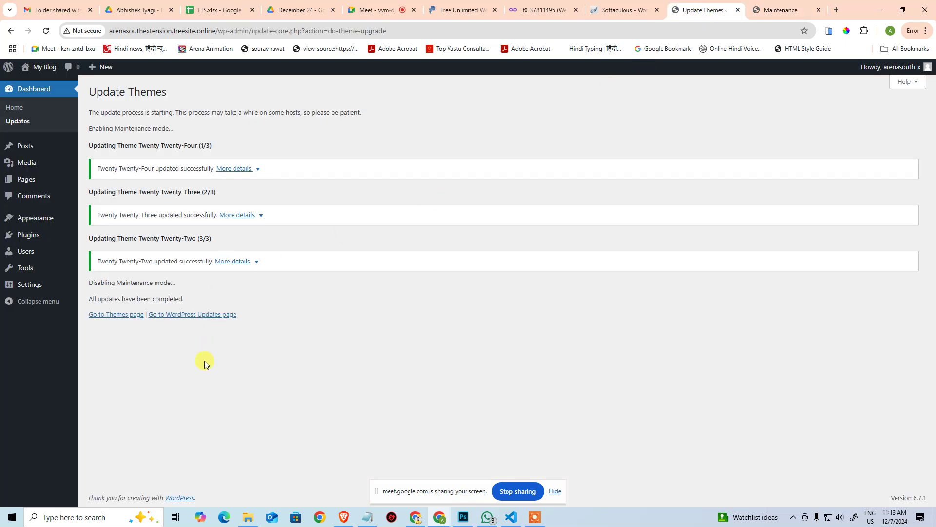
click(776, 10)
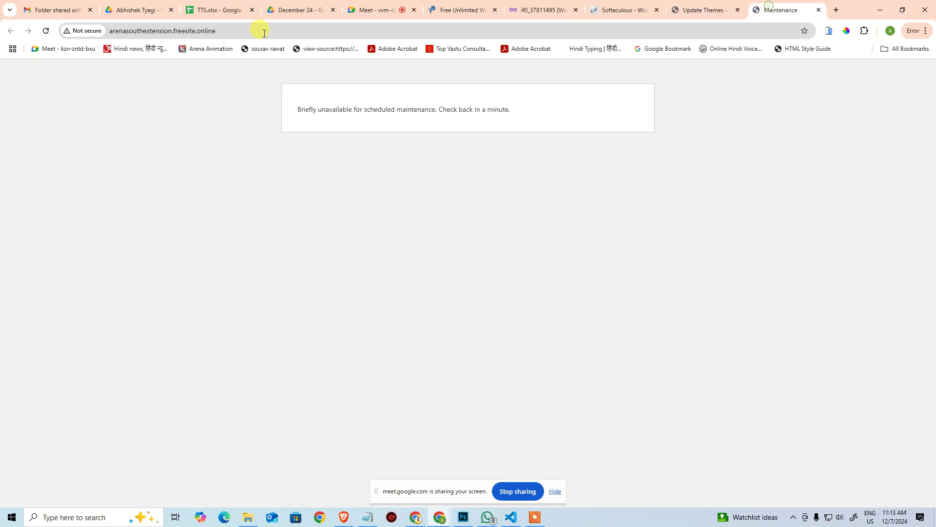
click(46, 31)
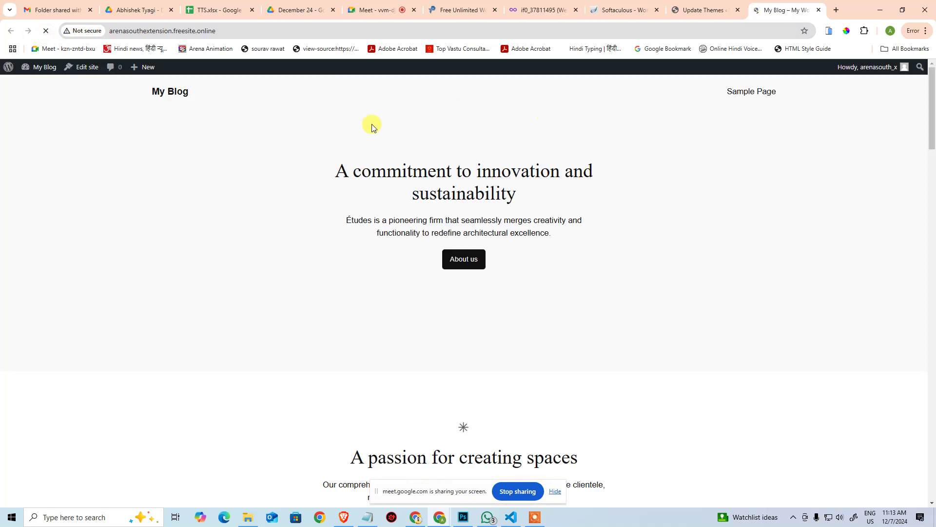
Step: Return to the WordPress admin, open the Themes page and look over the installed themes and their options
click(719, 4)
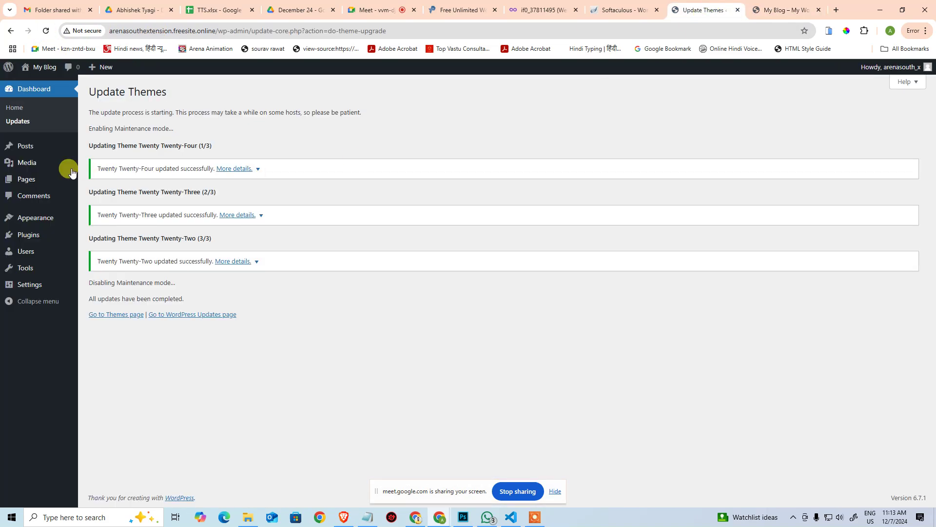
mouse_move(65, 223)
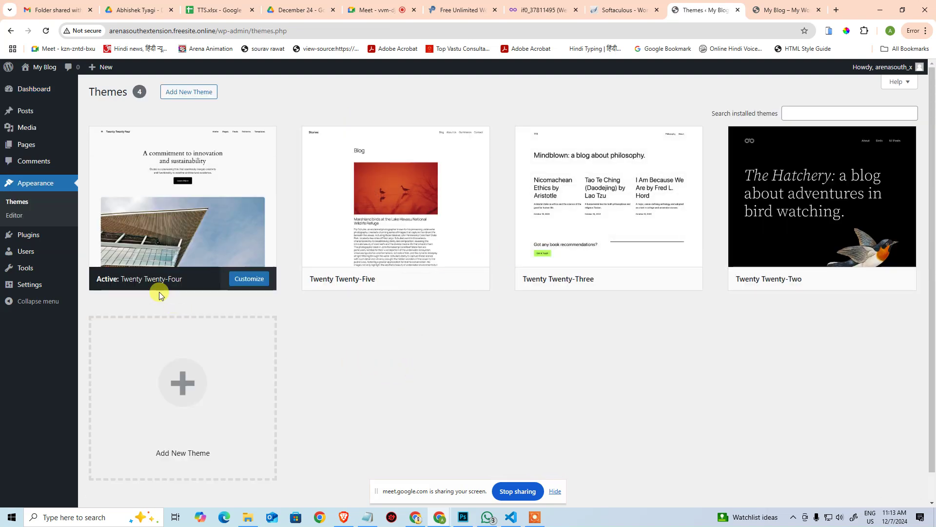
mouse_move(630, 282)
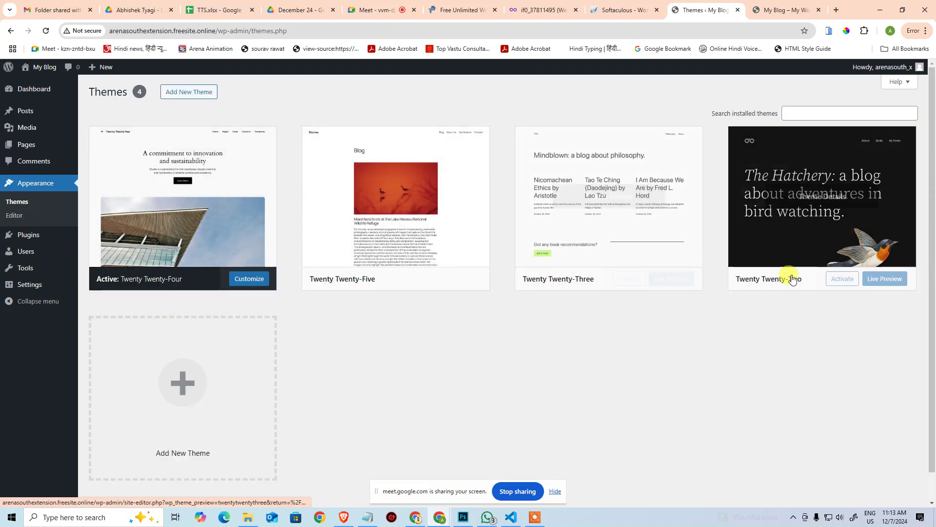
mouse_move(801, 275)
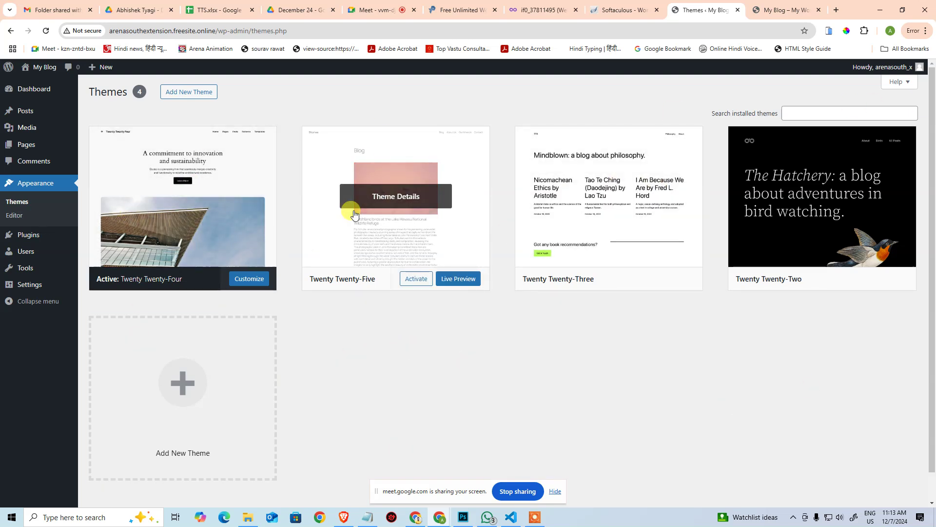
mouse_move(6, 286)
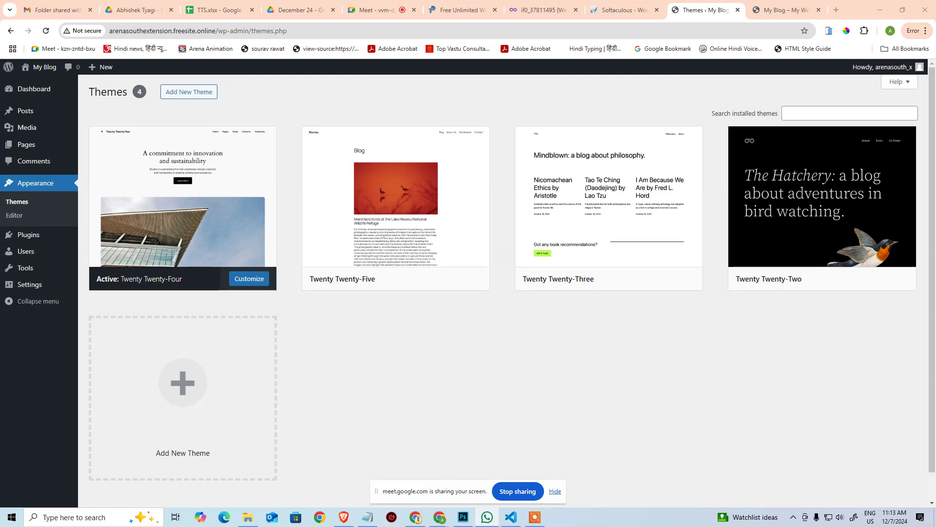
mouse_move(578, 225)
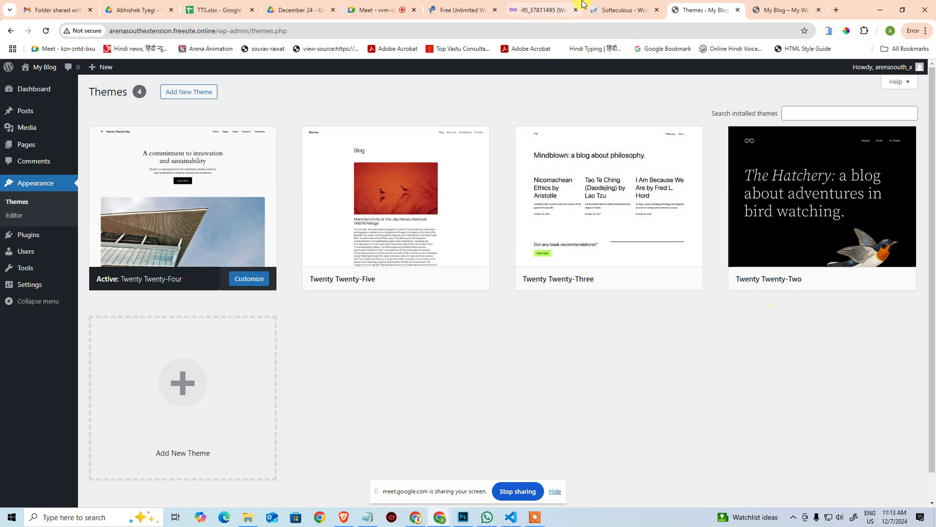
mouse_move(209, 244)
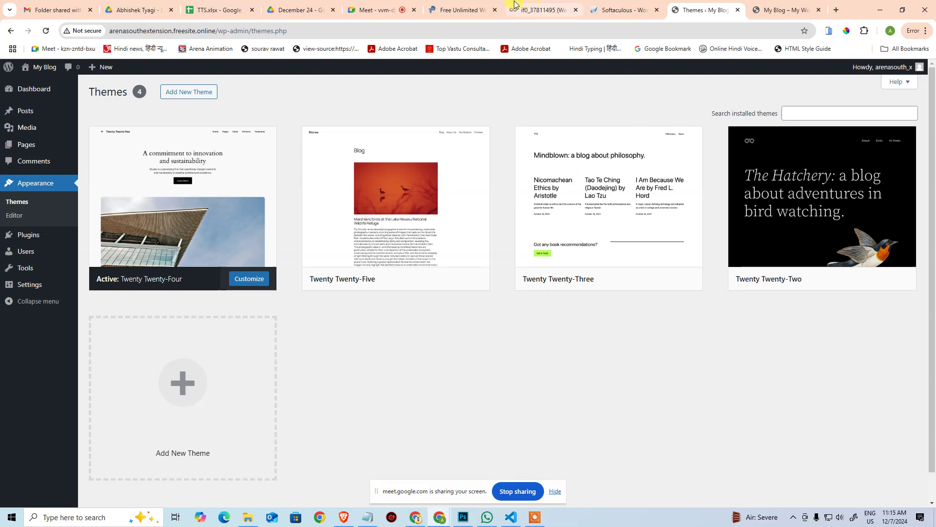
Step: Switch to the ProFreeHost site, open the new account registration page and fill in the e-mail address
click(468, 10)
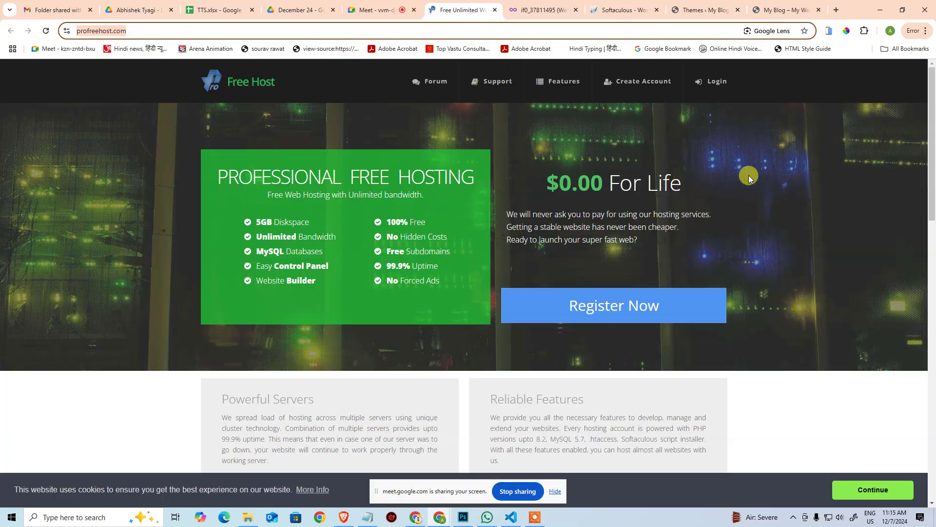
click(639, 85)
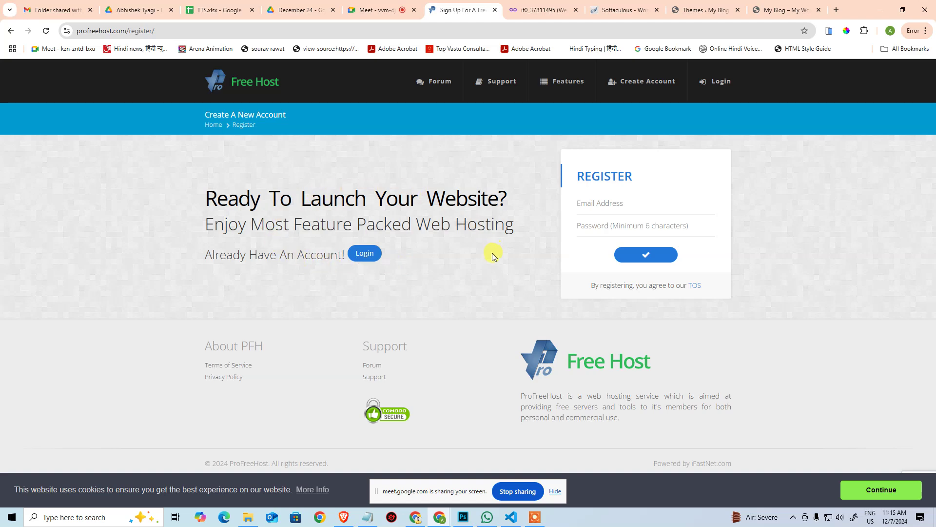
click(643, 206)
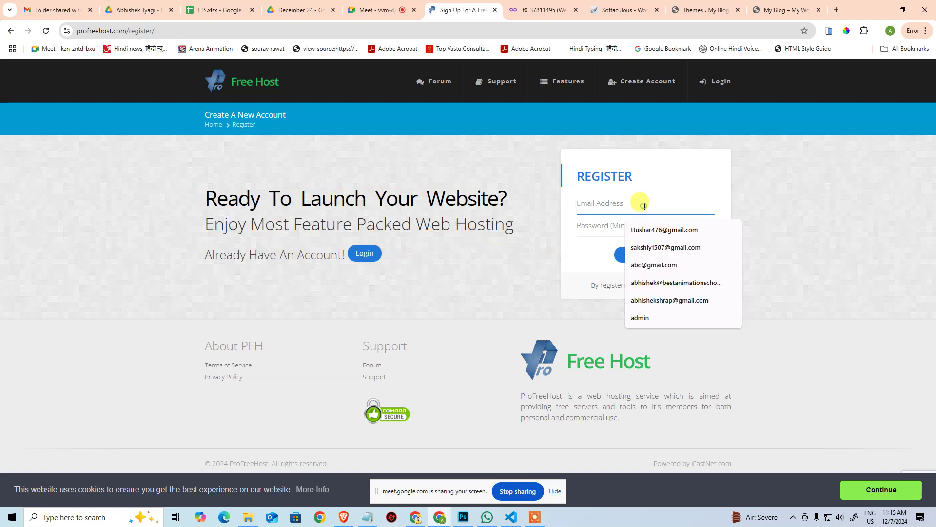
click(606, 224)
click(609, 204)
click(658, 283)
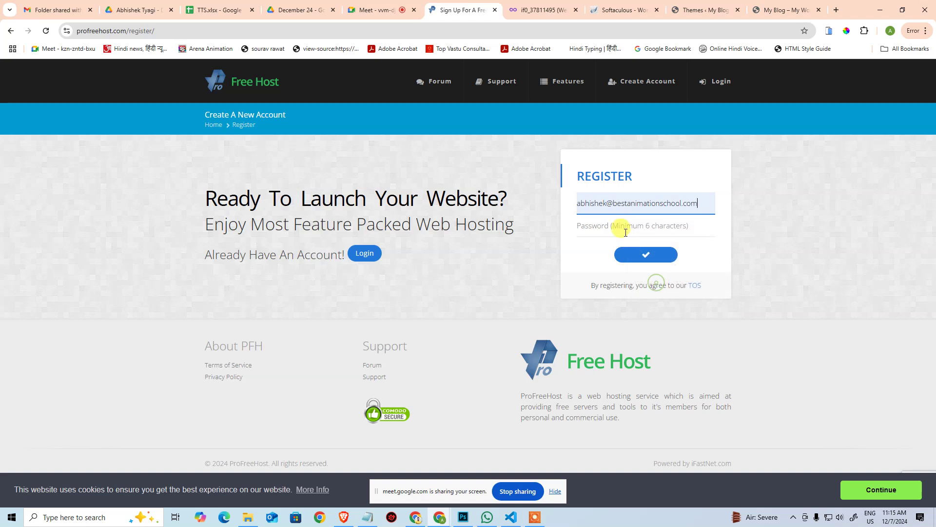
Step: Fill the registration password with the browser's suggested strong password and submit the ProFreeHost registration
click(627, 225)
text(A)
text(r)
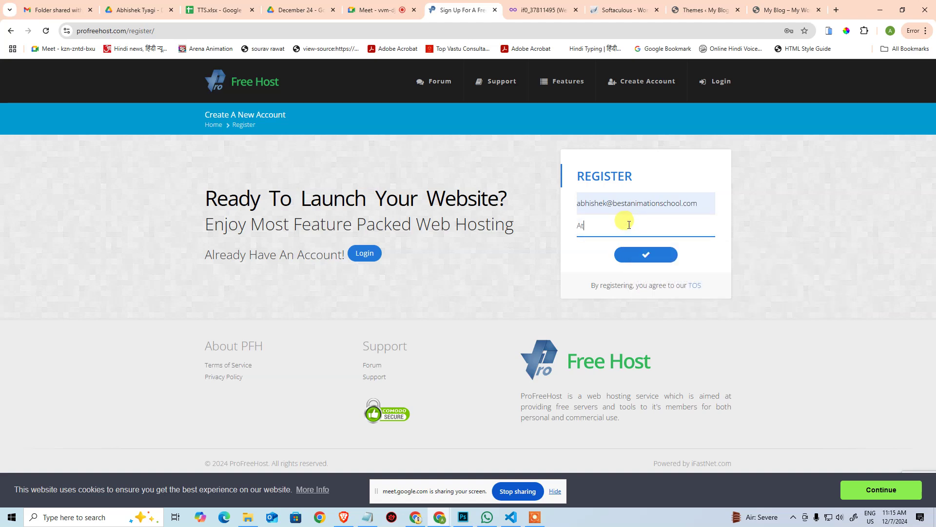
drag(629, 226, 522, 228)
key(BackSpace)
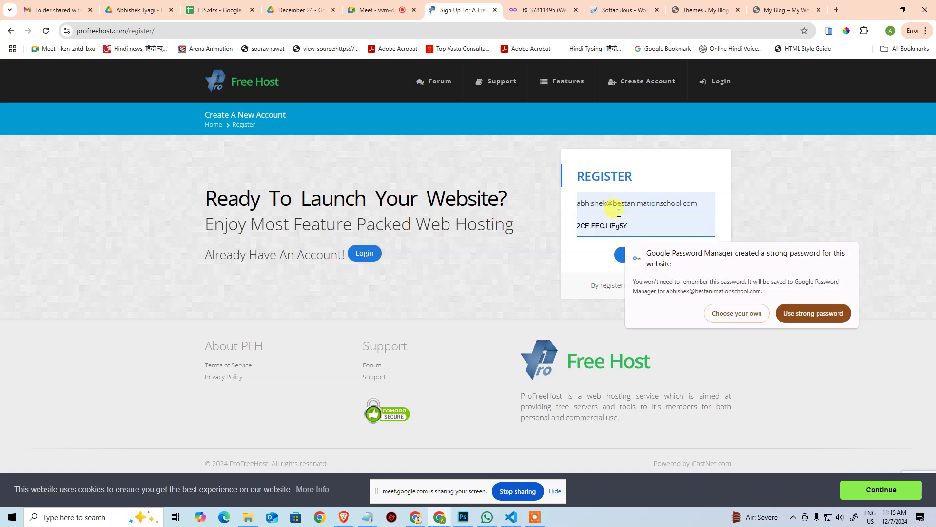
click(790, 314)
click(657, 225)
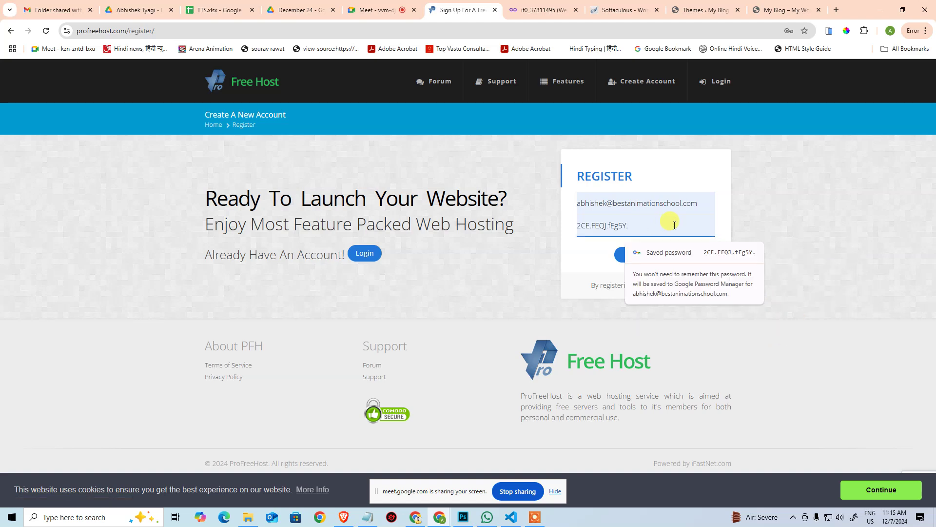
click(569, 274)
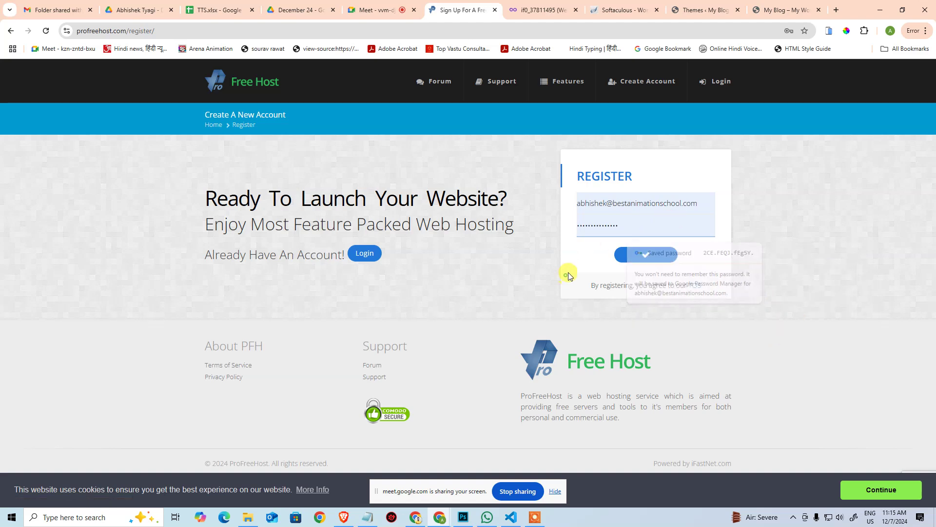
click(650, 260)
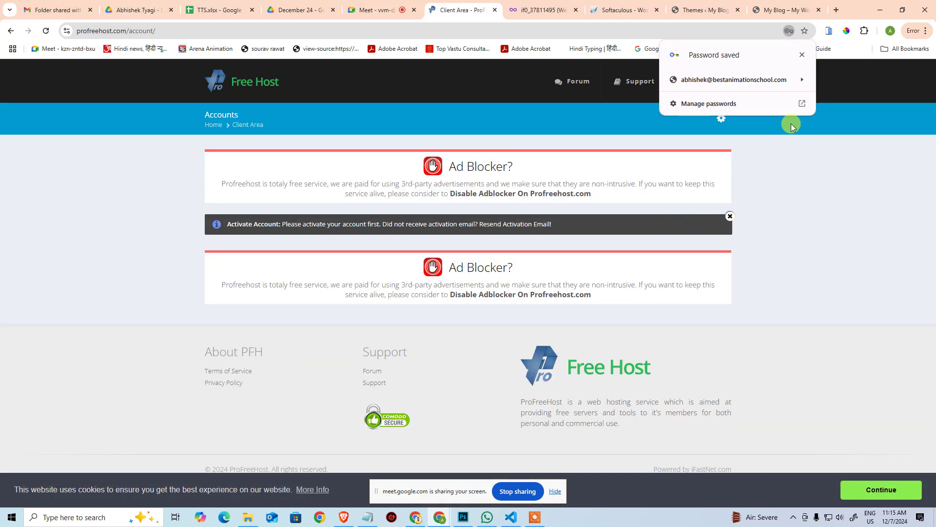
Step: Open the saved login details for profreehost.com, authorising access with the Windows account password
click(802, 85)
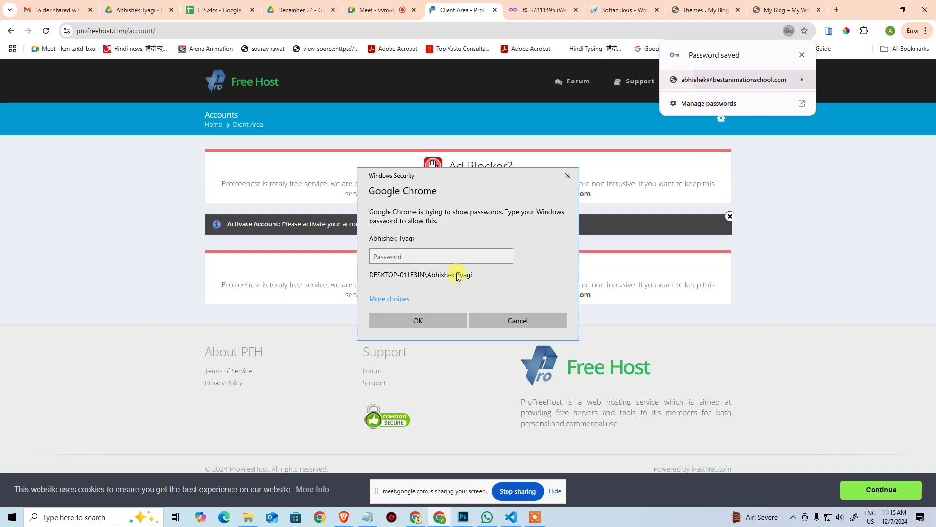
click(460, 255)
text(••••)
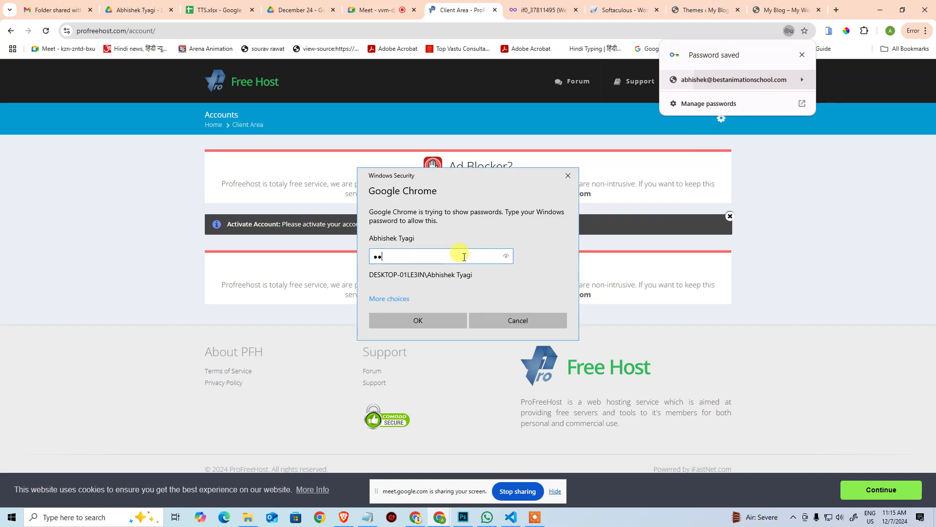
key(Return)
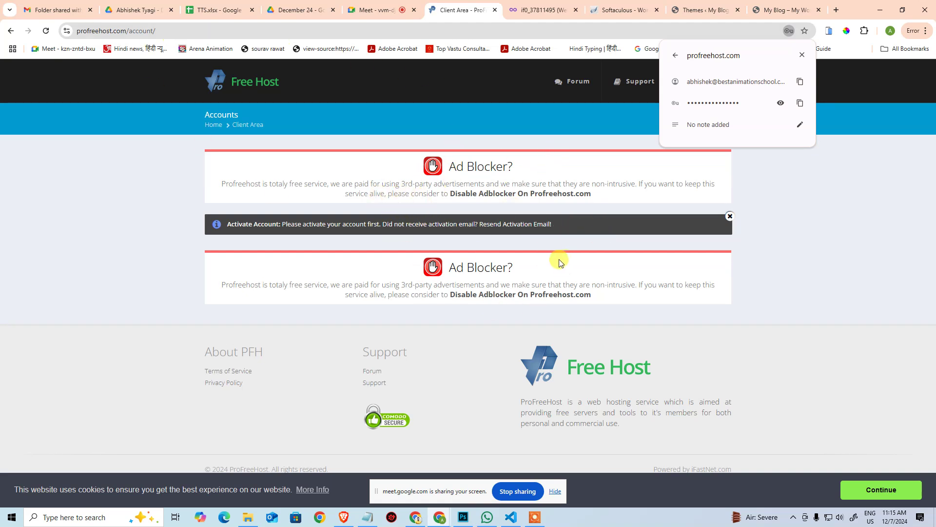
Step: Switch to Gmail, refresh the inbox and activate the account from ProFreeHost's Account Activation e-mail
click(44, 7)
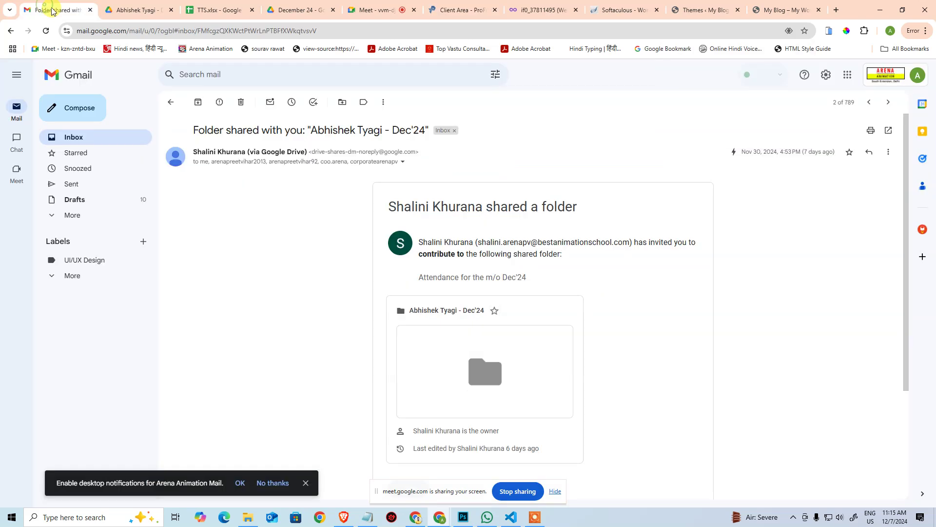
click(88, 133)
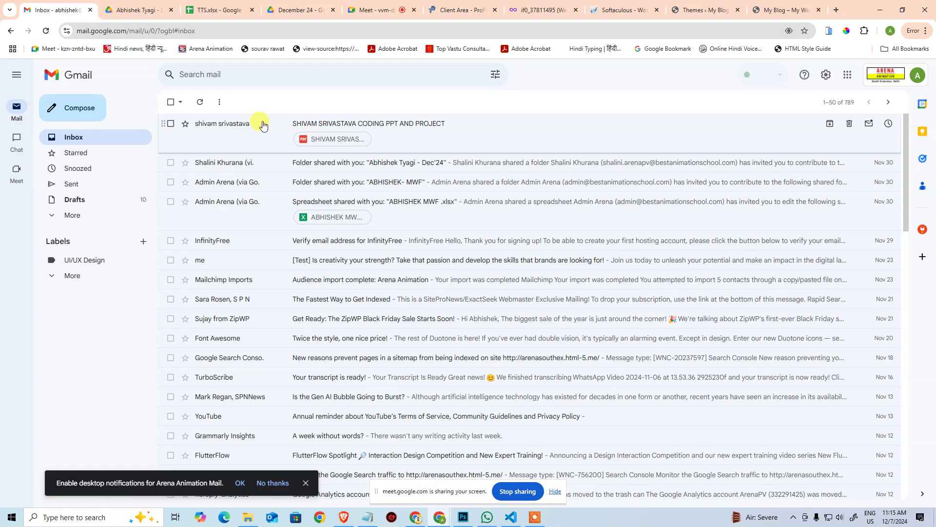
click(199, 101)
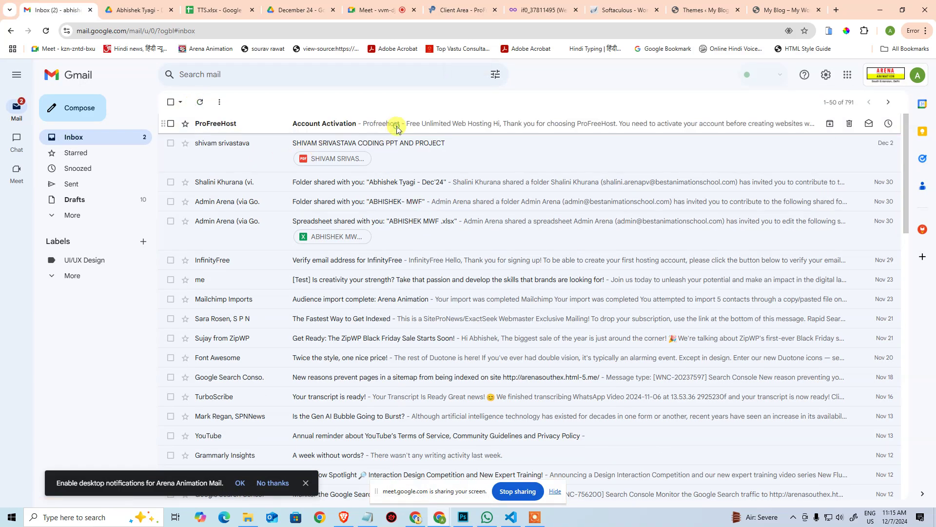
click(390, 126)
click(509, 288)
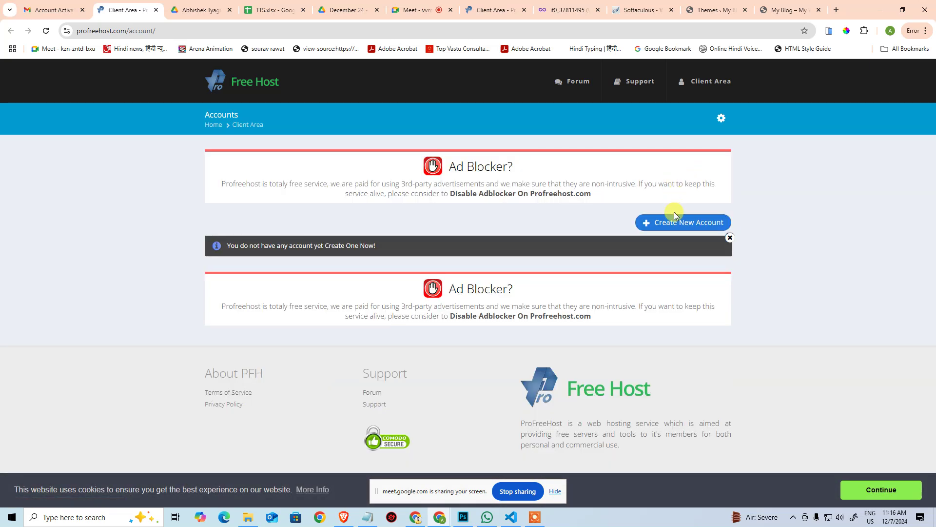
Step: Open the ProFreeHost form for creating a new hosting account and check the browser's extensions for an ad blocker
click(675, 224)
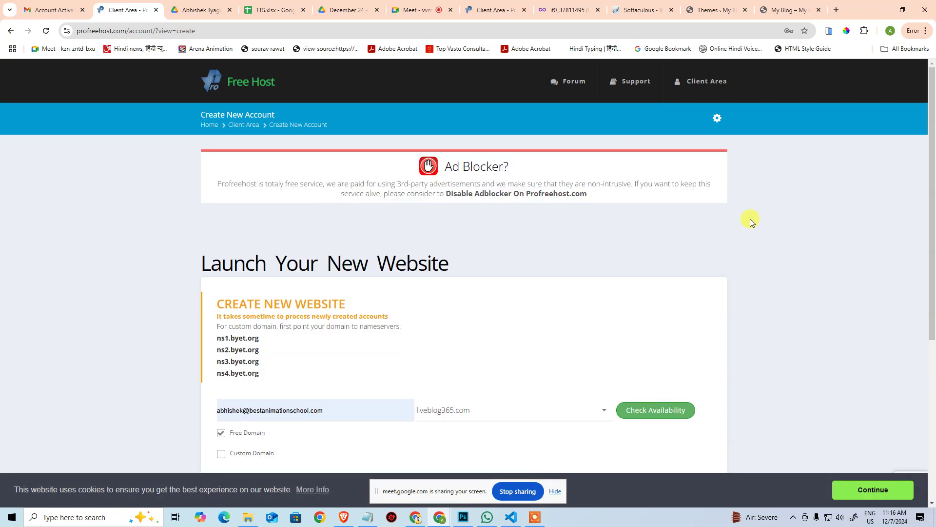
click(864, 31)
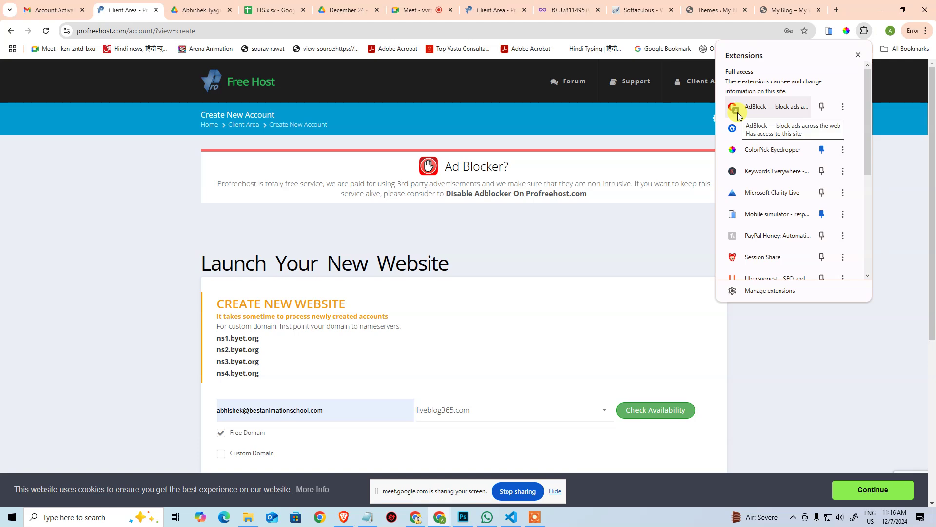
click(757, 344)
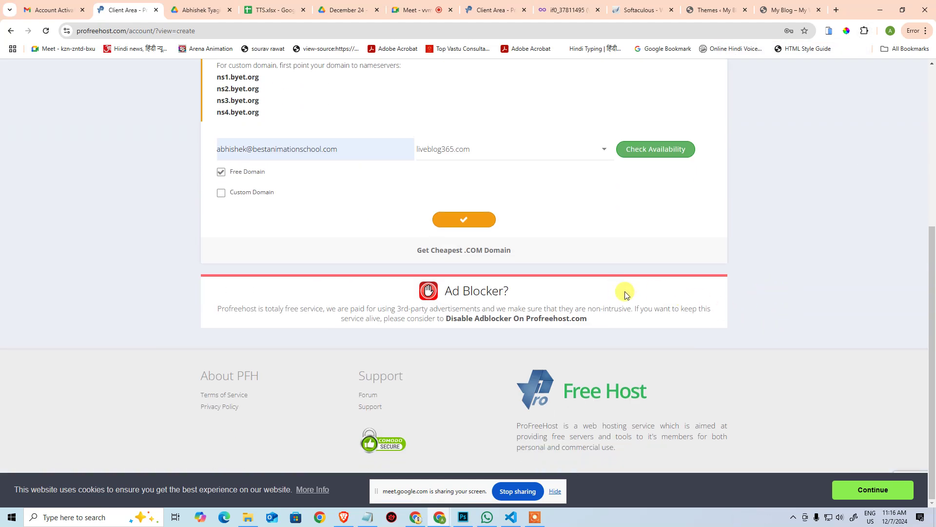
scroll(418, 303, down, 1)
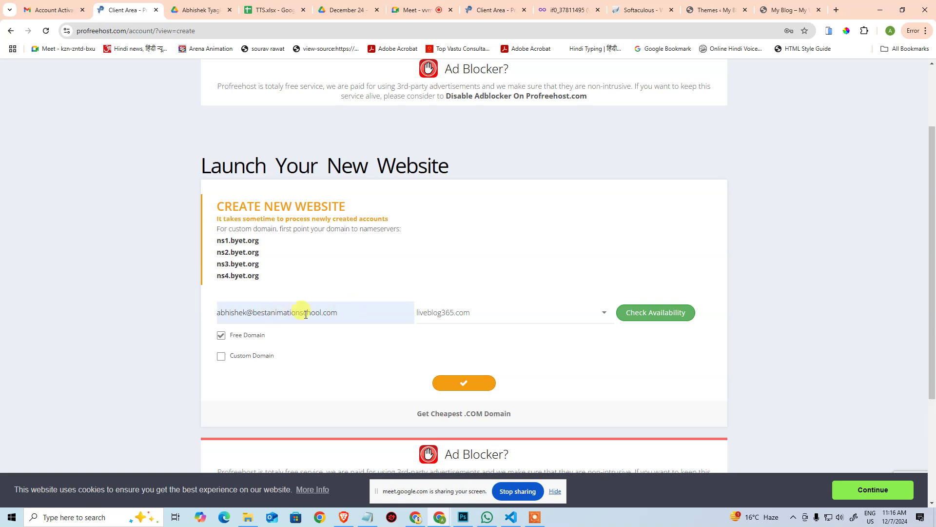
Step: Try the free domain endings, keep liveblog365.com and check availability with the prefilled website name
click(517, 312)
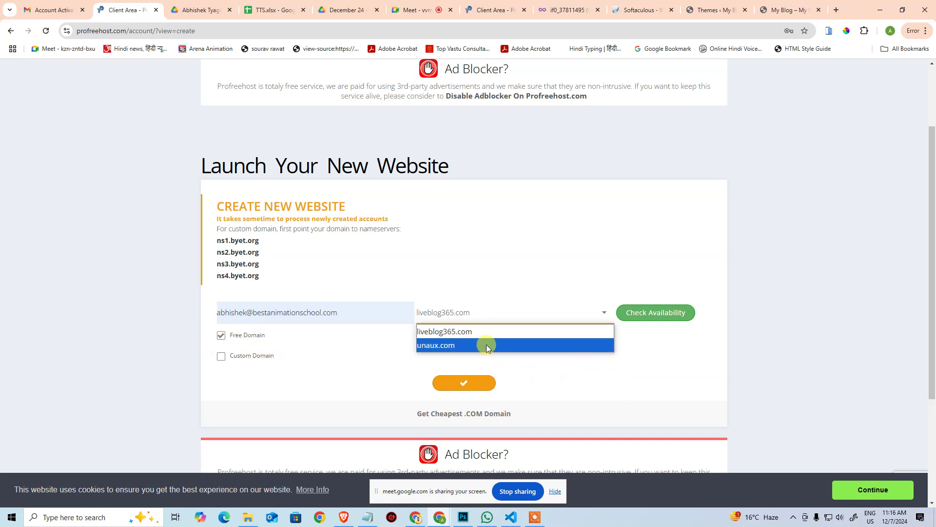
click(480, 316)
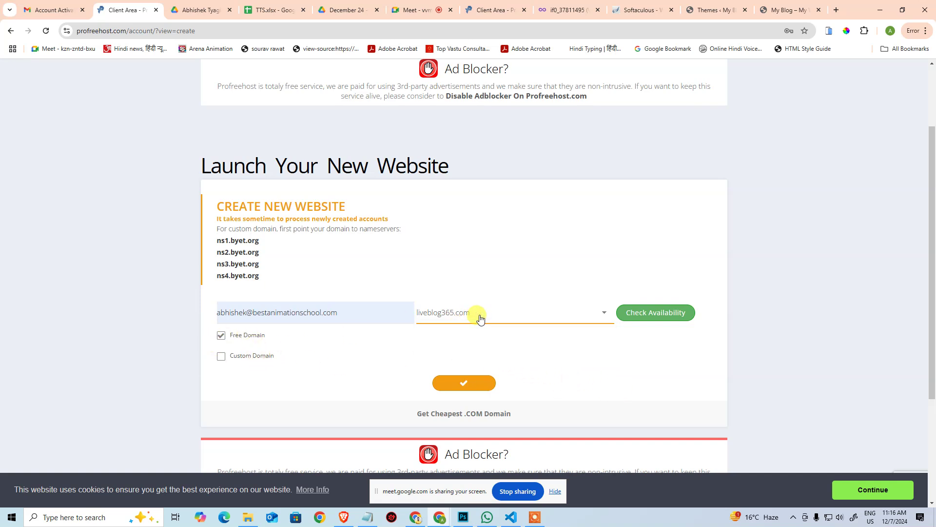
click(481, 318)
click(457, 345)
click(468, 320)
click(464, 329)
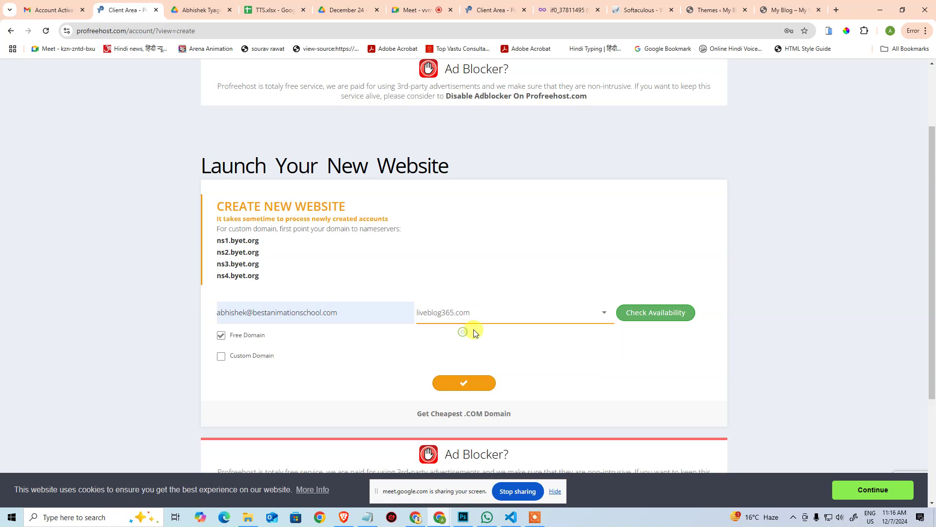
click(660, 318)
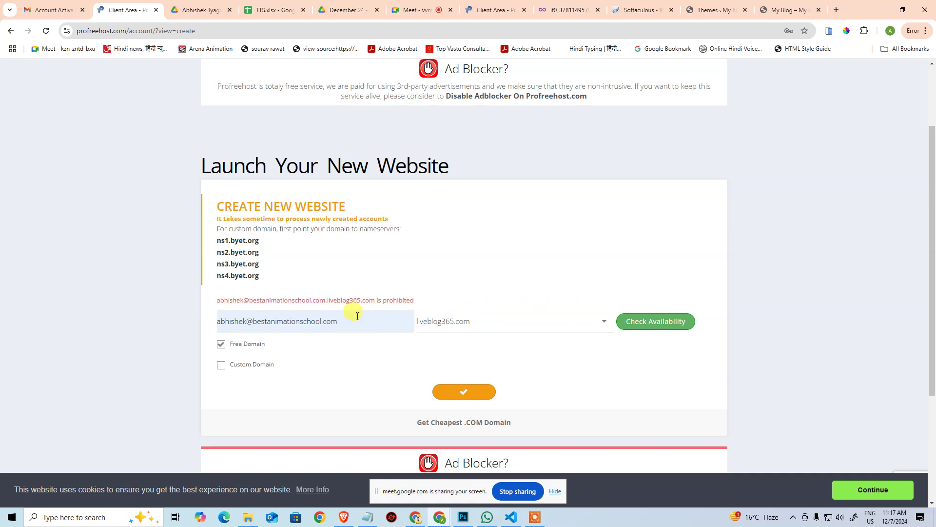
Step: Set the website name to arenapreetvihar with the unaux.com domain and check its availability
click(388, 322)
key(ctrl+a)
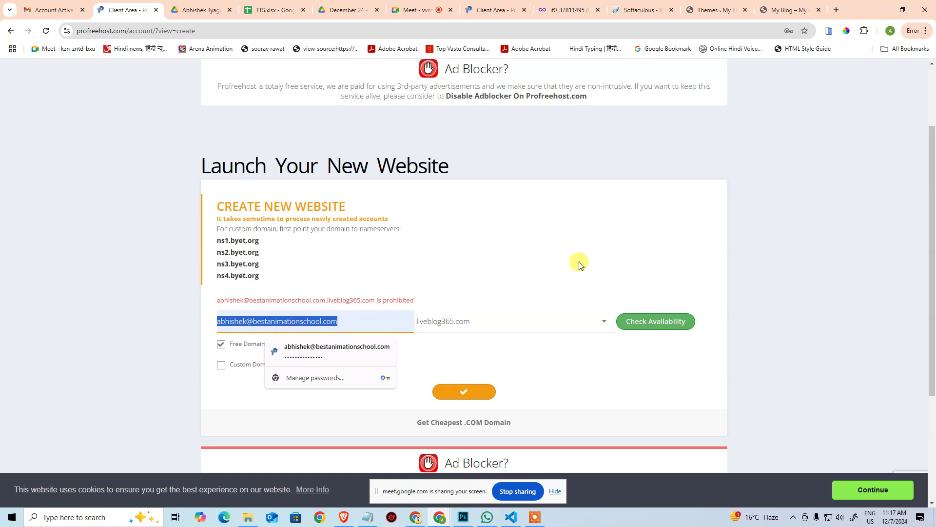
text(arenapreetvihar)
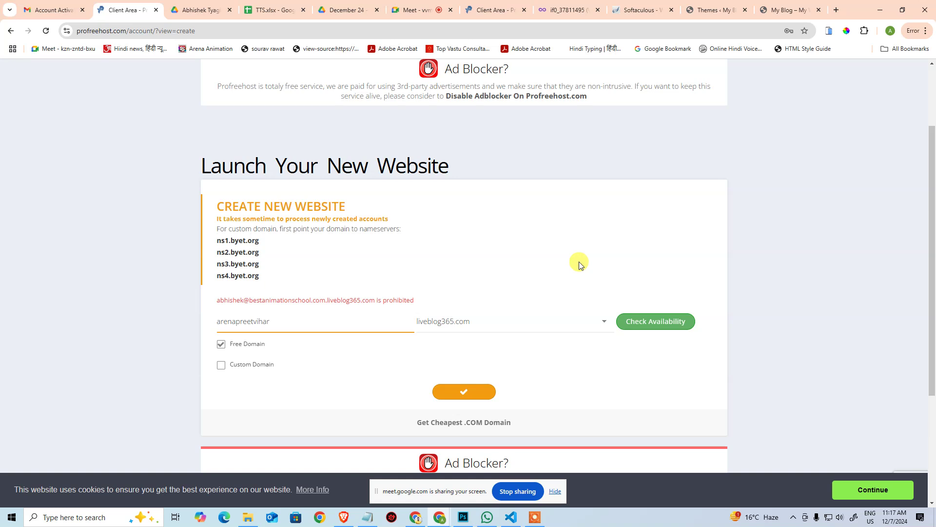
click(467, 330)
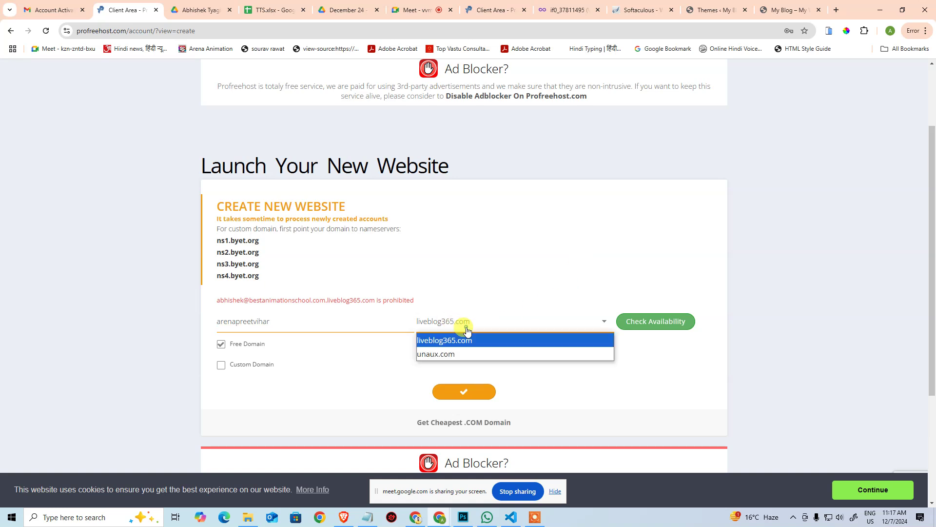
click(464, 354)
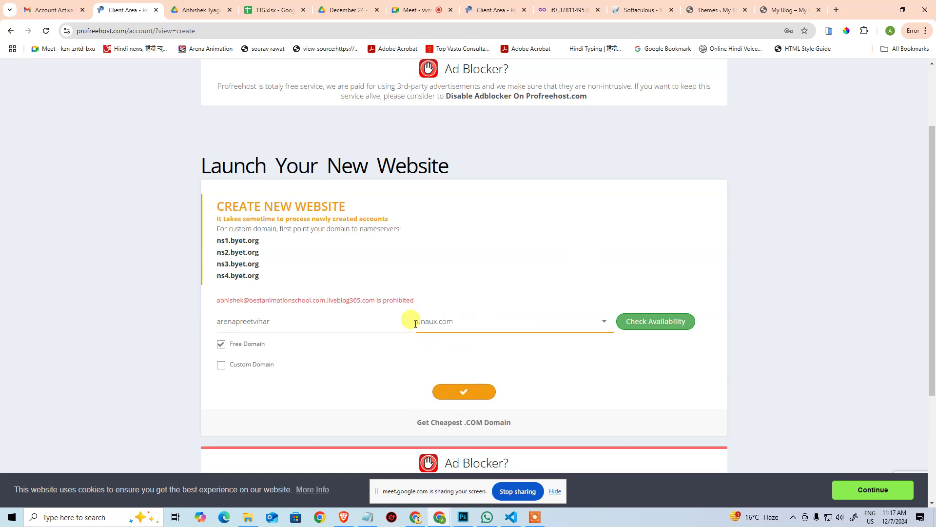
click(648, 325)
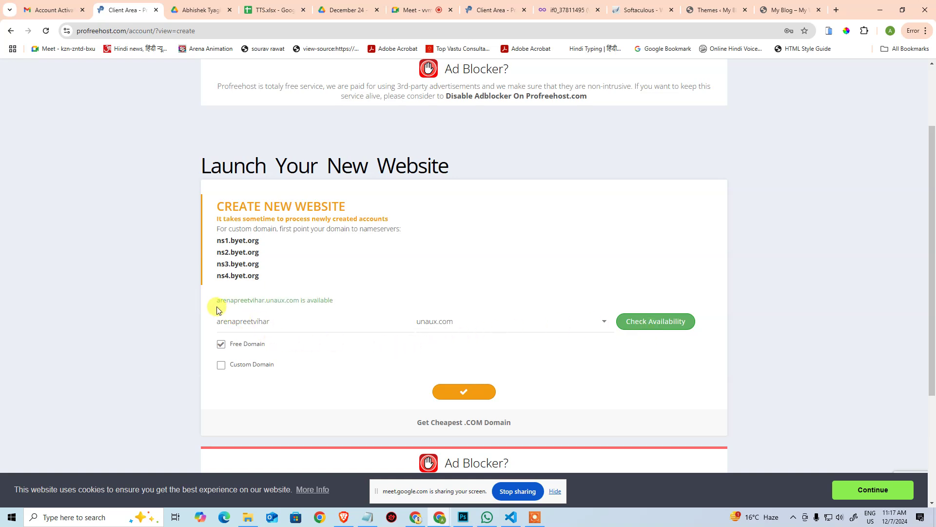
Step: Look at the Custom Domain option, switch back to Free Domain and submit the new website request
drag(218, 310, 360, 300)
click(599, 385)
click(234, 355)
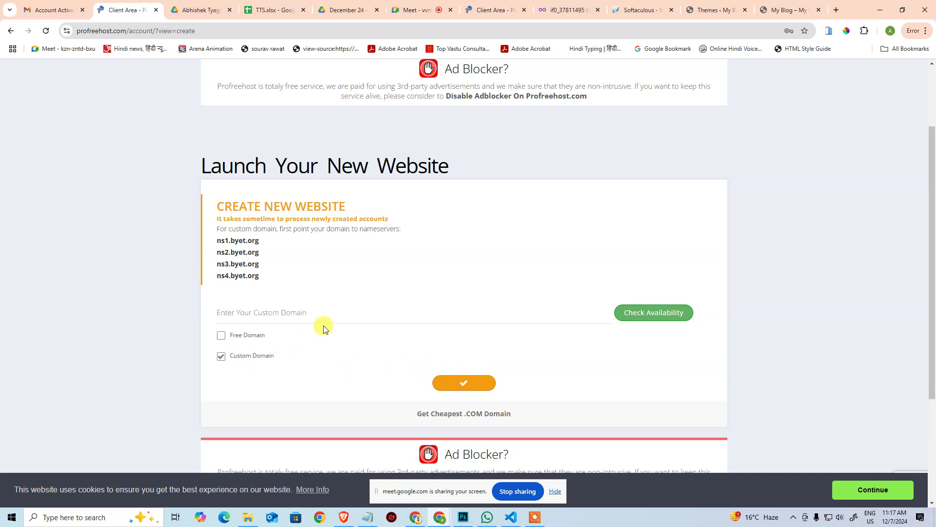
click(333, 313)
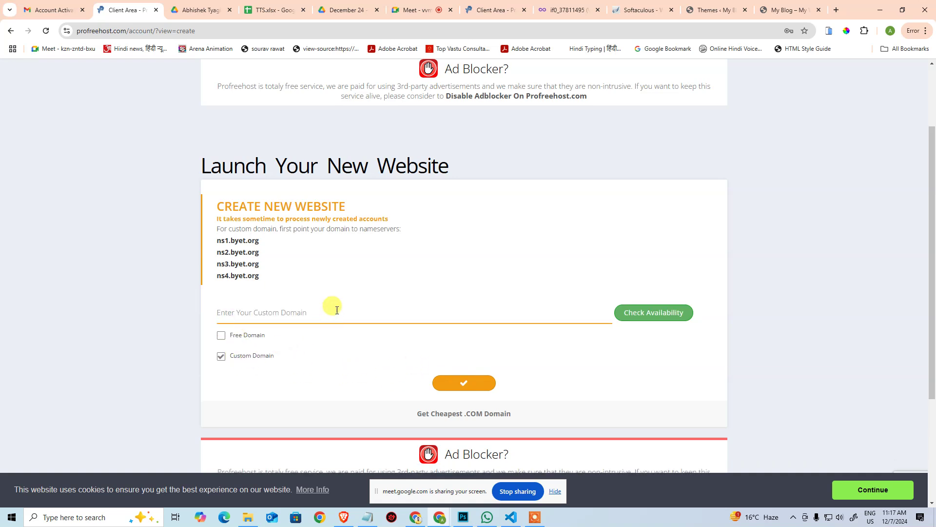
click(249, 336)
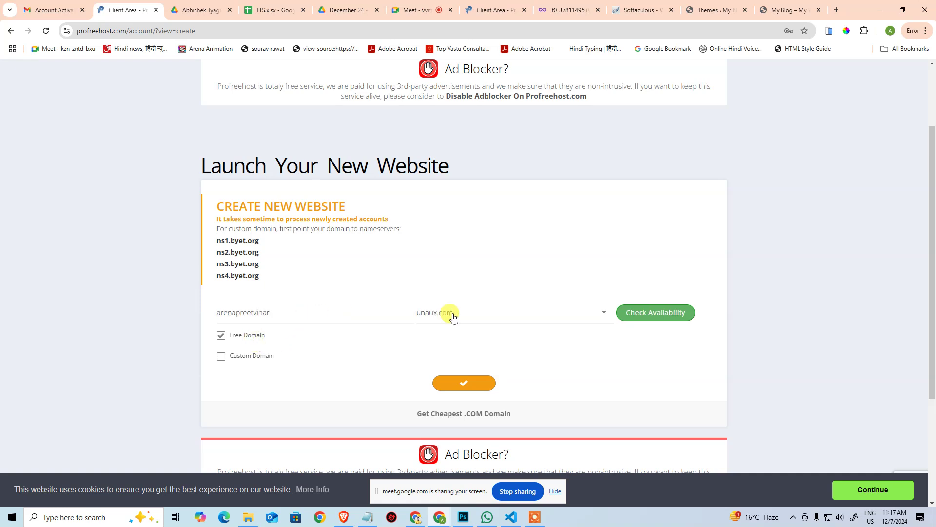
click(469, 384)
Step: Copy the website name arenapreetvihar from the new website form
scroll(302, 319, down, 3)
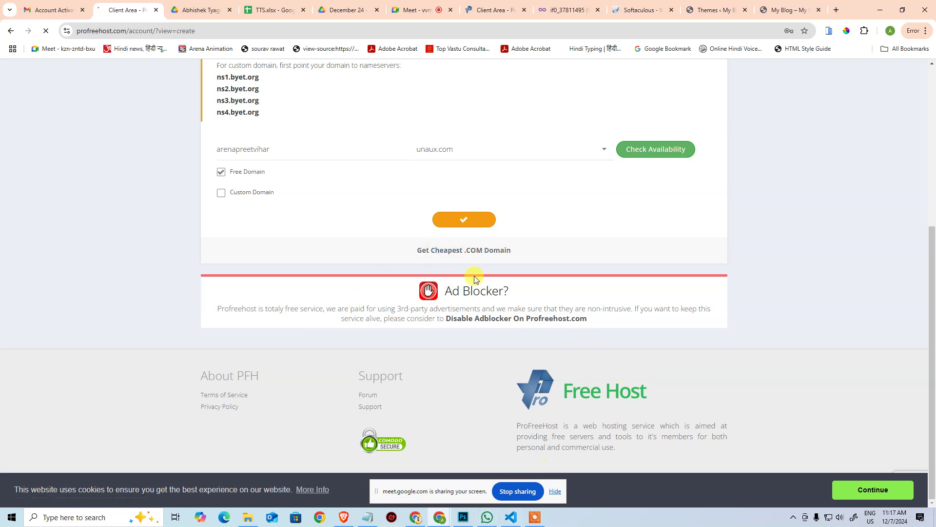
drag(279, 150, 198, 160)
key(ctrl+c)
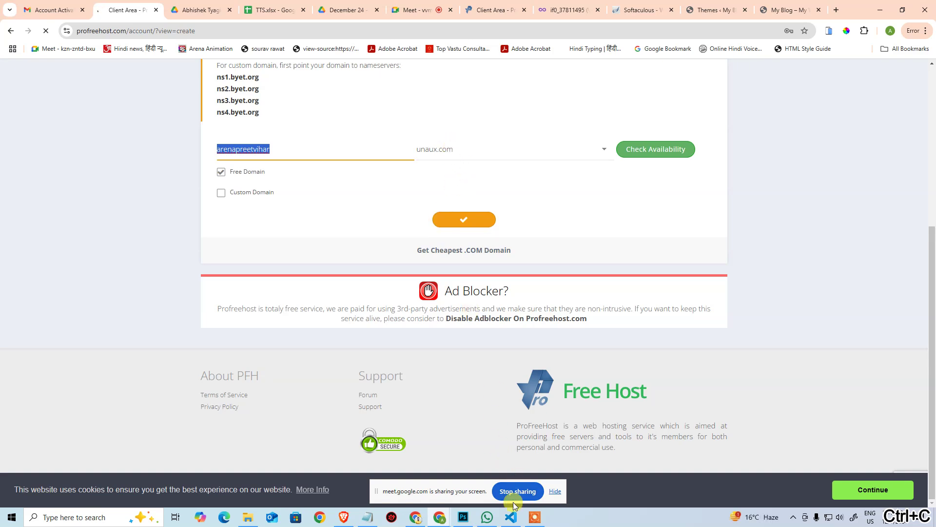
Step: In the Notepad file of installation details, duplicate the last batch entry with its url, username and password fields at the end
click(367, 517)
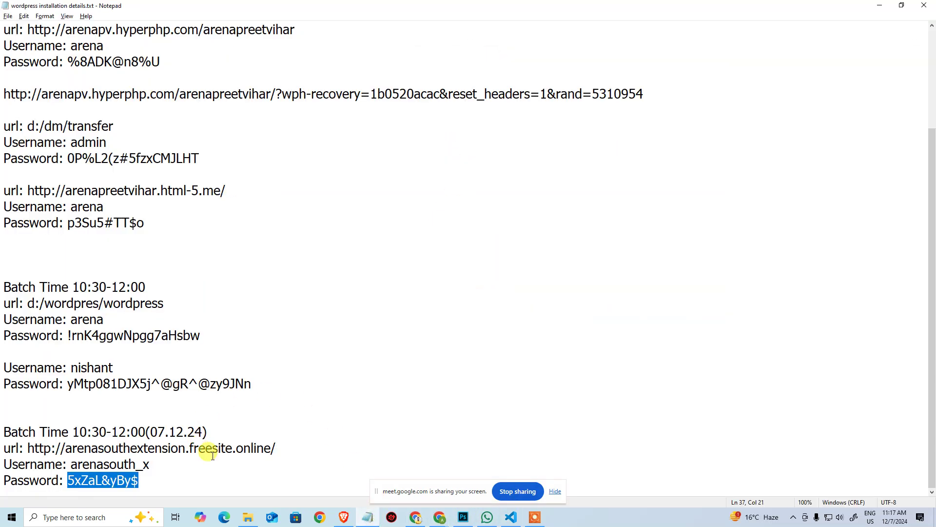
click(155, 482)
key(shift+Up)
key(shift+Home)
key(shift+Up)
key(shift+Up)
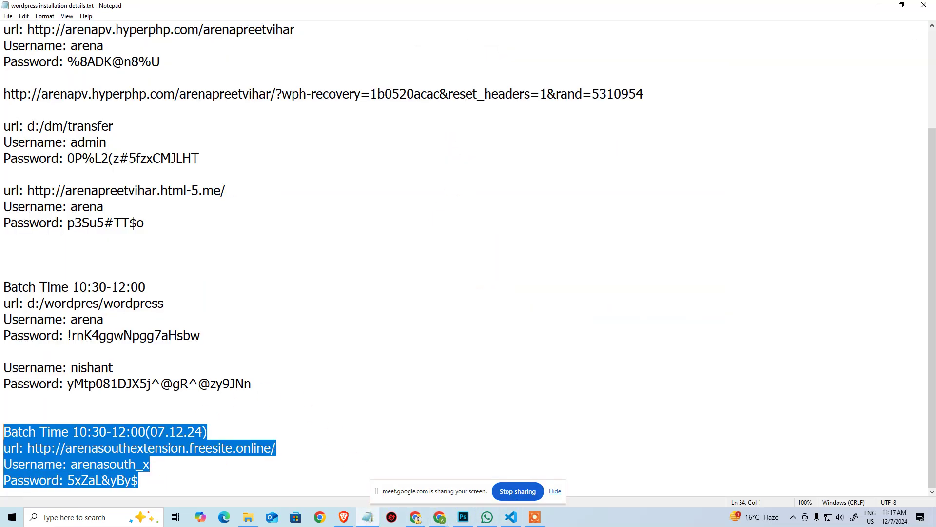
key(ctrl+c)
click(176, 475)
key(Return)
key(Return)
key(ctrl+v)
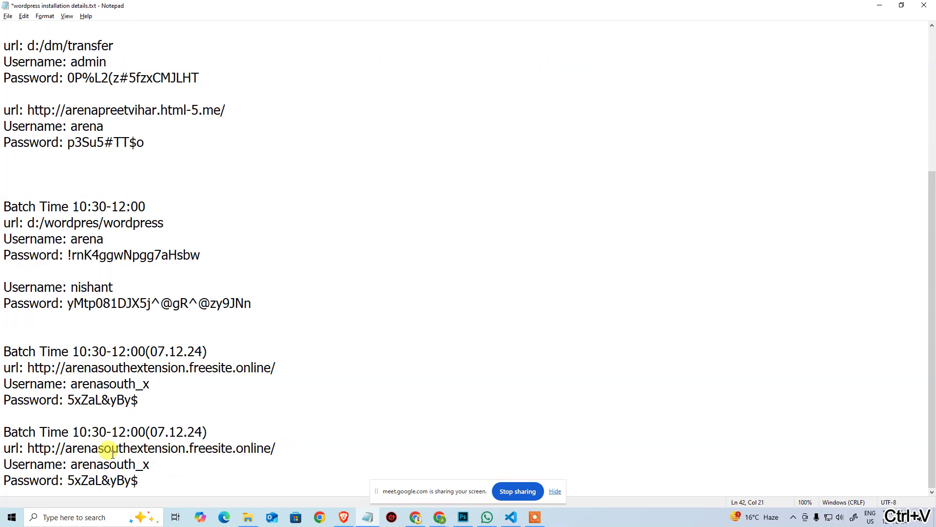
mouse_move(62, 449)
mouse_down()
mouse_move(184, 441)
mouse_move(66, 449)
mouse_up()
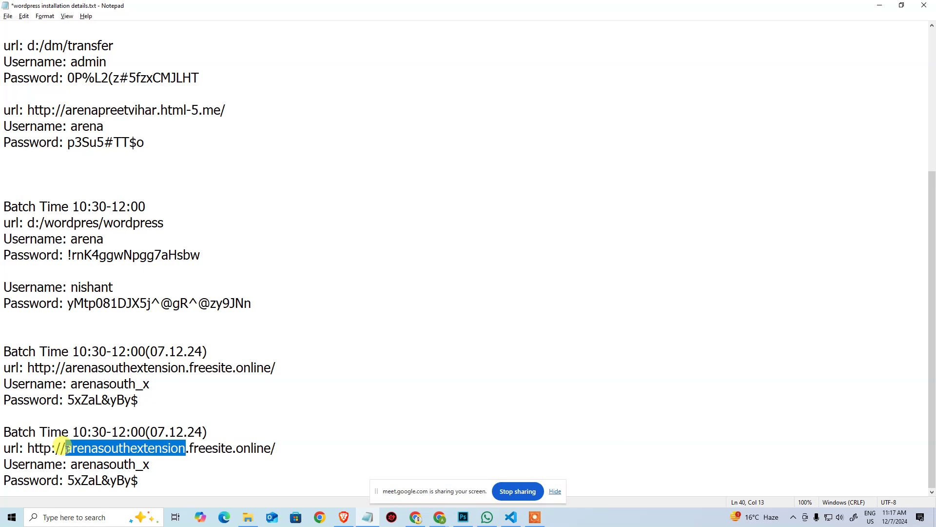
text(arenapreet)
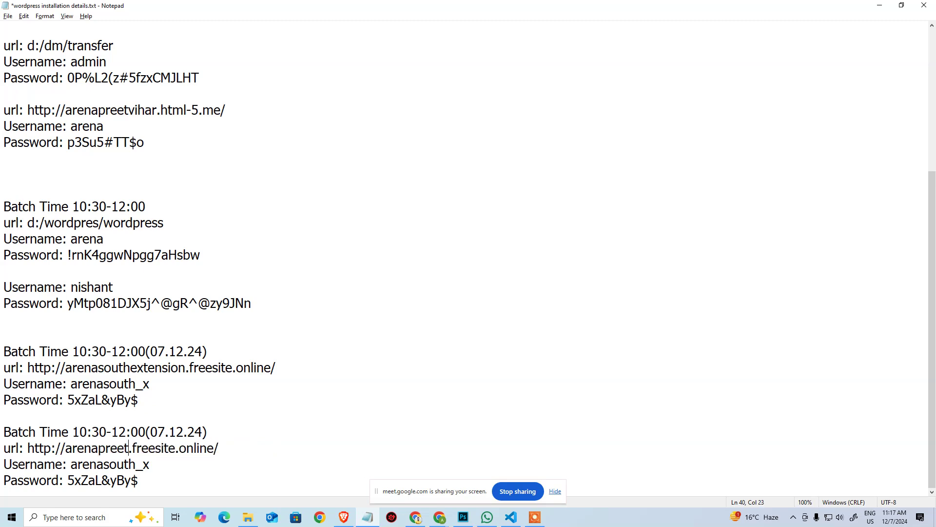
text(vihar)
key(Right)
key(shift+End)
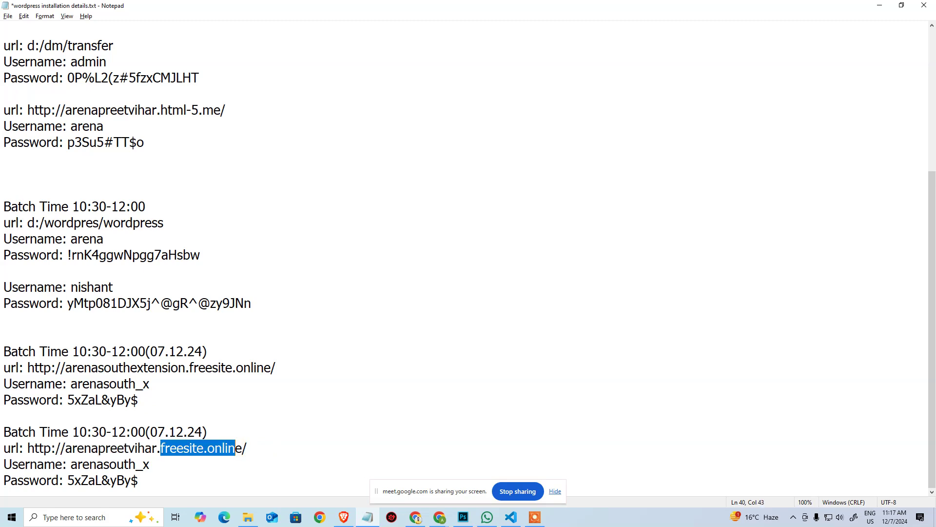
text(unaux)
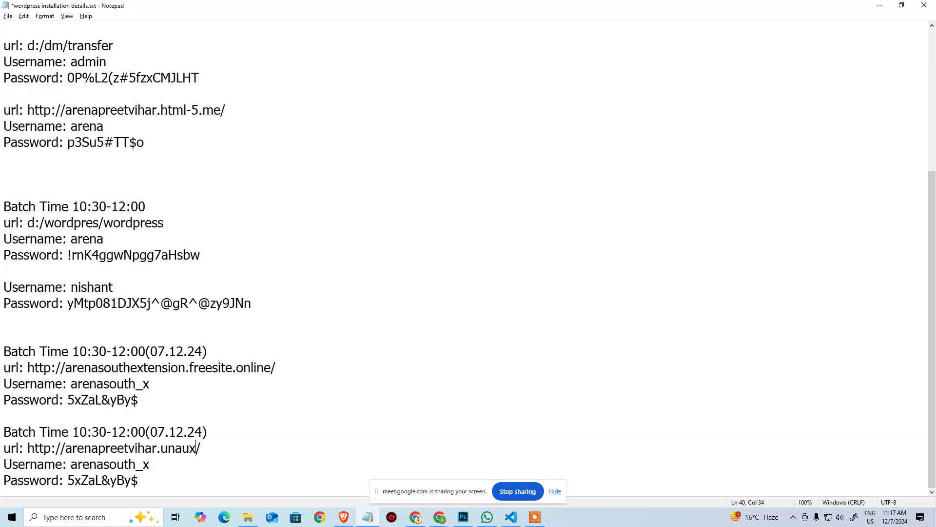
Step: Switch back to the browser, review the ProFreeHost website form and close the duplicate Client Area tab
key(alt+Tab)
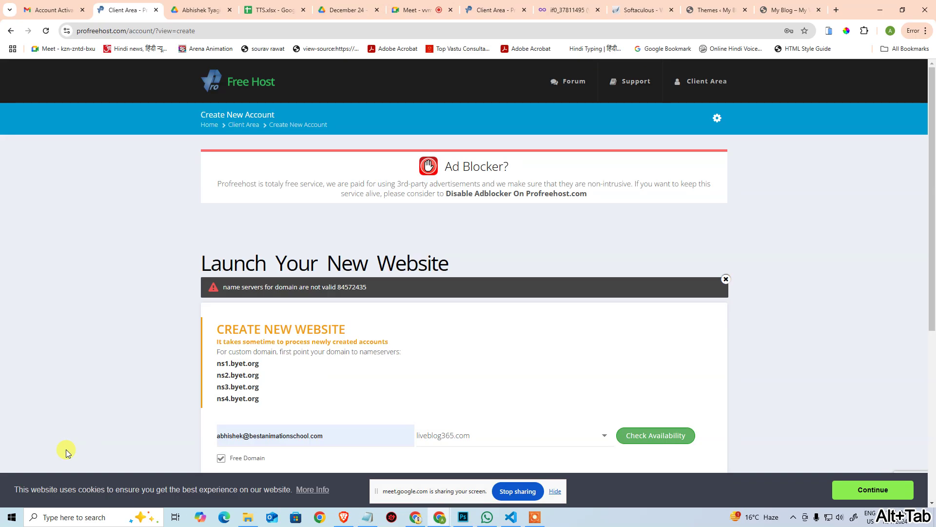
scroll(226, 379, down, 5)
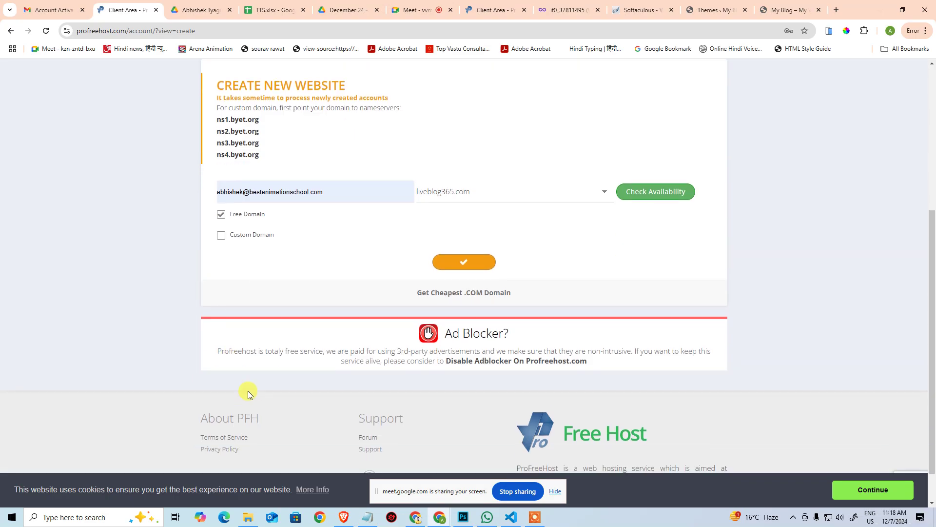
scroll(263, 383, up, 4)
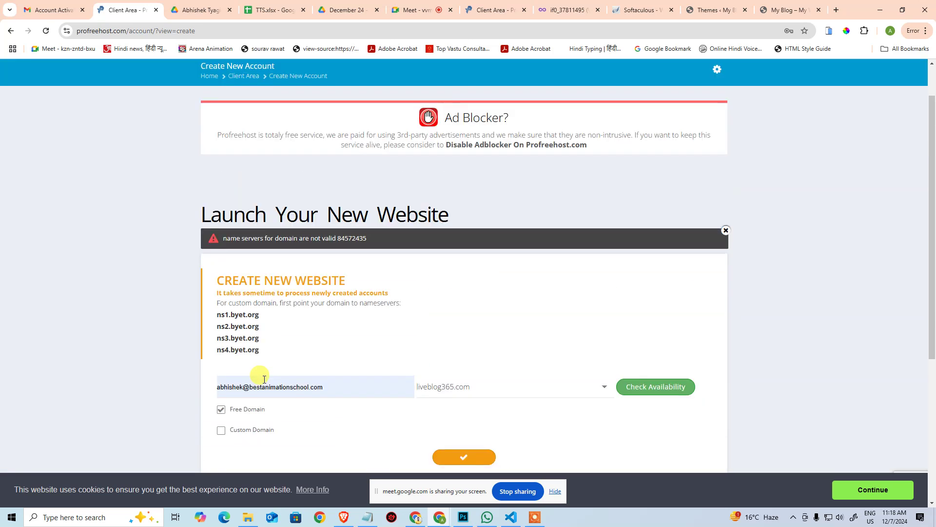
click(490, 9)
middle_click(490, 9)
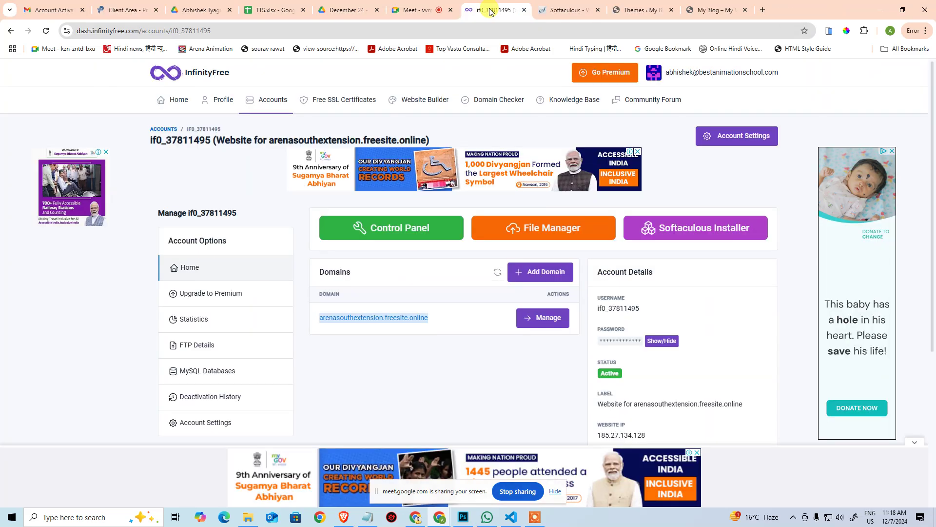
Step: Try to create the website arenapreetvihar with the unaux.com free domain, checking its availability and submitting the request
click(126, 9)
click(342, 388)
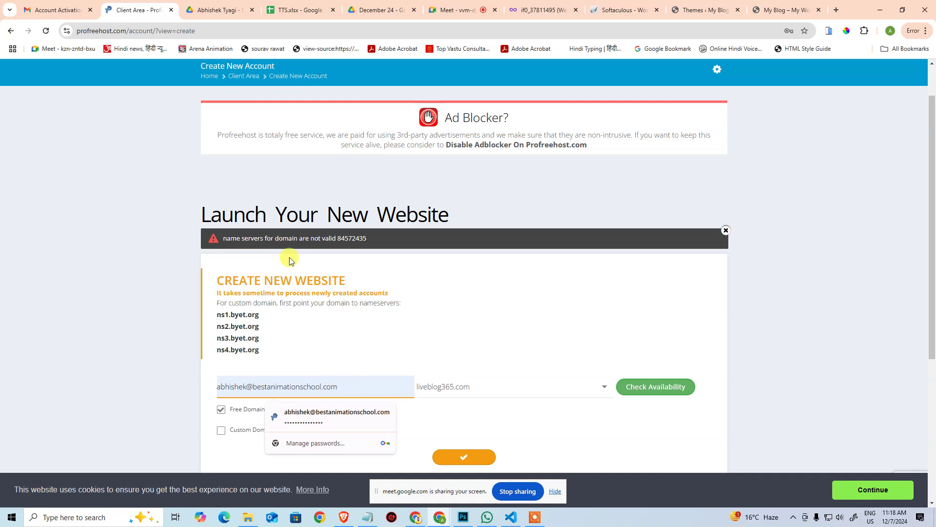
key(ctrl+a)
key(BackSpace)
text(arena)
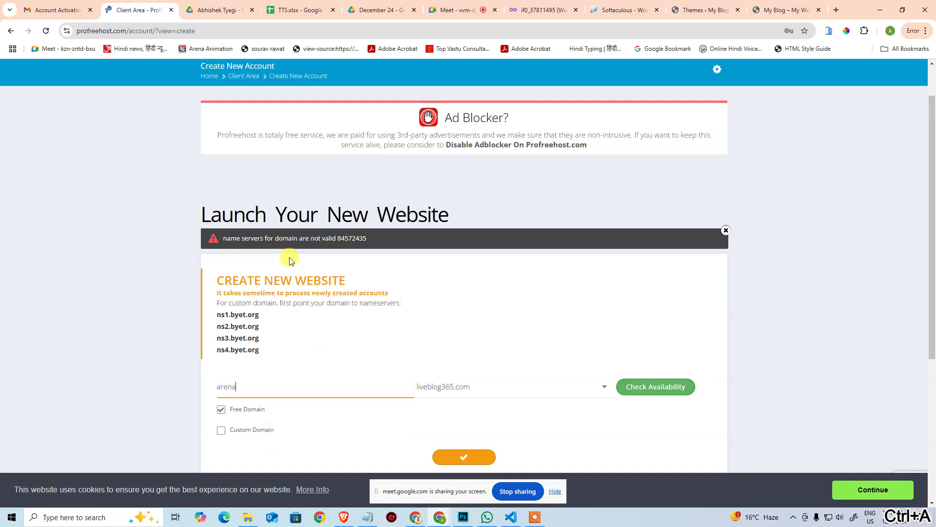
text(preetvihar)
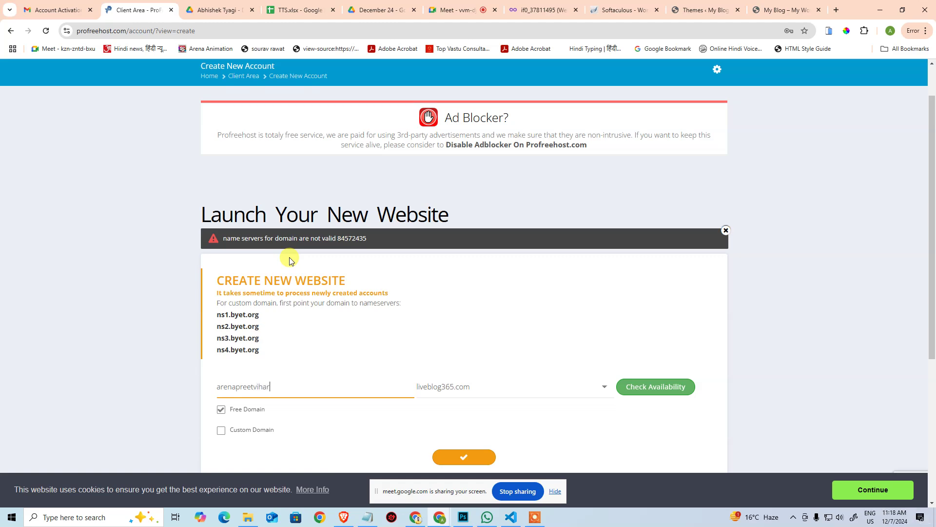
click(468, 378)
click(465, 418)
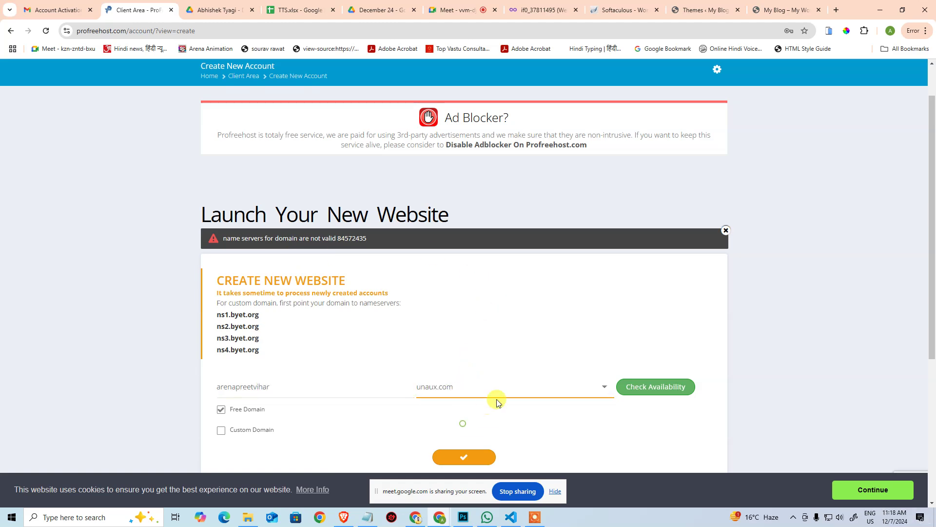
scroll(502, 391, down, 4)
click(646, 193)
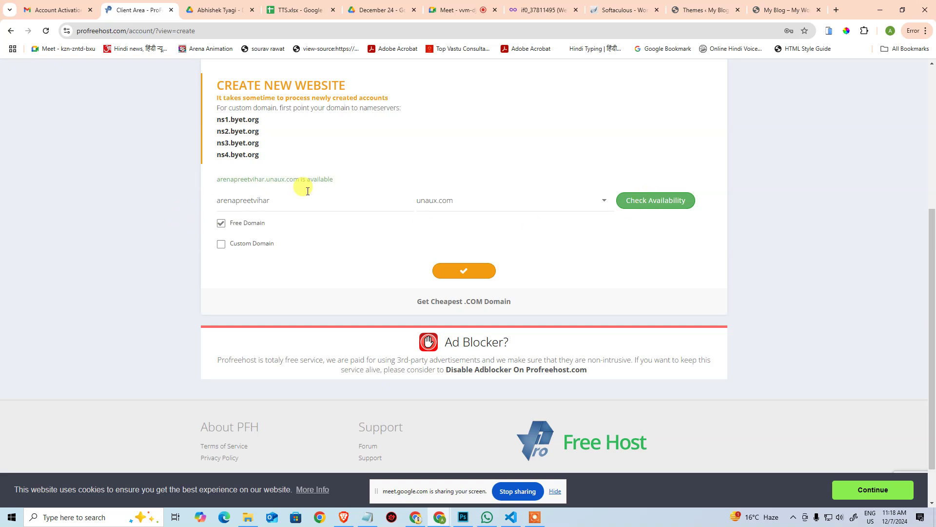
click(446, 271)
click(367, 515)
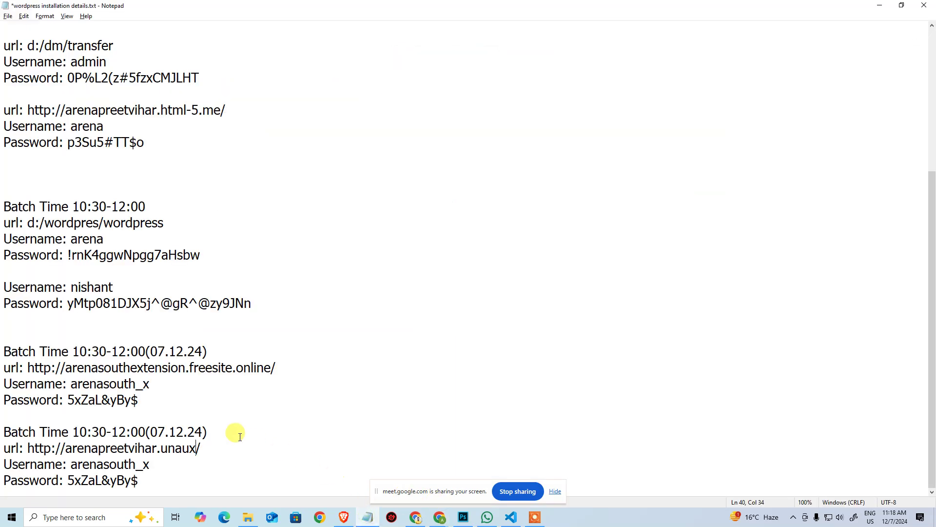
text(.com)
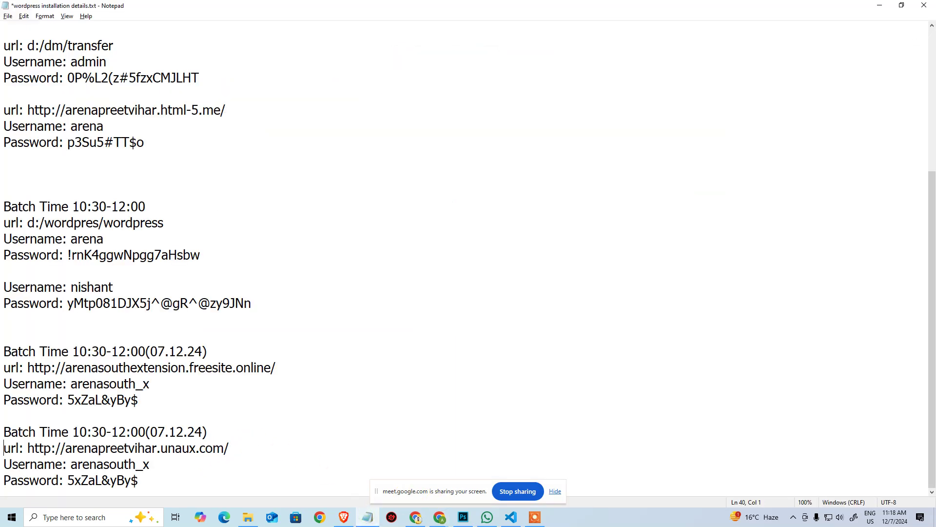
key(alt+Tab)
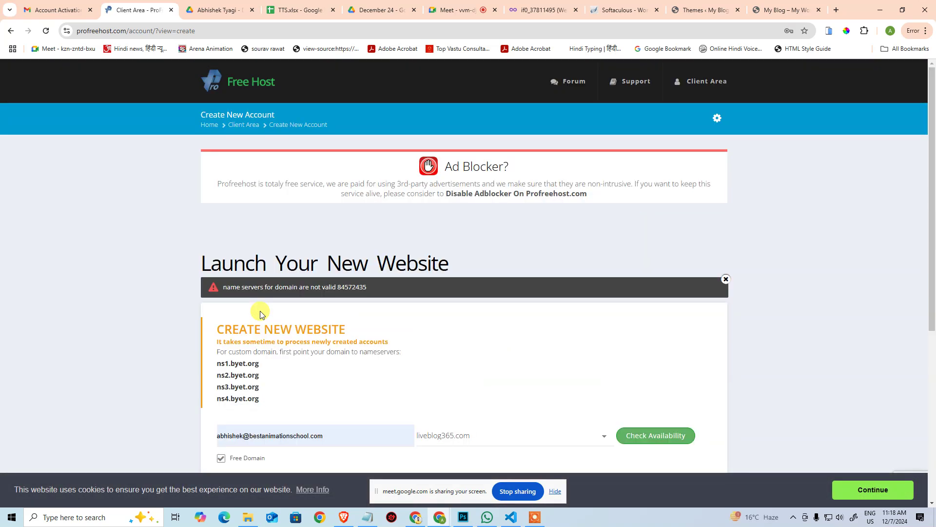
Step: Pause AdBlock on the ProFreeHost site and reload the page, allowing the form resubmission
click(865, 30)
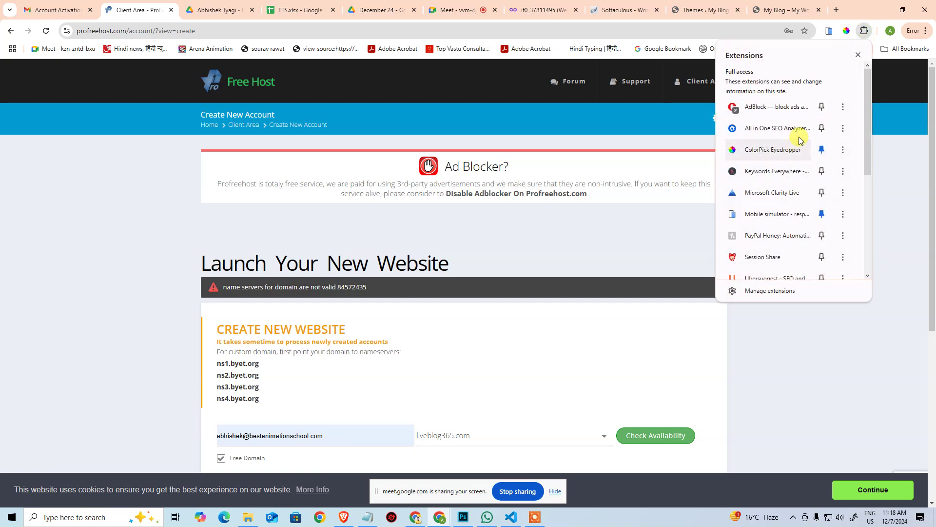
click(843, 107)
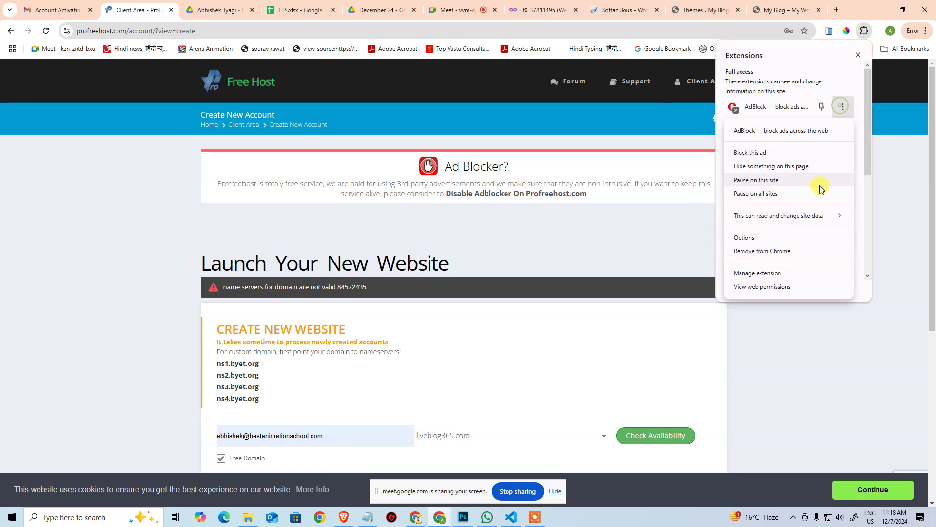
click(785, 180)
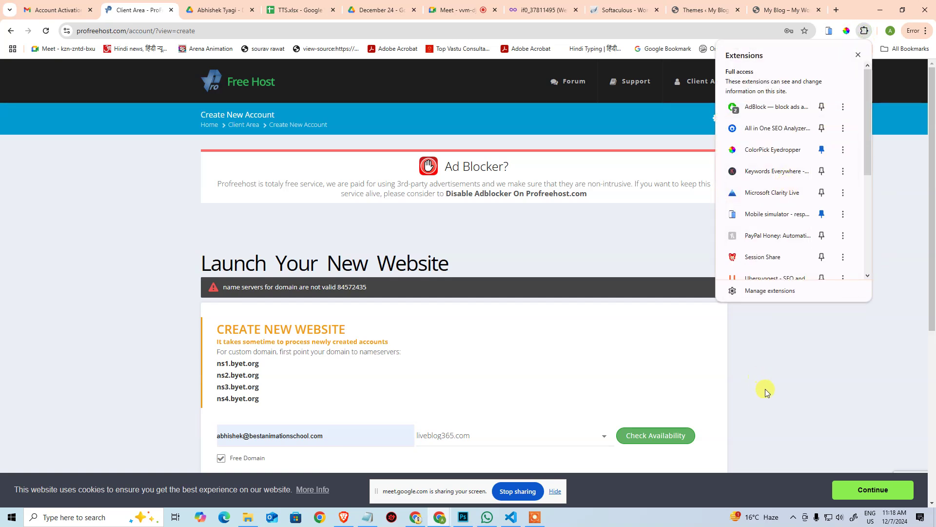
click(795, 367)
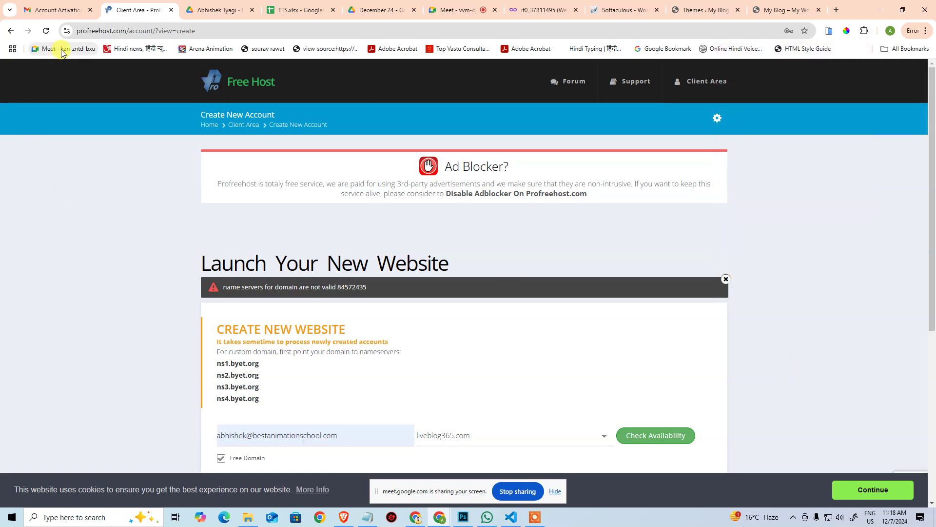
click(46, 33)
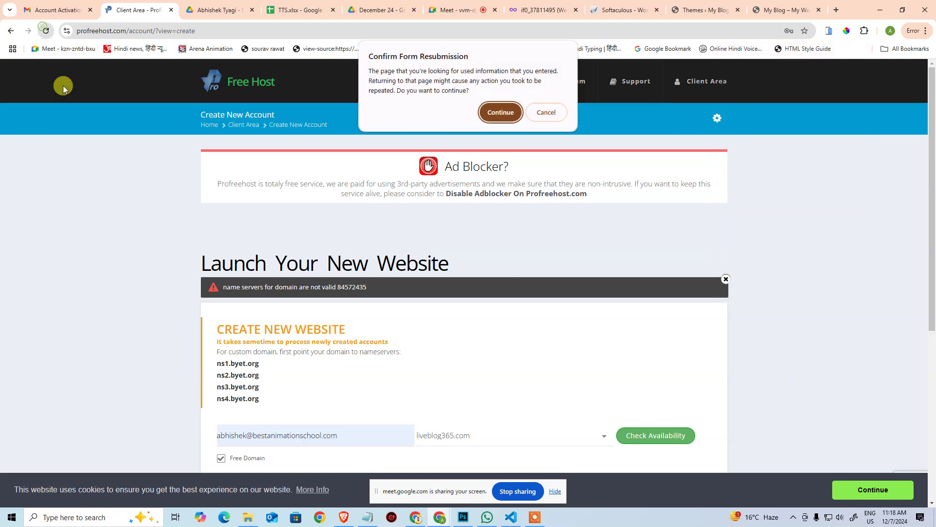
click(501, 108)
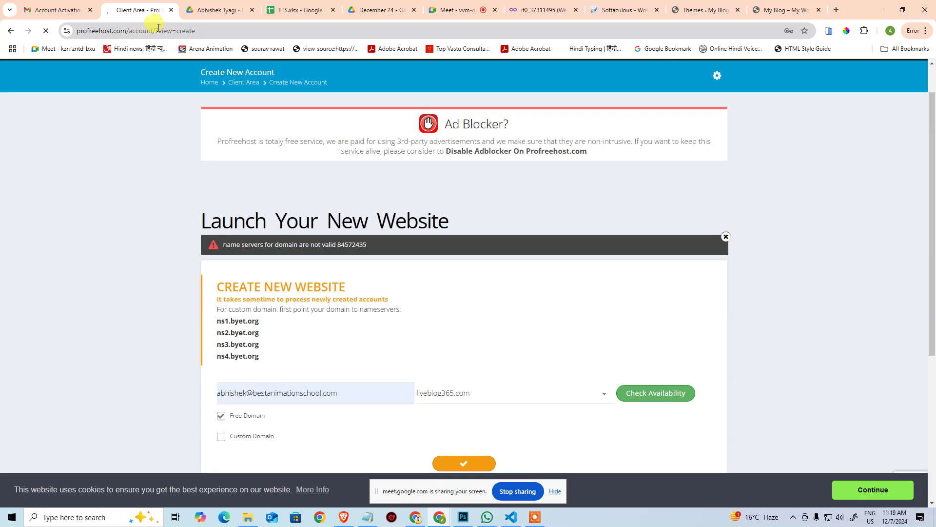
Step: Shorten the page address to profreehost.com and load the ProFreeHost home page
drag(158, 28, 420, 25)
key(BackSpace)
key(BackSpace)
key(BackSpace)
key(BackSpace)
key(BackSpace)
key(BackSpace)
key(BackSpace)
key(BackSpace)
key(BackSpace)
key(BackSpace)
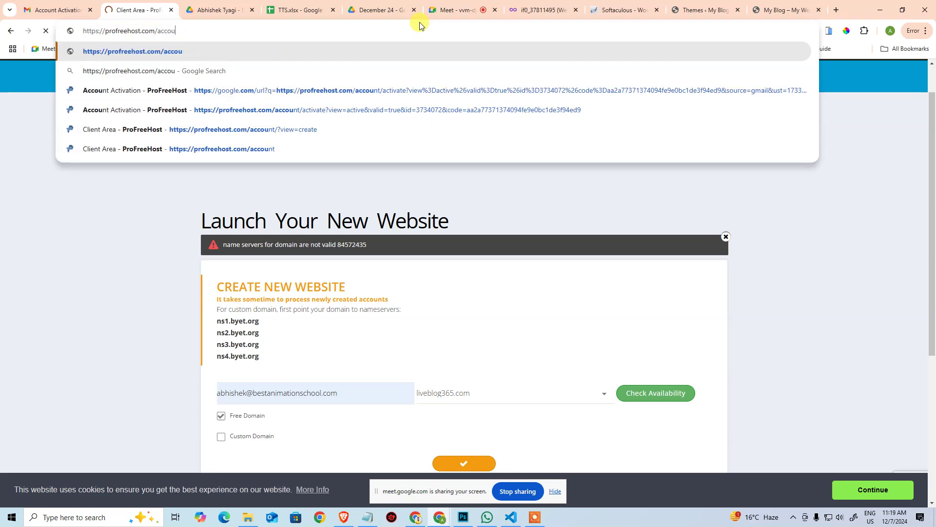
key(Return)
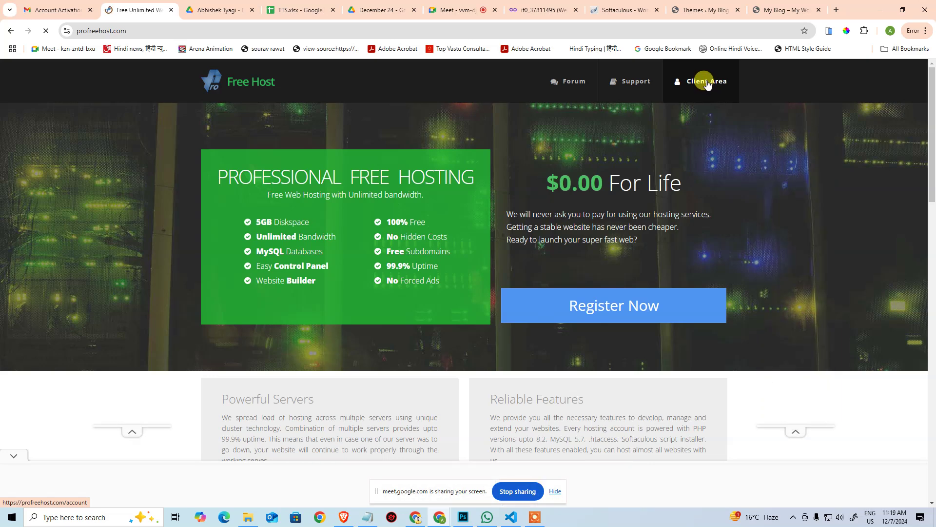
Step: Open the ProFreeHost client area and start creating a new account, closing the advertisement that appears
click(707, 82)
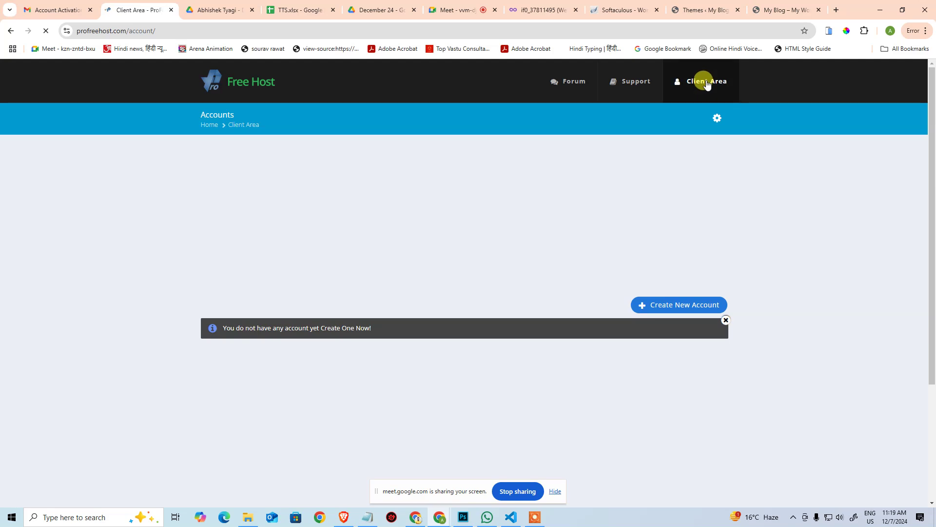
scroll(424, 253, down, 3)
scroll(439, 266, down, 3)
scroll(439, 257, up, 5)
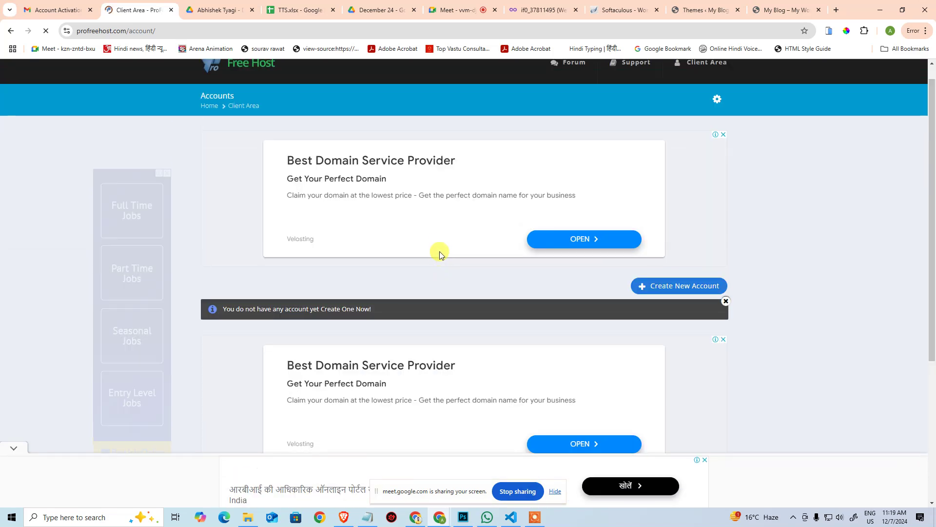
scroll(443, 265, down, 5)
scroll(444, 265, up, 2)
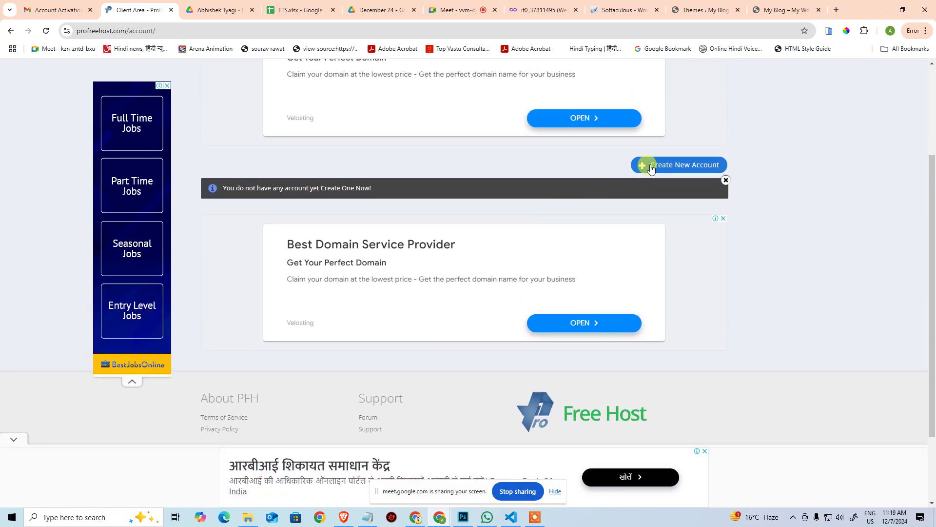
click(631, 169)
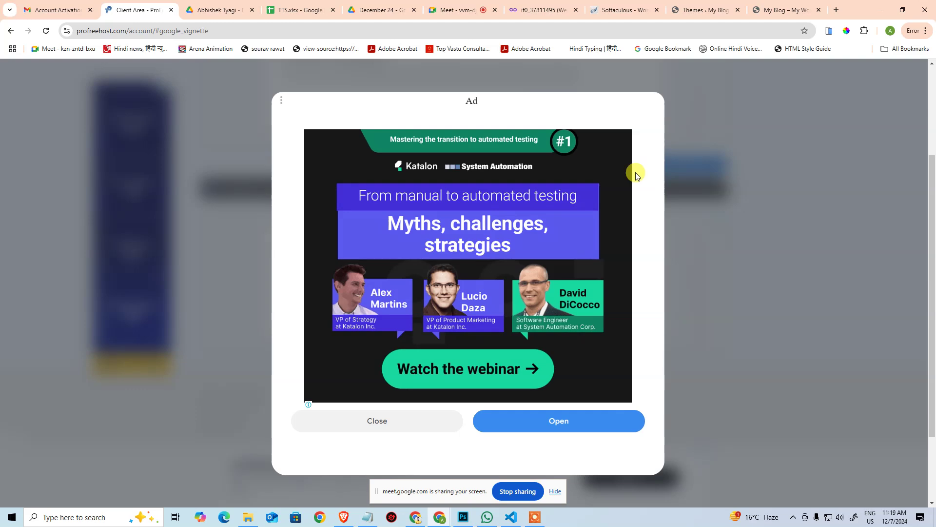
click(392, 423)
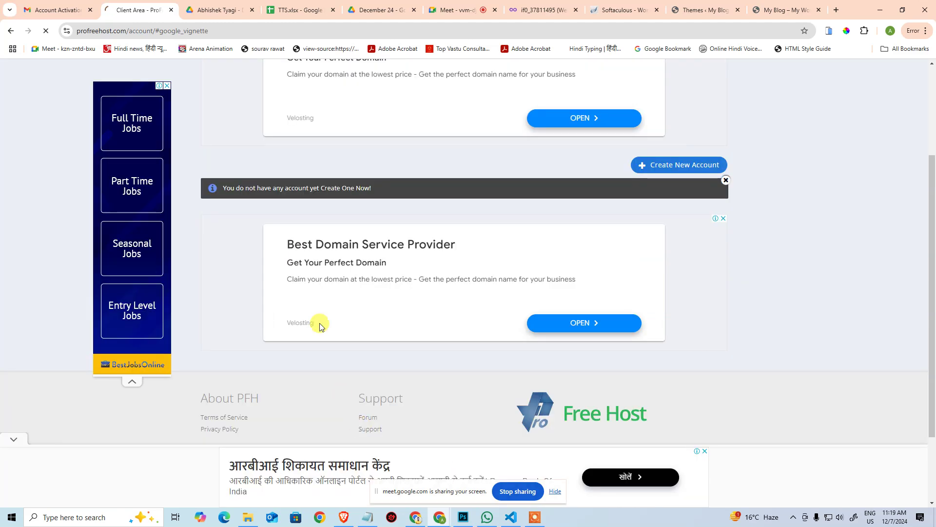
click(686, 167)
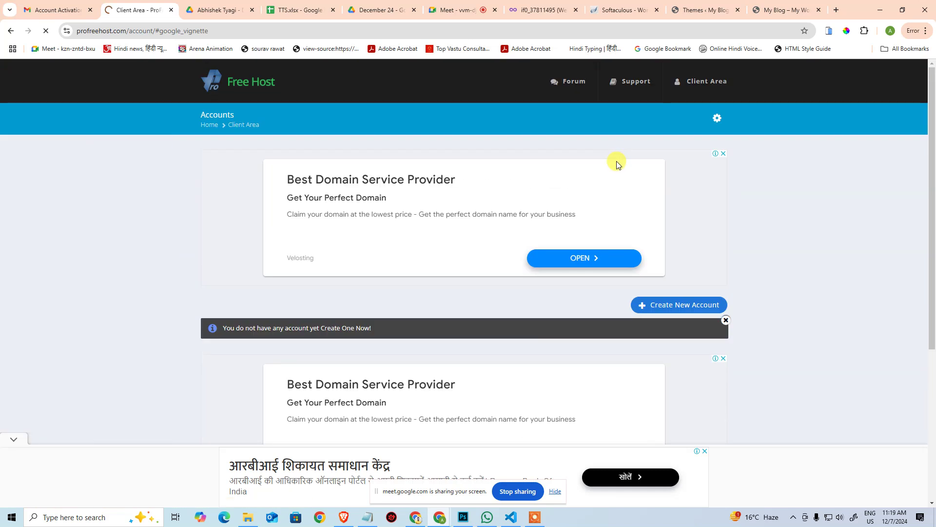
scroll(615, 188, down, 3)
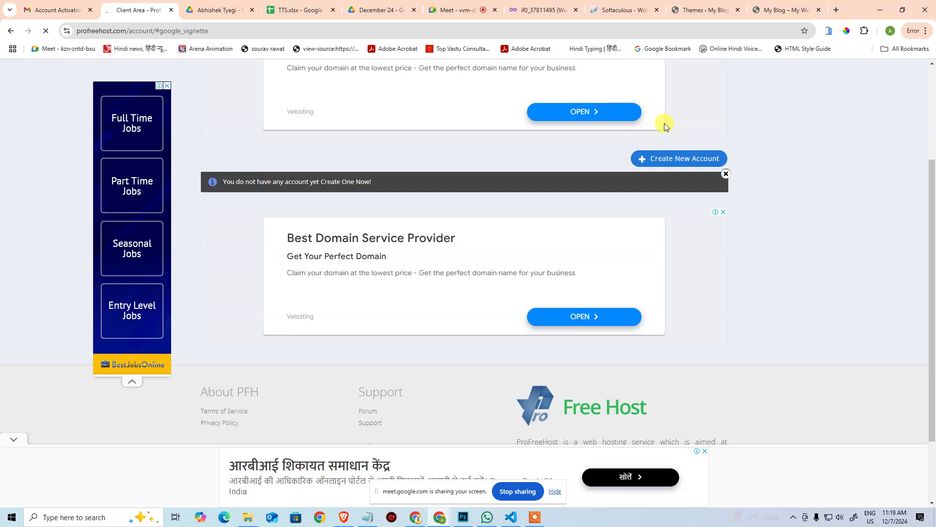
scroll(667, 121, up, 2)
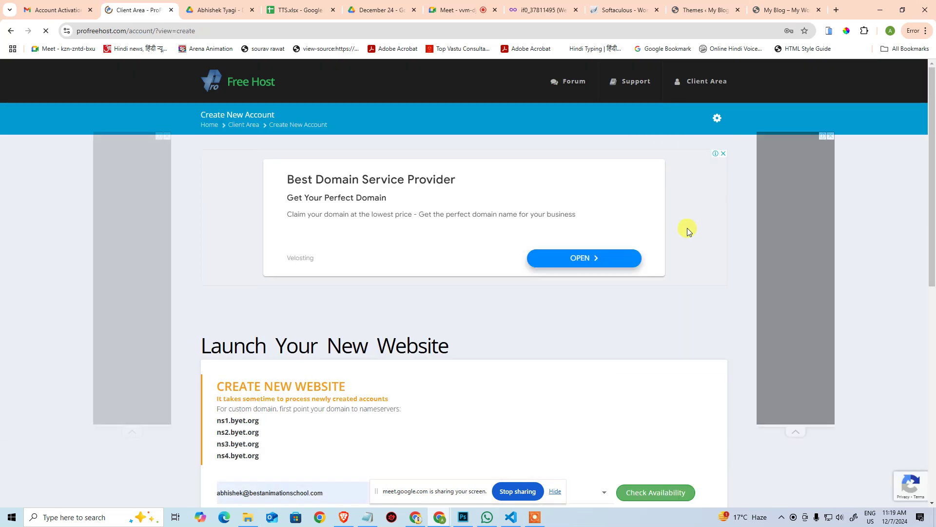
Step: Try to create the website arenapreetvihar with the unaux.com free domain by replacing the prefilled site name and submitting the request
scroll(696, 241, down, 4)
click(342, 298)
key(ctrl+a)
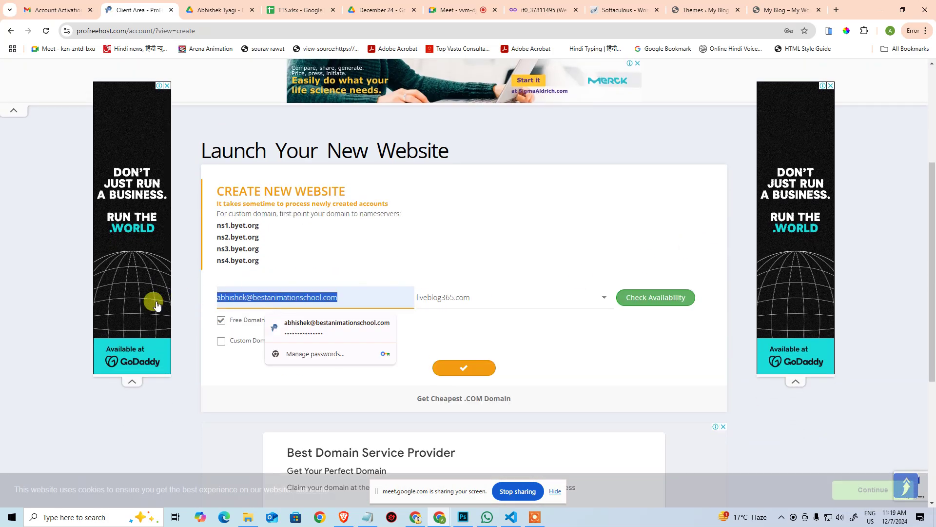
key(BackSpace)
text(arenap)
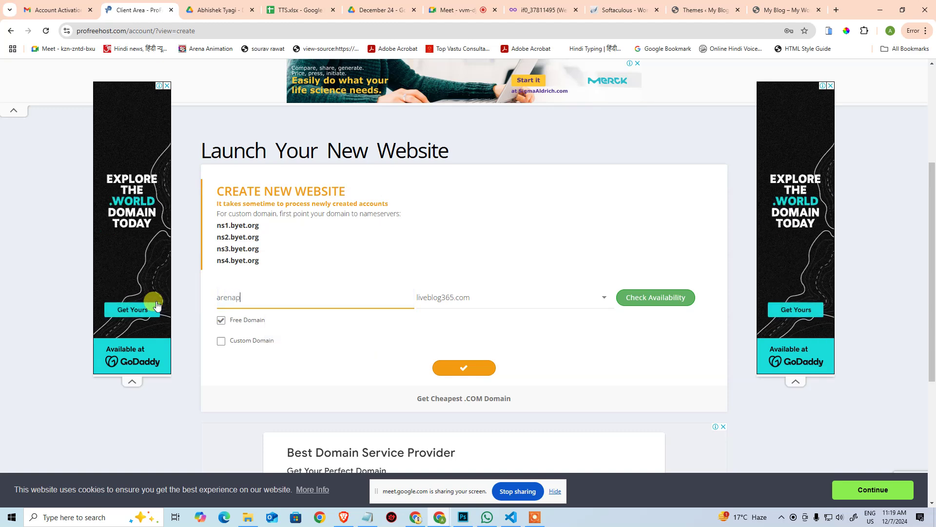
text(reetvihar)
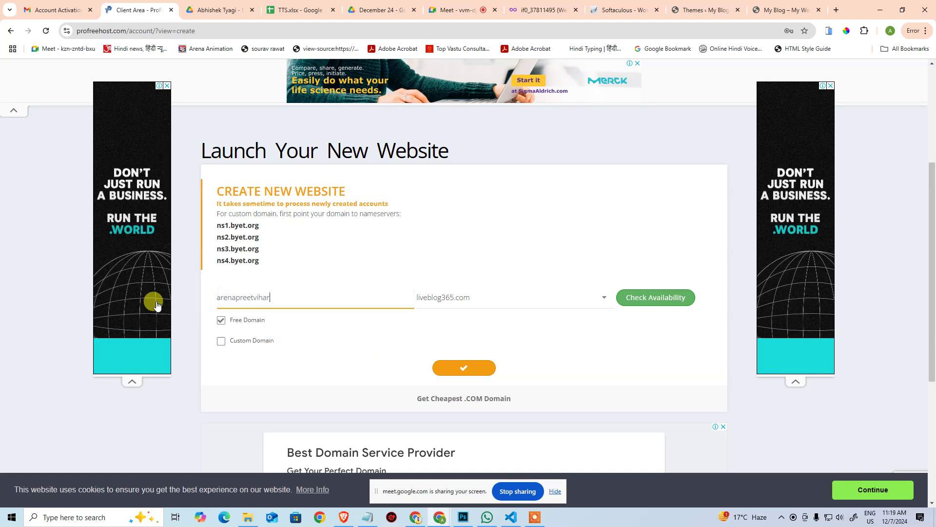
click(445, 297)
click(456, 332)
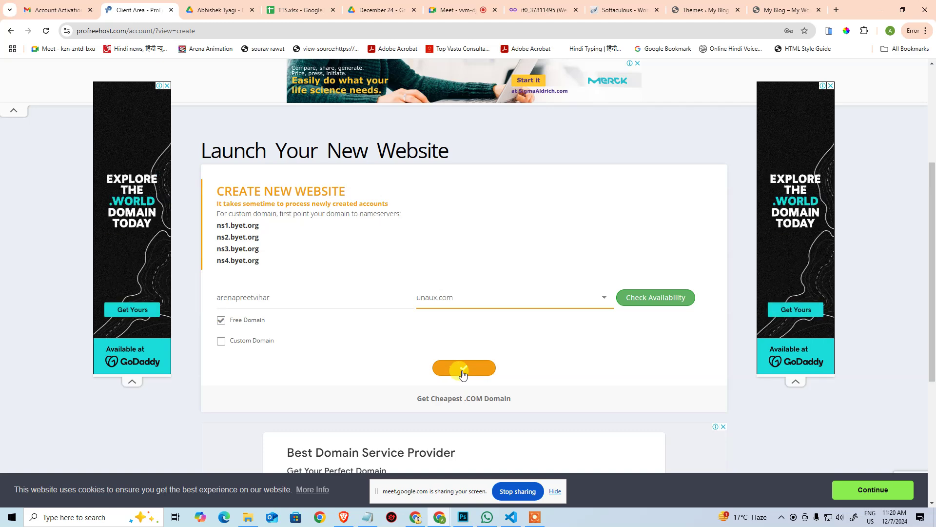
scroll(468, 374, down, 5)
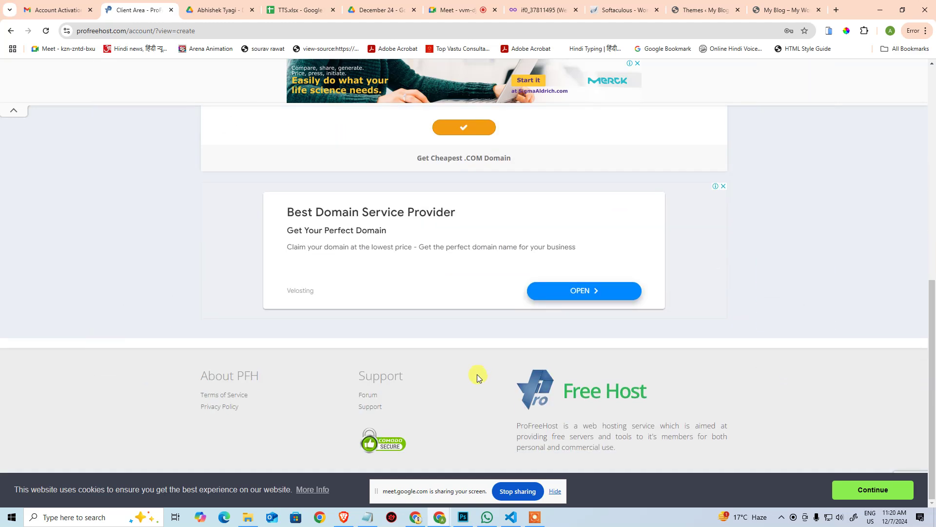
scroll(477, 373, up, 5)
click(460, 388)
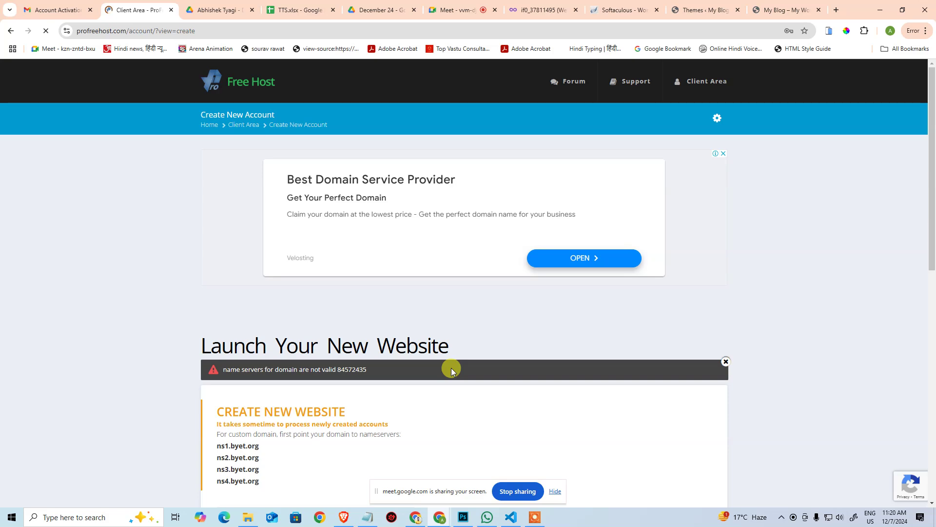
Step: Submit the new website request again with the site name arenapreetvihar and the liveblog365.com free domain
scroll(439, 361, down, 3)
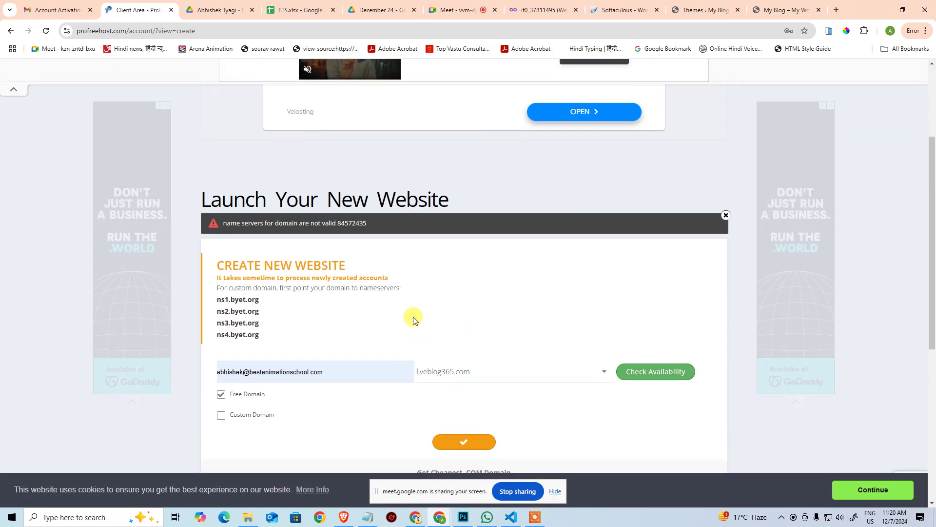
scroll(461, 293, down, 2)
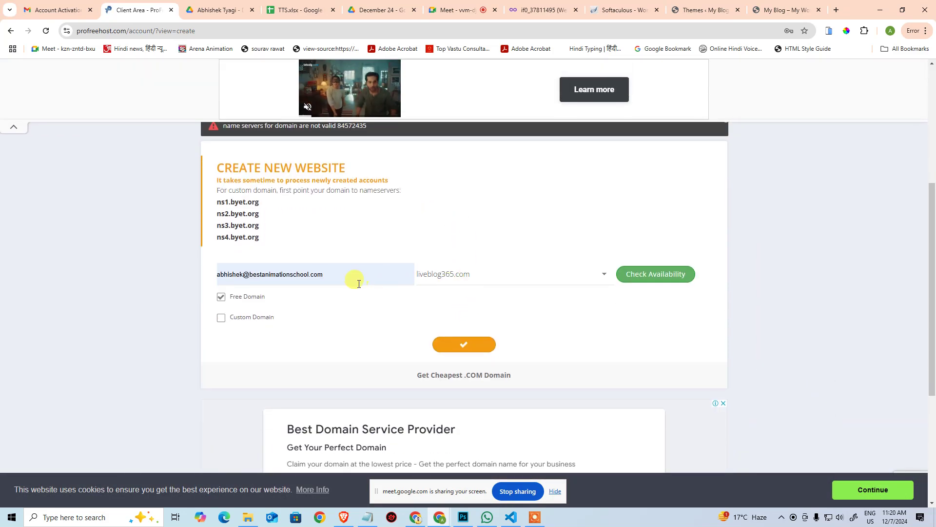
drag(359, 283, 136, 274)
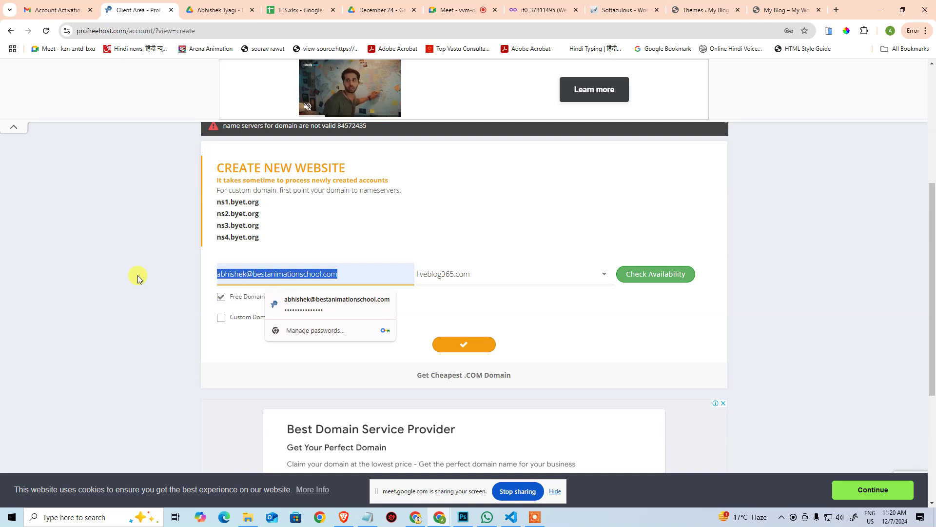
text(a)
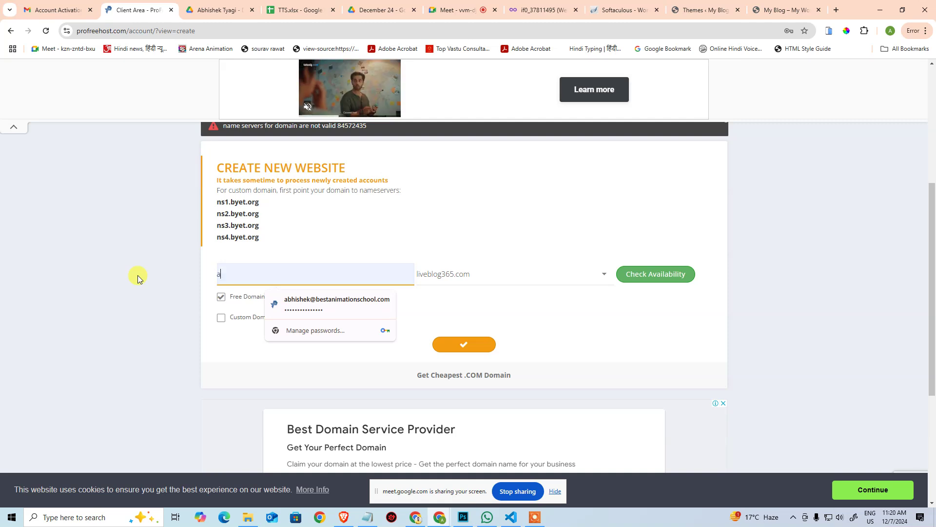
text(renapree)
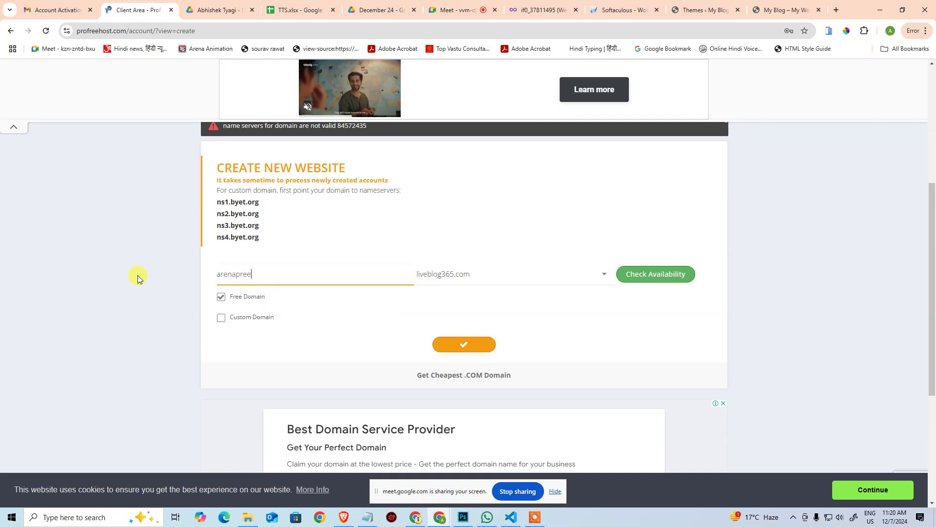
text(tvihar)
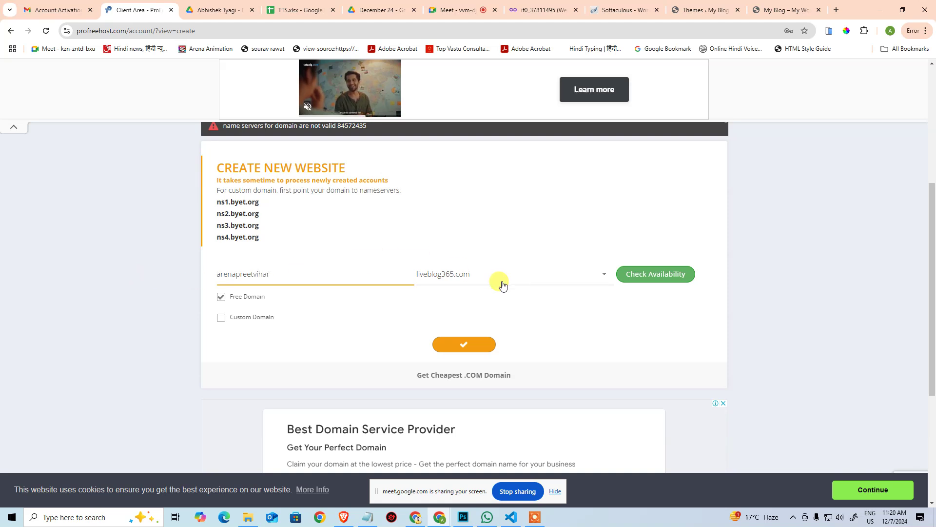
click(482, 346)
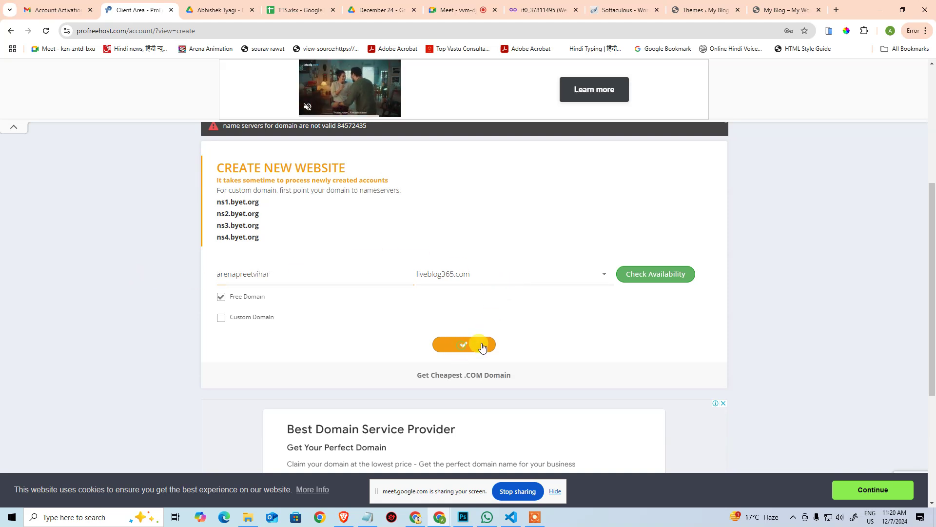
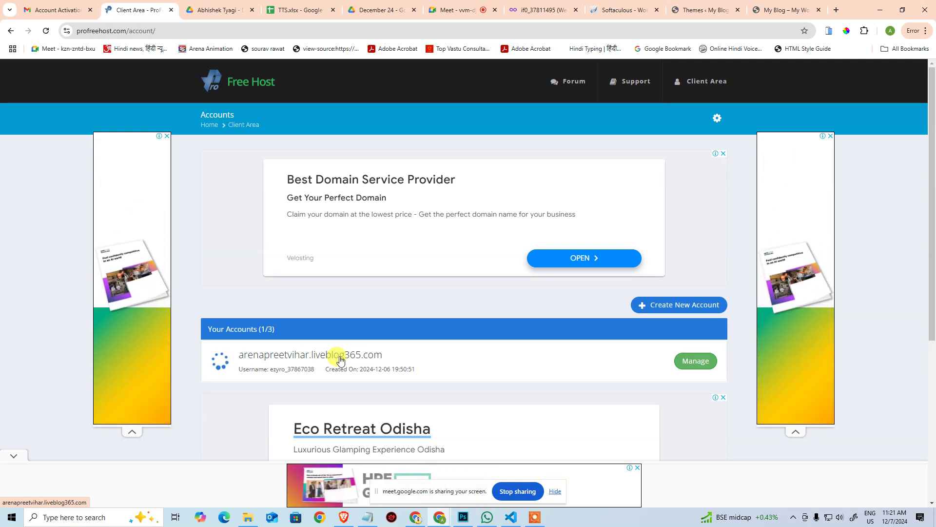
Step: Copy the new account's address and replace the last Notepad entry's url with arenapreetvihar.liveblog365.com on the same line
drag(238, 353, 396, 356)
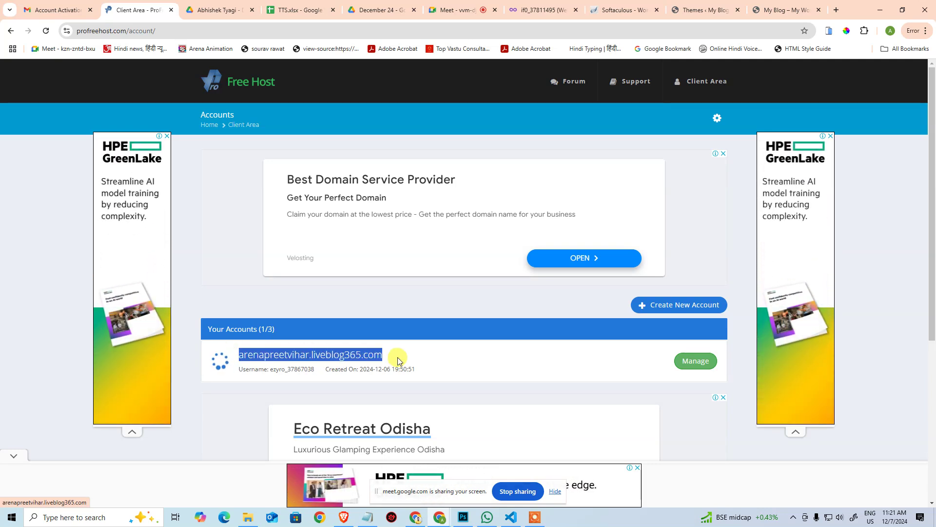
key(ctrl+c)
click(368, 517)
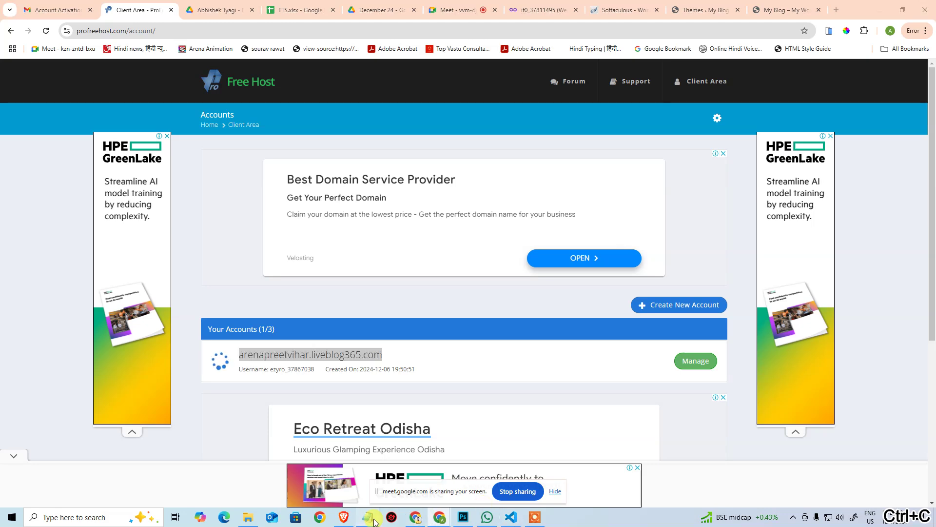
drag(28, 448, 356, 445)
key(ctrl+v)
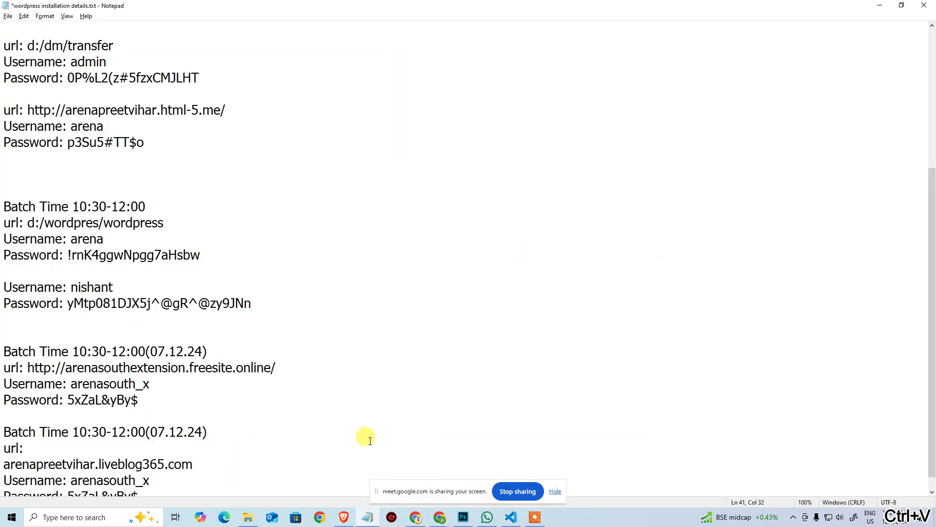
click(367, 442)
key(Delete)
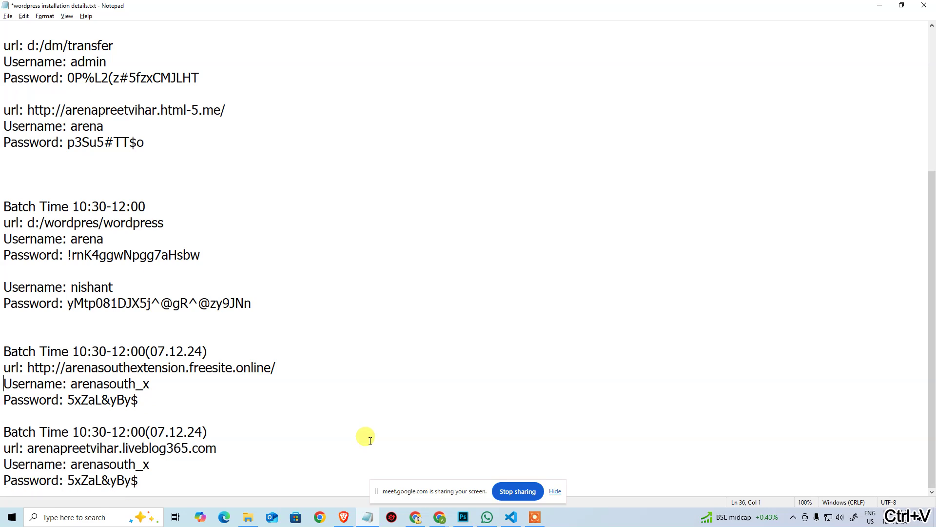
key(Up)
key(Right)
key(ctrl+Right)
key(ctrl+shift+Right)
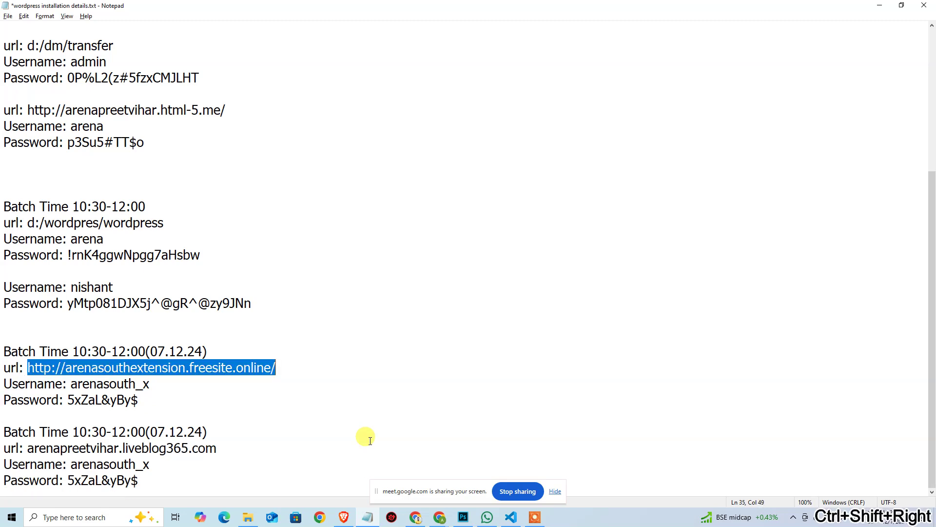
key(shift+Left)
key(shift+Left)
key(shift+Left)
key(shift+Left)
key(shift+Left)
key(shift+Left)
key(shift+Left)
key(shift+Left)
key(shift+Left)
key(shift+Left)
key(shift+Left)
key(shift+Left)
key(shift+Left)
key(shift+Left)
key(shift+Left)
key(shift+Left)
key(shift+Left)
key(shift+Left)
key(shift+Left)
key(shift+Left)
key(shift+Left)
key(shift+Left)
key(shift+Left)
key(shift+Left)
key(shift+Left)
key(shift+Left)
key(shift+Left)
key(shift+Left)
key(shift+Left)
key(shift+Left)
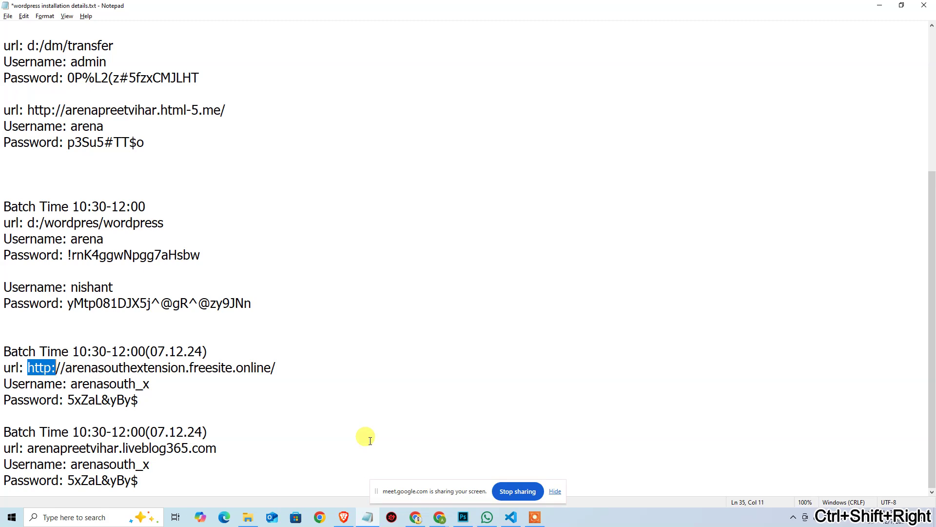
key(shift+Right)
key(ctrl+c)
key(Down)
key(Down)
key(Down)
key(Down)
key(Down)
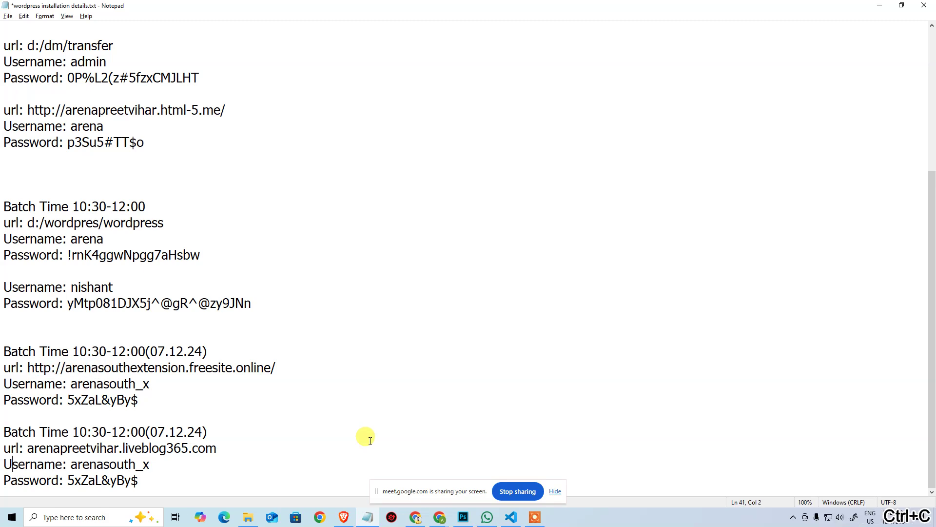
key(ctrl+v)
key(End)
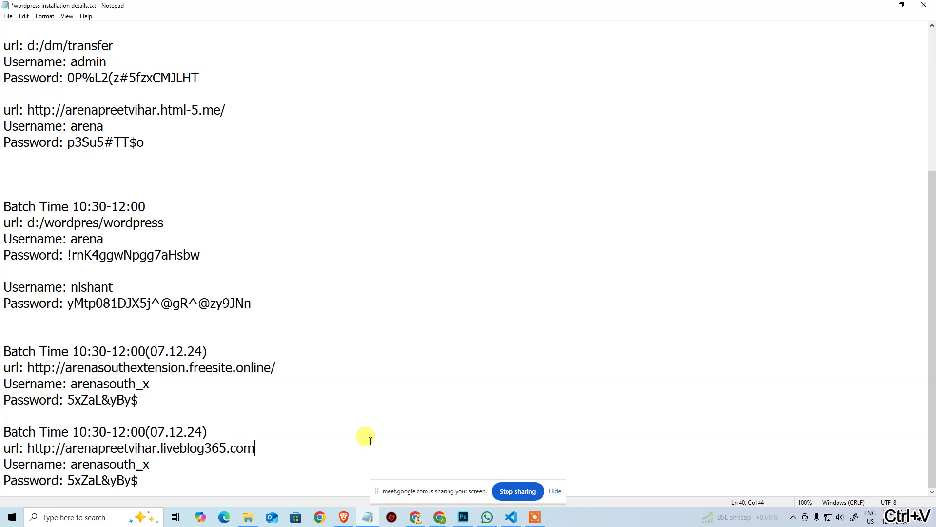
Step: Copy the last entry's full url, open it in a new browser tab after closing the advertisement, and return to the InfinityFree account page
key(shift+Home)
key(ctrl+shift+Right)
key(ctrl+c)
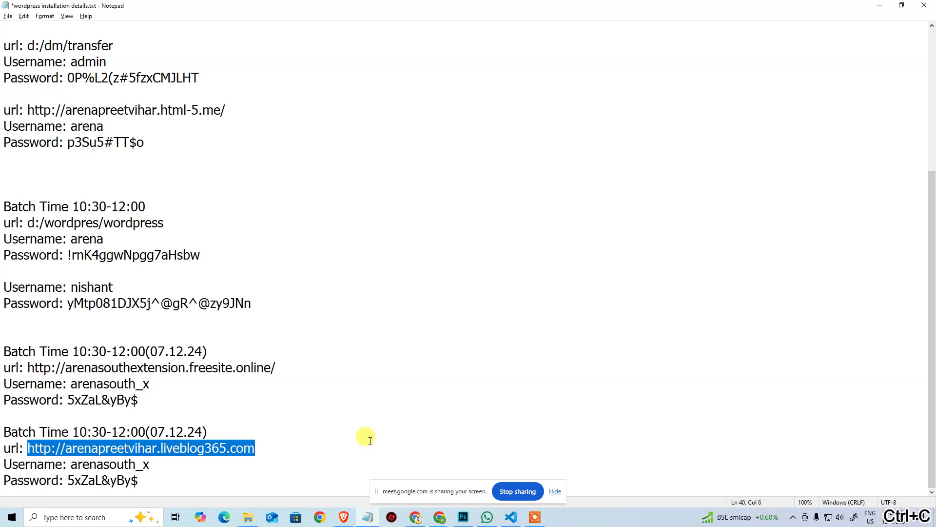
key(alt+Tab)
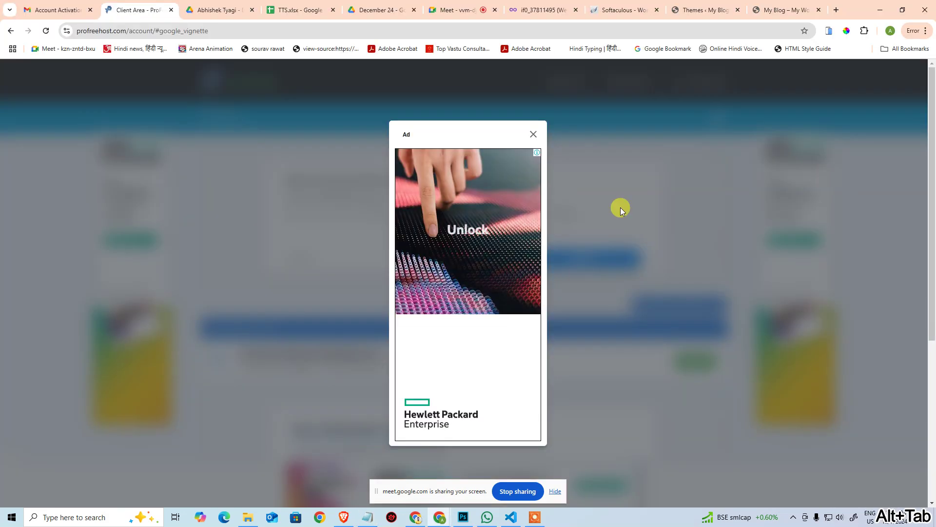
click(533, 134)
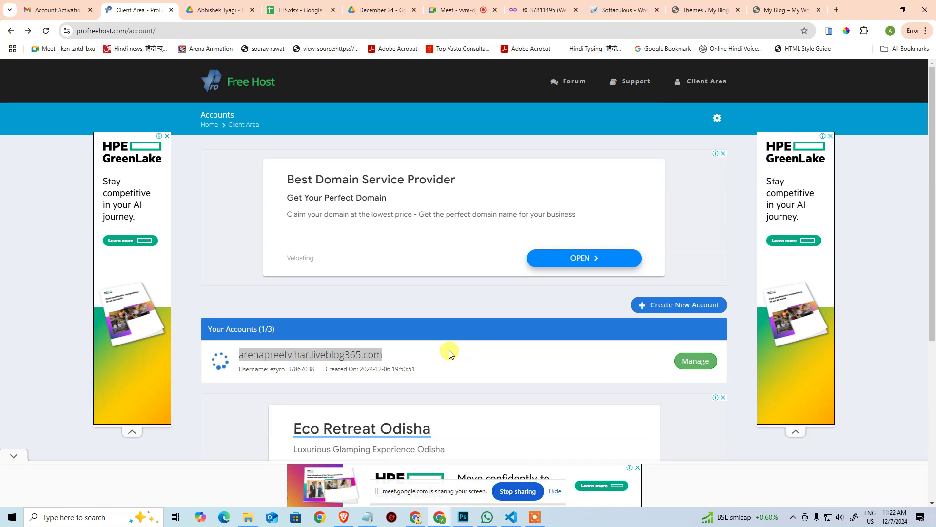
click(837, 11)
key(ctrl+v)
key(Return)
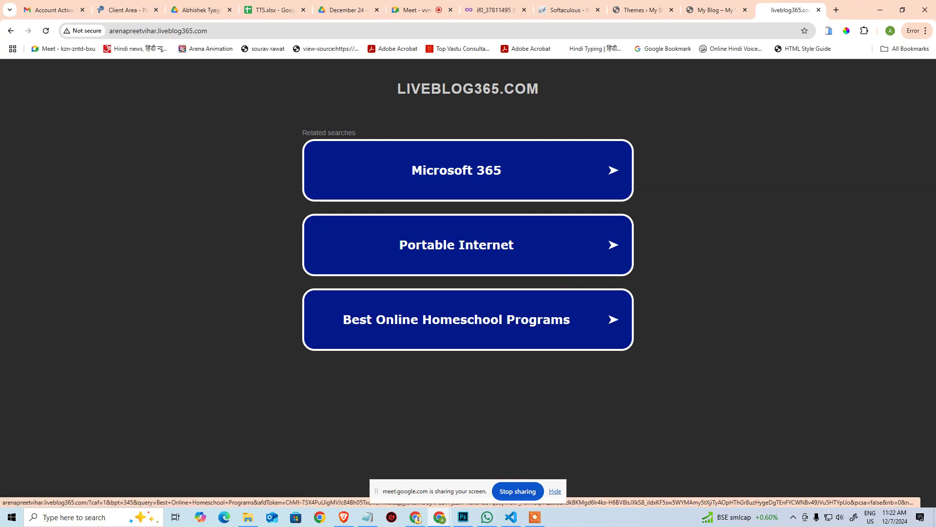
click(486, 5)
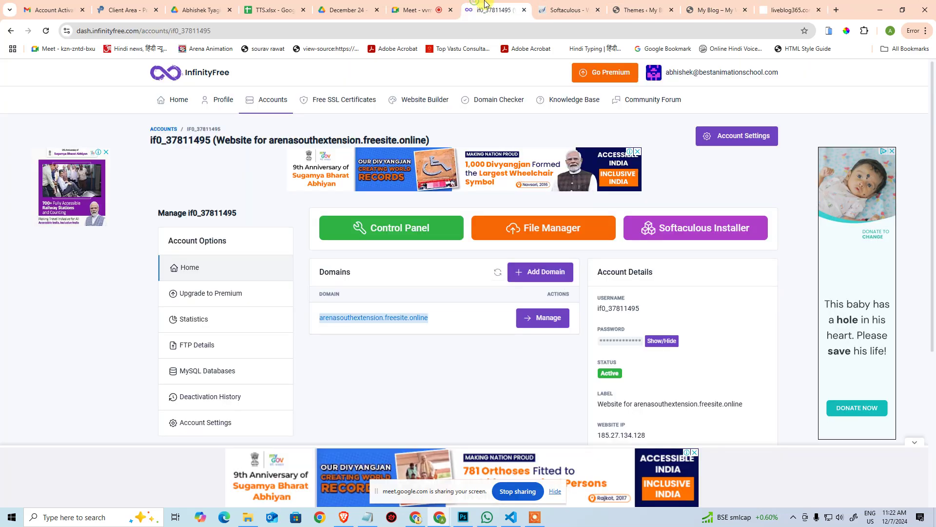
Step: Open the management page of the arenapreetvihar.liveblog365.com account in the ProFreeHost client area and review its overview details
click(126, 10)
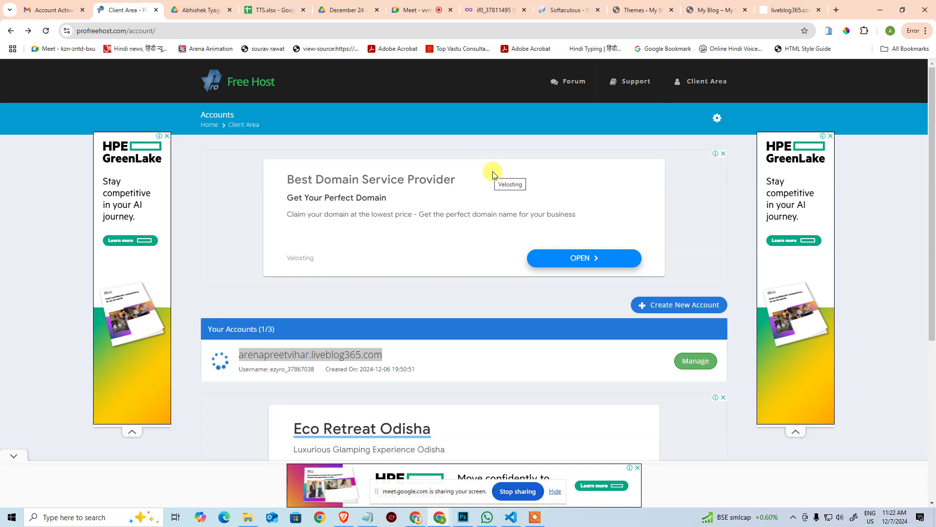
click(696, 359)
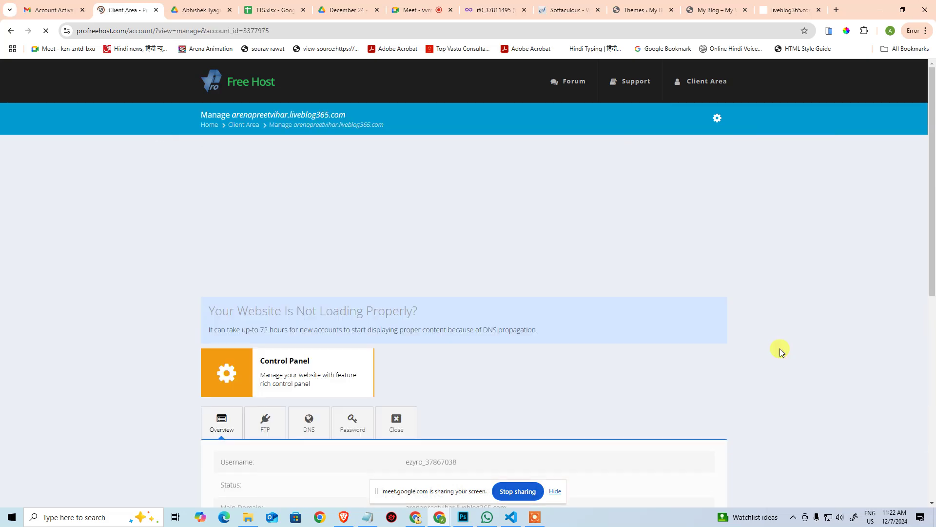
scroll(526, 321, down, 5)
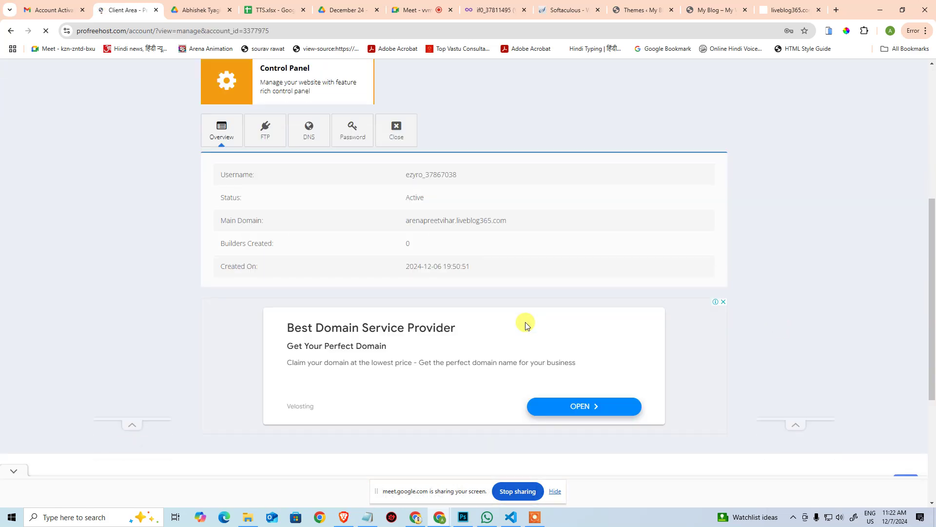
scroll(413, 239, up, 3)
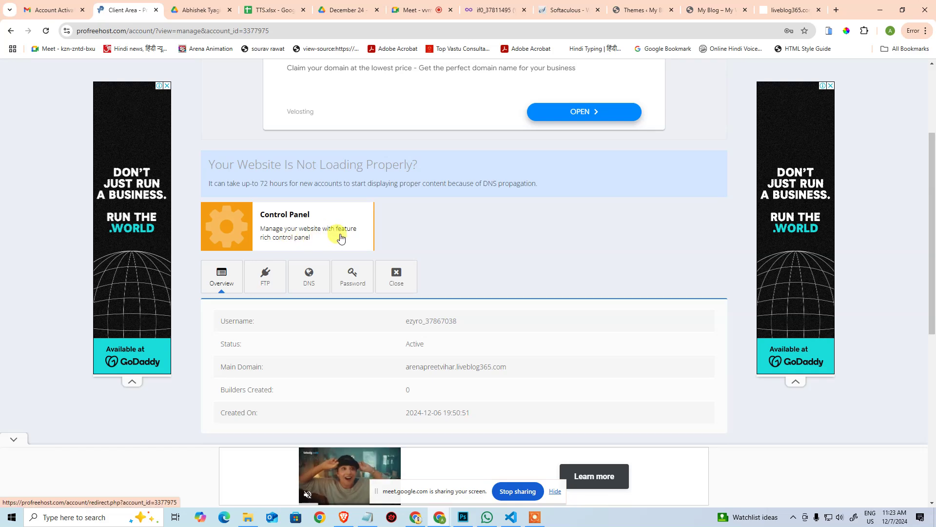
scroll(385, 320, down, 1)
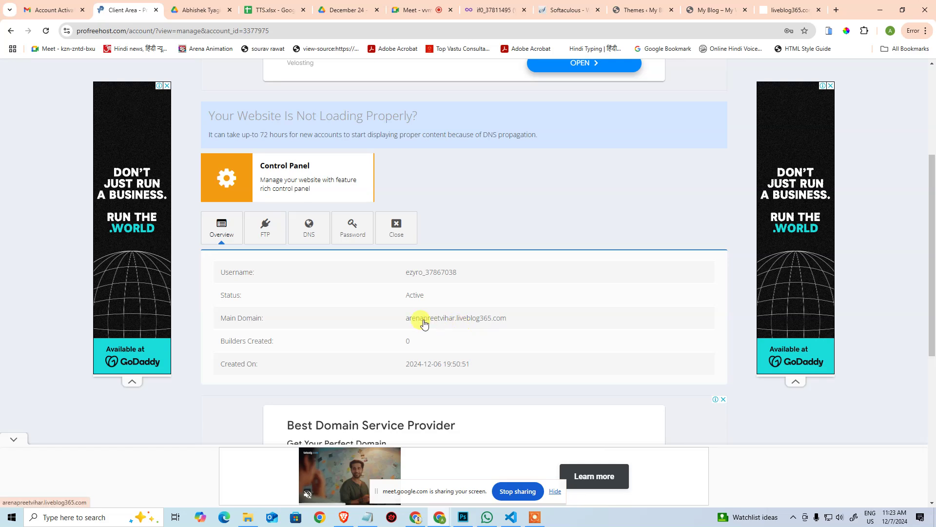
Step: Copy the account's main domain, load it in the liveblog365.com browser tab, close that tab and return to the ProFreeHost account page
drag(396, 320, 506, 318)
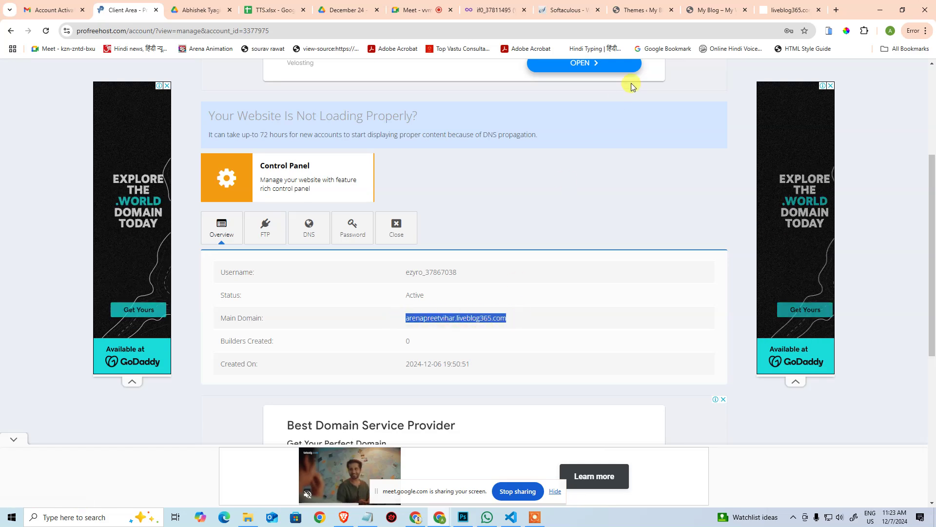
key(ctrl+c)
click(782, 10)
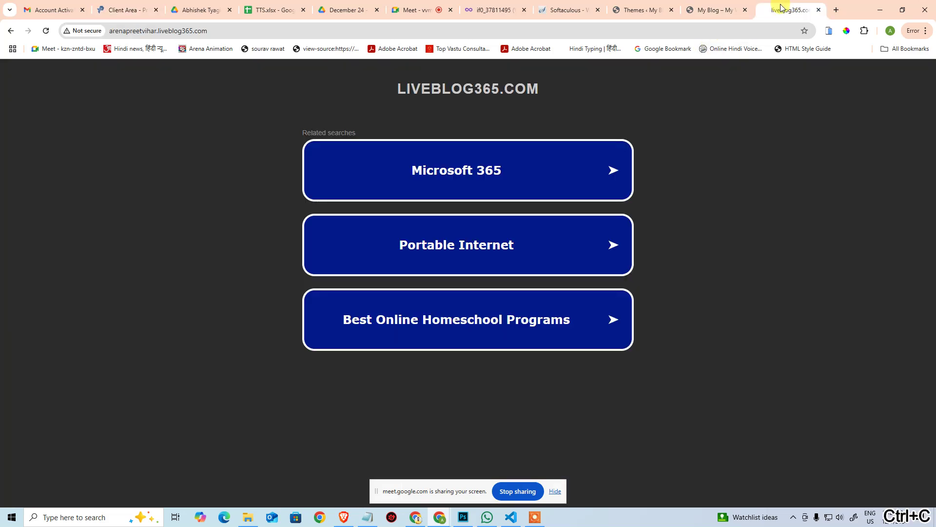
click(448, 27)
key(ctrl+v)
key(Return)
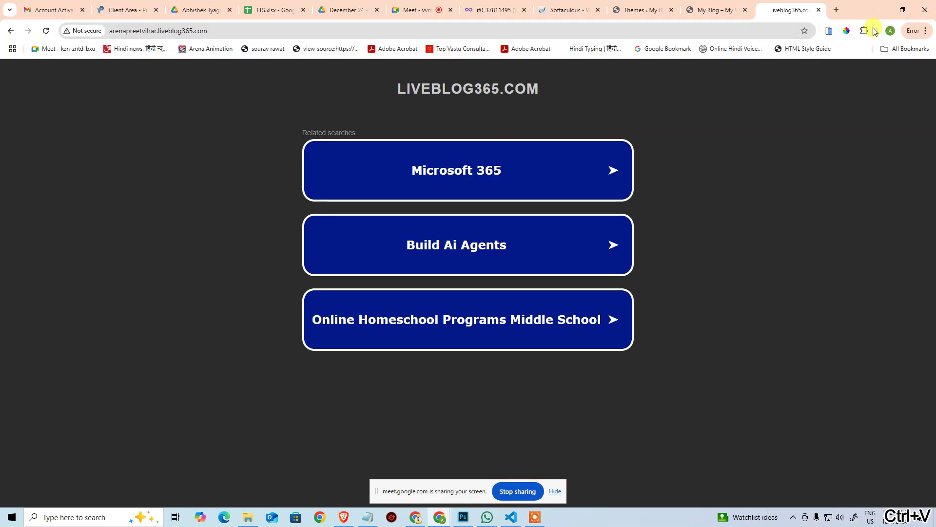
click(818, 10)
click(139, 10)
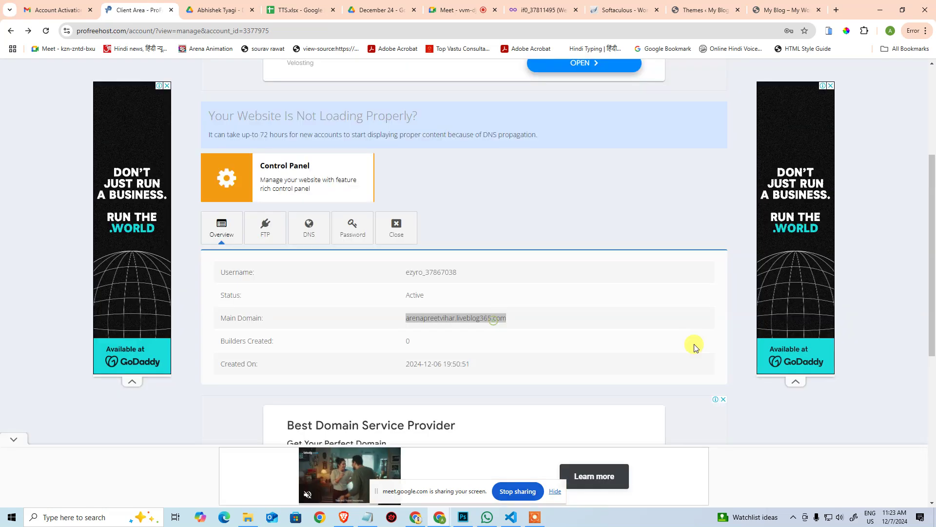
Step: Look through the account's FTP, DNS, password and close sections, and return to the overview
click(265, 229)
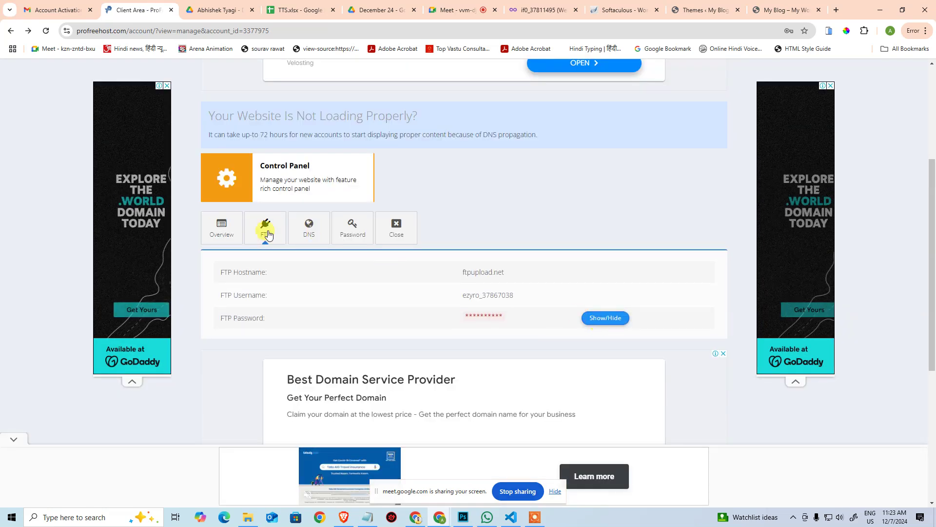
click(307, 230)
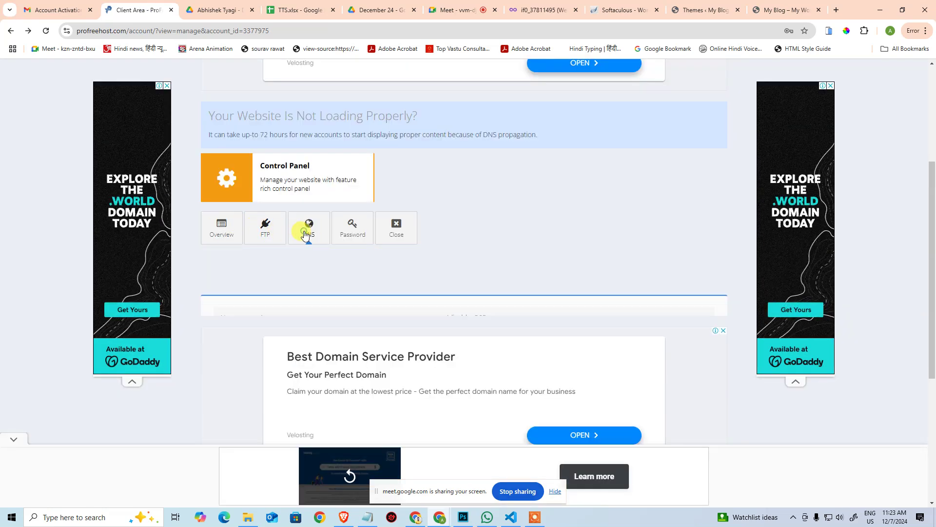
click(349, 233)
click(394, 227)
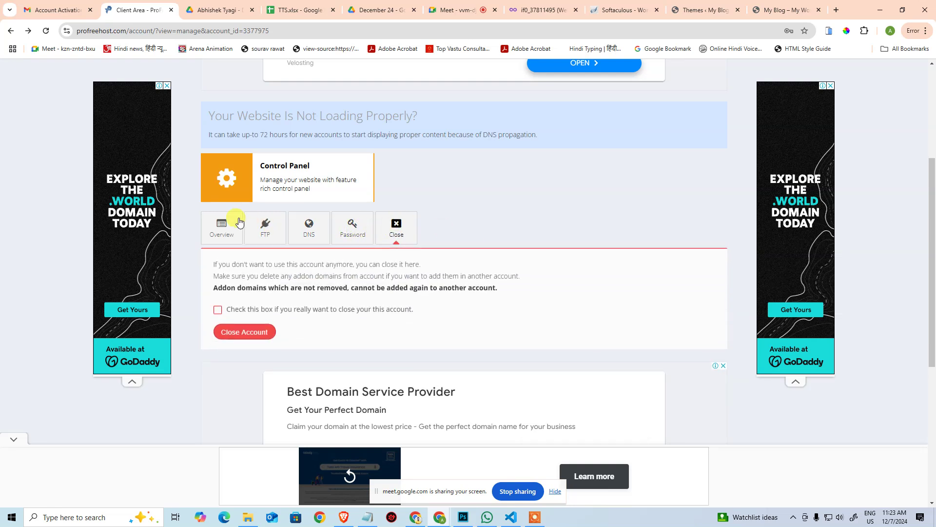
click(235, 222)
Step: Open the hosting account's control panel, approve the service e-mail notifications, and open the online file manager
click(273, 165)
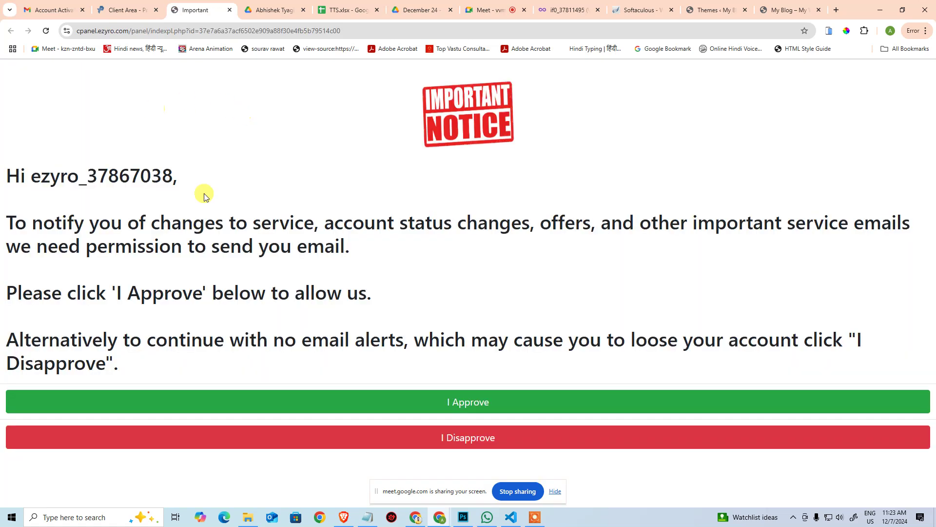
click(473, 402)
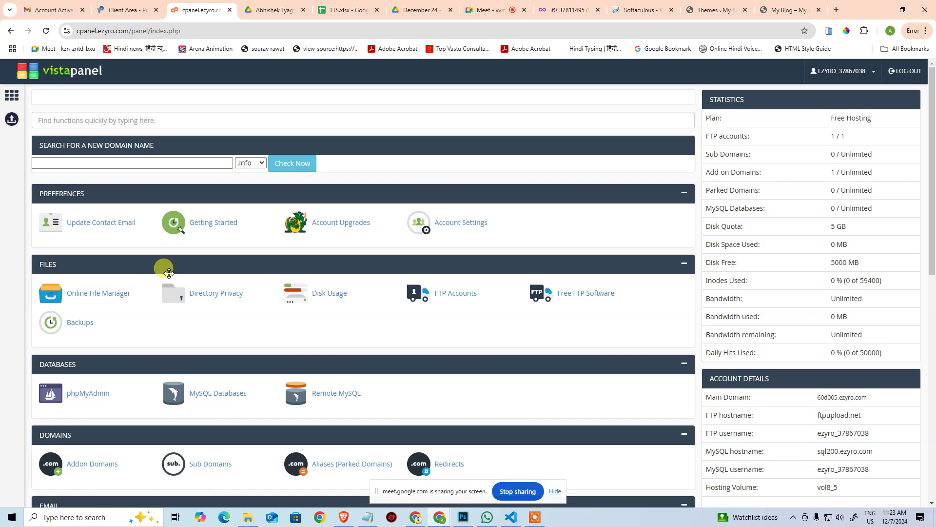
click(96, 296)
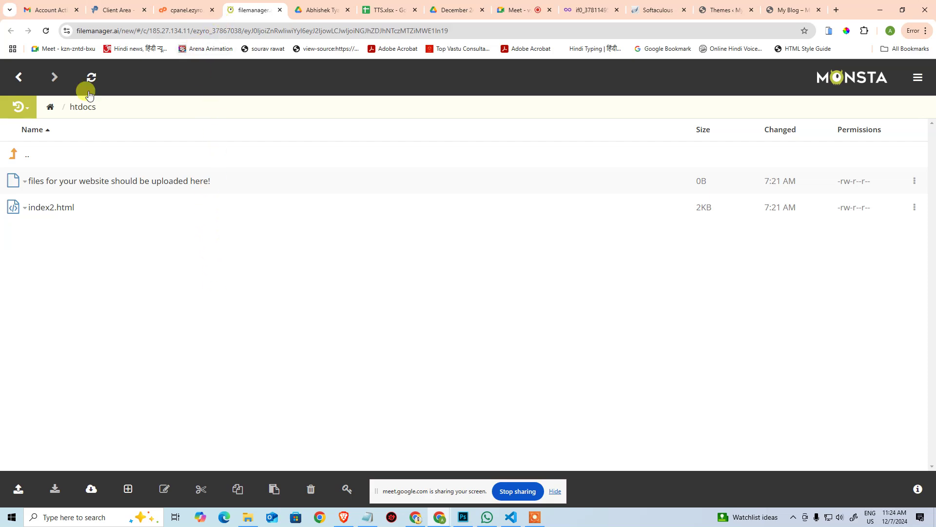
Step: Return to the control panel, open the Softaculous Apps Installer and start a WordPress installation
click(208, 16)
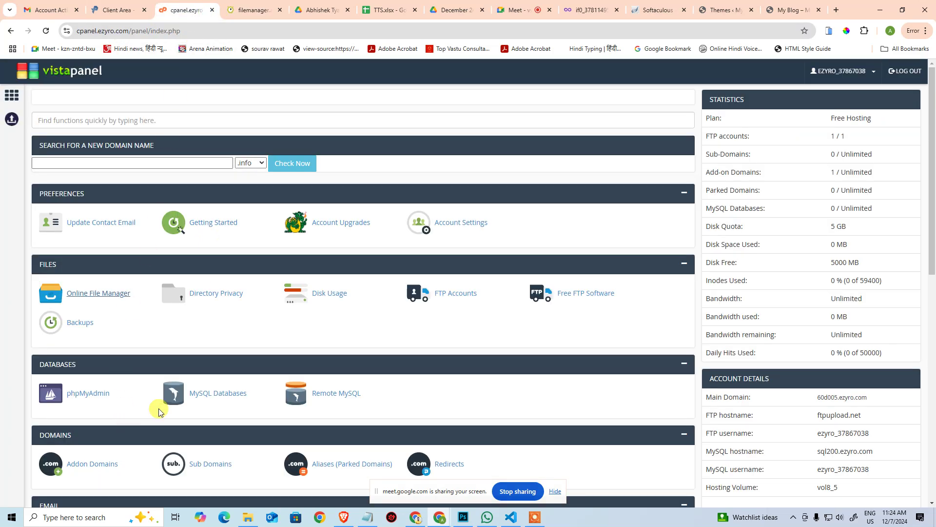
scroll(159, 408, down, 10)
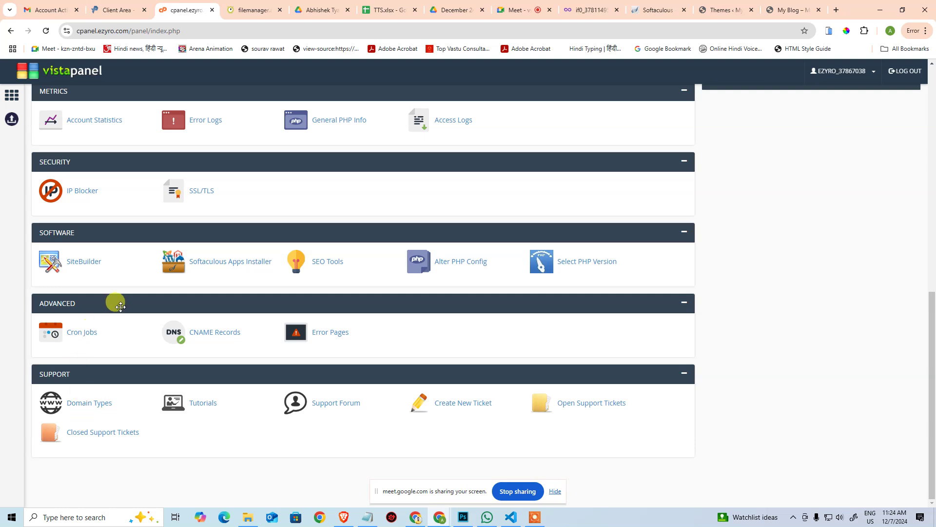
click(220, 262)
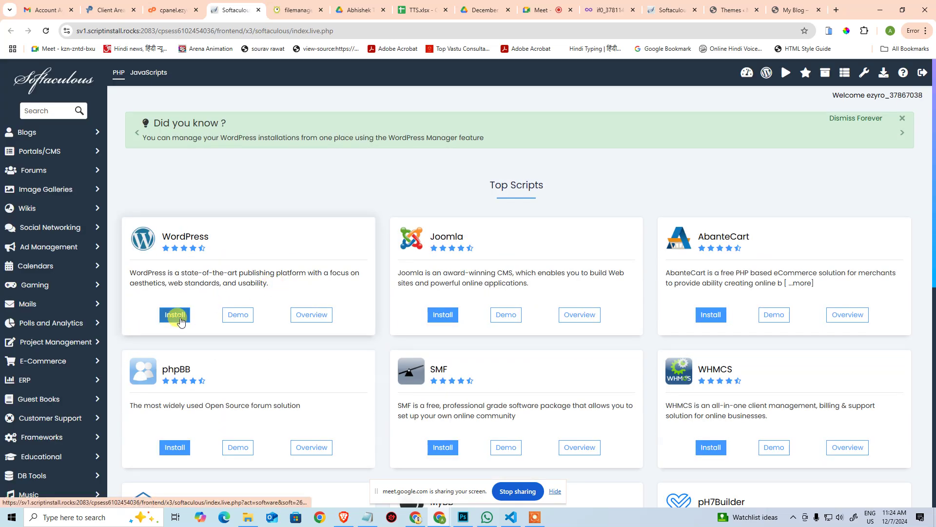
click(176, 314)
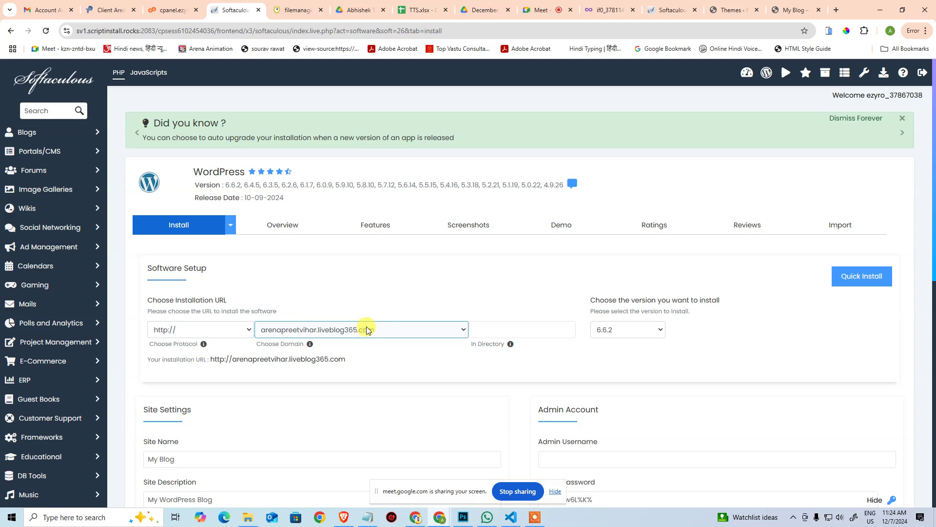
Step: Set the WordPress admin username to arenasouth_x, copy it and compare it with the last entry in Notepad
scroll(367, 330, down, 3)
click(587, 312)
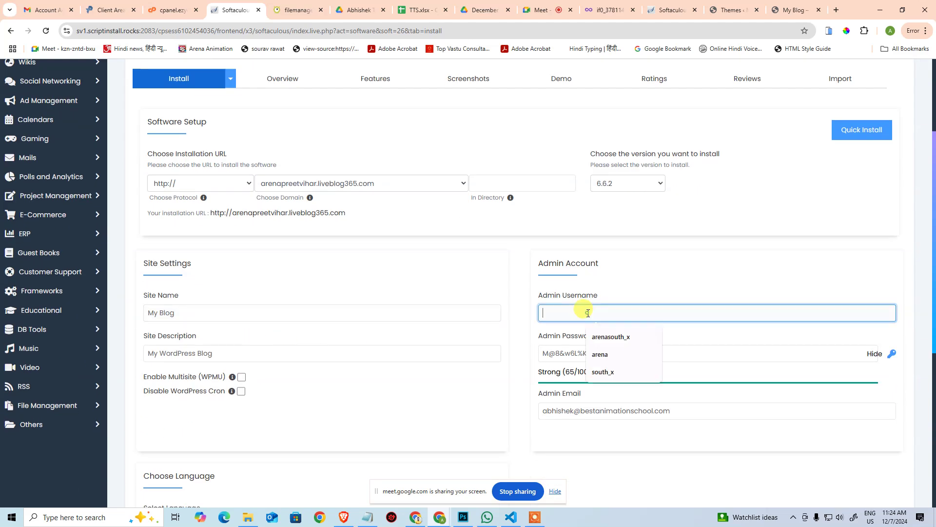
click(614, 340)
drag(605, 317, 435, 298)
key(ctrl+c)
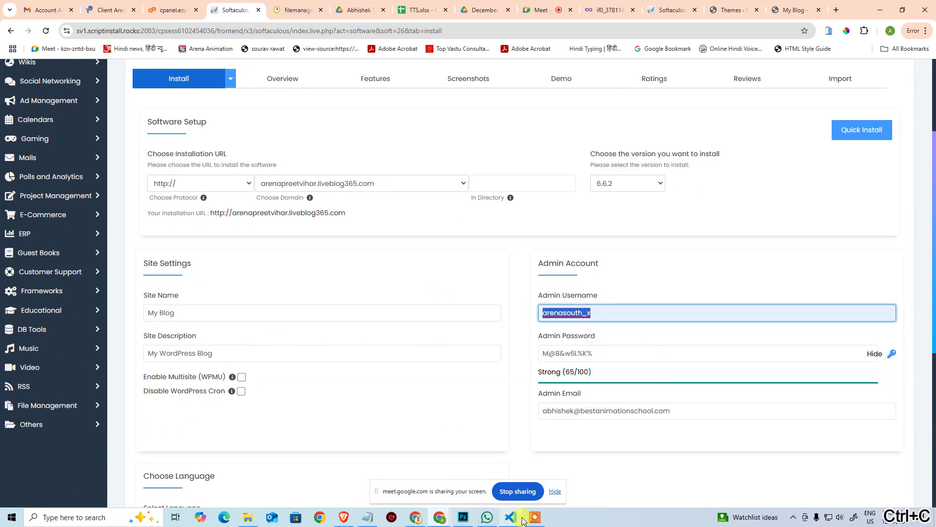
click(367, 517)
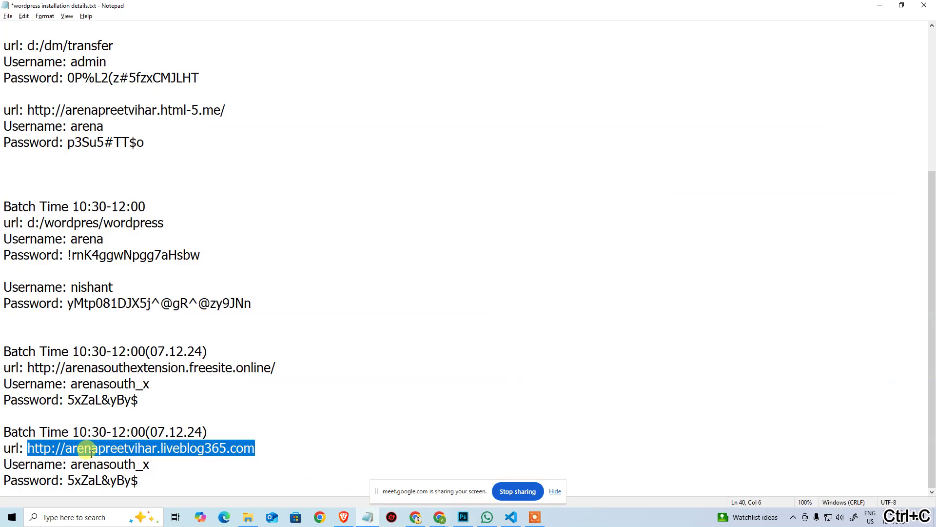
key(alt+Tab)
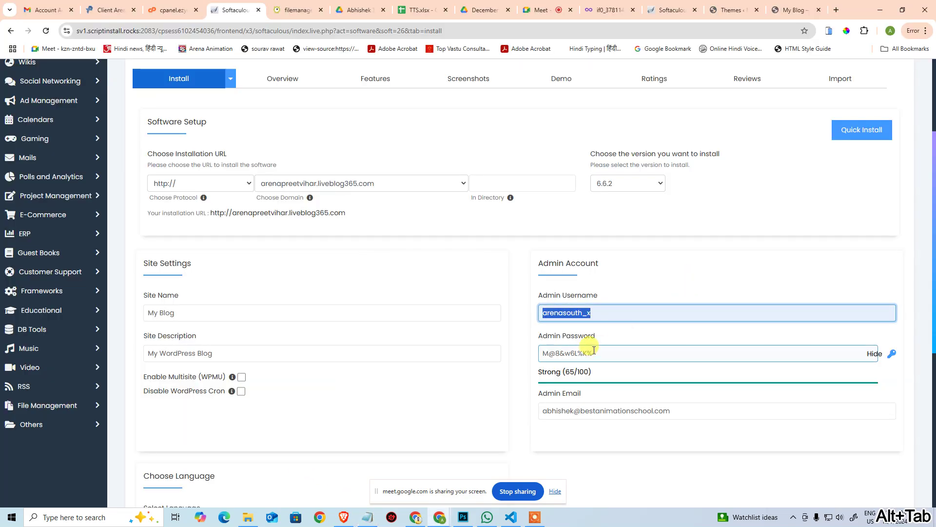
Step: Copy the generated admin password and paste it over the password in the last Notepad entry, returning to the installation form
drag(594, 350, 501, 352)
key(ctrl+c)
key(alt+Tab)
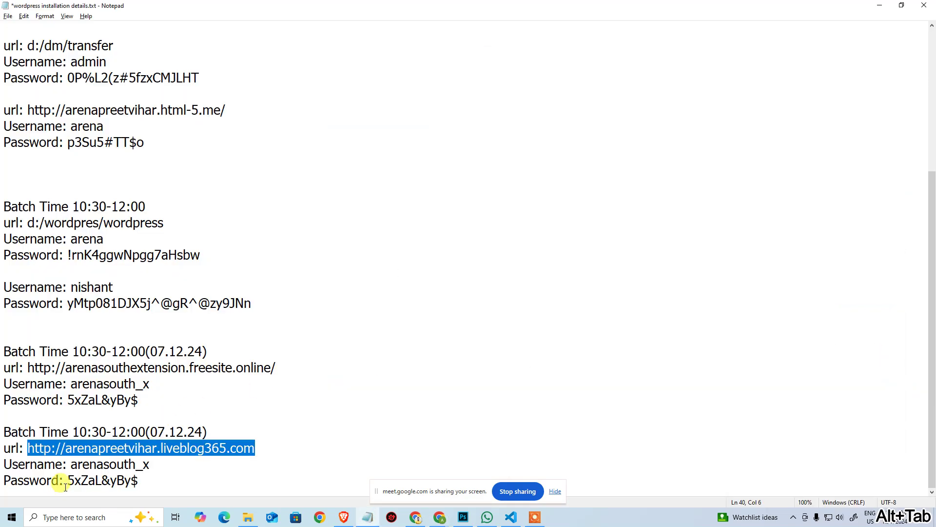
drag(71, 483, 139, 482)
key(ctrl+v)
key(alt+Tab)
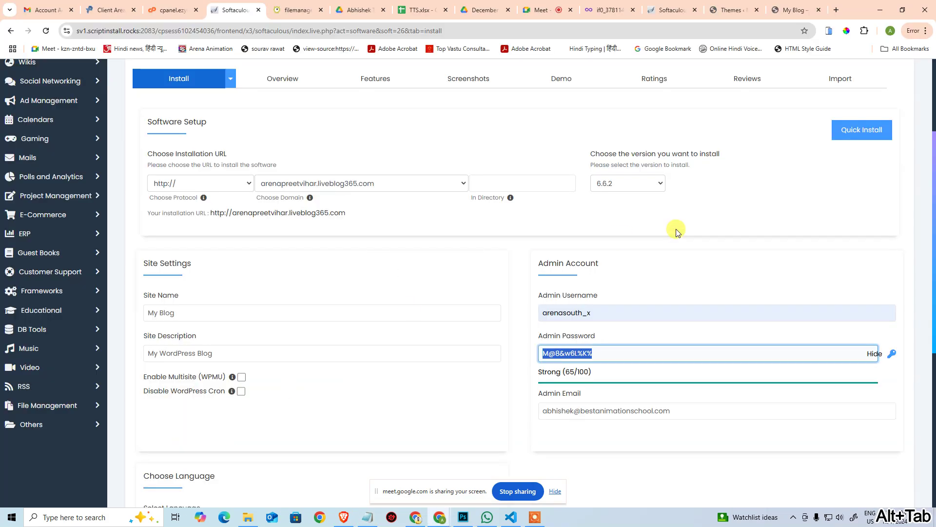
Step: Install WordPress on arenapreetvihar.liveblog365.com with the remaining default settings
scroll(422, 381, down, 1)
scroll(422, 380, down, 6)
click(536, 385)
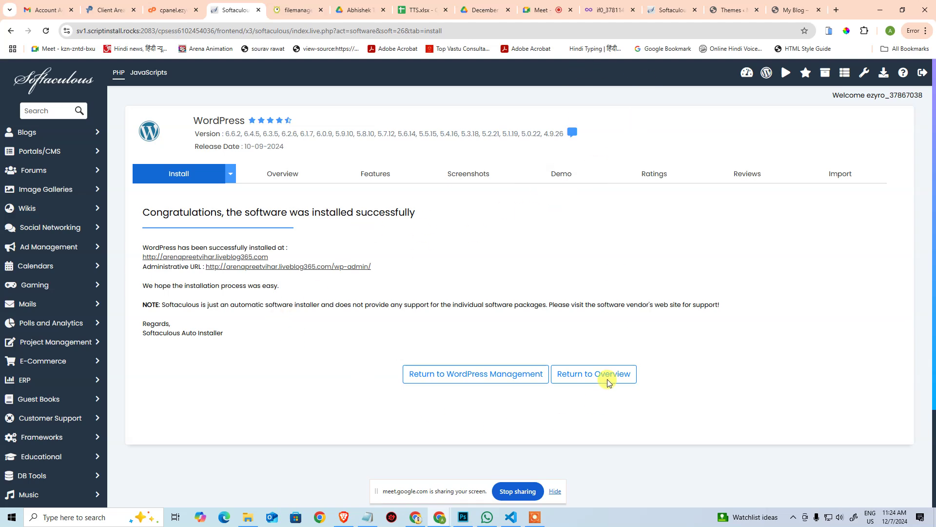
Step: Refresh the online file manager, go up to the root folder, reopen htdocs and examine the WordPress files
click(298, 10)
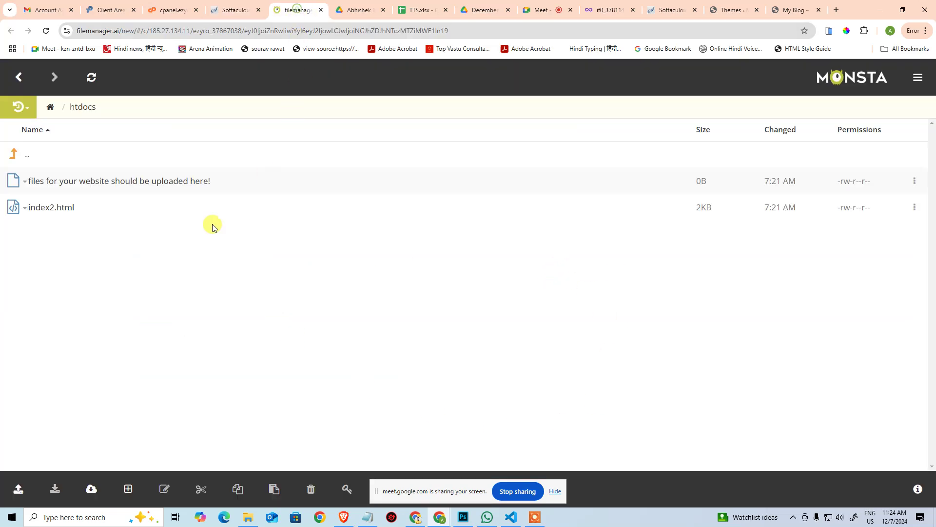
click(91, 77)
click(29, 78)
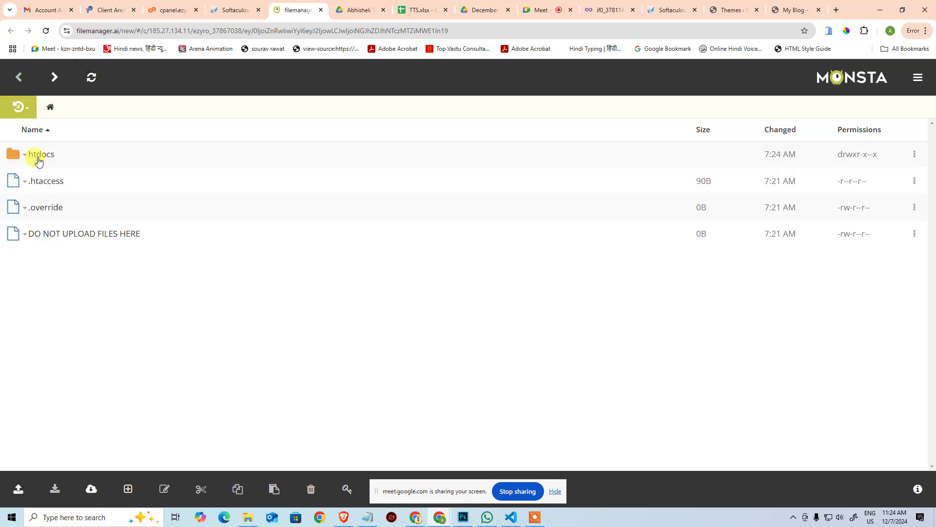
click(37, 157)
scroll(39, 380, down, 5)
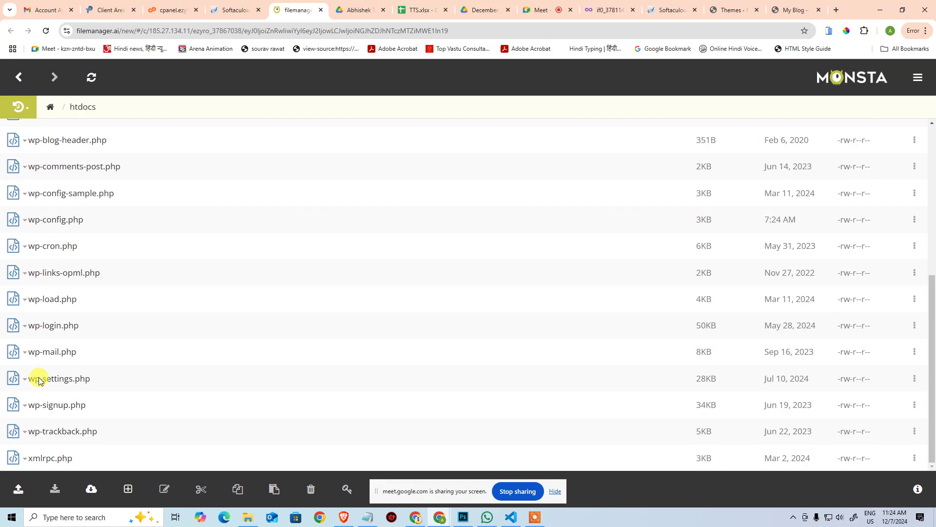
scroll(40, 381, up, 5)
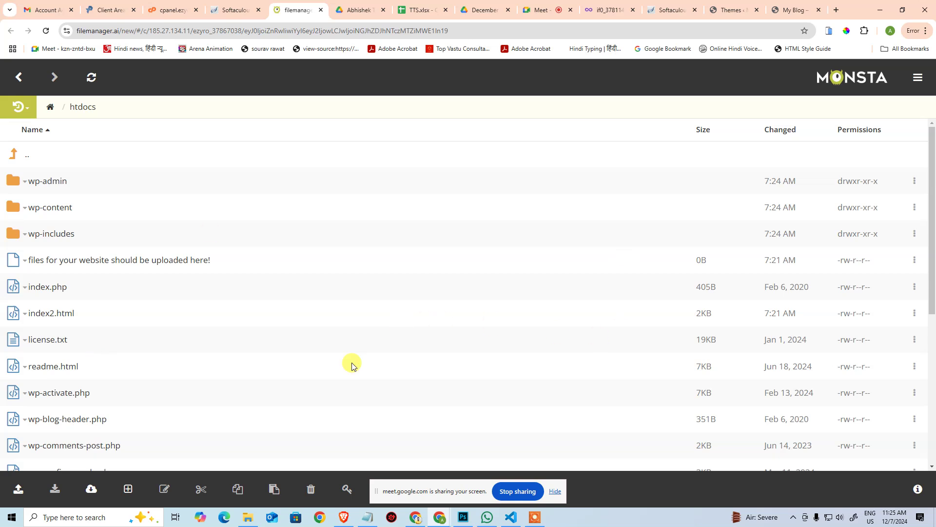
scroll(156, 281, down, 5)
scroll(97, 259, up, 5)
Step: Open arenapreetvihar.liveblog365.com in a new browser tab and reload the page without its cache
click(773, 11)
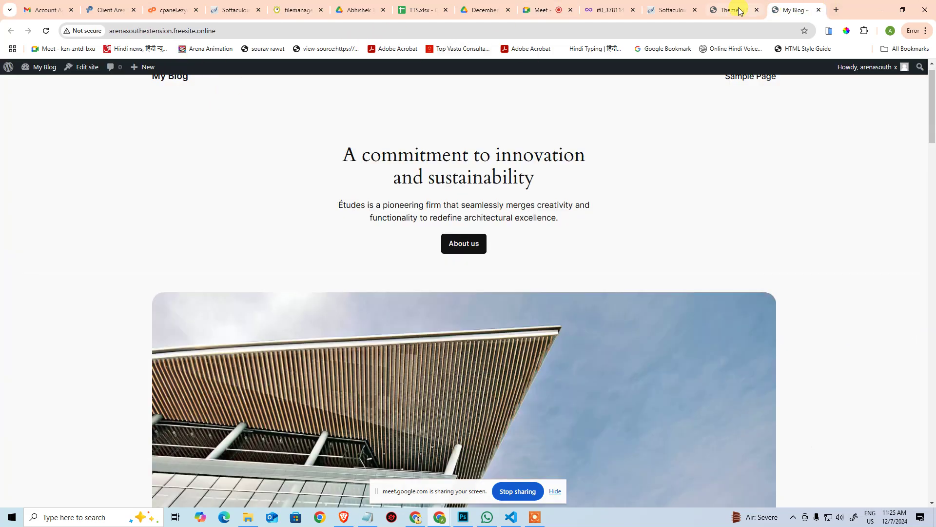
click(836, 9)
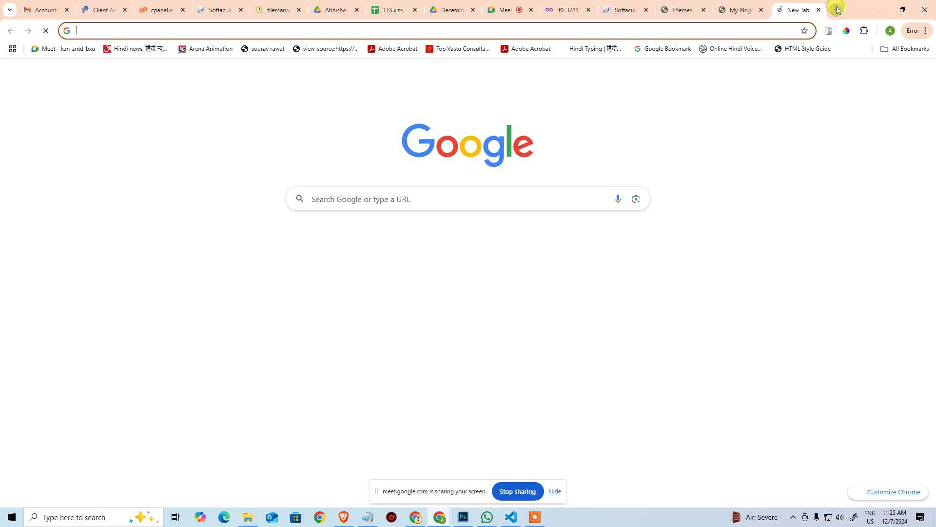
click(130, 148)
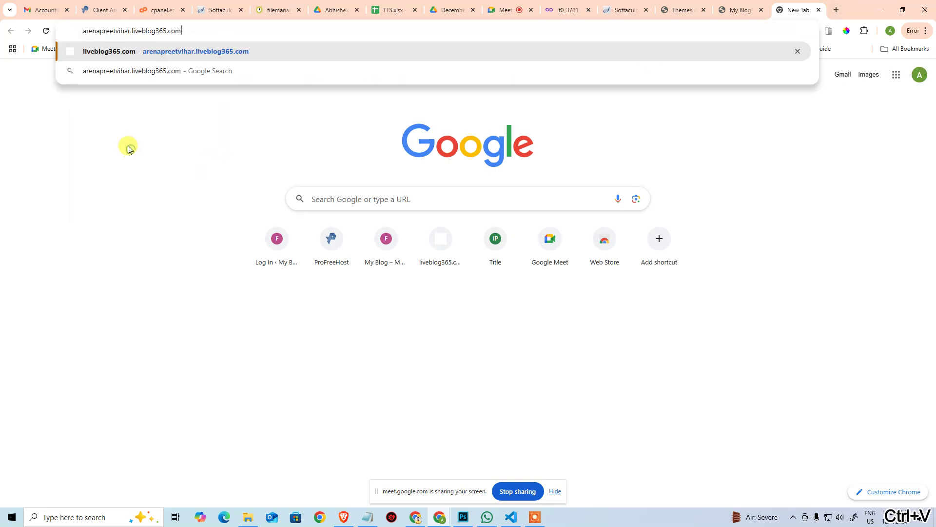
key(Return)
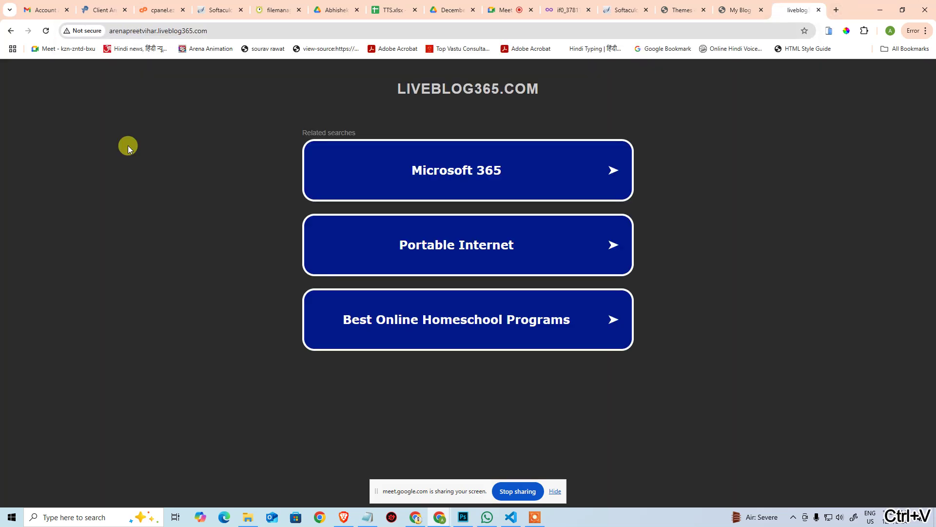
key(ctrl+F5)
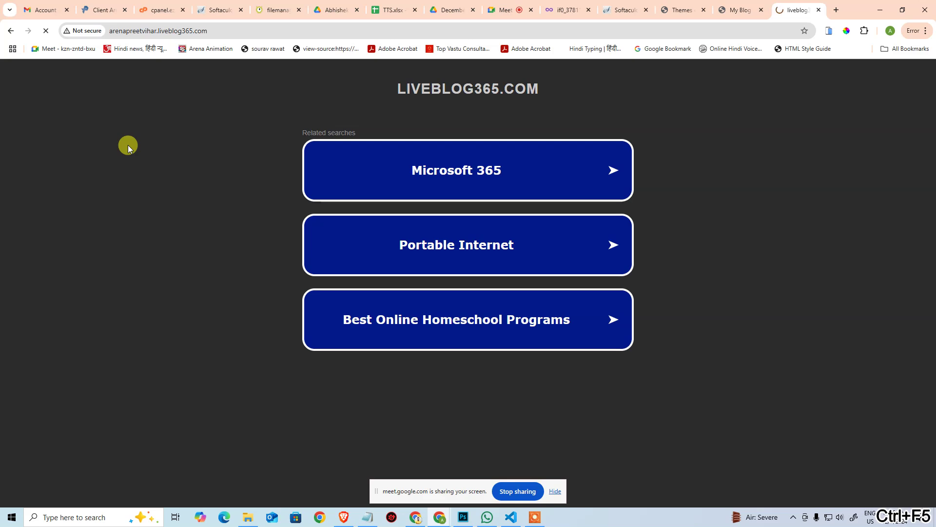
Step: Close the site's tab, reopen arenapreetvihar.liveblog365.com from the Softaculous installation success page and reload it without its cache
middle_click(791, 11)
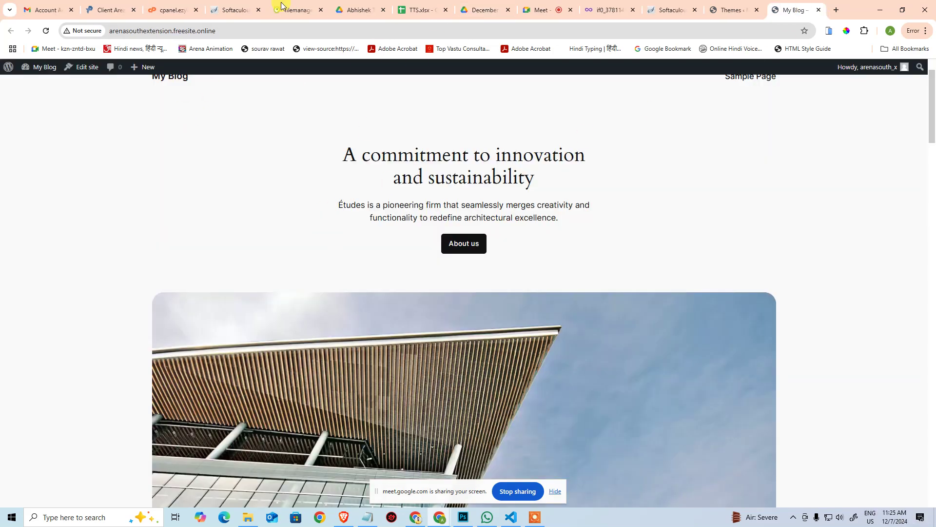
click(112, 10)
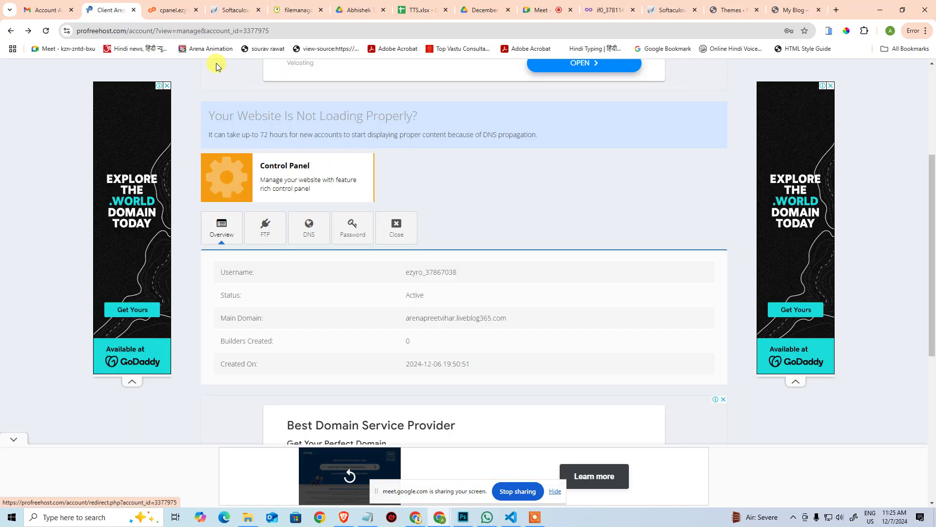
click(169, 10)
click(229, 10)
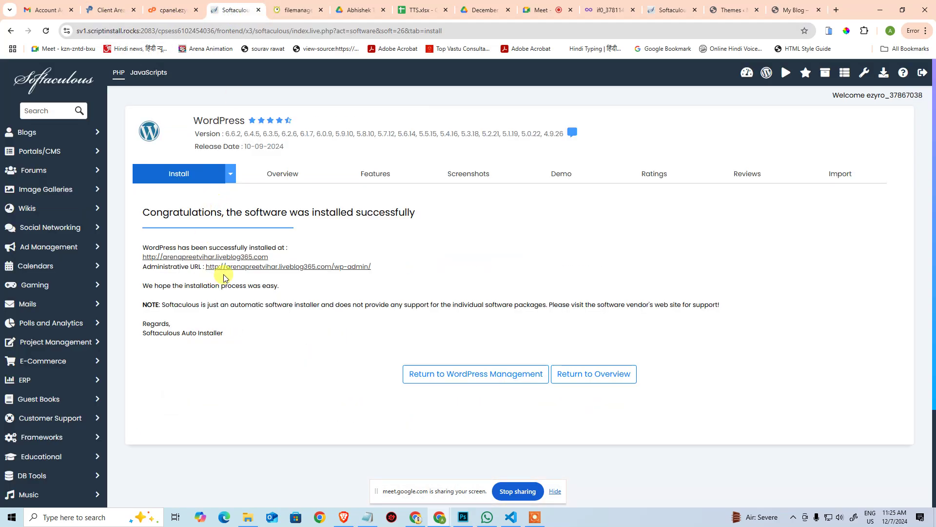
click(253, 258)
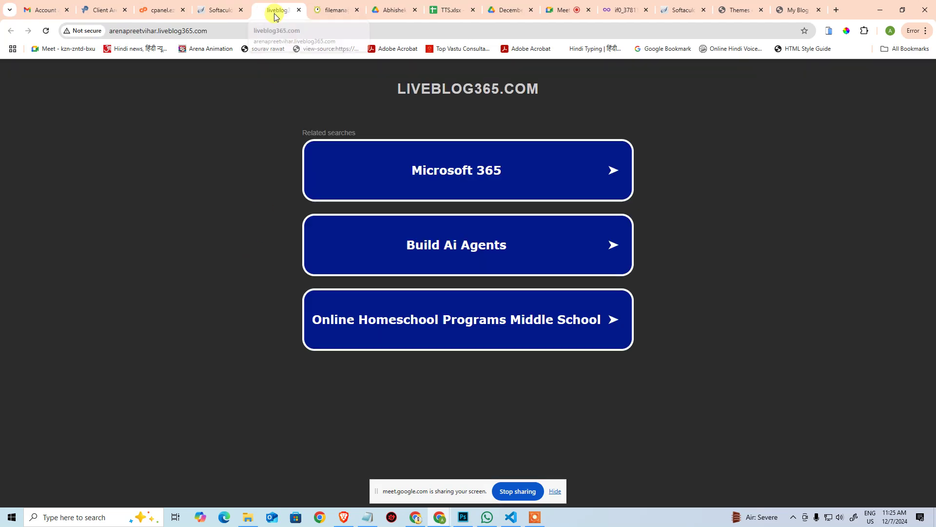
key(ctrl+F5)
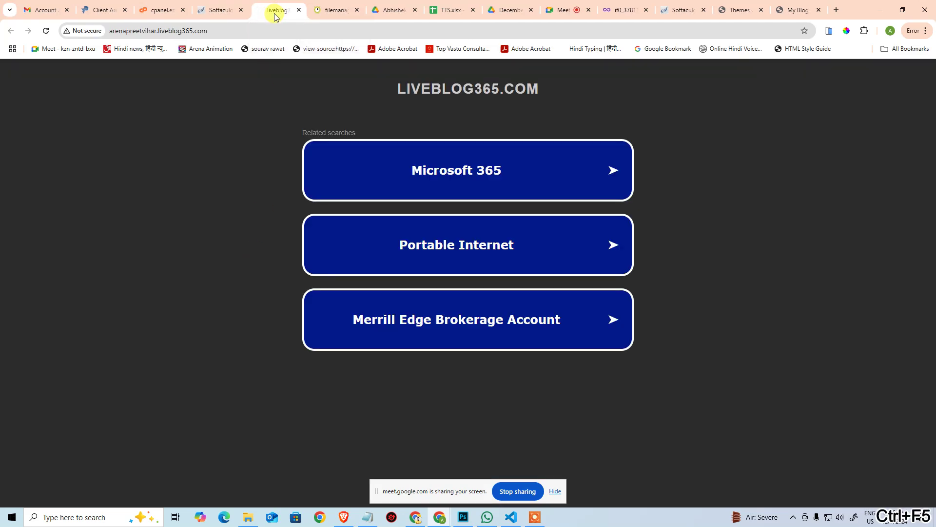
Step: Close the reopened site's tab and return to the VistaPanel control panel to look over its functions and account details
click(299, 9)
click(161, 9)
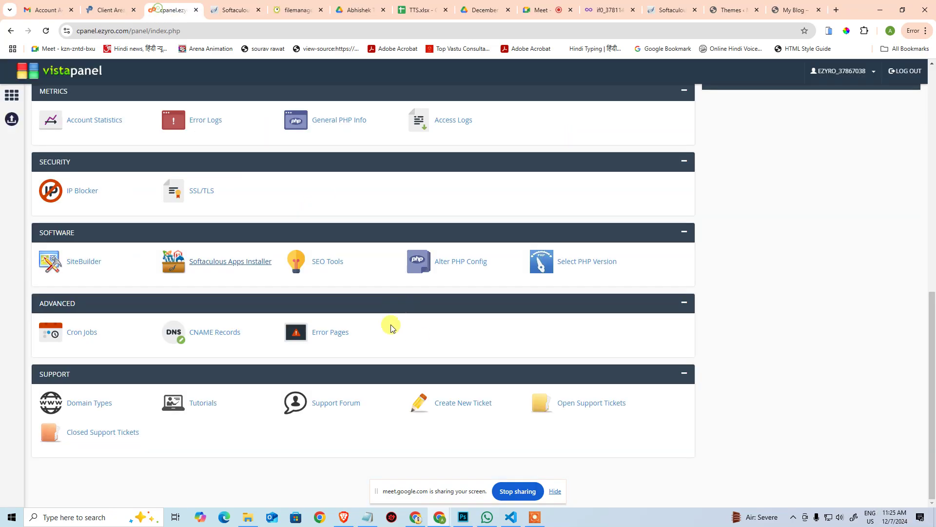
scroll(299, 261, up, 8)
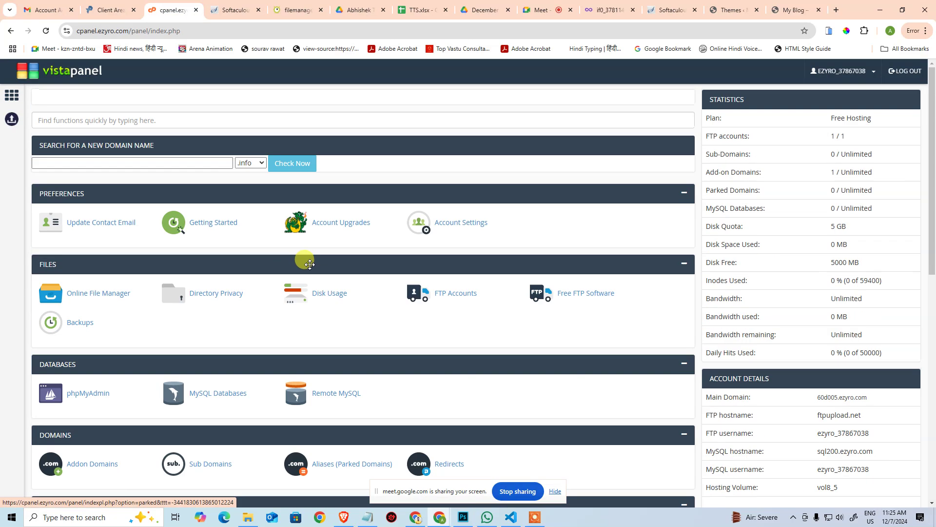
Step: Examine the hosting control panel's tools and the arenapreetvihar.liveblog365.com account's overview in the client area
scroll(349, 263, down, 4)
scroll(350, 276, down, 5)
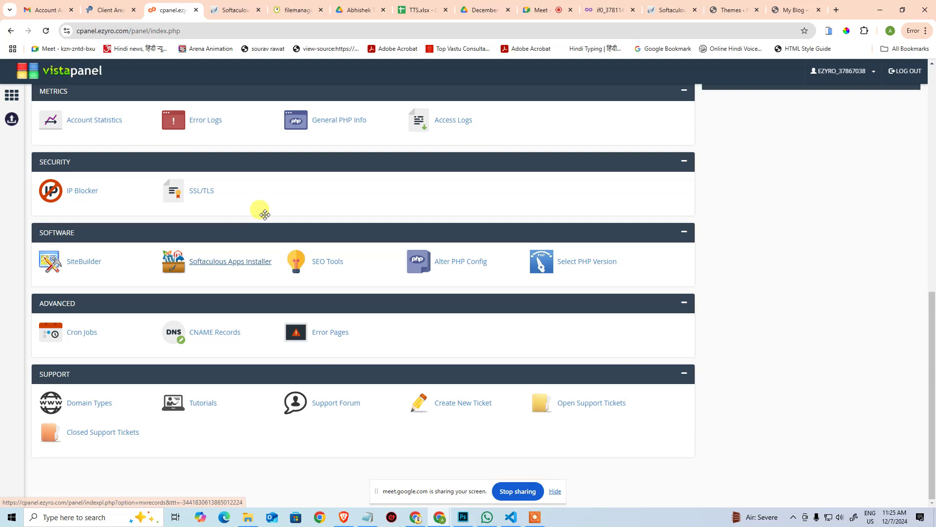
scroll(282, 203, up, 5)
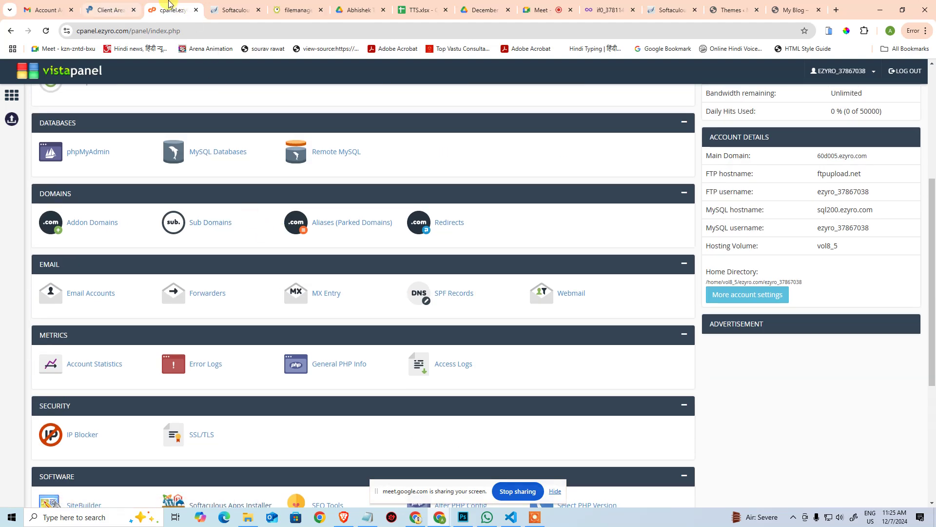
click(109, 10)
scroll(244, 274, up, 4)
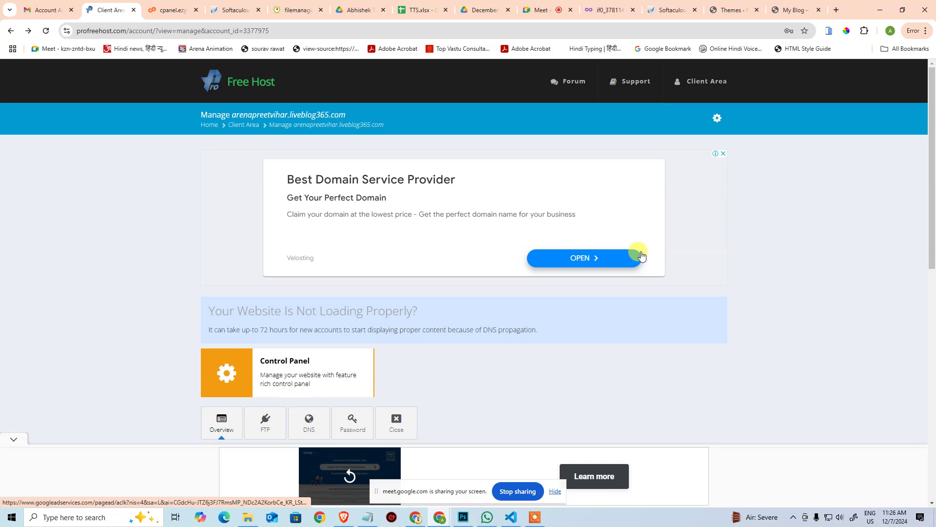
scroll(657, 252, down, 10)
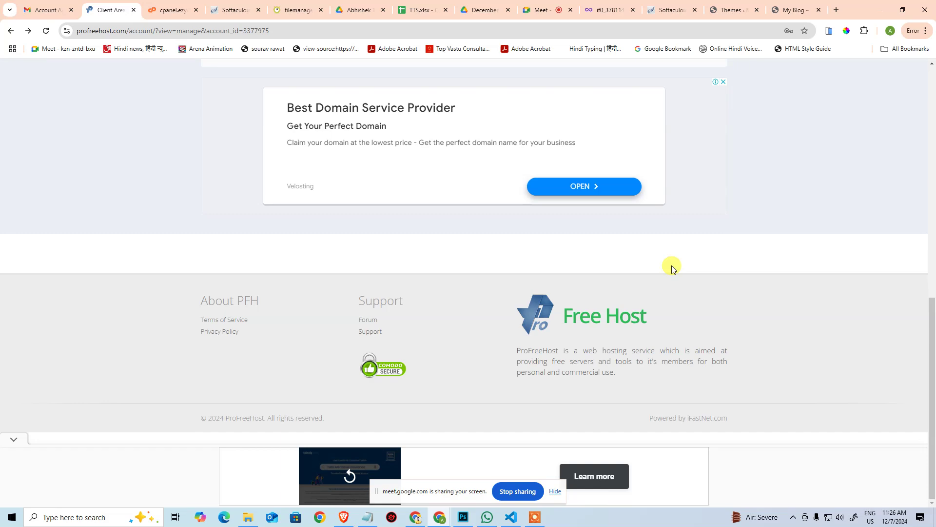
scroll(644, 182, up, 10)
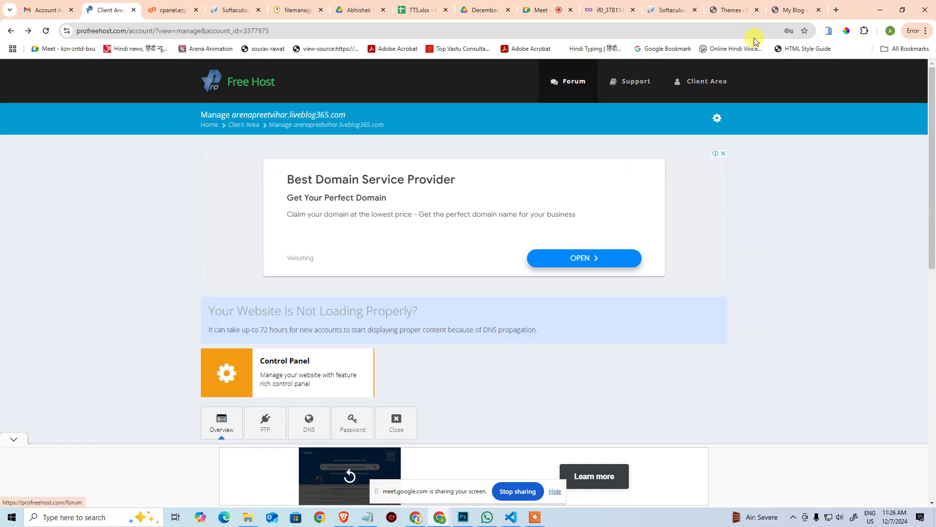
scroll(220, 287, down, 4)
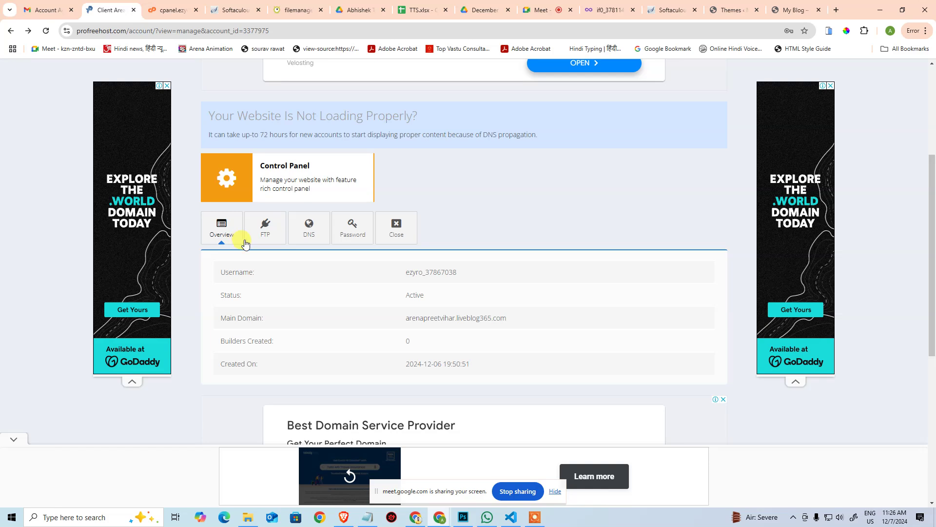
scroll(245, 243, up, 4)
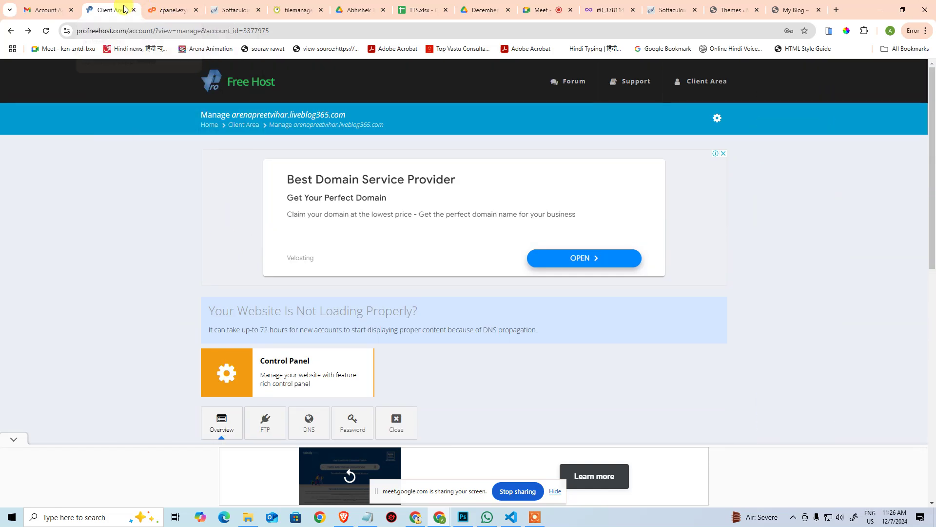
Step: Close the client area and control panel tabs, and disable search engine visibility in the new installation's WordPress Management
middle_click(124, 8)
middle_click(124, 8)
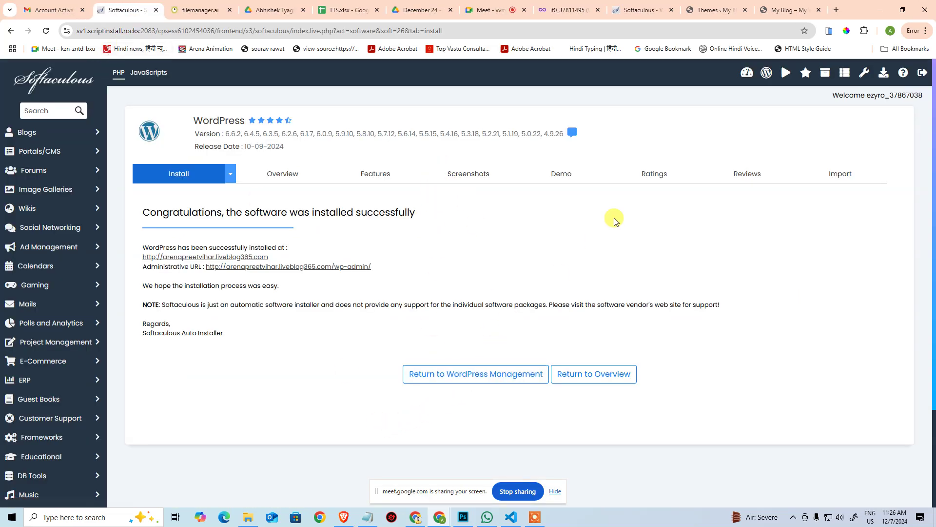
click(506, 373)
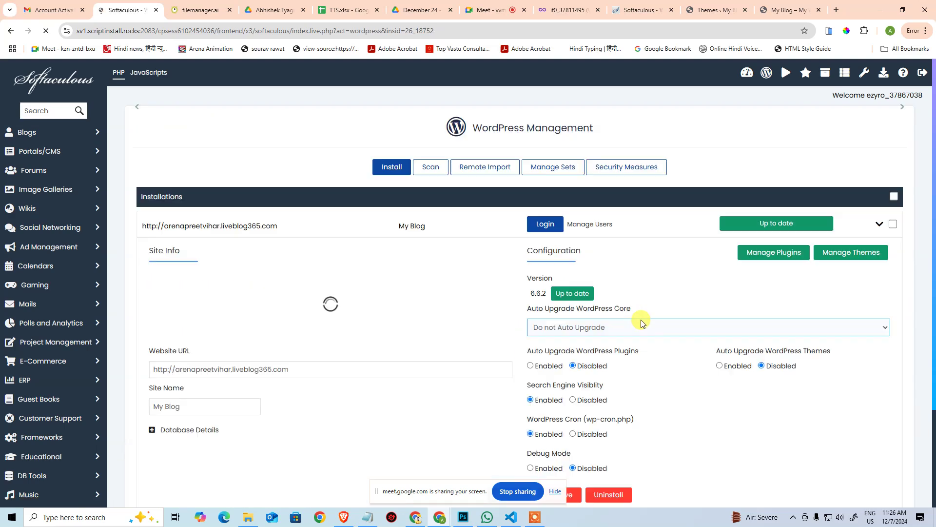
scroll(642, 323, down, 2)
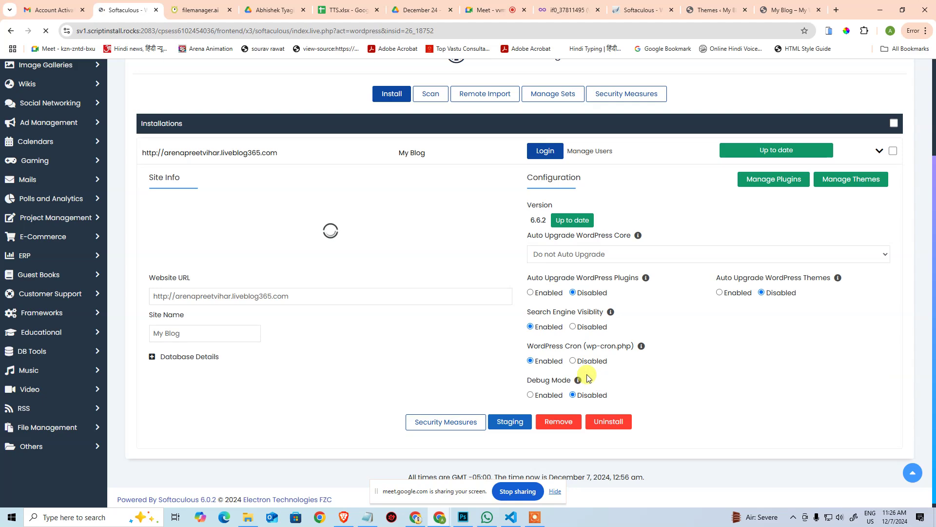
click(595, 330)
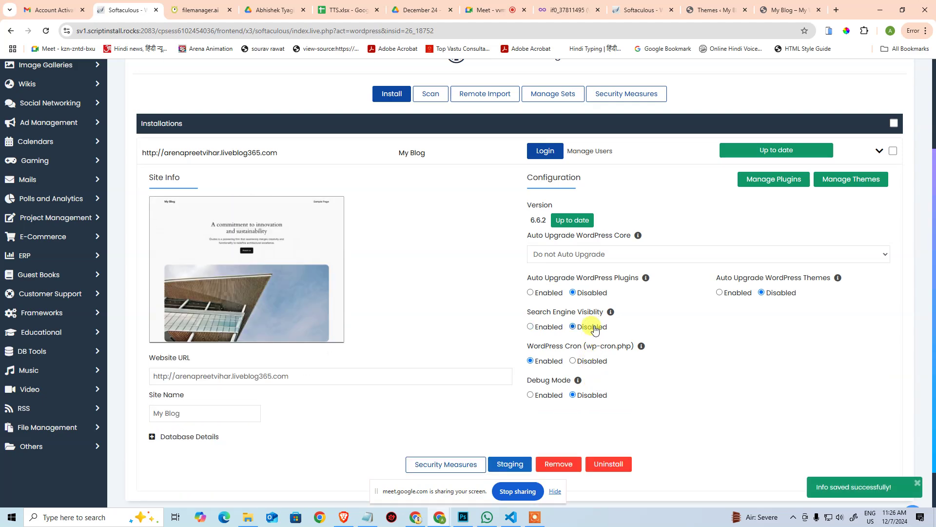
Step: Apply all critical and recommended security measures to the arenapreetvihar.liveblog365.com installation
scroll(628, 337, down, 1)
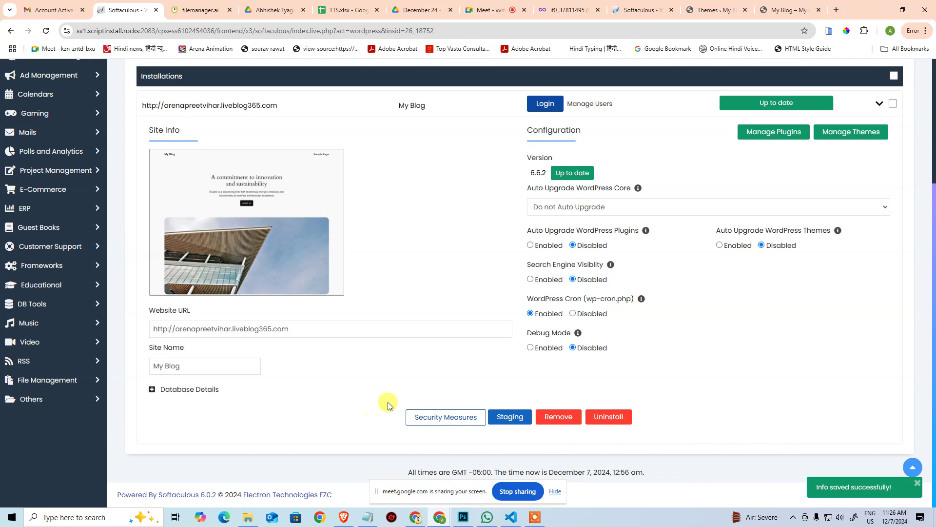
click(433, 415)
click(338, 140)
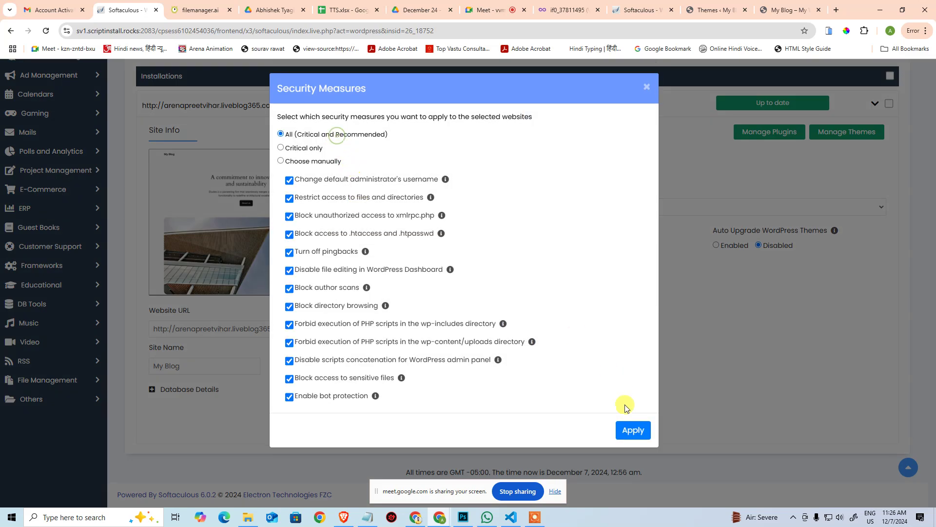
click(645, 432)
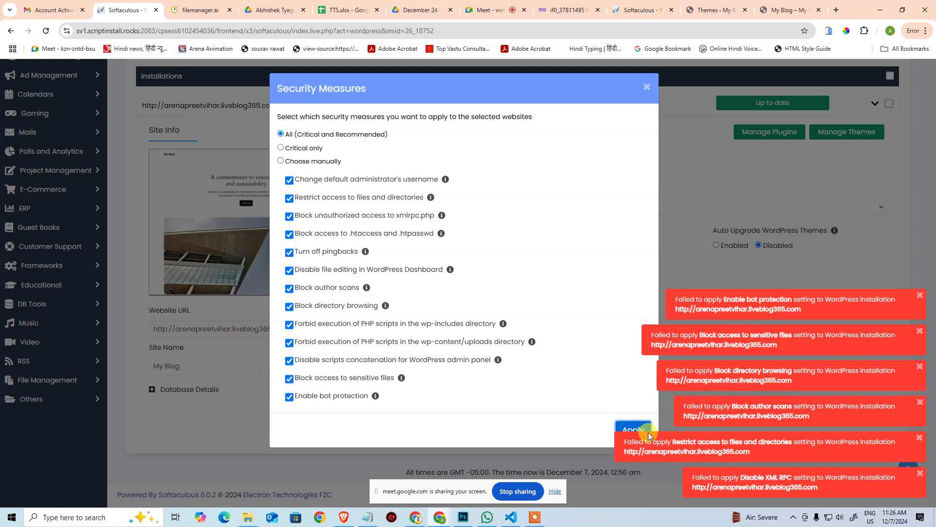
click(647, 87)
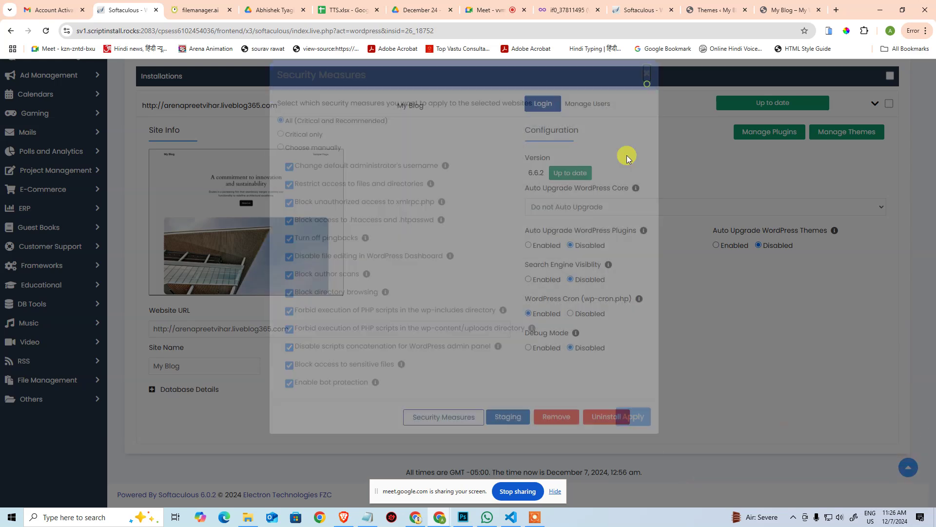
Step: Select every unchecked security measure, from changing the default administrator's username to bot protection, and try to apply them again
click(448, 416)
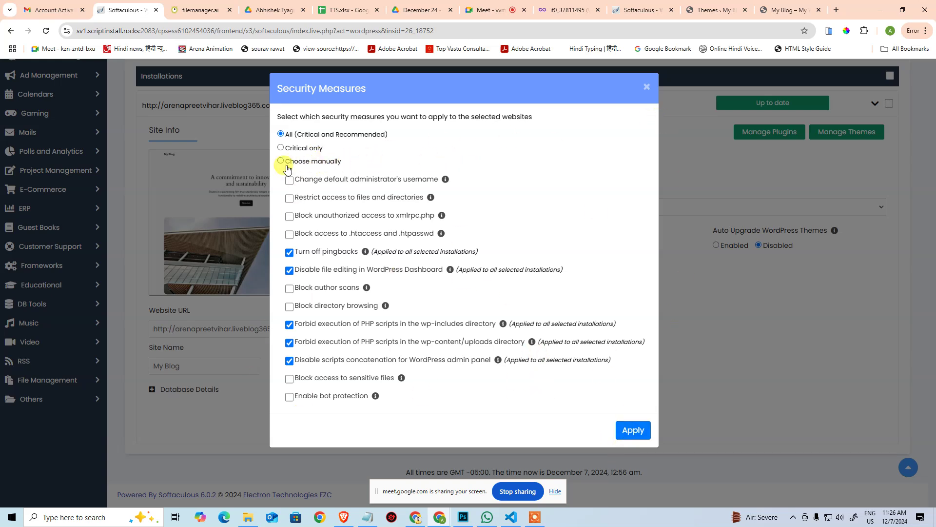
click(289, 180)
click(290, 198)
click(289, 216)
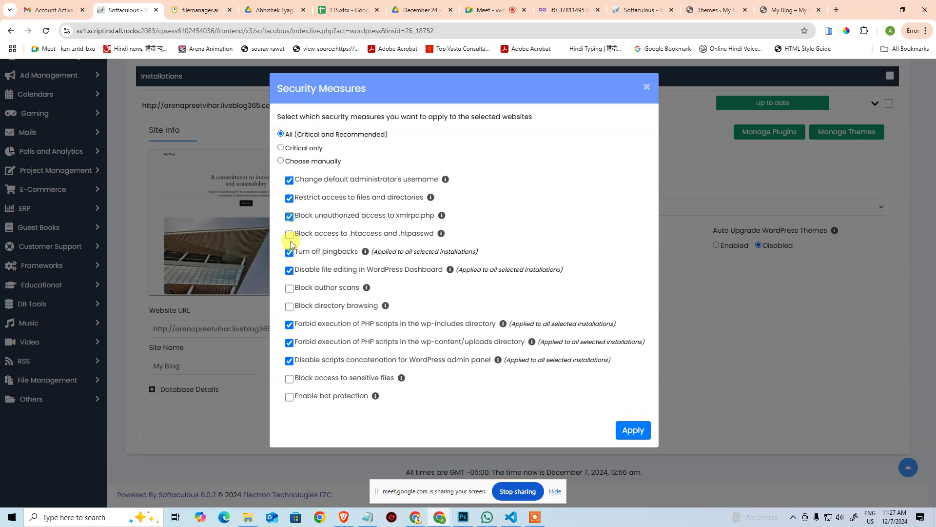
click(290, 234)
click(289, 288)
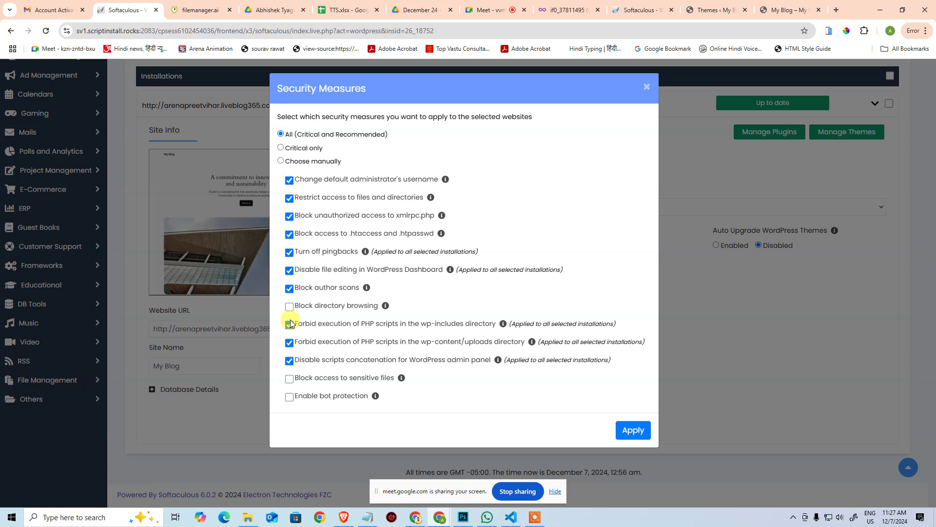
click(290, 306)
click(289, 379)
click(290, 397)
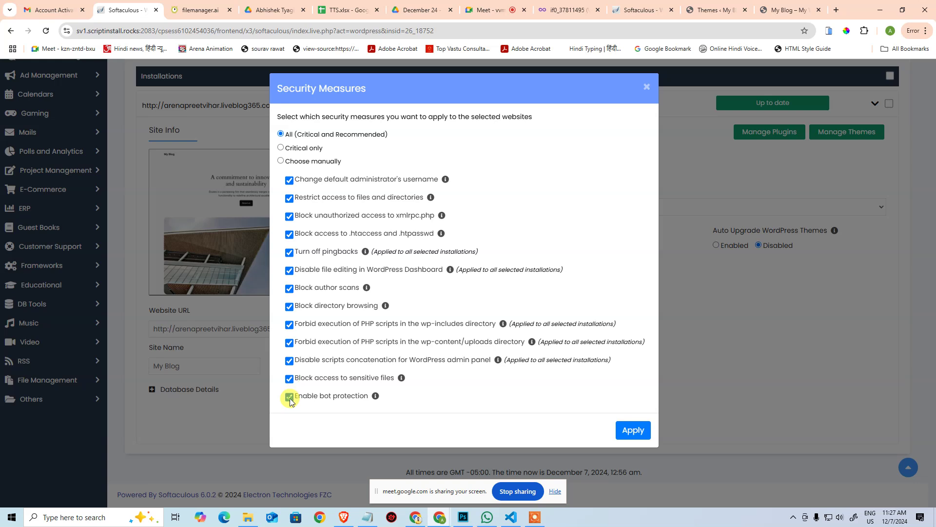
click(629, 431)
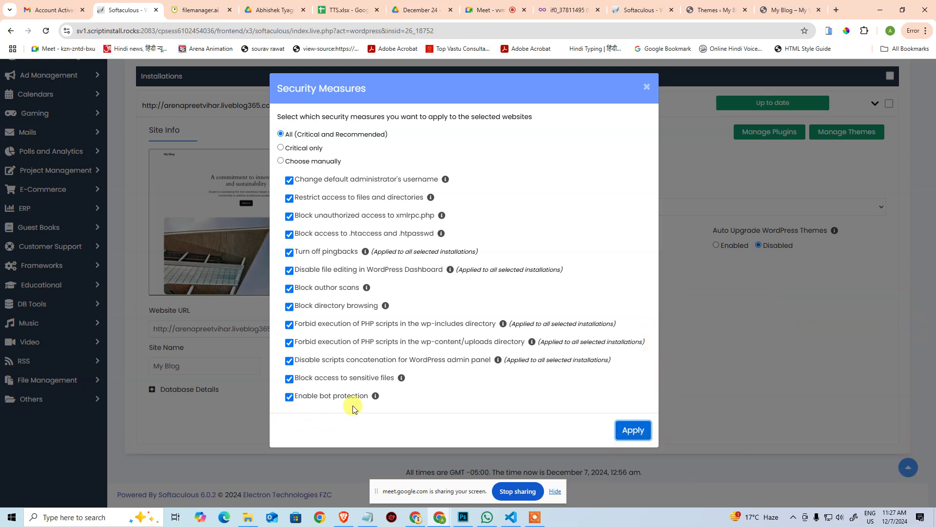
mouse_move(376, 397)
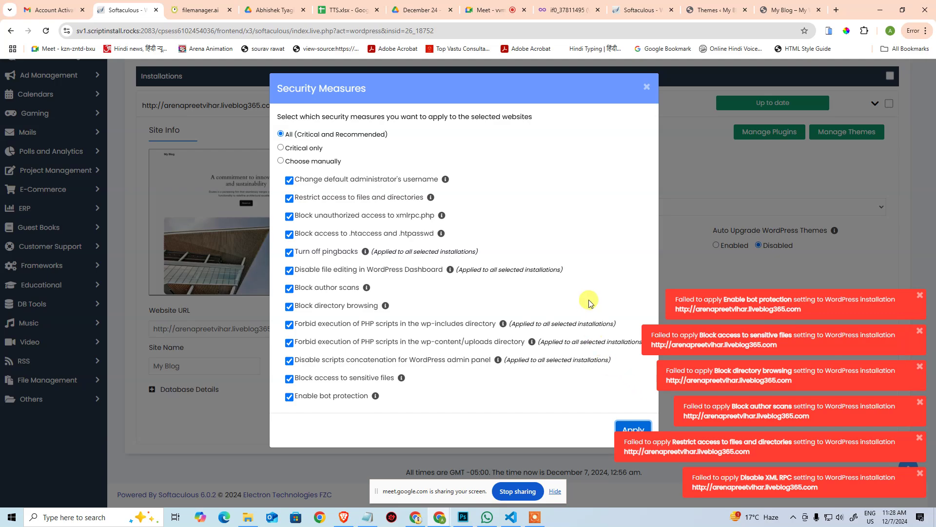
click(646, 87)
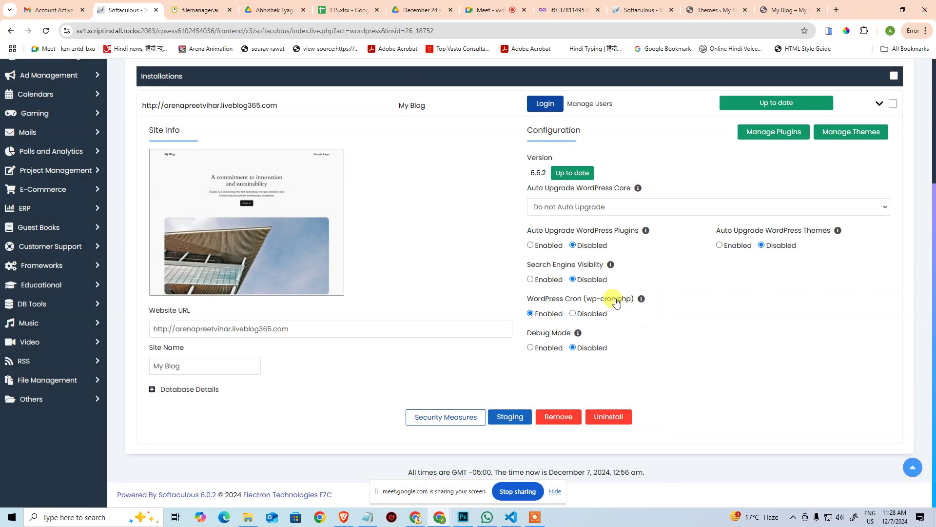
Step: Visit arenapreetvihar.liveblog365.com in a new browser tab to check the installed site
scroll(439, 147, up, 5)
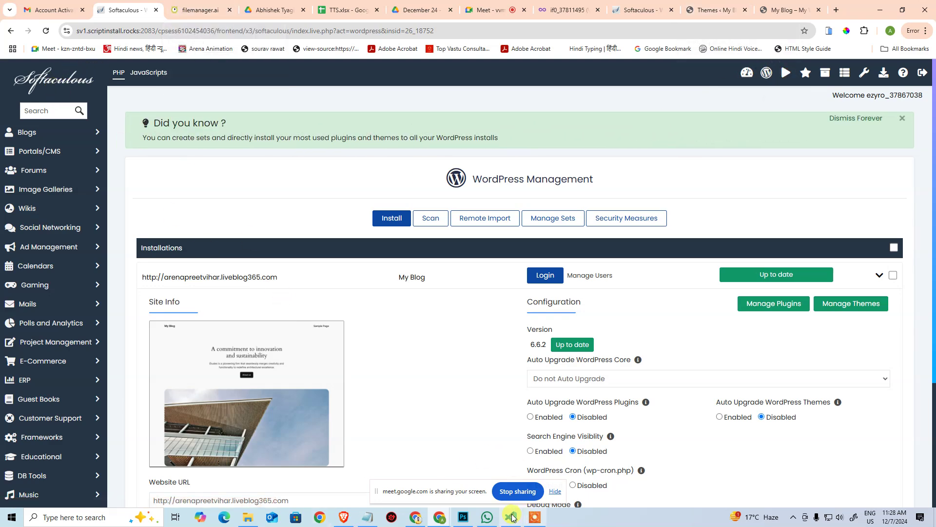
click(837, 10)
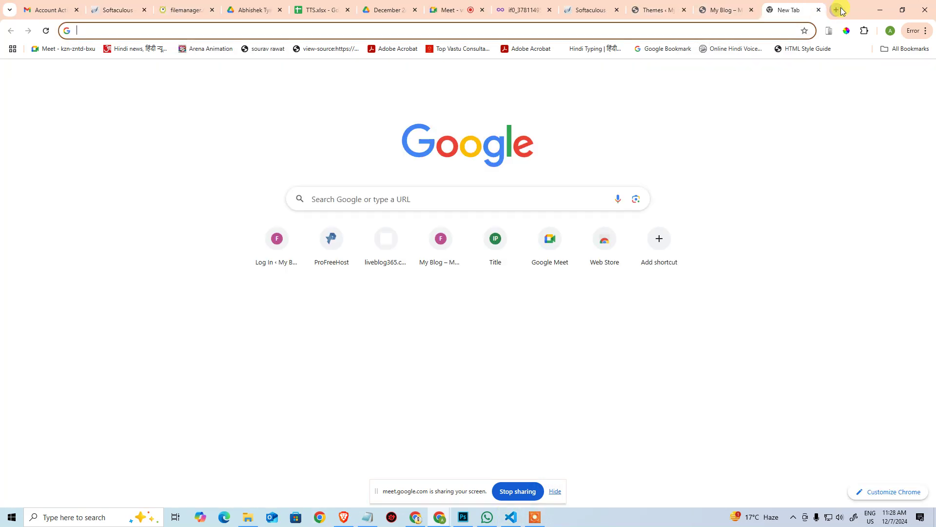
key(super+v)
click(149, 153)
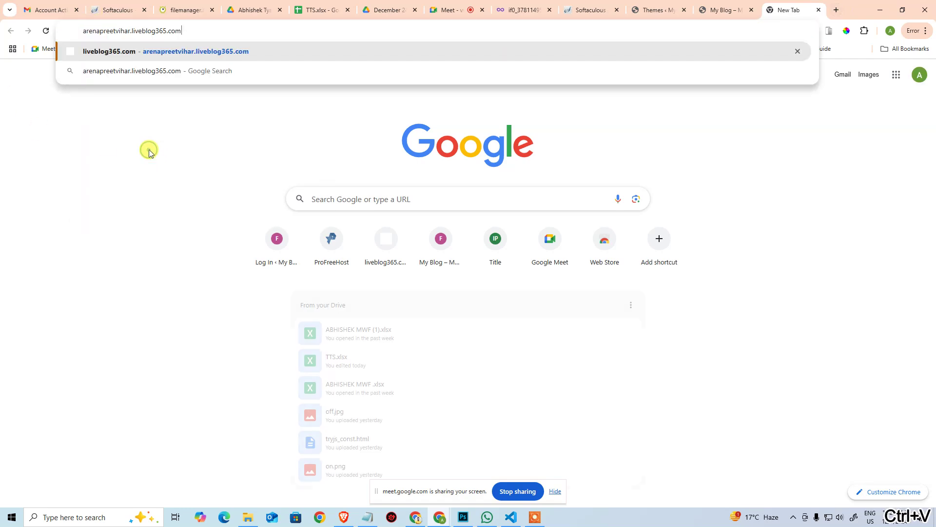
key(Return)
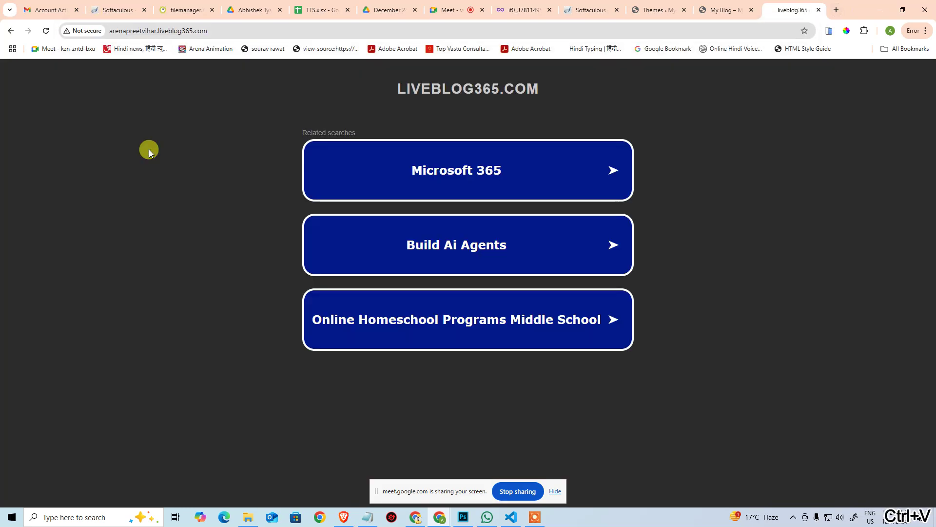
Step: Close the liveblog365 site tab, the file manager tab and both Softaculous tabs
key(ctrl+w)
click(146, 8)
key(ctrl+w)
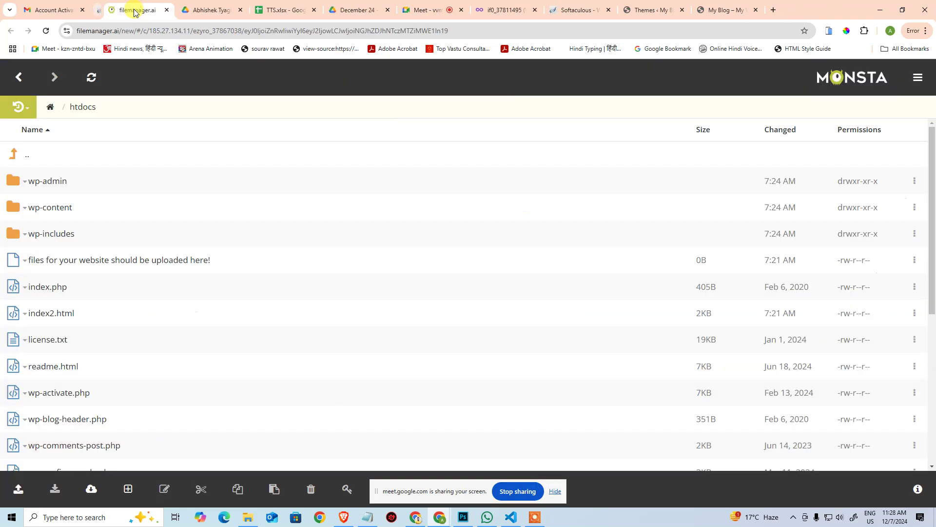
key(ctrl+w)
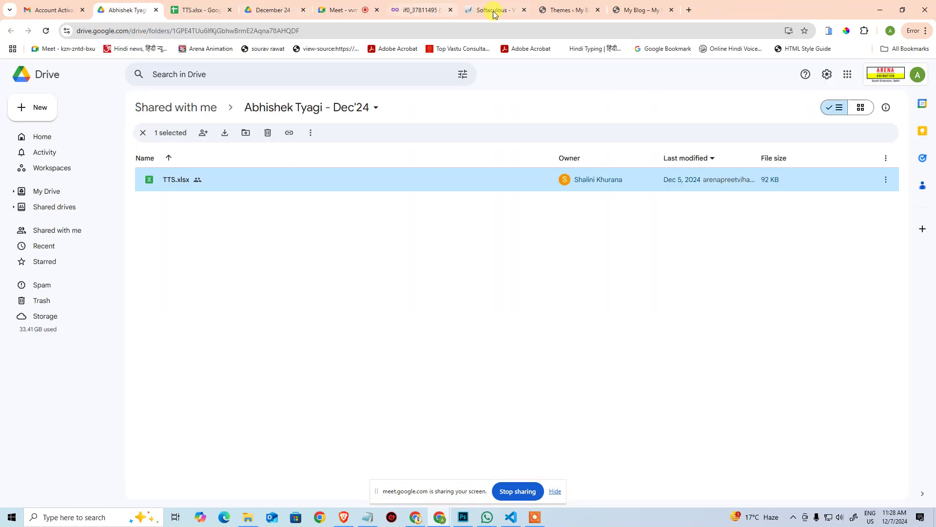
click(411, 10)
click(507, 5)
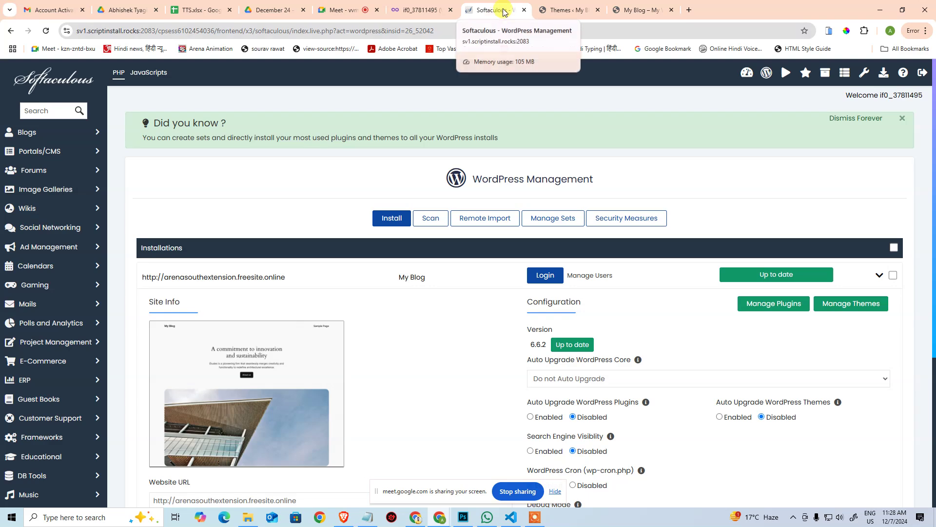
key(ctrl+w)
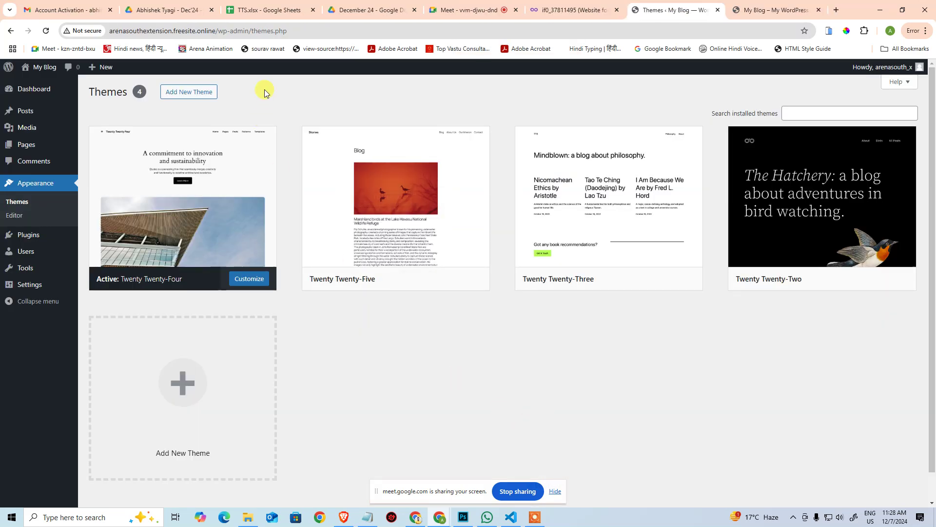
Step: Review the arenasouthextension.freesite.online hosting account, its installed WordPress themes and its live front page
mouse_move(68, 271)
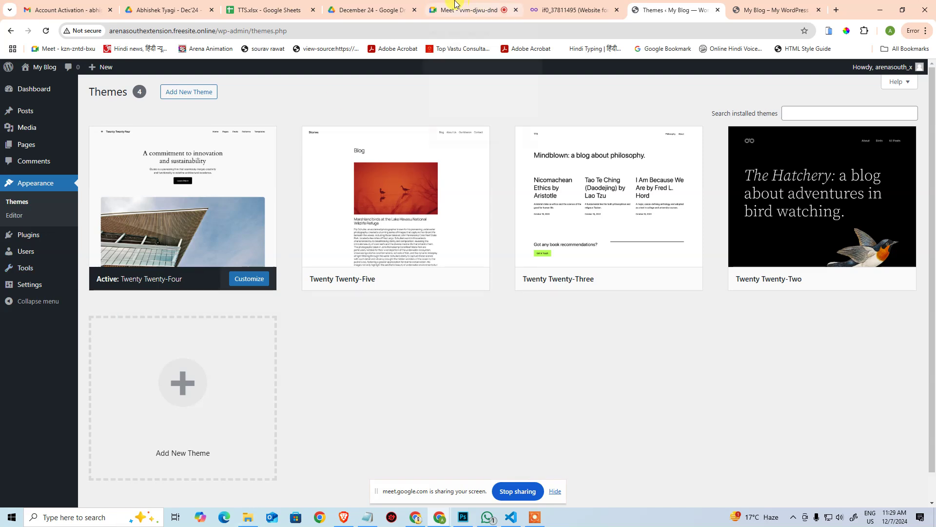
key(alt+Tab)
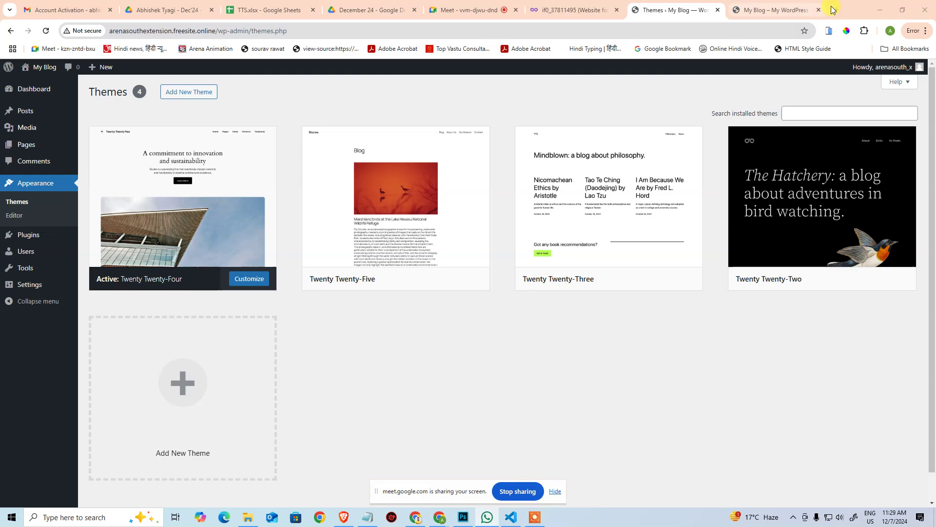
click(574, 14)
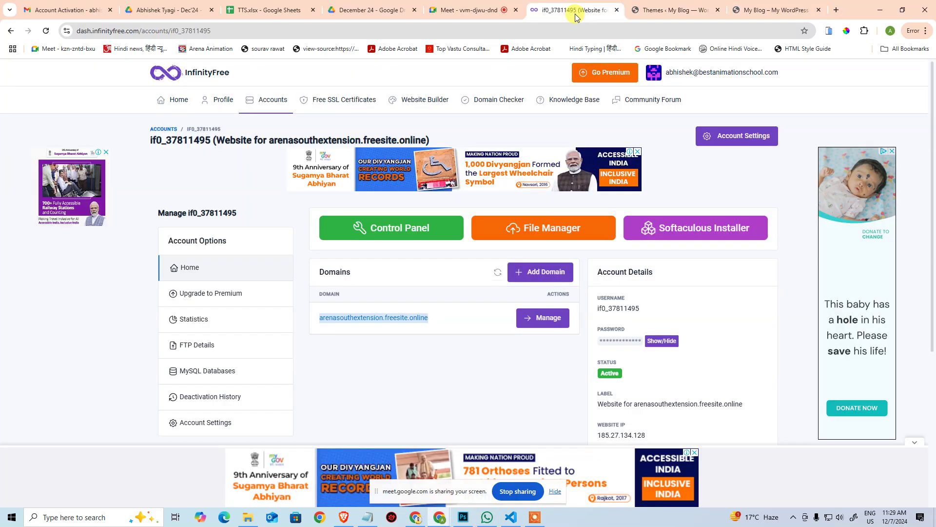
click(662, 12)
click(757, 8)
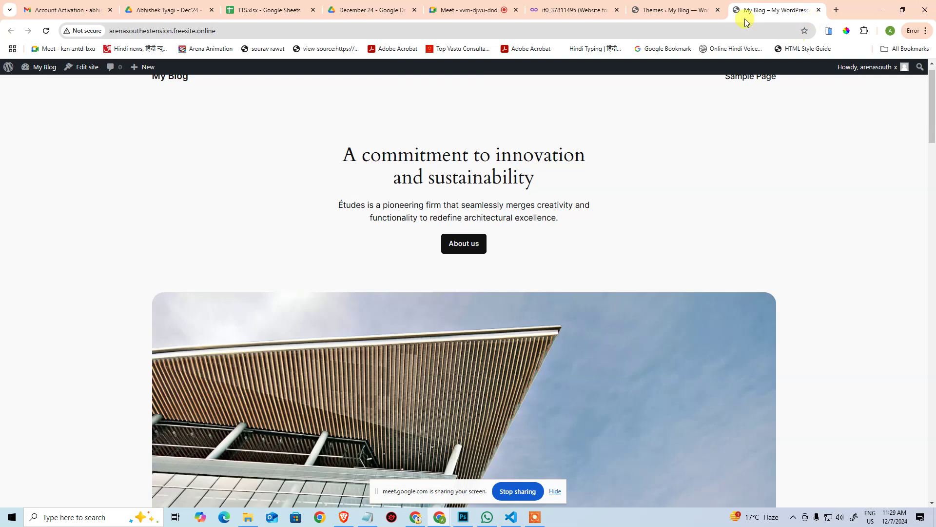
Step: Visit the elegantthemes.com home page in a new browser tab
click(837, 10)
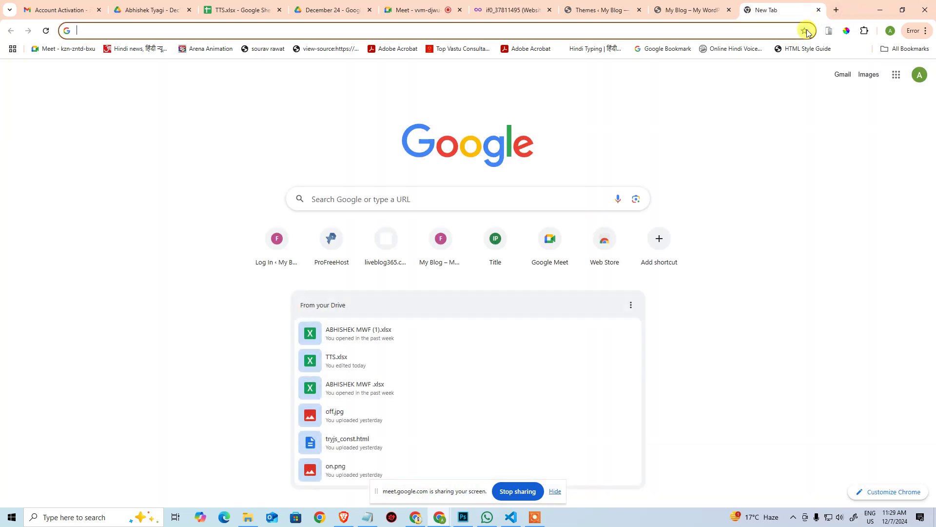
text(ele)
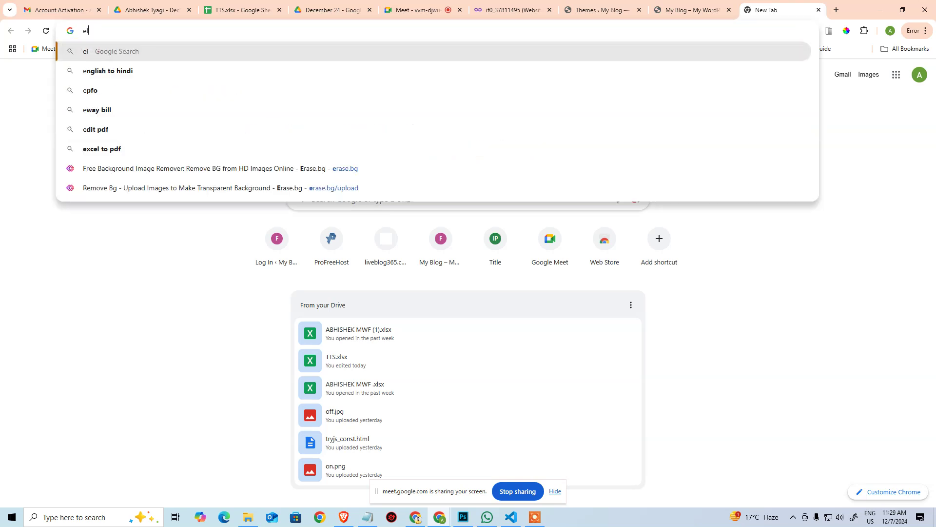
key(ctrl+shift+Left)
key(ctrl+shift+Left)
key(ctrl+shift+Left)
key(ctrl+shift+Left)
key(ctrl+shift+Left)
key(ctrl+shift+Left)
key(ctrl+shift+Left)
key(ctrl+shift+Left)
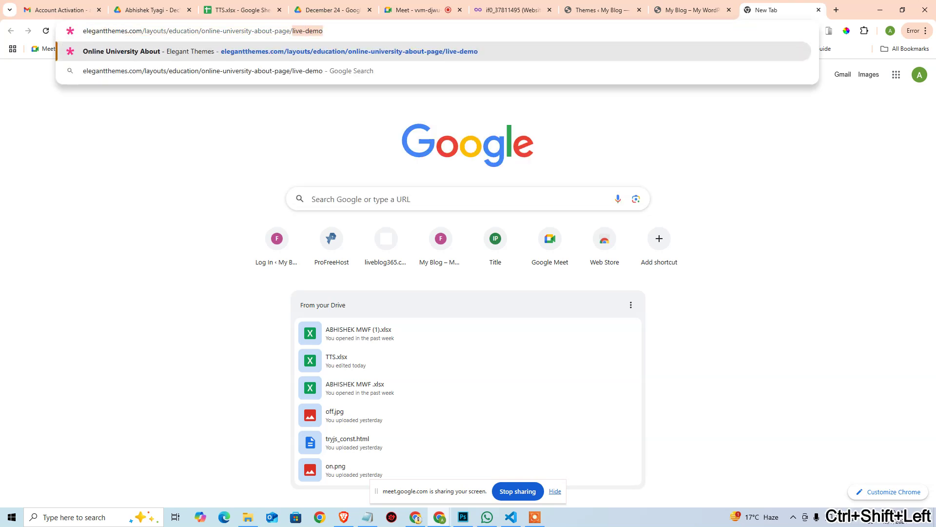
key(BackSpace)
key(Return)
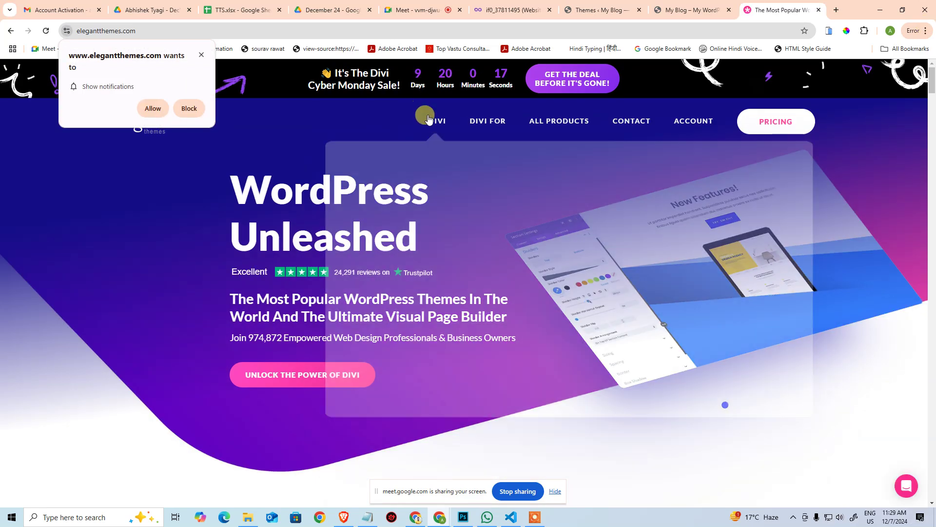
Step: Dismiss the Cyber Monday pop-up and open the Elegant Themes pricing page
mouse_move(432, 122)
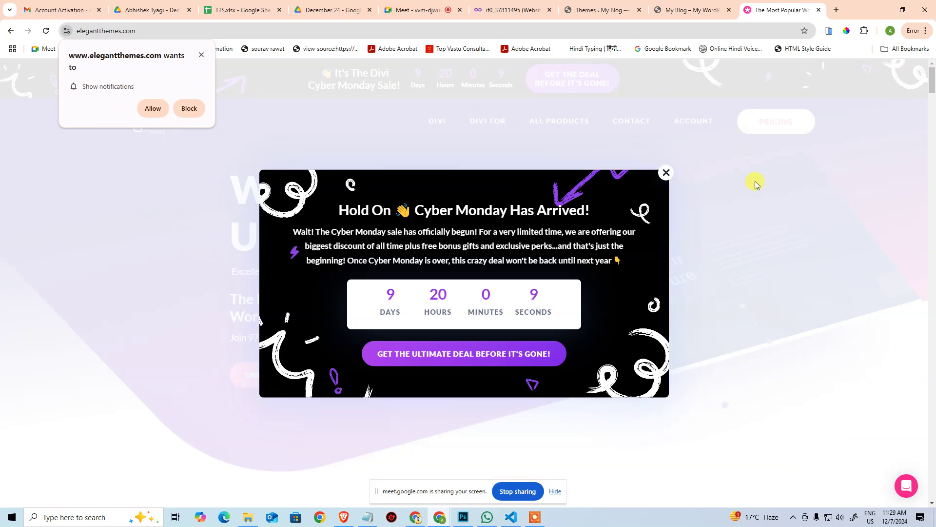
click(666, 173)
mouse_move(514, 121)
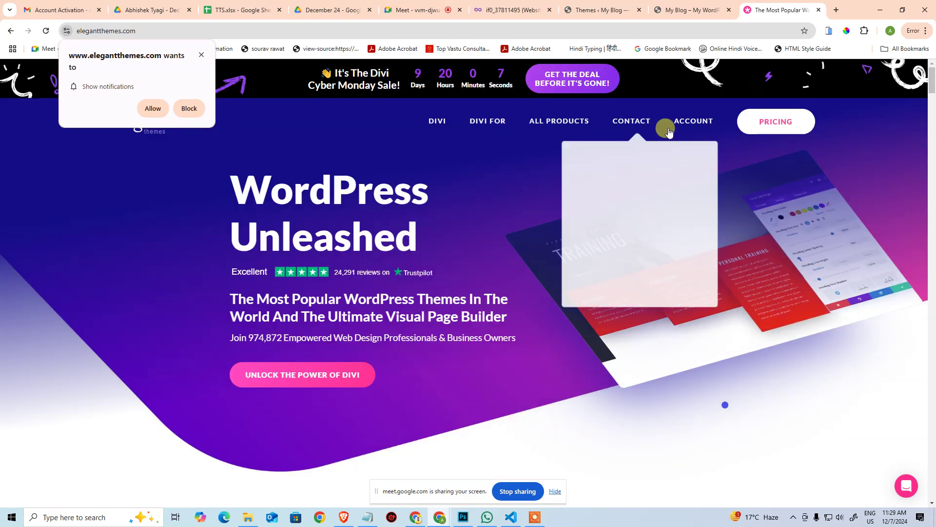
click(772, 121)
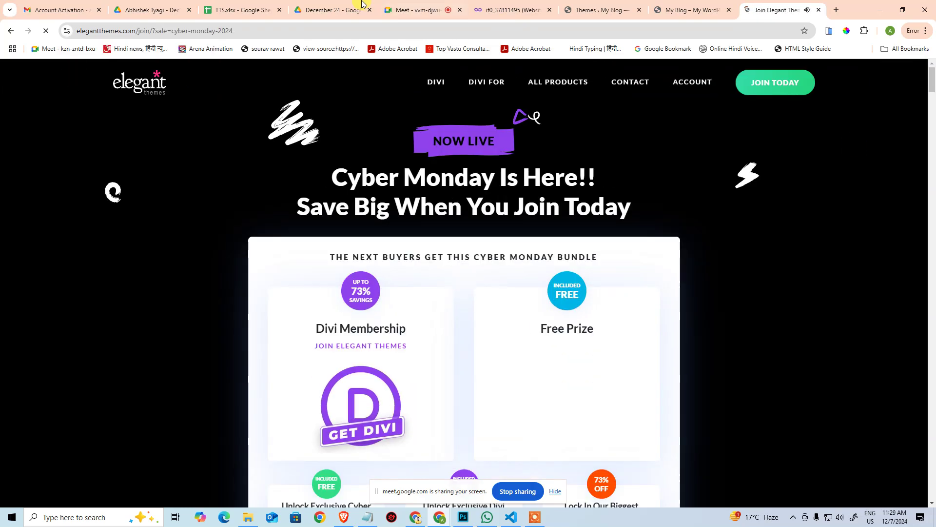
click(413, 9)
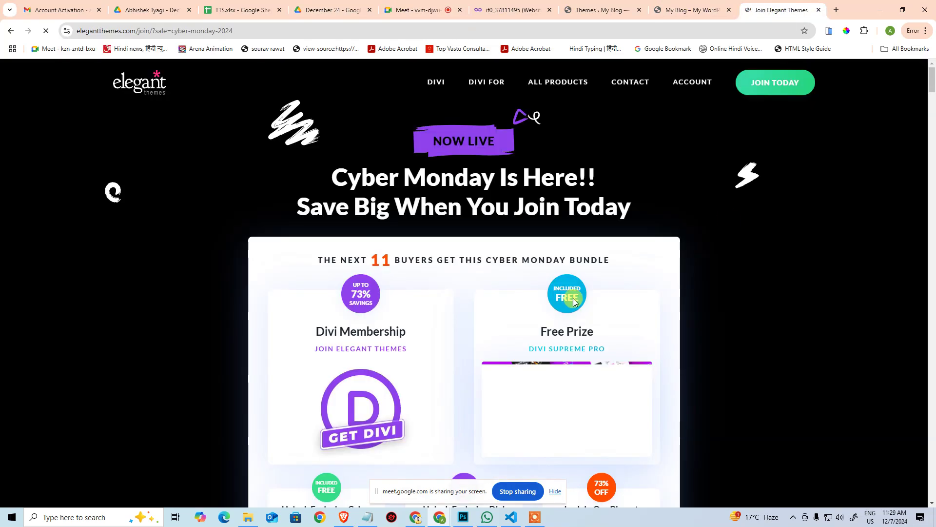
Step: Examine the Cyber Monday bundle and the yearly prices of the Divi and Divi Pro plans
scroll(625, 293, down, 4)
scroll(616, 306, up, 3)
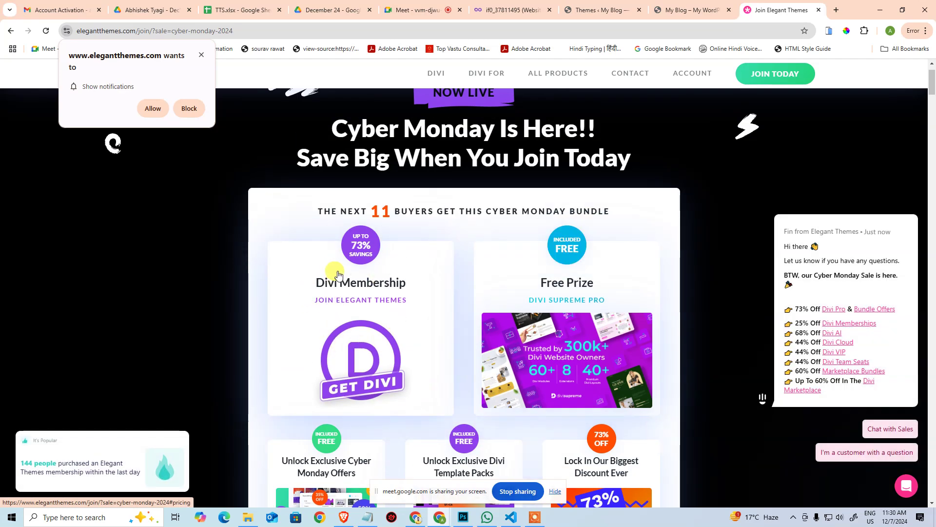
scroll(536, 234, down, 1)
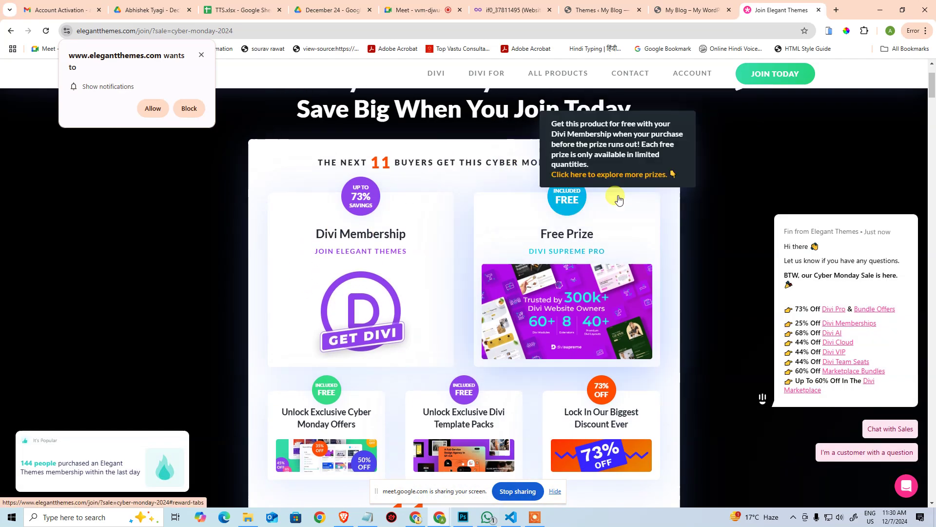
scroll(538, 209, down, 9)
scroll(539, 224, down, 10)
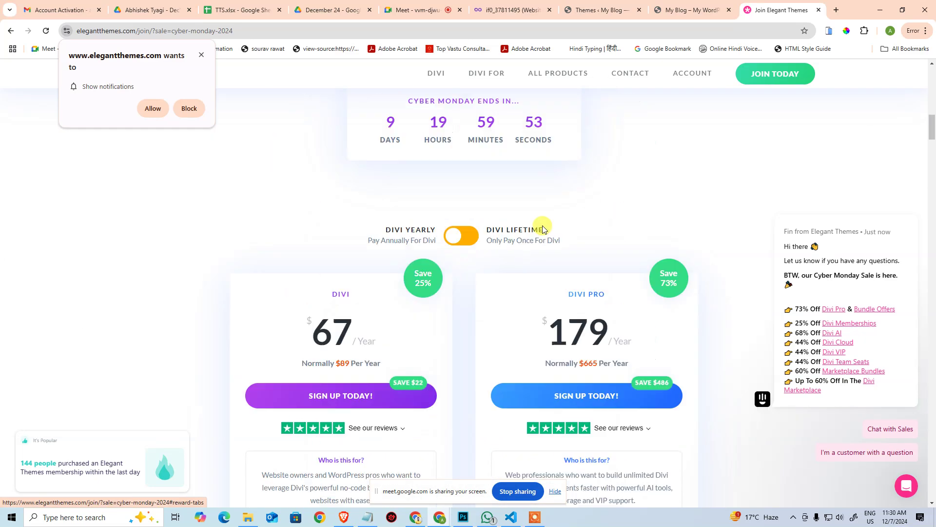
scroll(551, 222, up, 3)
scroll(649, 239, down, 3)
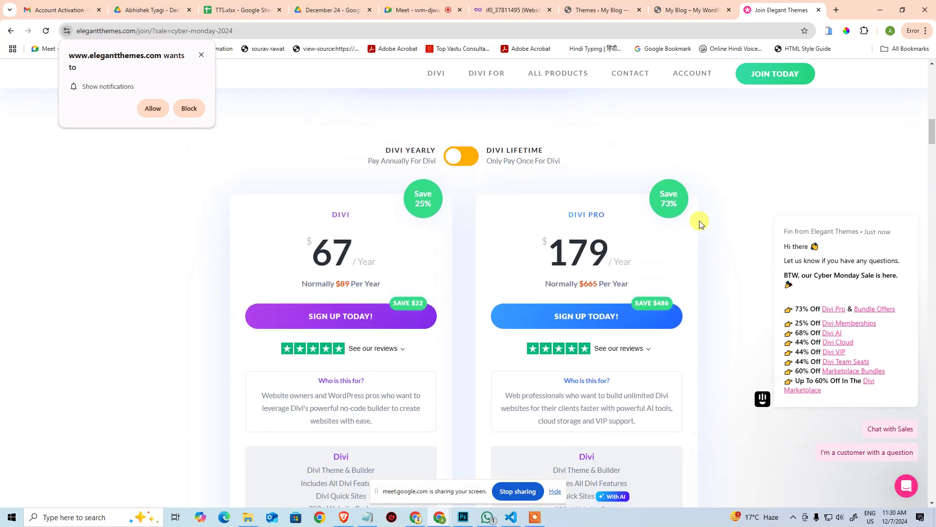
scroll(358, 220, up, 1)
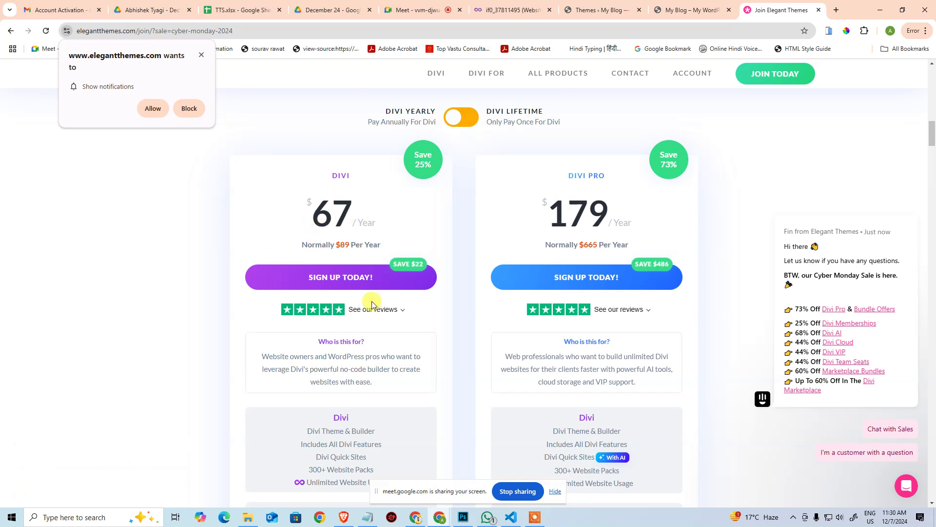
drag(326, 243, 362, 206)
click(642, 202)
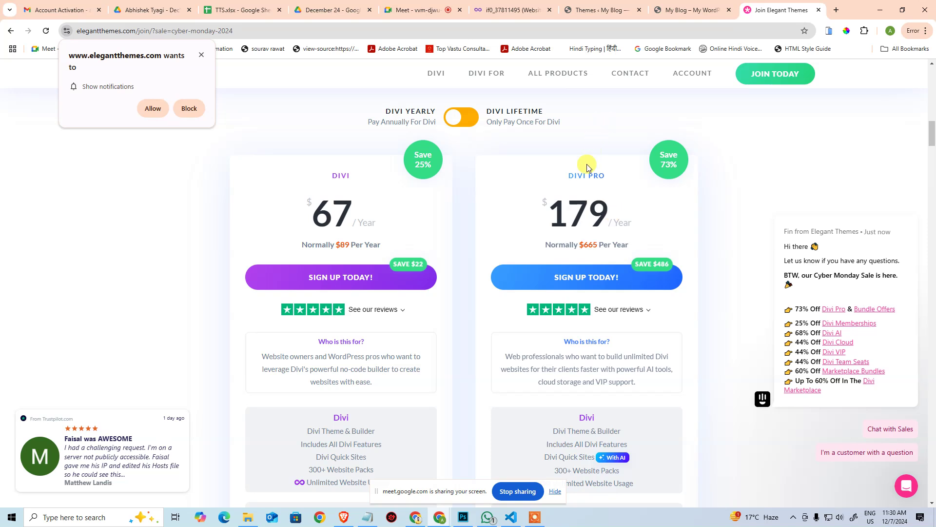
Step: Switch the pricing to Divi Lifetime and compare the two lifetime plans' prices and included features
click(468, 123)
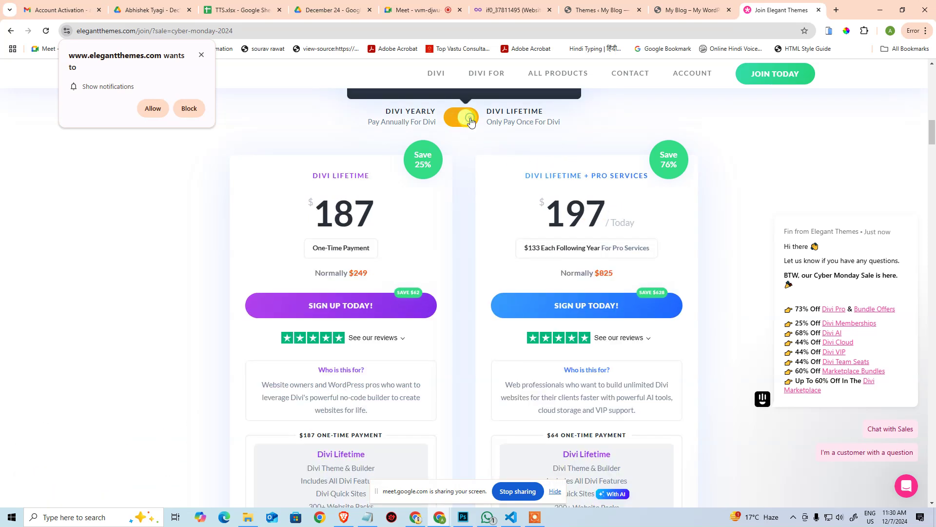
drag(307, 223, 409, 225)
click(410, 224)
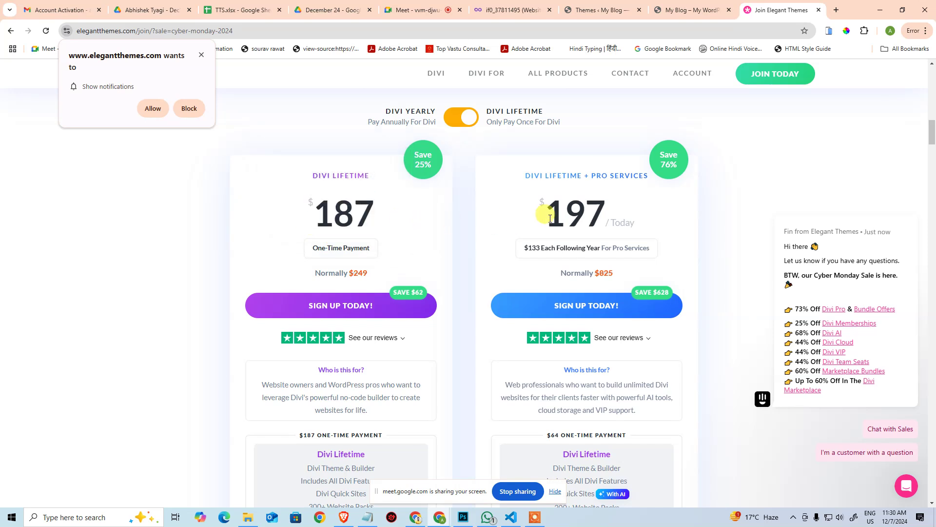
drag(541, 217, 621, 215)
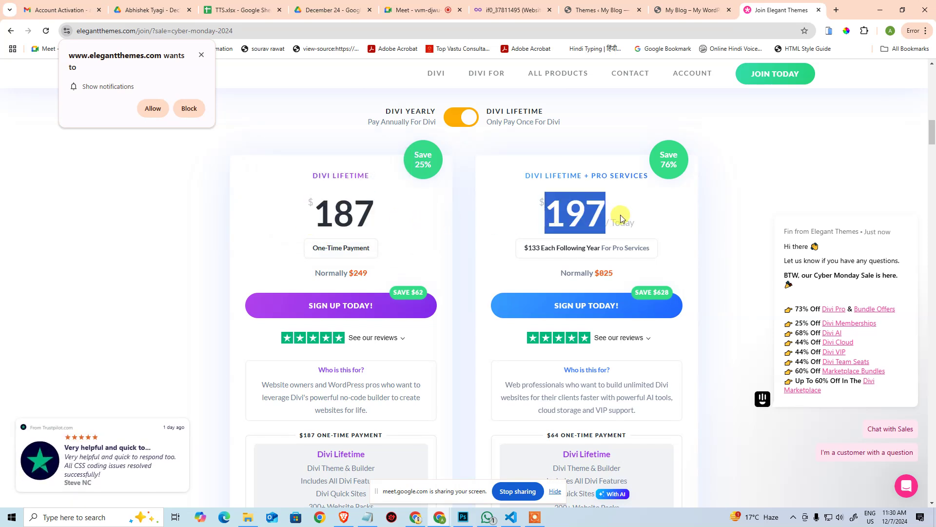
click(621, 218)
drag(314, 203, 375, 204)
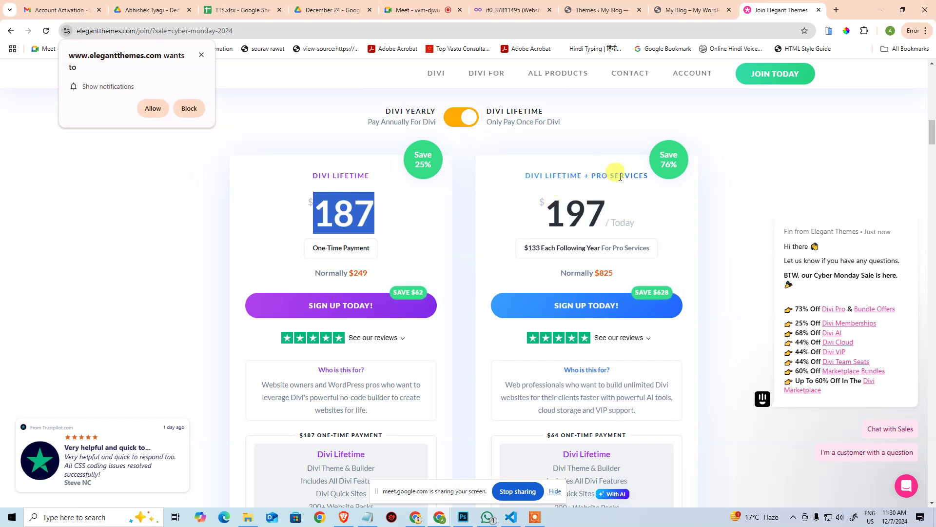
drag(541, 209, 627, 210)
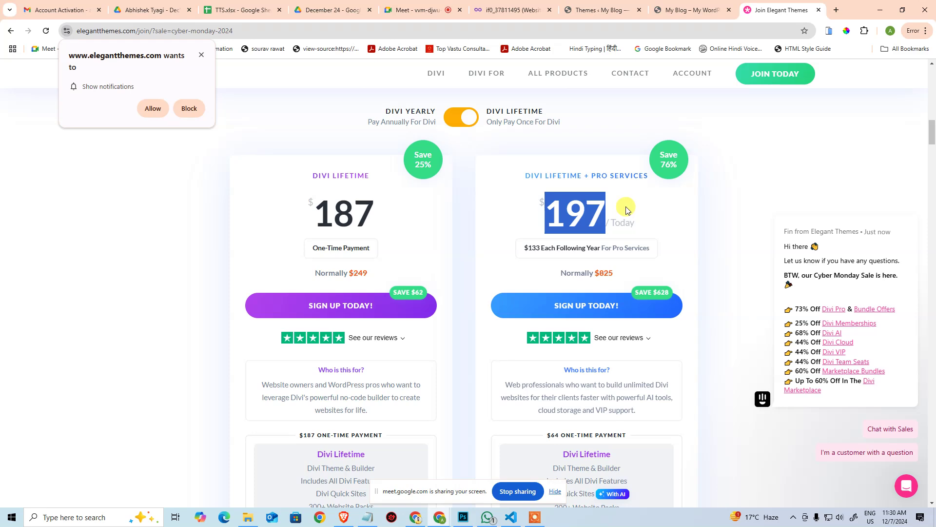
scroll(621, 288, down, 5)
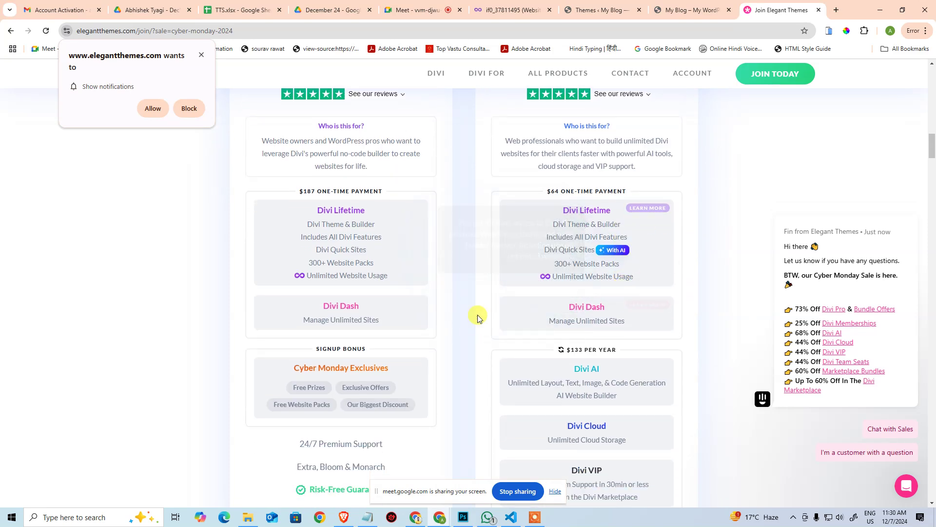
mouse_move(357, 275)
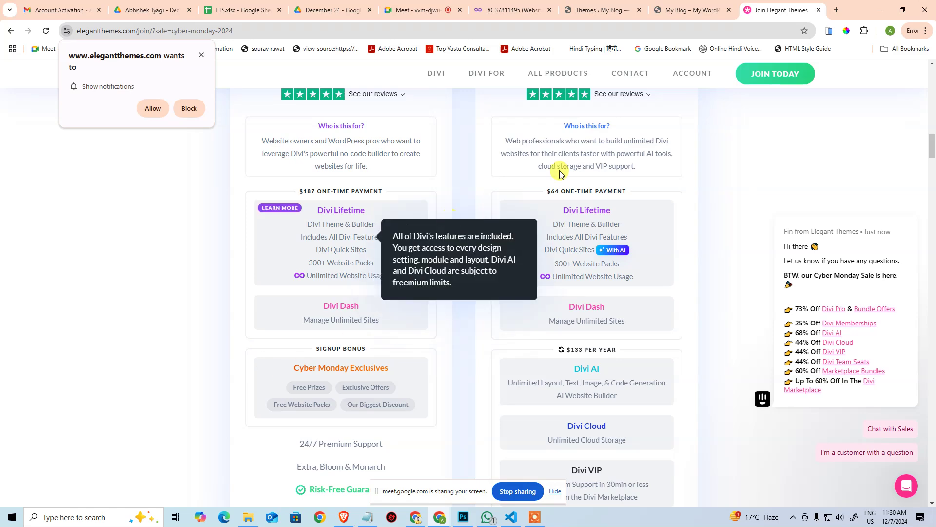
scroll(629, 146, up, 2)
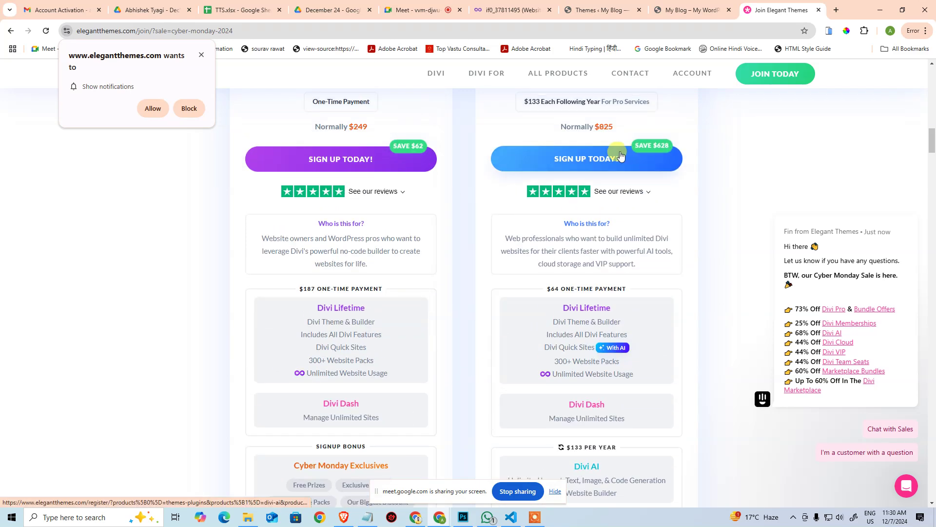
scroll(657, 246, up, 4)
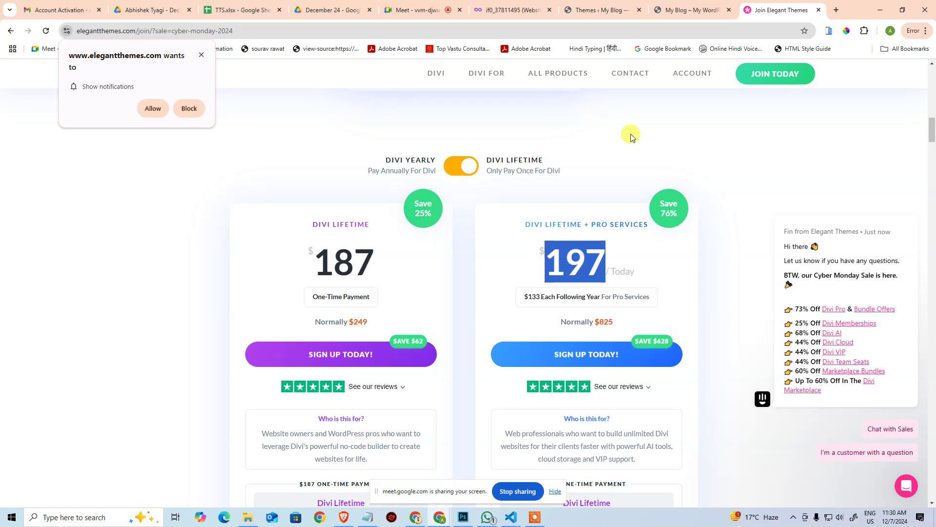
Step: Search for "197usd in inr" in a new browser tab to convert the Divi Lifetime + Pro Services price to rupees
click(837, 11)
text(197)
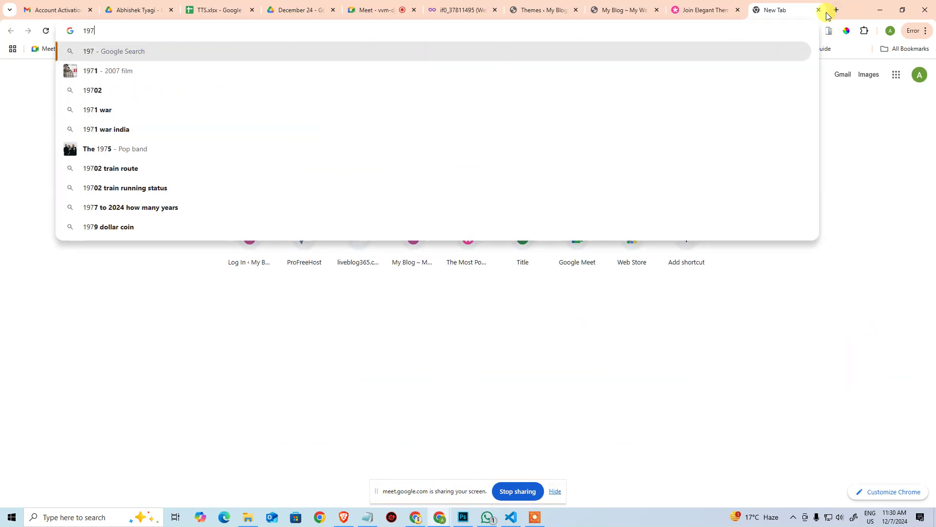
text(usd )
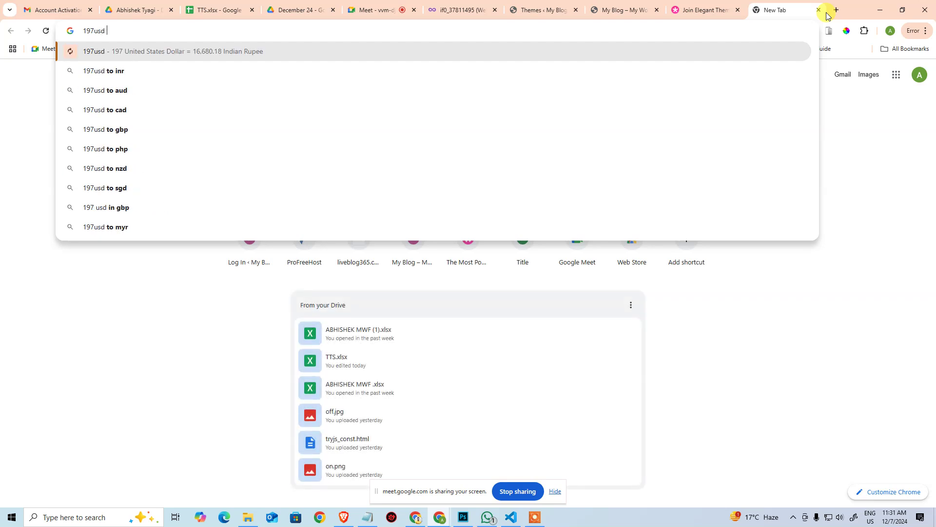
text(in inr)
key(Return)
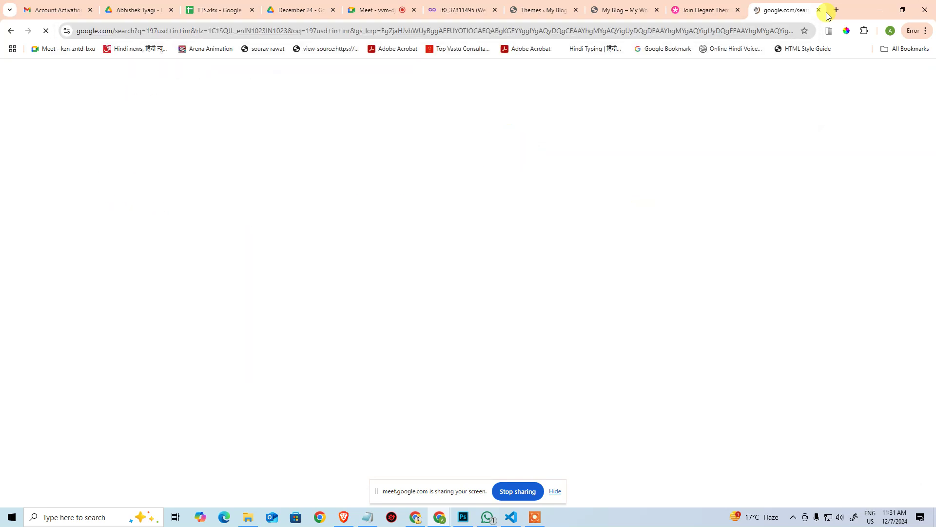
triple_click(268, 171)
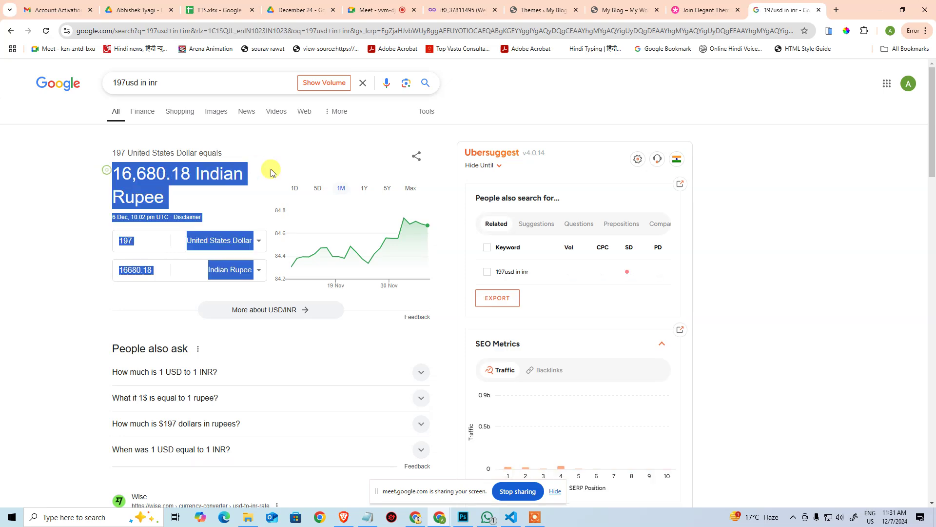
click(259, 176)
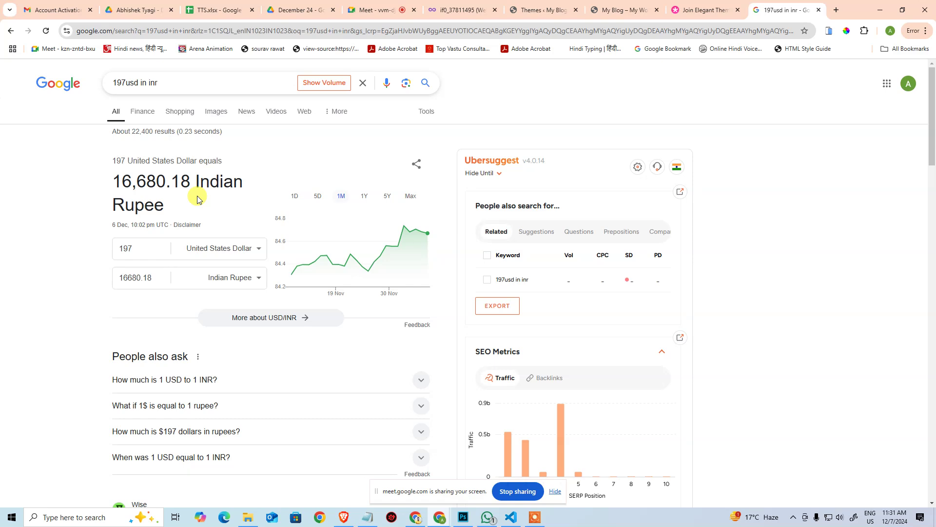
Step: Return to the Elegant Themes pricing page and examine the remaining plan details and the risk-free guarantee section
click(709, 10)
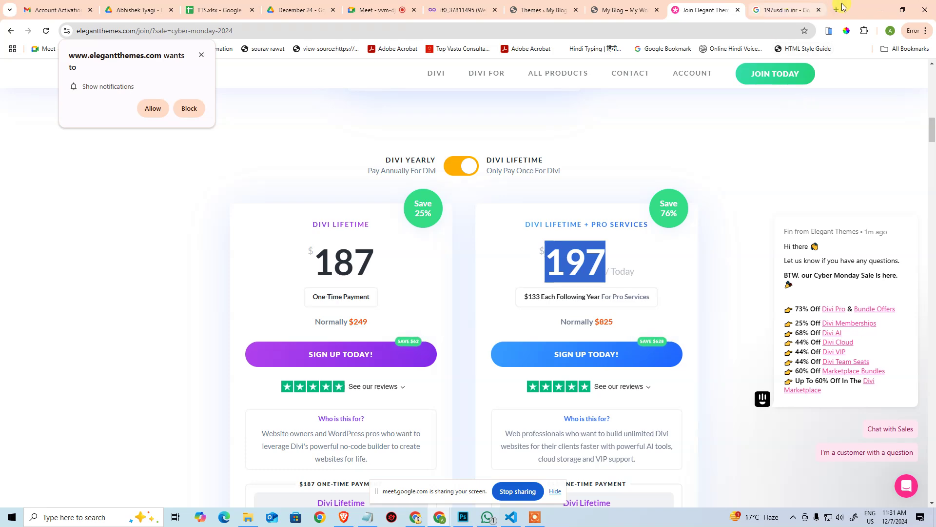
scroll(708, 310, down, 5)
scroll(708, 310, down, 14)
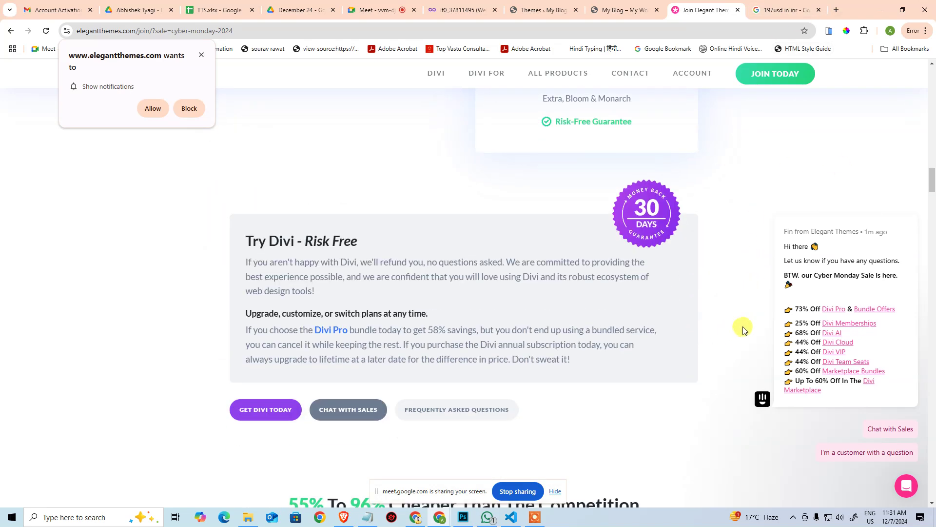
scroll(678, 298, up, 20)
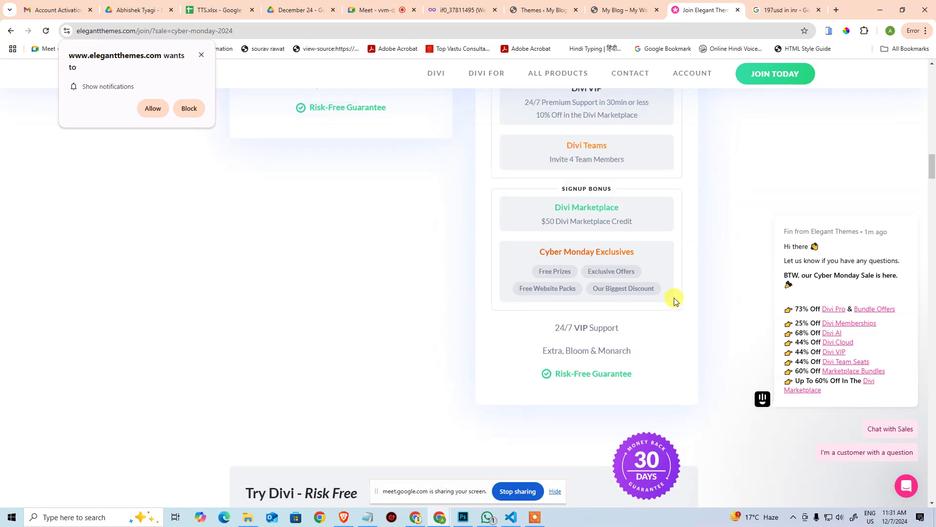
scroll(672, 300, up, 15)
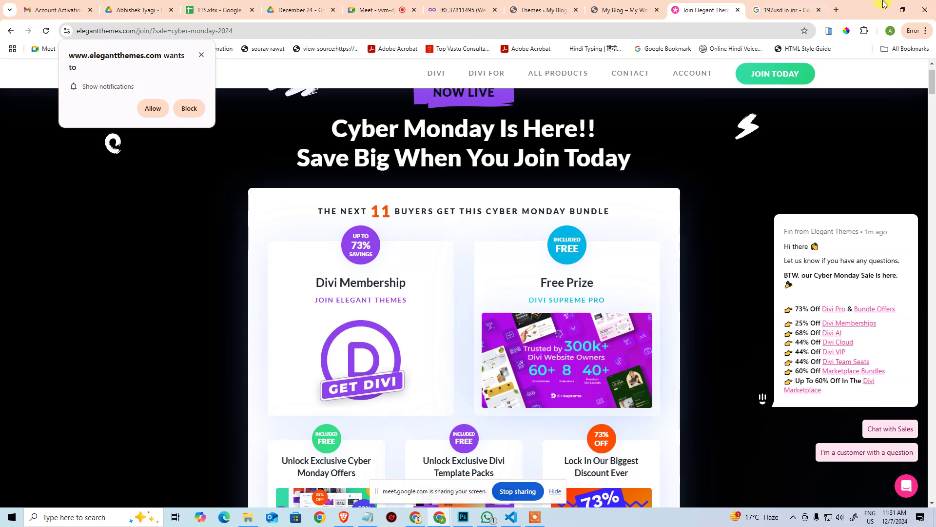
Step: Close the currency conversion search tab and the Elegant Themes tab
middle_click(786, 9)
middle_click(781, 7)
middle_click(781, 6)
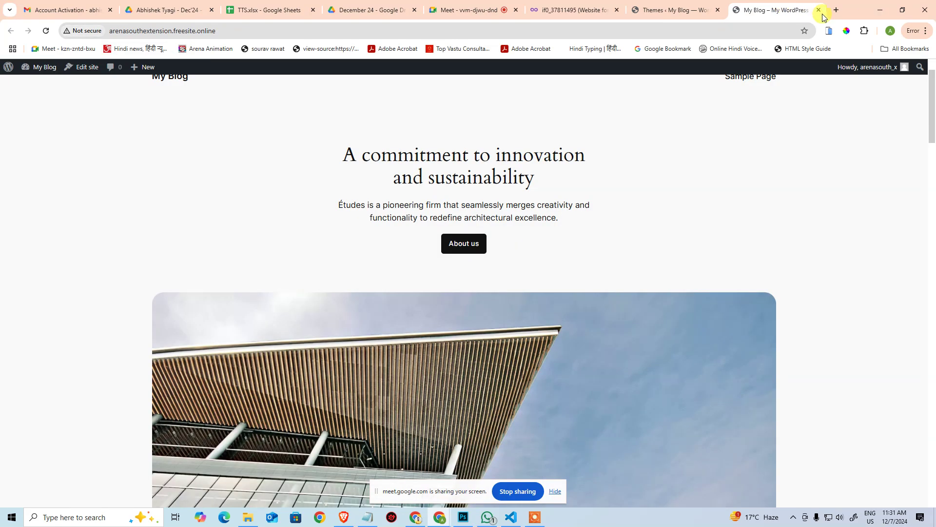
Step: Search for "shineads" in a new browser tab, open the shineads.in home page and decline its update notifications
click(836, 9)
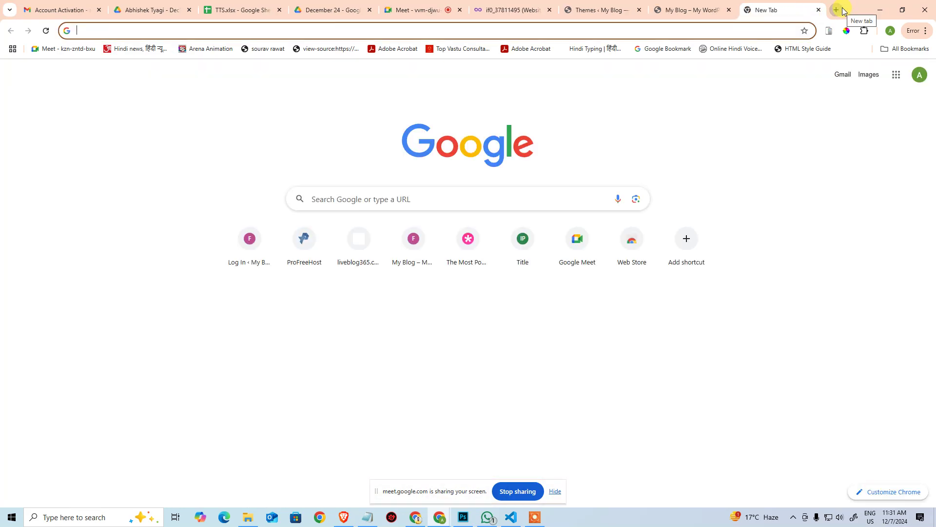
text(shineads)
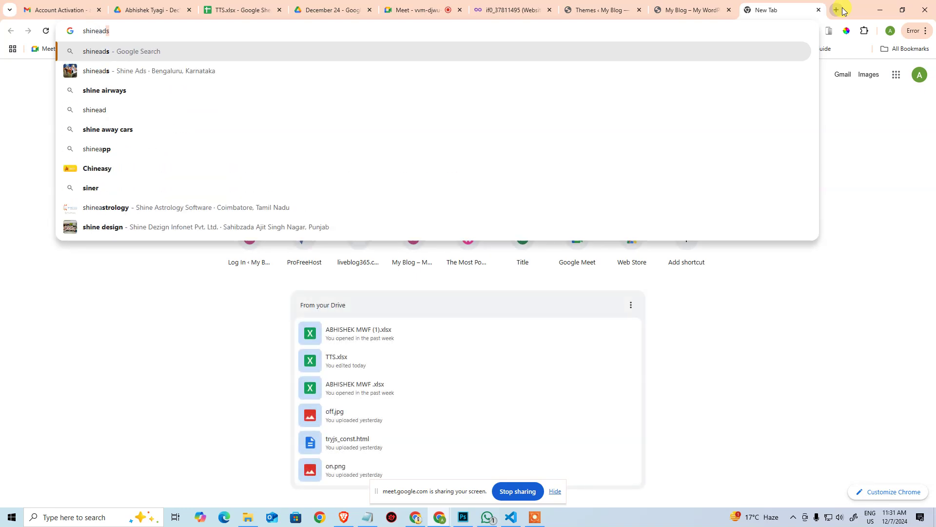
key(Return)
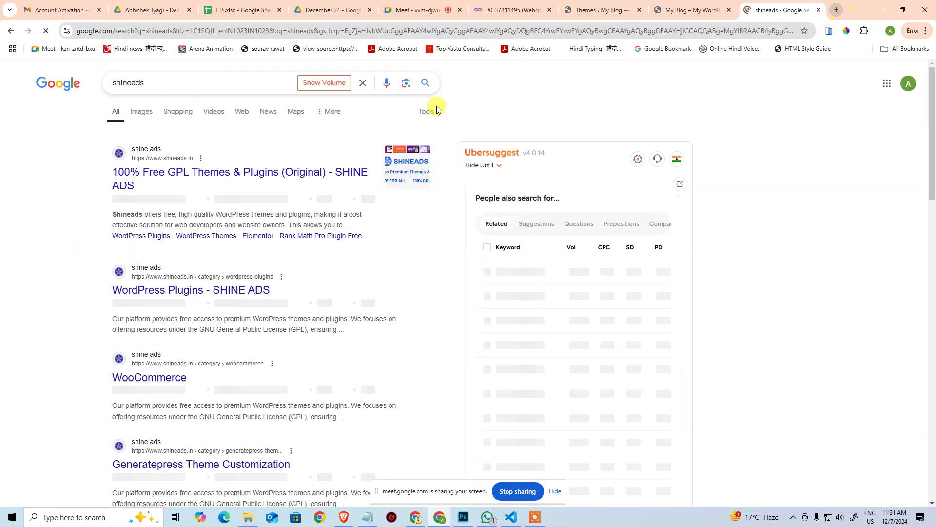
click(163, 188)
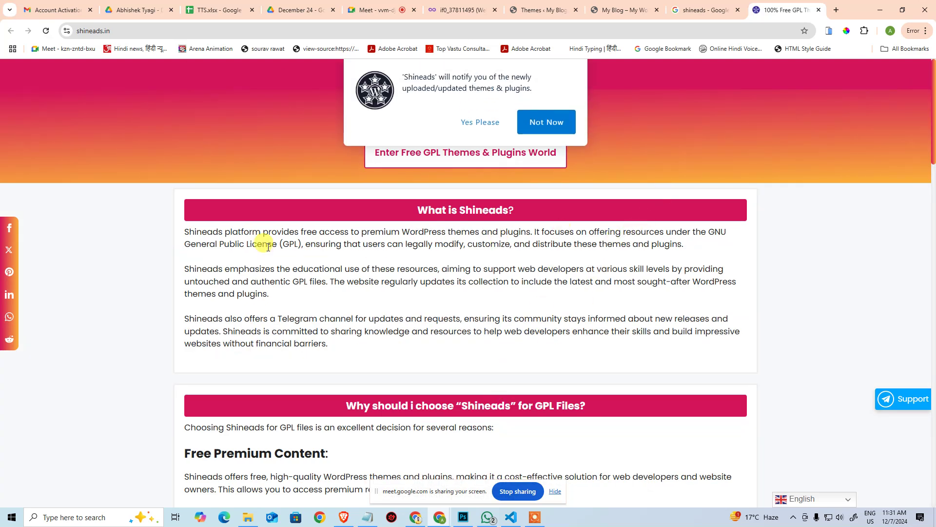
click(539, 122)
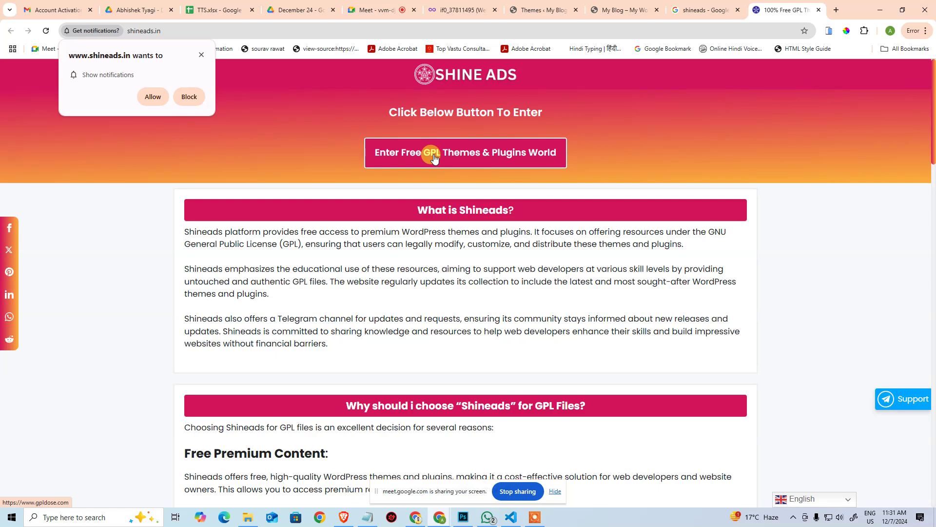
Step: Look through the Shineads home page sections on its benefits, file safety and the GNU GPL license
scroll(522, 177, down, 5)
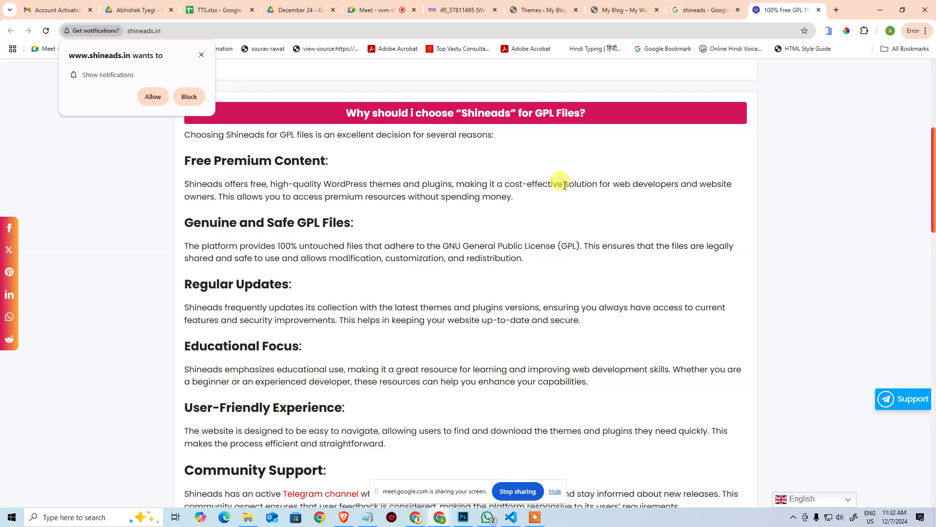
scroll(564, 186, down, 15)
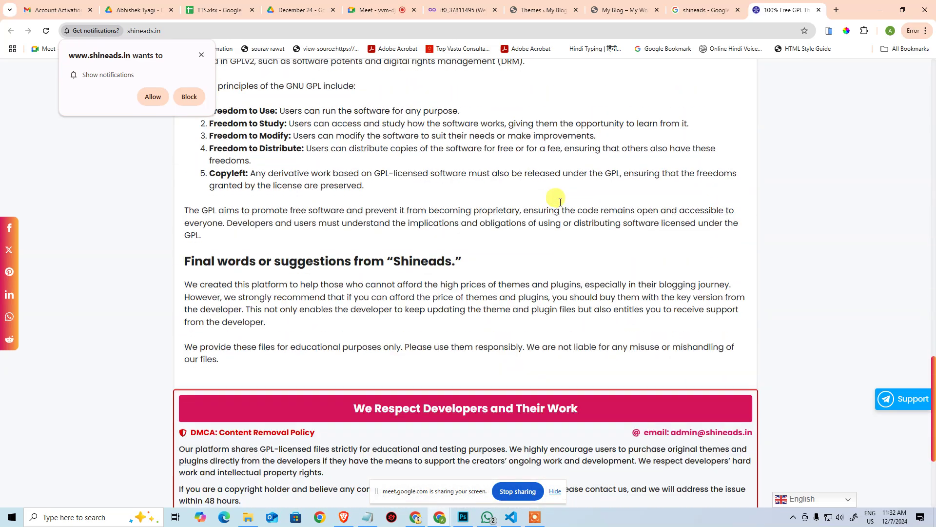
scroll(560, 202, down, 5)
scroll(637, 239, up, 11)
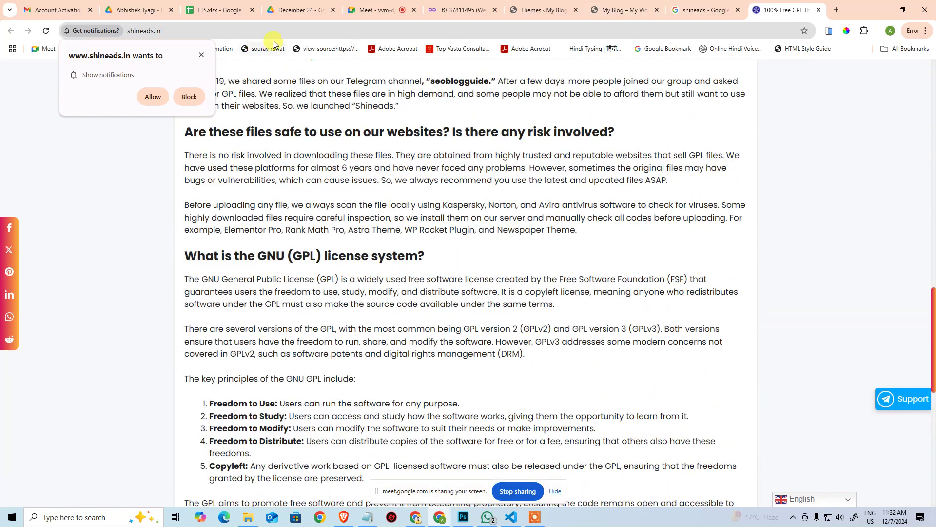
click(349, 37)
click(363, 35)
key(BackSpace)
key(BackSpace)
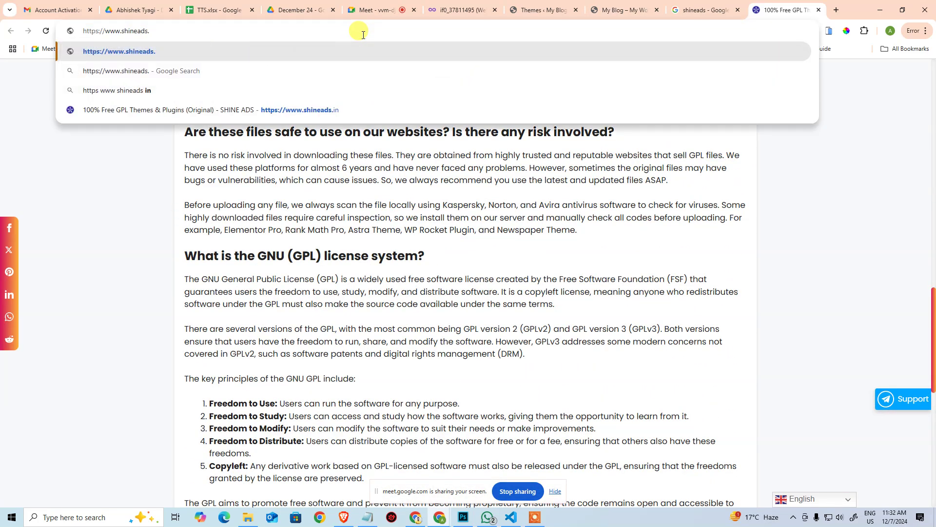
text(org)
key(Return)
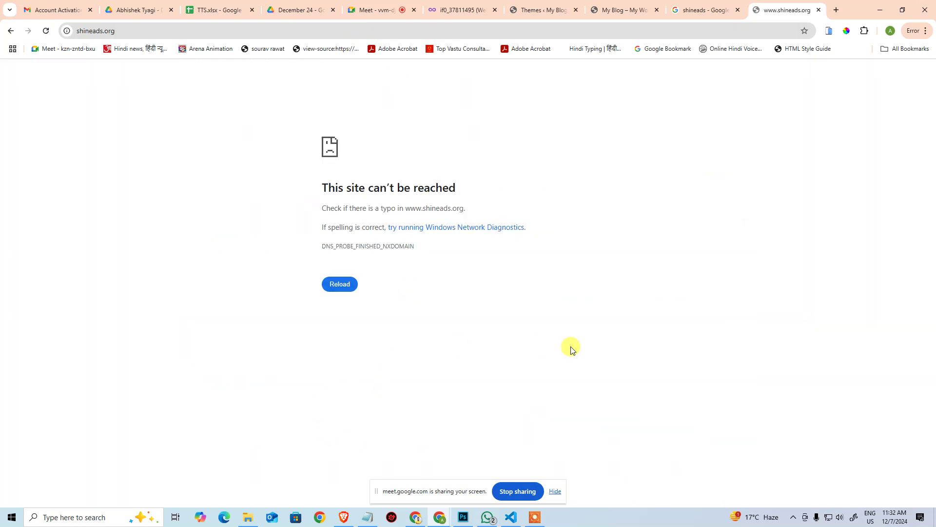
Step: Replace the address with a new web search for "shineads"
click(146, 32)
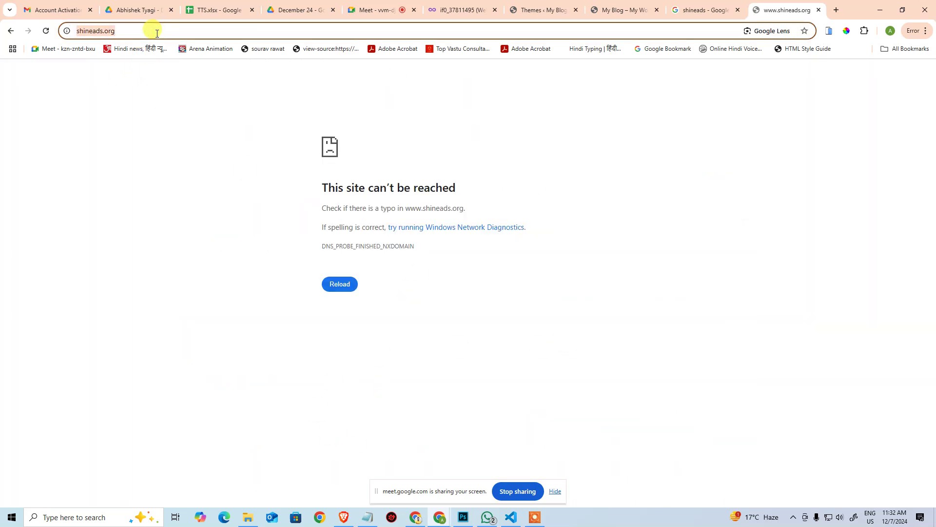
key(ctrl+a)
text(shin)
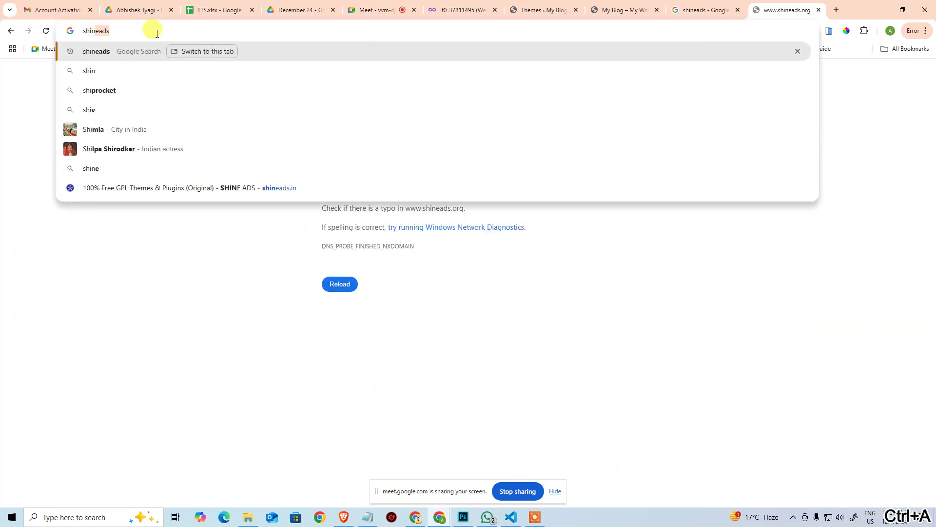
text(eads)
key(Return)
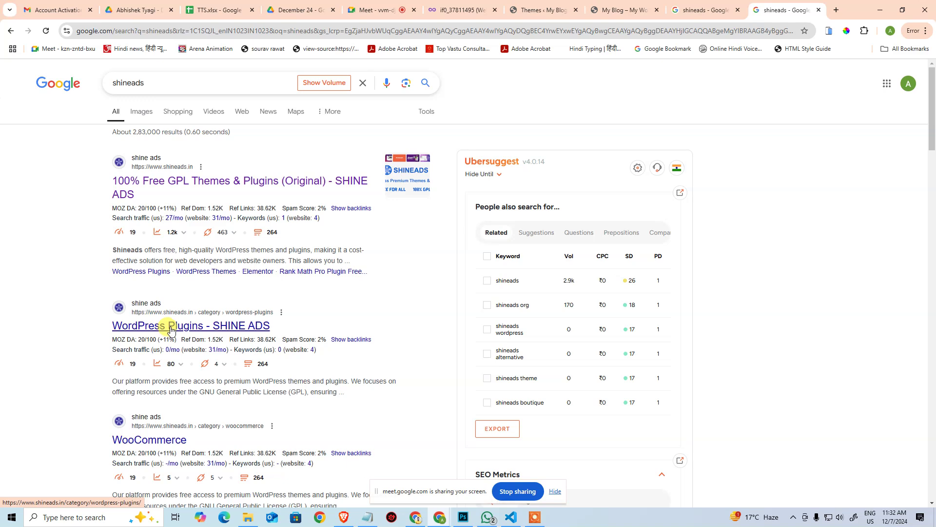
Step: Open the main shineads.in search result and enter its Free GPL Themes & Plugins World
scroll(166, 336, down, 2)
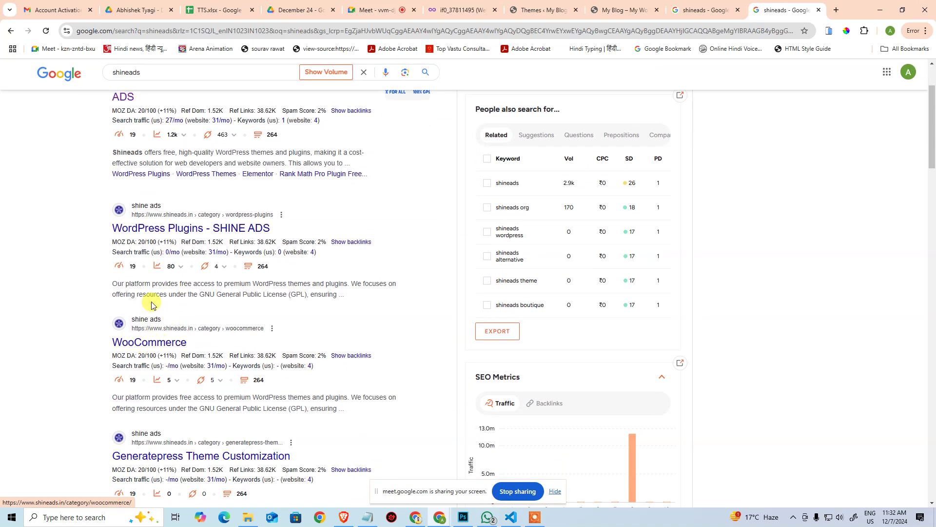
scroll(129, 156, up, 2)
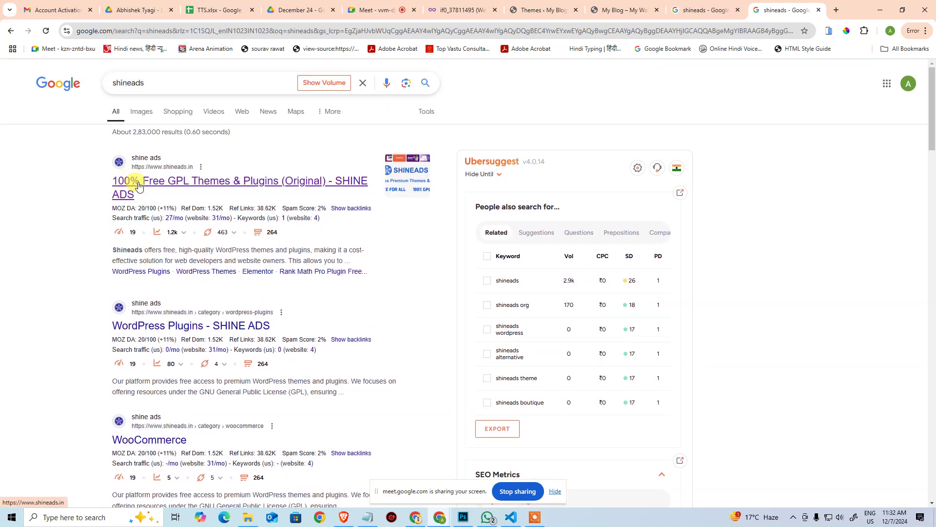
click(138, 186)
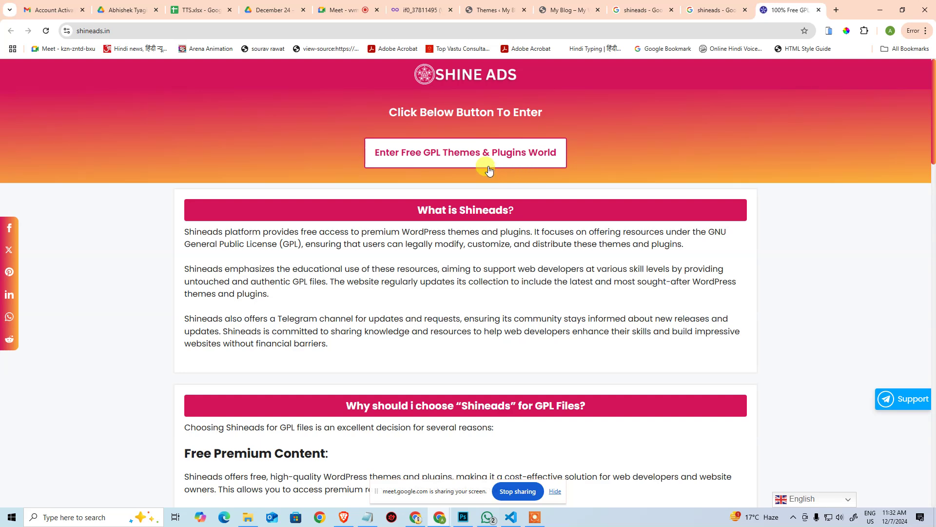
click(489, 170)
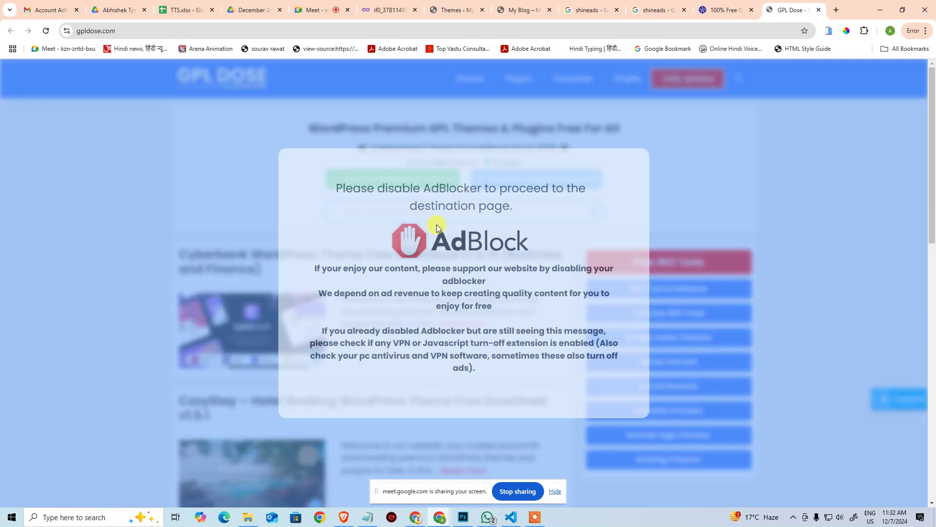
Step: Pause the AdBlock extension on gpldose.com and reload the page
click(864, 30)
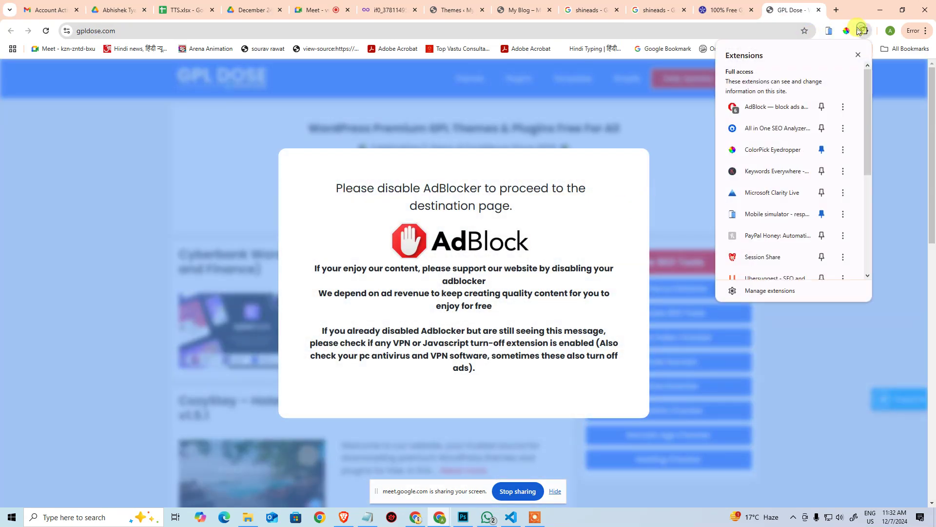
click(844, 108)
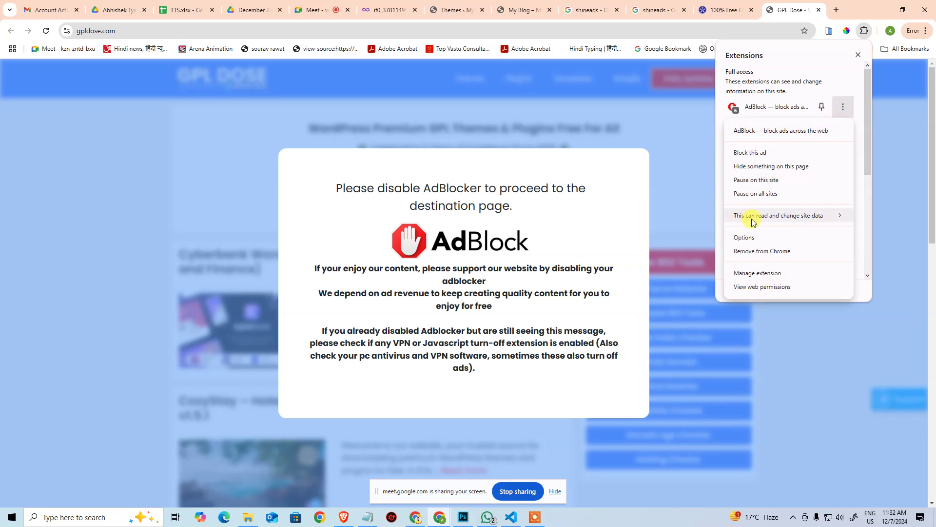
click(807, 180)
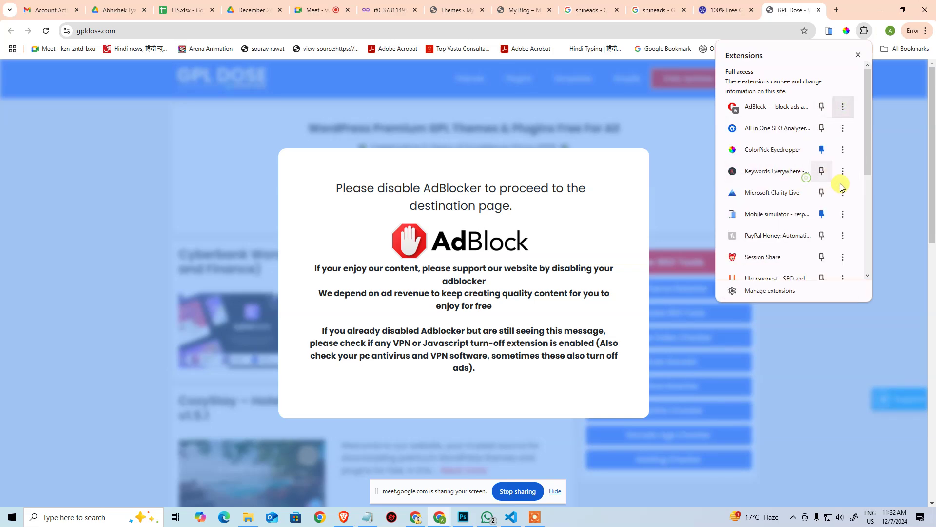
click(811, 372)
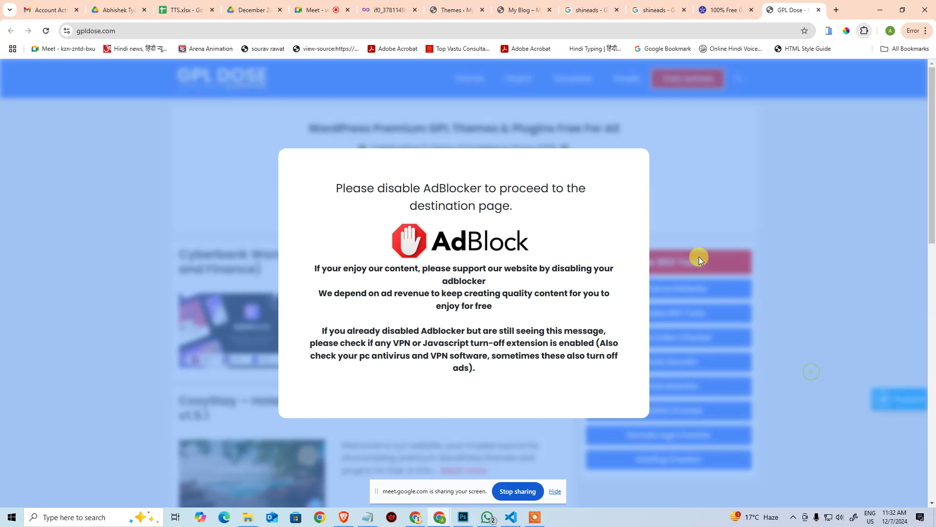
click(633, 25)
key(Return)
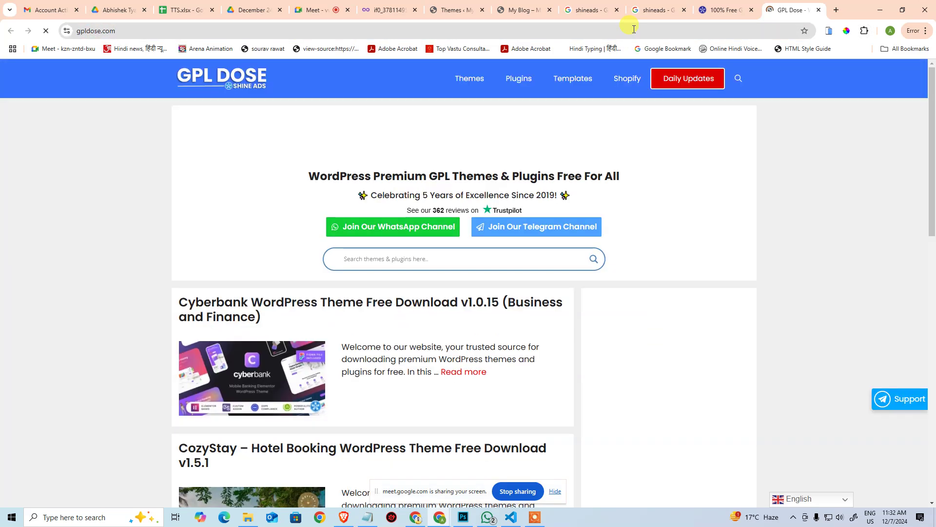
Step: Search GPL Dose for "divi" and open the "Divi Theme Free Download With Divi Theme API Key v4.27.4" entry
text(divi)
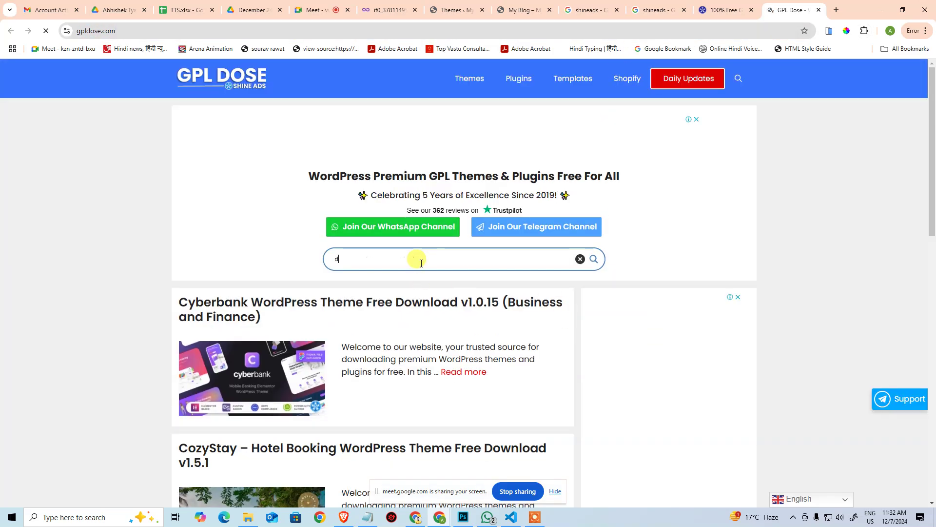
click(595, 259)
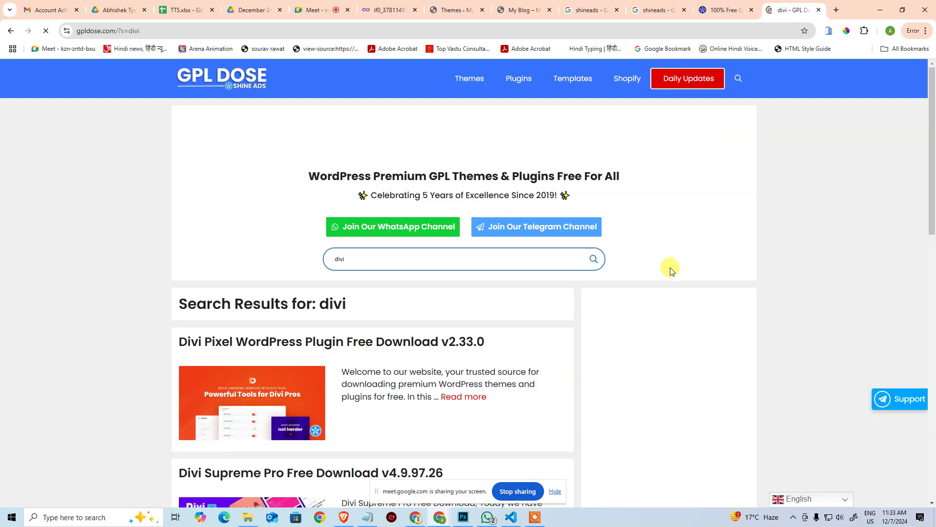
scroll(656, 324, down, 2)
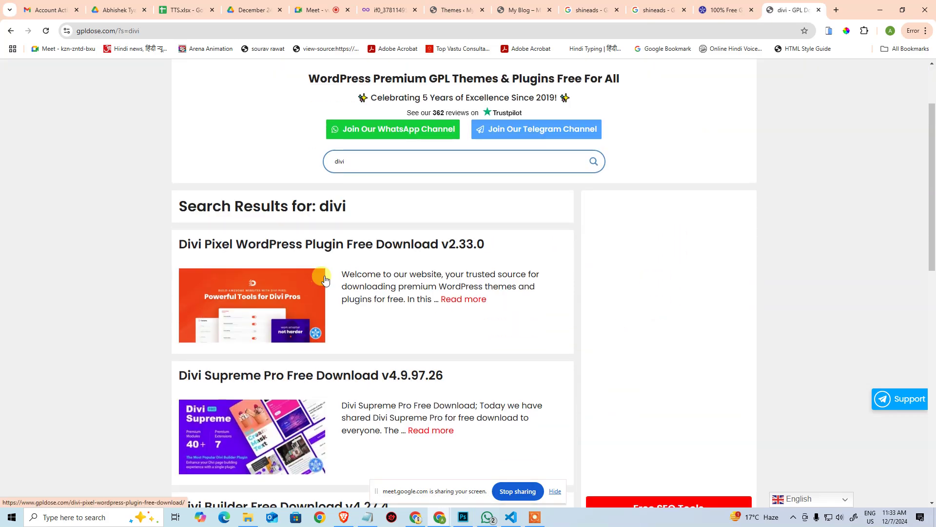
scroll(512, 291, down, 1)
scroll(511, 288, down, 2)
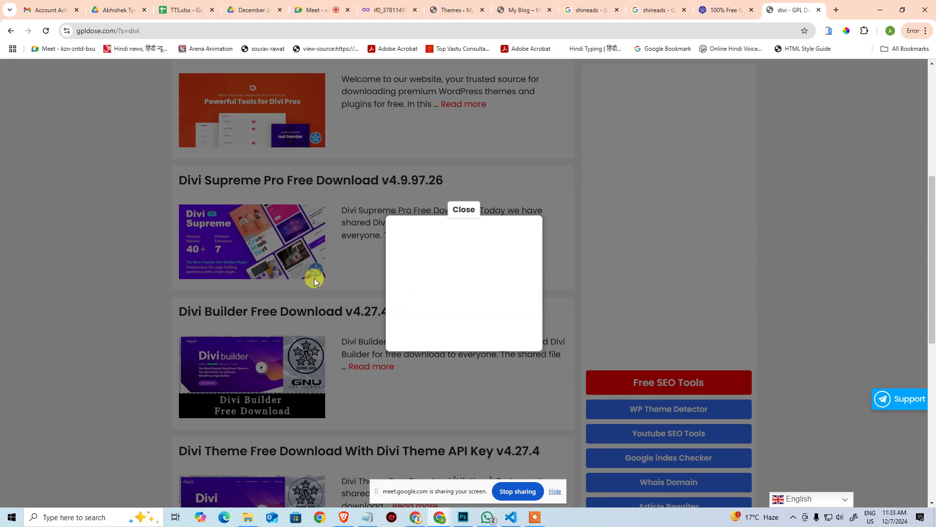
click(463, 210)
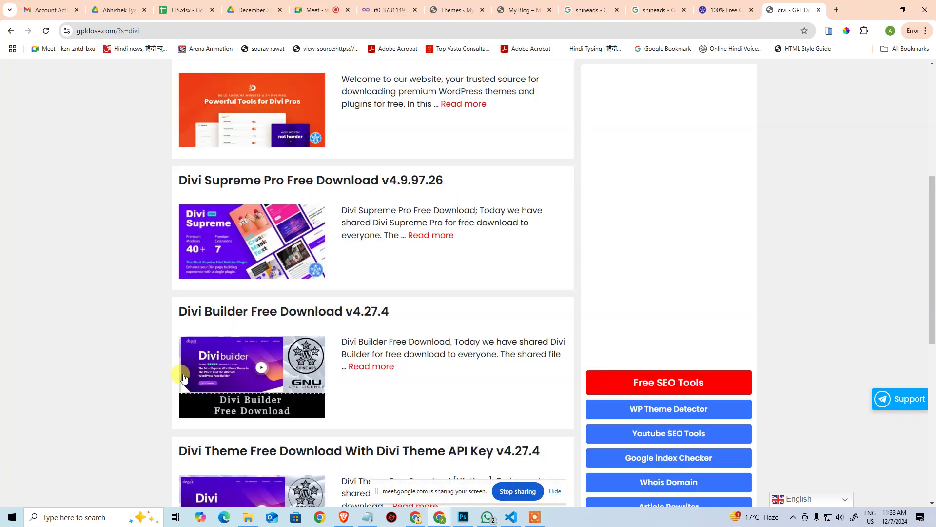
scroll(439, 331, down, 4)
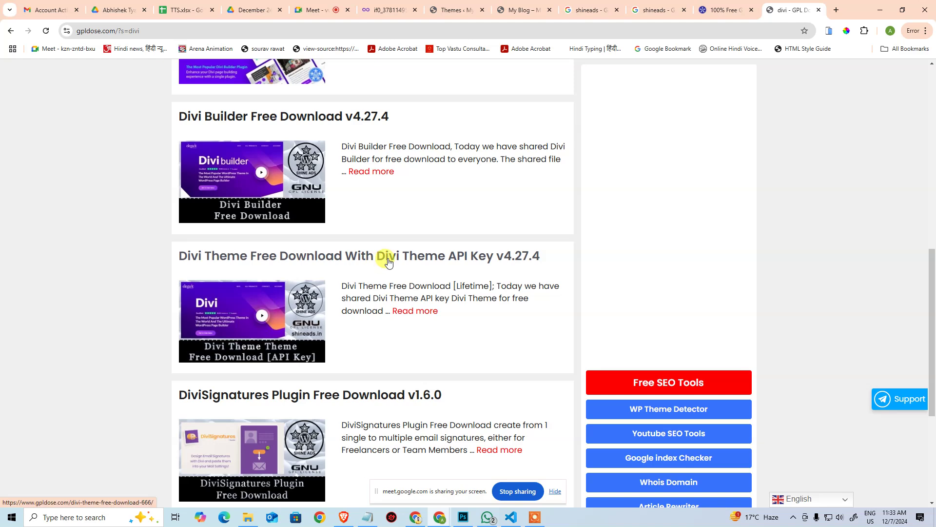
click(421, 256)
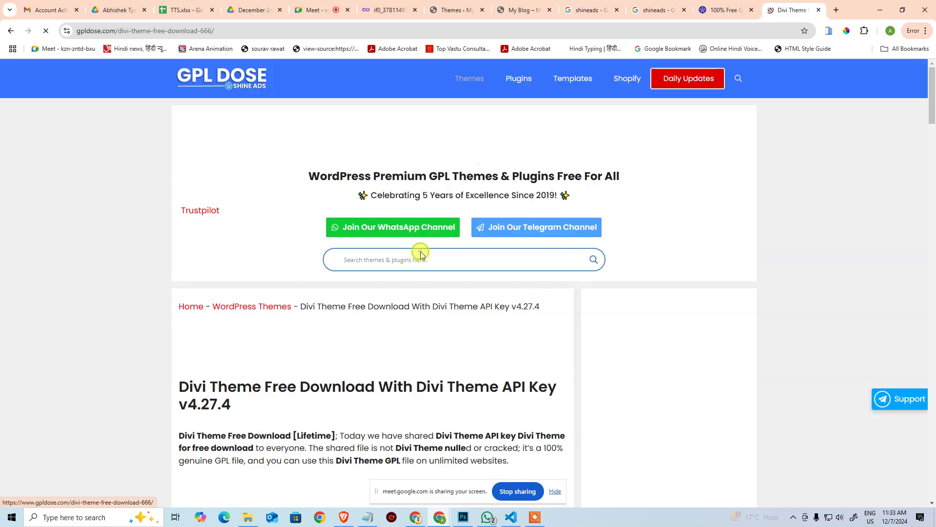
Step: Examine the Divi Theme download page, including its changelog, add-ons, API key section, guide videos and file download links
scroll(347, 423, down, 7)
scroll(304, 435, down, 15)
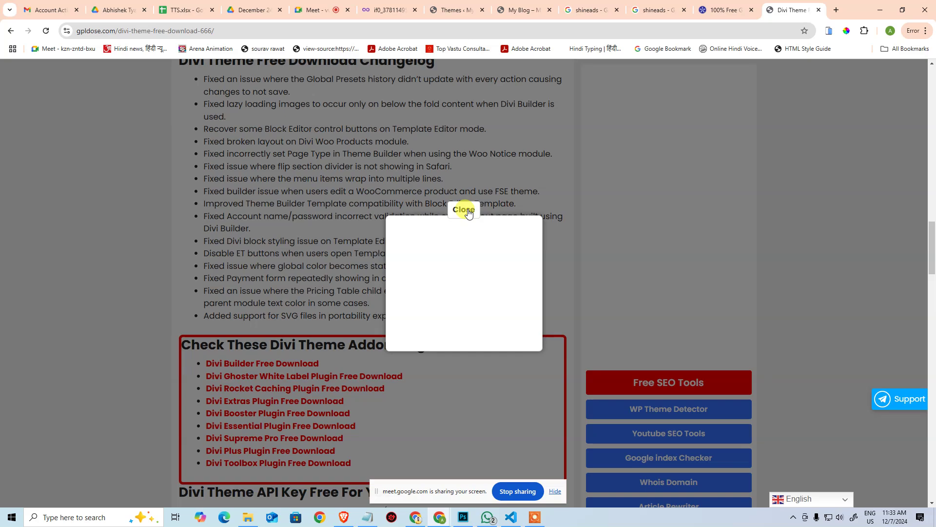
click(469, 213)
scroll(309, 278, down, 12)
scroll(320, 298, up, 3)
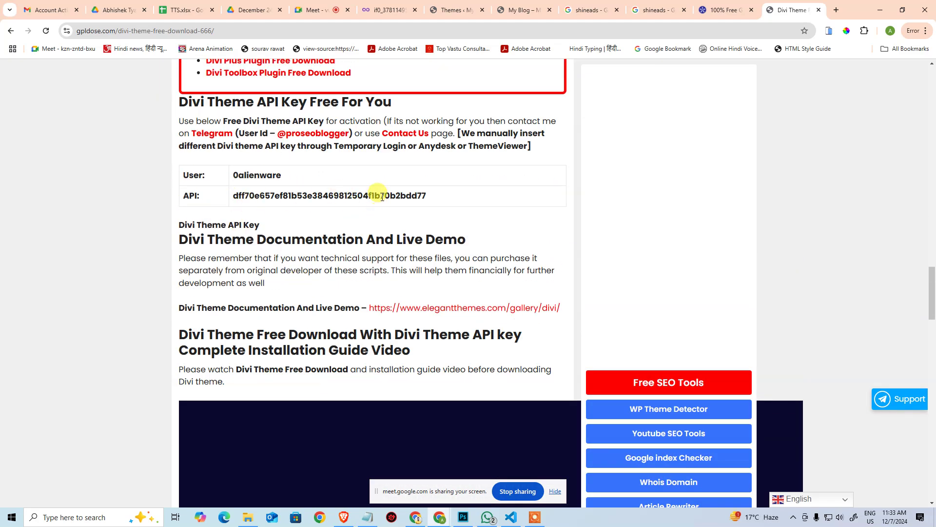
scroll(383, 197, down, 13)
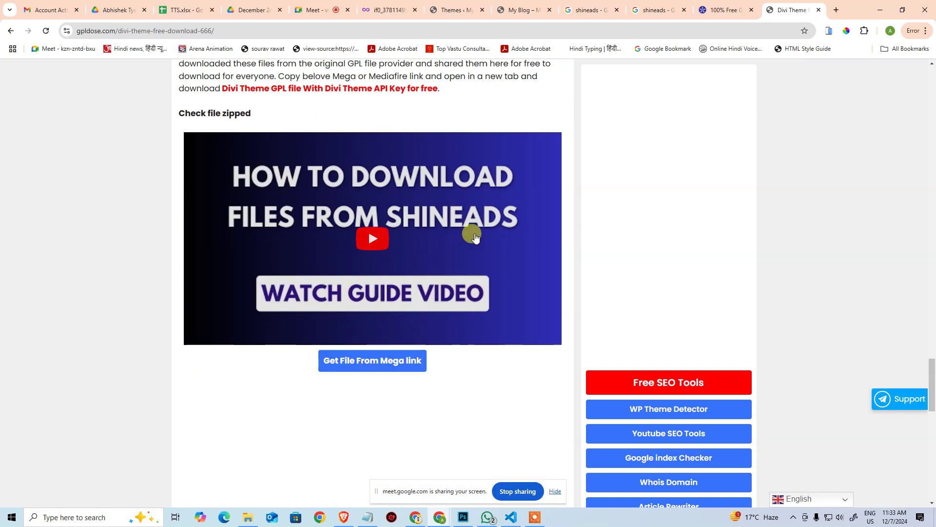
scroll(481, 254, down, 6)
scroll(439, 244, up, 2)
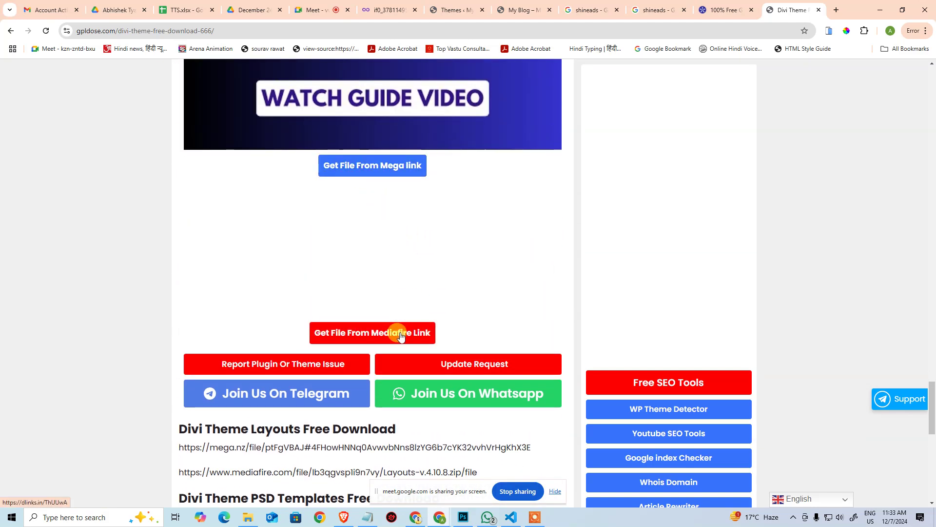
Step: Follow the Divi theme's Mega download link and open the "What You Get for Your Money?Is Semrush Worth the Price?" search result
click(393, 170)
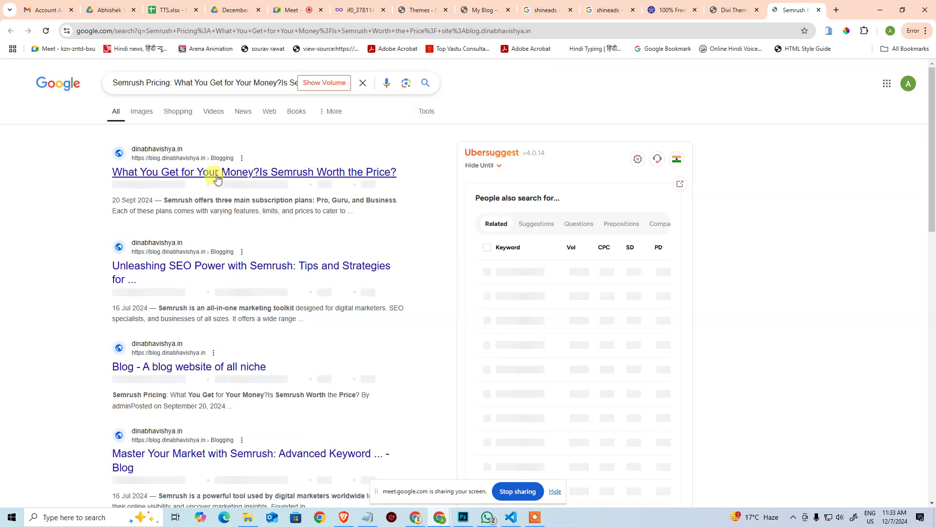
click(241, 176)
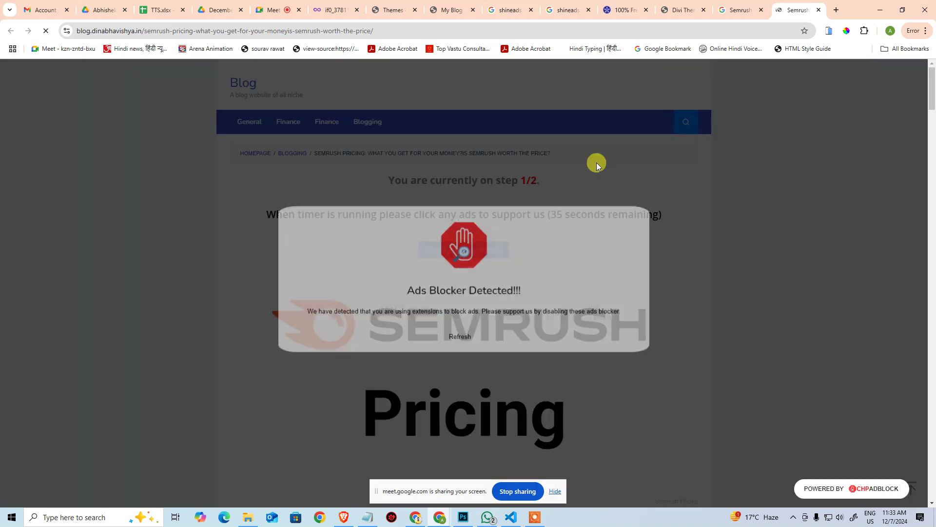
Step: Pause the AdBlock extension on blog.dinabhavishya.in and reload the Semrush pricing article
click(864, 31)
click(843, 106)
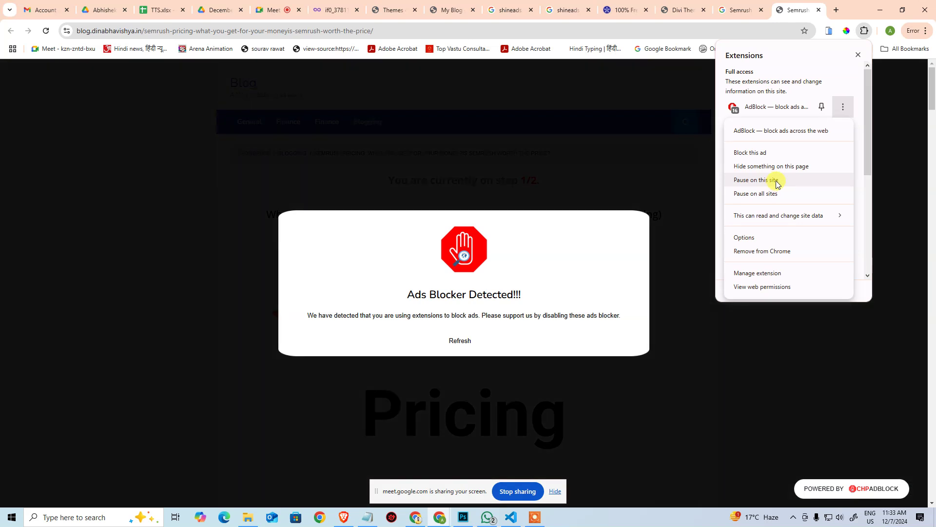
click(777, 180)
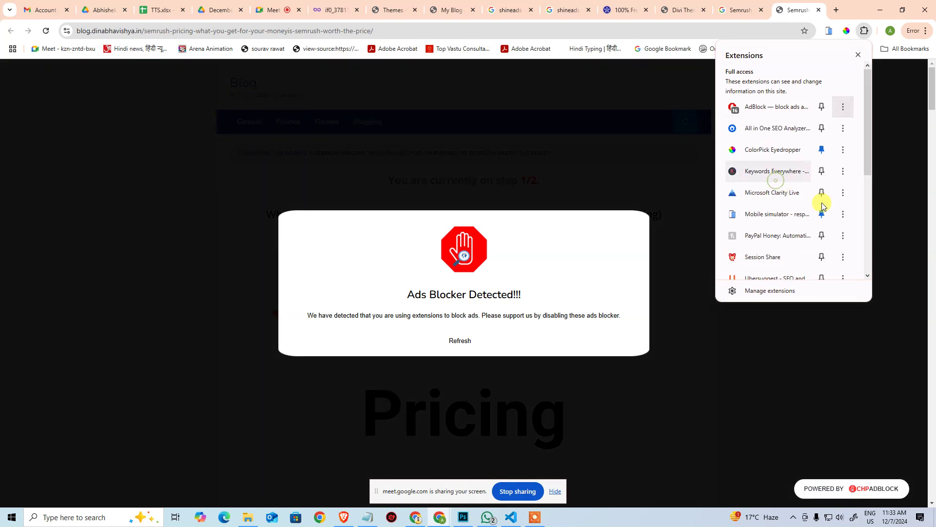
click(821, 356)
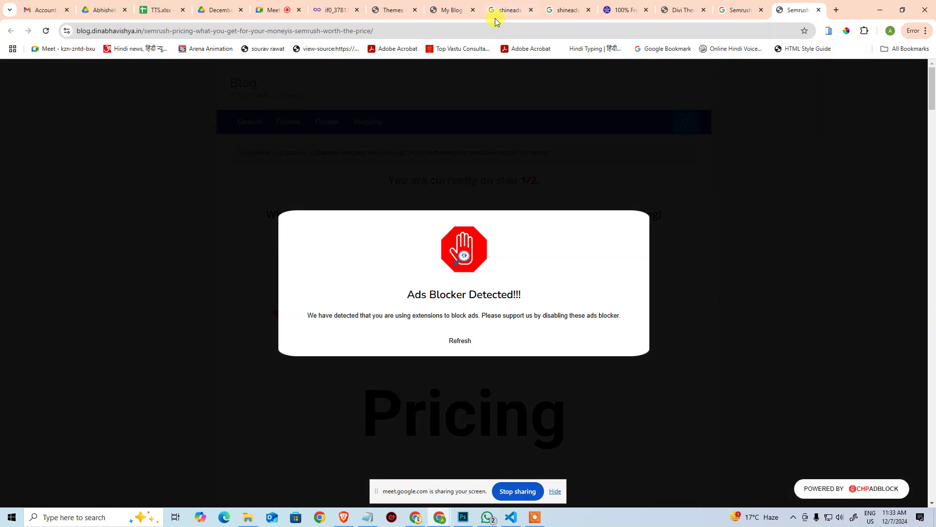
click(511, 29)
key(Return)
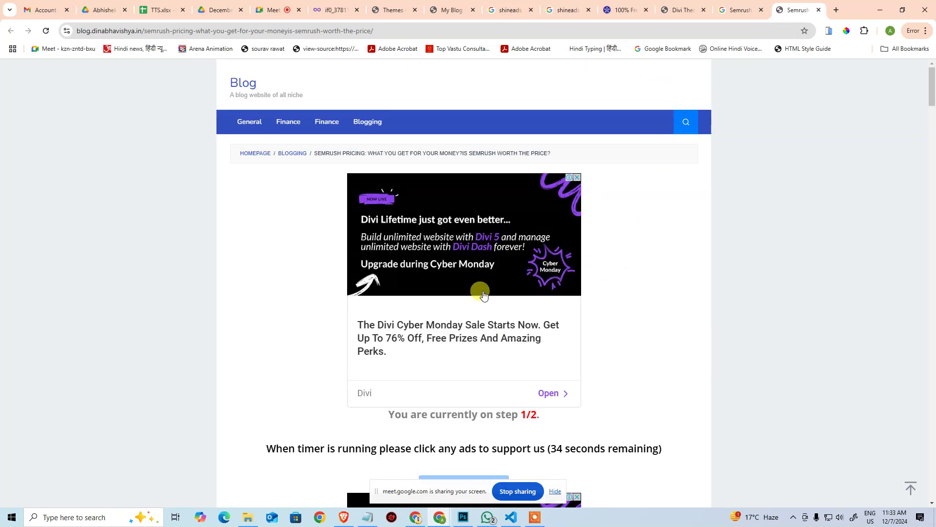
Step: Dismiss the ad overlay, wait out the timer on link step 1/2, and continue to the second page
scroll(653, 324, down, 3)
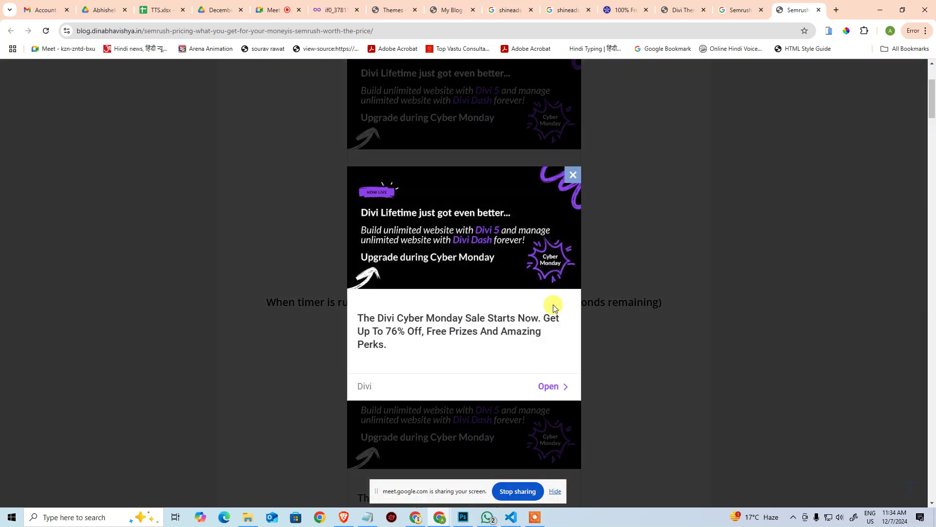
click(574, 175)
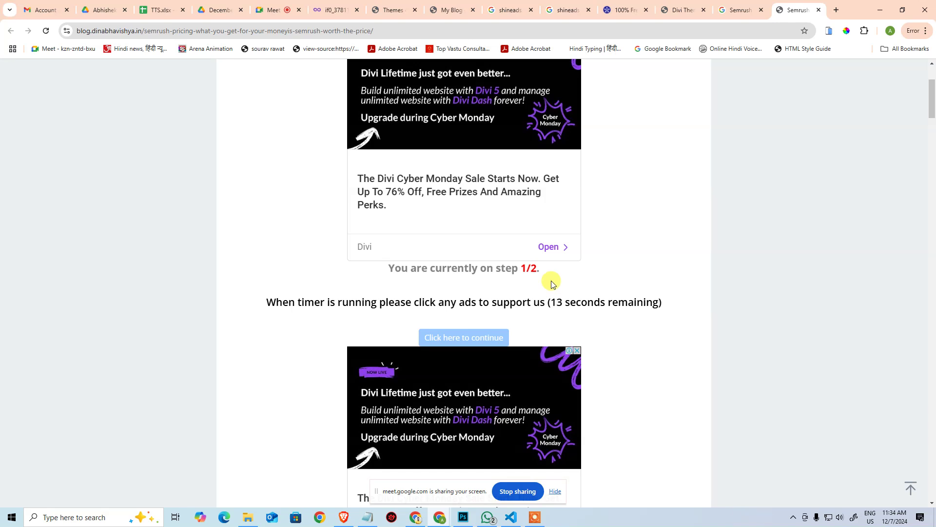
scroll(566, 298, down, 1)
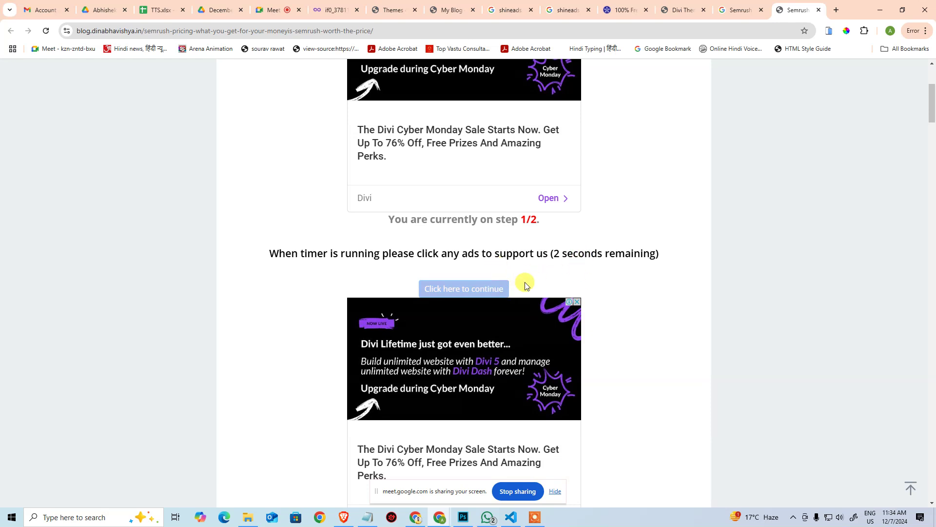
click(492, 289)
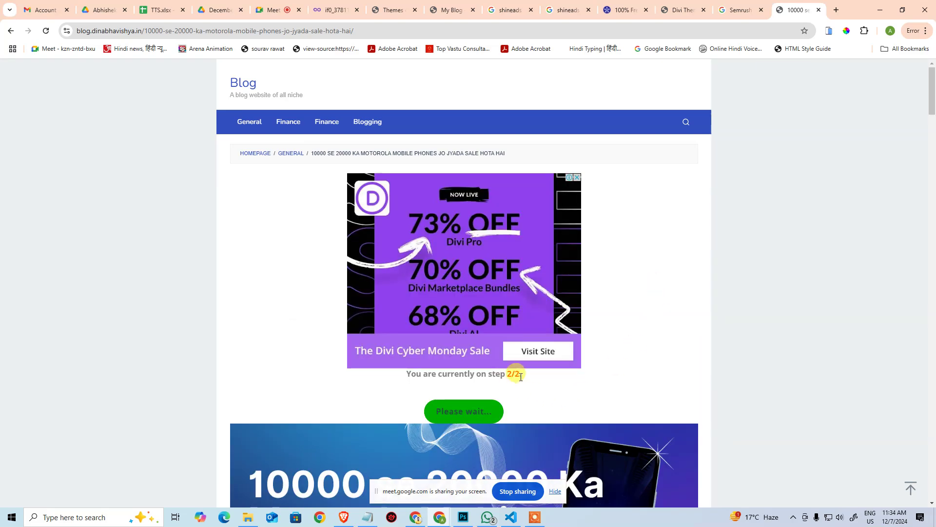
Step: Dismiss the ad on the Motorola article and continue from link step 2/2 to the last step
scroll(564, 379, down, 15)
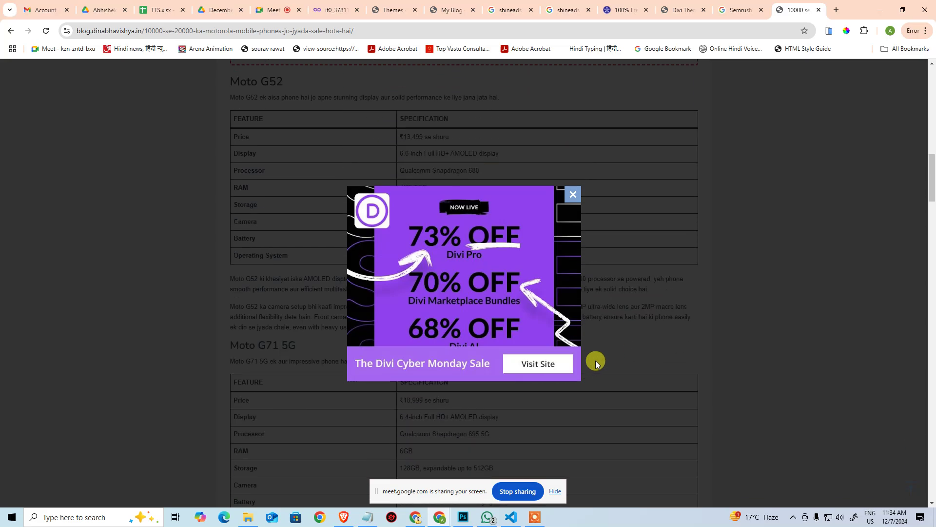
click(573, 194)
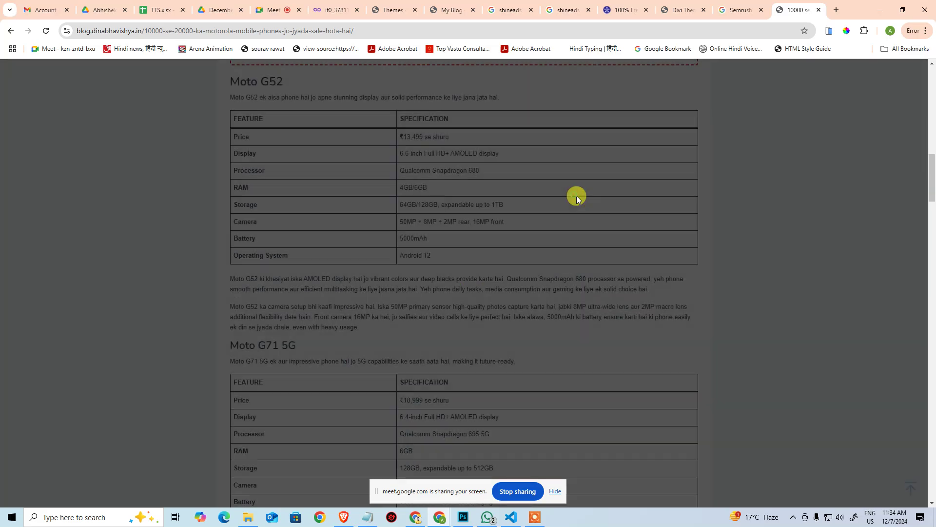
scroll(652, 288, down, 13)
scroll(658, 302, down, 20)
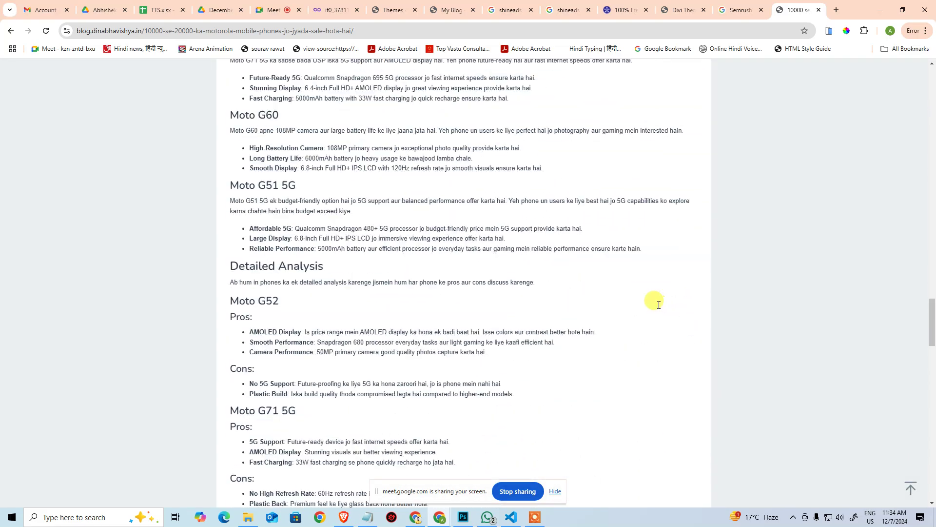
scroll(658, 308, down, 11)
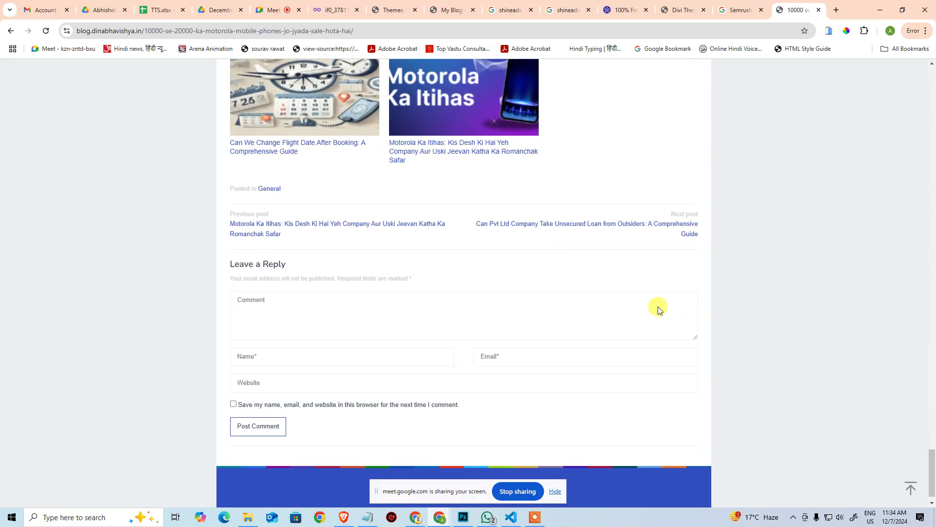
click(559, 494)
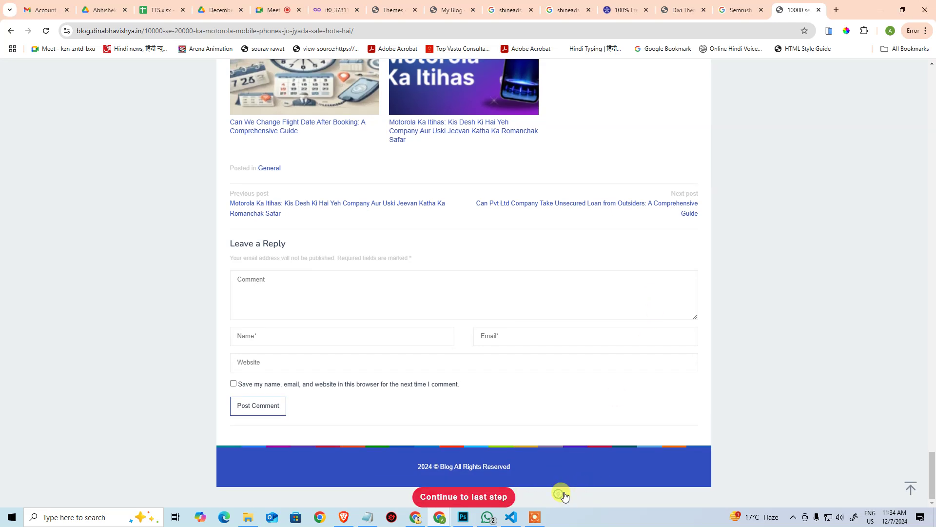
click(472, 500)
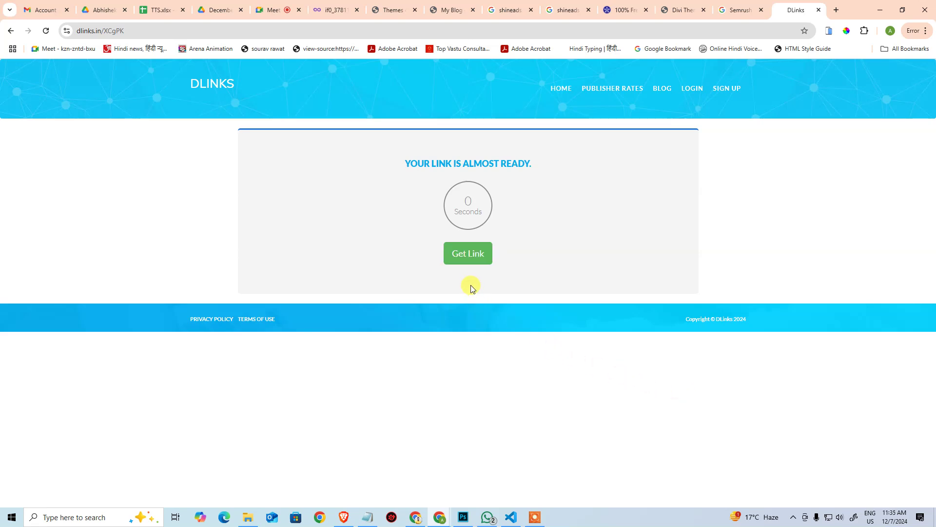
Step: Get the final link on DLinks and download Divi (3).zip from MEGA, checking the recent download history
click(472, 262)
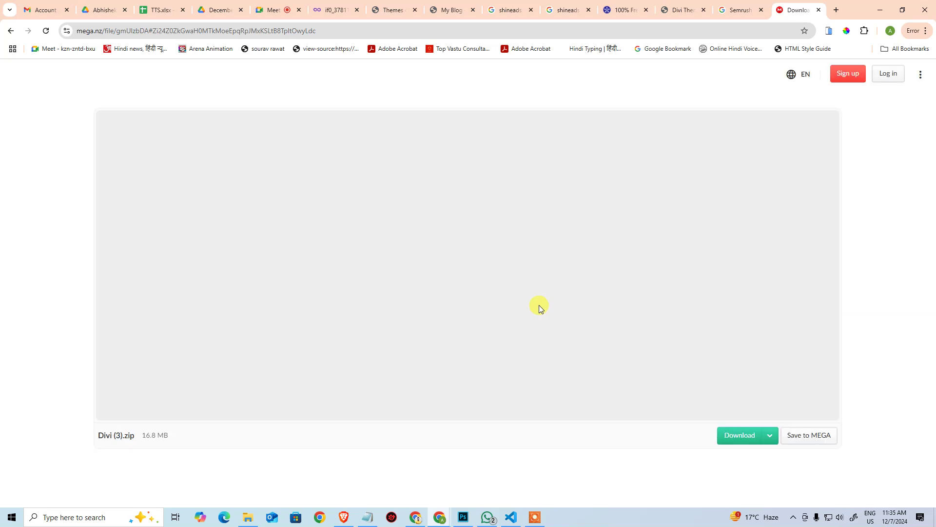
click(745, 437)
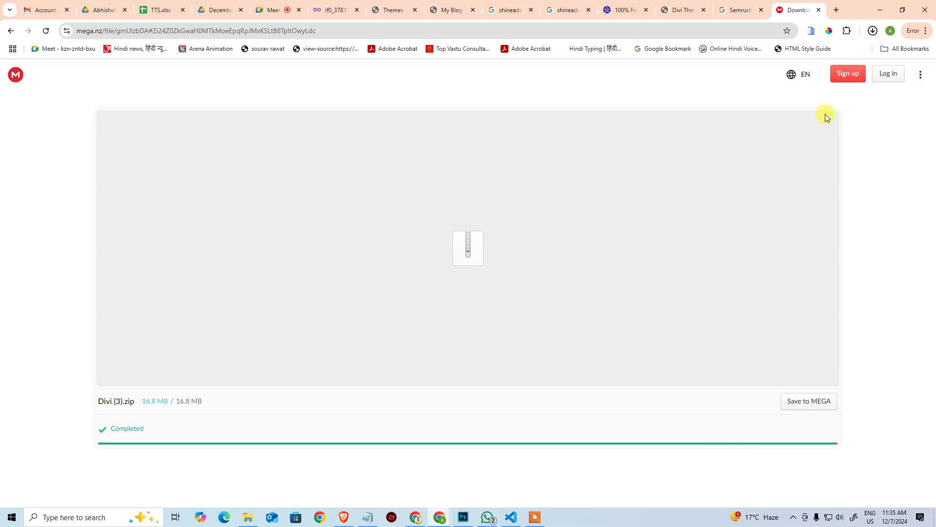
click(871, 33)
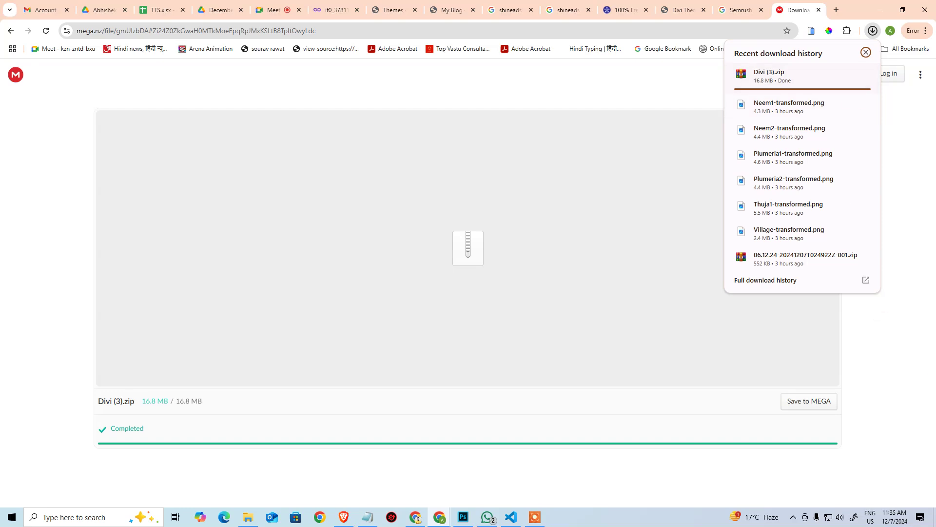
click(884, 374)
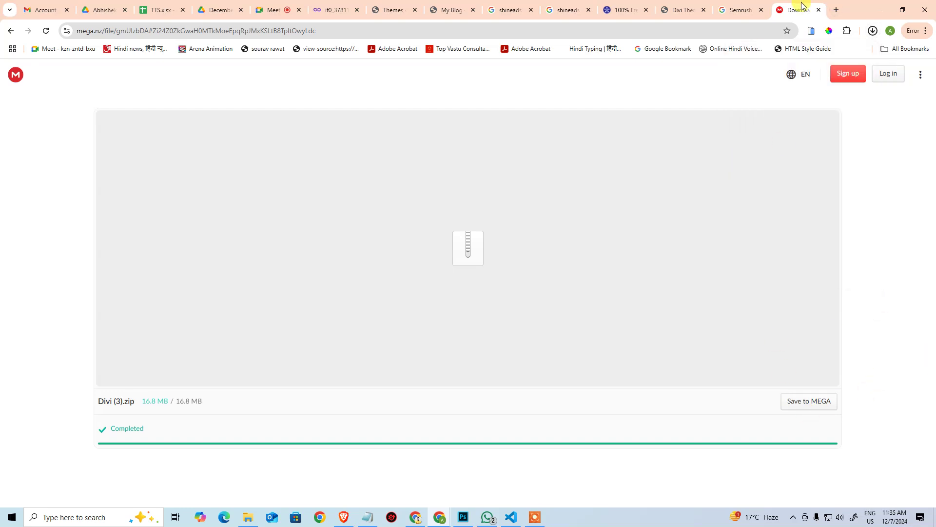
Step: Close the browser tabs holding the "shineads" Google search results
click(397, 9)
click(444, 9)
click(509, 10)
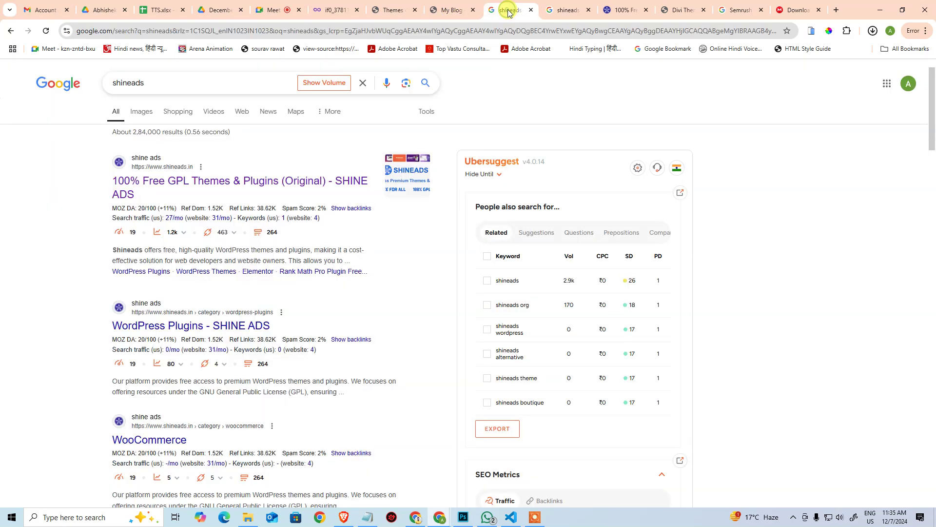
middle_click(508, 11)
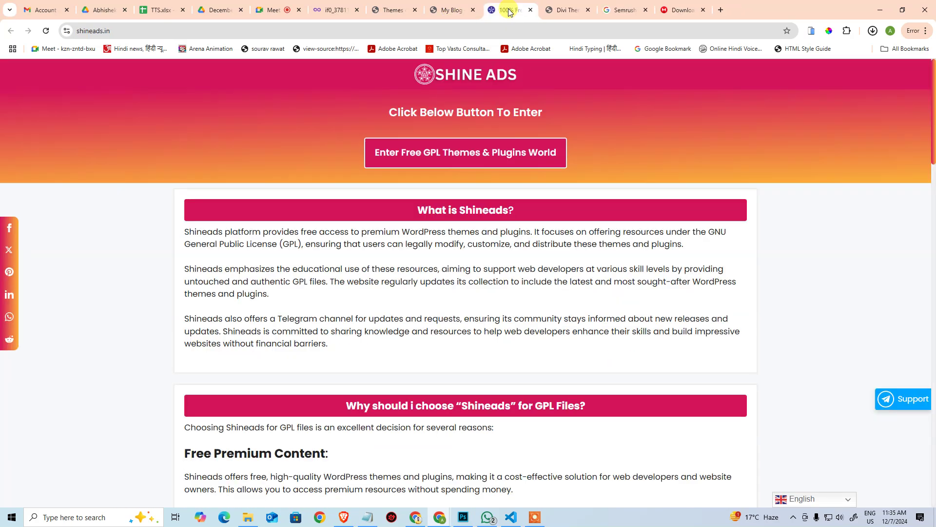
Step: Enter the Free GPL Themes & Plugins World from Shineads and copy the gpldose.com address into another window
click(472, 153)
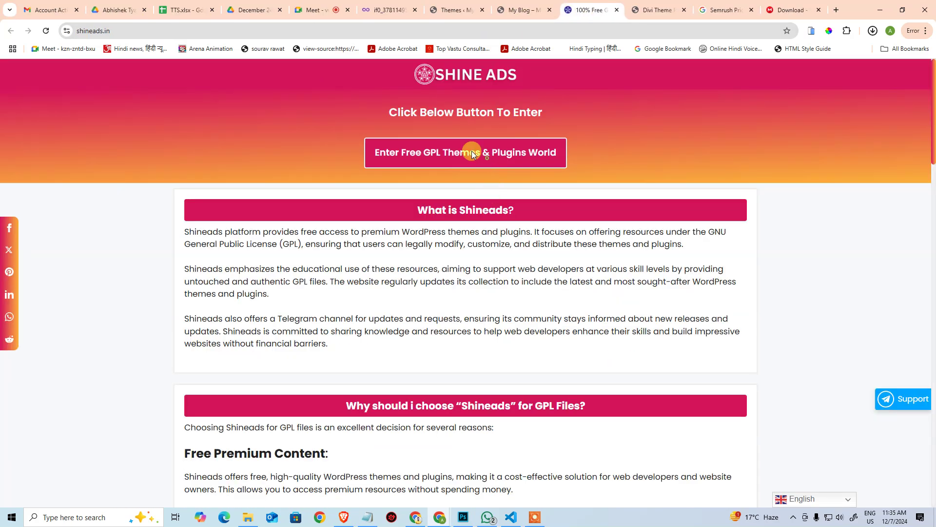
click(215, 33)
key(ctrl+c)
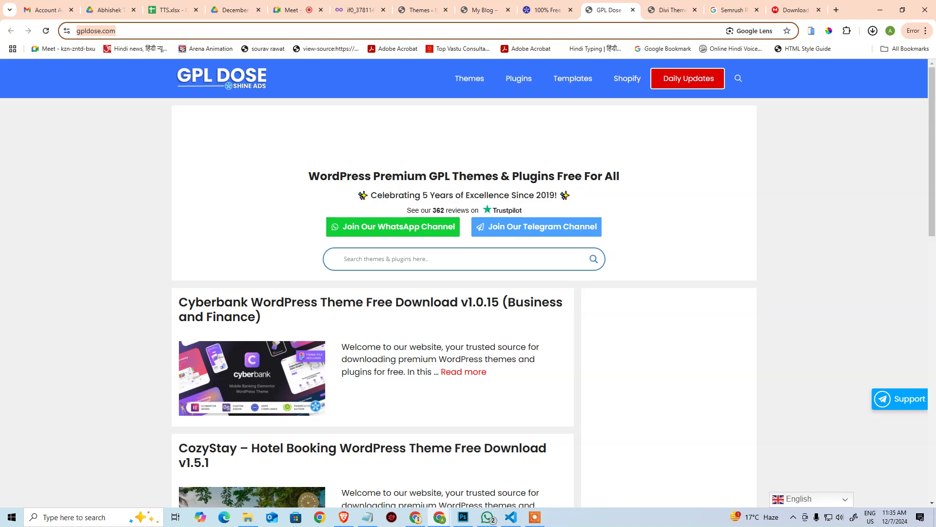
key(alt+Tab)
key(ctrl+v)
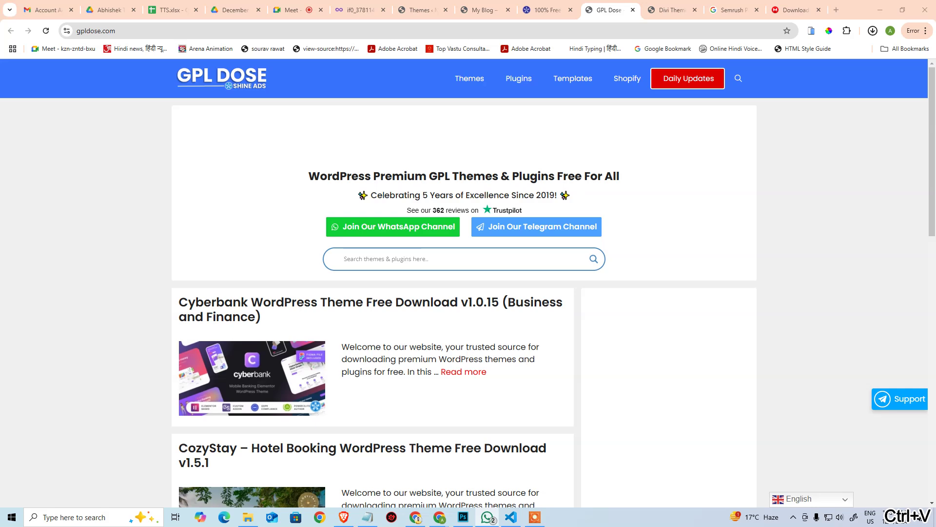
Step: Close the GPL Dose, Shineads, Divi download, Semrush search and MEGA pages, leaving the My Blog site open
middle_click(619, 4)
click(564, 12)
middle_click(563, 13)
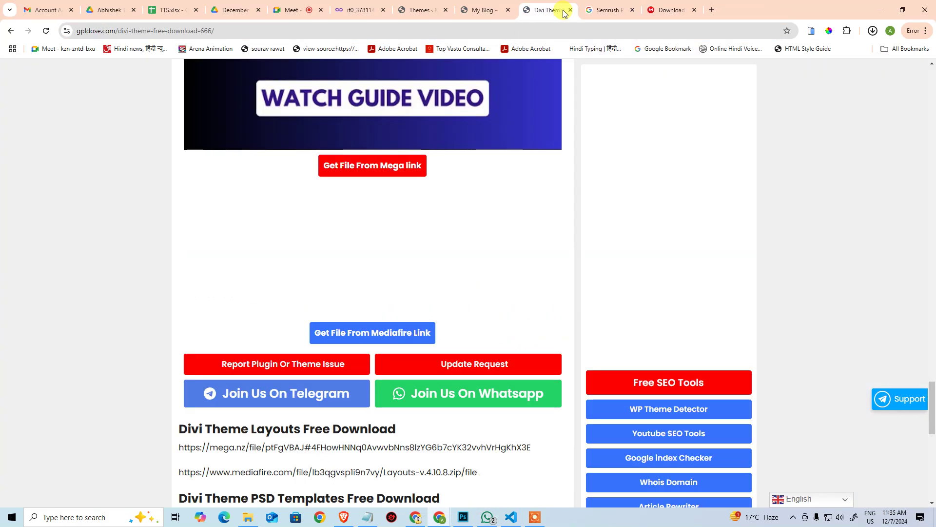
middle_click(563, 14)
middle_click(563, 13)
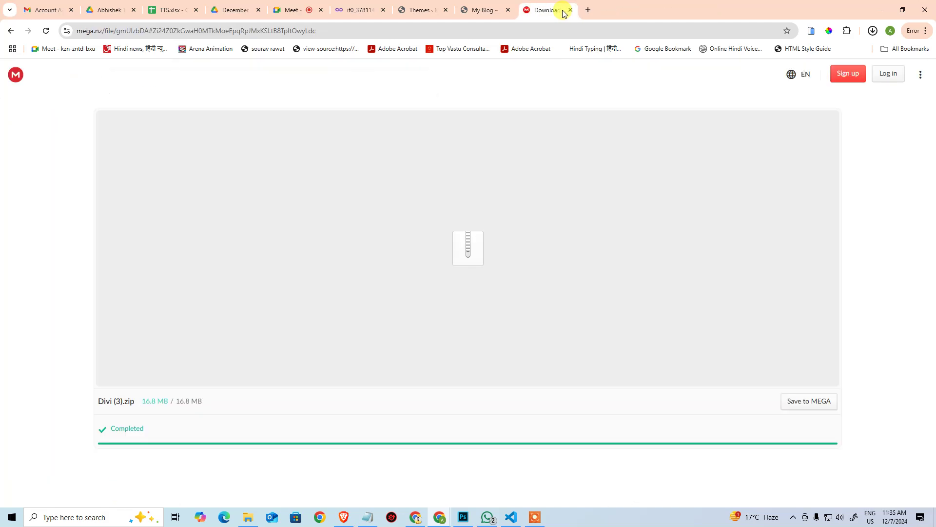
middle_click(563, 13)
Step: Show the Downloads folder containing the downloaded Divi (3).zip file
click(873, 30)
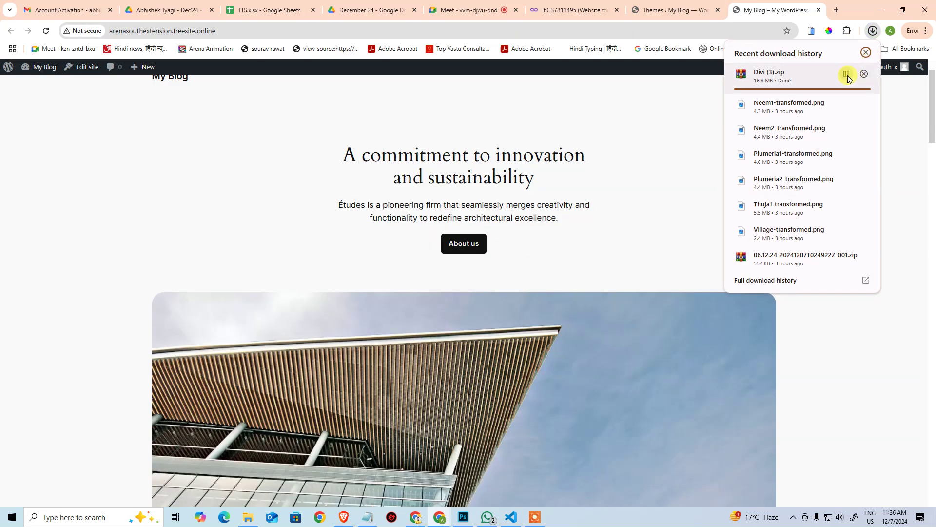
click(888, 404)
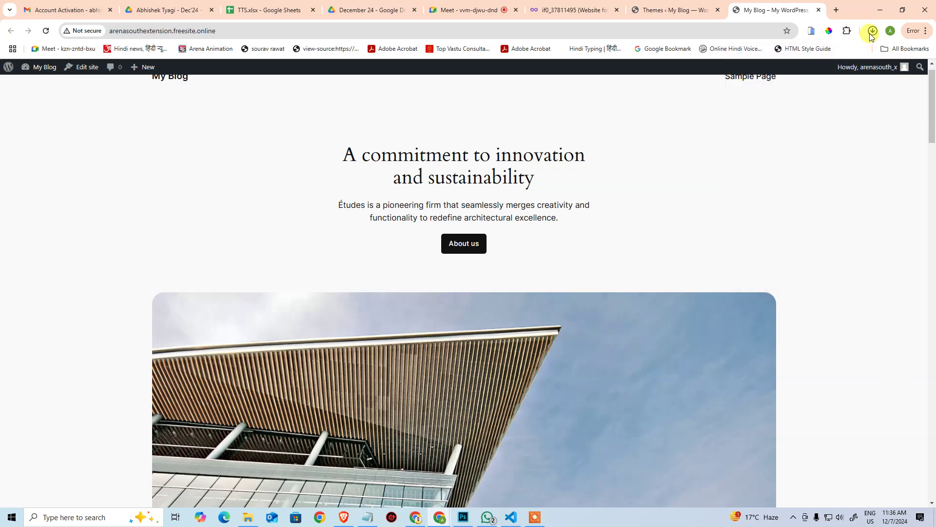
click(847, 31)
click(871, 31)
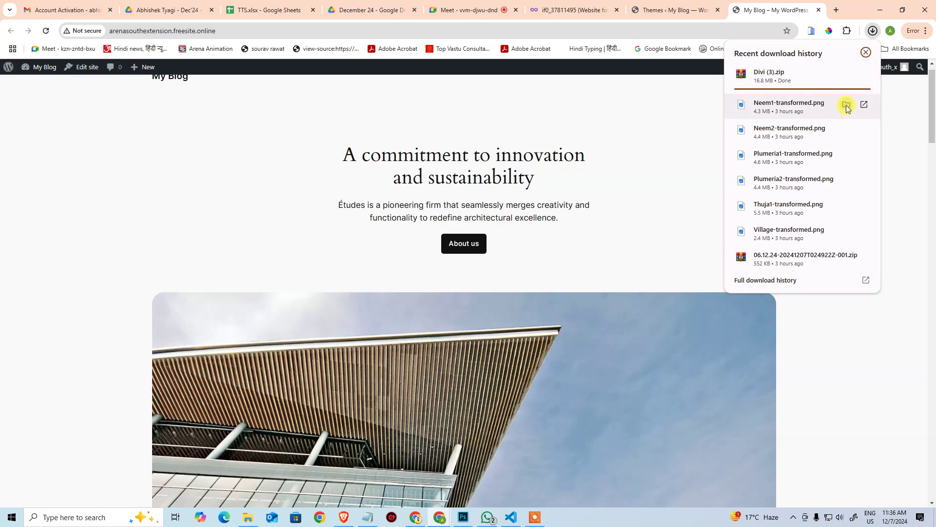
click(847, 105)
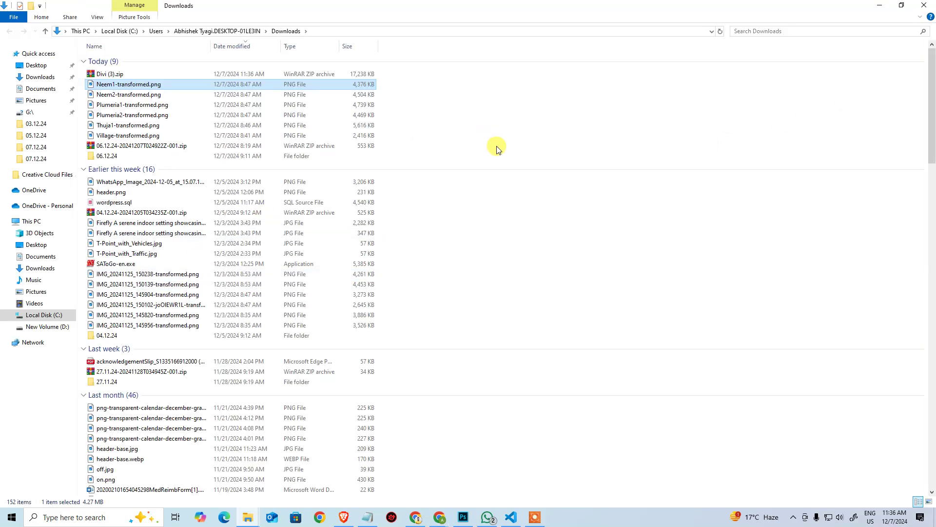
click(506, 129)
key(alt+Tab)
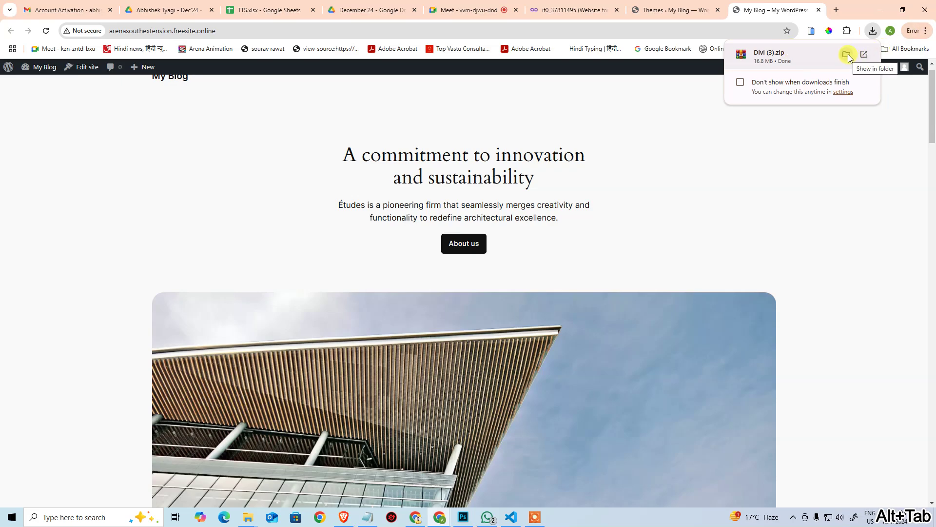
key(alt+Tab)
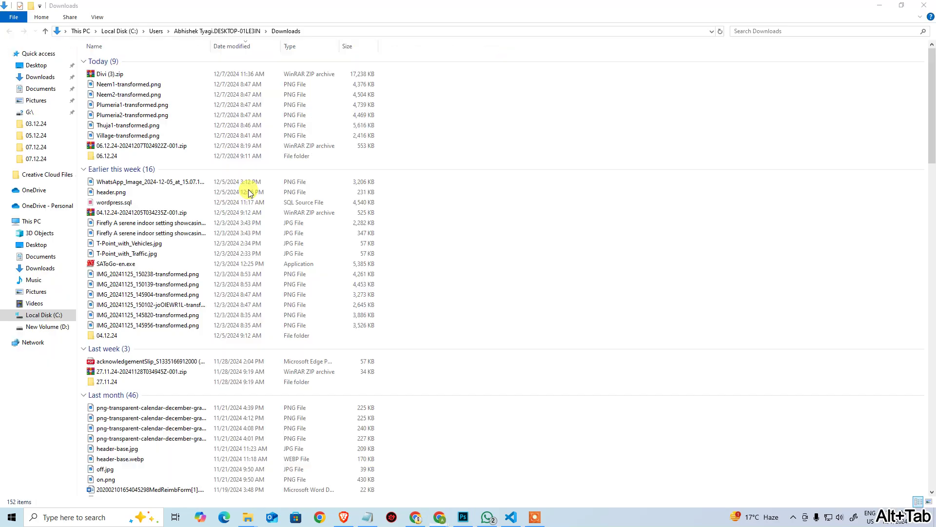
Step: Rename the downloaded Divi (3).zip file as Divi.zip
key(F2)
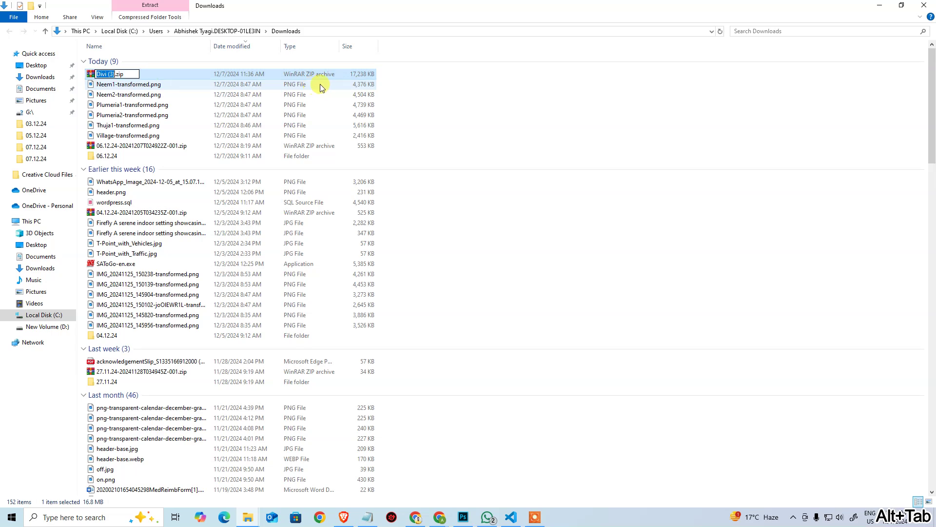
key(End)
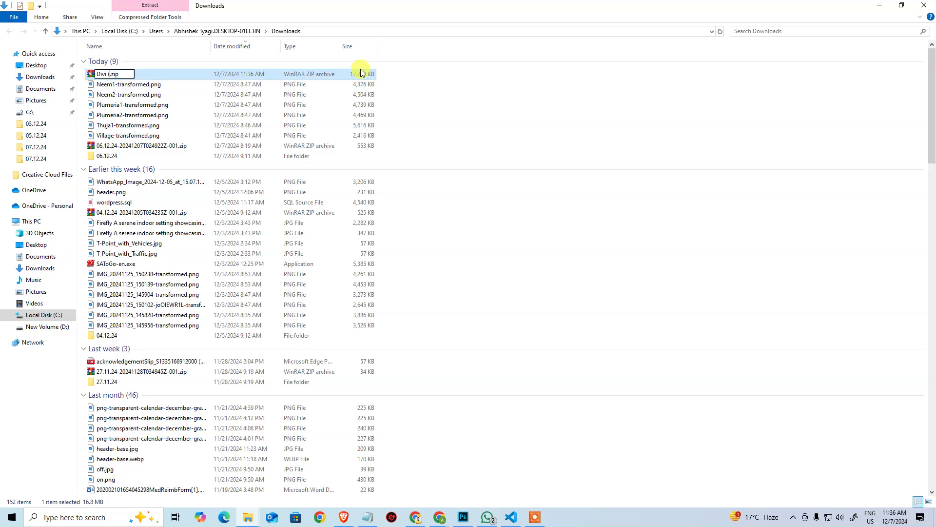
key(Return)
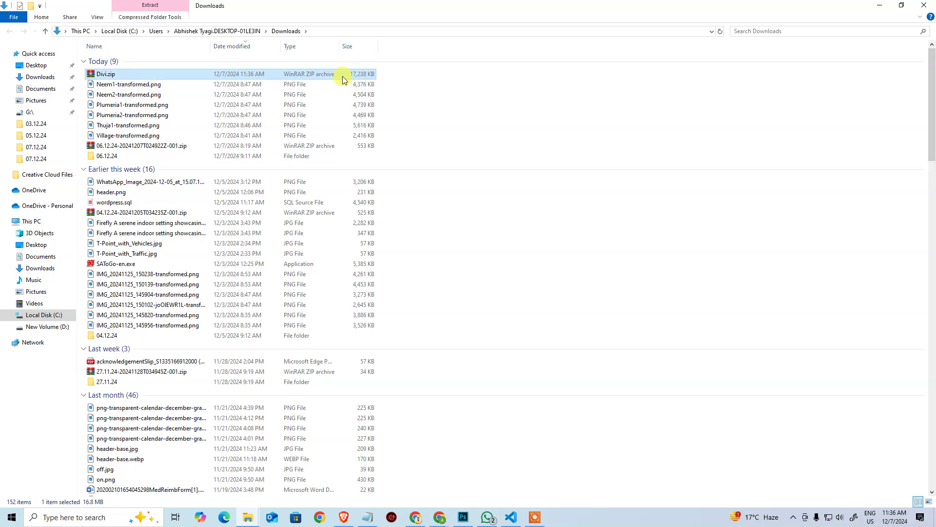
Step: Upload Divi.zip from the Downloads folder as a new theme for the My Blog site and install it
key(alt+Tab)
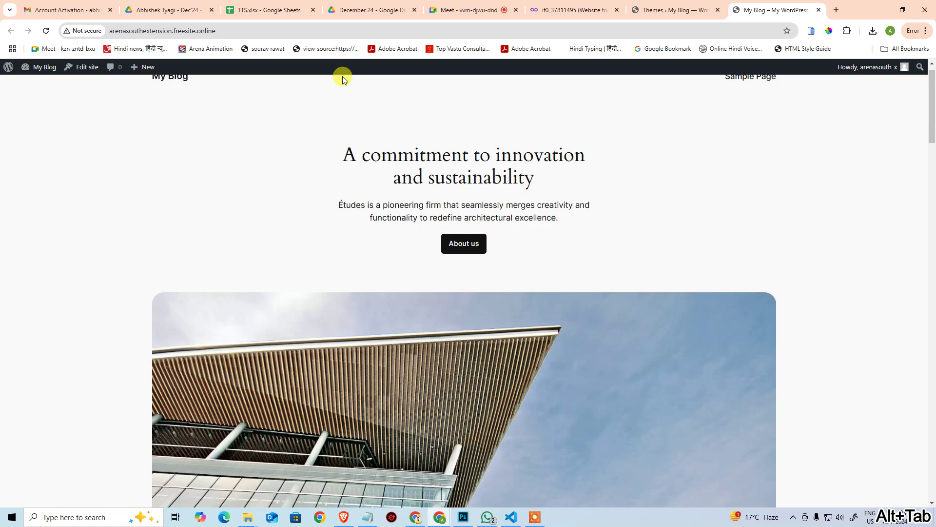
click(571, 8)
click(671, 10)
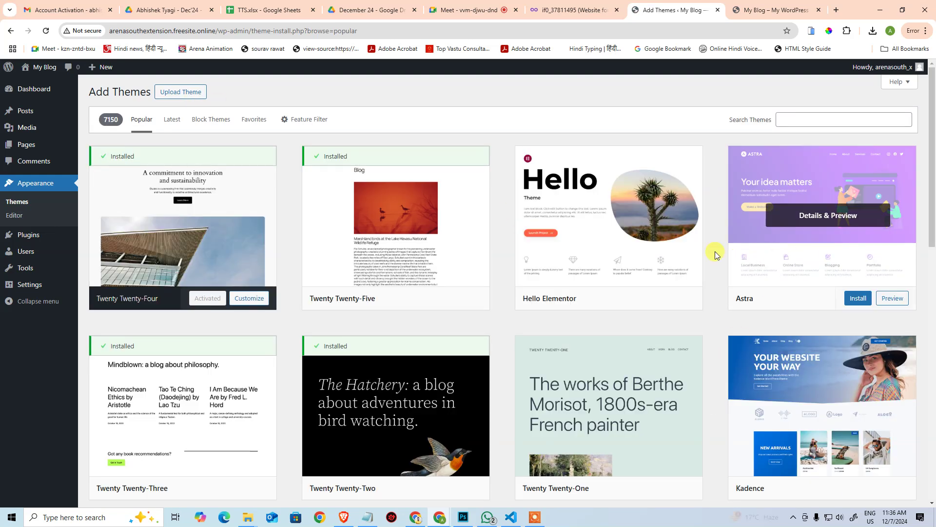
click(189, 92)
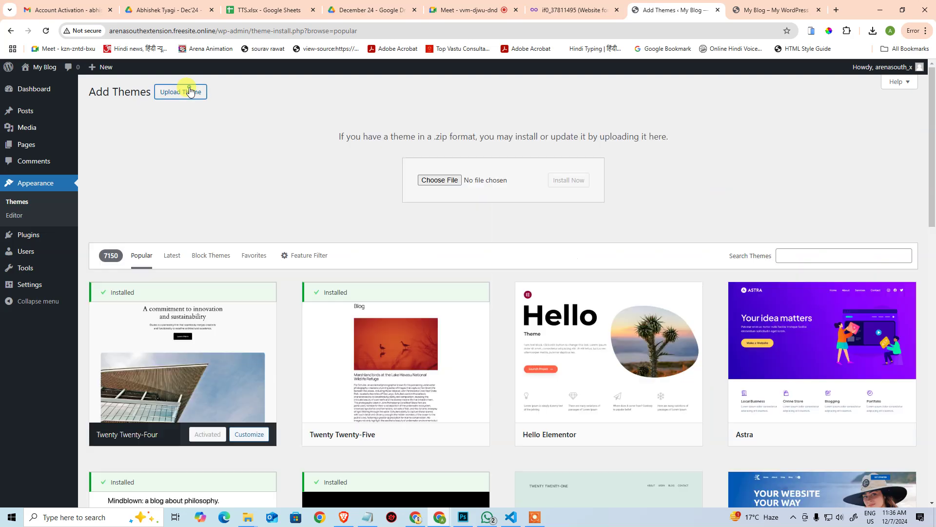
click(429, 179)
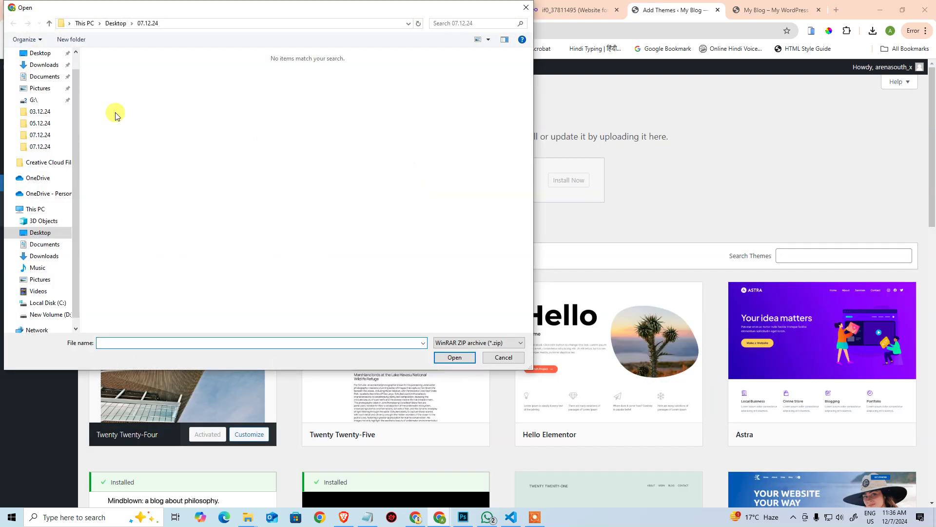
click(43, 65)
click(109, 87)
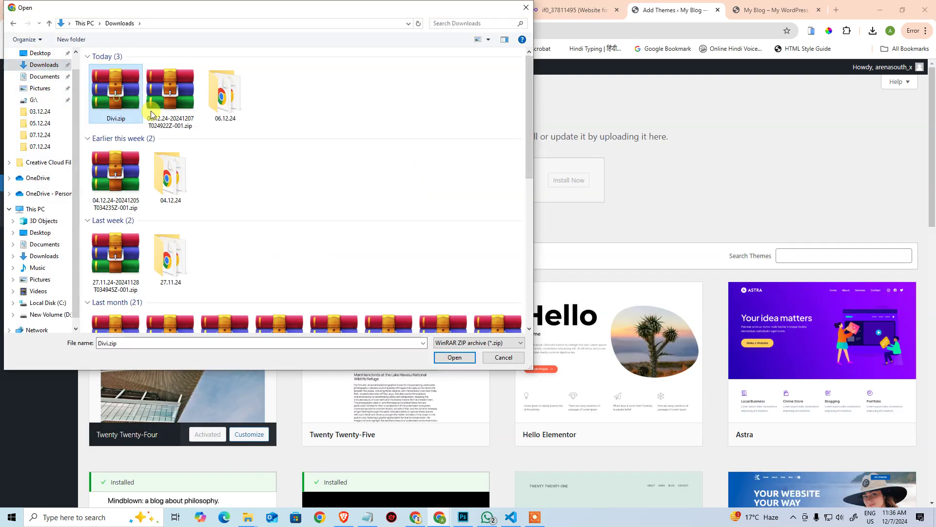
click(454, 357)
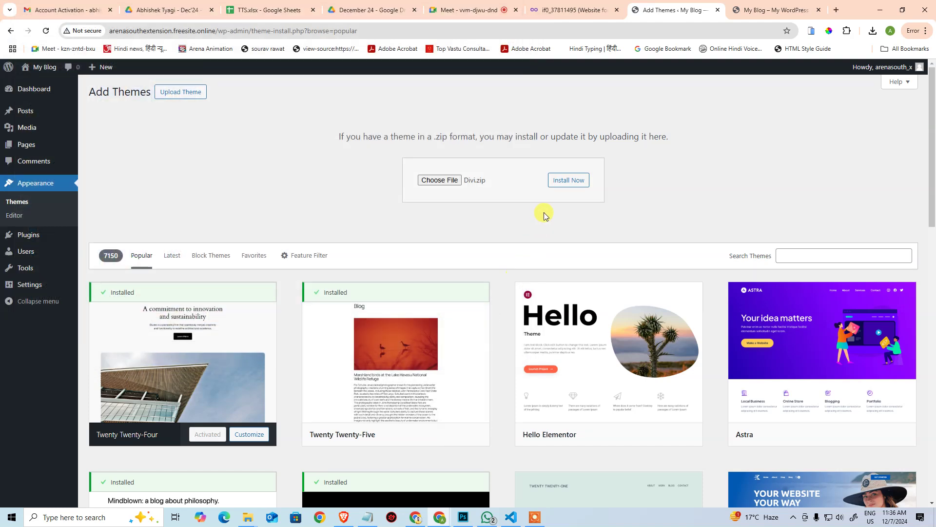
click(567, 179)
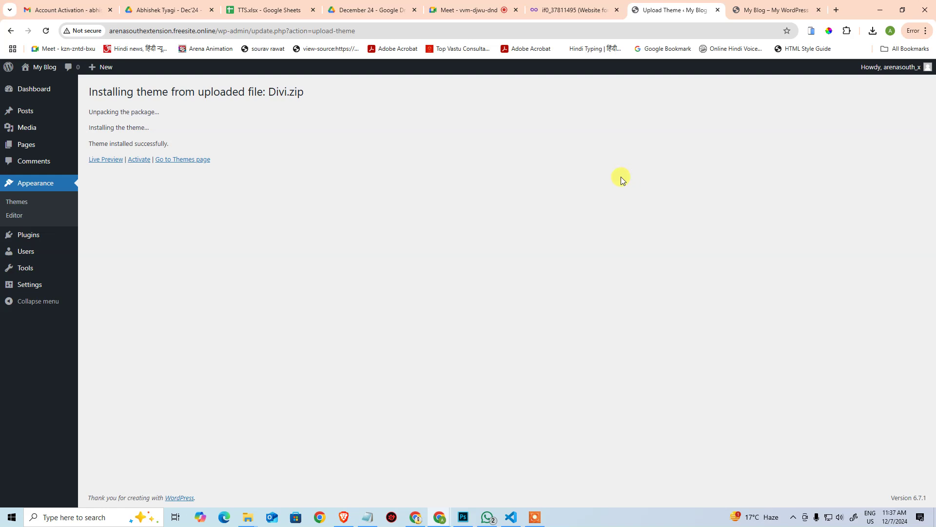
Step: Activate the installed Divi theme and reload the My Blog front page to check the new design
click(142, 161)
click(759, 5)
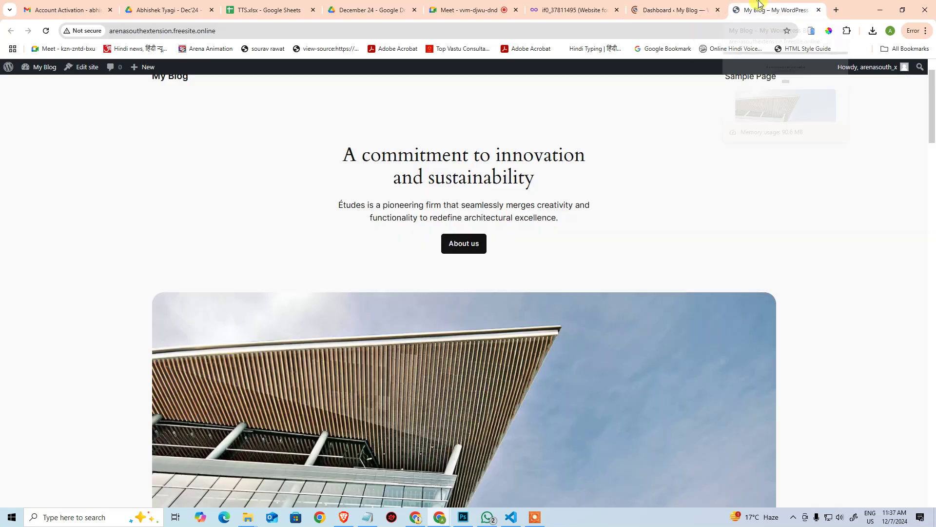
click(46, 31)
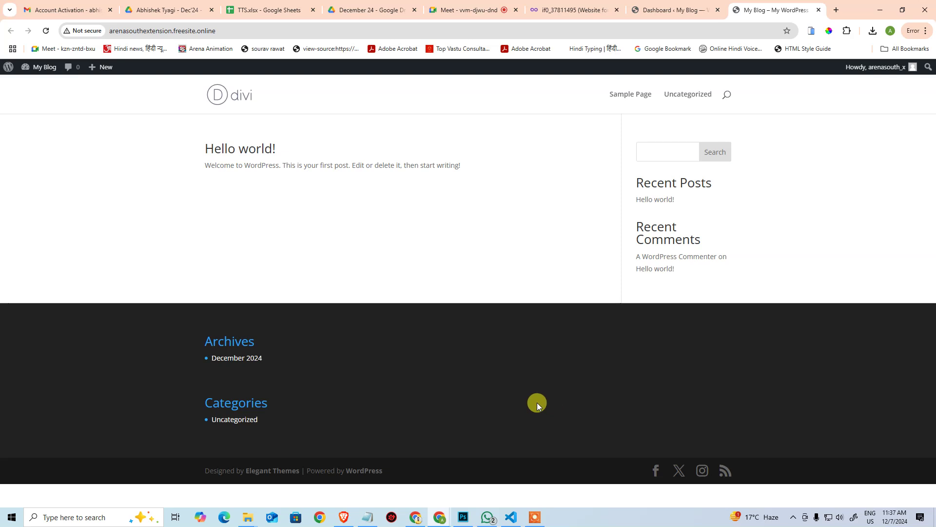
click(649, 10)
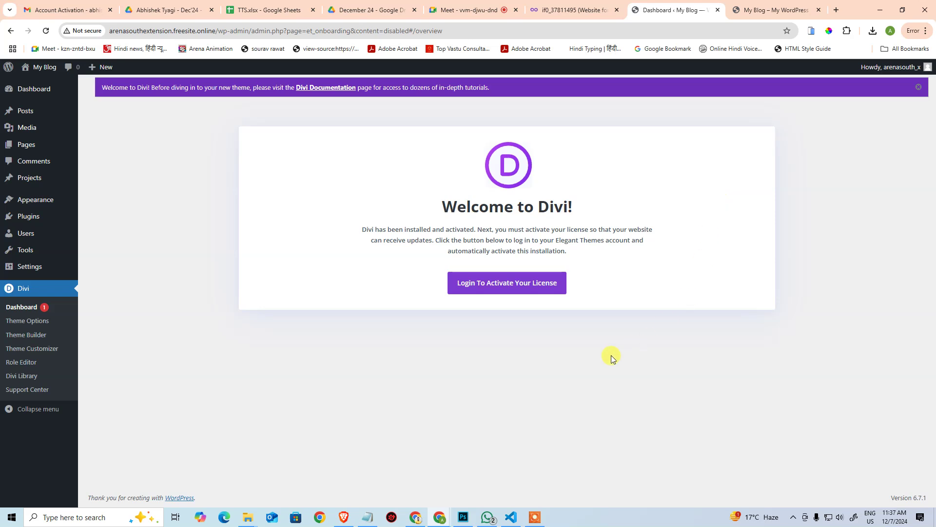
mouse_move(52, 201)
click(507, 288)
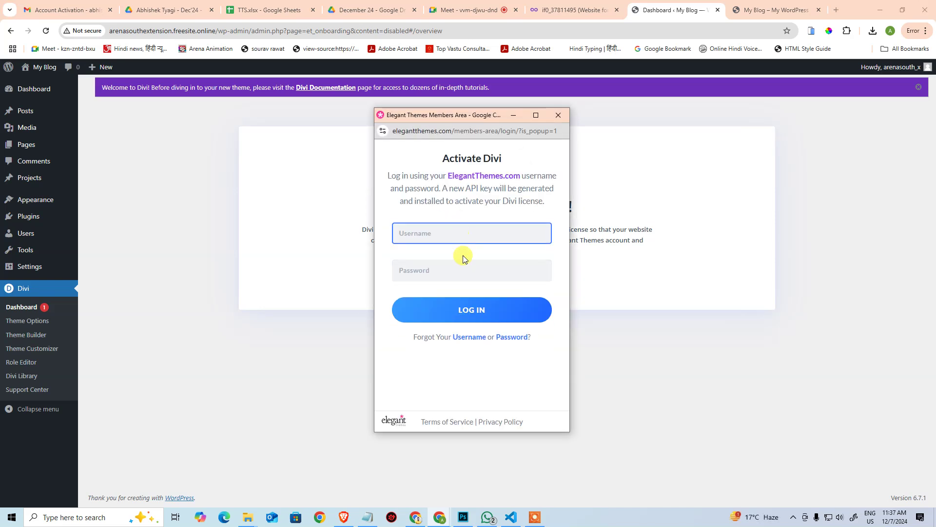
click(464, 261)
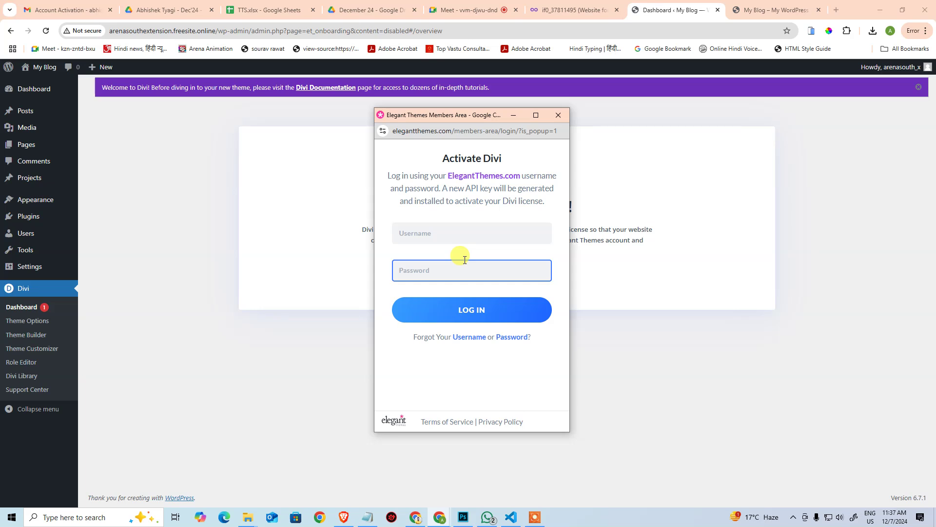
click(563, 113)
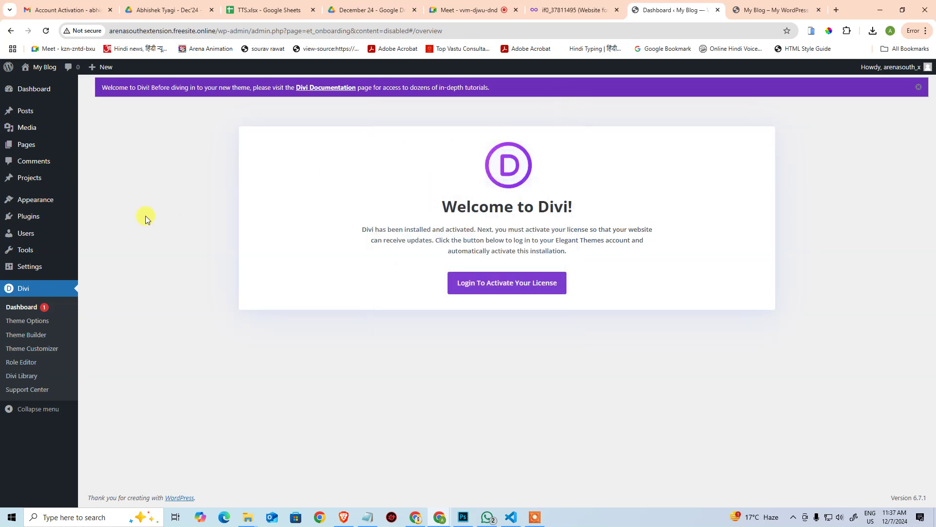
Step: Enter the Elegant Themes username and API key in Divi's update options and save the changes
click(24, 320)
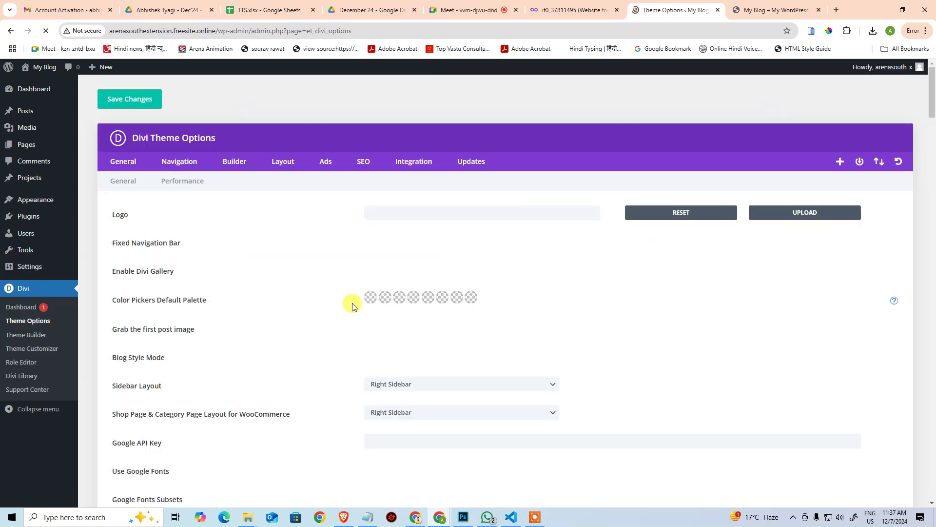
click(469, 160)
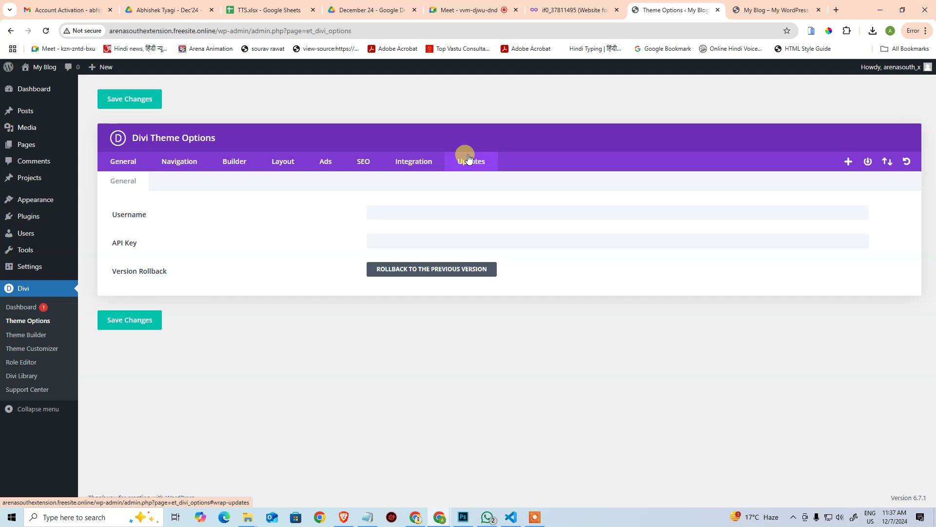
click(380, 209)
click(388, 245)
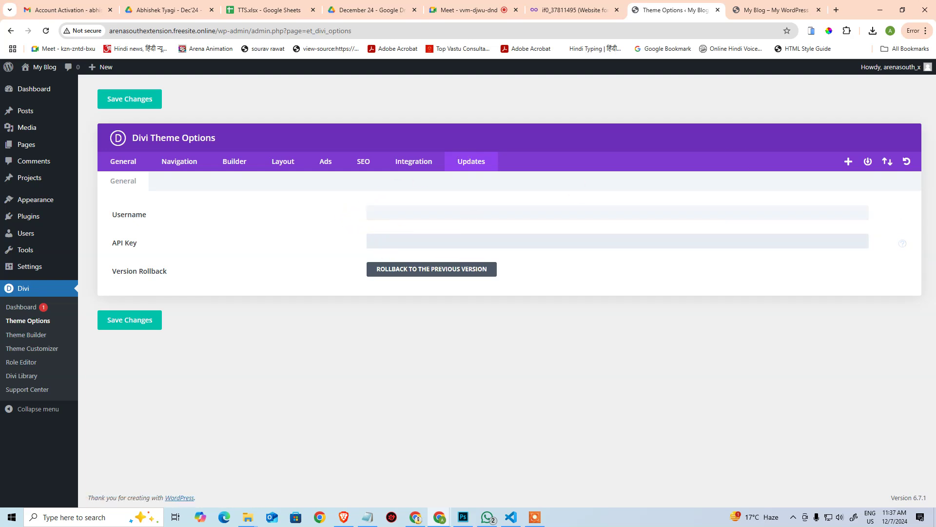
click(487, 517)
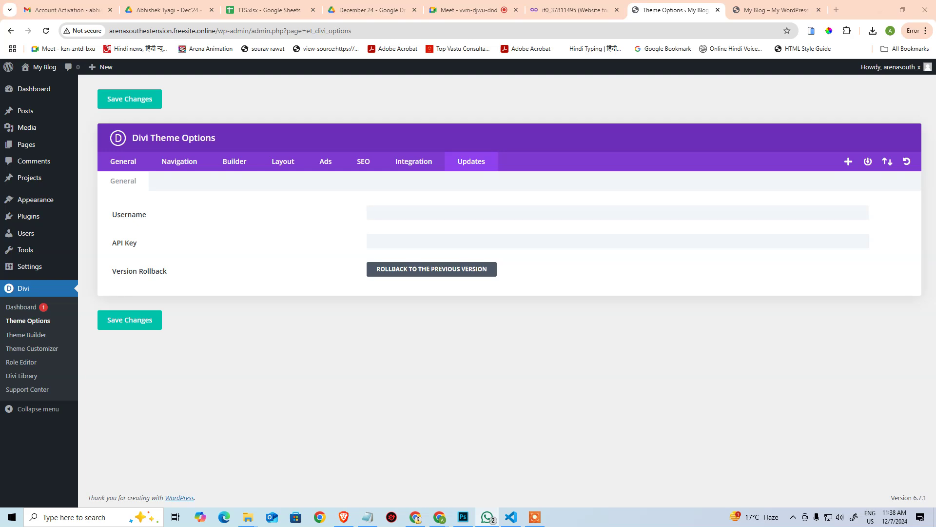
key(ctrl+c)
click(470, 211)
key(ctrl+v)
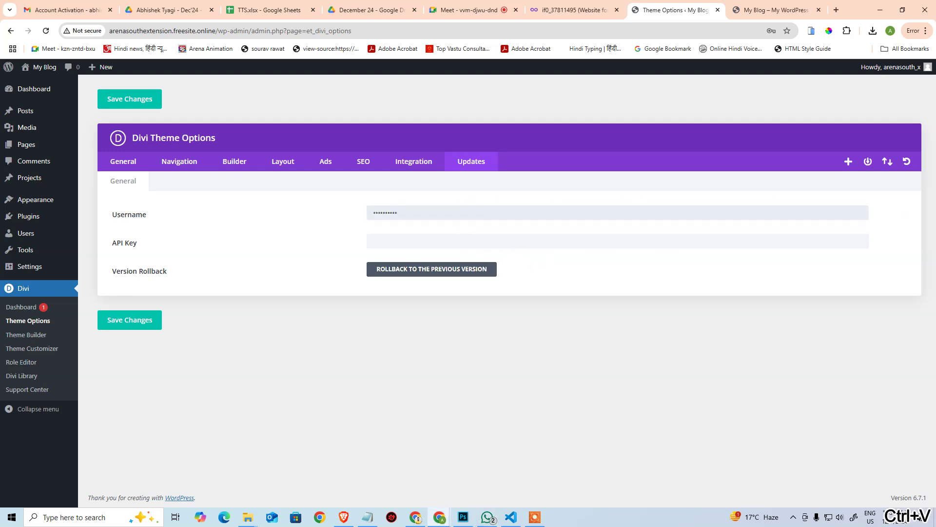
key(ctrl+c)
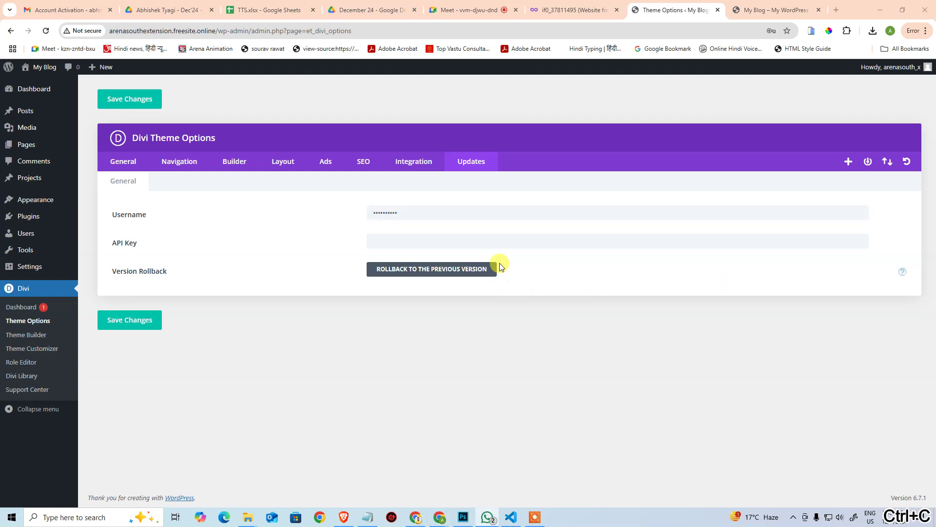
click(502, 240)
key(ctrl+v)
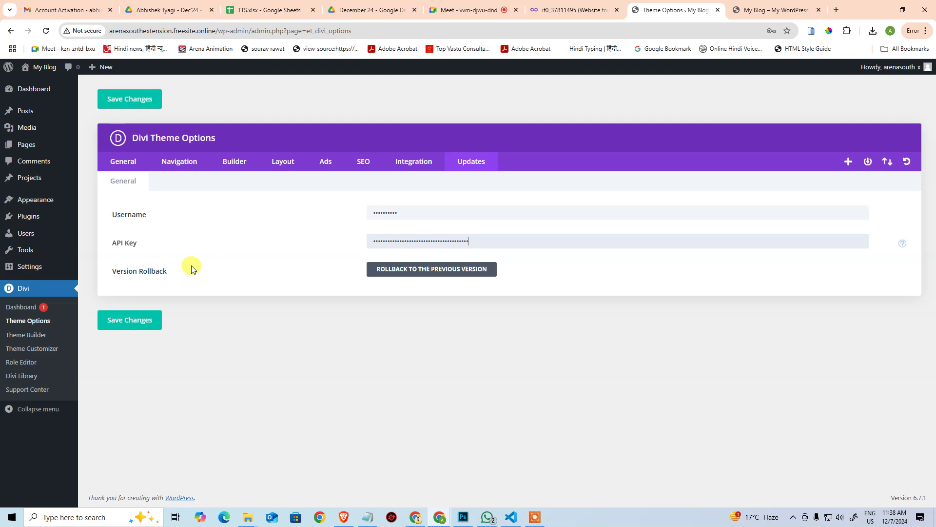
click(123, 329)
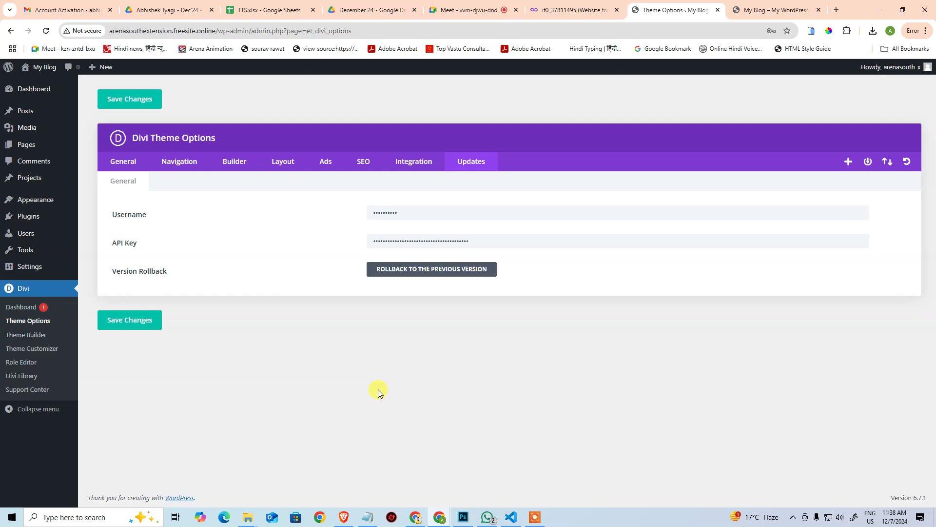
Step: Update the Divi theme to version 4.27.4 through the WordPress updates page
mouse_move(35, 89)
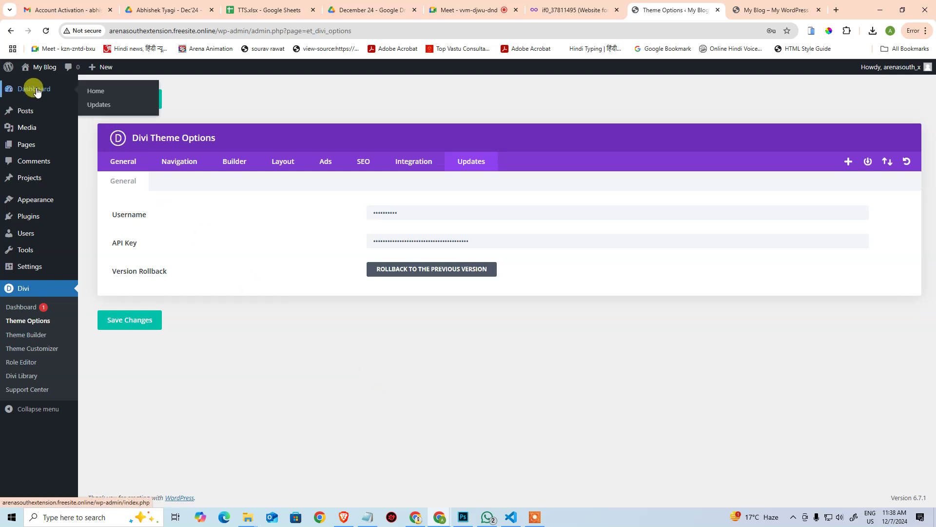
click(99, 103)
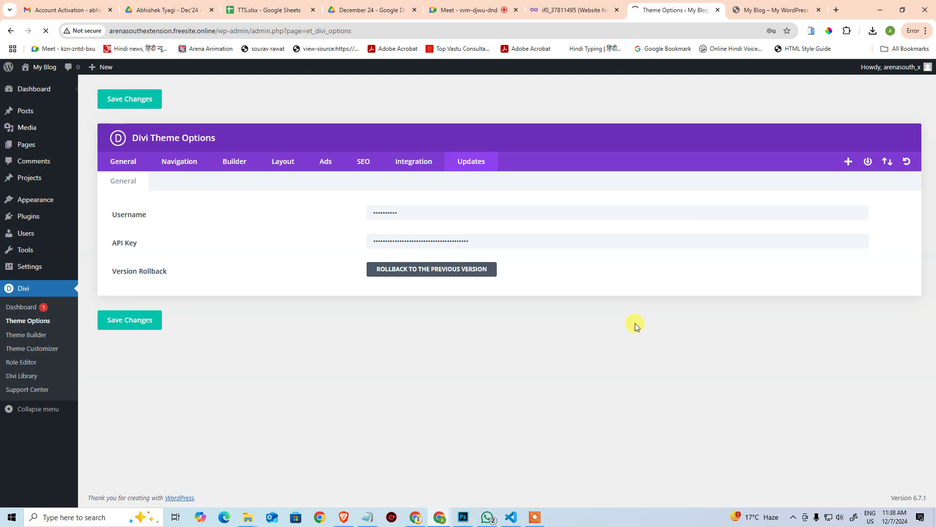
scroll(648, 323, down, 2)
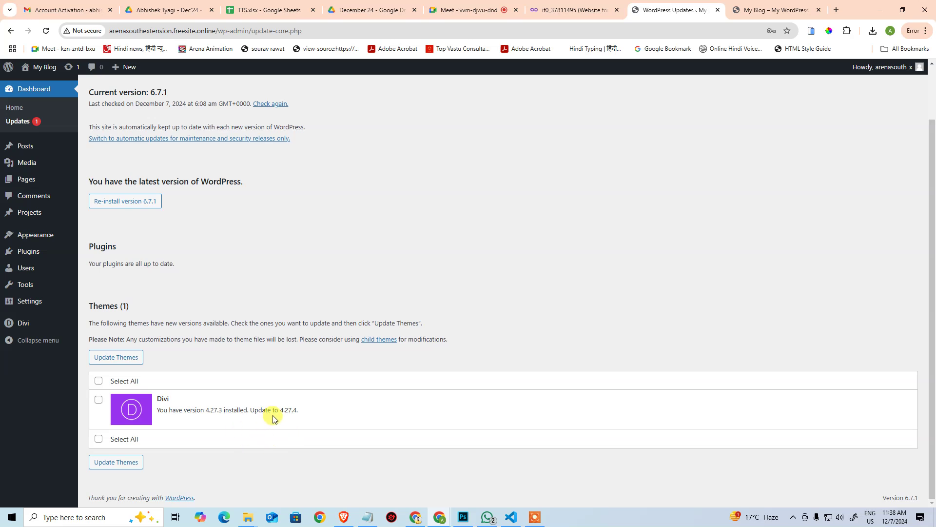
click(99, 399)
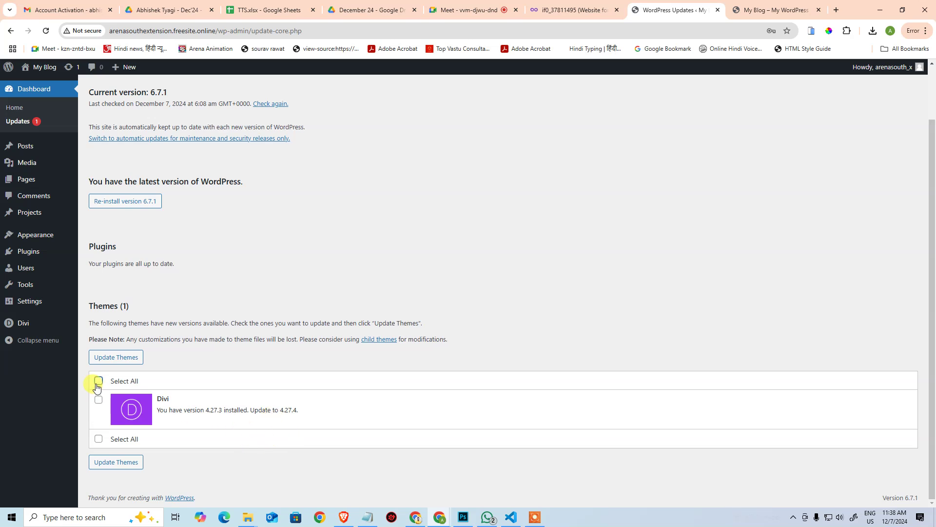
click(111, 462)
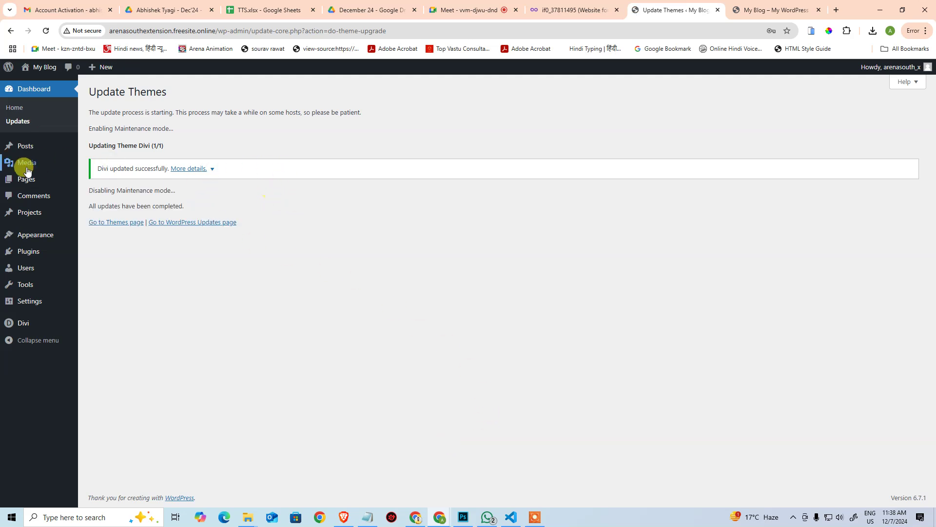
Step: Enable the Classic Editor in Divi's advanced builder options and save the changes
mouse_move(22, 181)
click(84, 184)
mouse_move(29, 323)
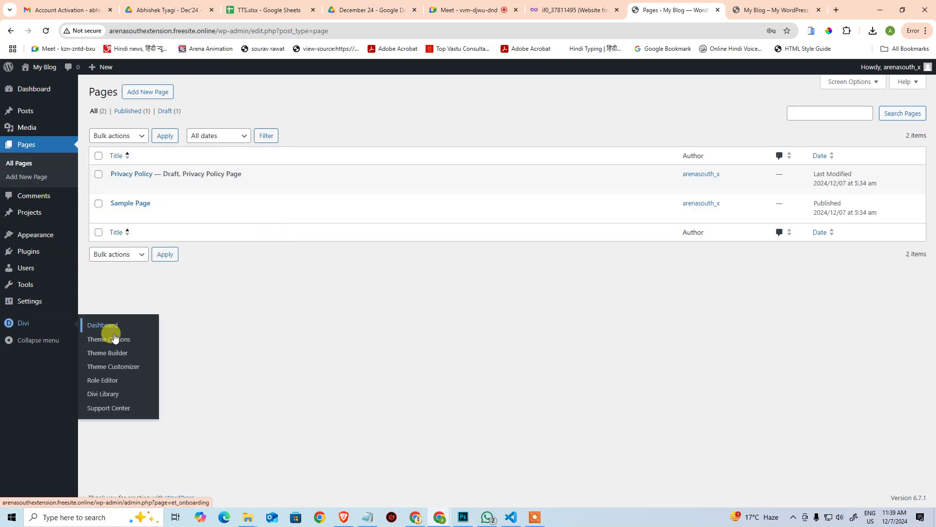
click(110, 326)
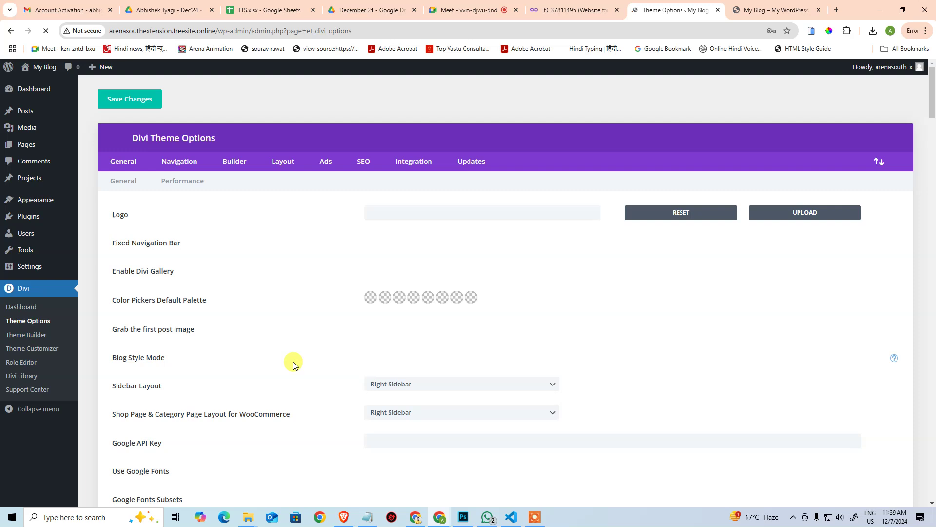
click(215, 159)
click(218, 182)
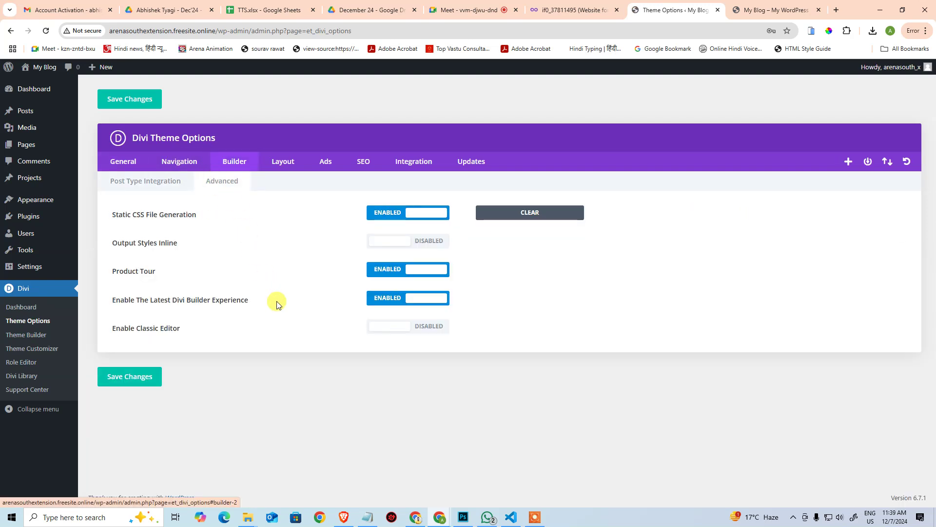
click(409, 326)
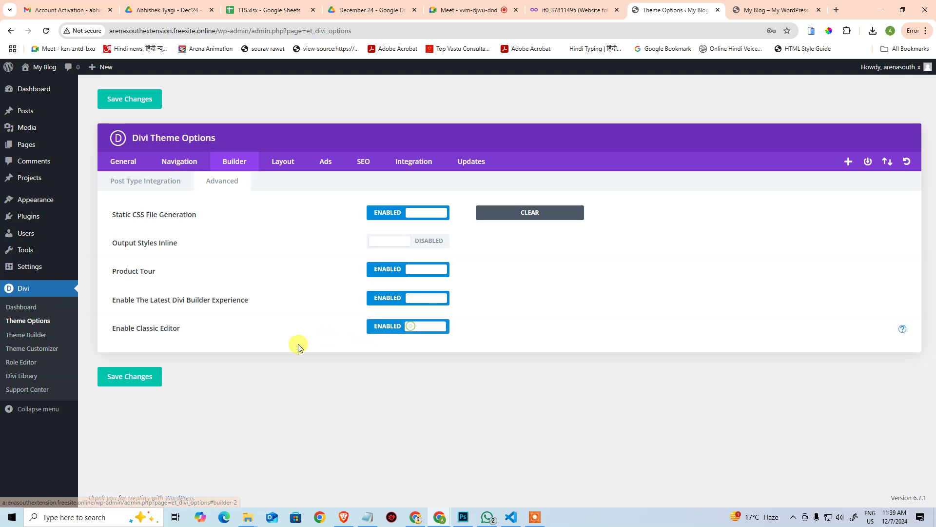
click(129, 379)
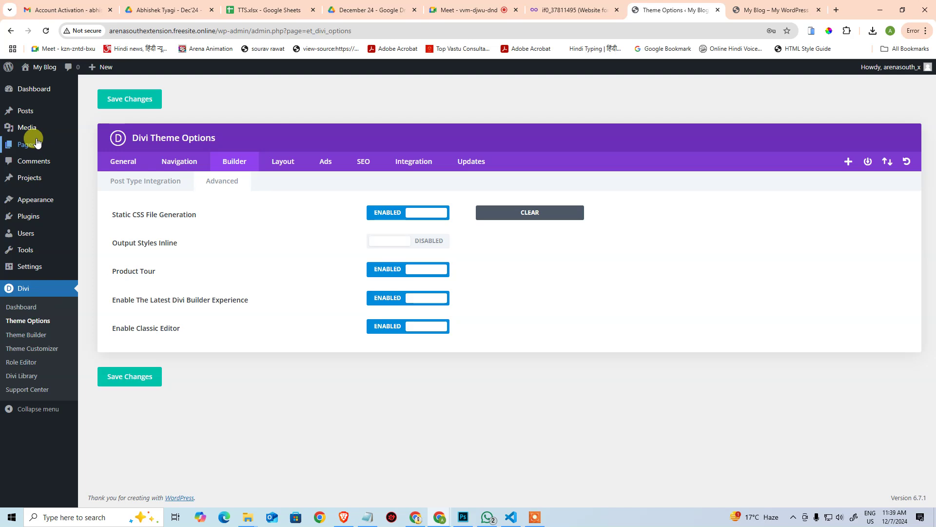
Step: Add a new page titled "Home" and start editing it with the Divi Builder, dismissing the welcome messages
mouse_move(27, 145)
click(88, 147)
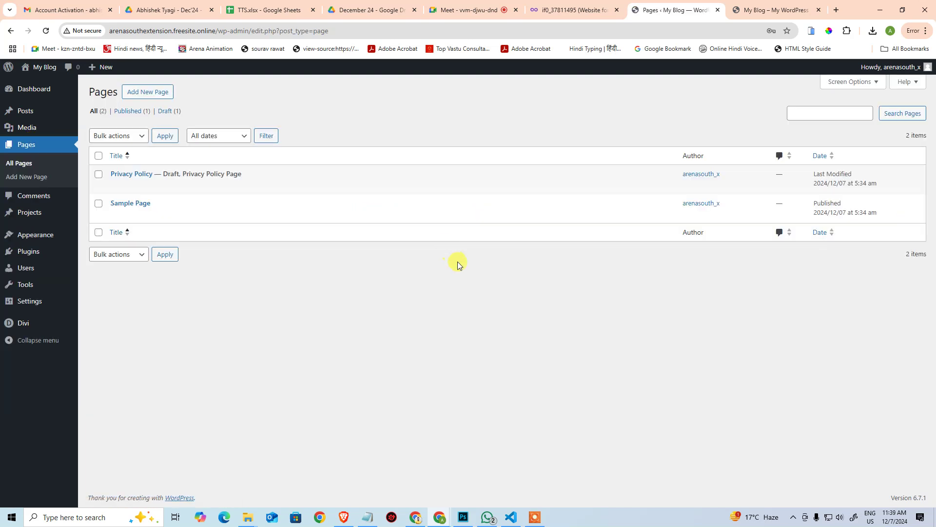
click(130, 92)
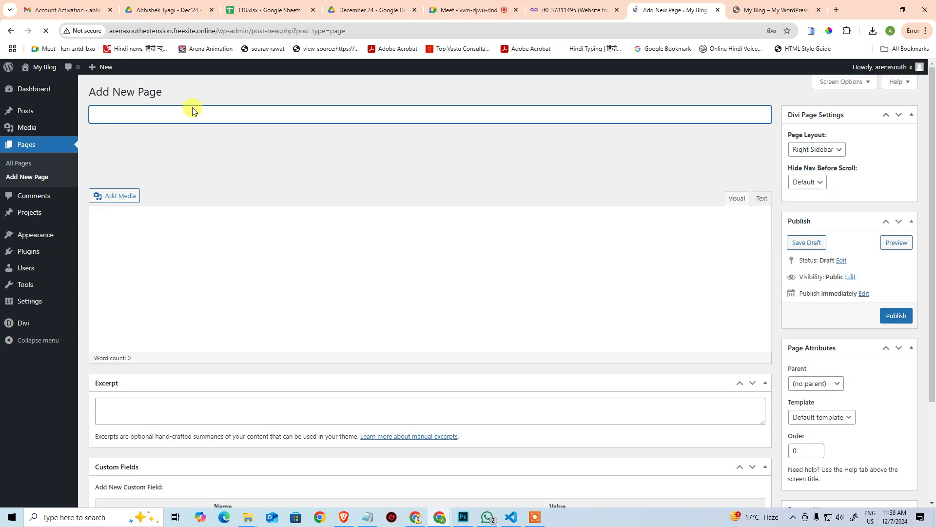
text(Ho)
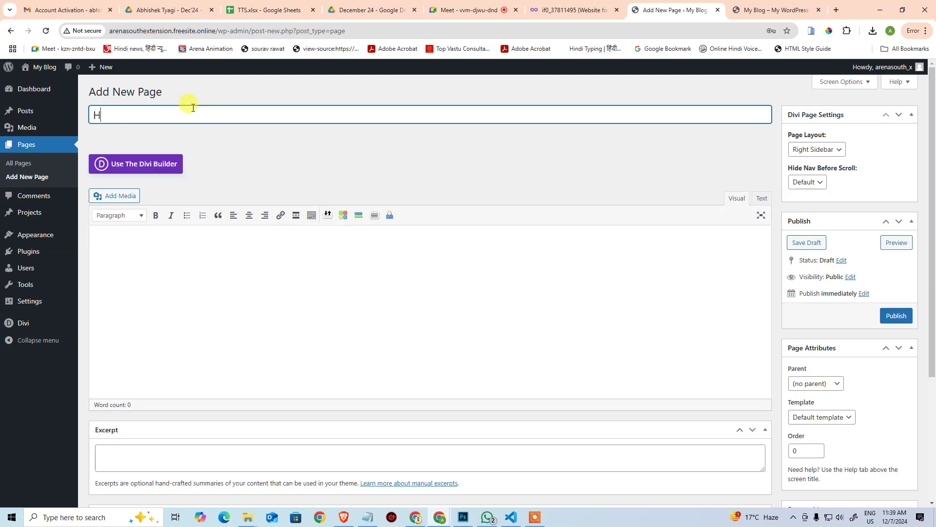
text(me)
click(155, 163)
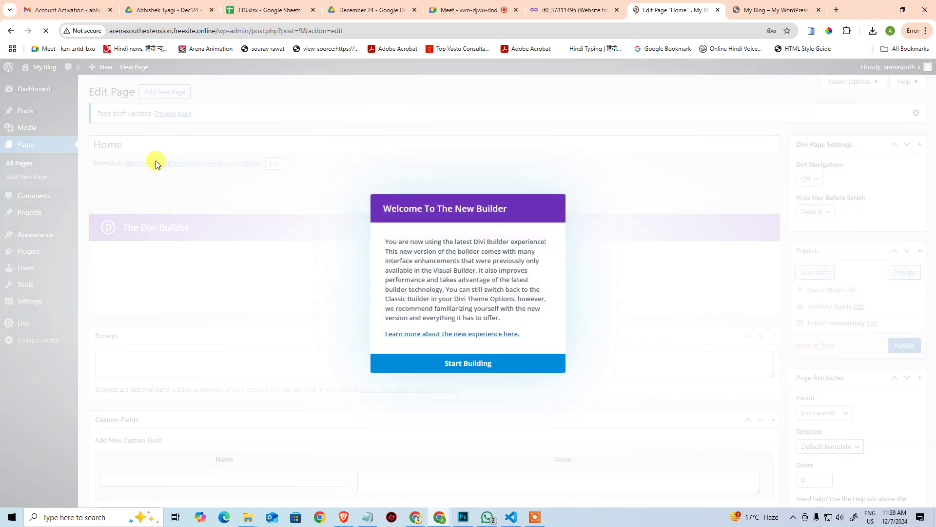
click(445, 363)
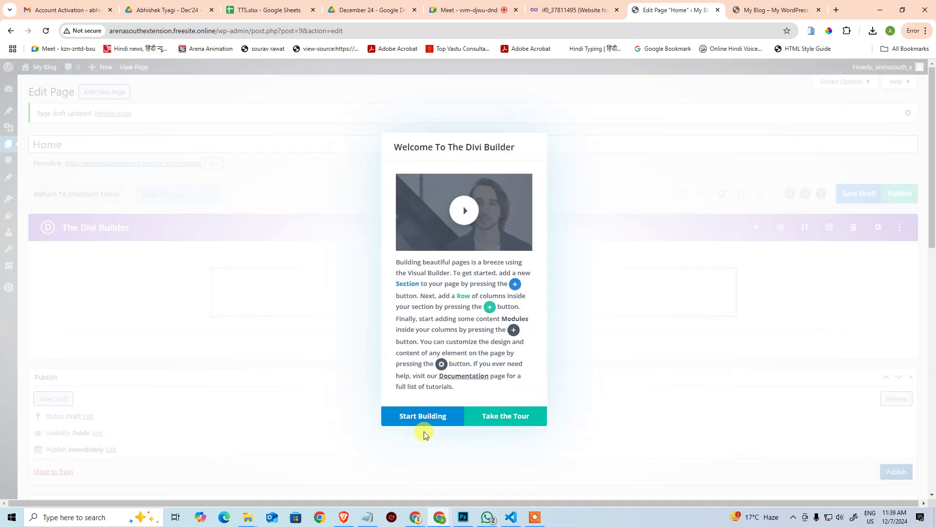
click(425, 418)
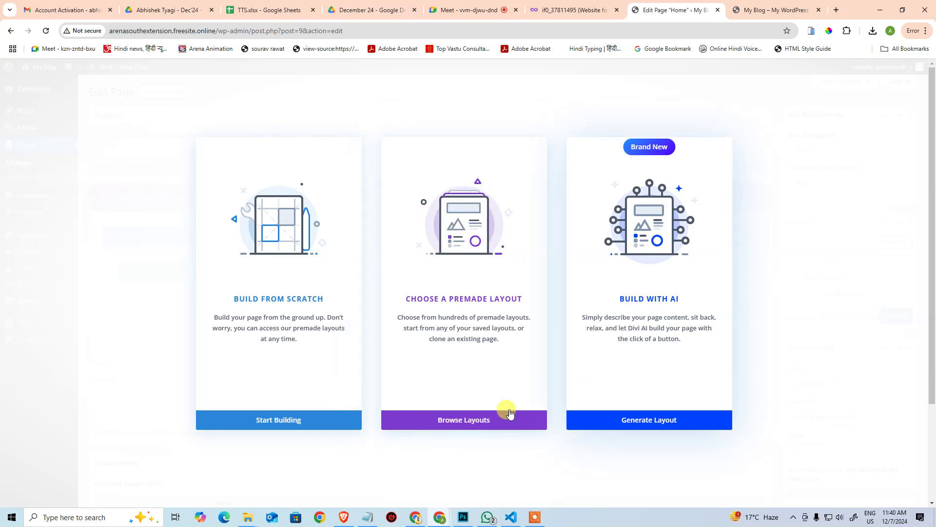
Step: Browse Divi's premade layouts for the Home page, filtered to the Education category
click(487, 419)
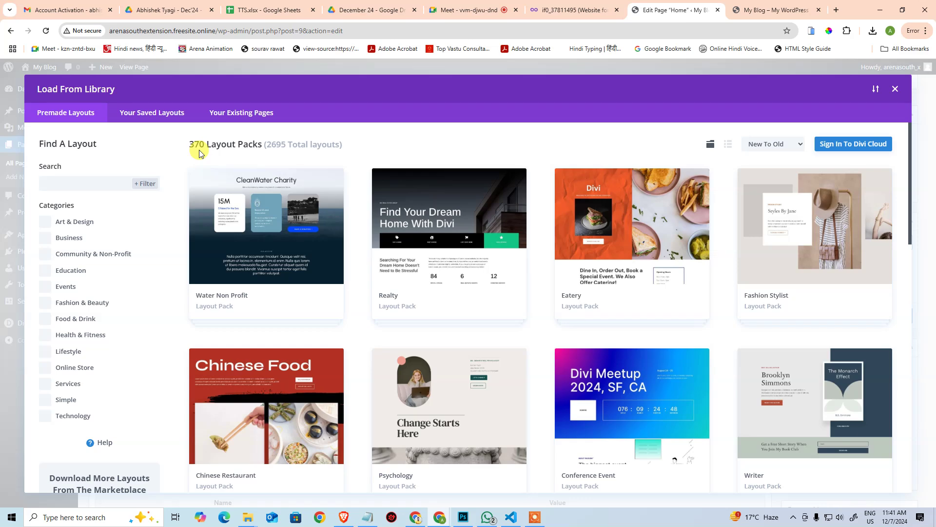
click(73, 273)
scroll(385, 303, down, 8)
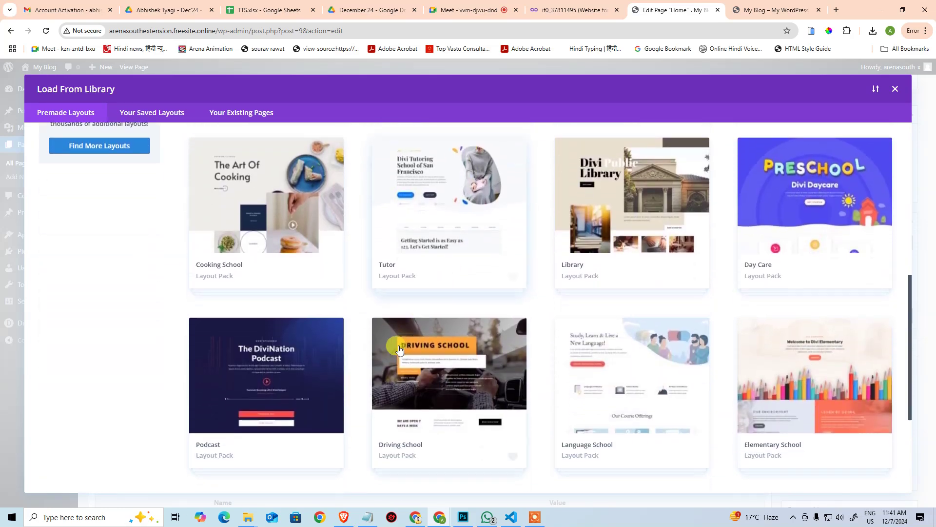
scroll(399, 350, down, 4)
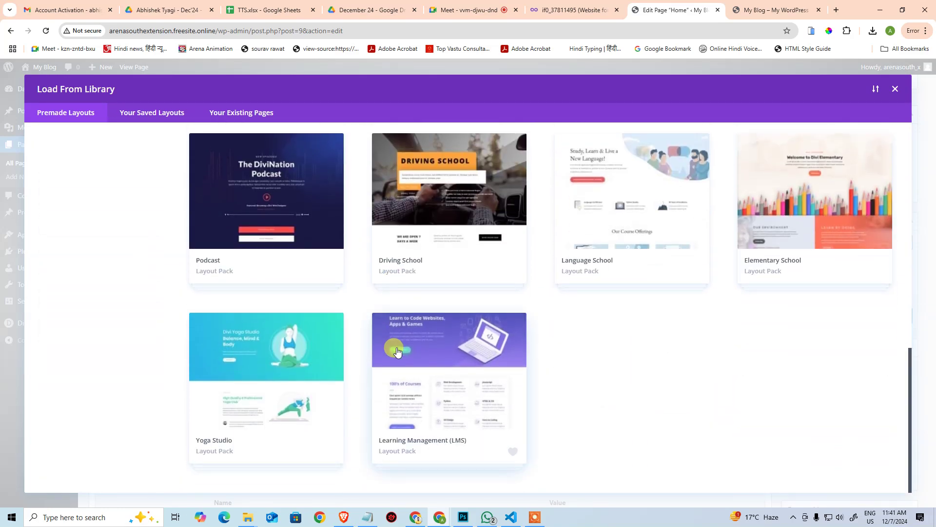
scroll(398, 351, up, 12)
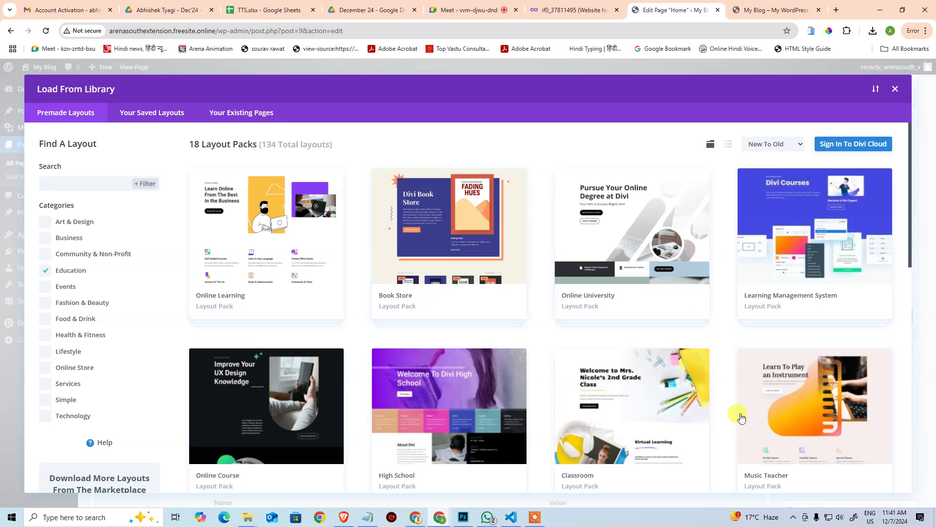
Step: Open the Music Teacher layout pack and select its Home layout
scroll(761, 395, down, 3)
click(798, 309)
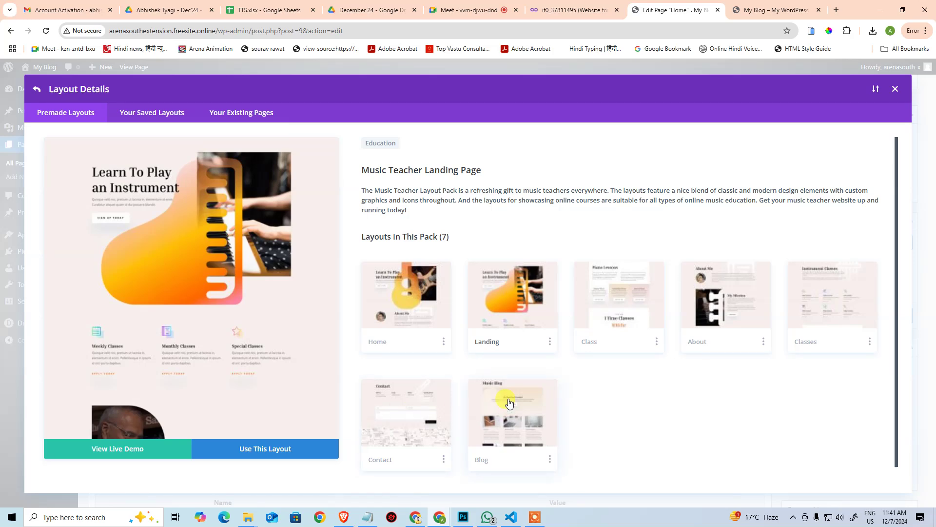
click(444, 347)
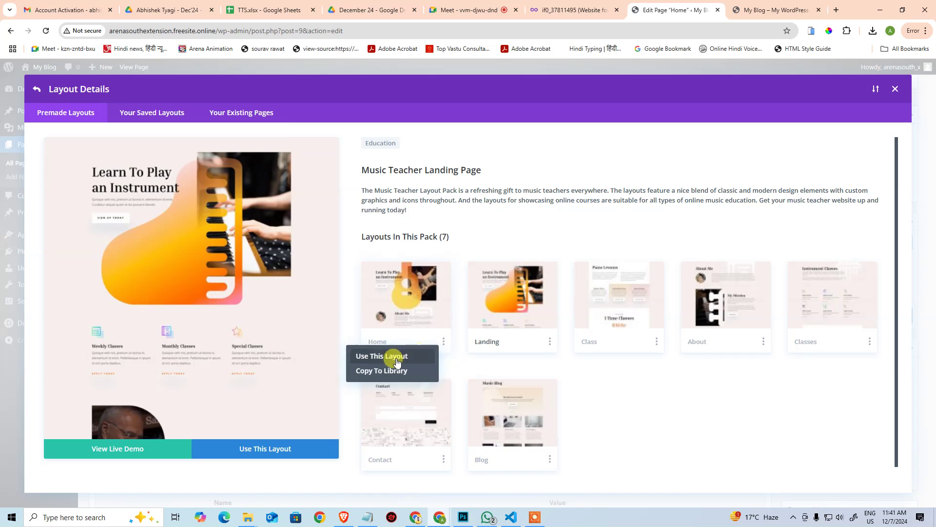
click(403, 303)
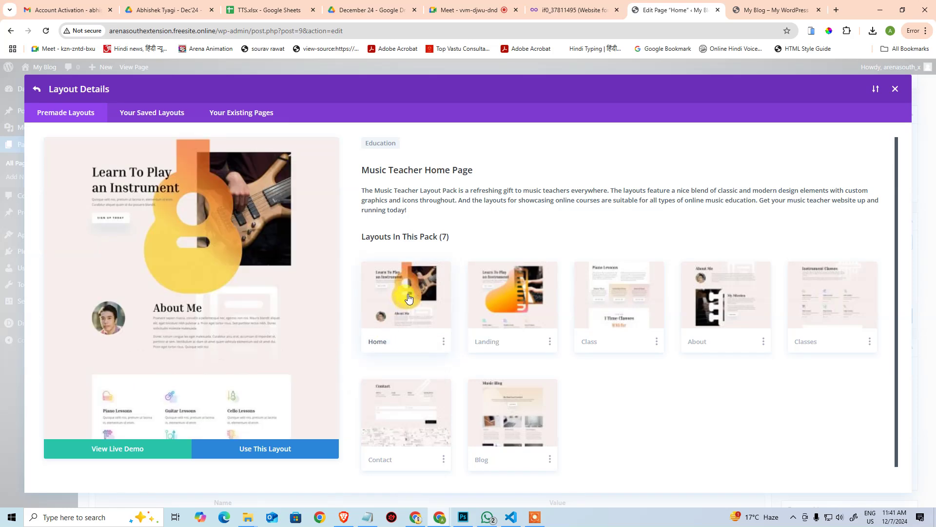
Step: Open the live demo of the Music Teacher Home layout and look through the whole page
click(115, 449)
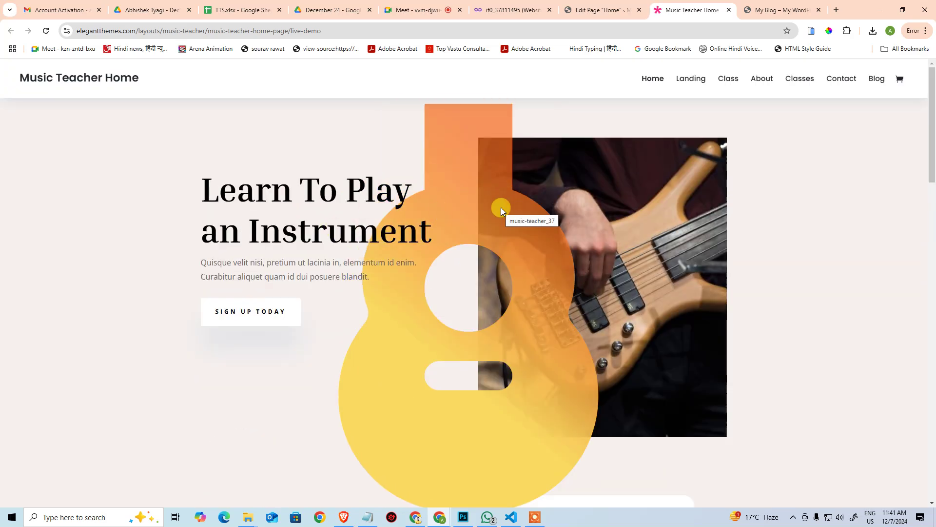
scroll(695, 168, down, 15)
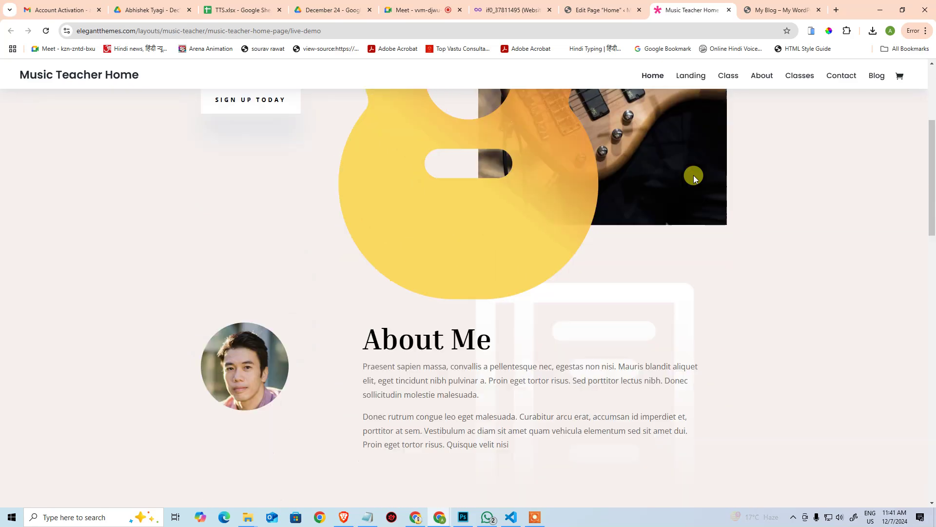
scroll(692, 178, down, 5)
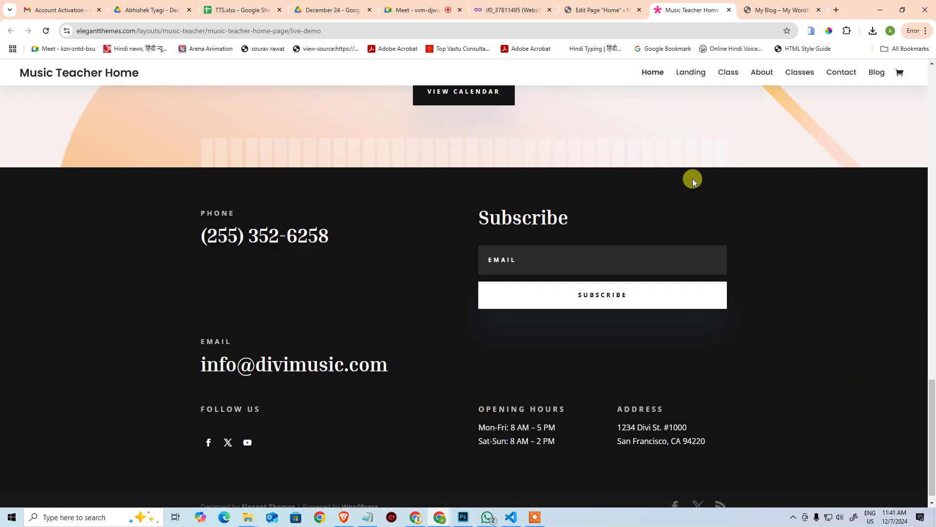
scroll(693, 179, up, 6)
scroll(700, 254, up, 15)
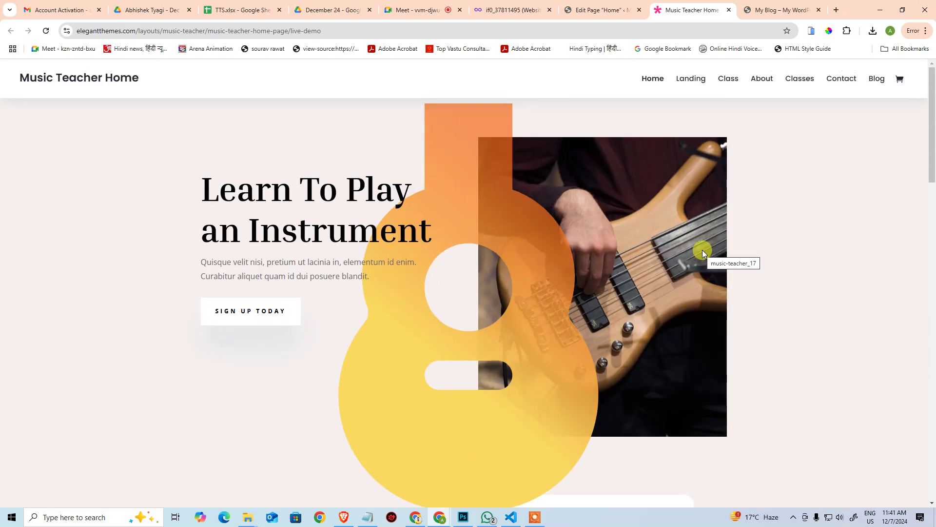
Step: Review the Class page of the Music Teacher demo from its lesson options down to the footer
click(732, 85)
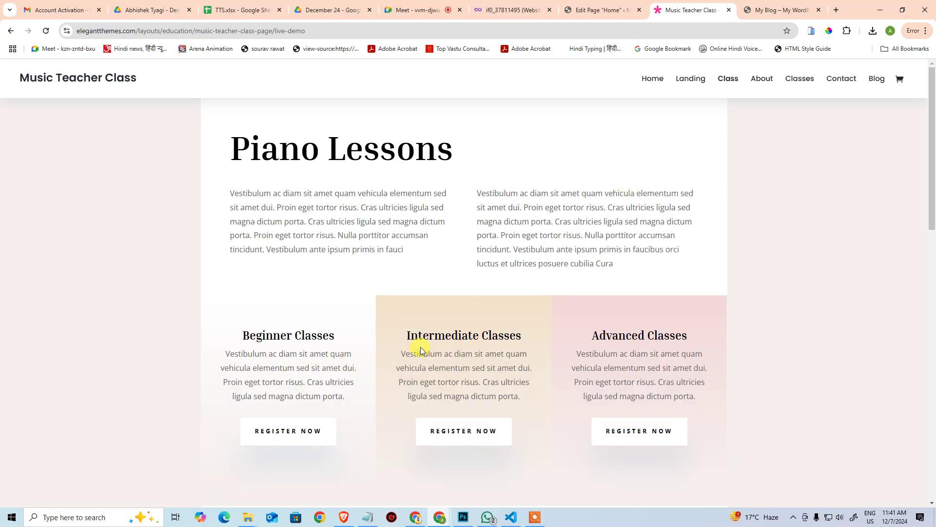
scroll(661, 336, down, 6)
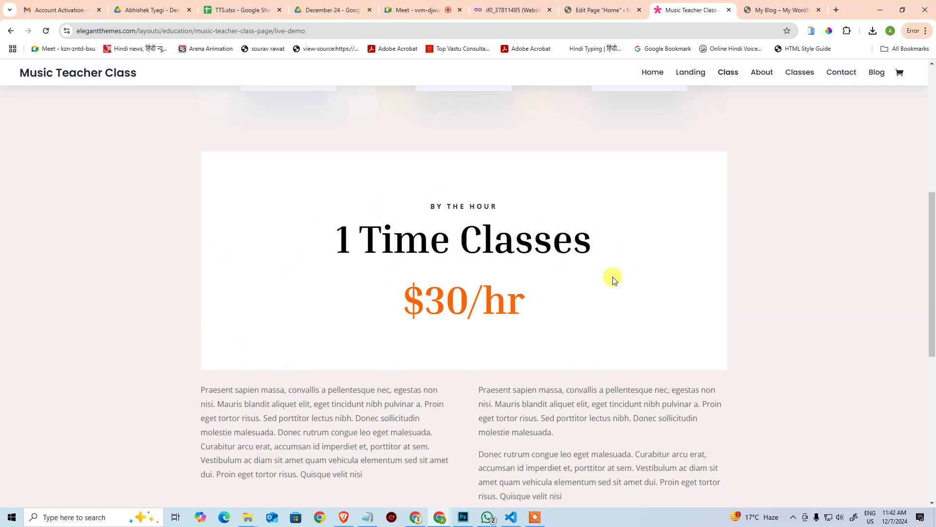
scroll(493, 293, down, 1)
scroll(518, 282, down, 7)
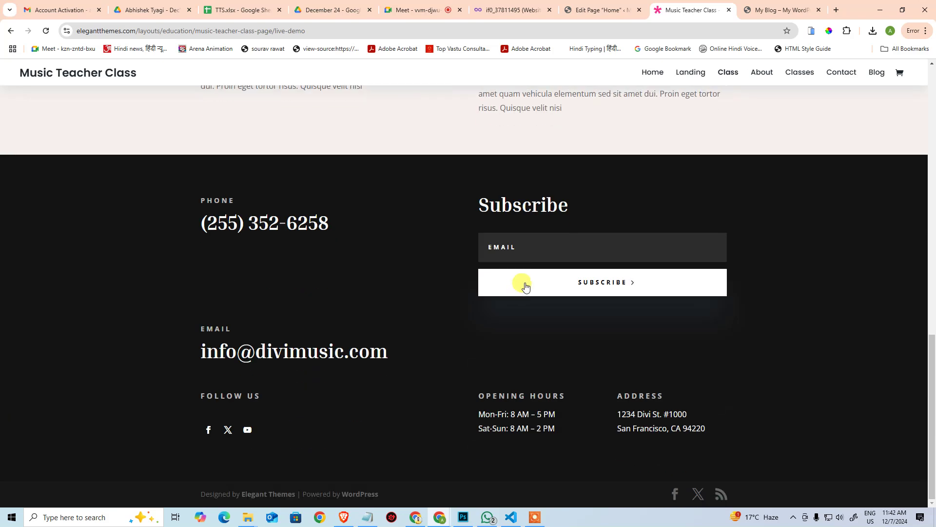
scroll(525, 287, up, 8)
Step: Review the Music Teacher demo's Classes and Contact pages, then return to its Home page
click(799, 72)
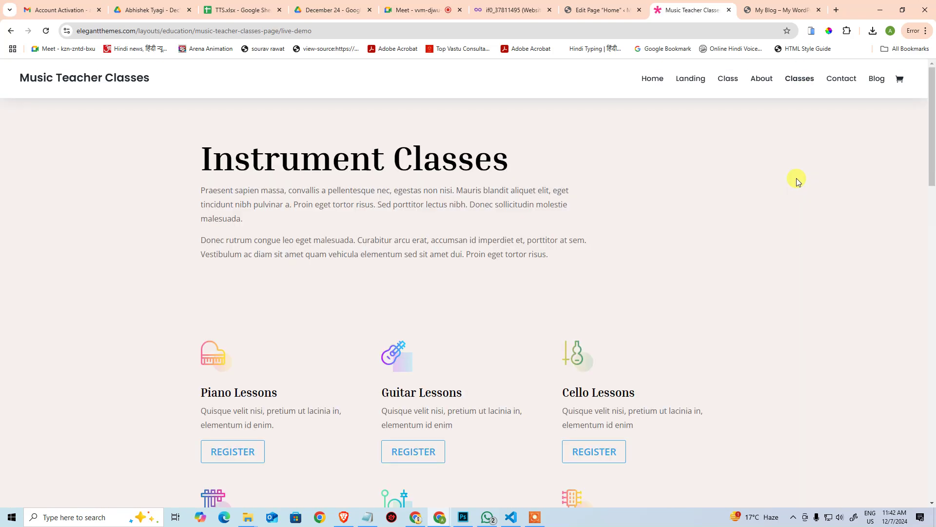
scroll(579, 205, down, 4)
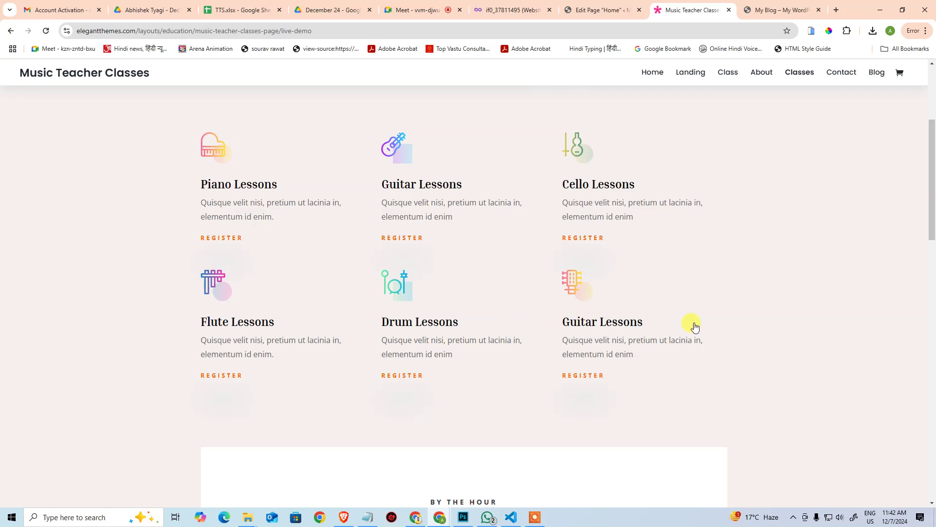
scroll(692, 324, down, 13)
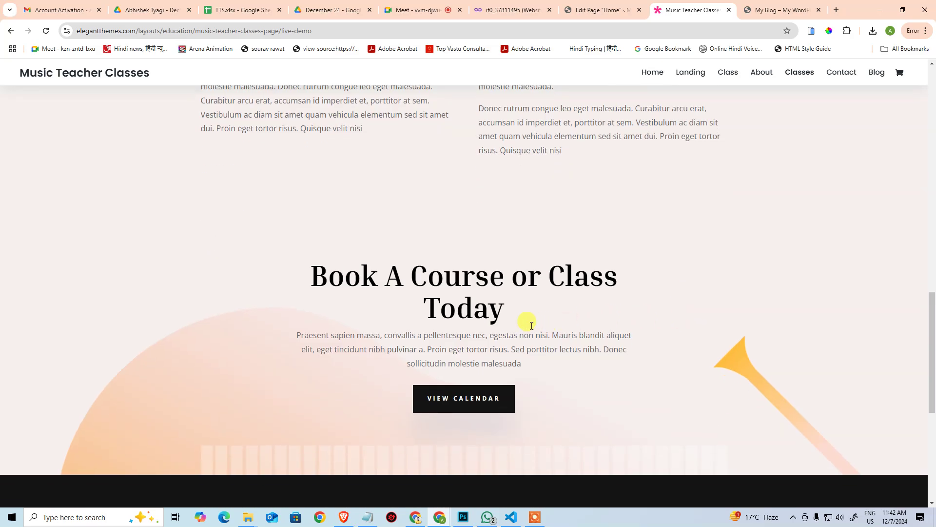
scroll(531, 326, down, 6)
scroll(472, 314, up, 18)
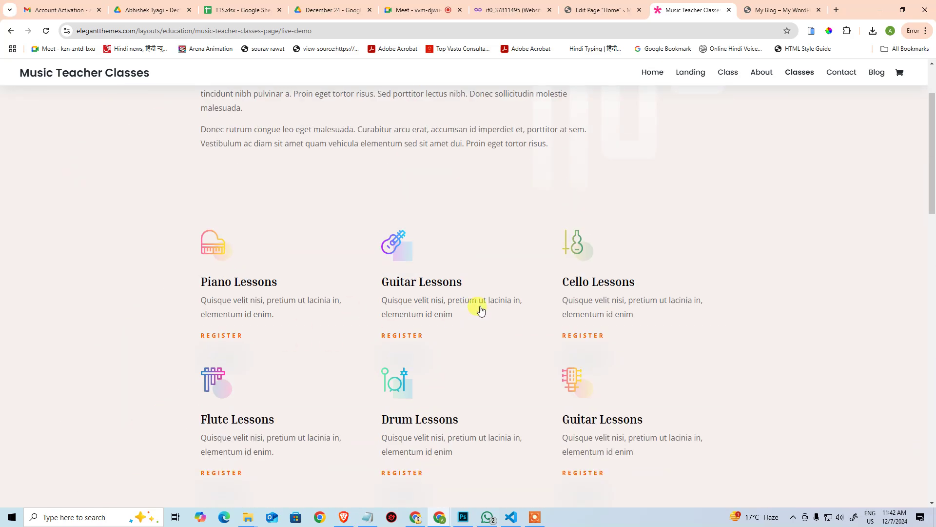
scroll(490, 330, up, 2)
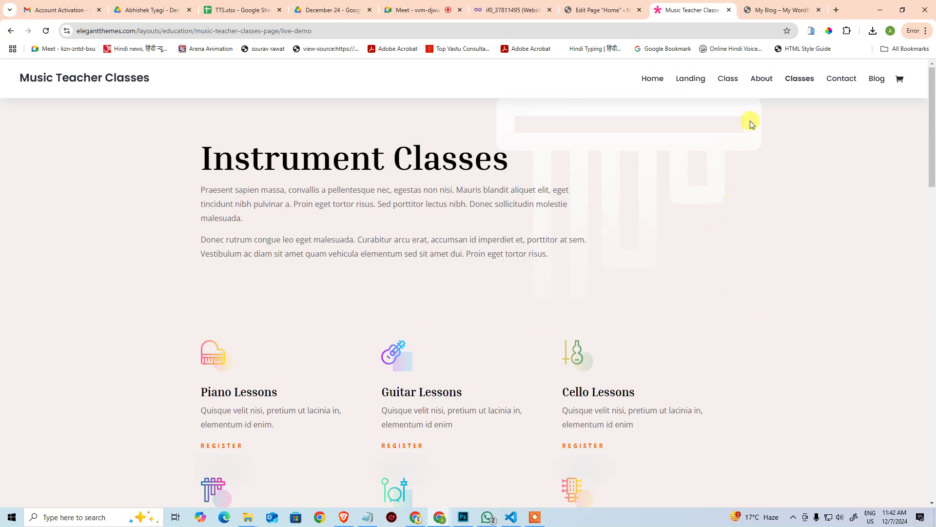
click(843, 79)
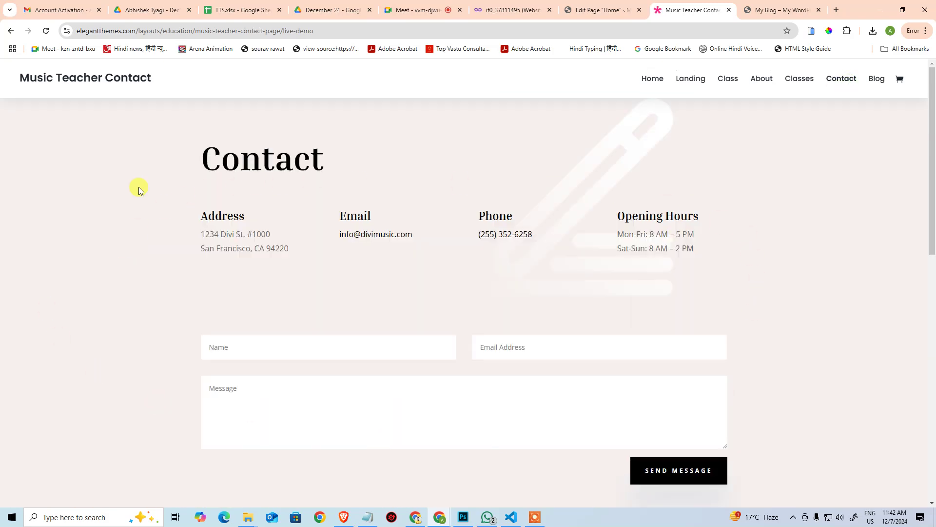
click(661, 85)
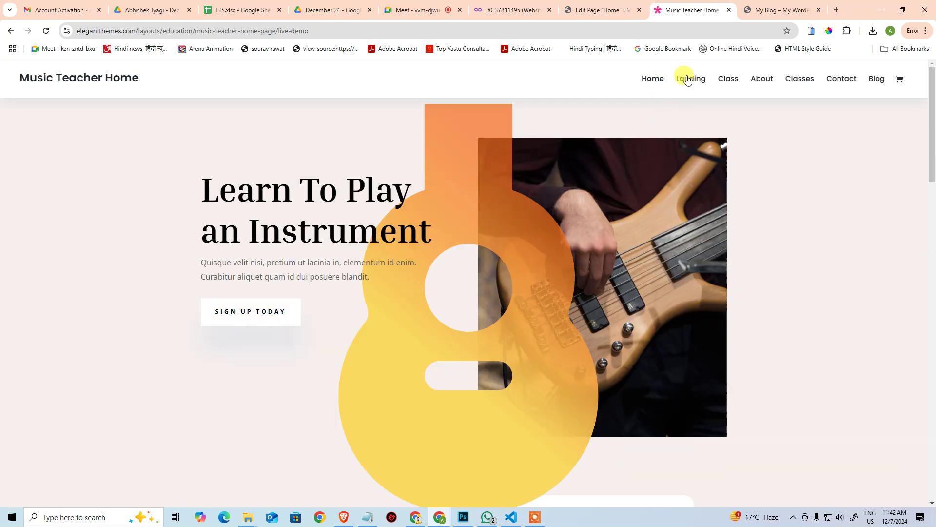
Step: Examine the Music Teacher demo's Landing page, including its About Me, lessons and pricing sections
click(687, 79)
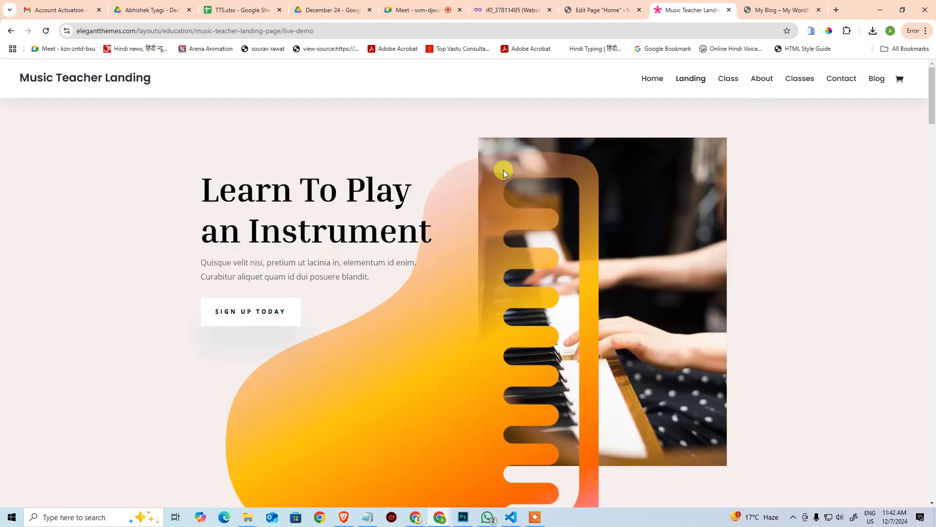
scroll(494, 368, down, 6)
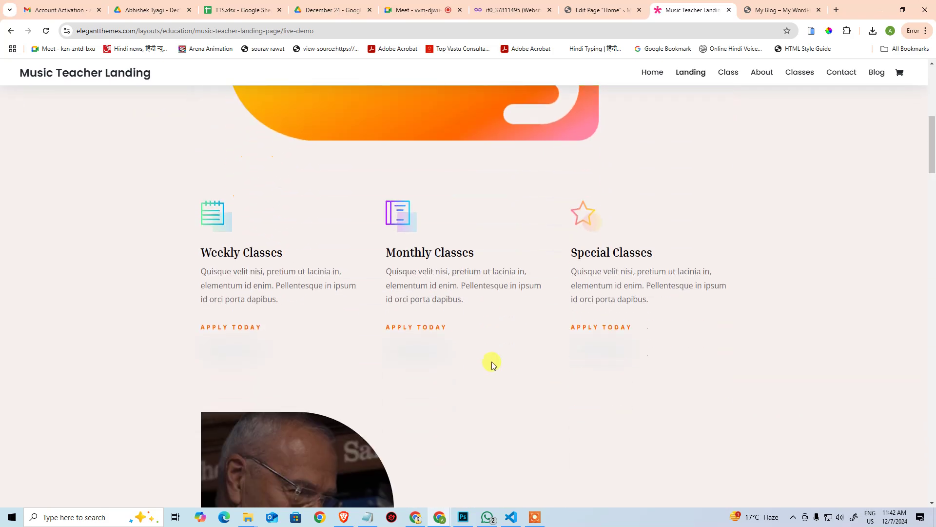
scroll(492, 364, down, 1)
scroll(709, 242, down, 6)
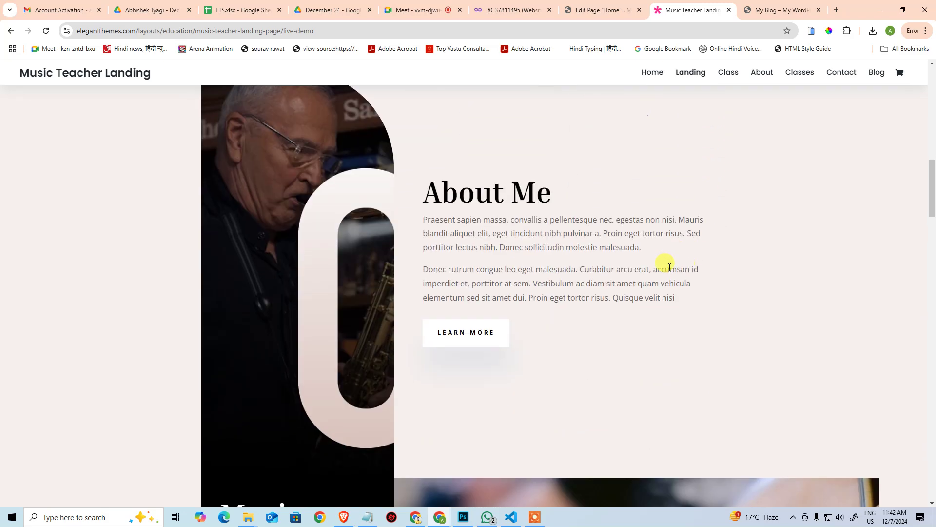
scroll(678, 167, down, 4)
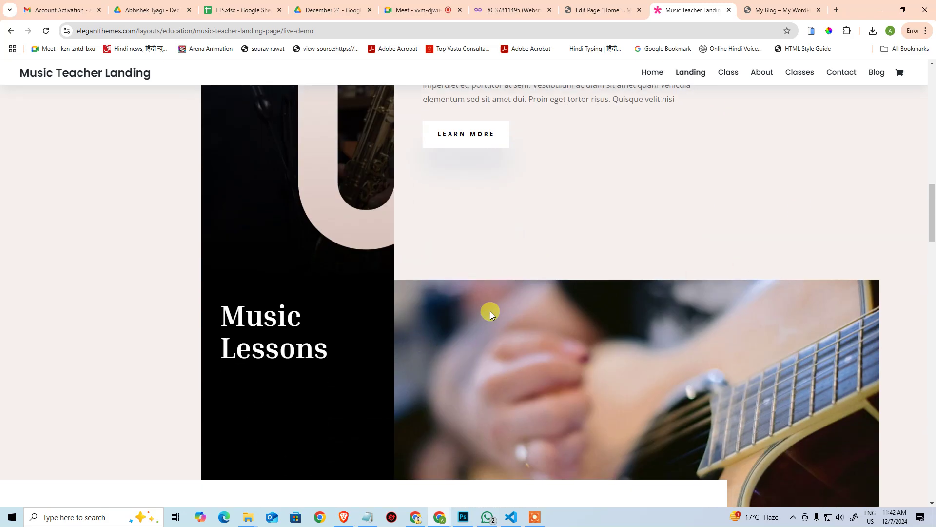
scroll(492, 309, up, 4)
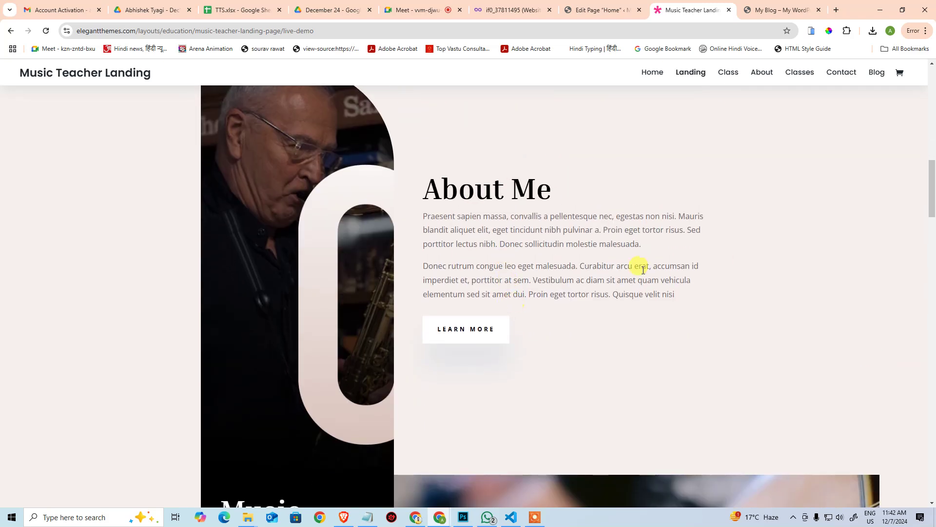
scroll(541, 271, down, 11)
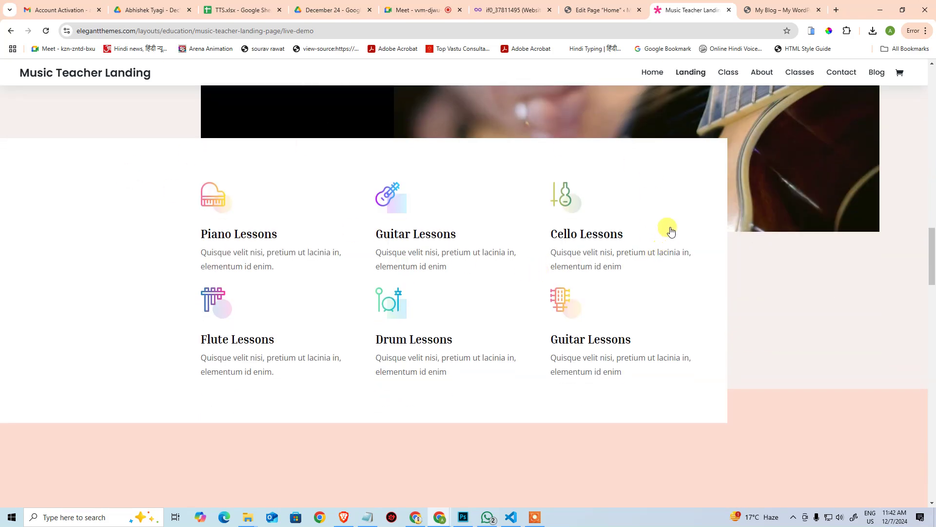
scroll(651, 234, down, 8)
scroll(775, 269, down, 5)
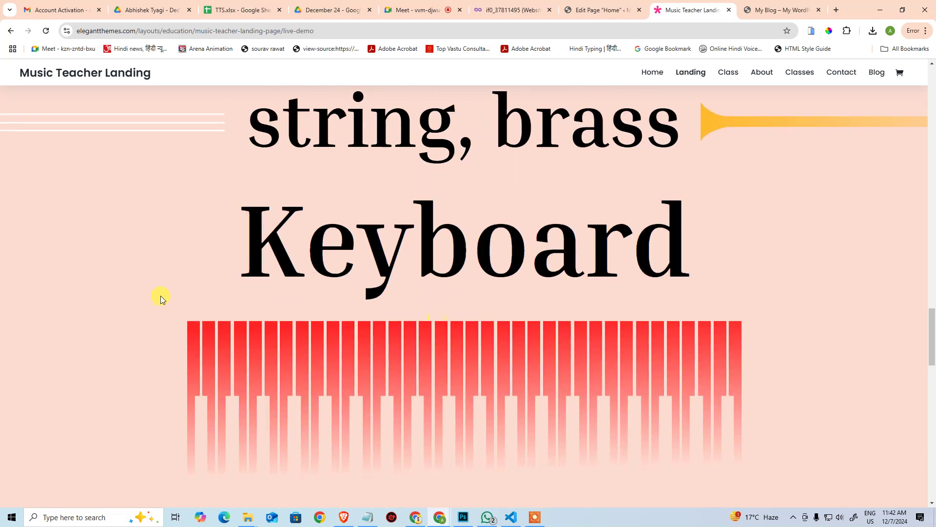
scroll(445, 336, down, 20)
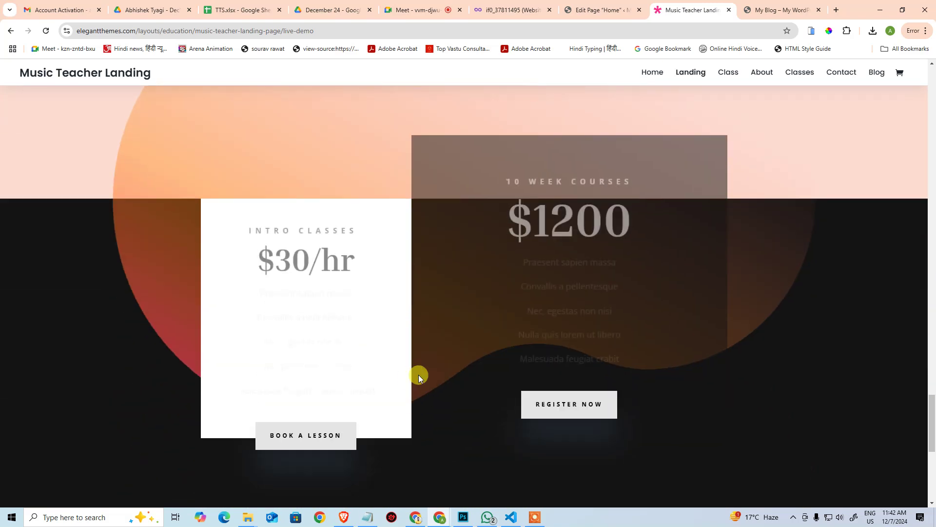
Step: Look back through the Music Teacher Landing demo from its pricing section up to the page header
scroll(529, 386, up, 11)
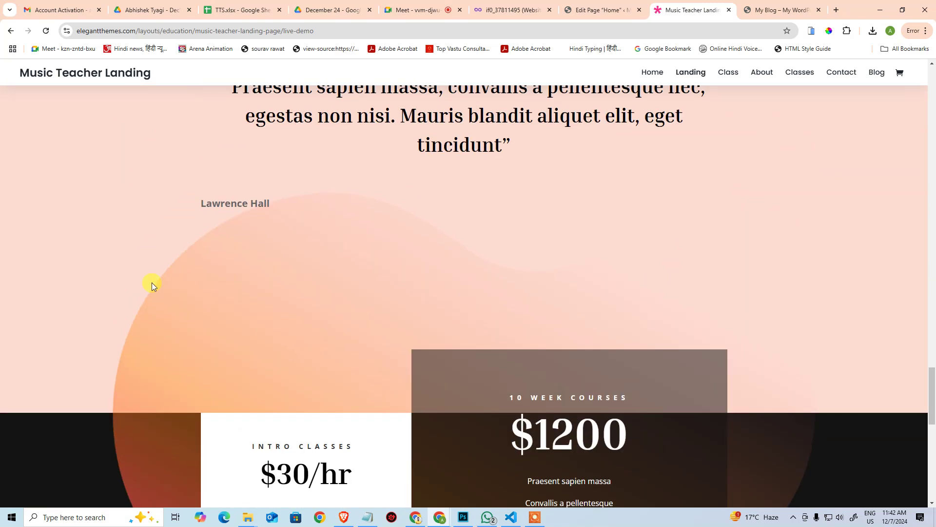
scroll(513, 361, down, 5)
scroll(366, 470, up, 11)
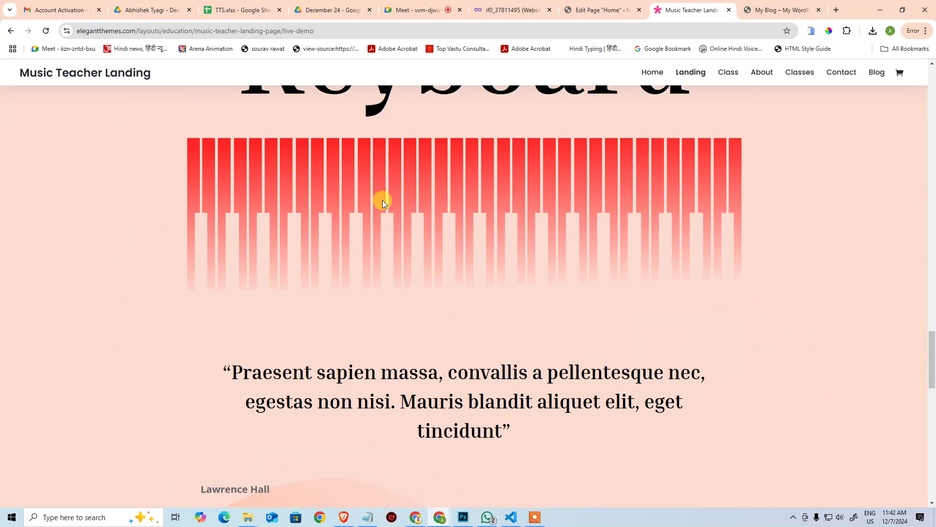
scroll(653, 191, up, 12)
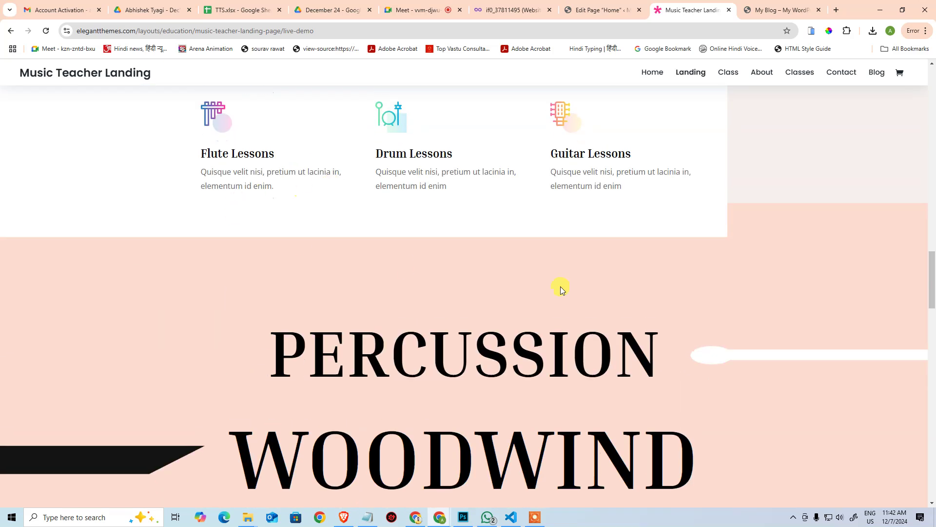
scroll(560, 288, down, 4)
scroll(365, 203, up, 10)
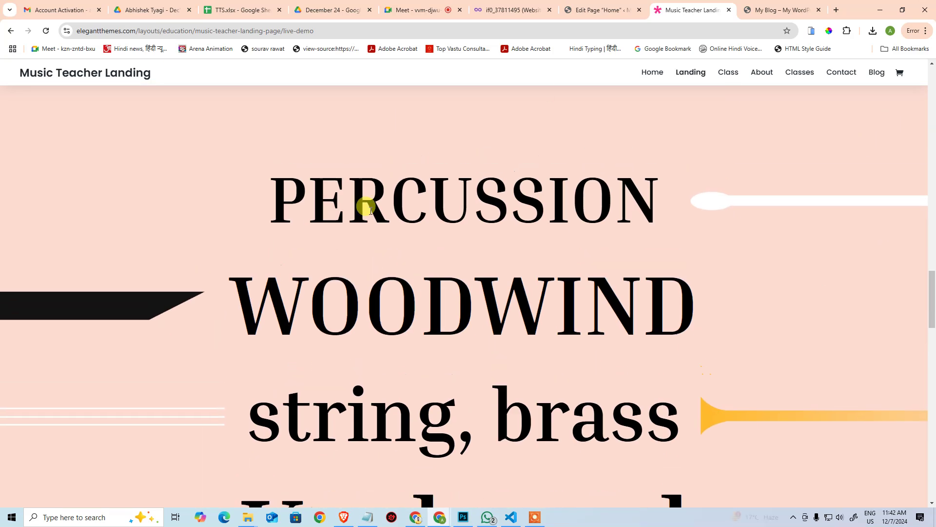
scroll(699, 225, up, 10)
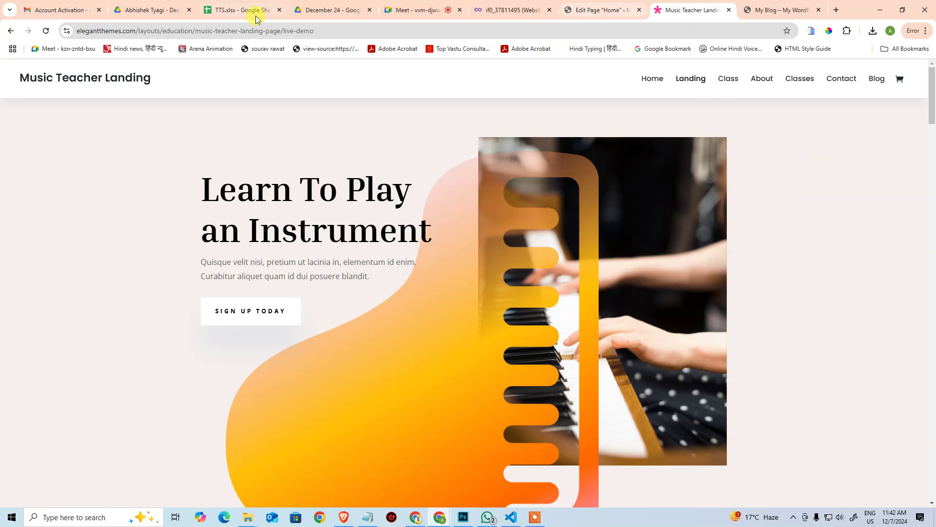
Step: Return to the Home page editor and load the Music Teacher pack's Landing layout into the page
click(580, 10)
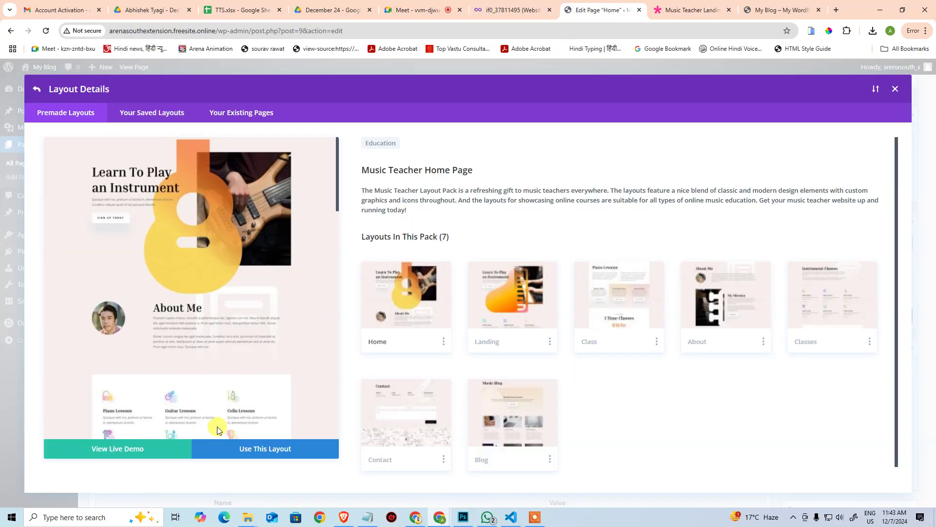
click(515, 318)
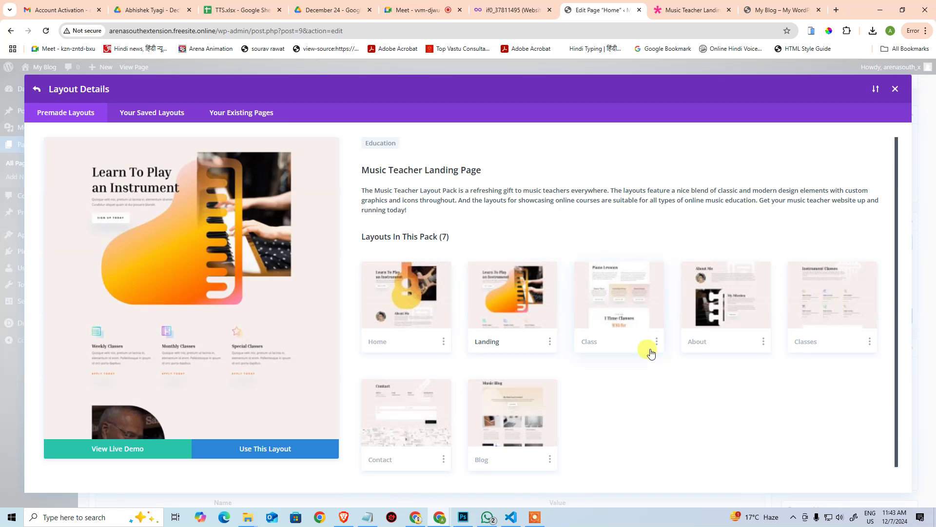
click(287, 449)
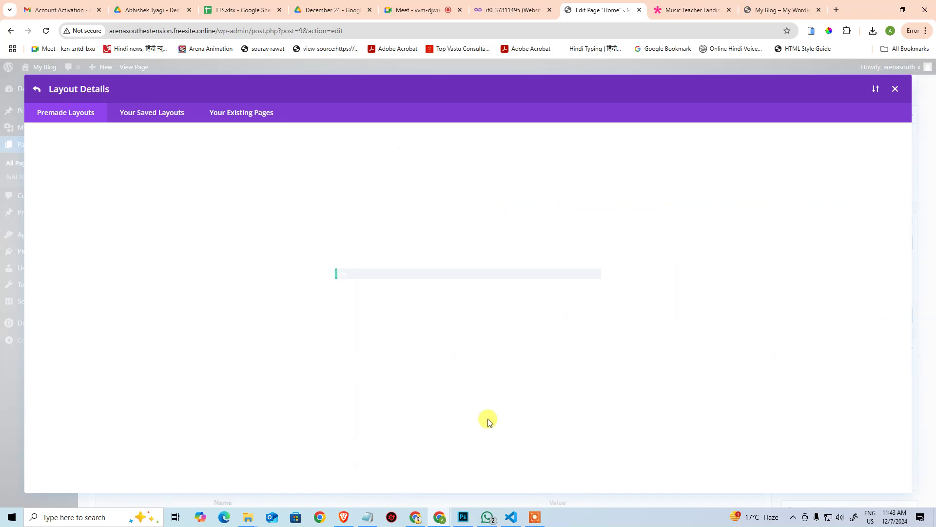
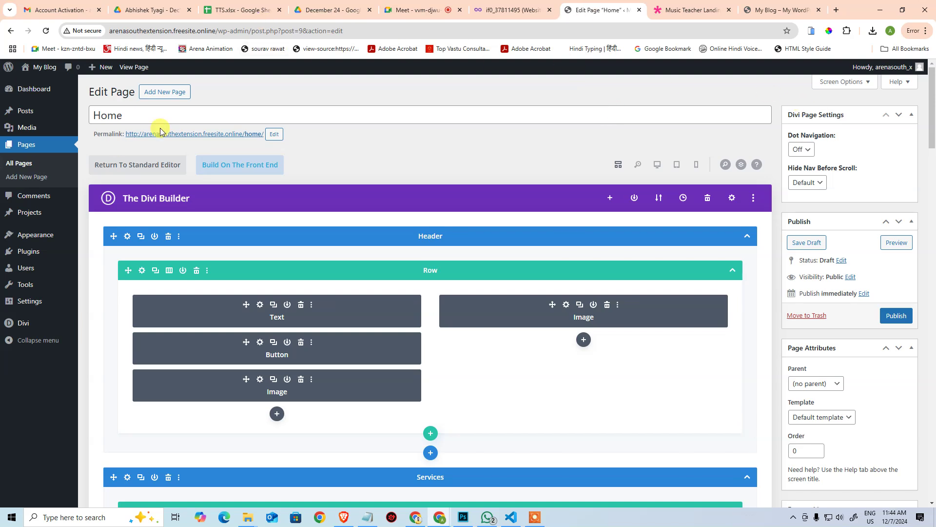
Step: Retitle the page as Landing and publish it
mouse_move(27, 111)
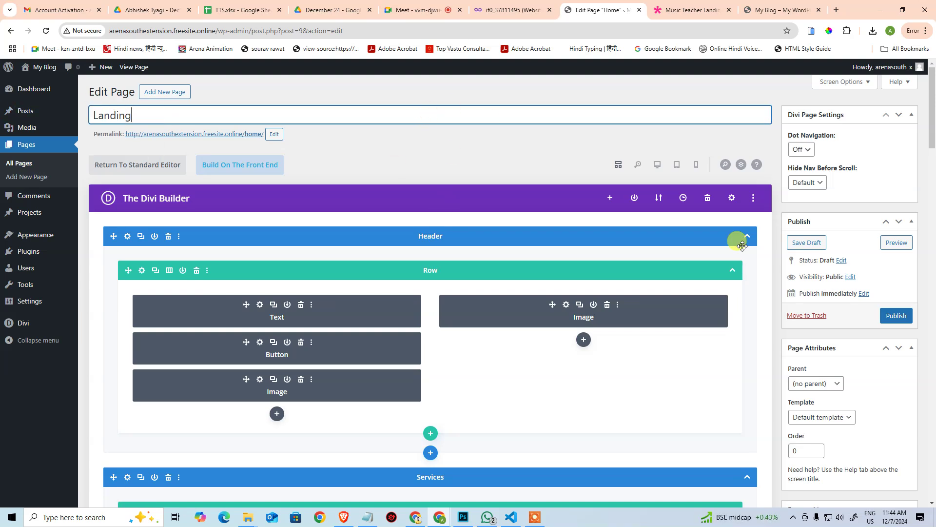
click(893, 316)
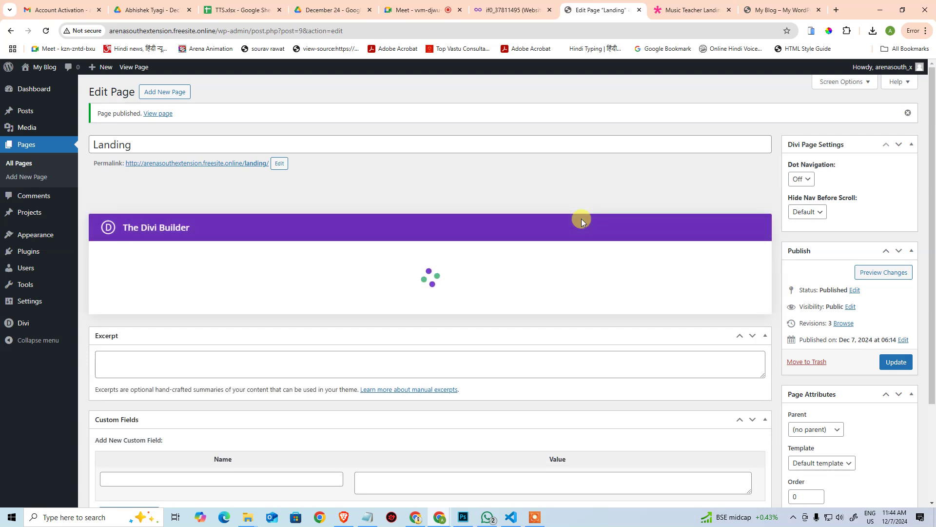
Step: Open the live site in a new browser tab and review its Landing page down to the footer and back
mouse_move(35, 88)
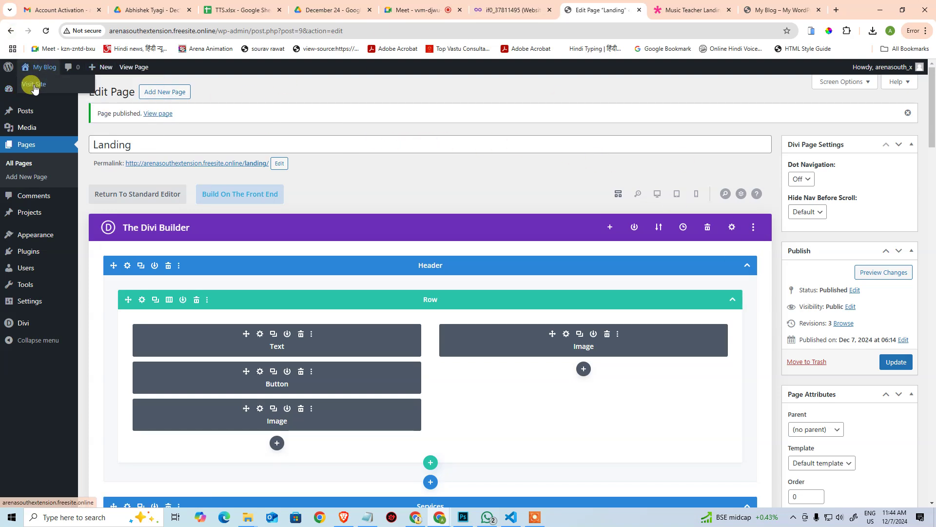
middle_click(34, 84)
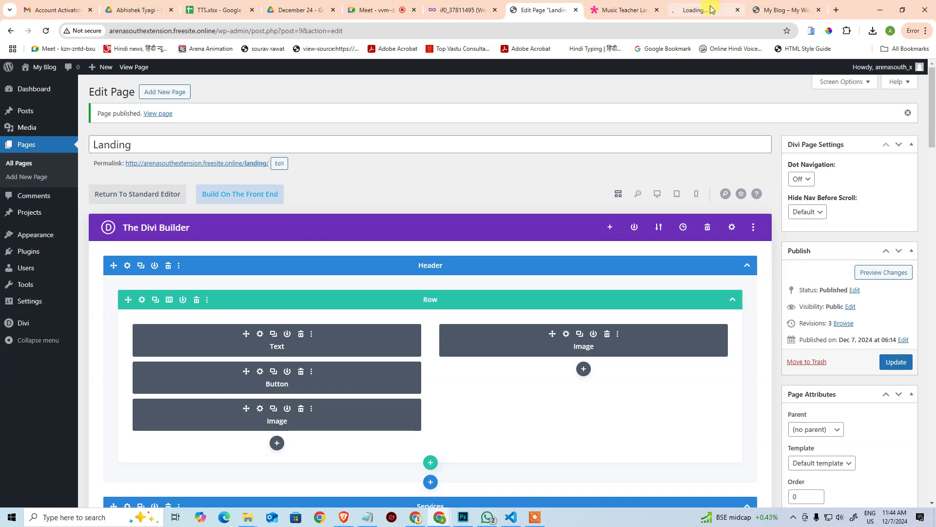
middle_click(748, 10)
click(748, 10)
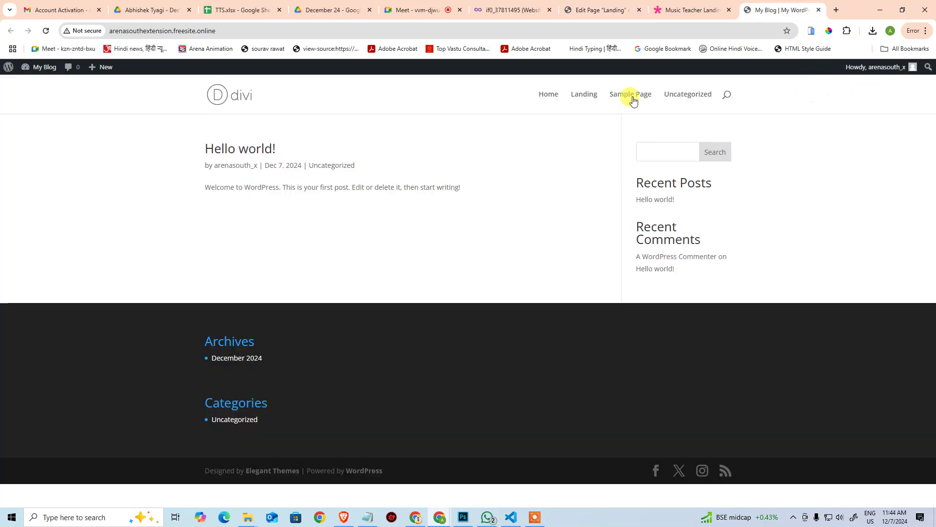
click(590, 96)
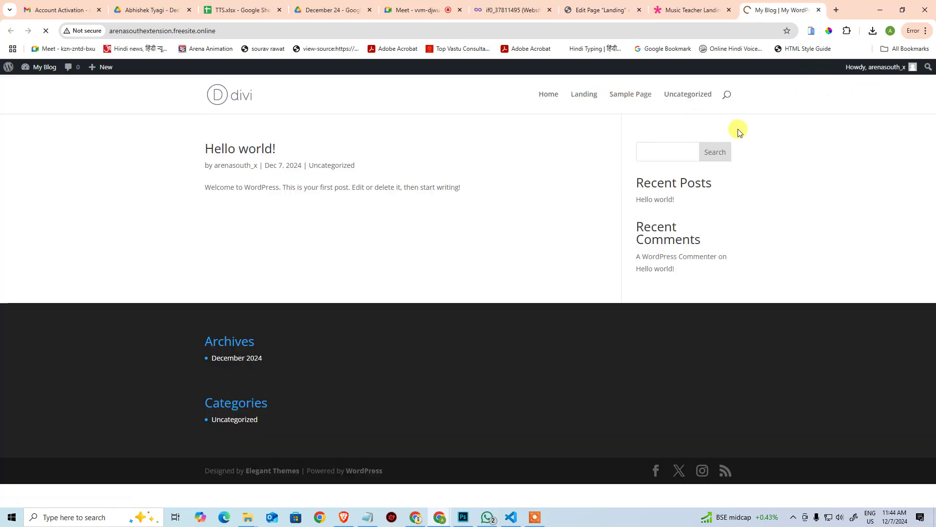
scroll(704, 217, down, 15)
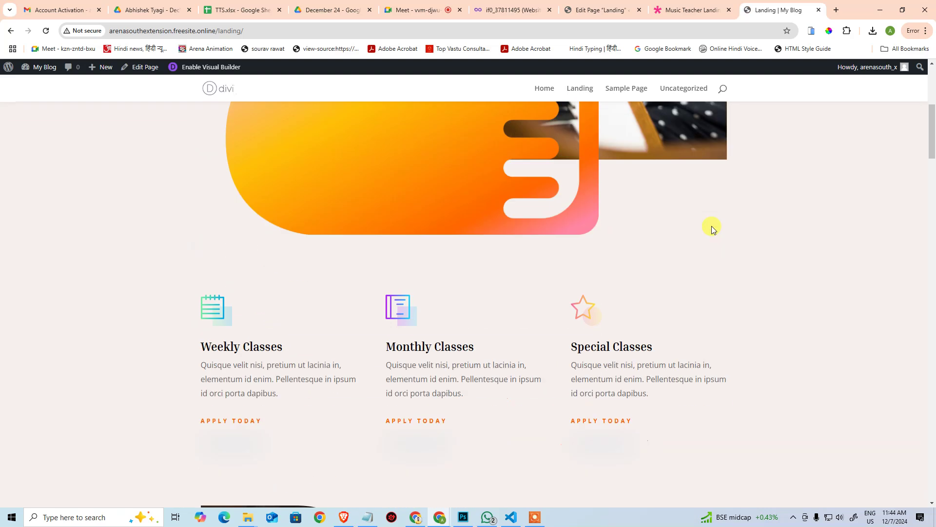
scroll(727, 223, down, 15)
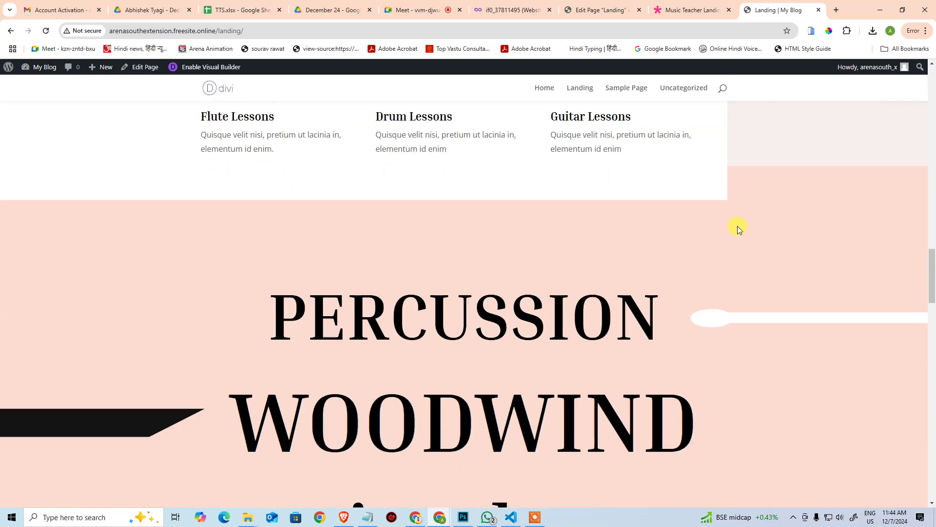
scroll(742, 233, down, 15)
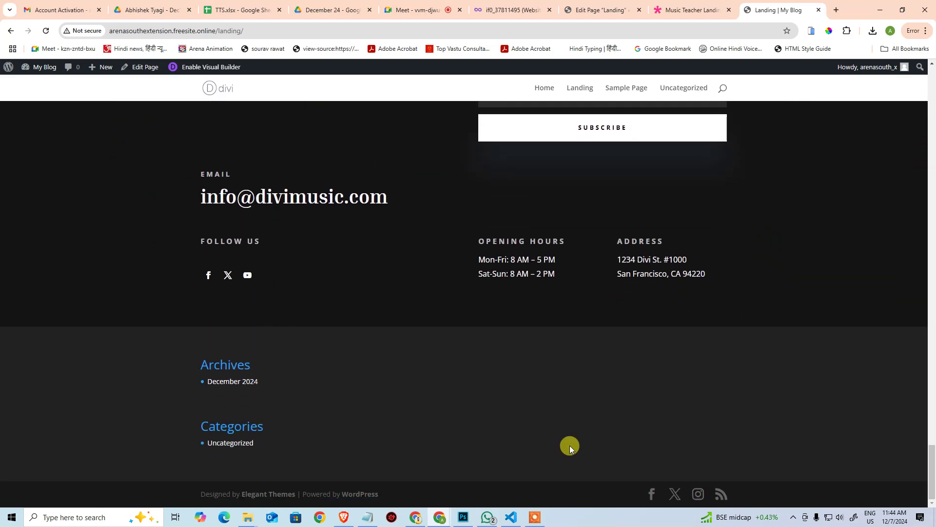
key(Home)
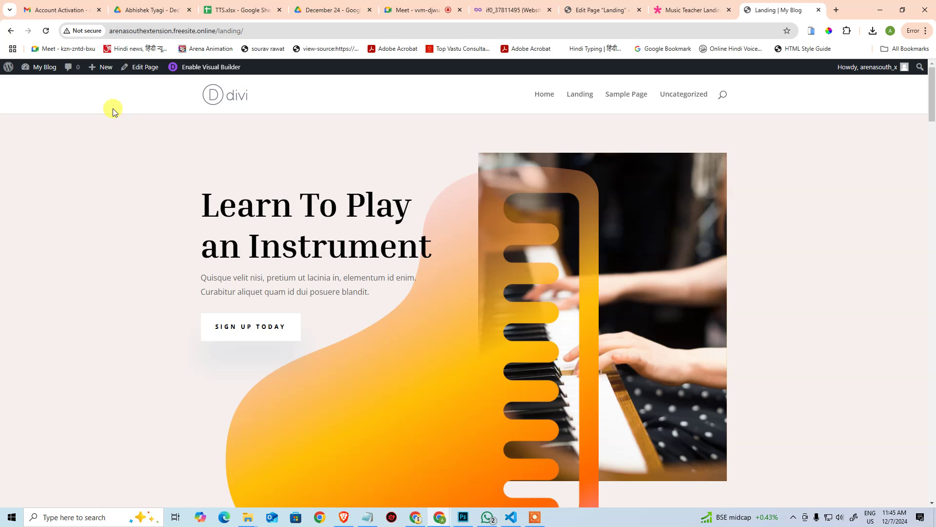
Step: Open the published Landing page in the Divi Visual Builder
drag(183, 213, 486, 221)
click(809, 235)
click(215, 67)
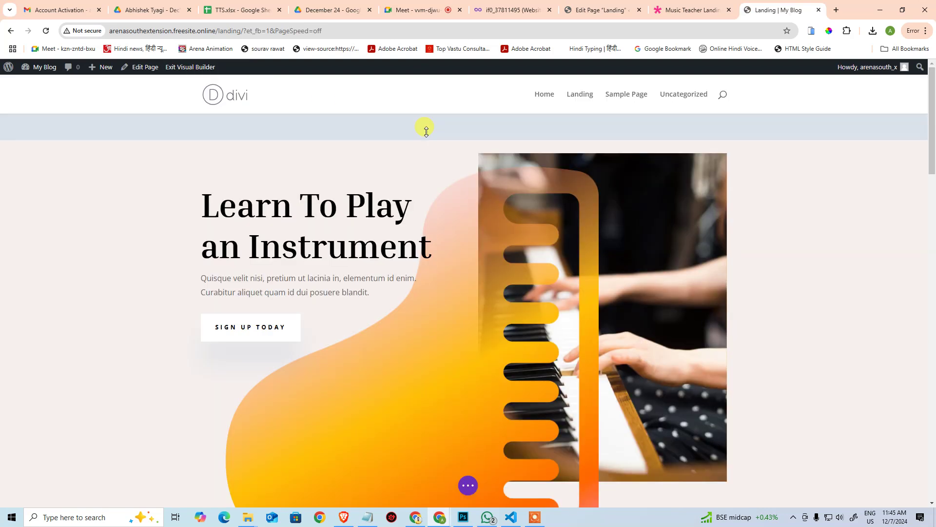
Step: Try deleting part of the "Learn To Play an Instrument" heading directly on the page, and discard the edit
click(307, 209)
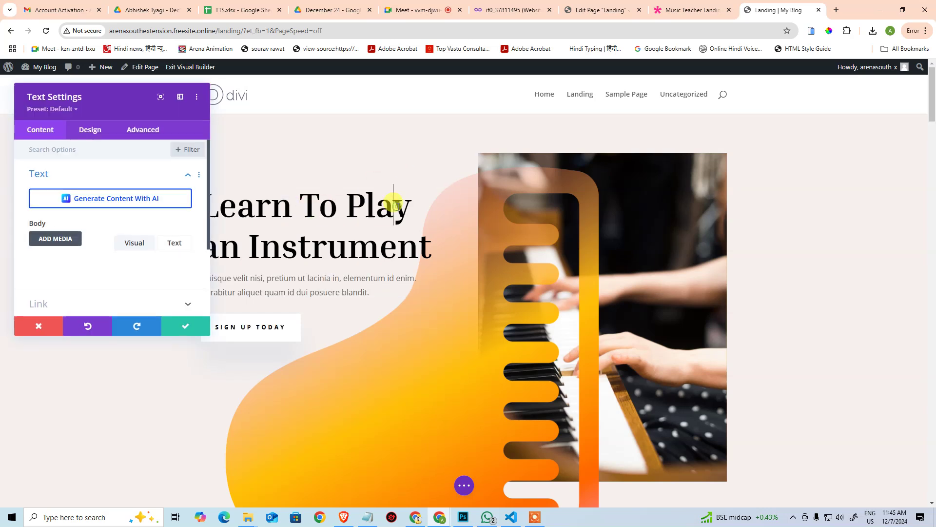
click(388, 200)
key(BackSpace)
key(BackSpace)
key(BackSpace)
key(BackSpace)
key(BackSpace)
key(BackSpace)
key(BackSpace)
key(BackSpace)
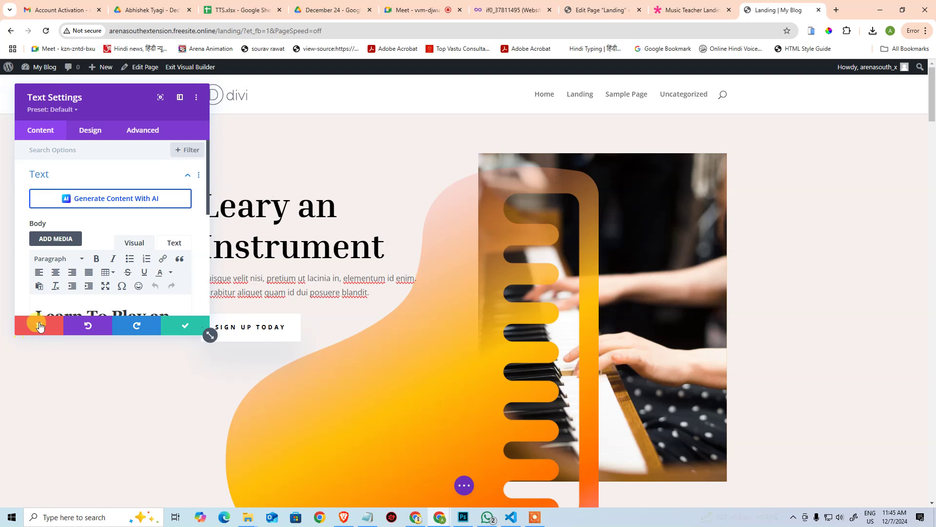
click(39, 325)
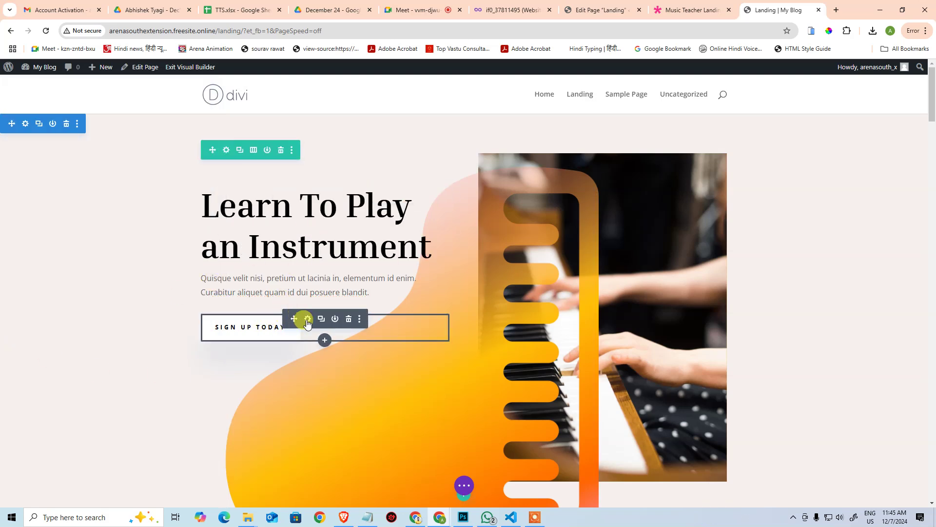
Step: Inspect the content settings of the Sign Up Today button and close them without changes
click(302, 320)
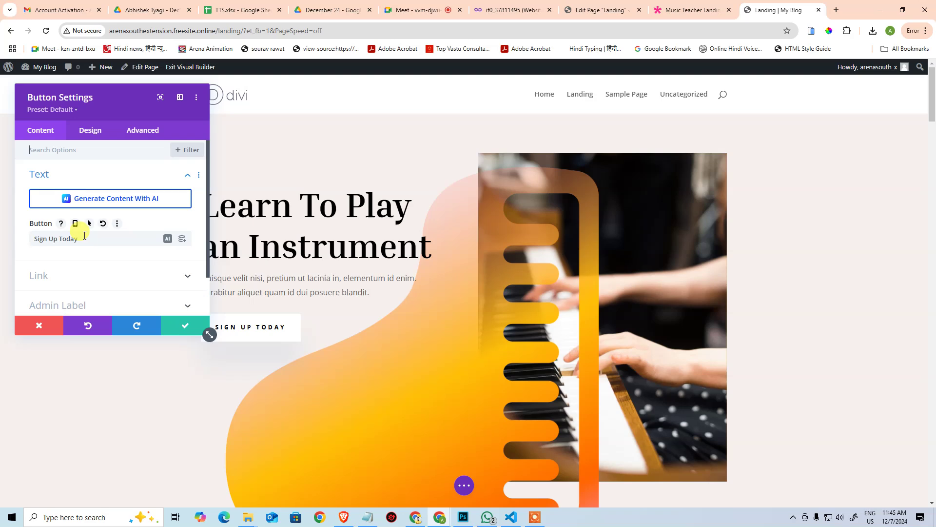
scroll(91, 282, down, 1)
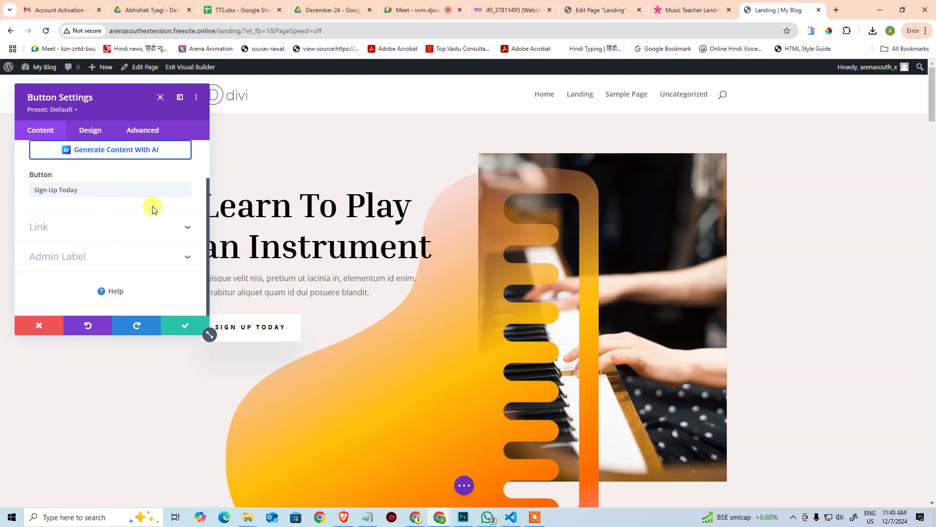
key(Escape)
Step: Examine the editable header images, class blurbs and About Me section of the Landing page in the Visual Builder
mouse_move(635, 244)
drag(574, 182, 416, 362)
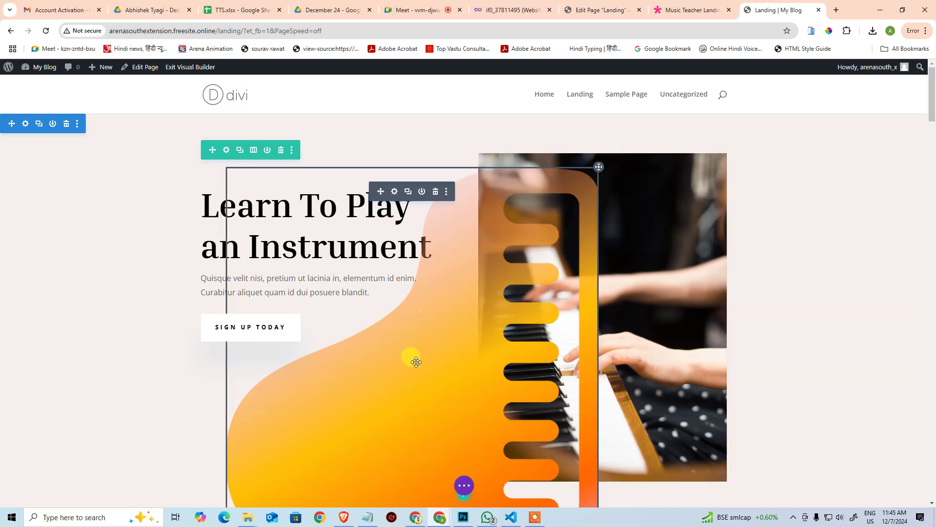
scroll(416, 362, down, 5)
scroll(407, 330, up, 3)
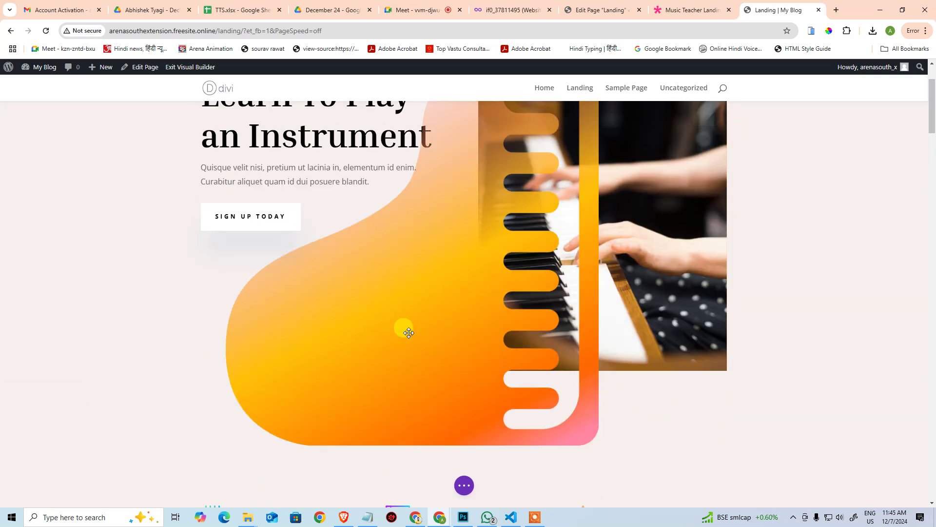
scroll(579, 324, down, 6)
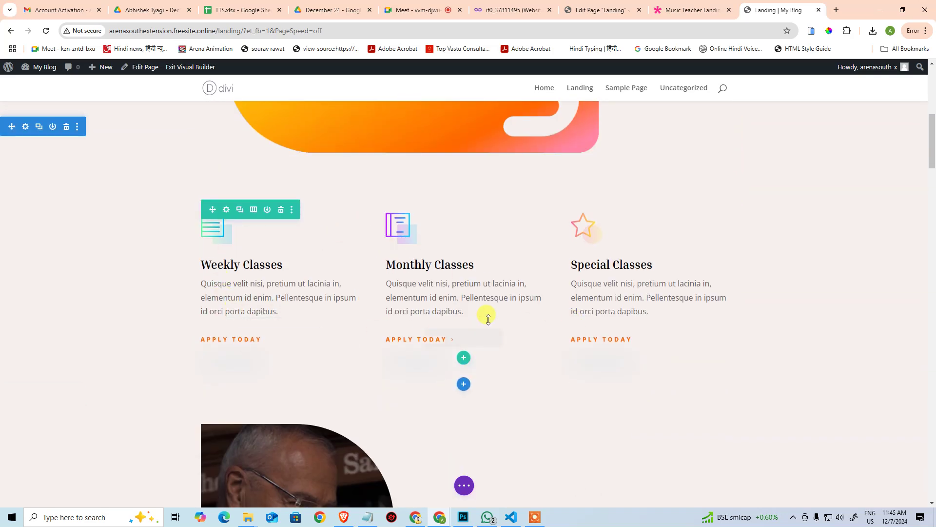
scroll(425, 439, down, 4)
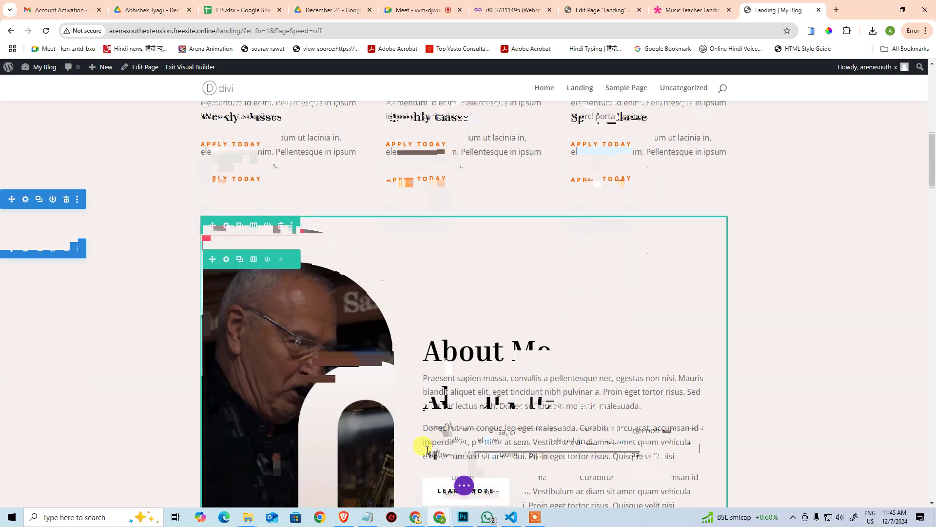
scroll(195, 176, up, 8)
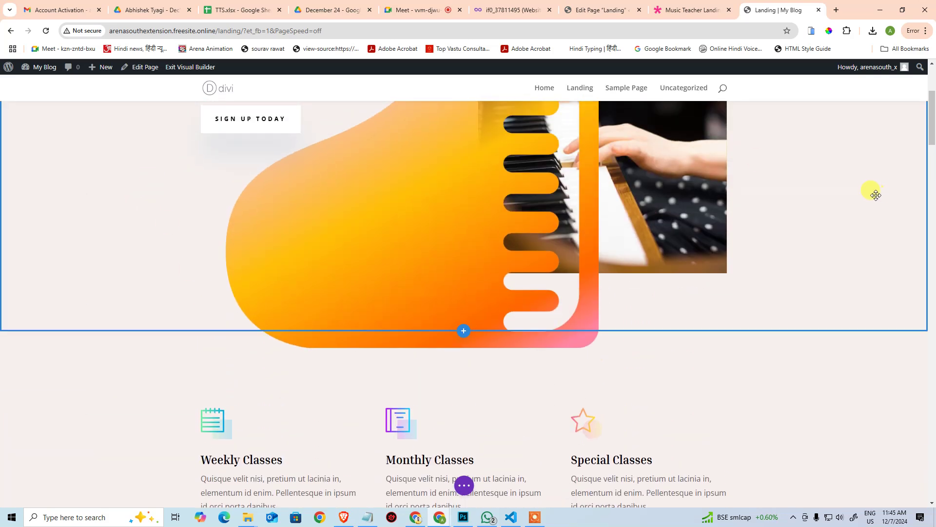
scroll(763, 341, up, 4)
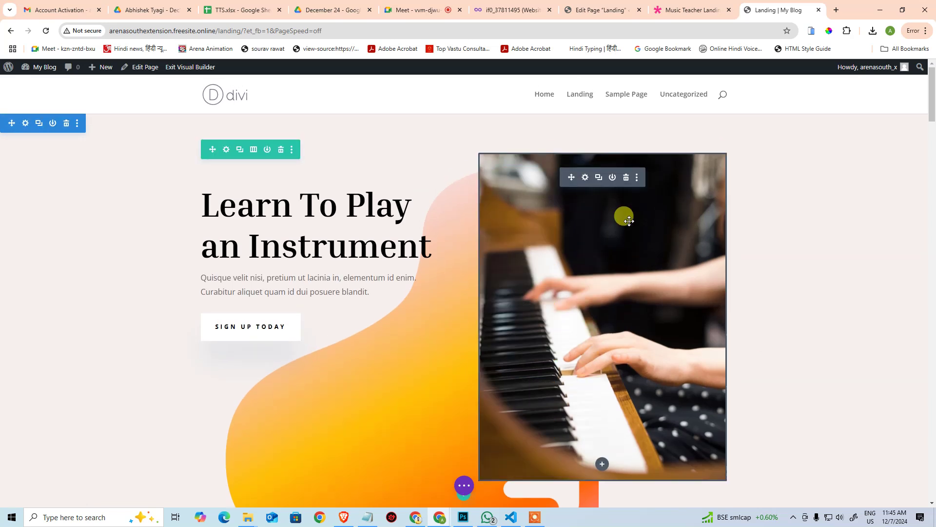
Step: Exit the Visual Builder and open the Landing page in the WordPress page editor
click(191, 68)
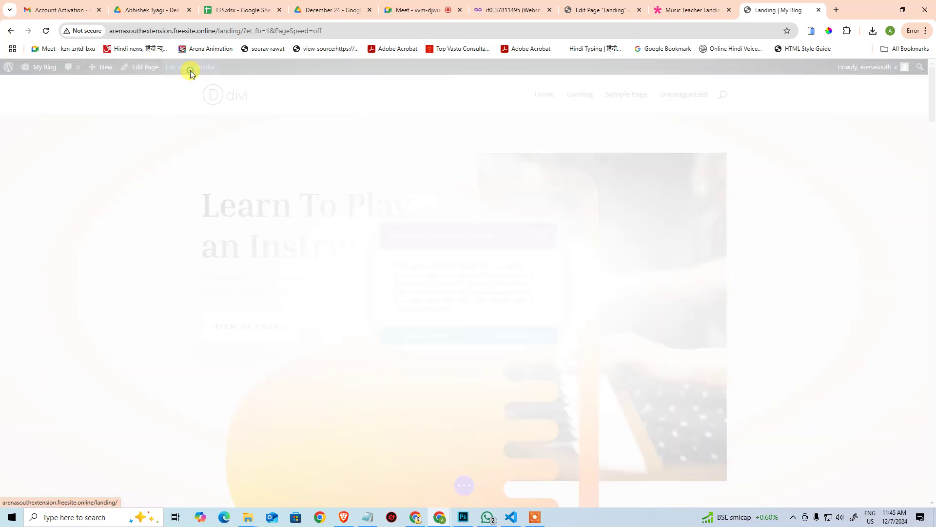
click(442, 339)
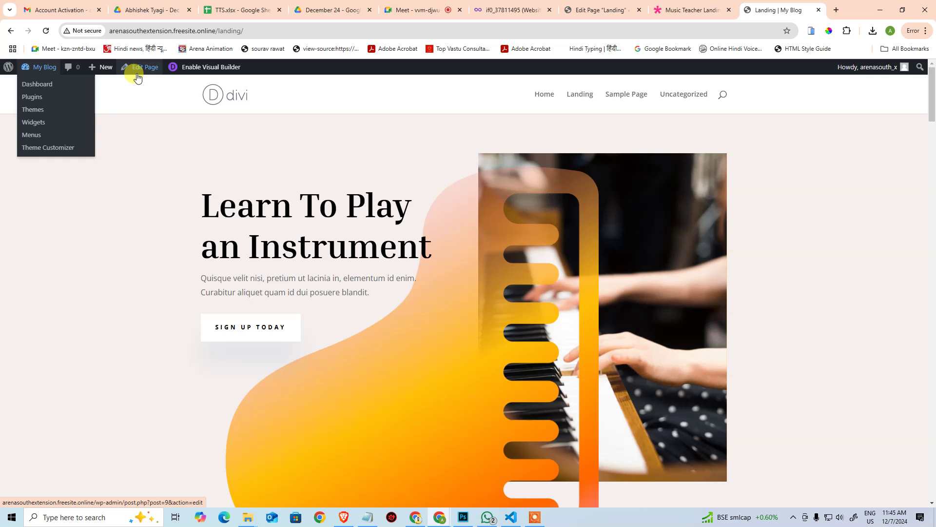
click(139, 67)
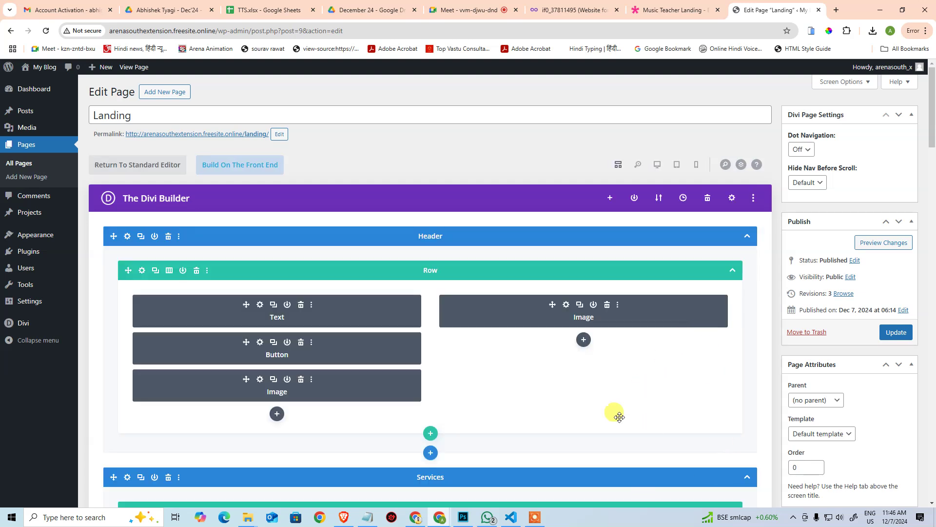
scroll(536, 390, down, 2)
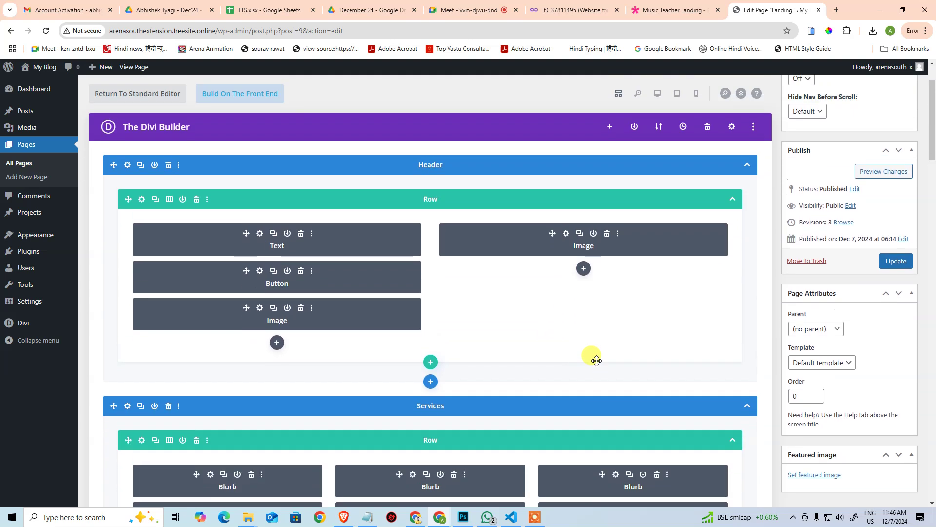
Step: Preview the Landing page in the builder's desktop view down to the About Me section, and return to wireframe view
scroll(593, 359, up, 2)
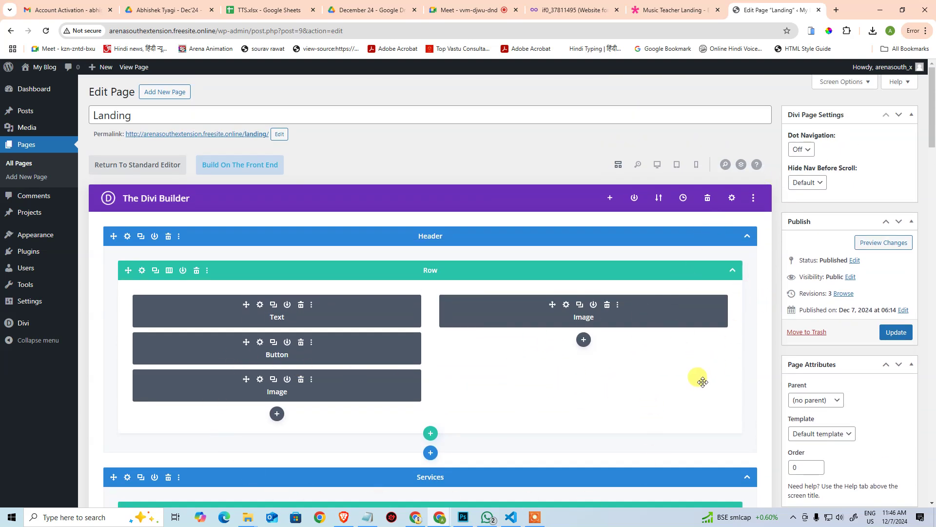
click(657, 165)
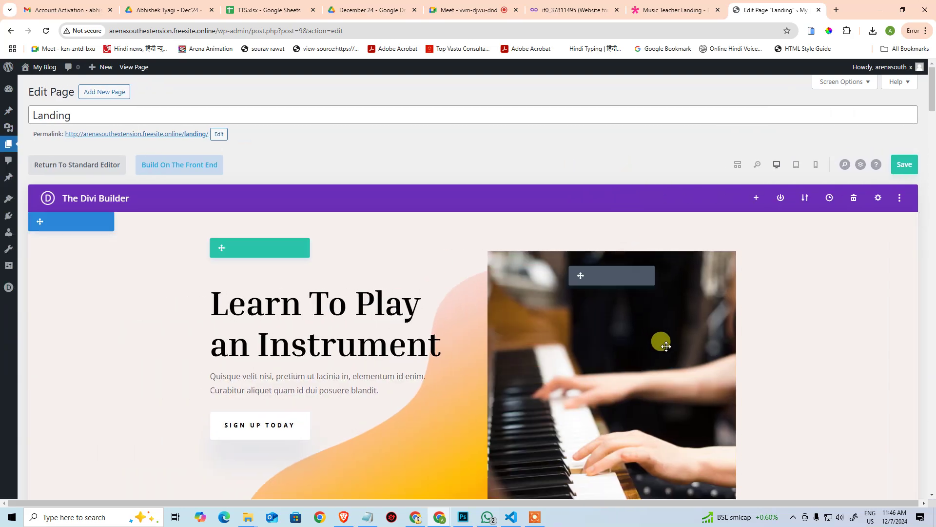
scroll(666, 346, down, 15)
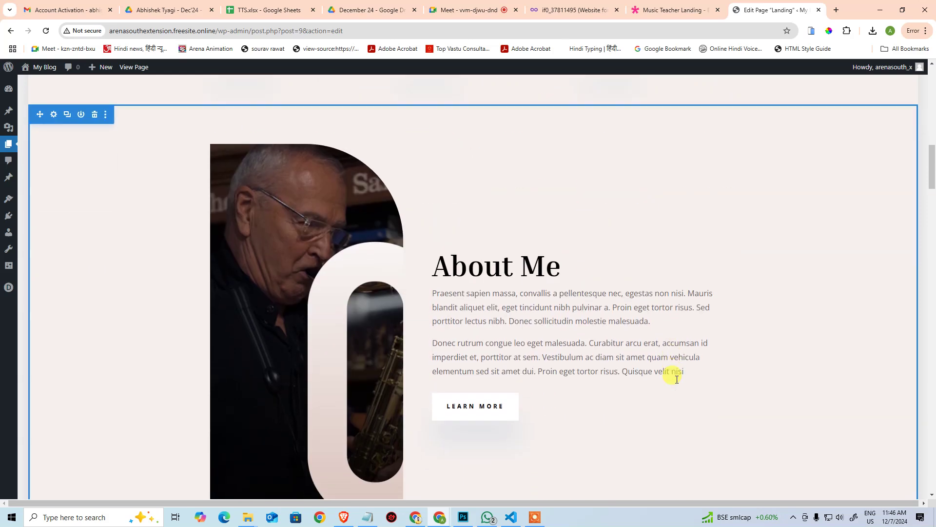
scroll(678, 391, up, 20)
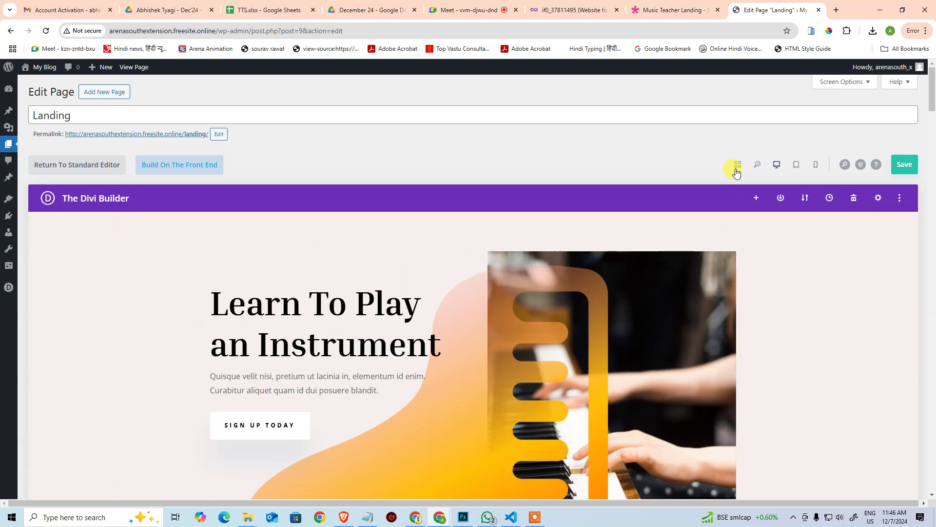
click(736, 170)
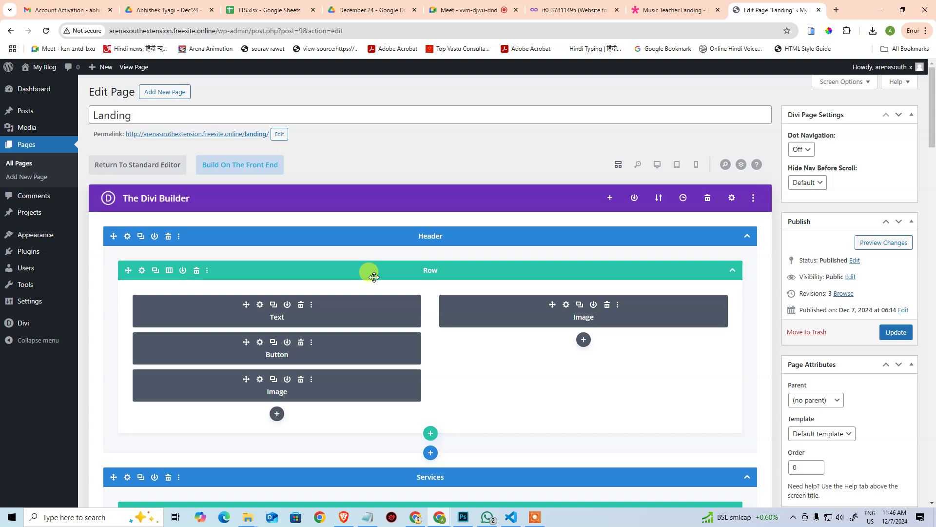
Step: Inspect the content settings of the Header section's Text and Button modules and close them without changes
click(260, 304)
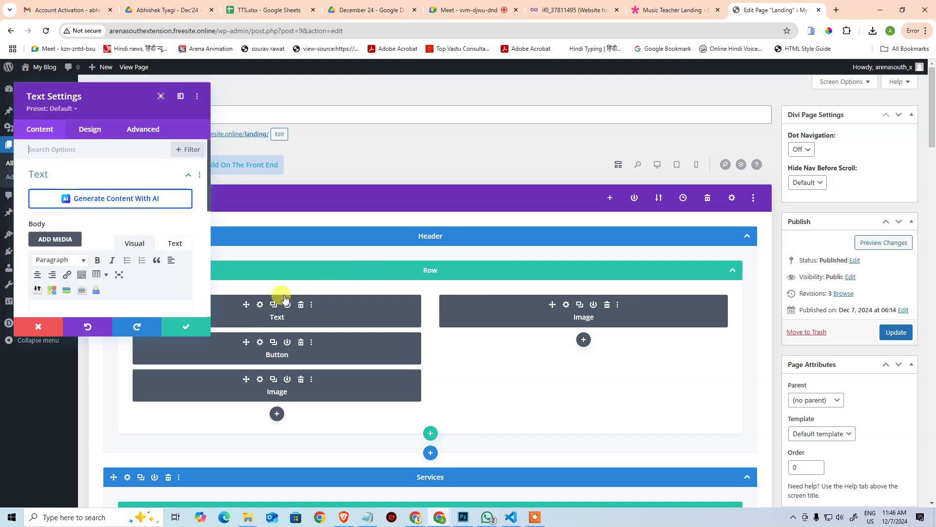
scroll(124, 244, down, 2)
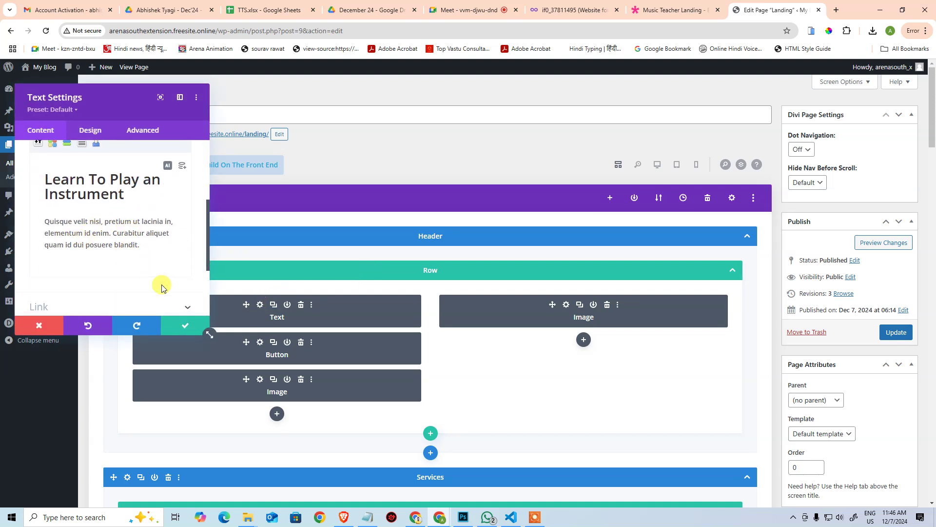
click(186, 325)
click(259, 342)
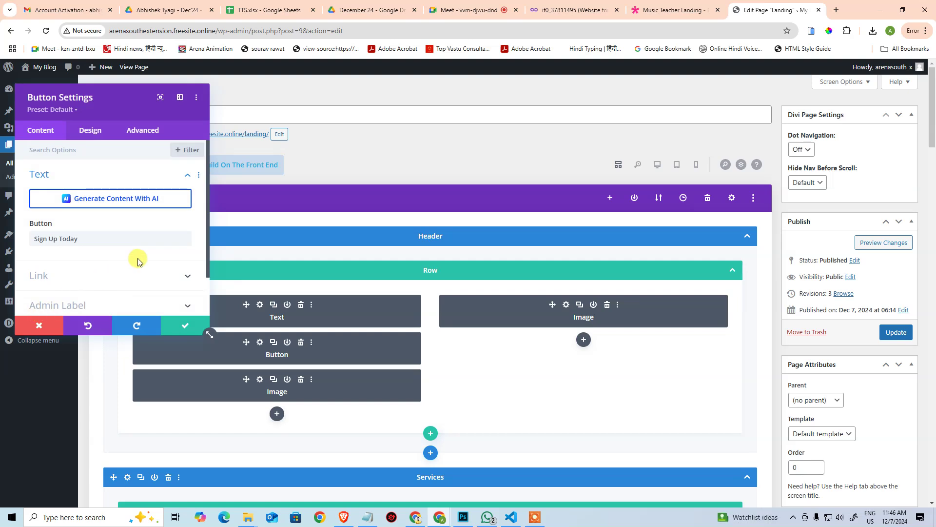
key(Escape)
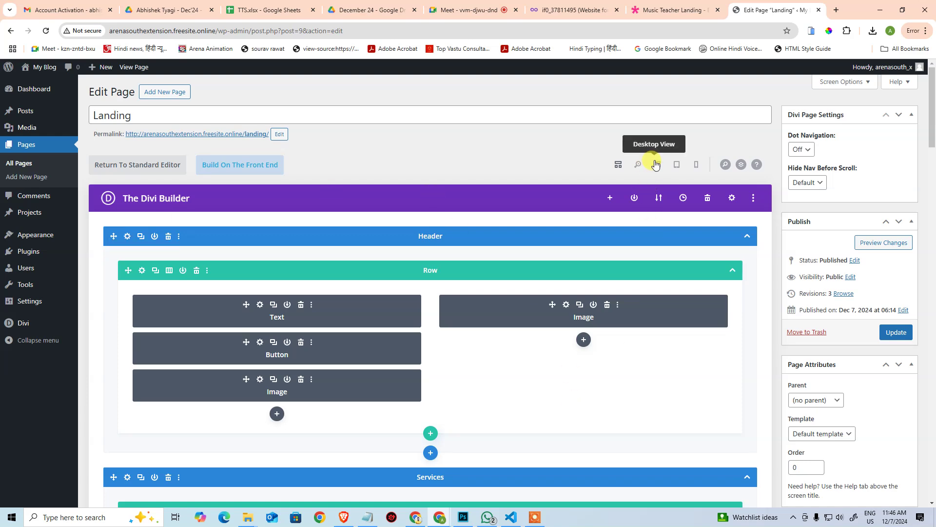
Step: Examine the wireframe structure of the Landing page, from the Header and Services sections through About to the footer
scroll(577, 395, down, 8)
scroll(577, 395, down, 15)
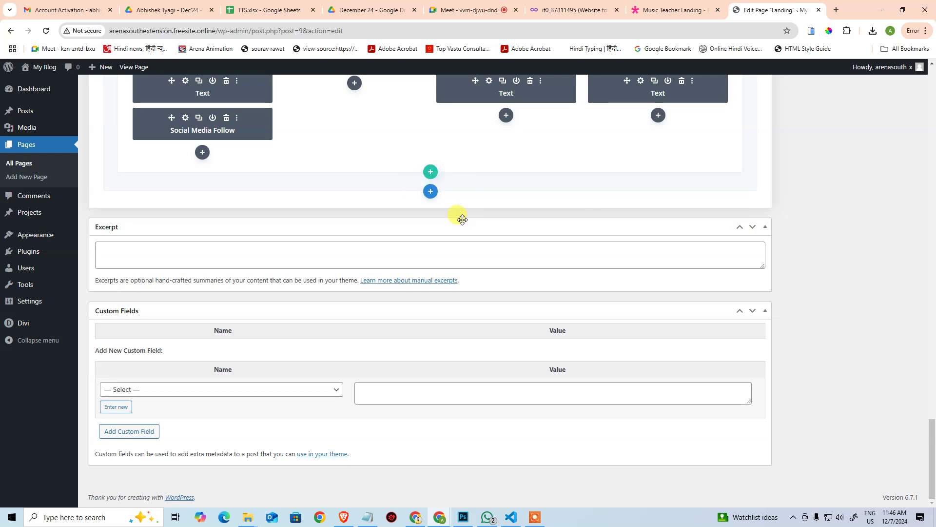
scroll(463, 220, up, 20)
scroll(498, 192, up, 6)
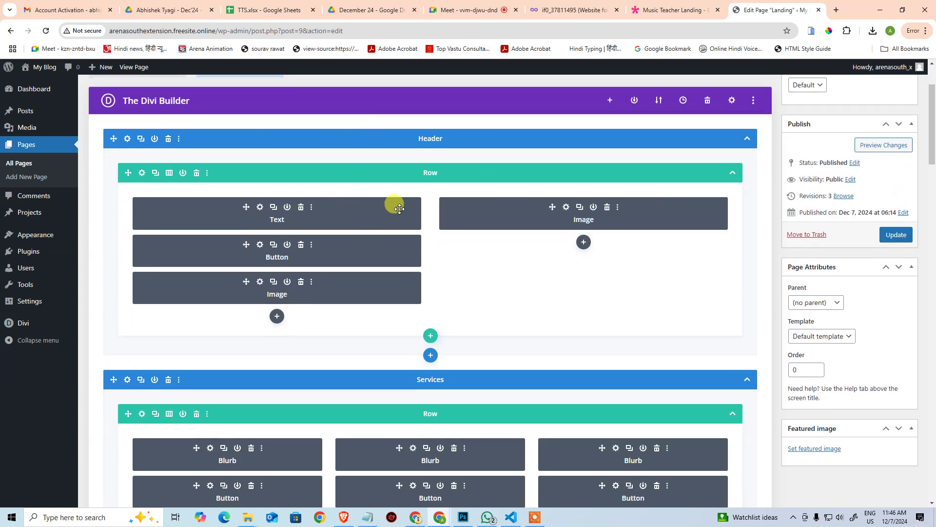
scroll(393, 203, down, 3)
scroll(343, 269, down, 6)
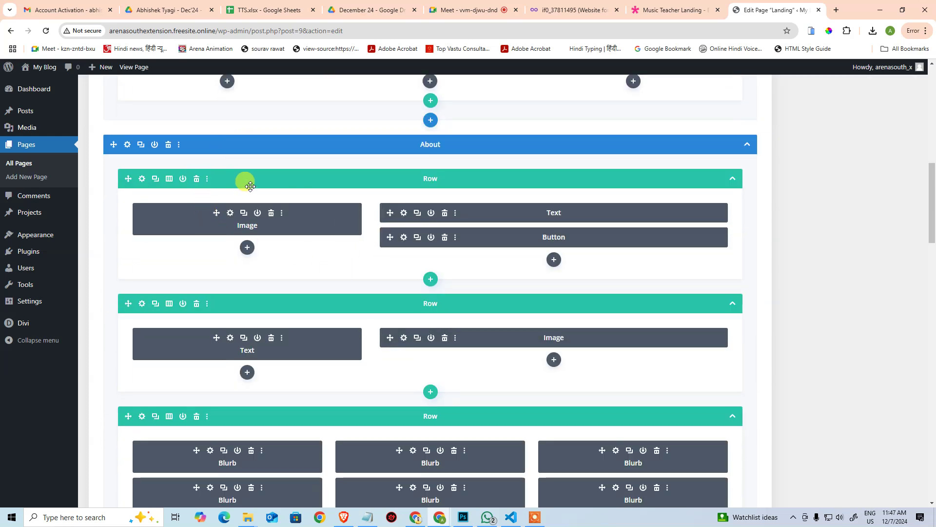
scroll(309, 311, down, 3)
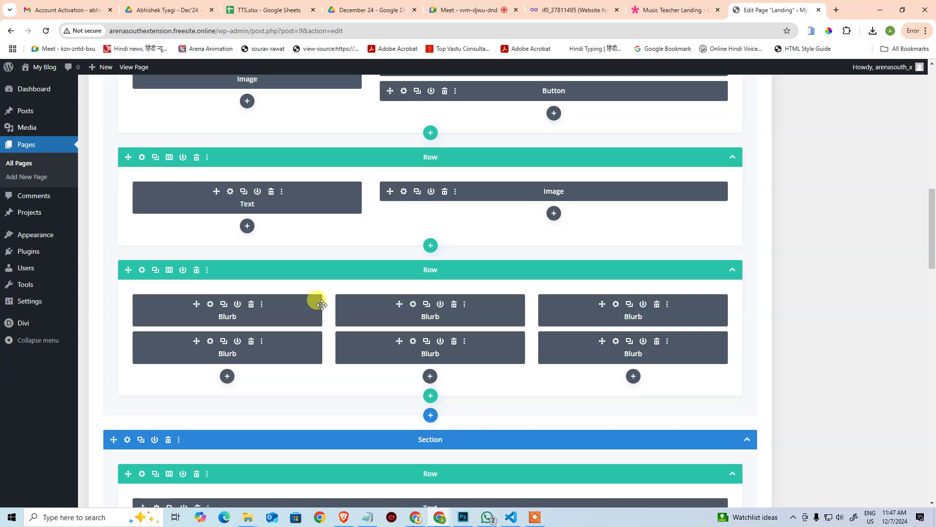
Step: Insert a row with two equal columns below the footer row that holds the Social Media Follow module
scroll(328, 305, down, 10)
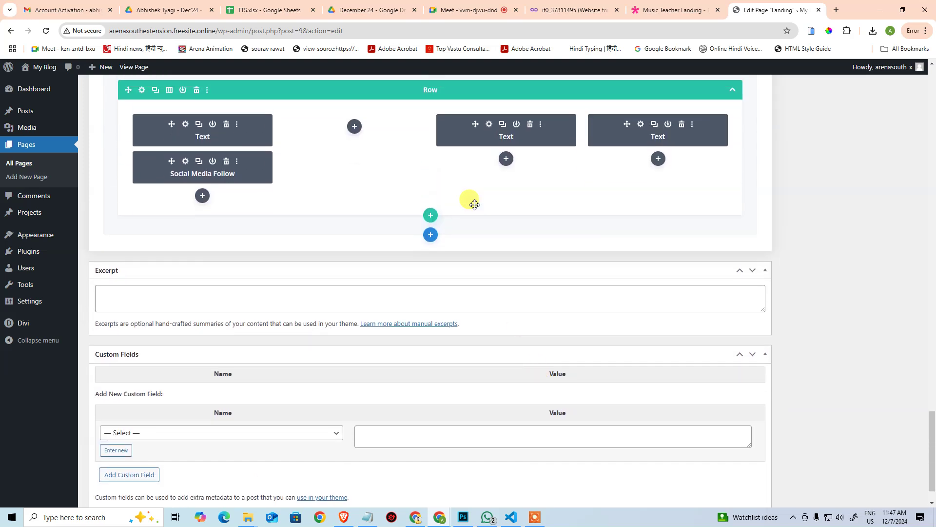
click(429, 219)
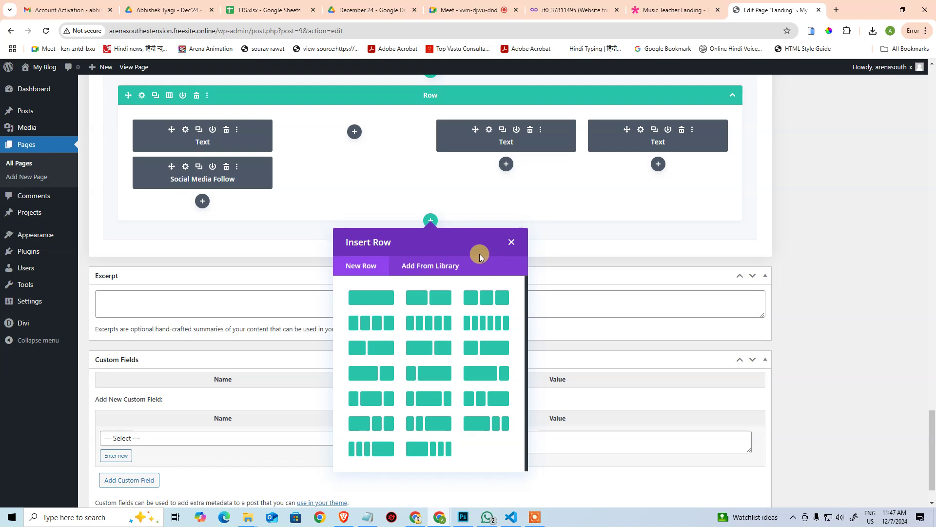
click(408, 306)
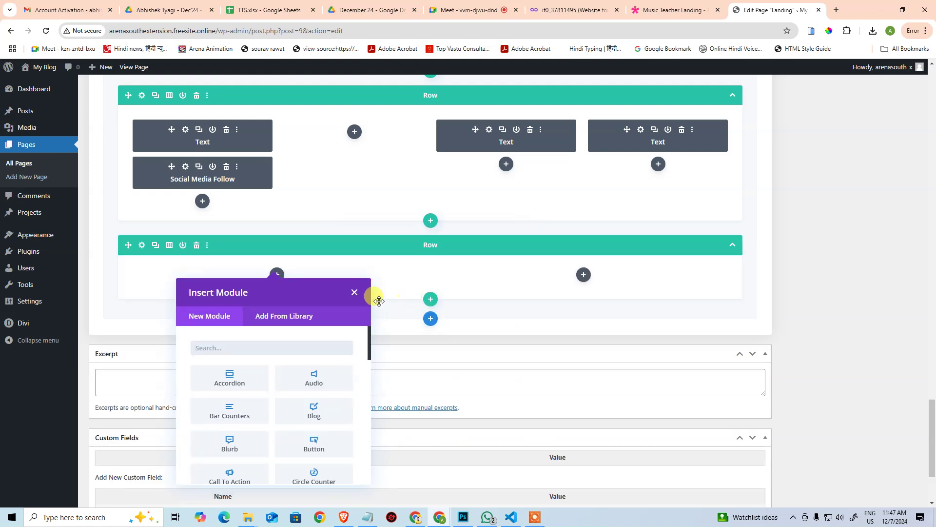
Step: Browse the list of modules available for the new row's first column and close it without inserting one
scroll(307, 380, down, 2)
scroll(303, 409, up, 3)
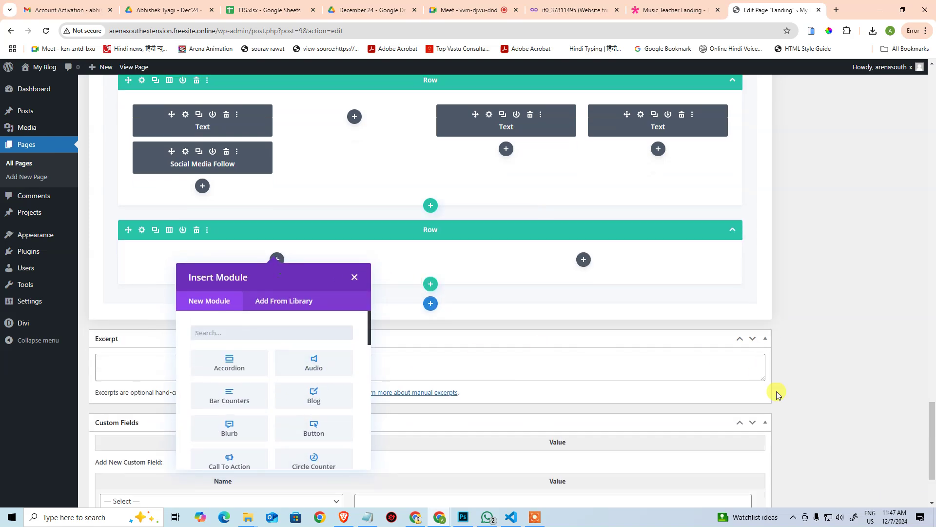
scroll(776, 391, down, 3)
scroll(215, 252, down, 1)
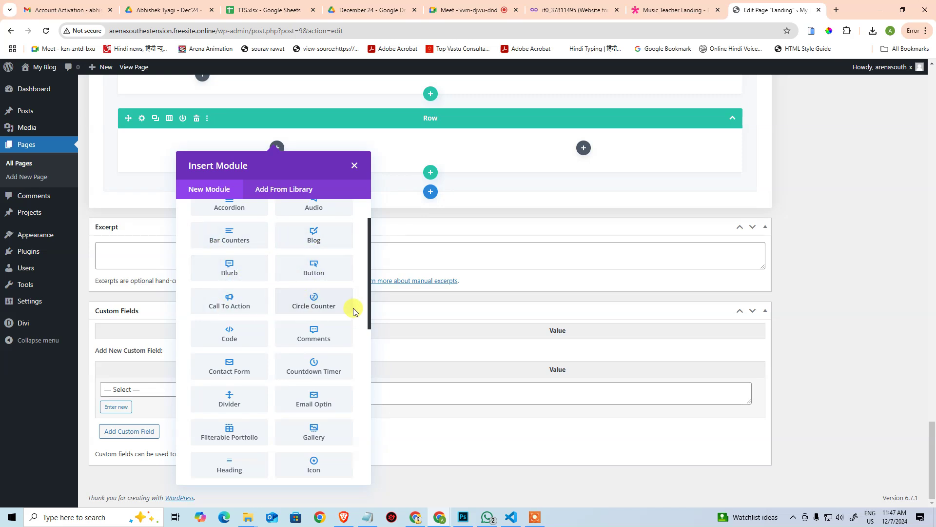
scroll(342, 304, down, 1)
scroll(253, 368, down, 6)
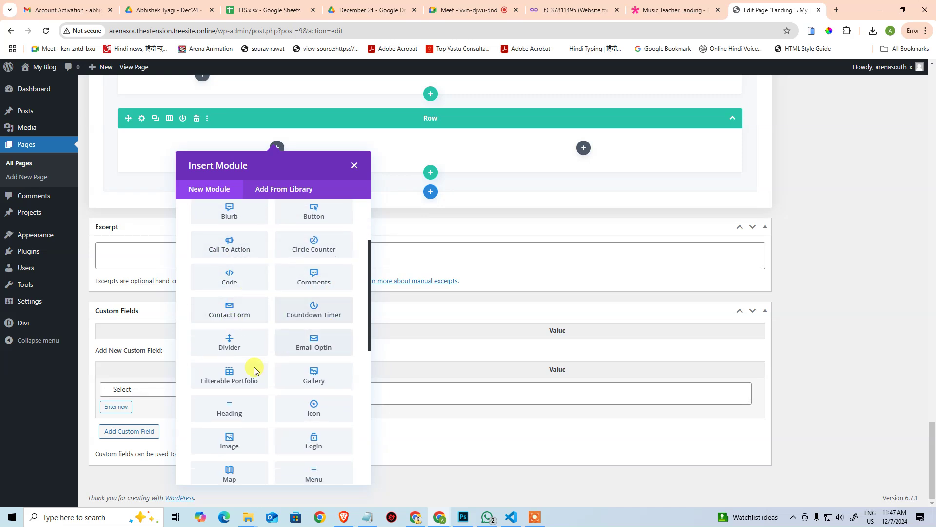
scroll(312, 399, down, 1)
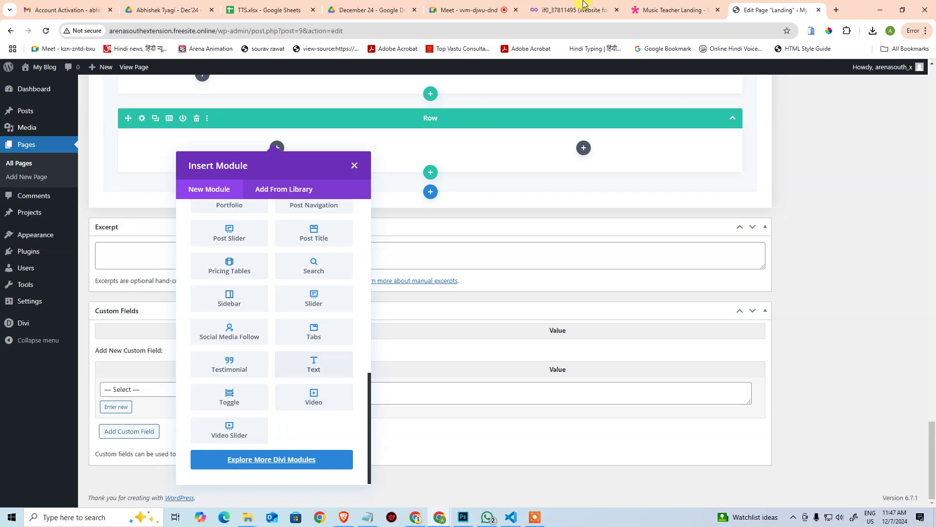
click(520, 145)
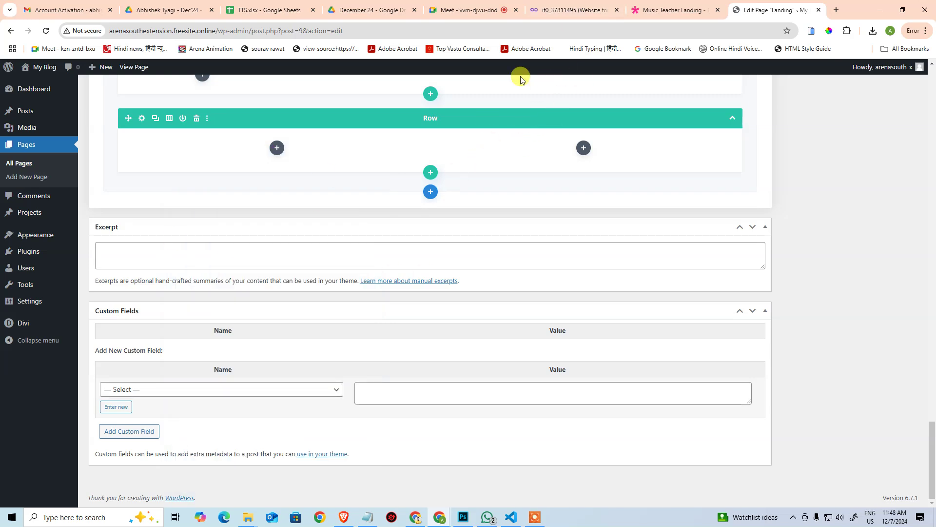
Step: Look at the column layouts offered for a Specialty section below the footer and close them without inserting one
click(431, 192)
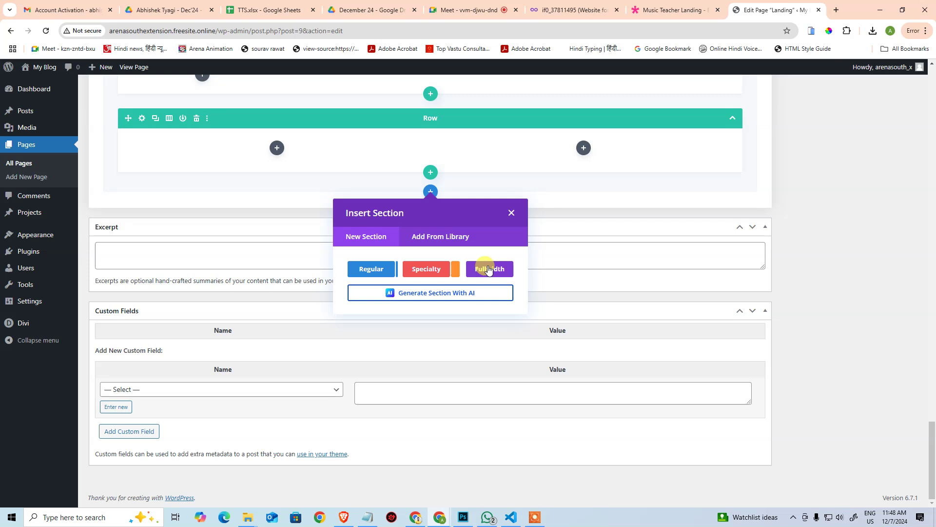
click(446, 270)
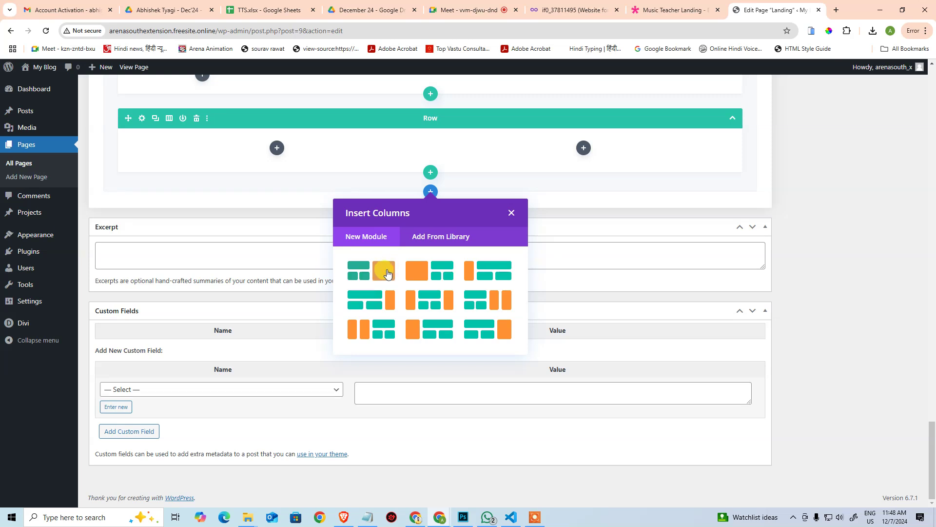
click(512, 214)
Step: Insert an empty Regular section at the end of the page without choosing a row, and delete that section again
click(431, 192)
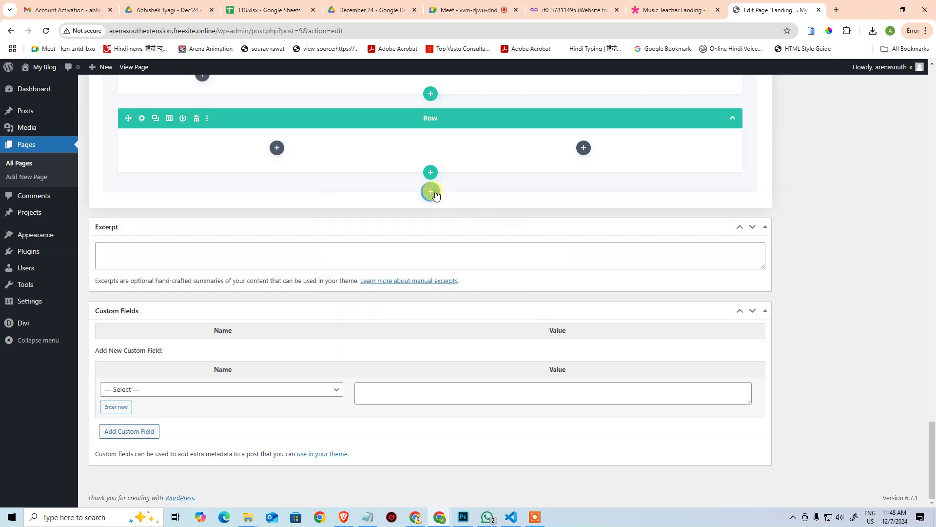
click(370, 275)
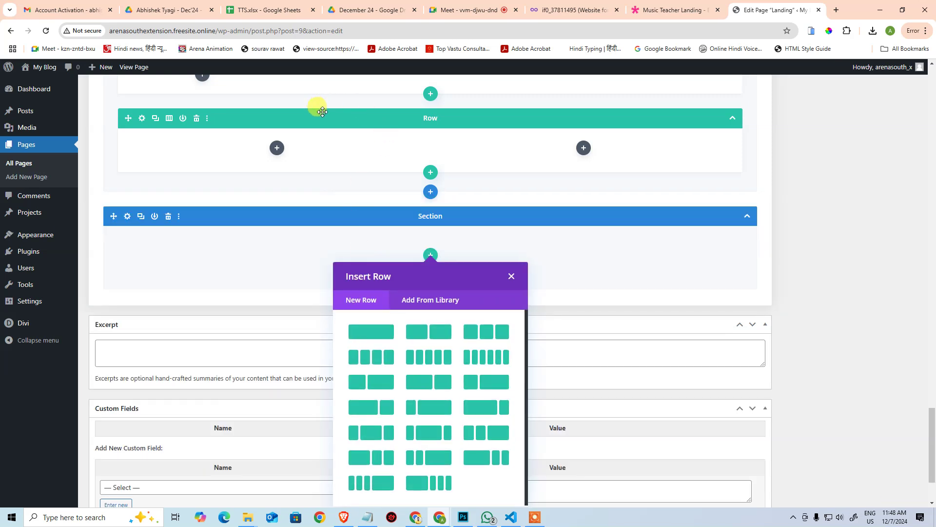
click(515, 285)
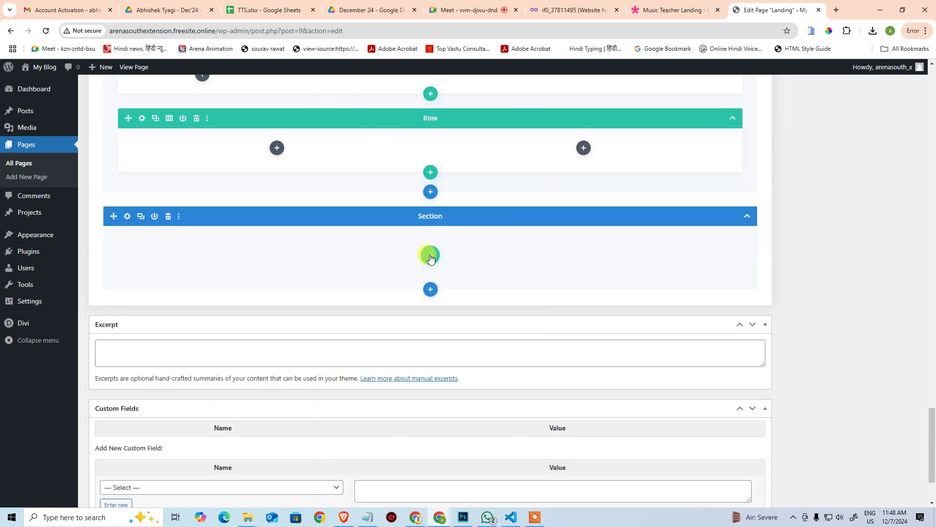
click(168, 216)
Step: Change the added footer row's column structure to three equal columns and delete the row
scroll(419, 199, up, 1)
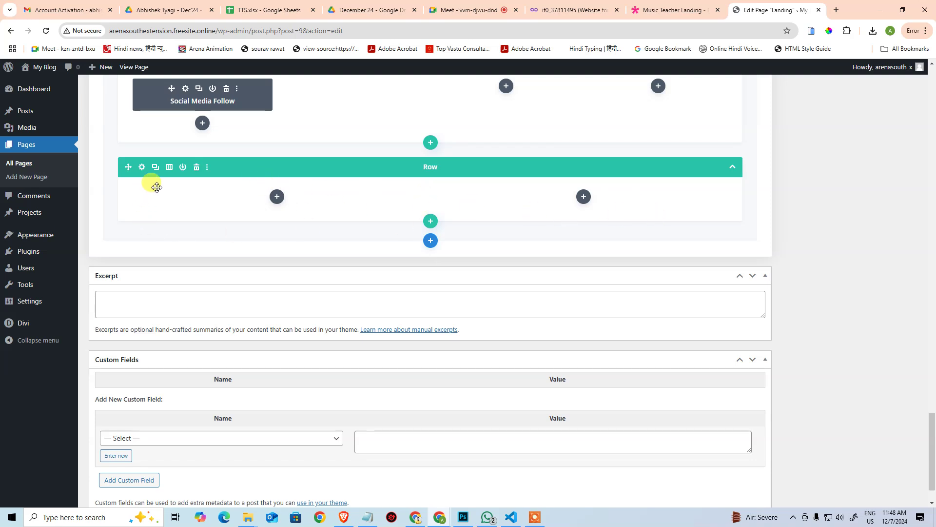
click(168, 168)
click(225, 225)
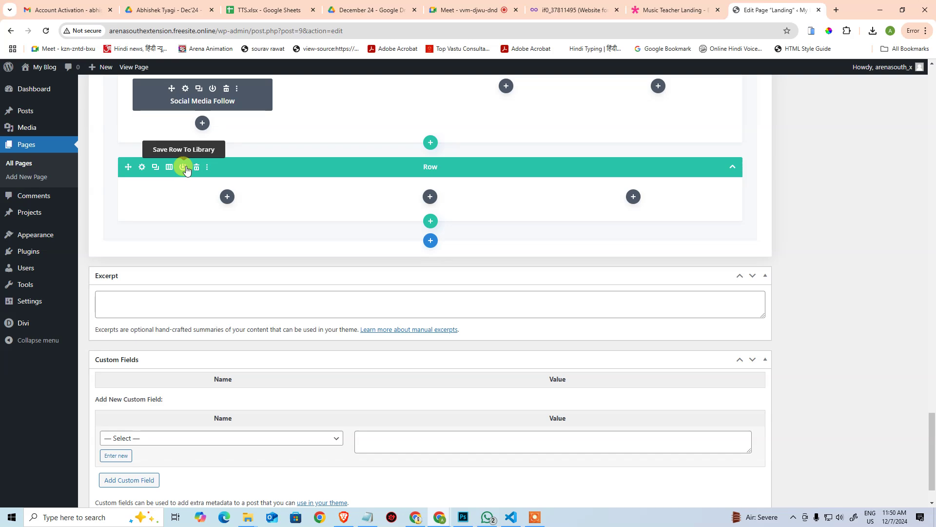
click(196, 167)
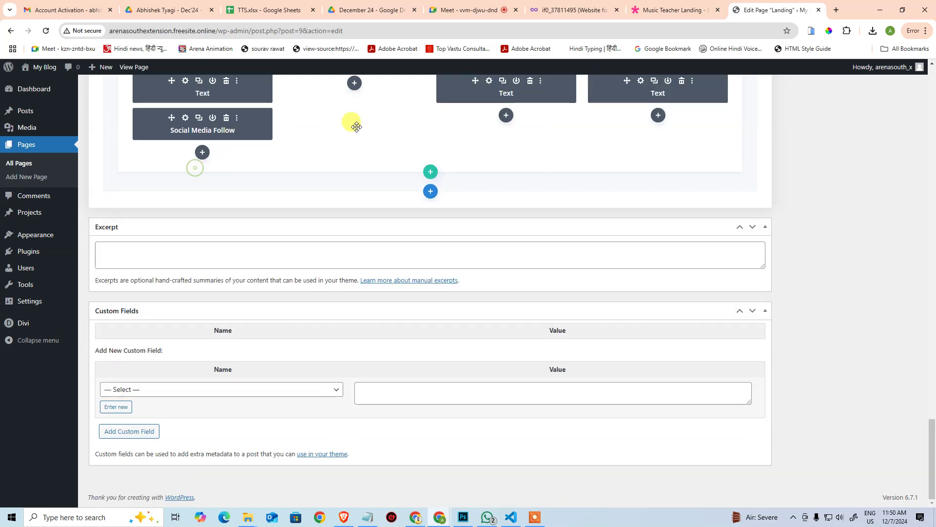
Step: Clear the entire Divi layout from the Landing page, skip inserting a new row, and update the page
scroll(403, 199, up, 15)
scroll(441, 234, up, 15)
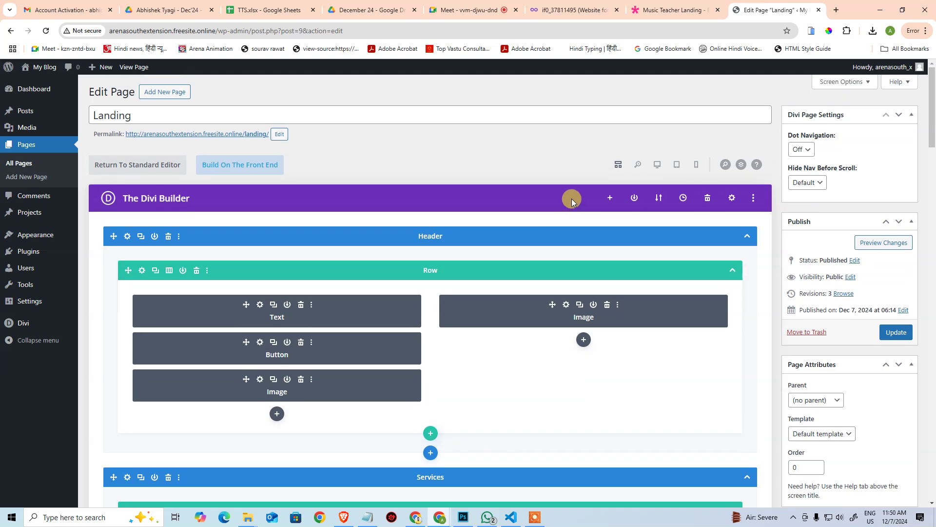
click(707, 198)
click(685, 303)
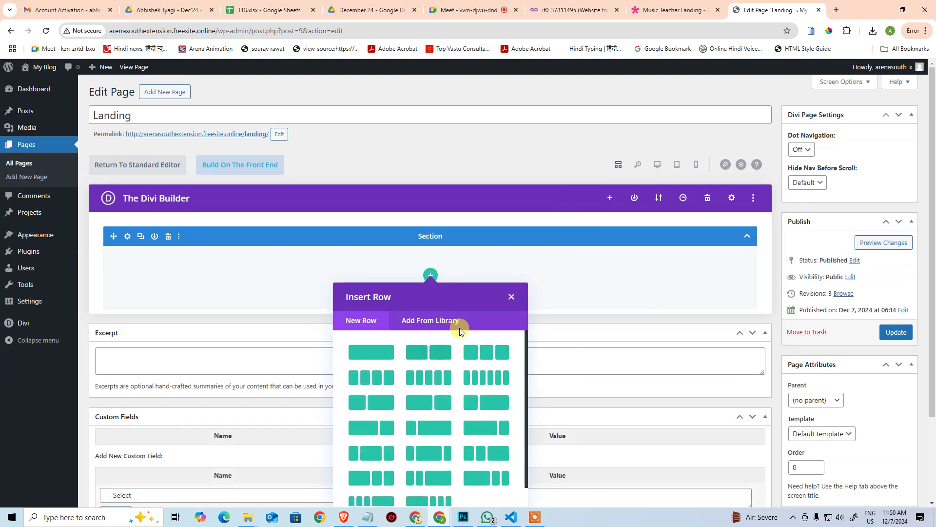
click(554, 301)
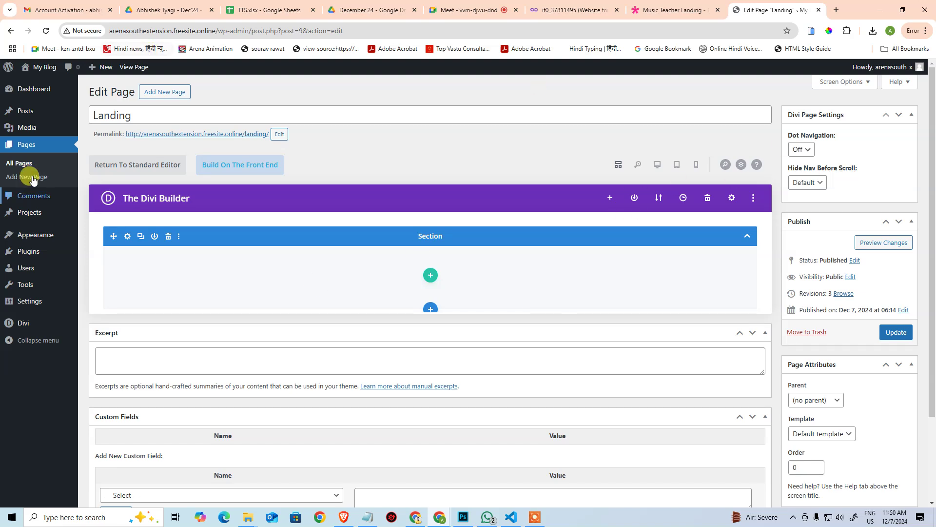
click(897, 332)
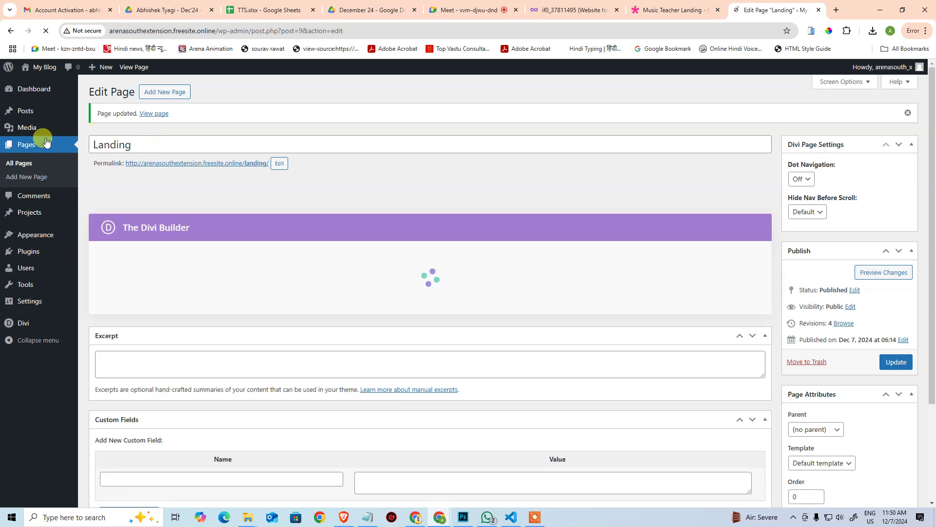
Step: Open the Media Library, view the attachment details of the music-teacher_33 image, and close them
mouse_move(28, 127)
click(101, 131)
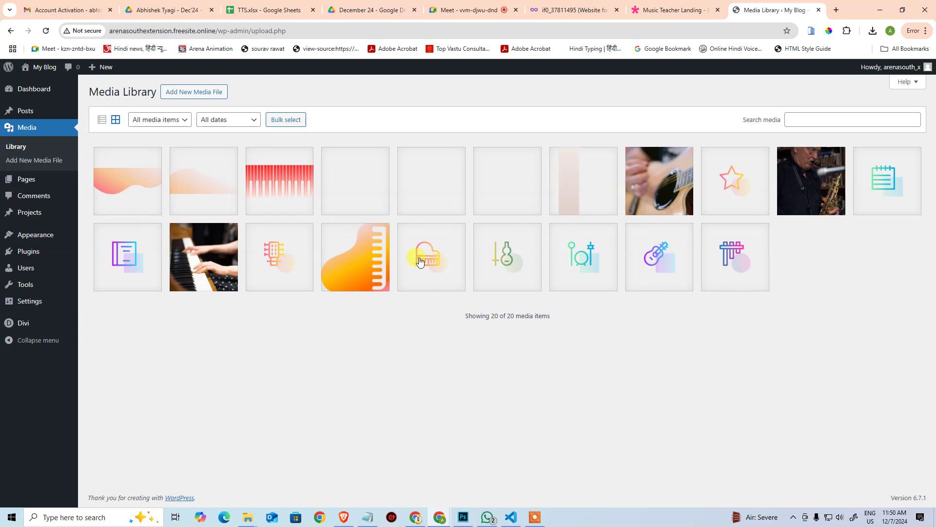
click(121, 200)
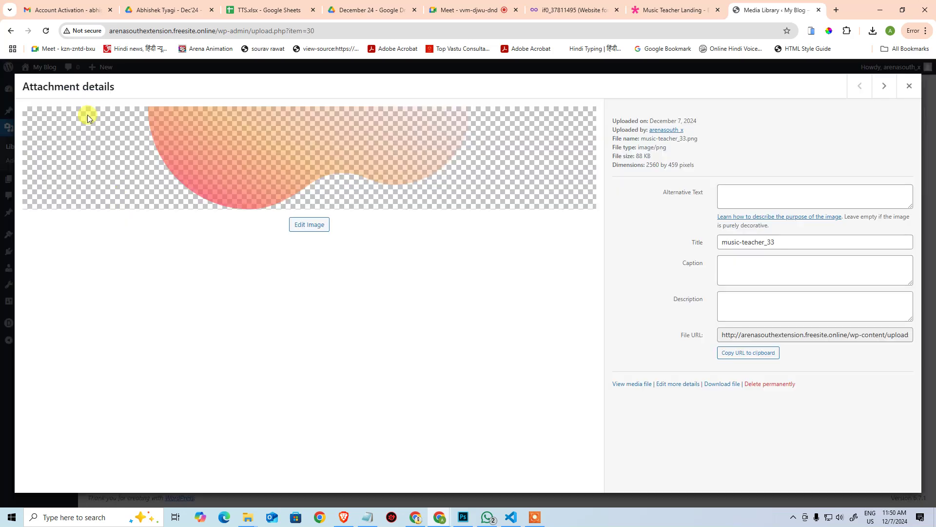
click(909, 86)
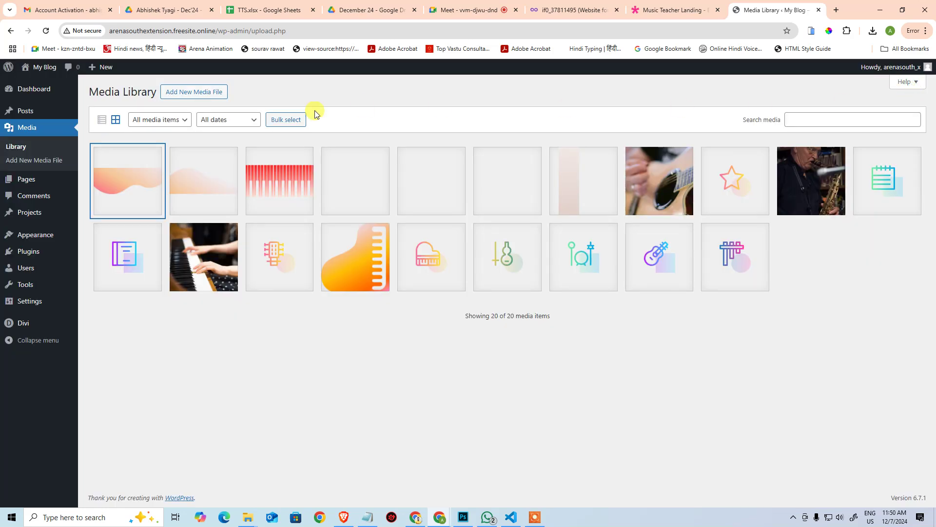
Step: Bulk-select all items in the Media Library, from the first image to the last
click(282, 120)
click(141, 180)
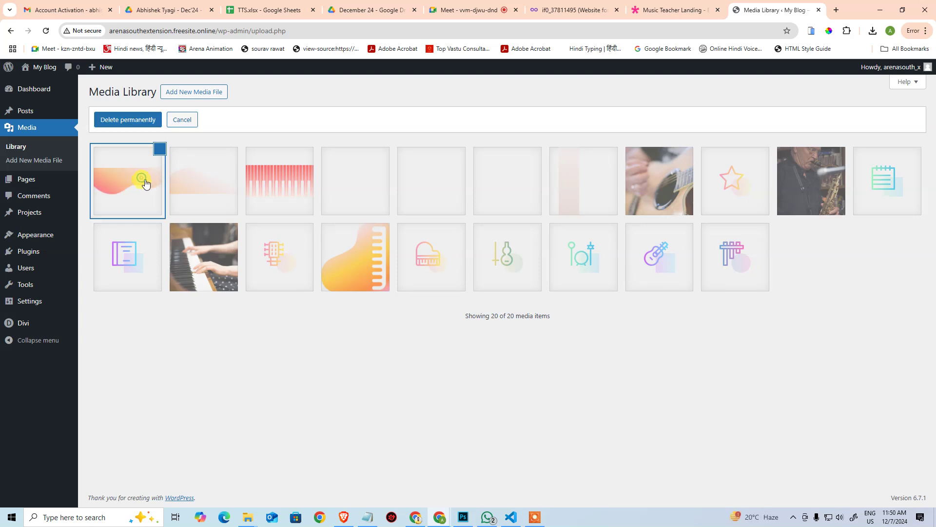
shift+click(736, 290)
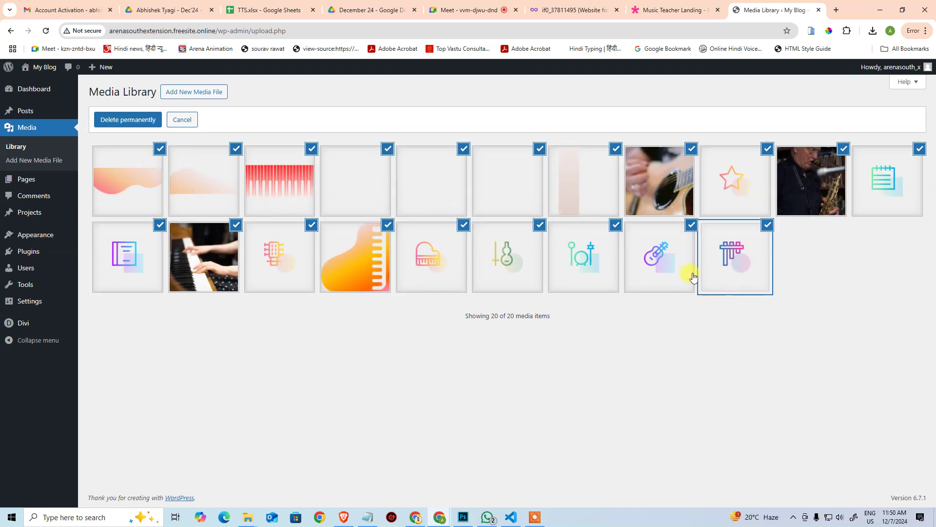
Step: Permanently delete all the selected items from the Media Library and confirm the deletion
click(140, 119)
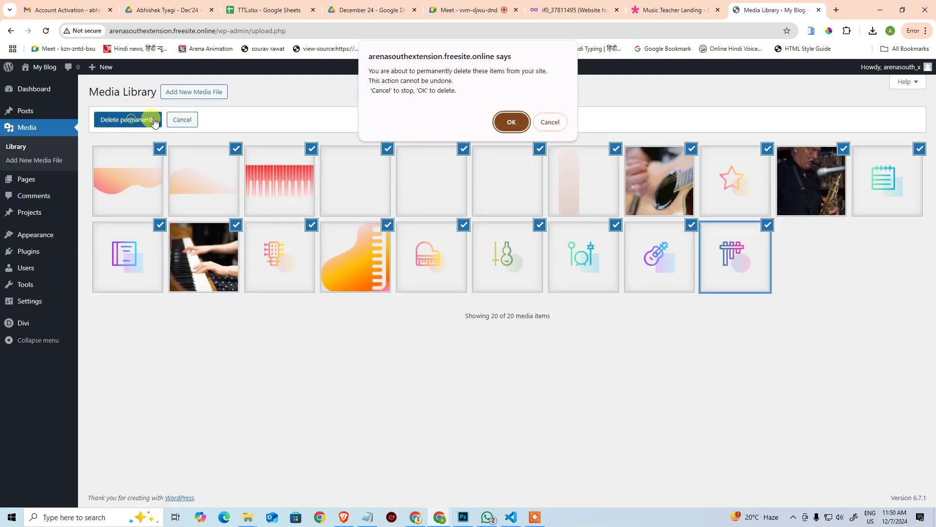
click(507, 121)
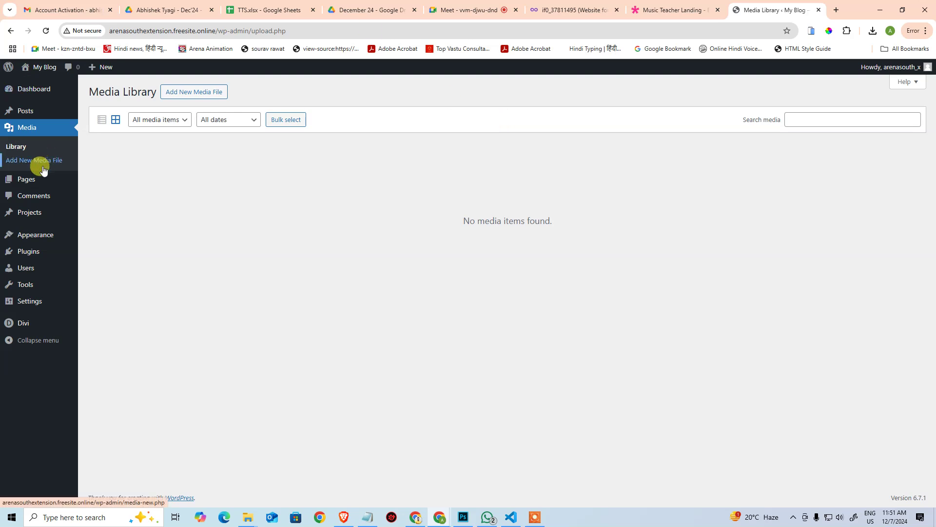
Step: Open the list of all pages, then view the Landing page on the live site
mouse_move(22, 181)
click(93, 180)
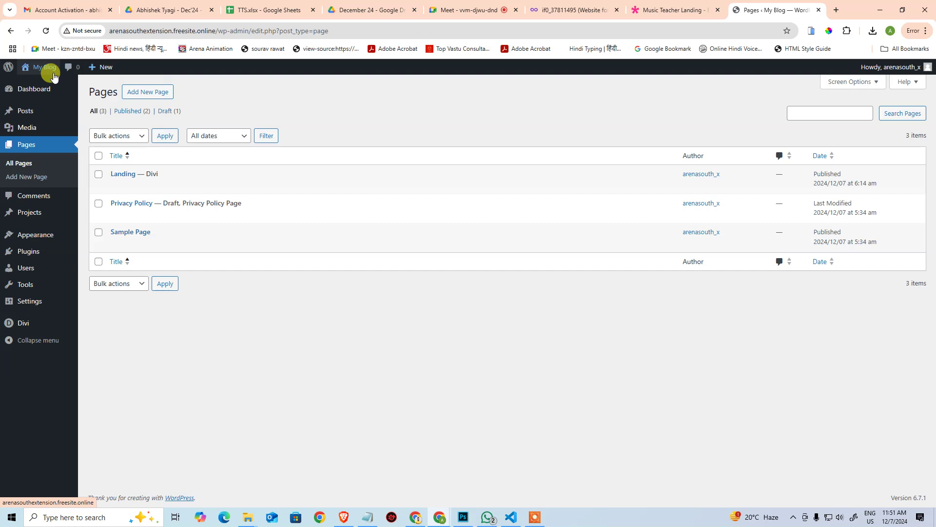
click(146, 92)
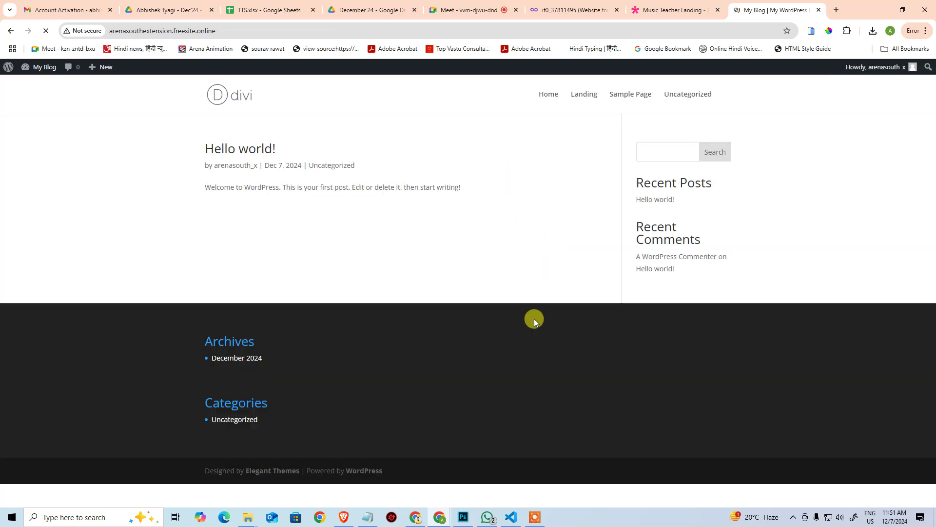
click(589, 96)
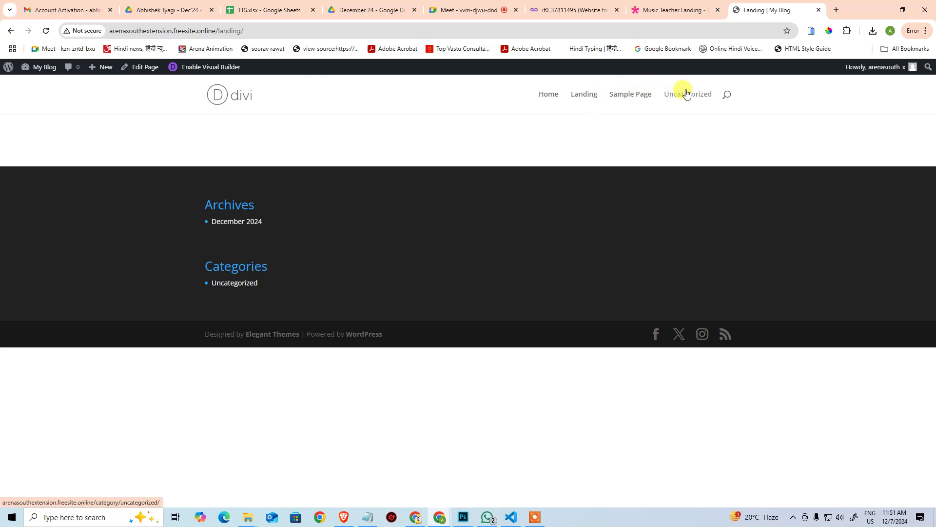
click(658, 13)
click(773, 9)
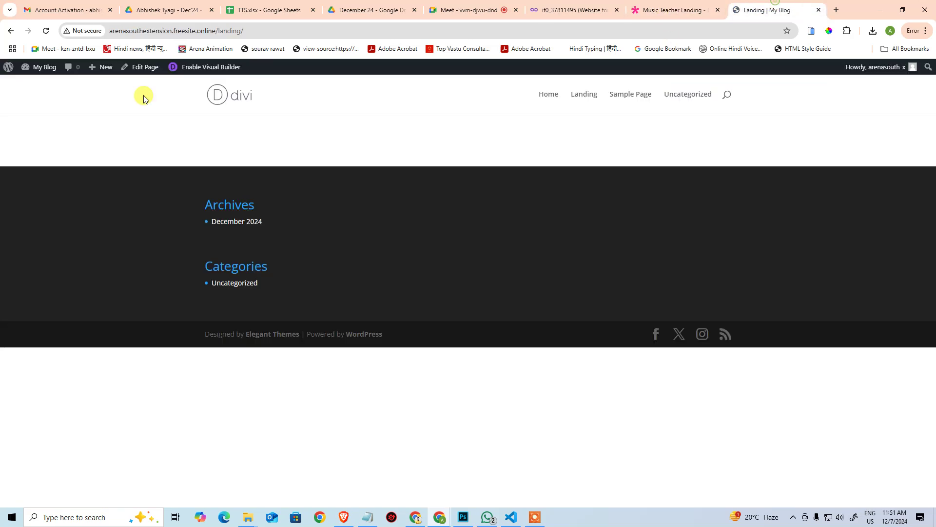
Step: Return to the WordPress dashboard and open the post Categories screen
click(37, 84)
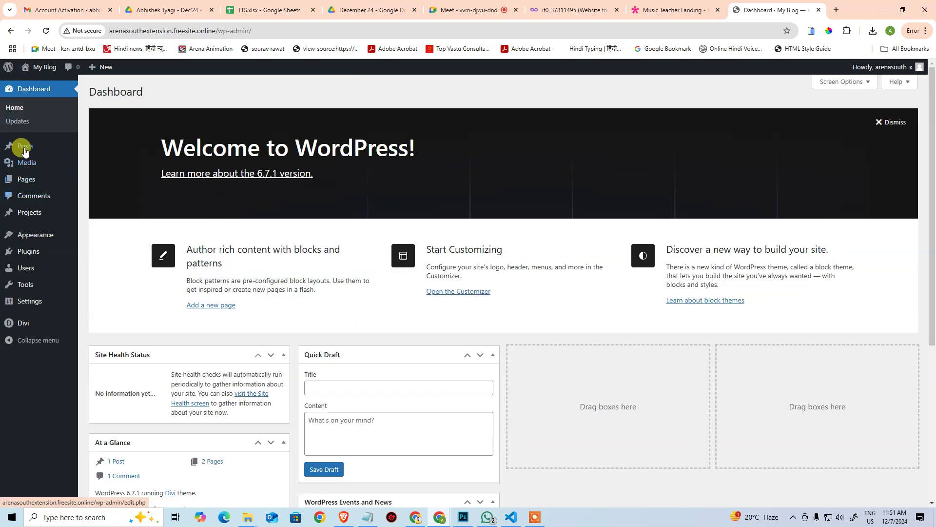
mouse_move(27, 146)
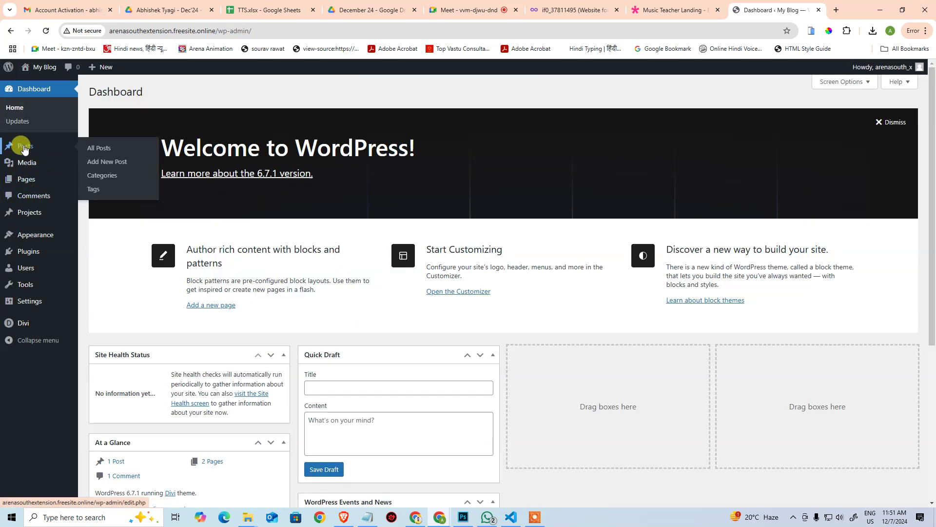
click(154, 175)
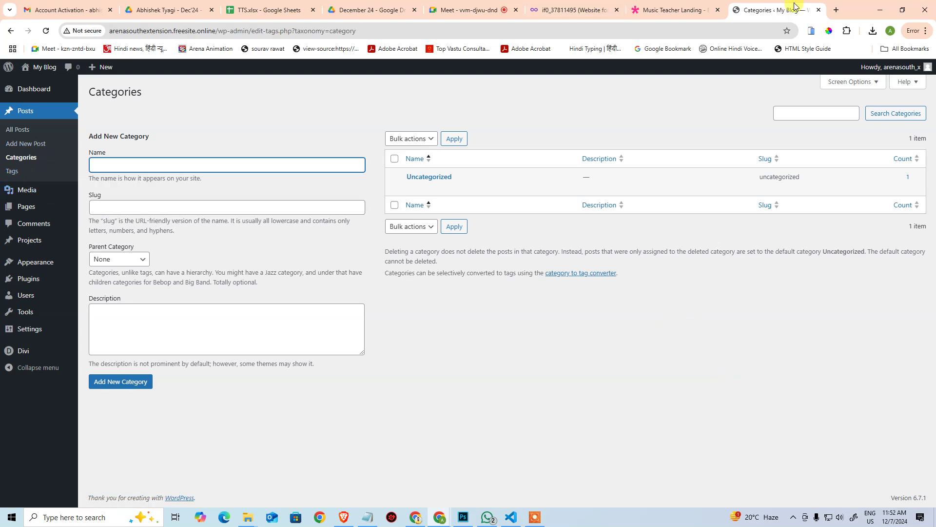
Step: Search the web for "aninews" in a new browser tab and open the ANI News website from the results
click(834, 10)
text(ani)
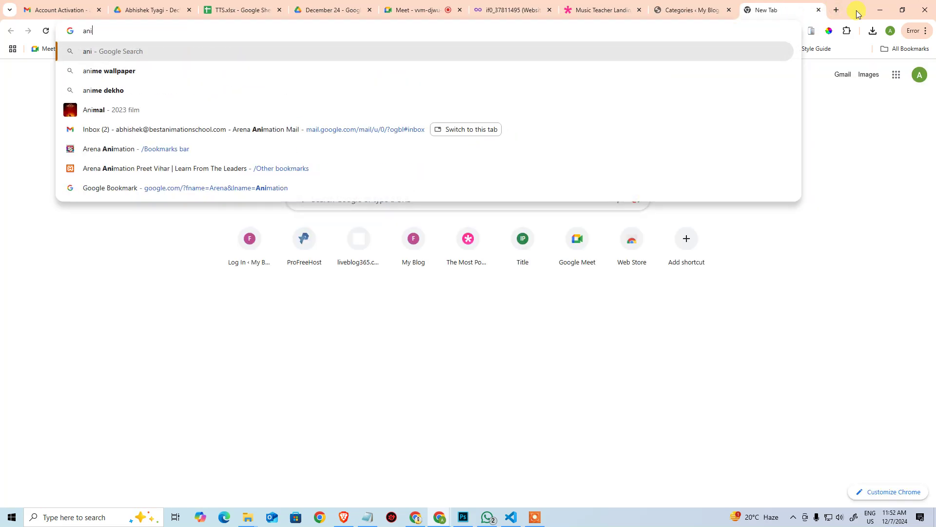
text(news)
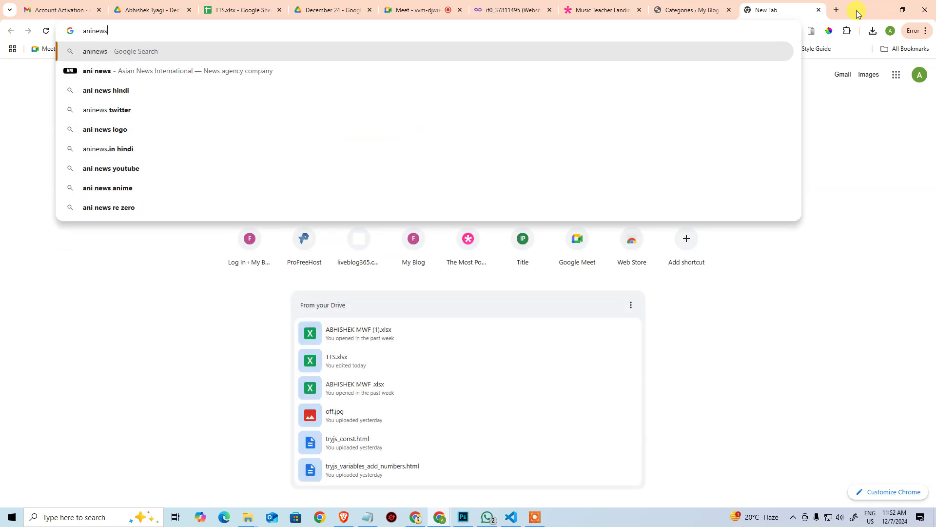
key(Return)
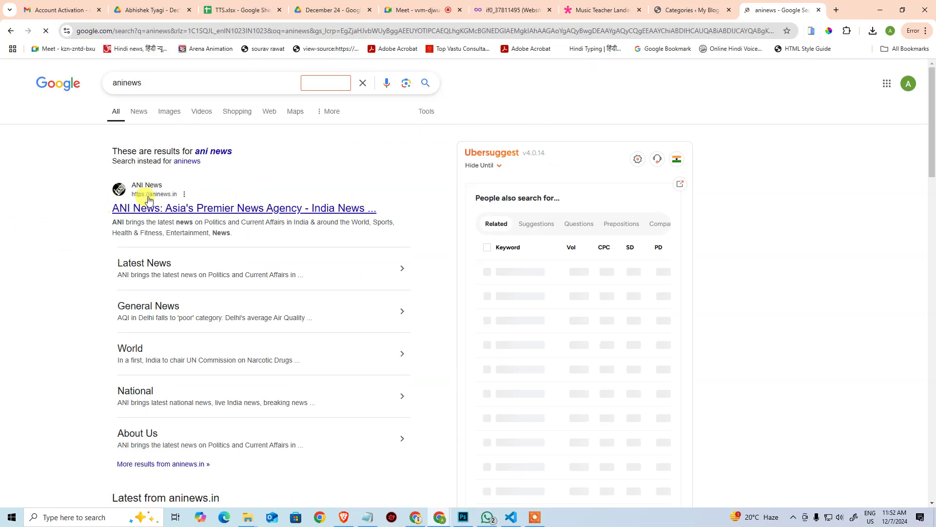
click(146, 198)
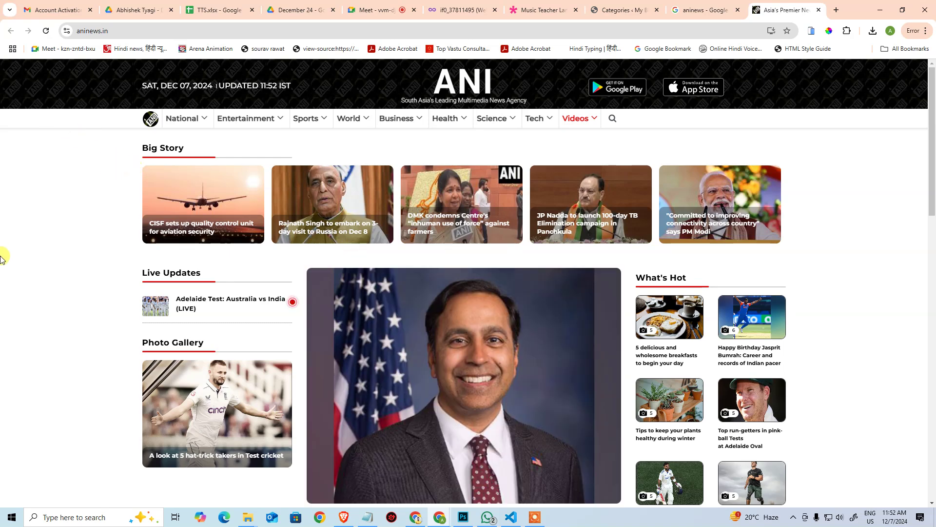
scroll(667, 238, down, 5)
scroll(669, 240, up, 5)
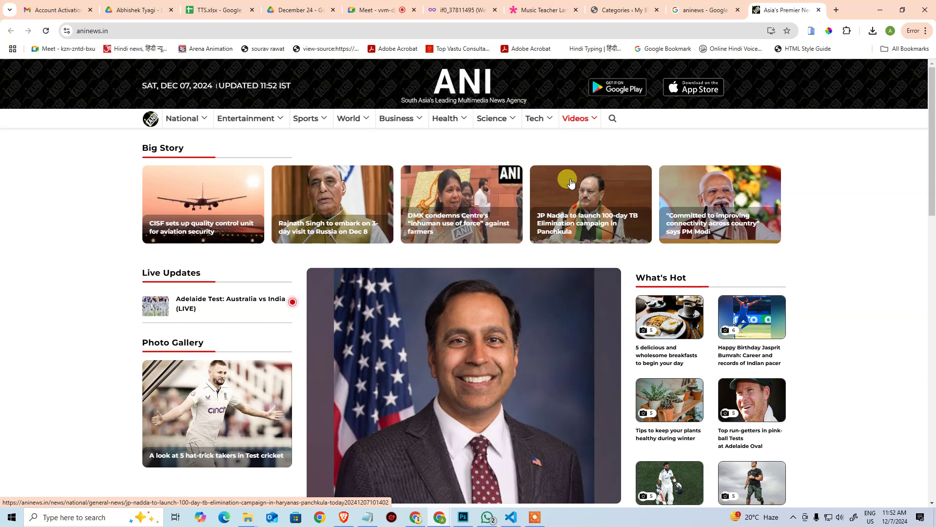
Step: Open the National category on ANI News, followed by its General News subcategory
click(183, 118)
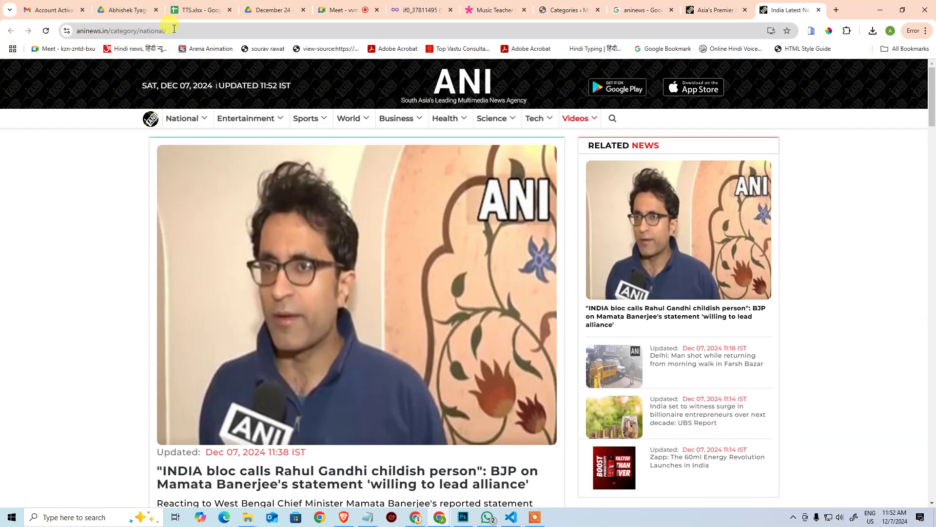
mouse_move(173, 118)
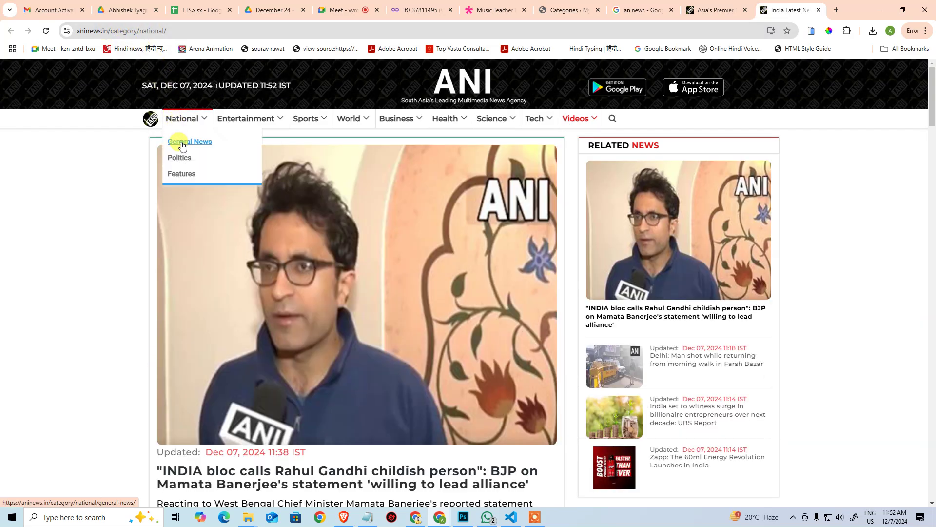
click(180, 142)
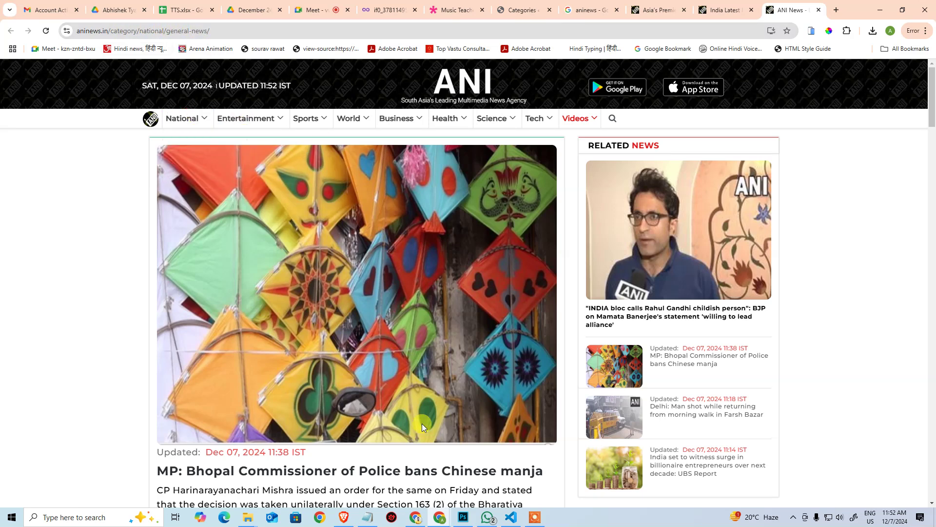
Step: Open the article on Bhopal police banning Chinese manja and highlight the article part of its web address
scroll(324, 414, down, 2)
click(319, 371)
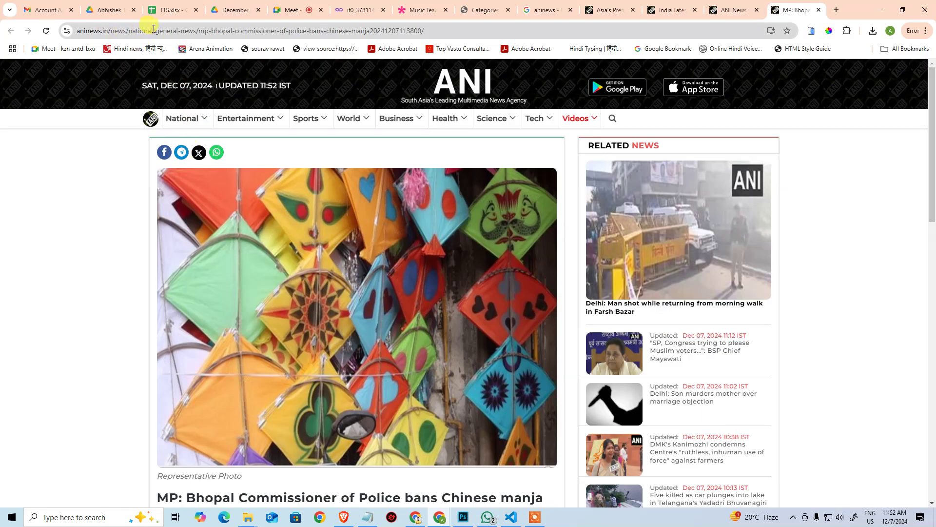
drag(200, 29, 465, 28)
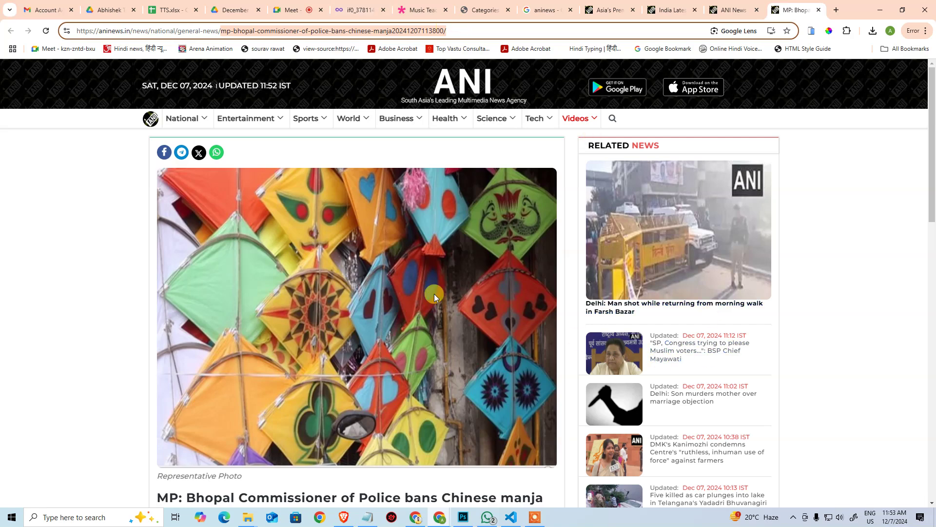
scroll(420, 291, down, 2)
scroll(399, 297, up, 2)
Step: Open the related politics article about the BSP chief, then load the aninews.in home page in that tab
click(675, 358)
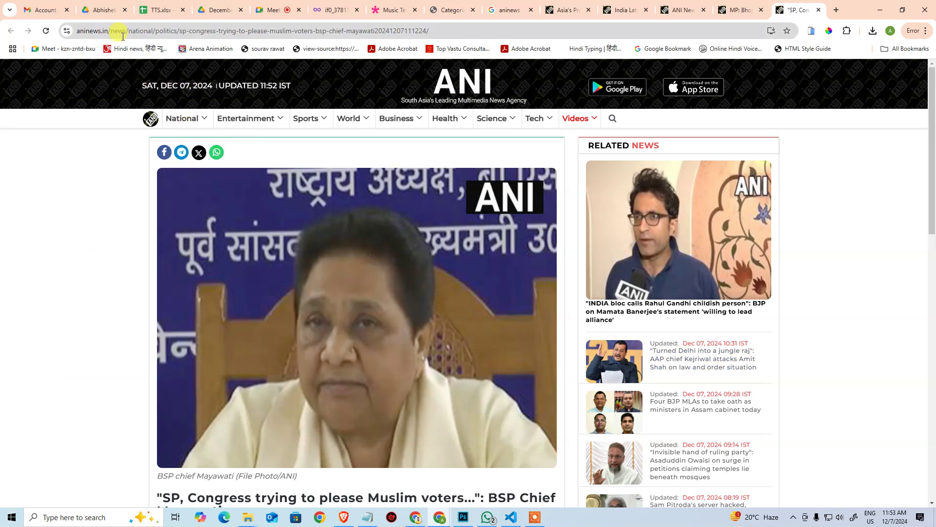
click(110, 33)
text(aninews.in)
key(Return)
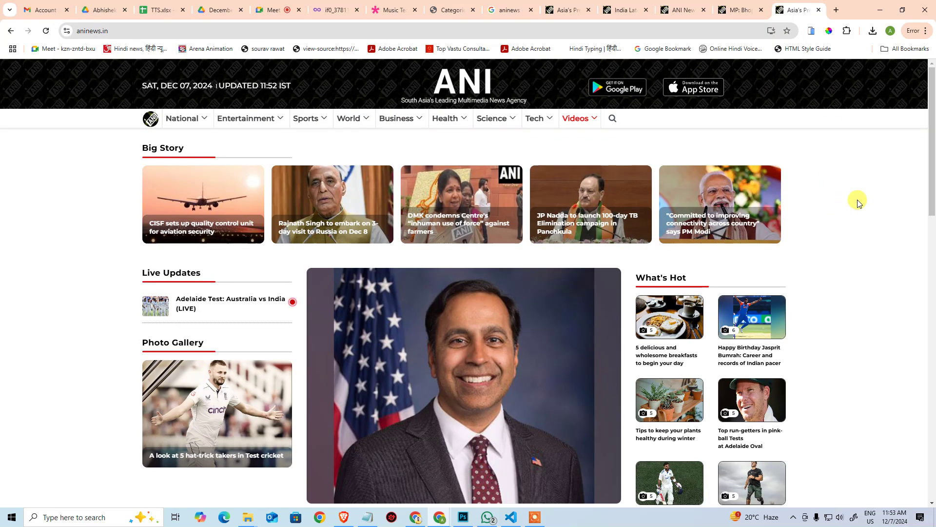
Step: Examine how the ANI News home page groups its stories into category sections such as National, Entertainment, World and Technology
drag(930, 161, 932, 107)
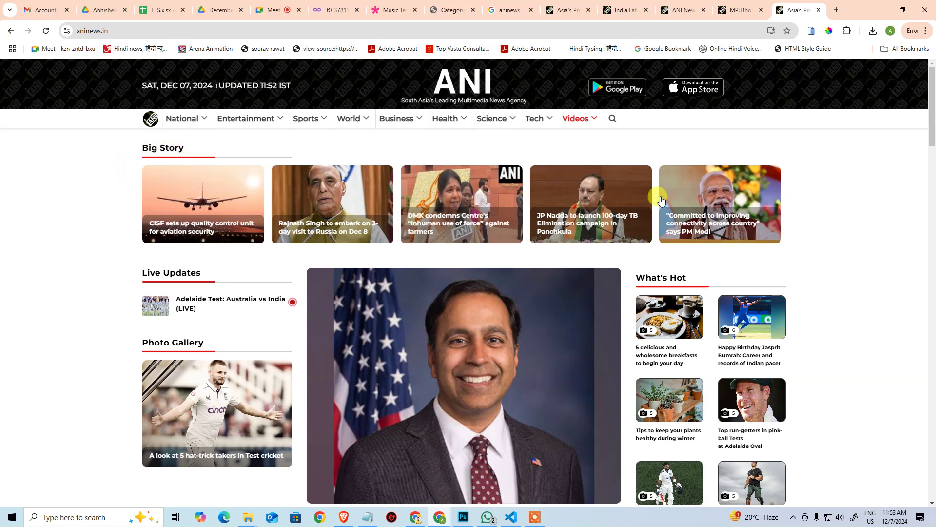
scroll(342, 283, down, 3)
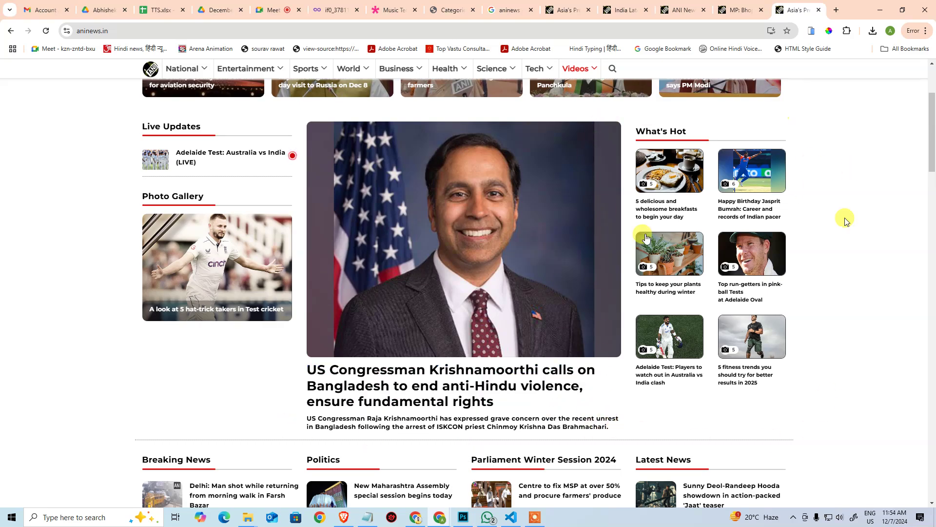
scroll(887, 337, down, 8)
scroll(257, 219, up, 3)
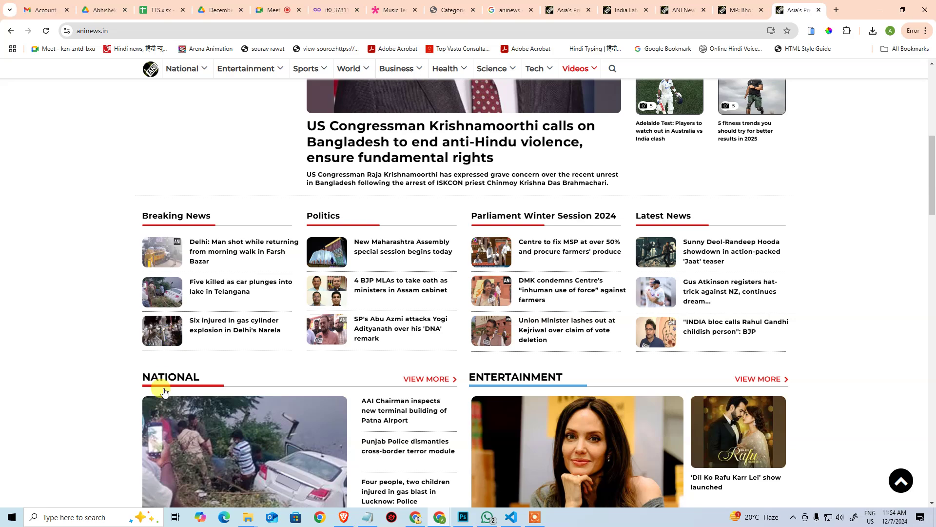
scroll(526, 286, down, 1)
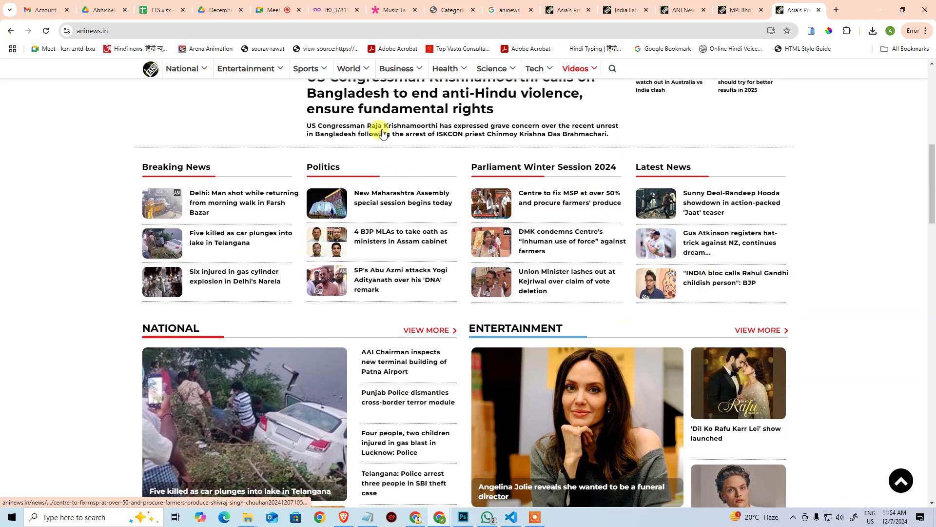
scroll(168, 146, down, 4)
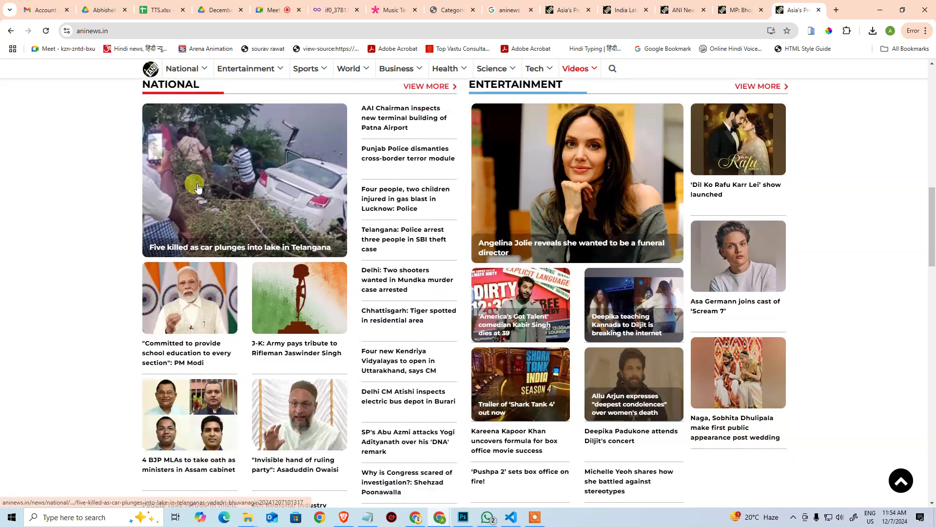
scroll(141, 170, up, 1)
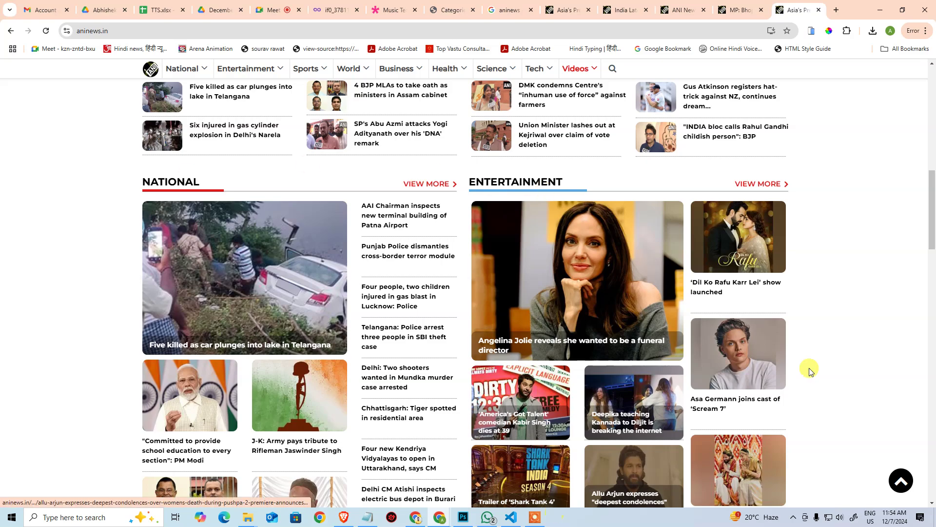
scroll(585, 268, down, 5)
scroll(273, 299, down, 6)
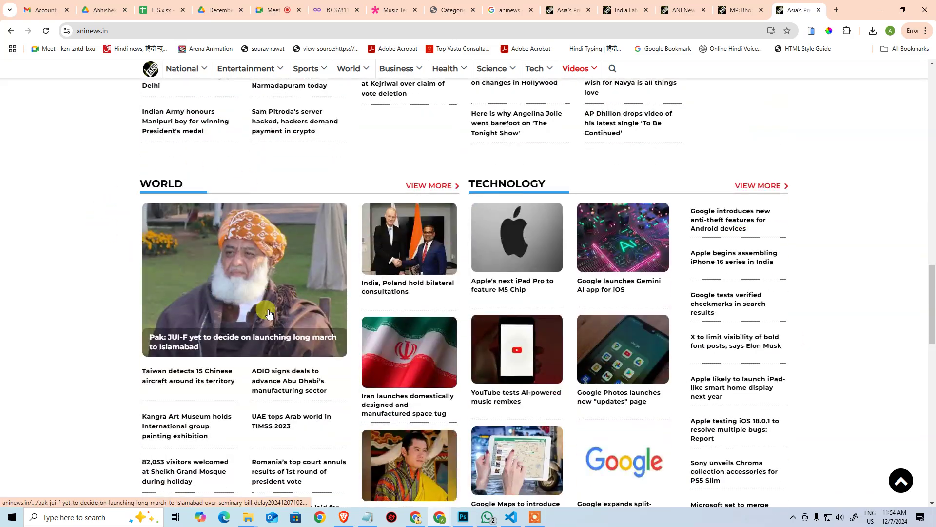
scroll(633, 208, down, 16)
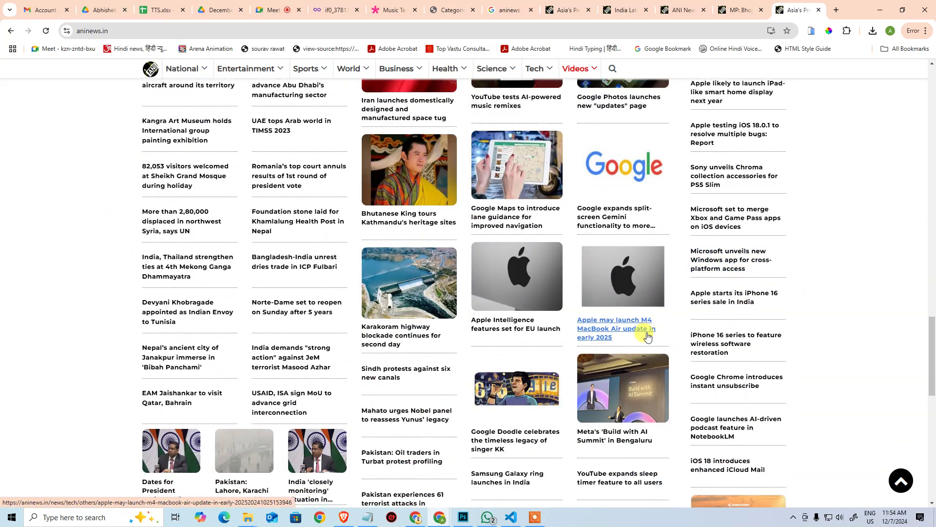
scroll(651, 334, down, 10)
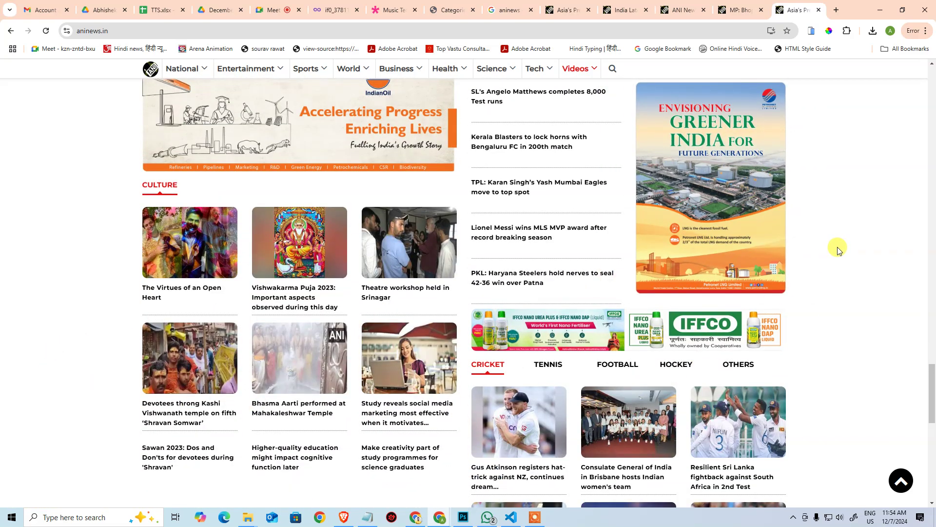
scroll(839, 249, up, 7)
scroll(839, 250, up, 20)
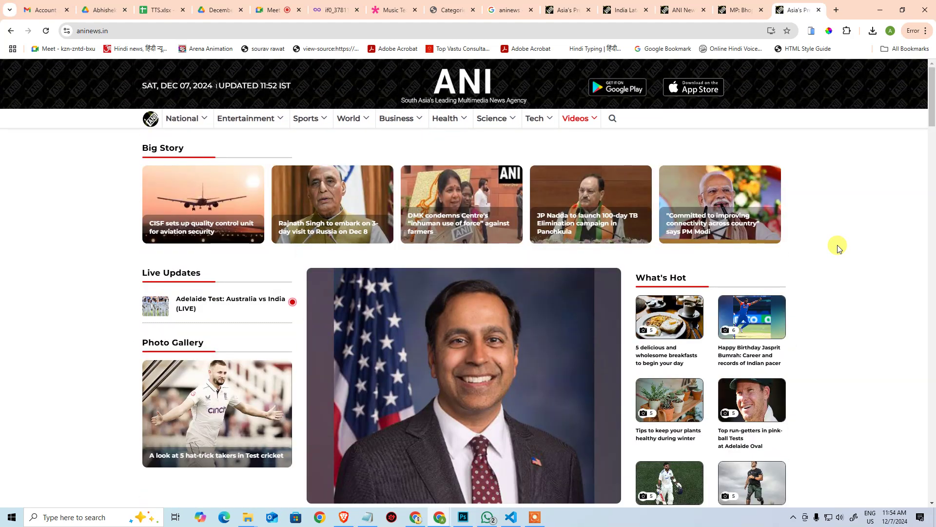
Step: Open the National category page, review its story listing and close its browser tab
click(188, 118)
scroll(836, 253, down, 9)
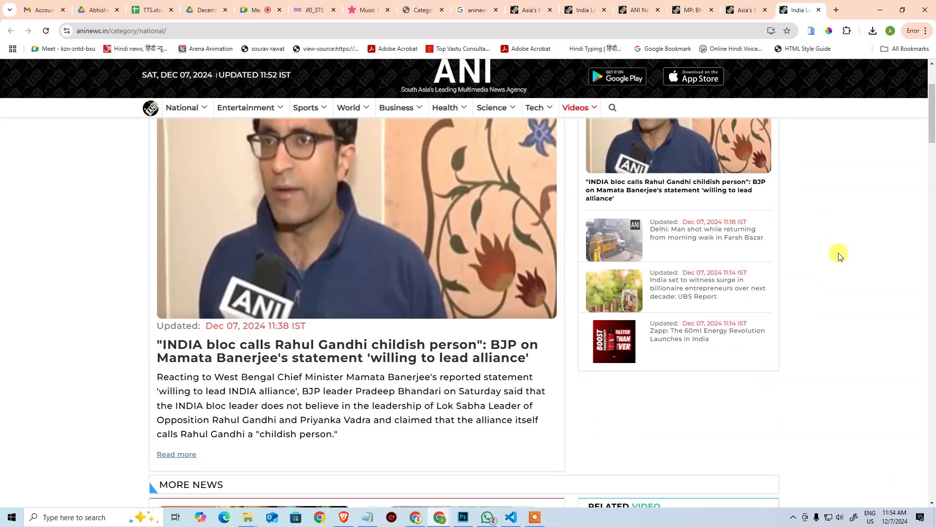
scroll(827, 267, down, 5)
scroll(807, 285, up, 10)
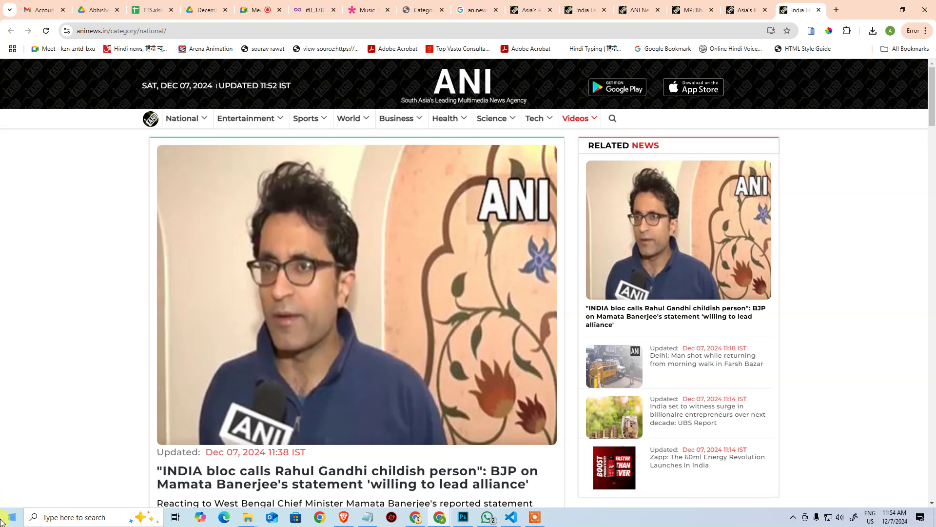
middle_click(796, 12)
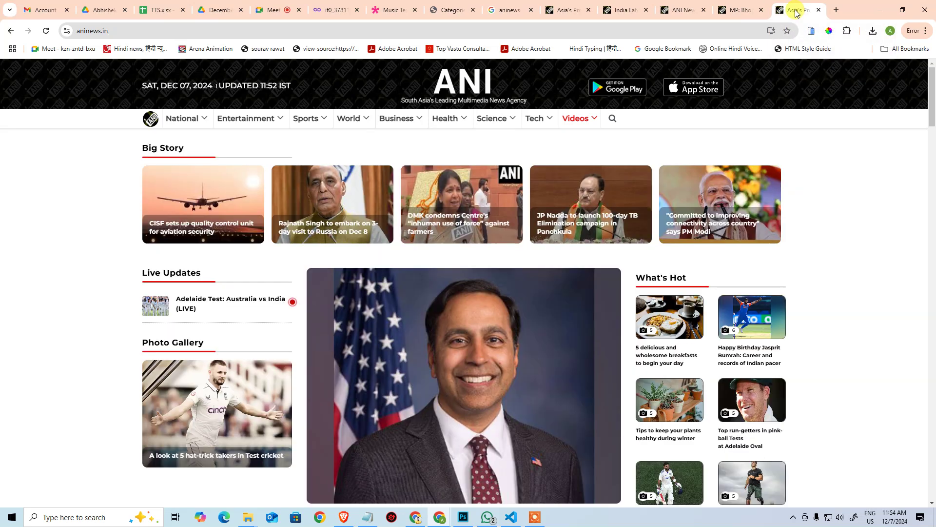
click(535, 520)
click(891, 485)
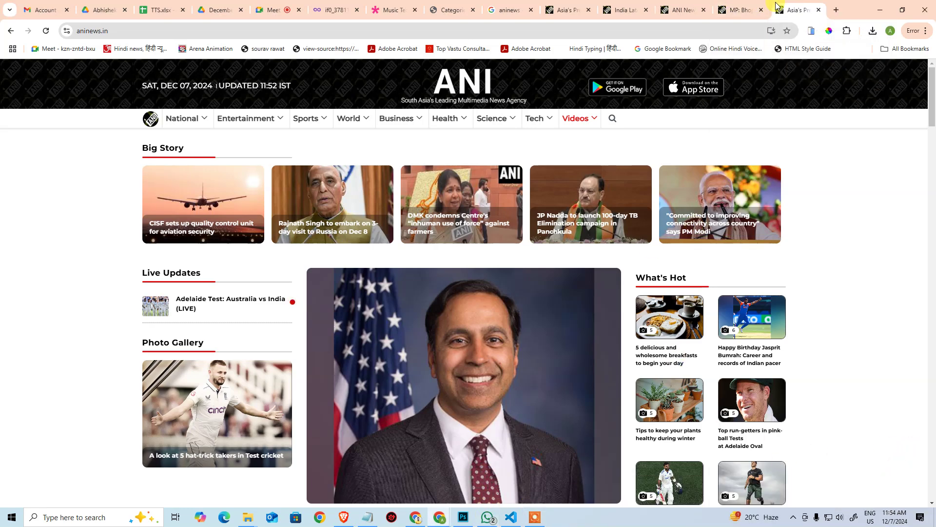
Step: Close the surplus ANI News article and category tabs, keeping only the ANI home page open
middle_click(791, 7)
middle_click(792, 7)
middle_click(791, 7)
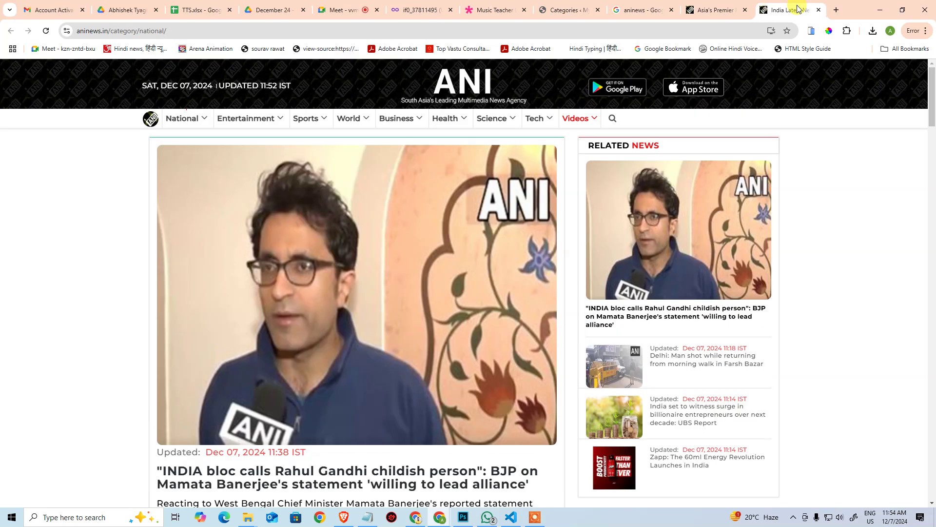
middle_click(794, 8)
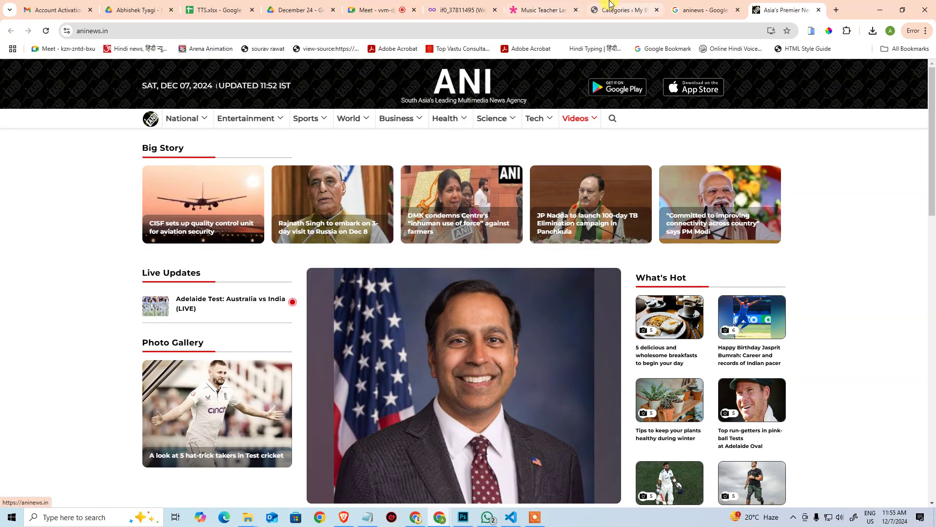
Step: From the WordPress Categories page, open the blog's front end in a separate tab and return to the Categories page
click(622, 10)
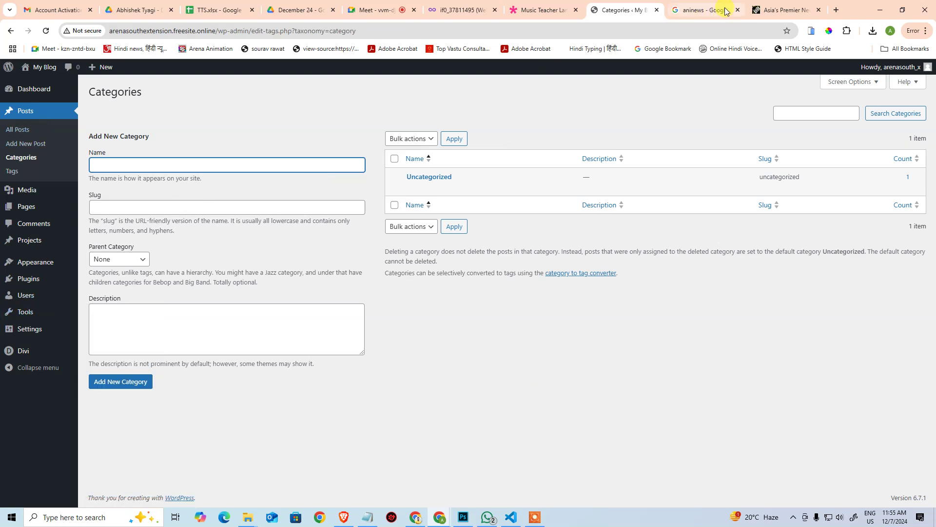
click(34, 84)
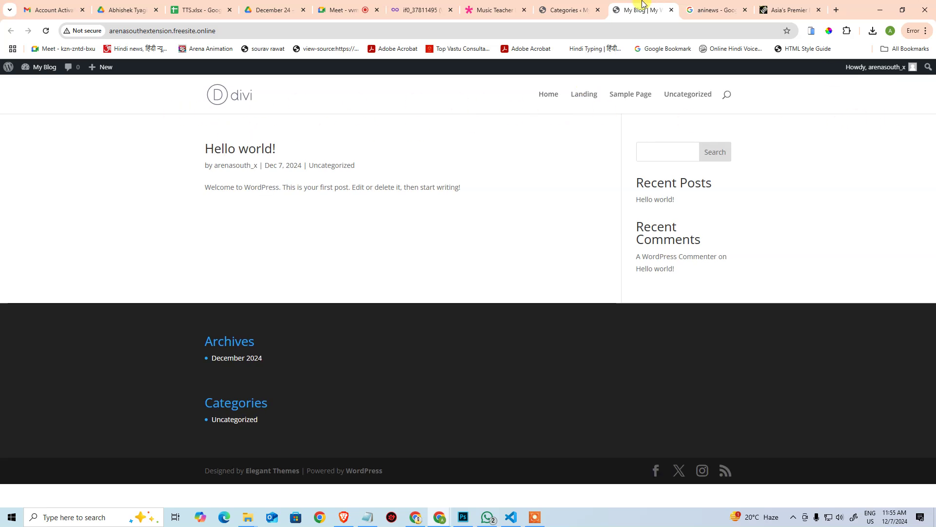
click(566, 9)
Step: Create a menu named Primary Menu that automatically adds new top-level pages and is assigned to the Primary Menu location
mouse_move(19, 212)
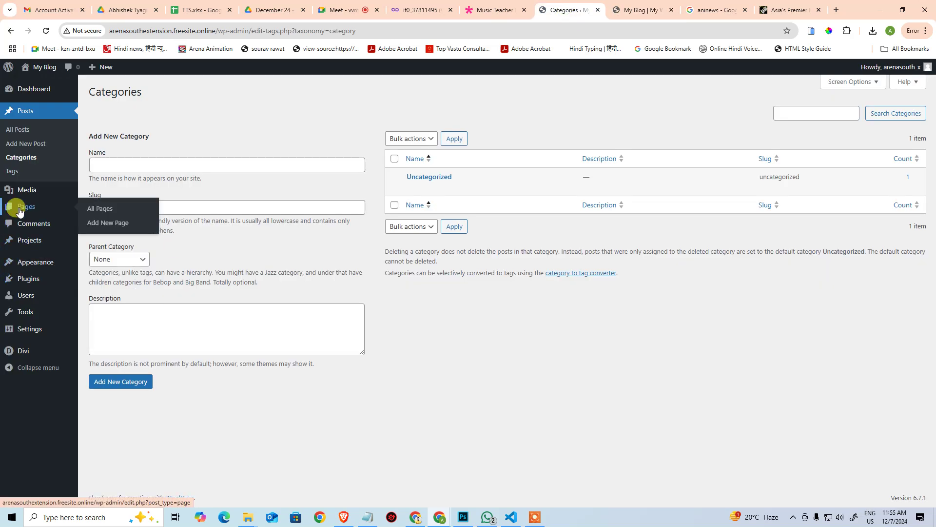
mouse_move(20, 262)
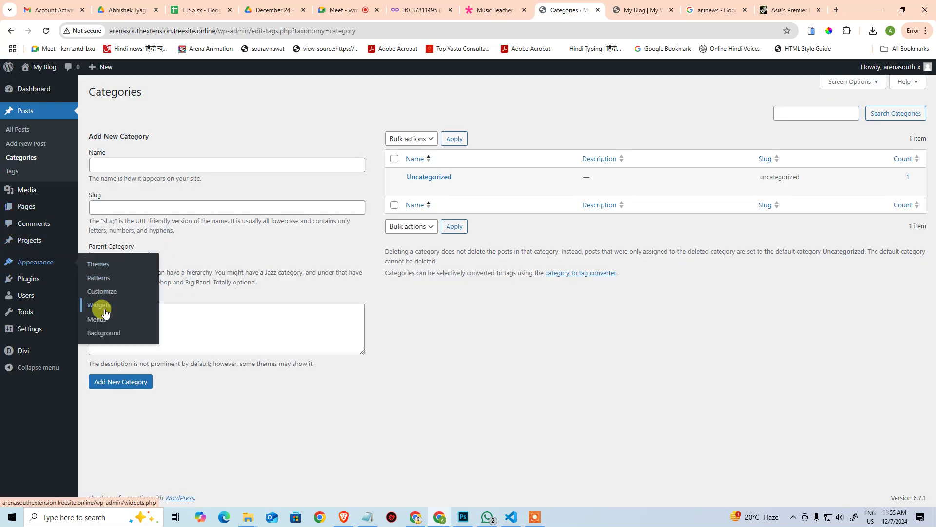
click(123, 320)
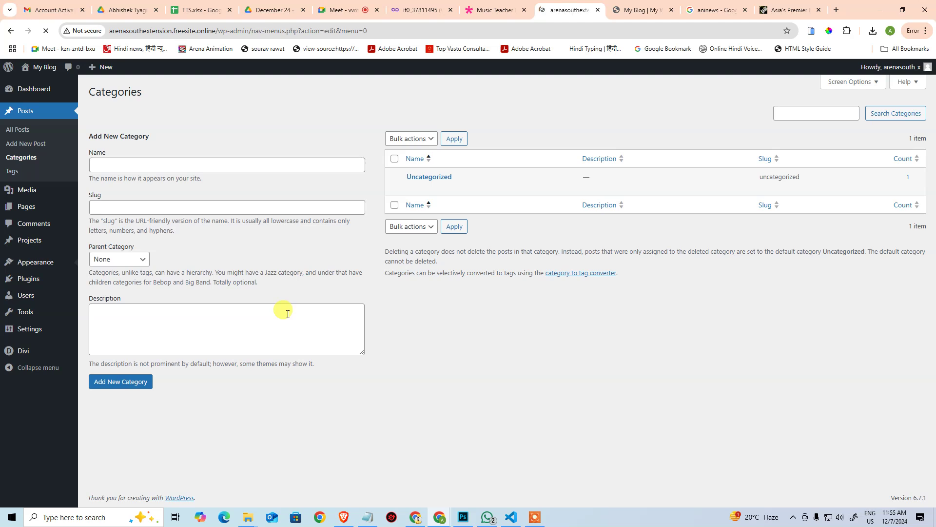
click(314, 201)
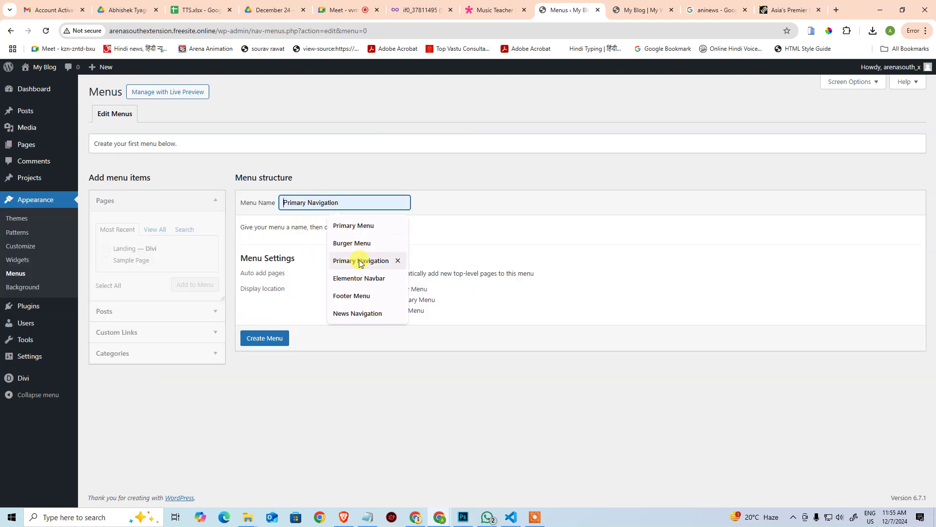
click(353, 225)
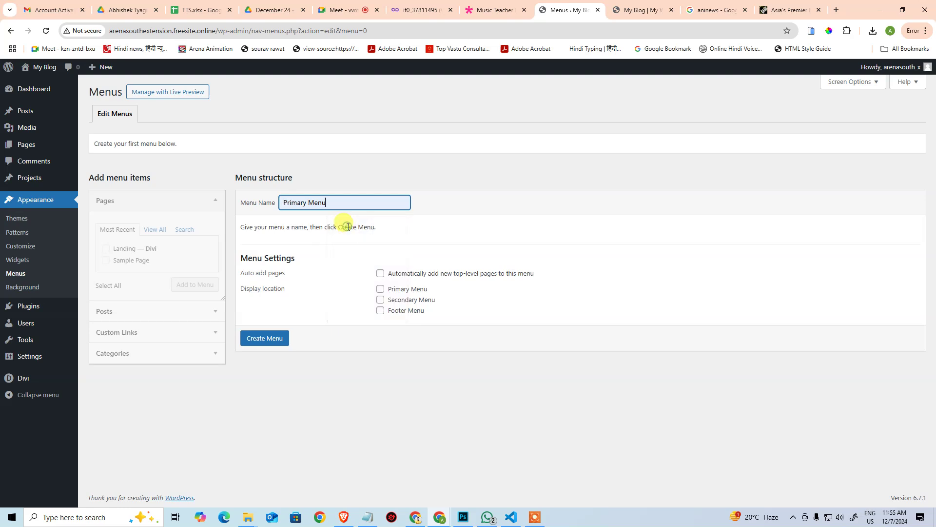
click(380, 273)
click(282, 340)
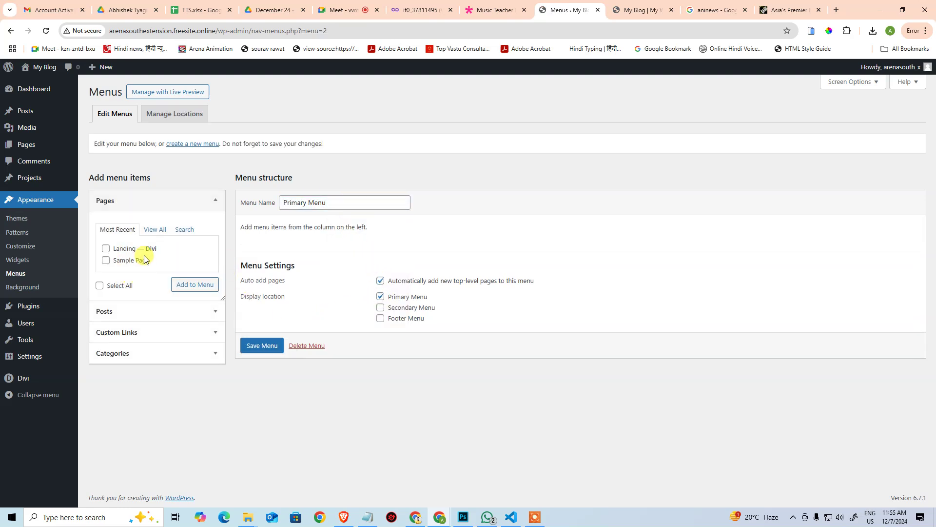
Step: Add the Landing page to the Primary Menu, save the menu and reload the blog's front end
click(188, 284)
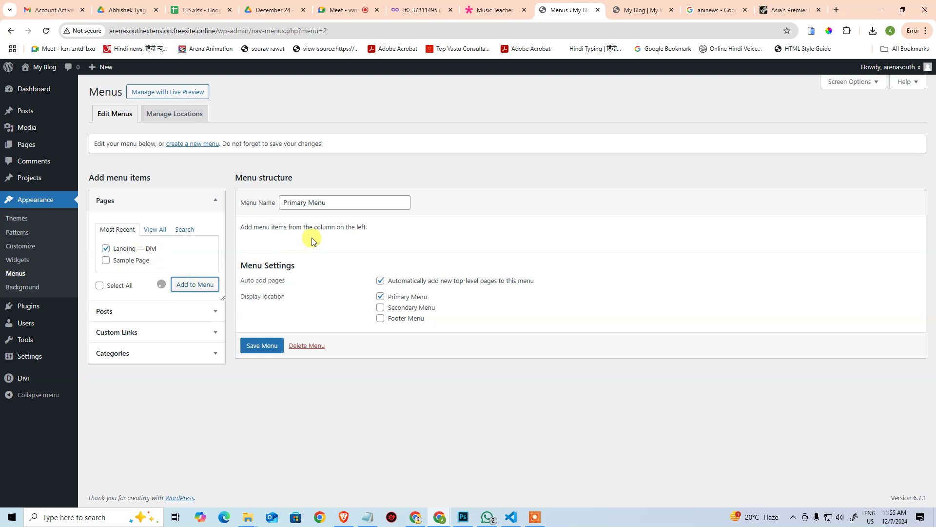
click(265, 417)
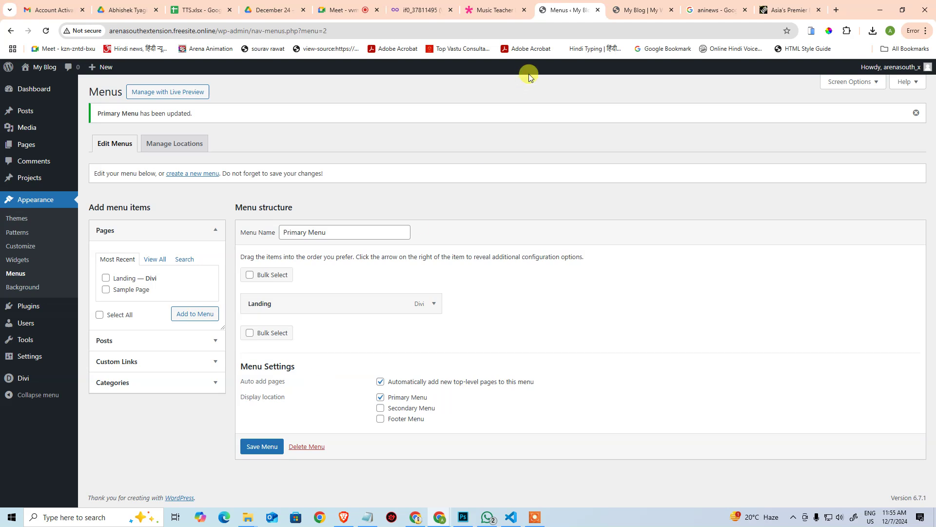
click(639, 11)
key(F5)
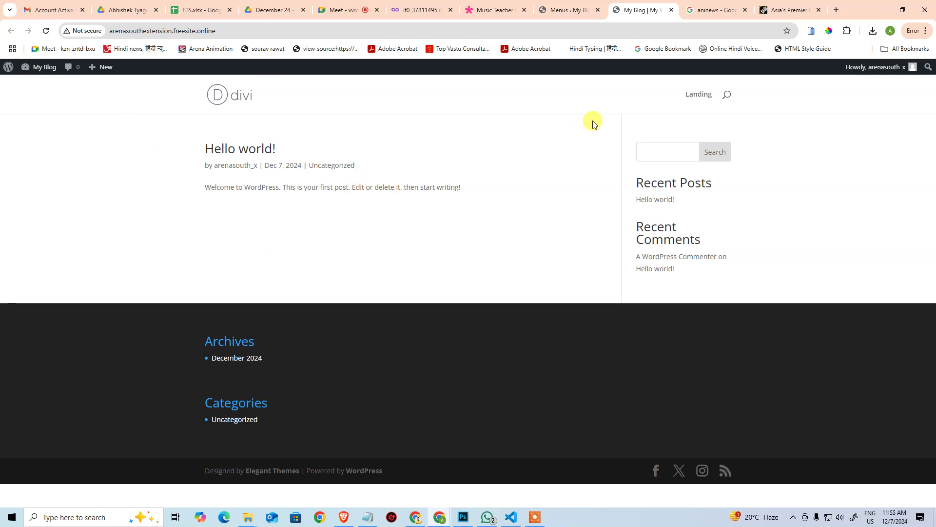
Step: Open the Landing page for editing and start its Divi layout from scratch without inserting a row
click(590, 9)
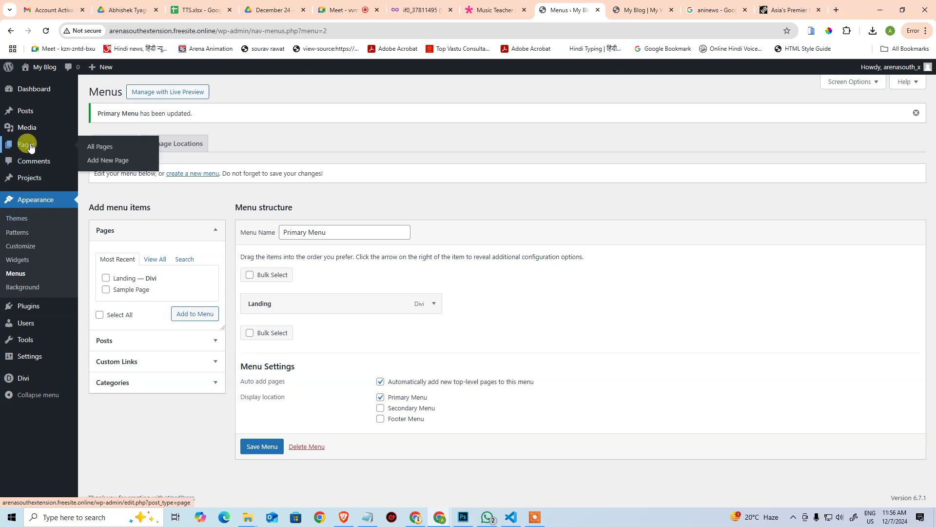
click(174, 144)
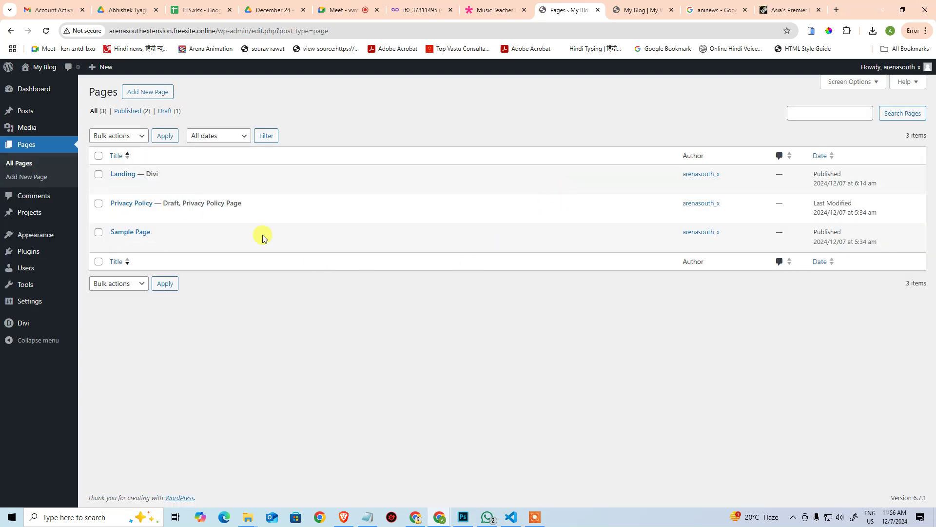
click(117, 186)
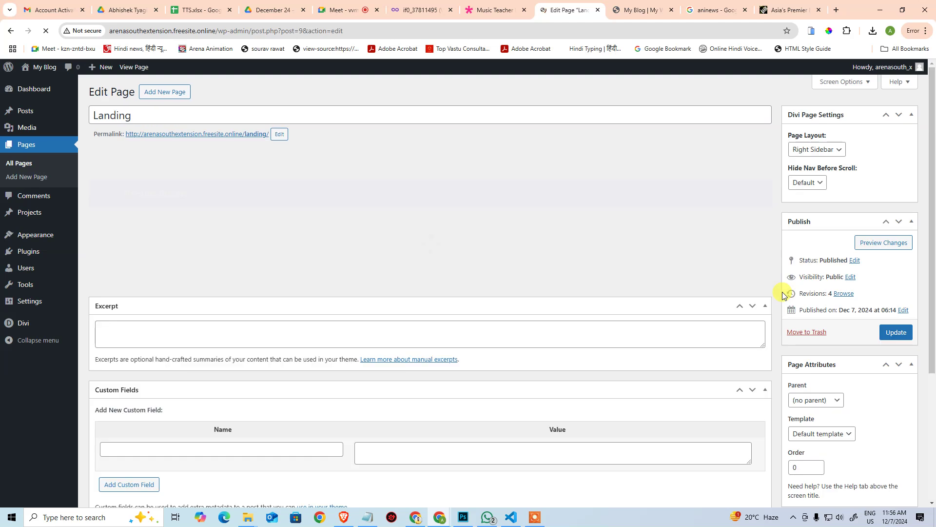
scroll(863, 291, down, 1)
scroll(864, 290, down, 3)
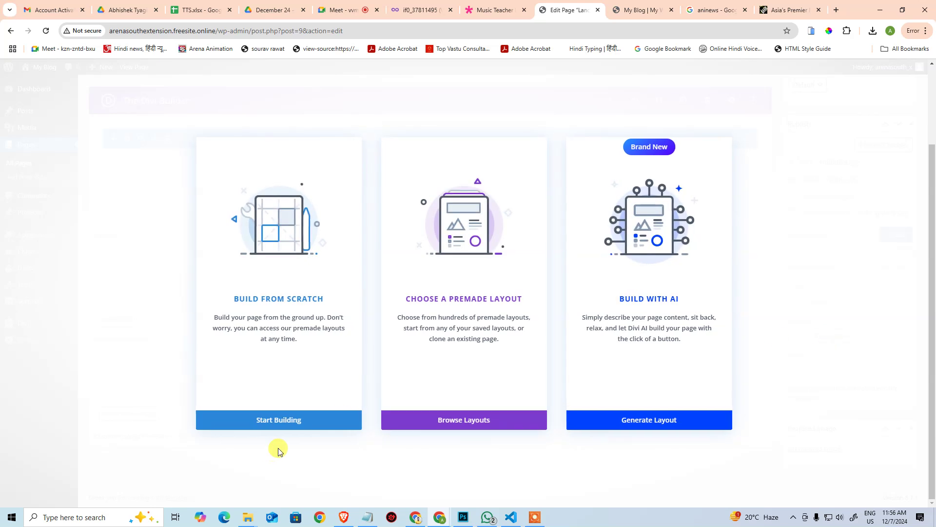
click(330, 430)
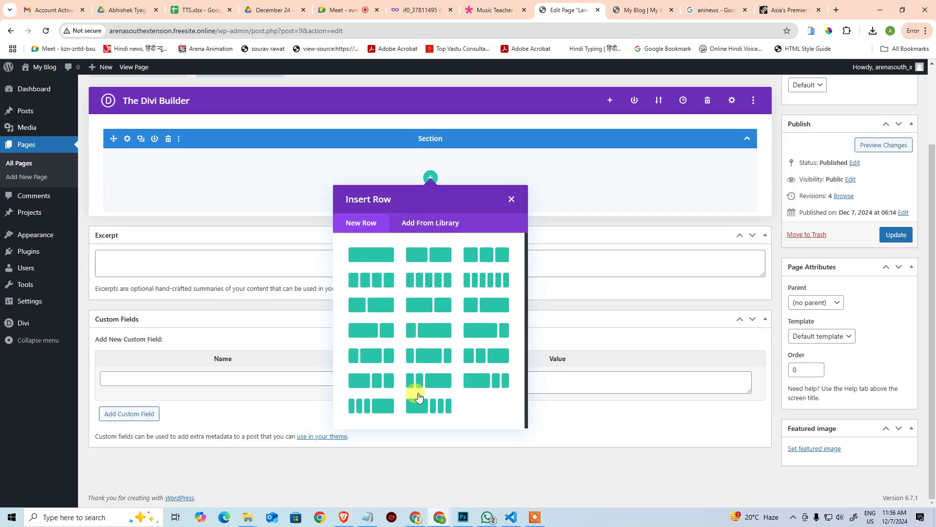
click(511, 199)
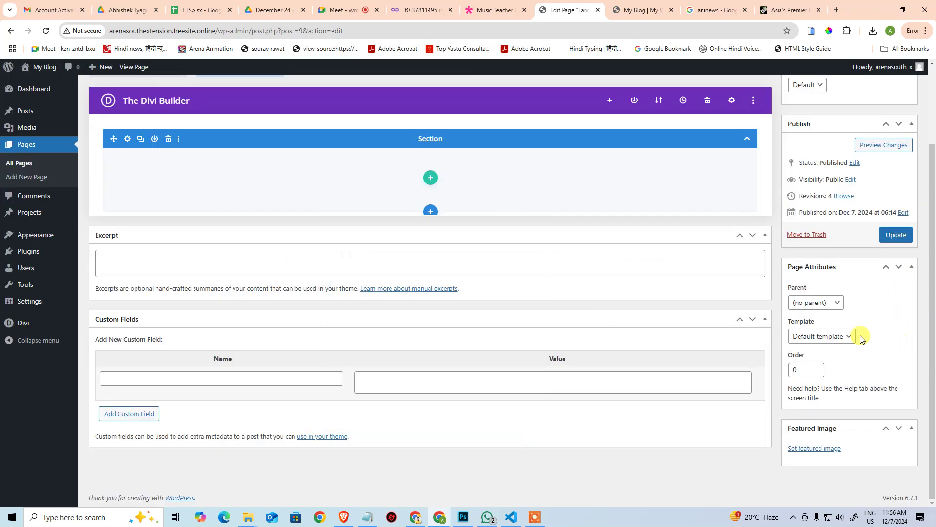
Step: Set the Landing page's template to Blank Page, update the page and view it on the live site
click(654, 6)
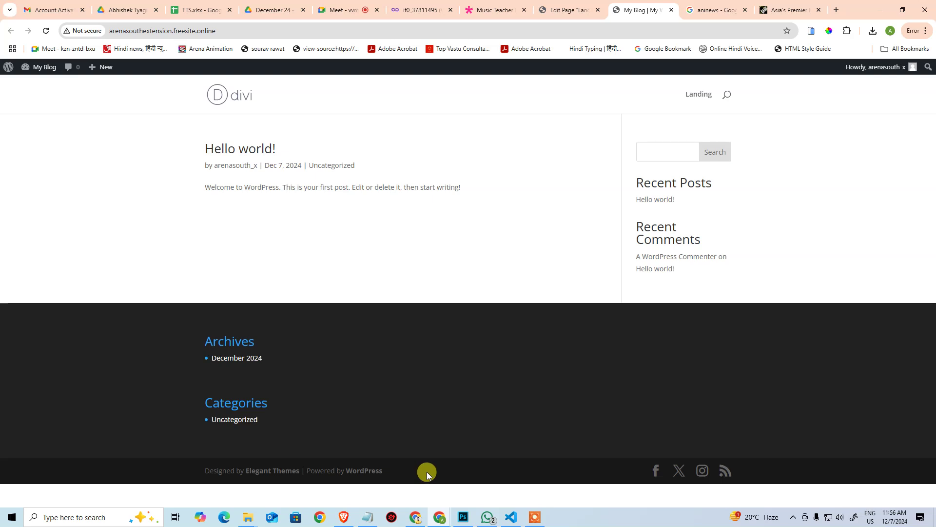
click(559, 15)
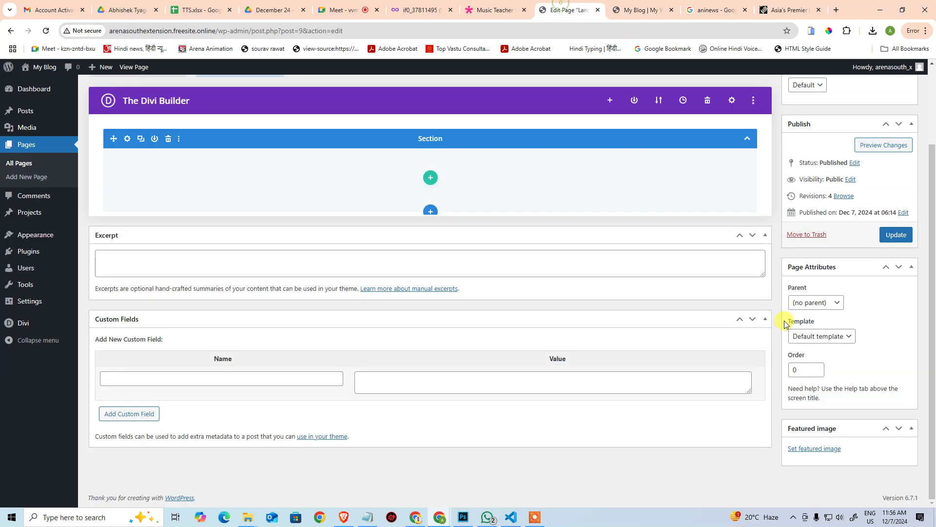
click(829, 336)
click(809, 364)
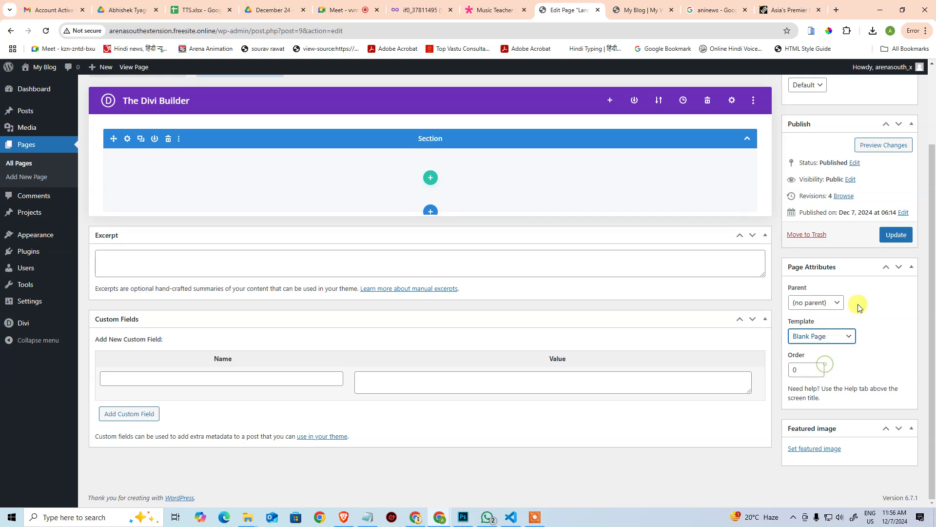
click(896, 235)
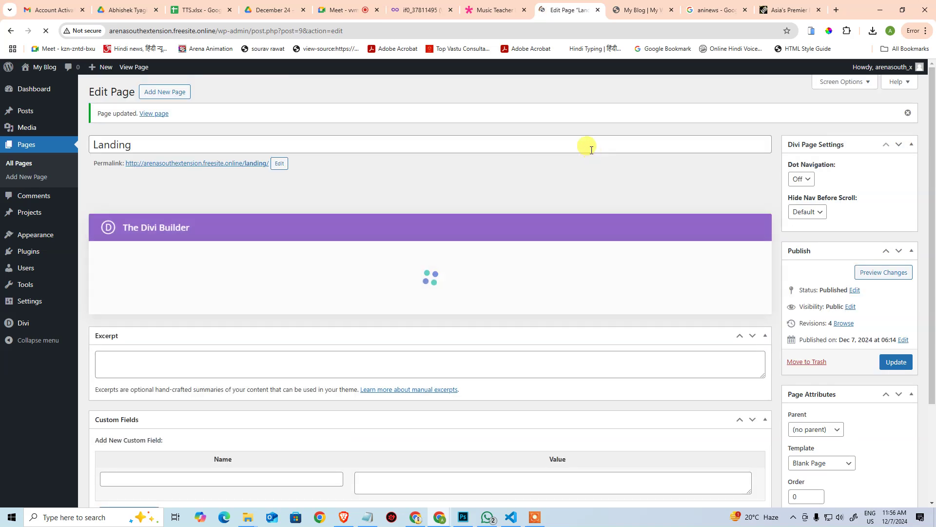
click(629, 4)
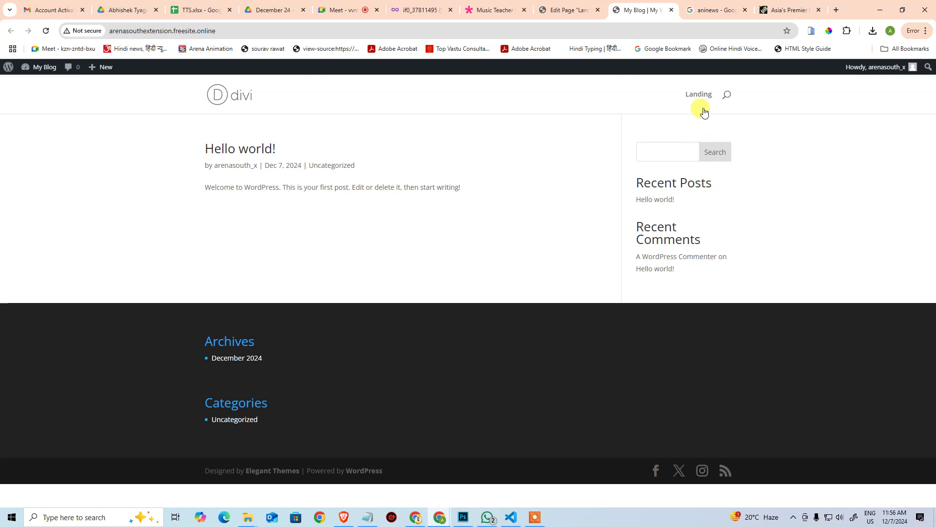
click(698, 92)
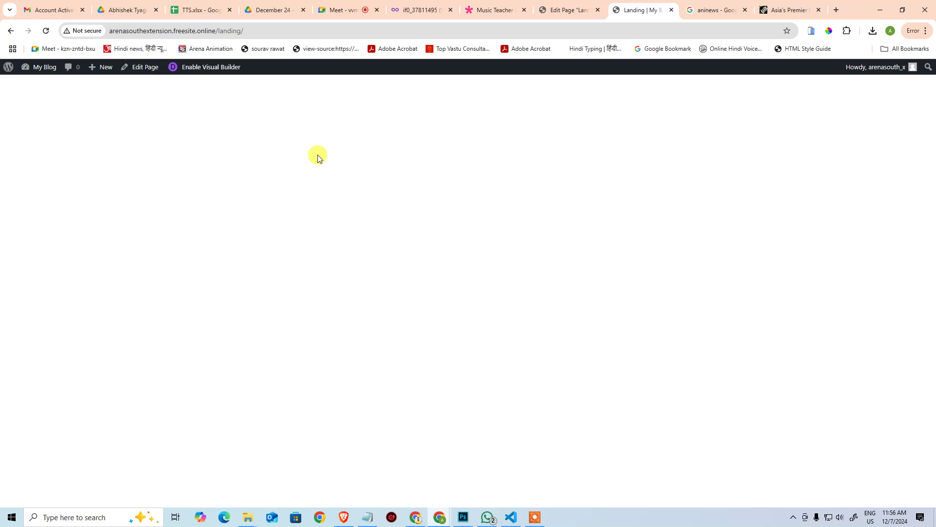
Step: Customize the homepage settings to display a static page, choose Landing as the homepage and publish the change
click(566, 9)
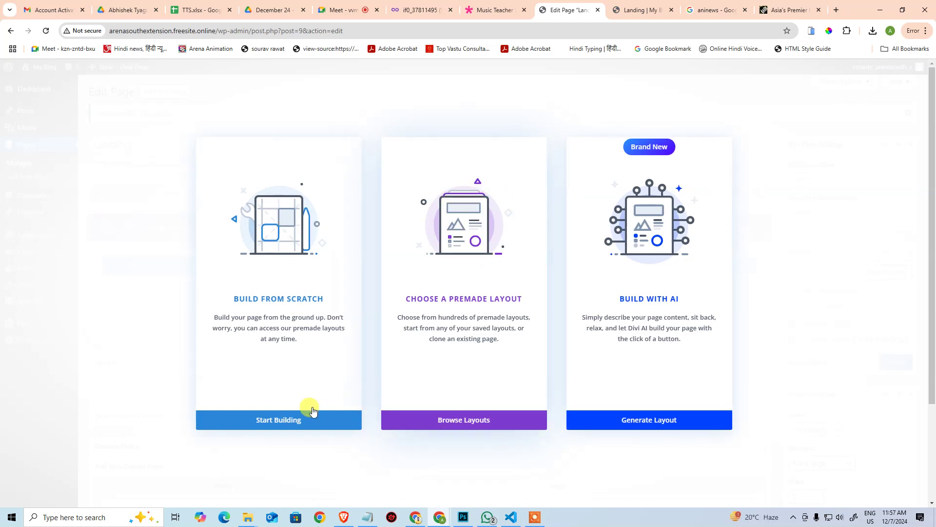
click(296, 418)
click(575, 312)
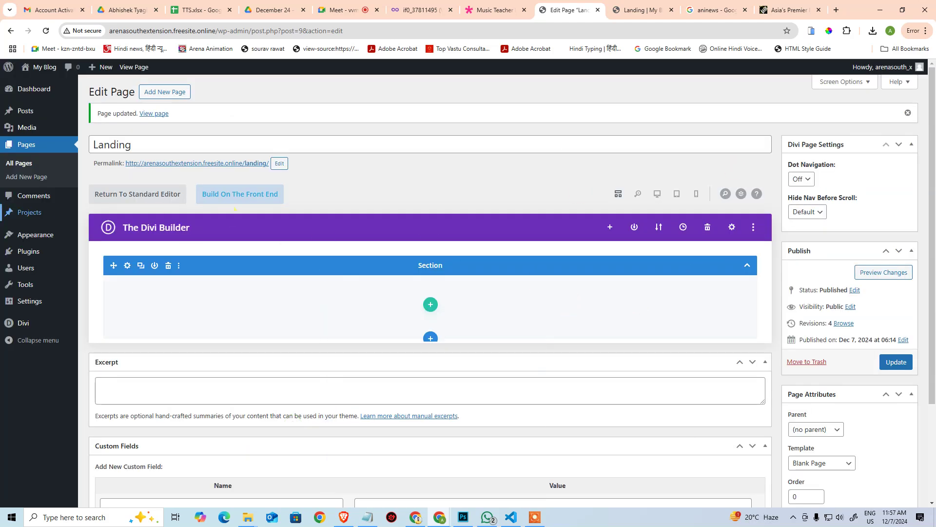
mouse_move(28, 236)
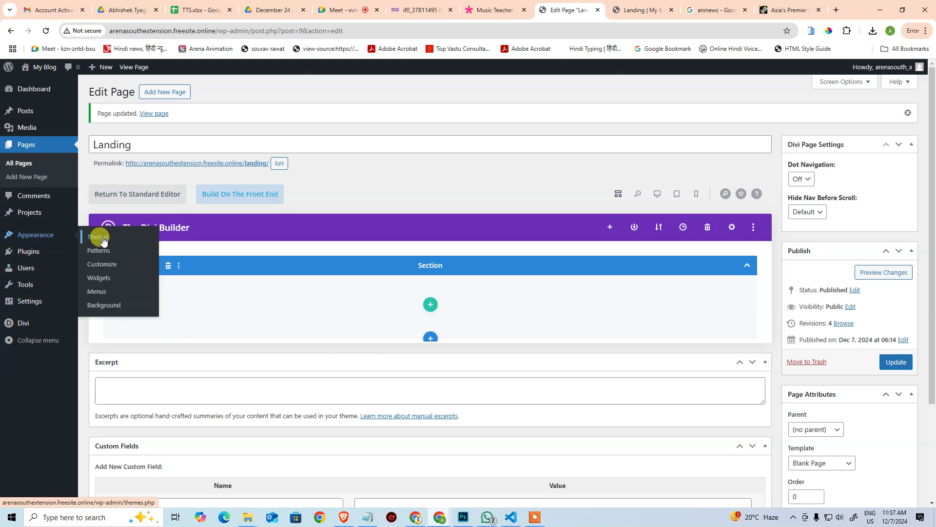
click(104, 265)
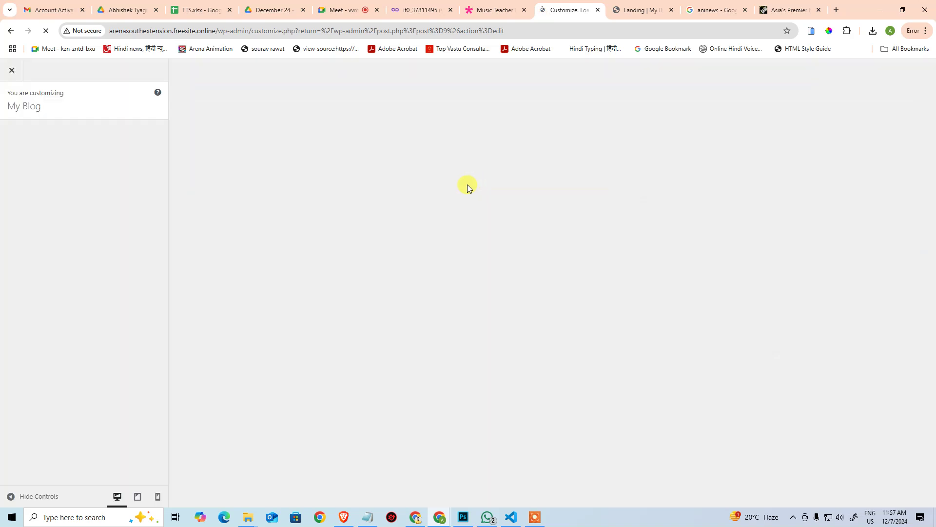
click(149, 368)
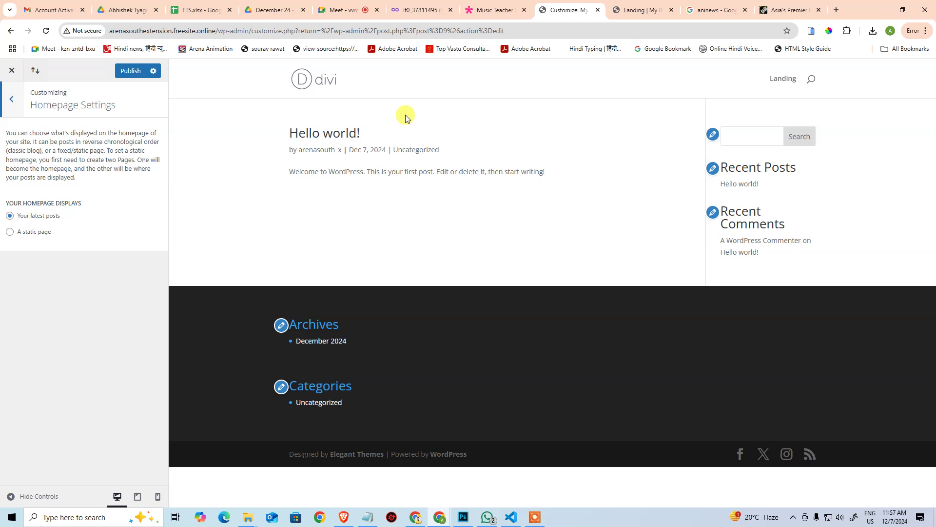
click(31, 232)
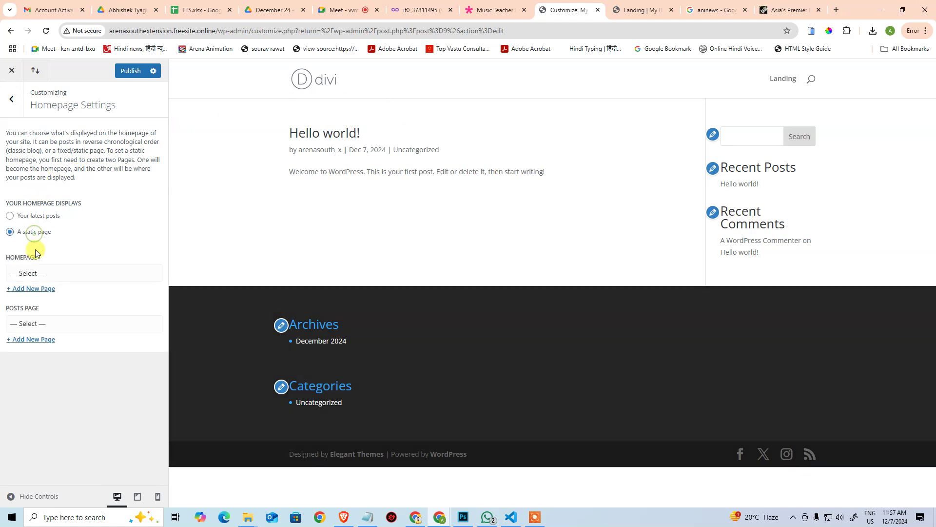
click(34, 273)
click(31, 301)
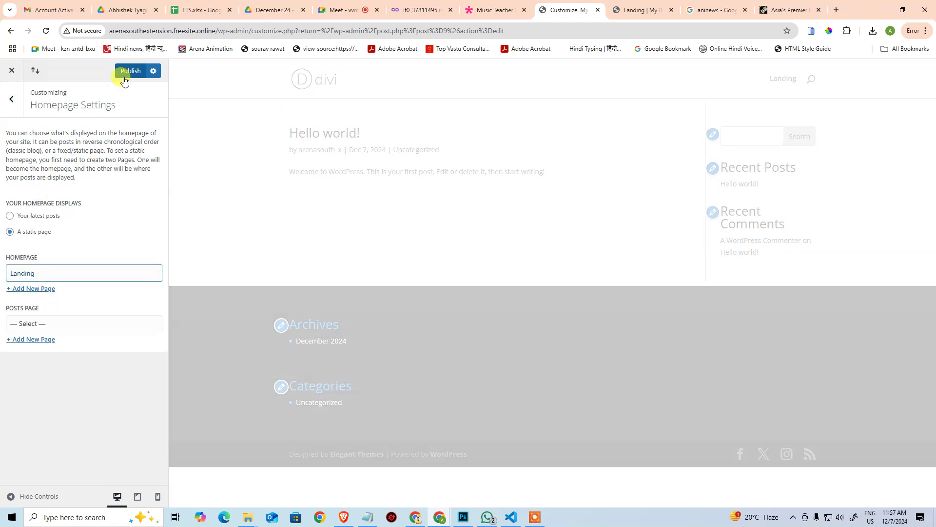
click(125, 71)
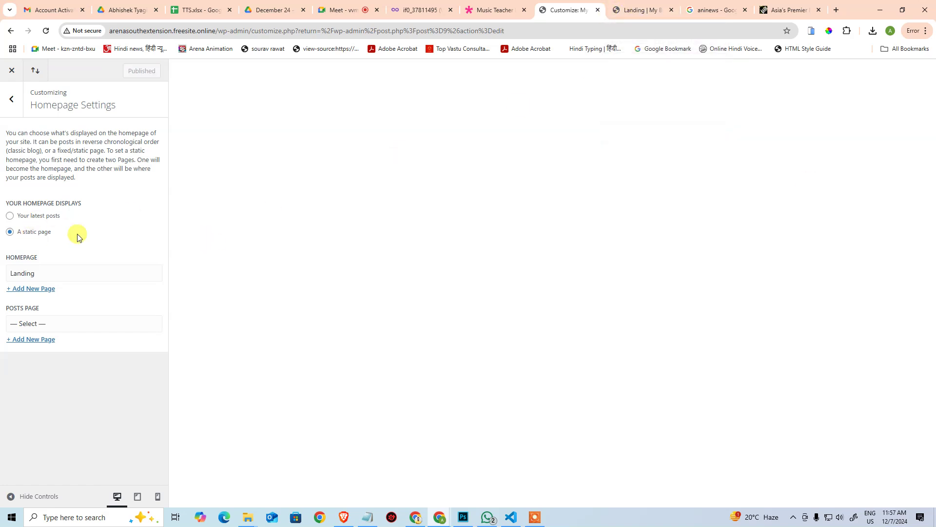
Step: Load the live site's root address without the landing/ path and check which page it displays as the homepage
click(641, 10)
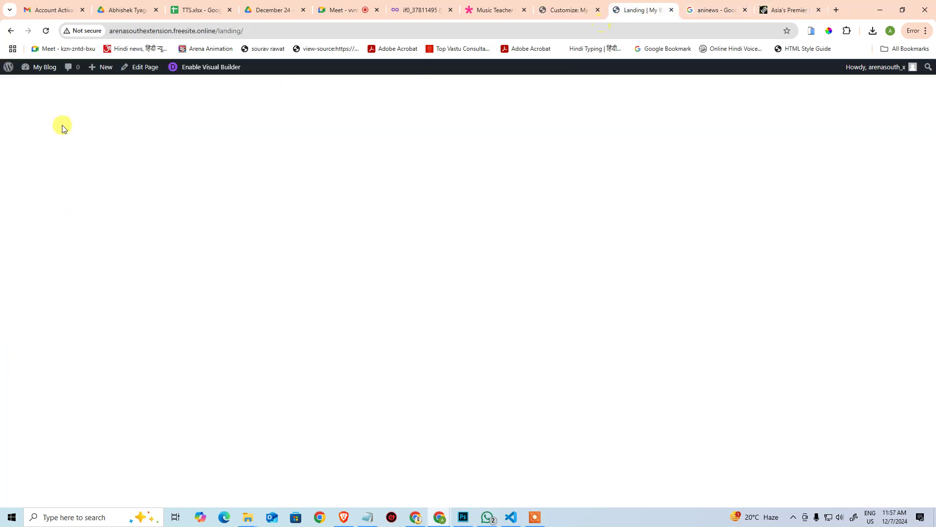
drag(218, 32, 455, 57)
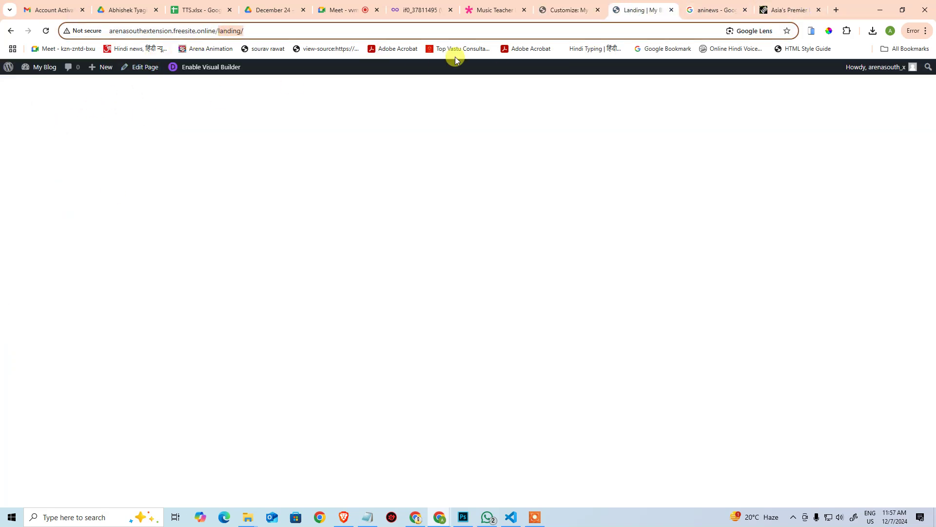
key(BackSpace)
key(Return)
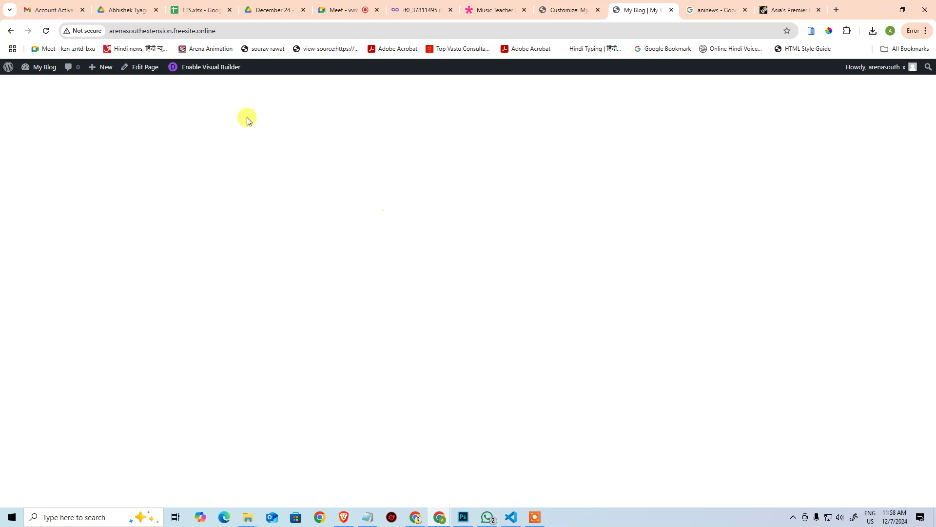
click(217, 31)
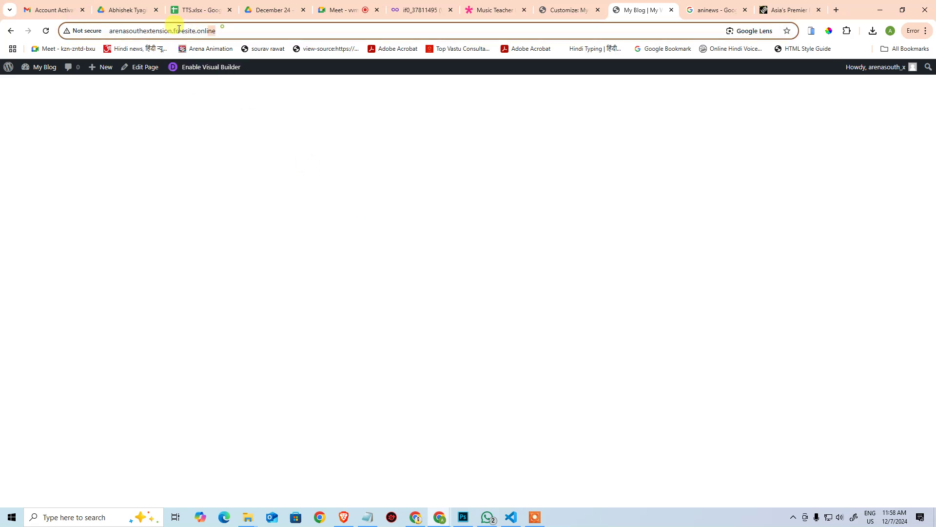
click(487, 275)
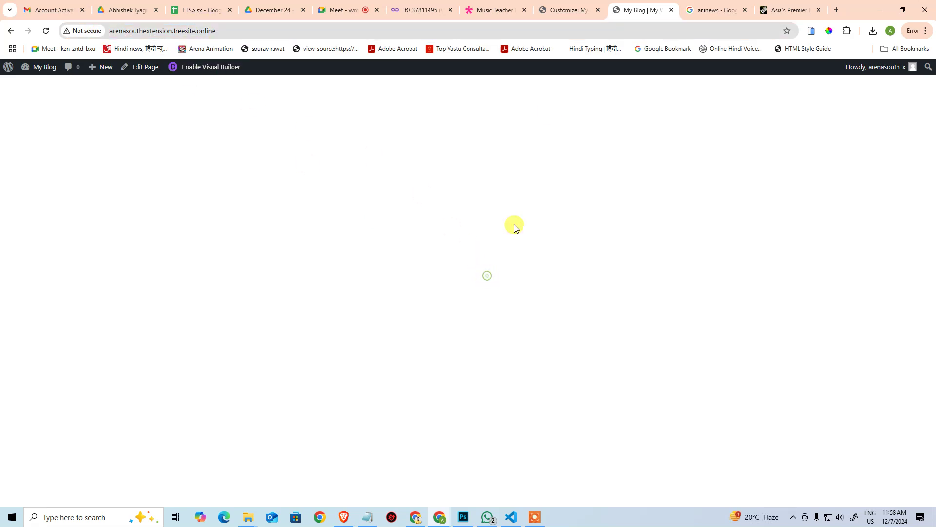
click(571, 4)
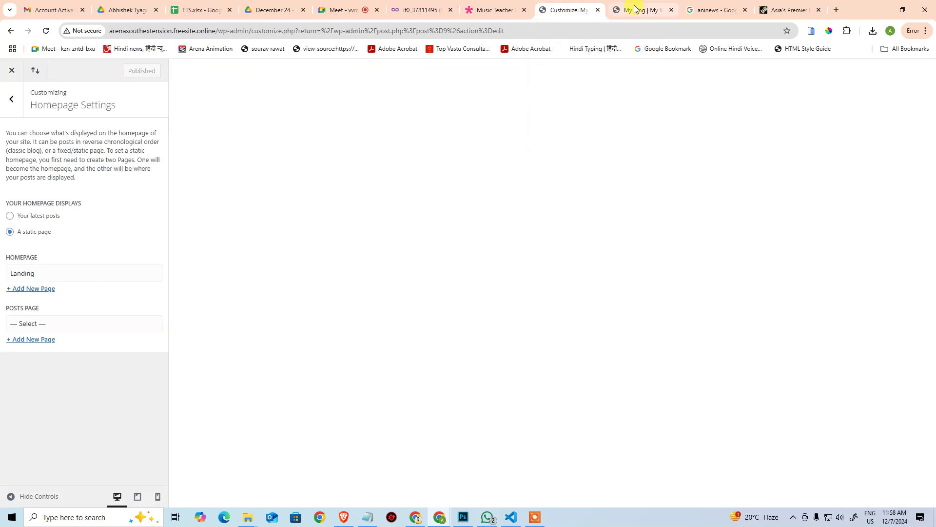
click(631, 9)
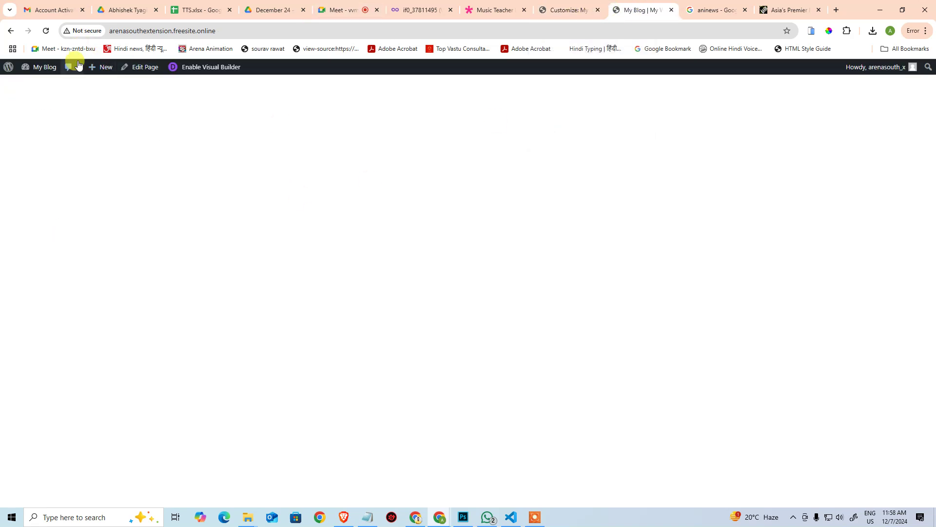
Step: Open the homepage for editing, close the Customizer and browse the premade Divi layouts
click(139, 67)
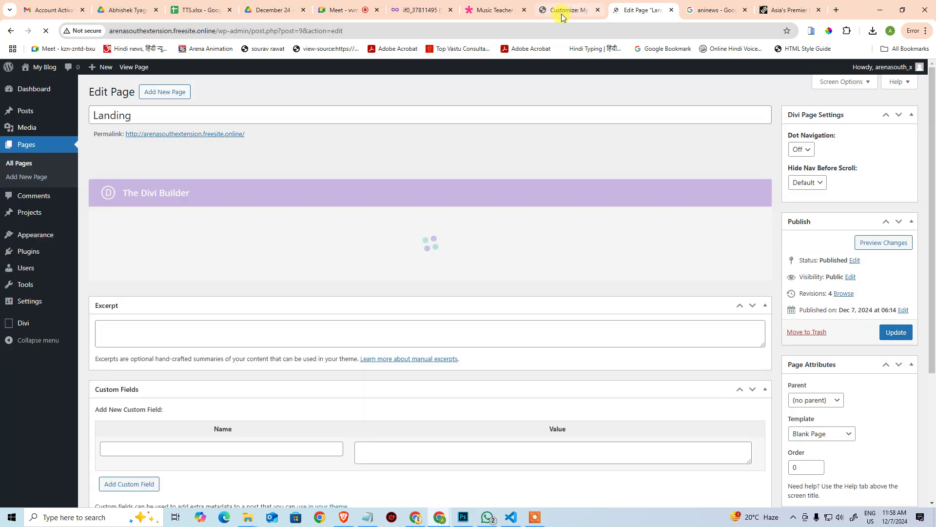
middle_click(560, 11)
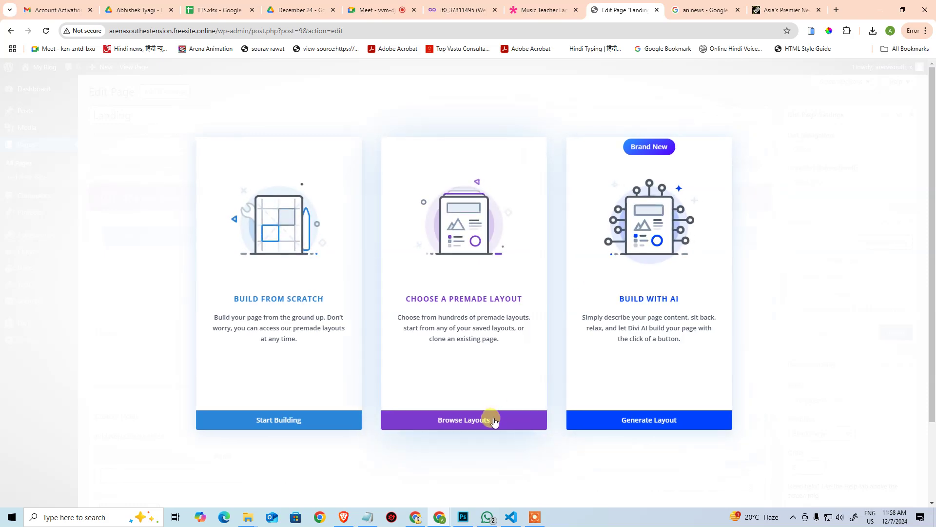
click(495, 423)
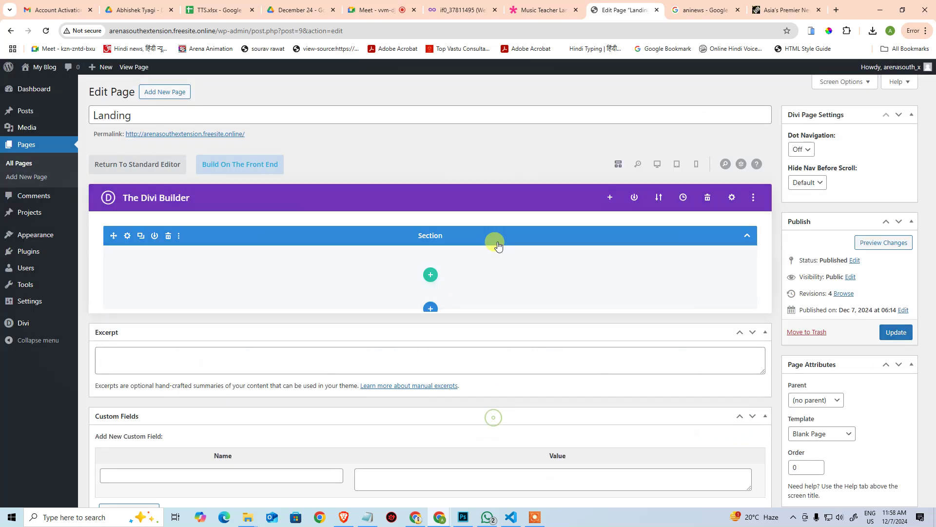
Step: Filter the premade layouts to Education and load the Home layout from the Music Teacher pack into the page
click(70, 271)
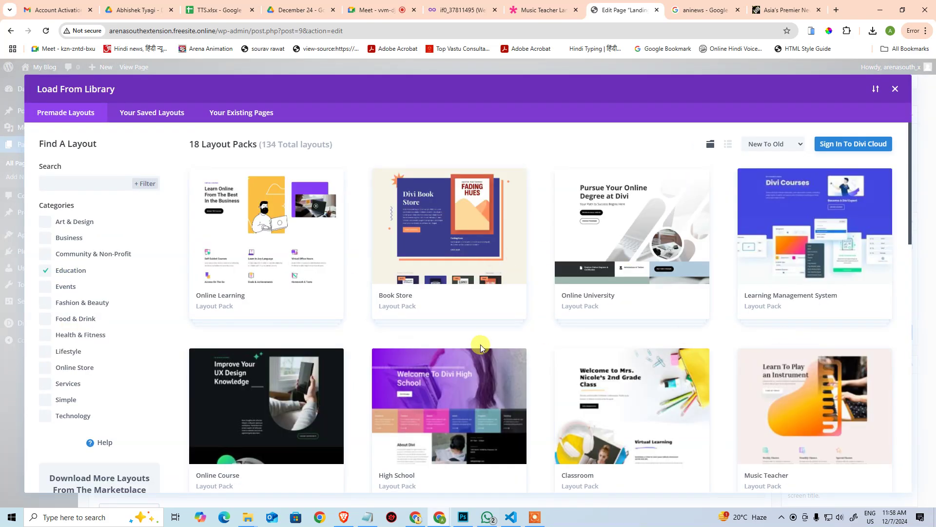
scroll(481, 344, down, 2)
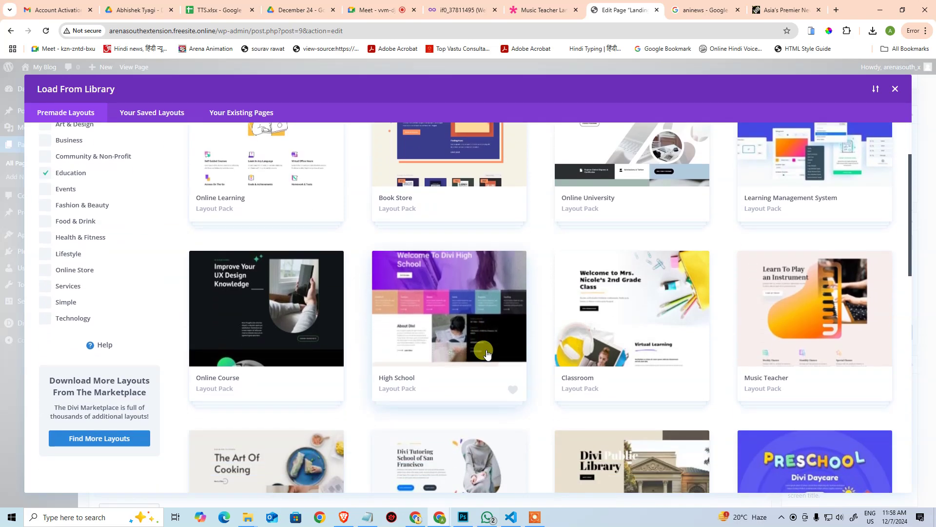
scroll(536, 342, down, 2)
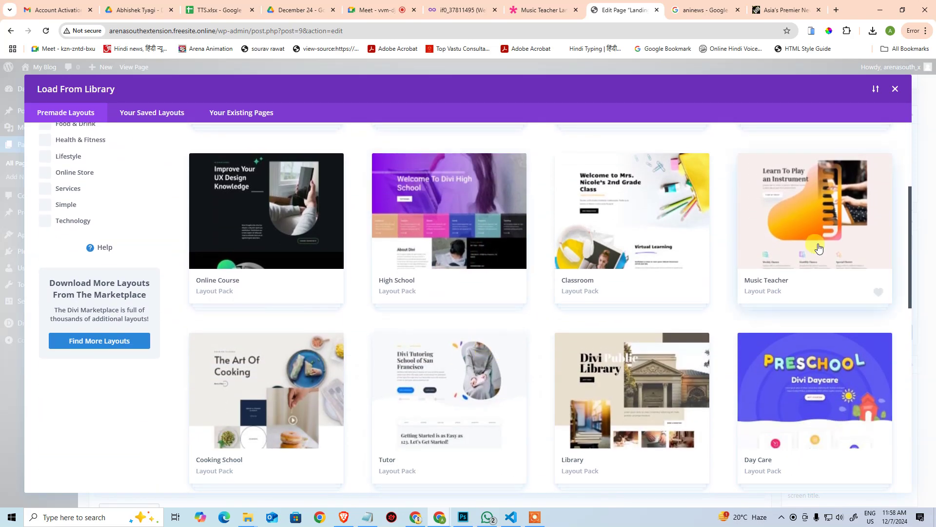
click(848, 209)
click(413, 326)
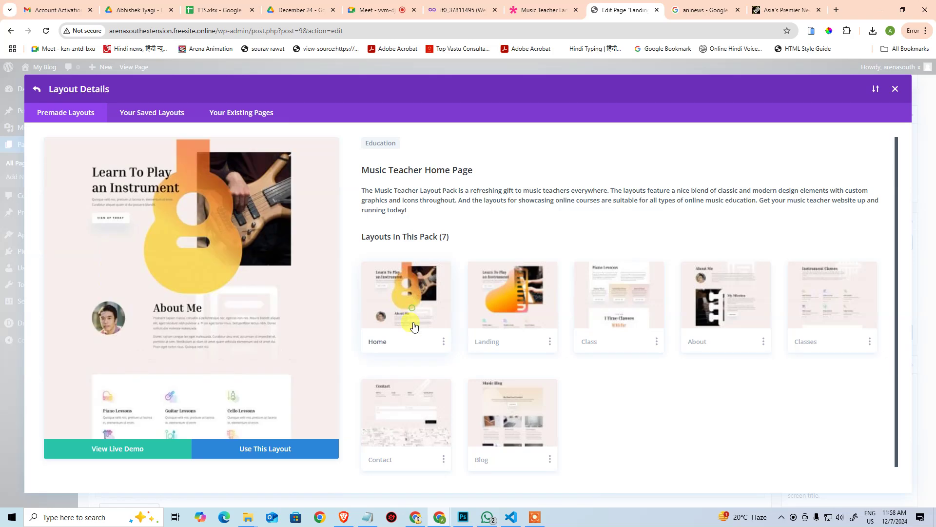
click(251, 455)
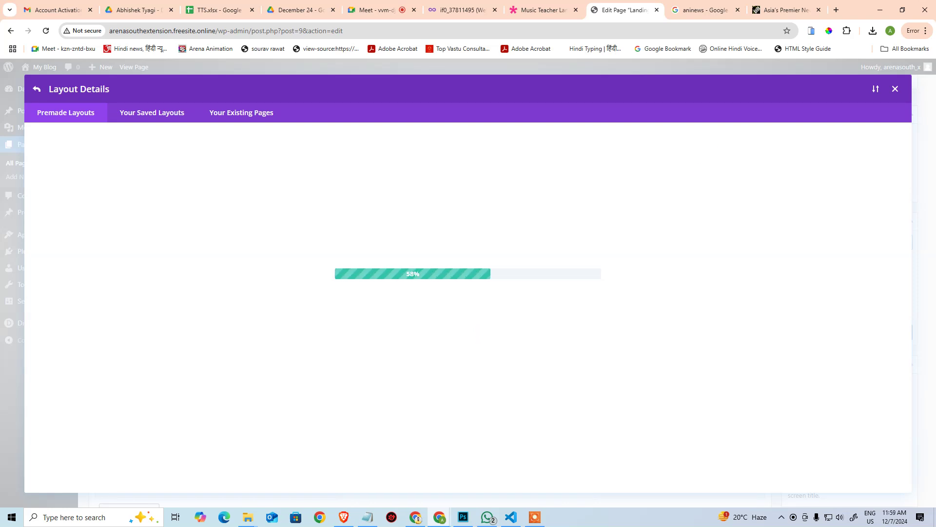
click(487, 517)
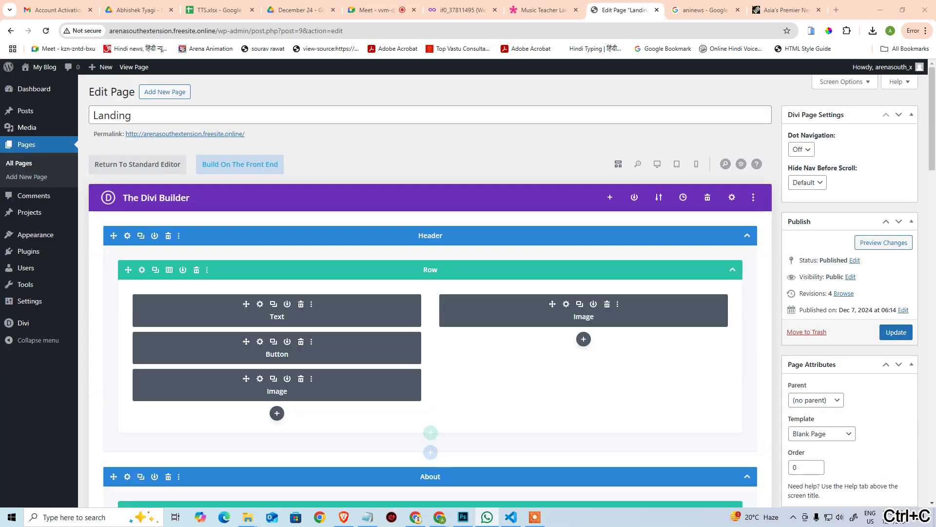
key(ctrl+v)
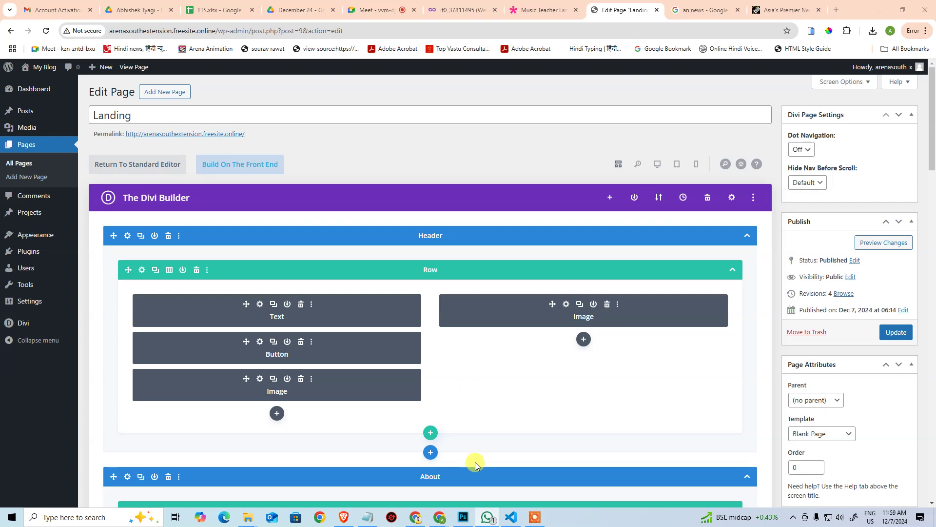
Step: Rename the page from Landing to Home and update it
scroll(489, 281, down, 6)
scroll(489, 281, up, 5)
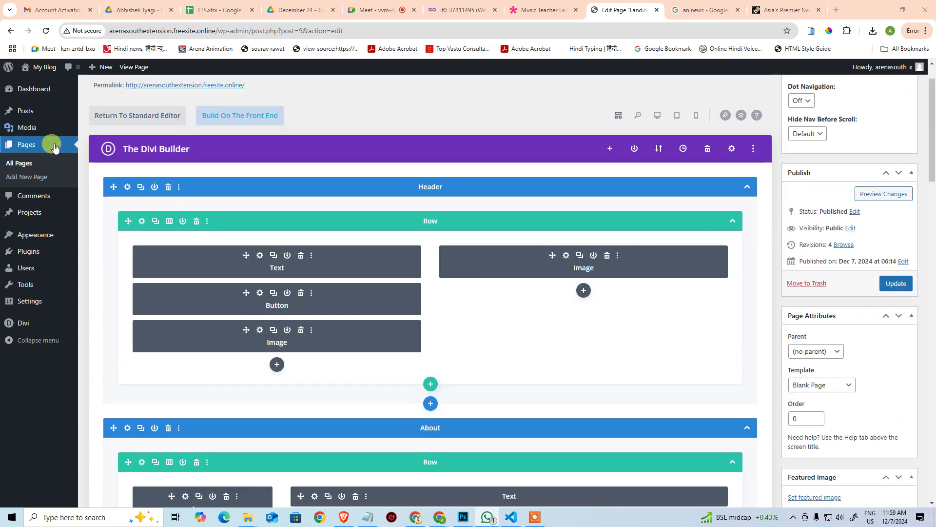
scroll(50, 142, up, 1)
mouse_move(17, 111)
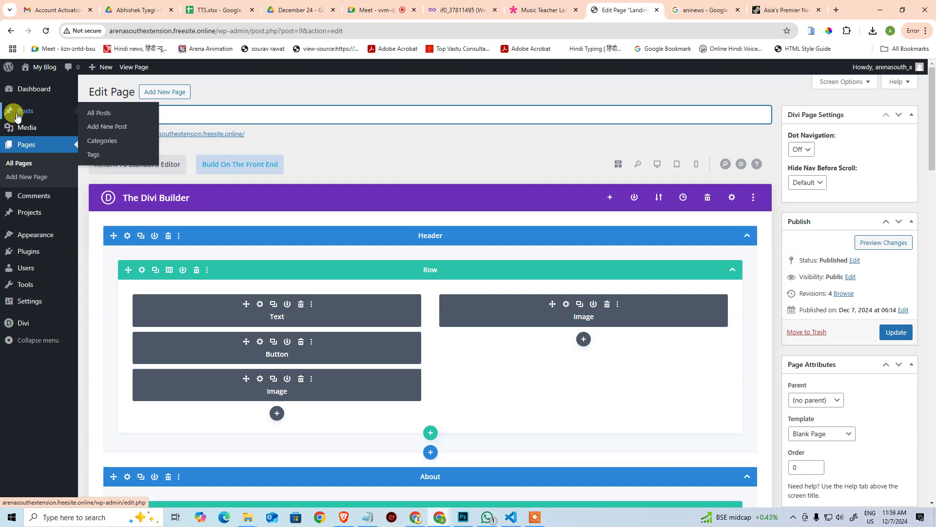
click(894, 333)
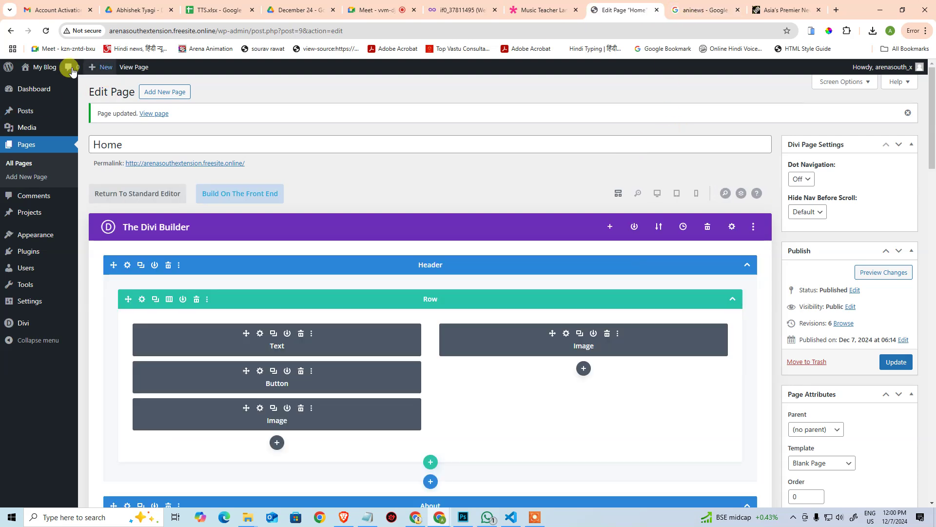
Step: View the updated page on the live site and examine its sections from the header down to the footer
click(138, 69)
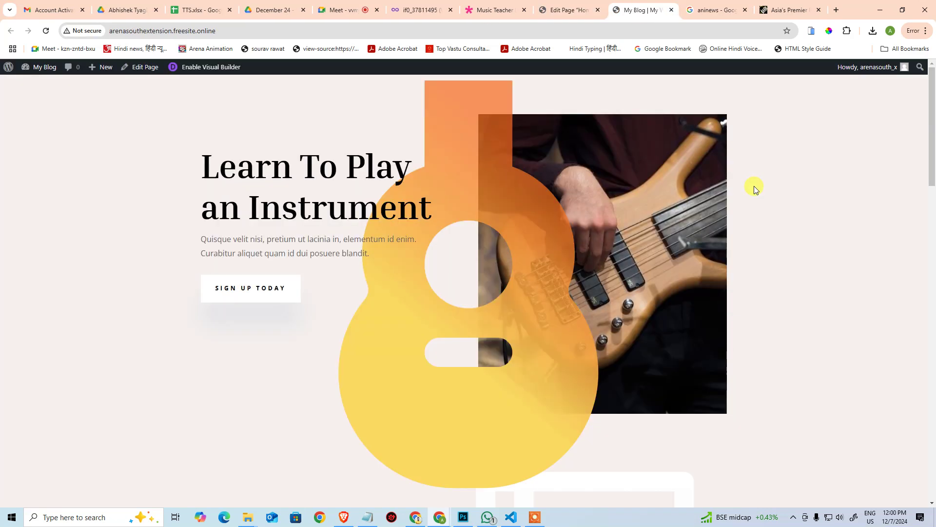
scroll(695, 208, down, 20)
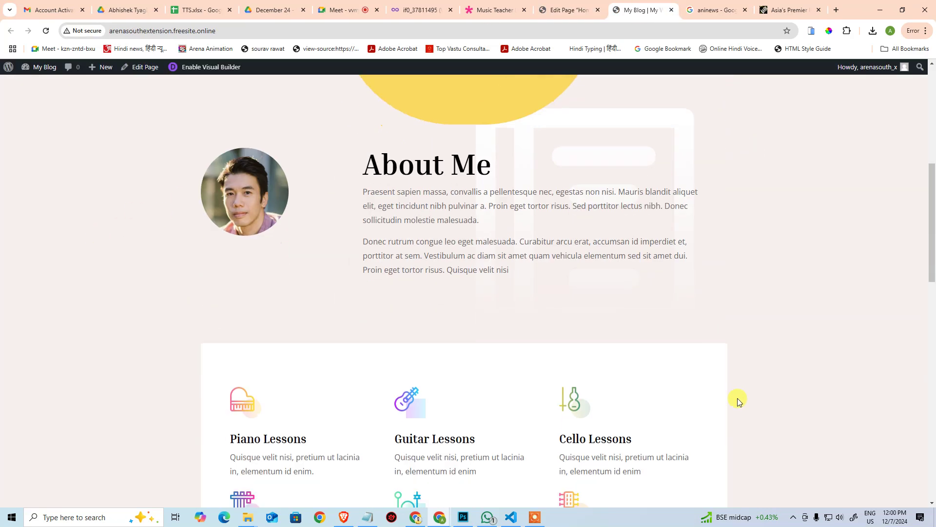
scroll(198, 411, up, 20)
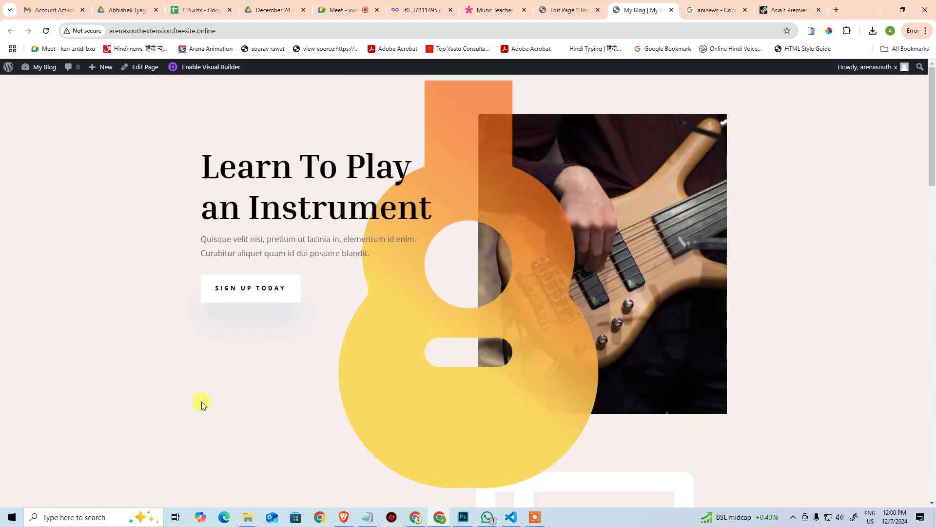
scroll(252, 383, down, 20)
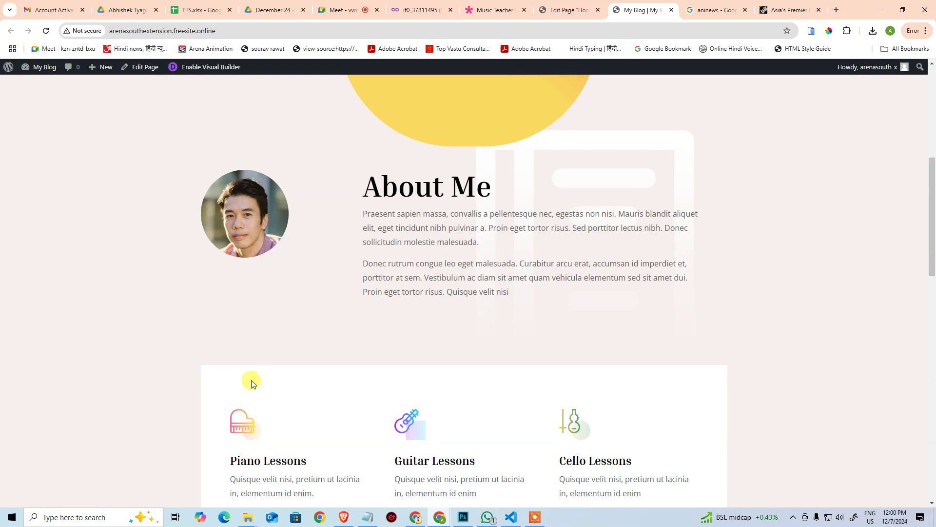
scroll(262, 384, up, 20)
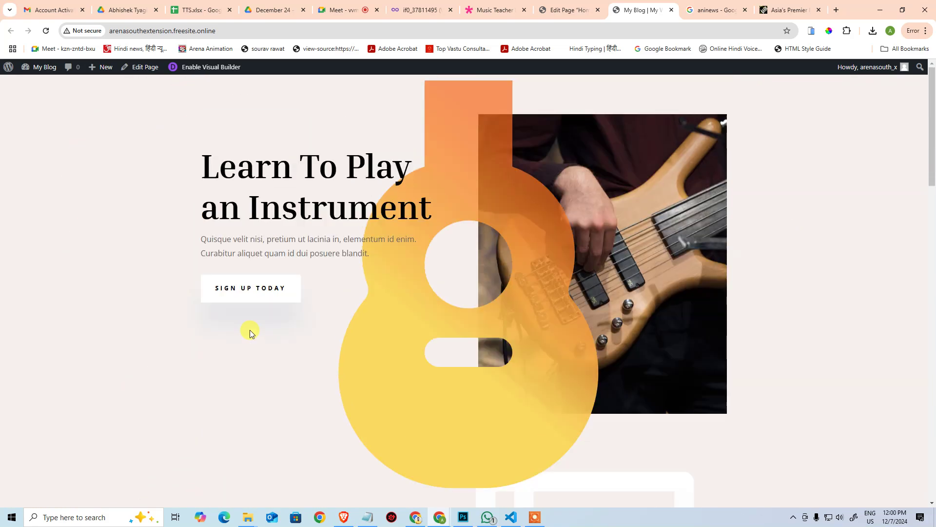
scroll(276, 320, down, 20)
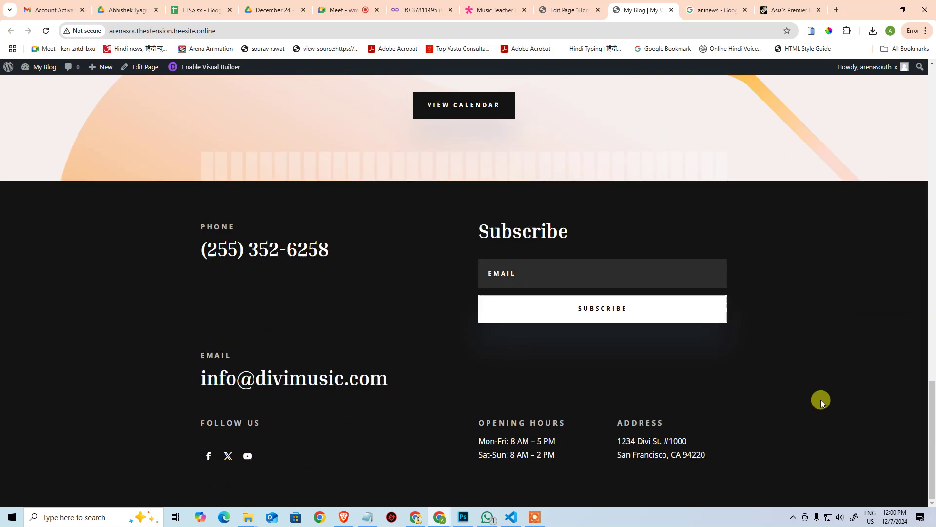
scroll(614, 221, up, 20)
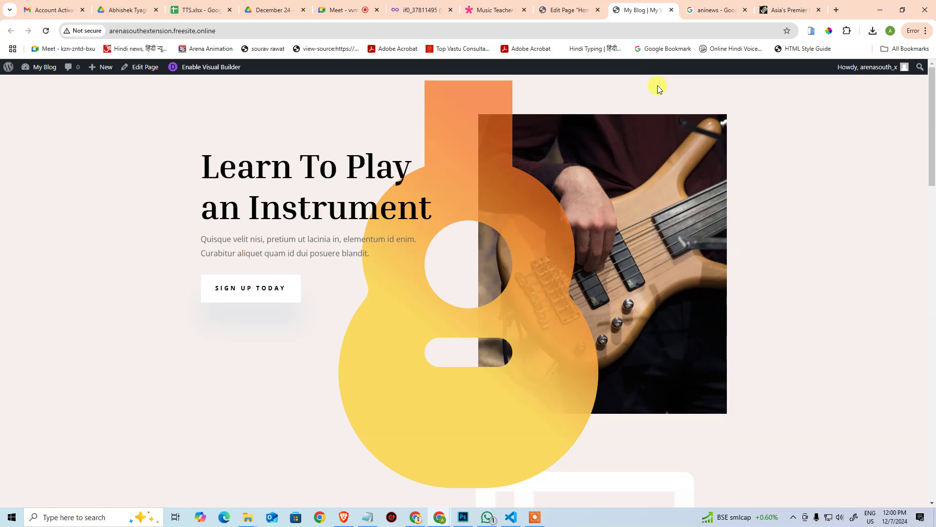
Step: Return to editing the Home page and add a one-column row below the existing row in the Header section
click(568, 10)
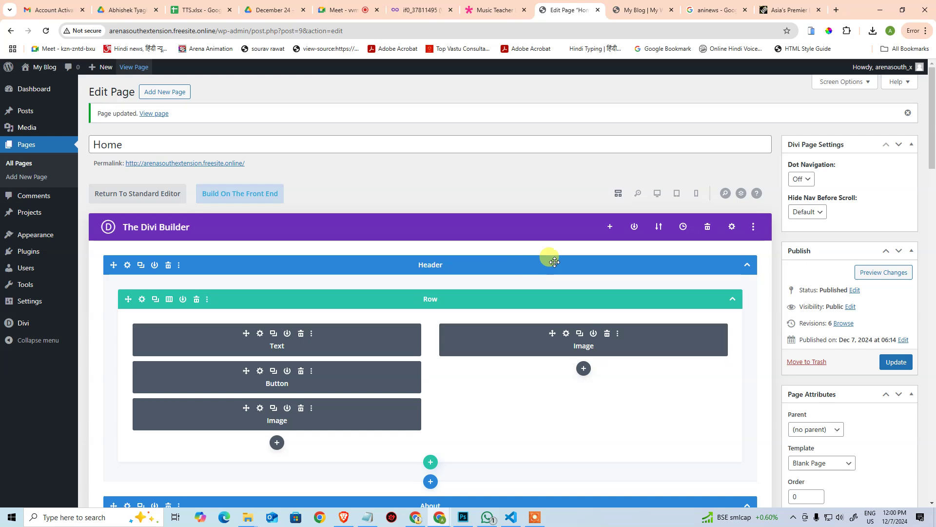
scroll(458, 293, down, 2)
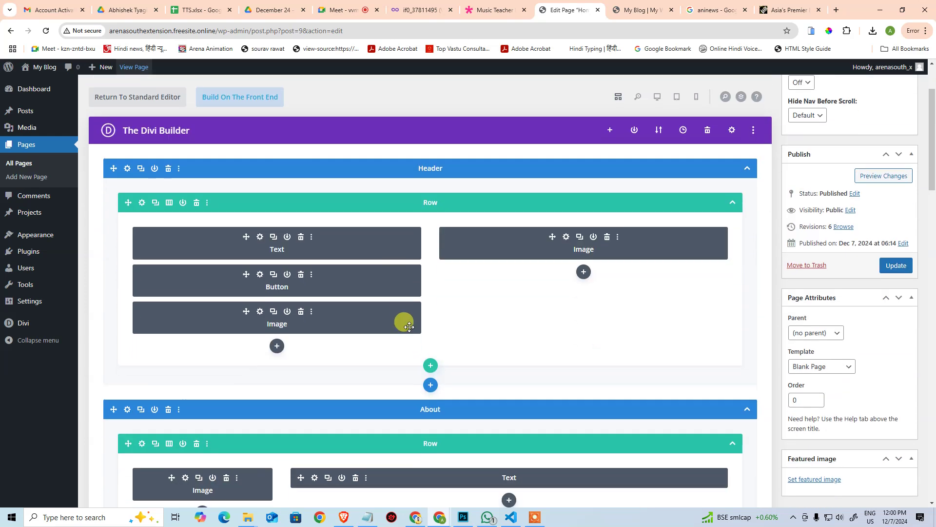
click(431, 366)
click(380, 183)
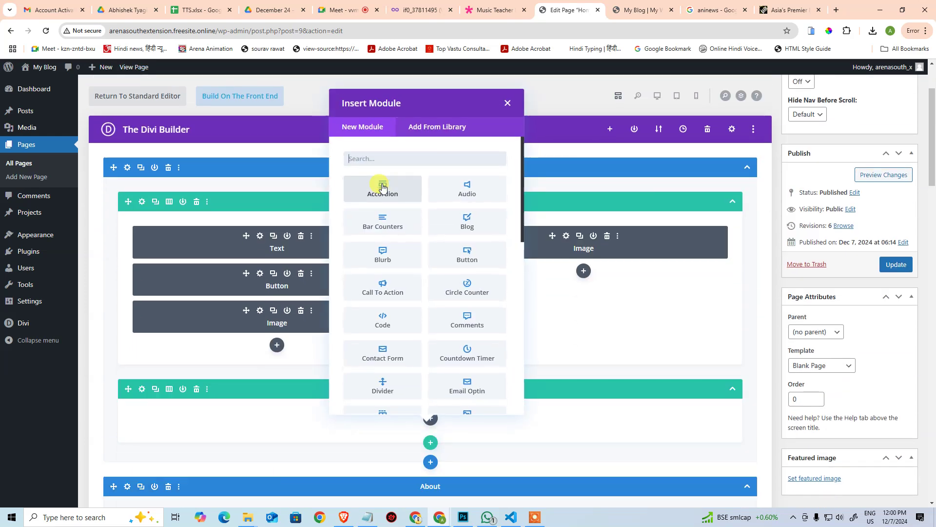
Step: Find the Menu module and insert it into the Header section's empty row
text(nam)
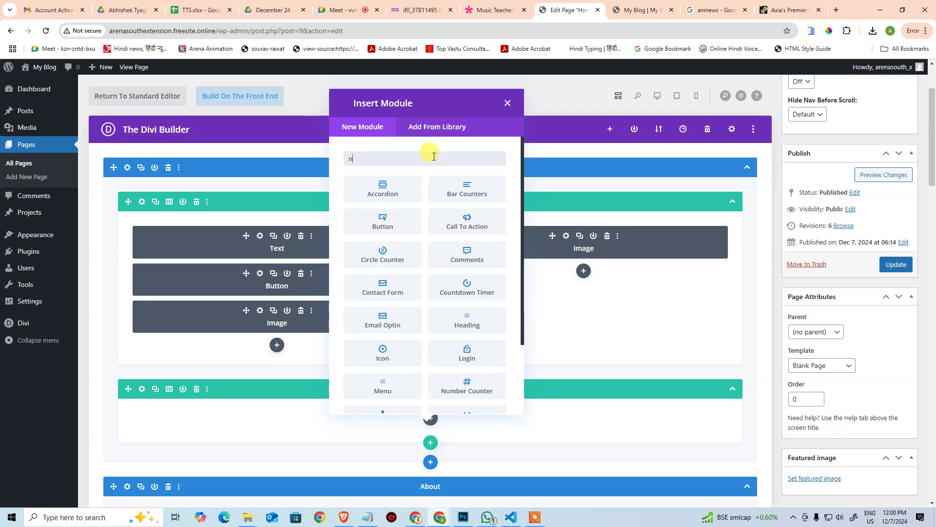
key(BackSpace)
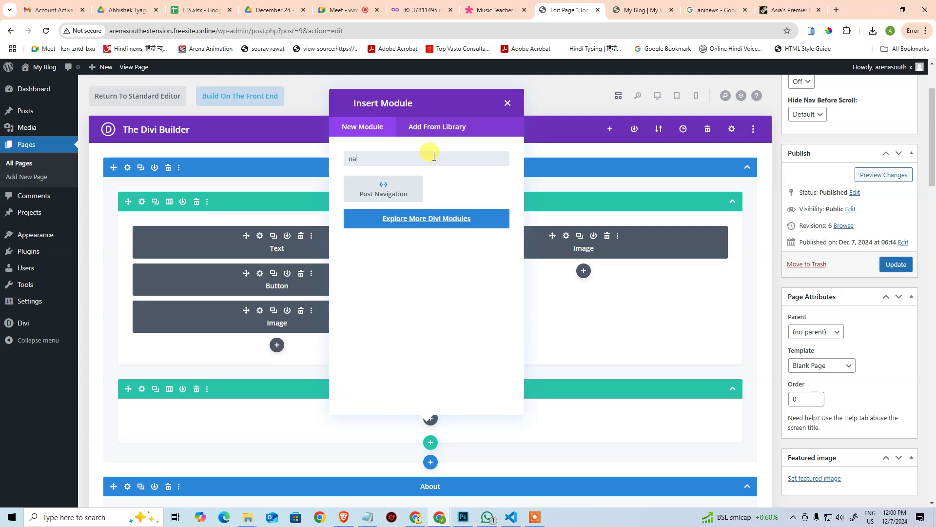
text(v)
key(ctrl+a)
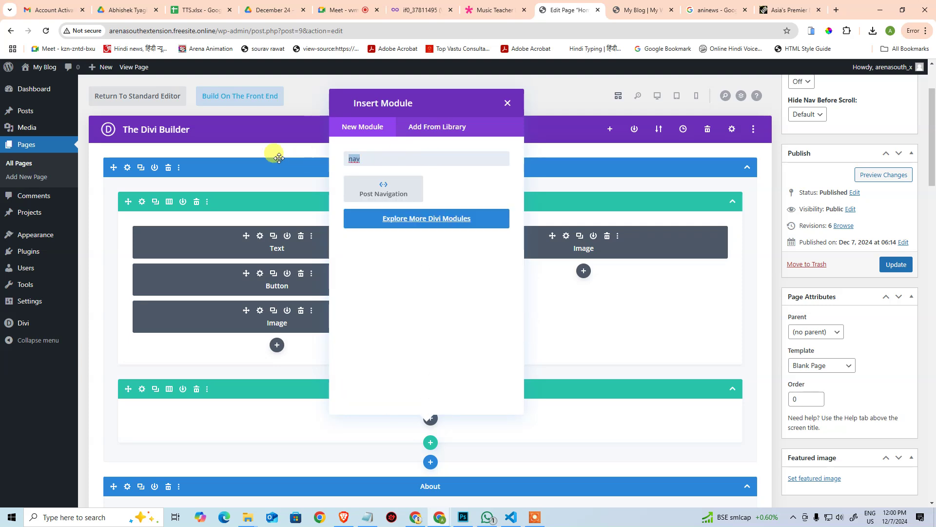
text(me)
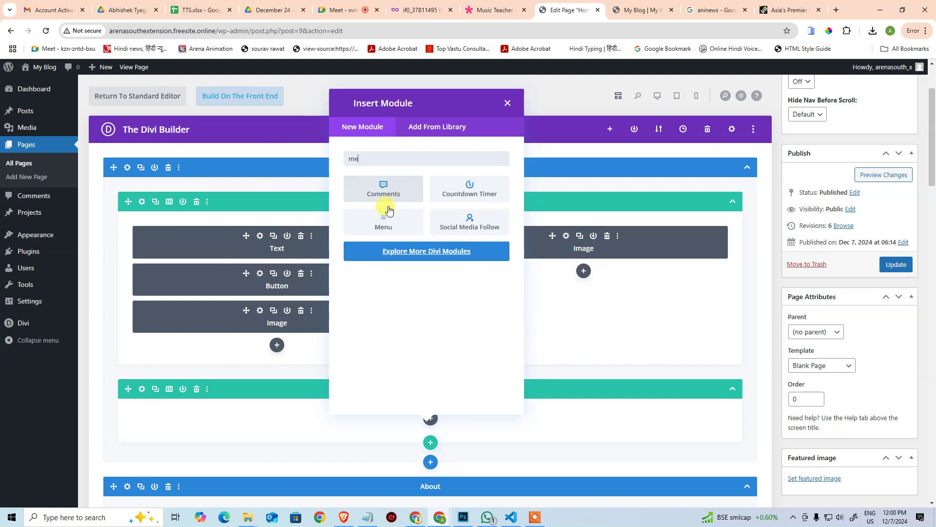
click(409, 218)
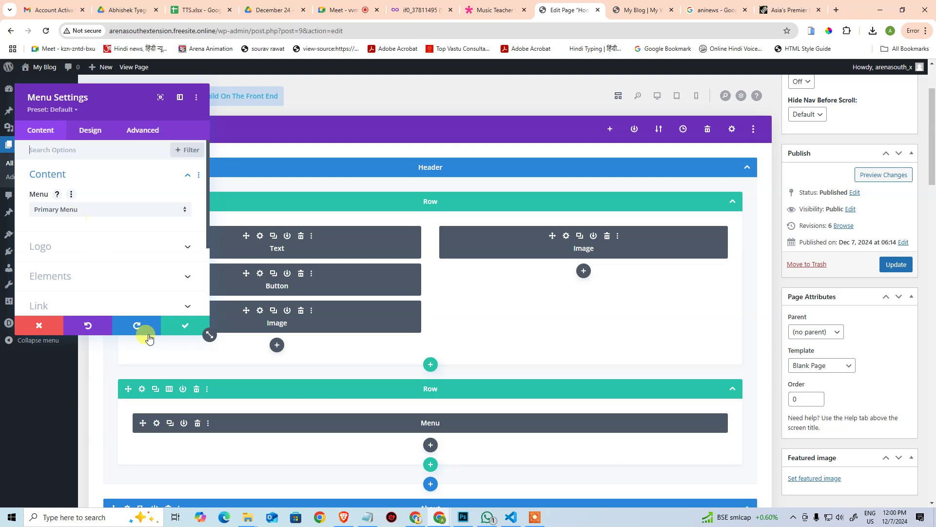
Step: Confirm the Menu module with Primary Menu and move its row above the other row in the Header section
click(168, 325)
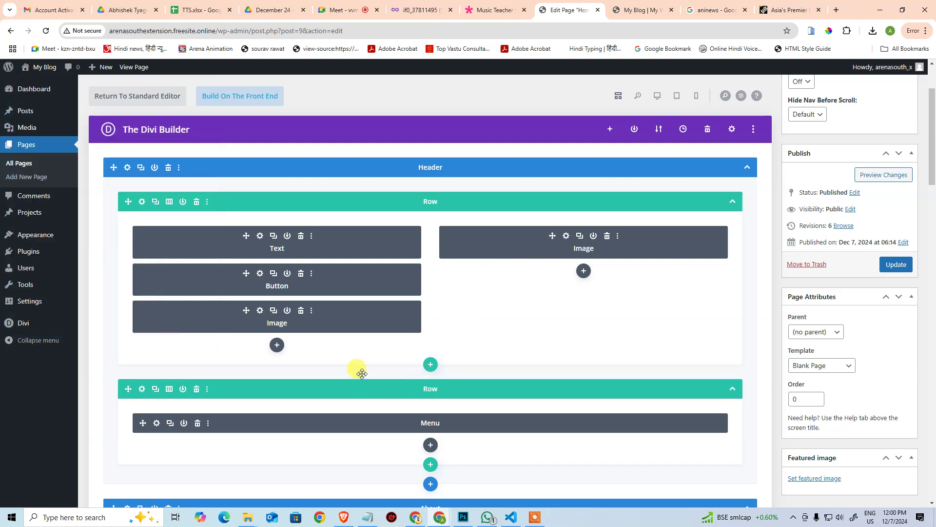
scroll(426, 340, down, 2)
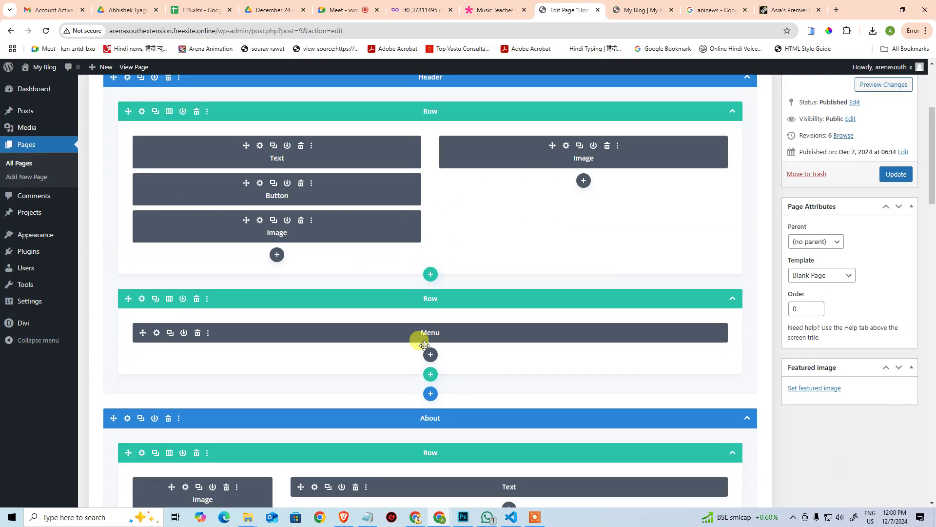
scroll(414, 288, up, 2)
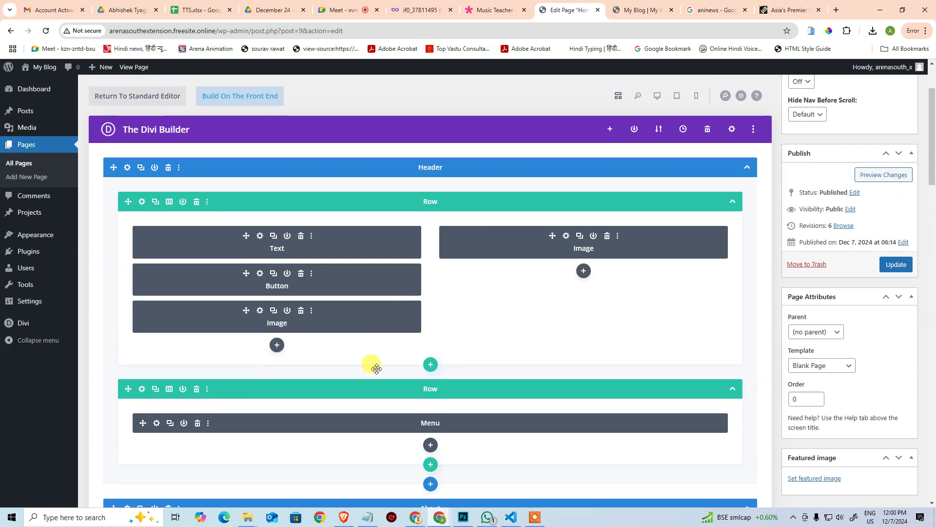
drag(414, 388, 406, 207)
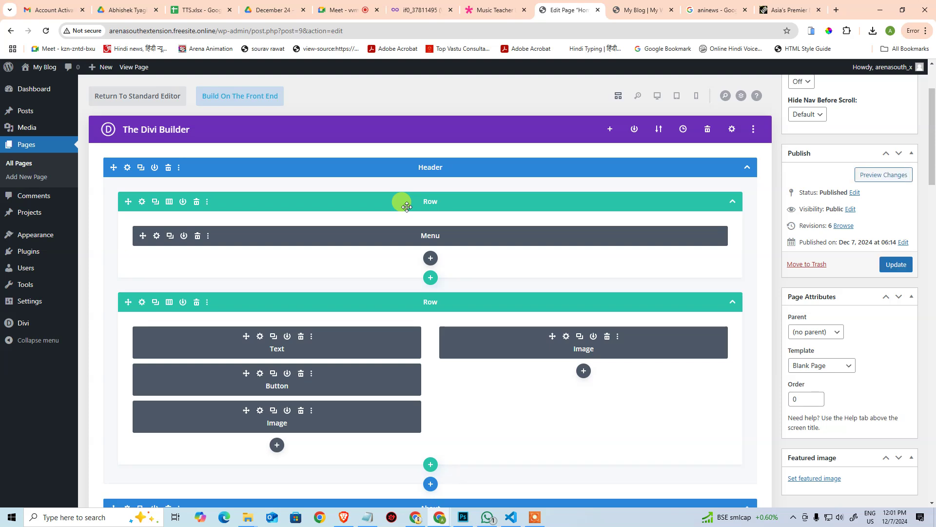
Step: Update the Home page and view the repositioned menu row on the live site
click(909, 265)
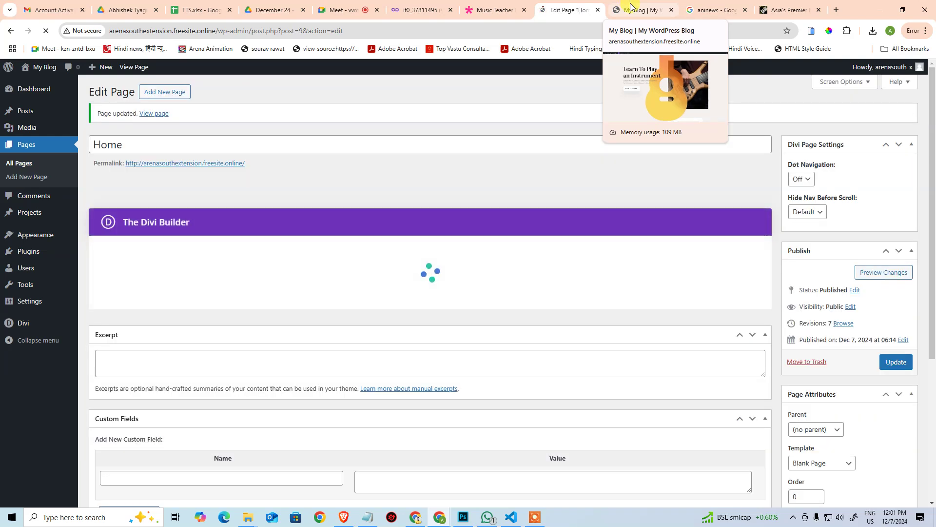
click(631, 6)
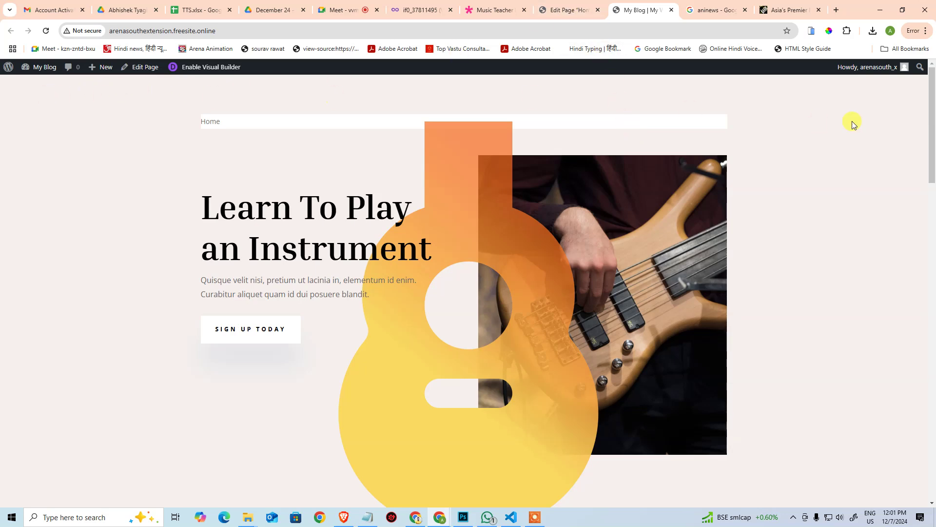
Step: Return to editing the Home page and add a fullwidth section after the last section, containing a Fullwidth Menu module with Primary Menu
click(551, 16)
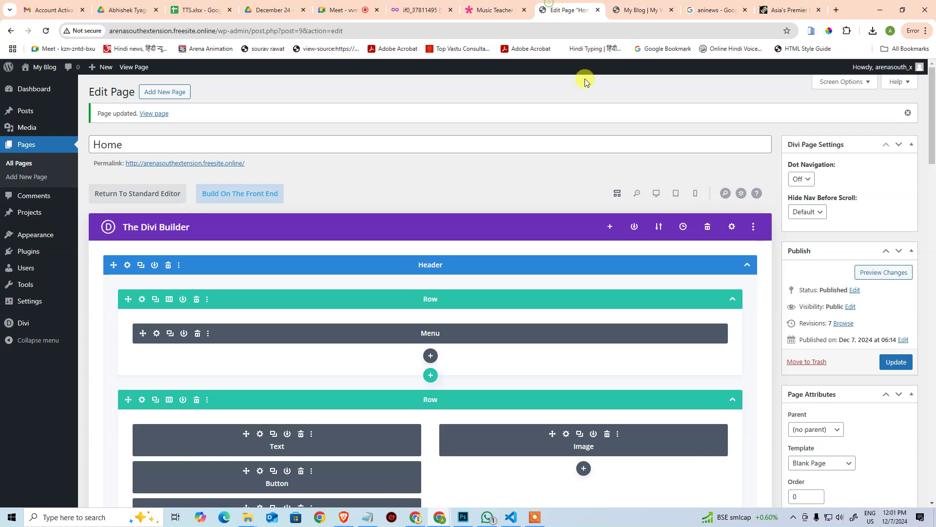
scroll(466, 372, down, 6)
scroll(465, 372, down, 15)
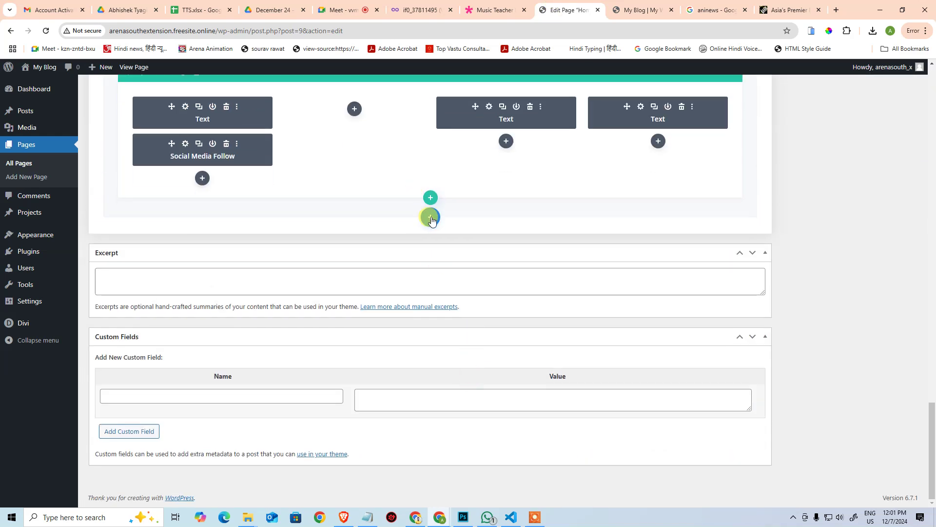
click(431, 217)
click(480, 292)
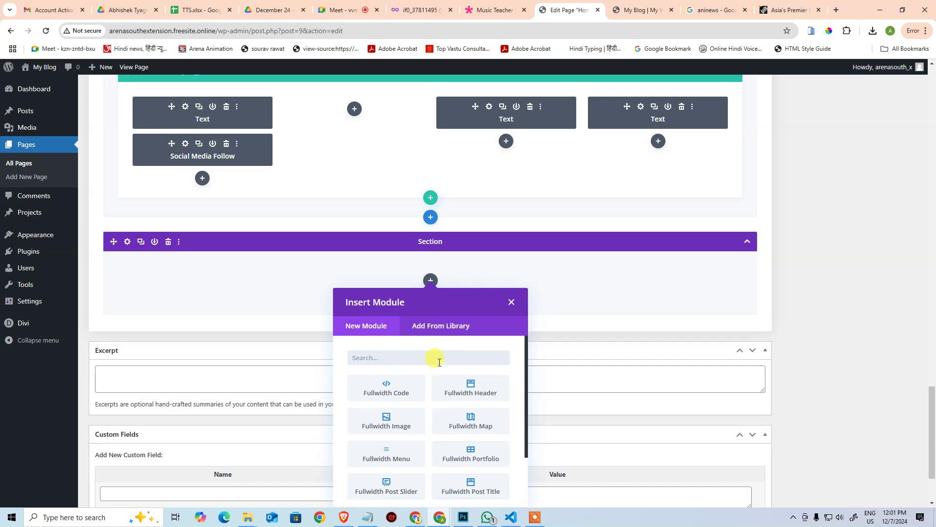
click(398, 457)
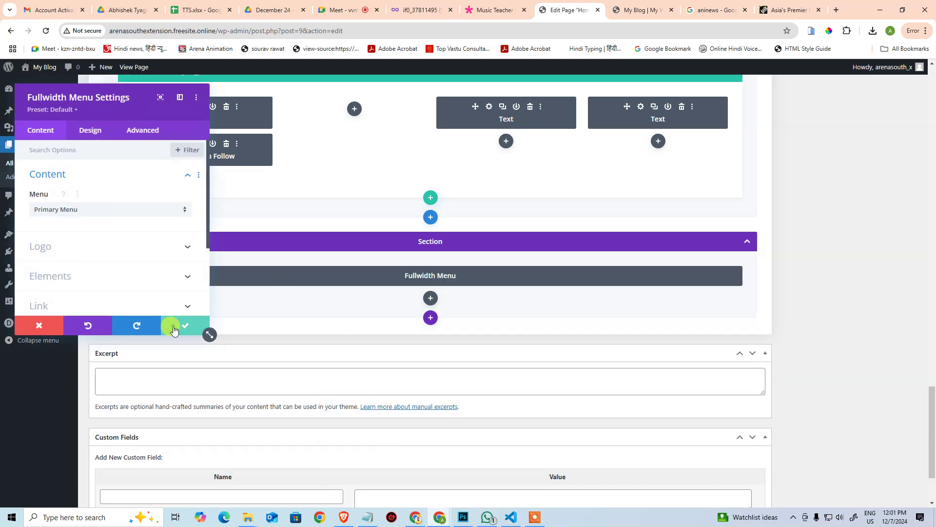
click(177, 326)
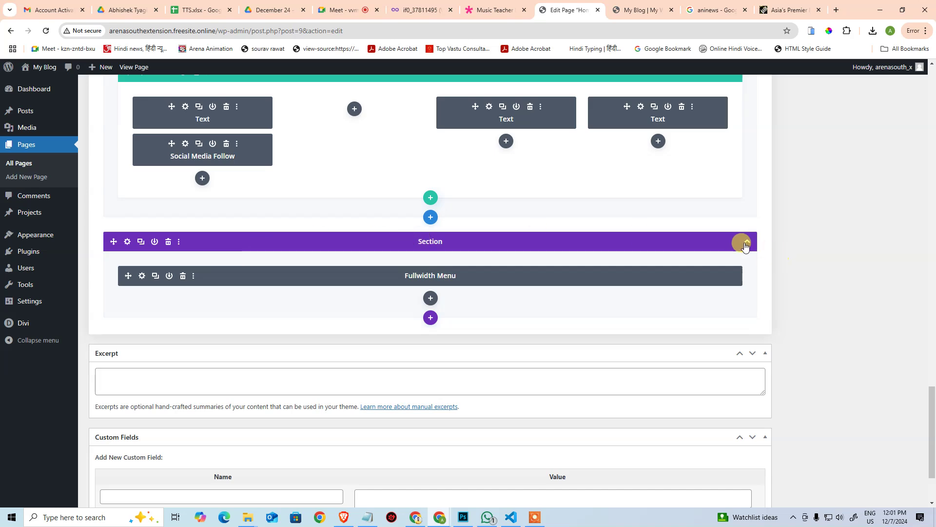
Step: Move the Fullwidth Menu section above the Header section, then update the page and reload it on the live site
mouse_move(111, 237)
mouse_down()
mouse_move(123, 159)
mouse_move(132, 179)
mouse_move(112, 186)
mouse_move(109, 247)
mouse_up()
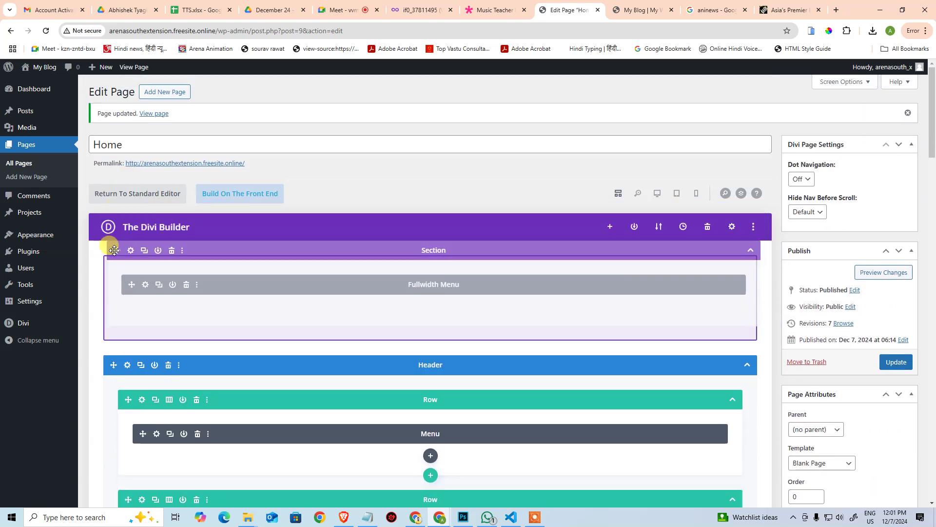
click(896, 361)
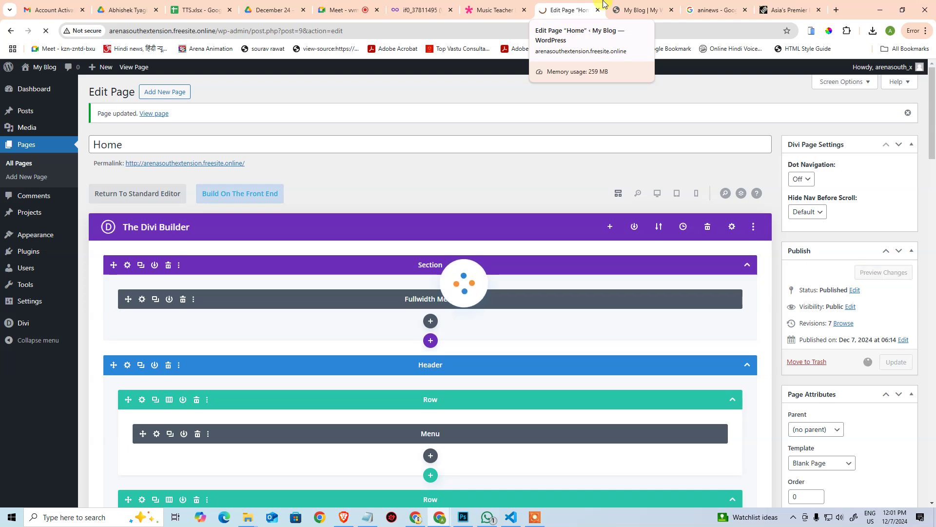
click(658, 13)
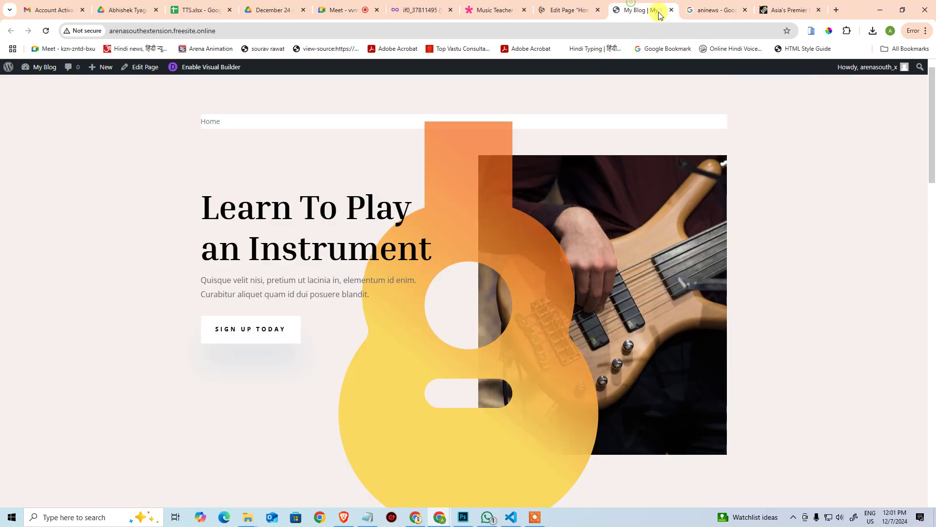
click(42, 32)
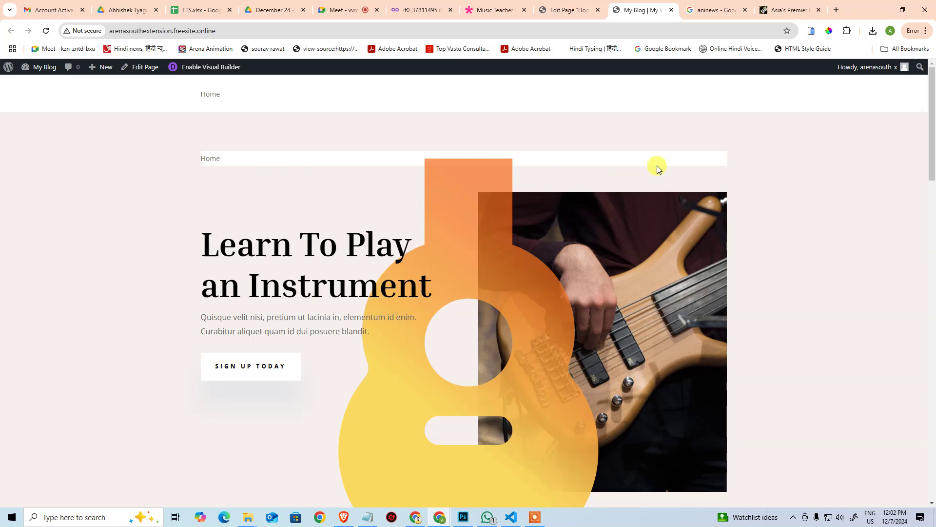
Step: Delete the row containing the Menu module from the Header section and update the Home page
click(560, 6)
scroll(338, 391, down, 1)
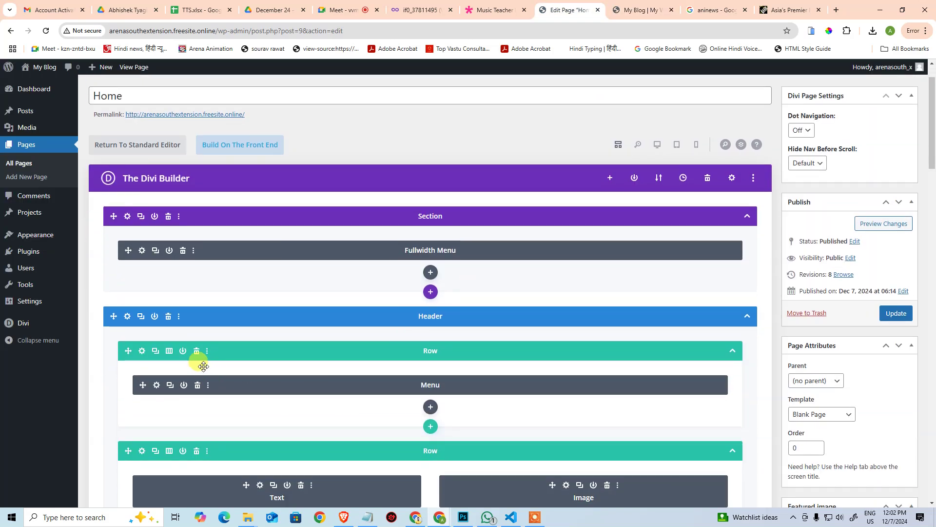
click(197, 351)
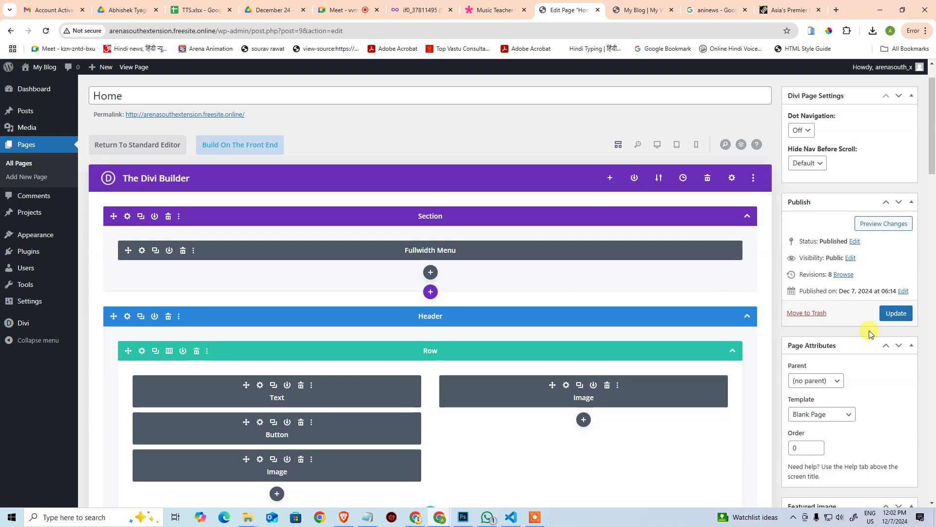
click(896, 313)
Step: Reload the live site and examine the Home page from the fullwidth menu down to the footer
click(644, 10)
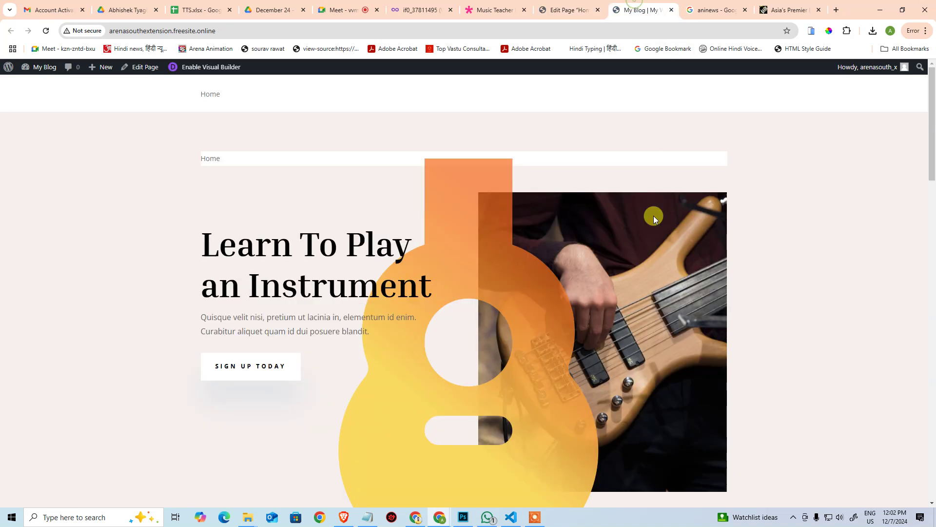
click(46, 31)
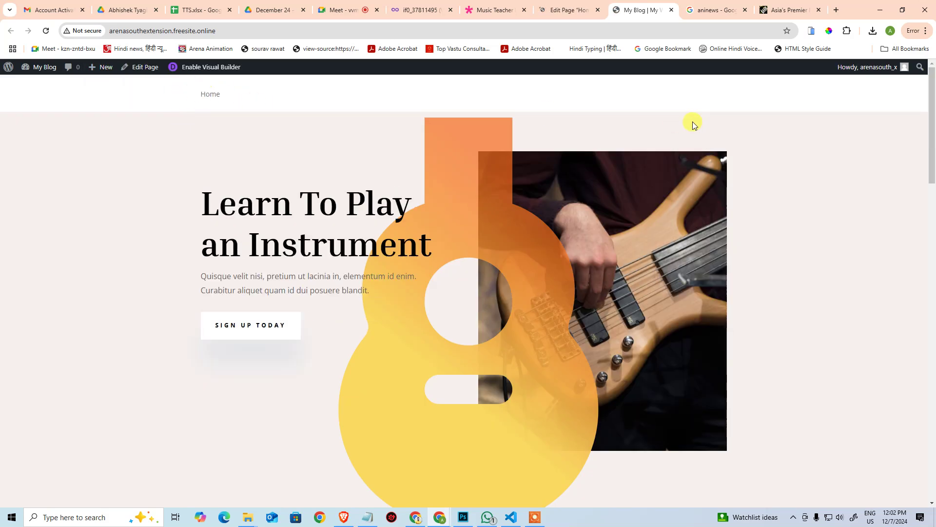
scroll(685, 341, down, 20)
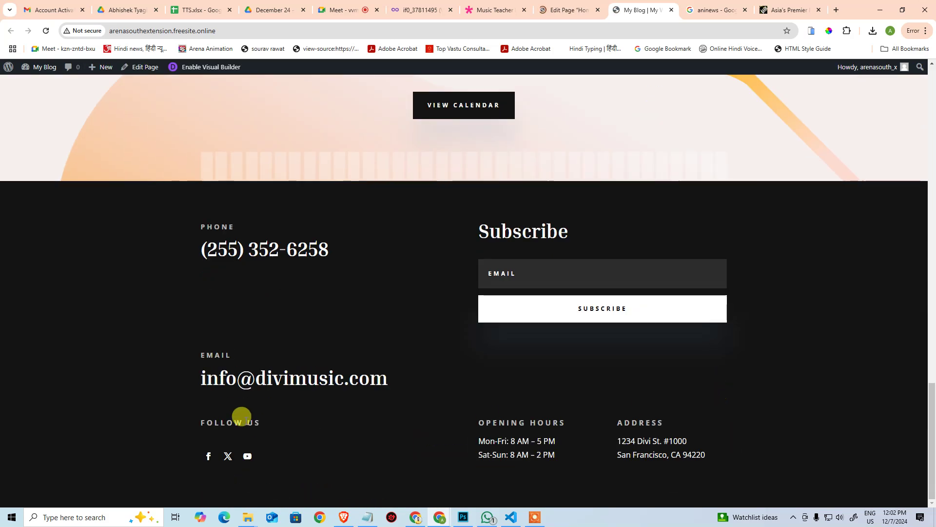
Step: Add a new page that uses the Divi Builder and browse the premade layouts for it
key(ctrl+shift+Tab)
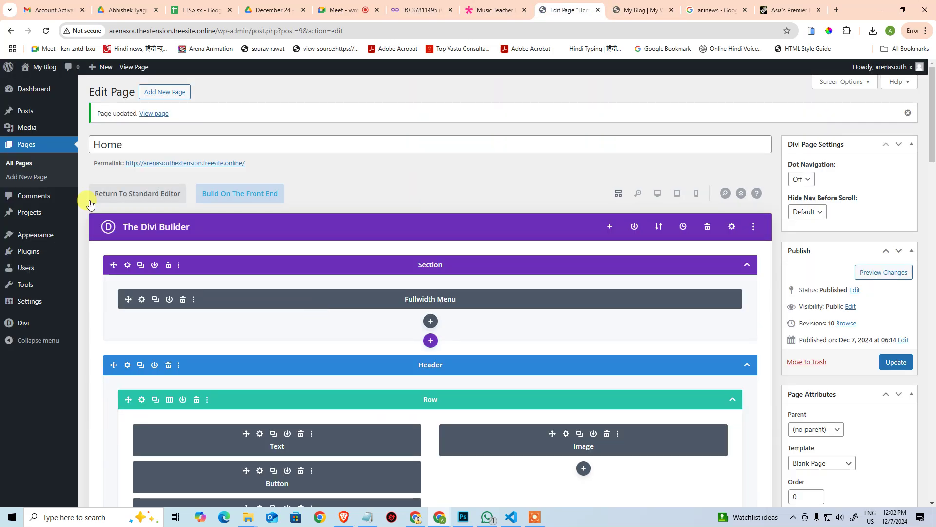
click(172, 92)
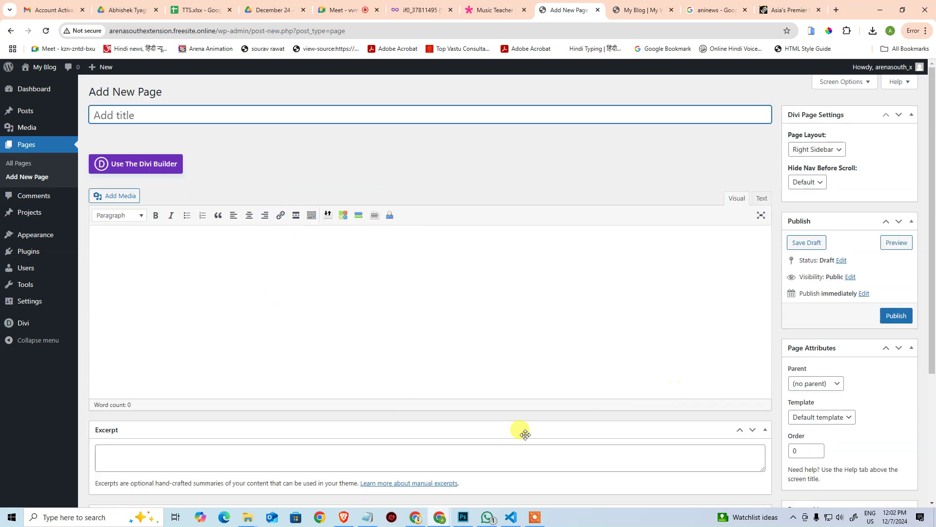
click(160, 165)
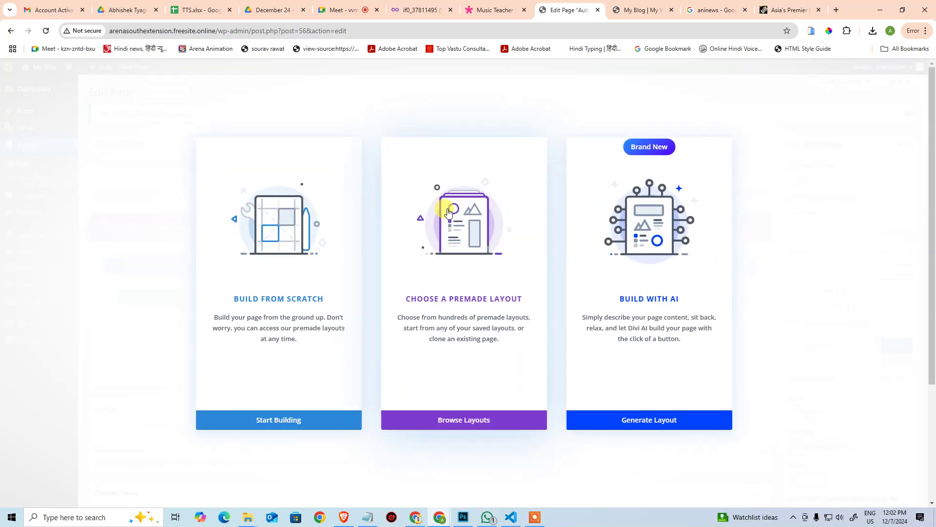
click(471, 418)
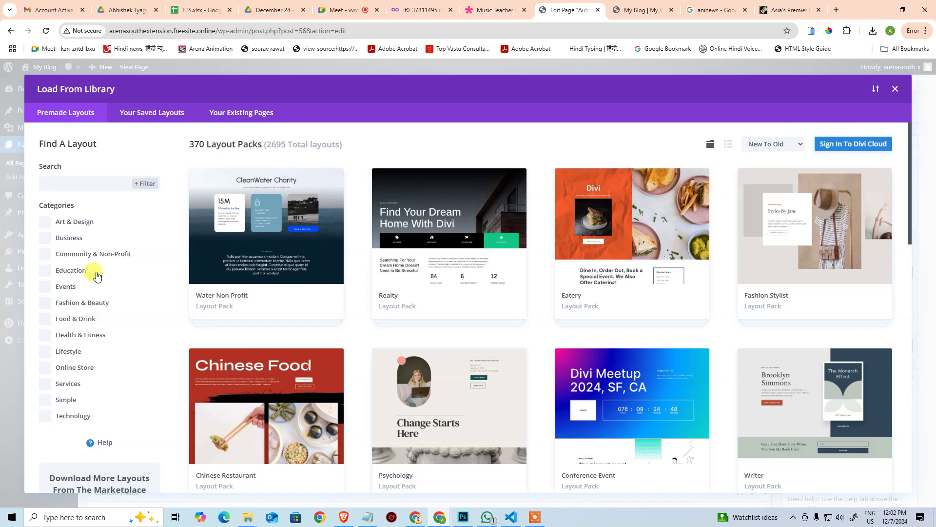
Step: Filter the premade layouts by the Education category and open the Music Teacher layout pack
scroll(804, 320, down, 4)
scroll(488, 253, up, 3)
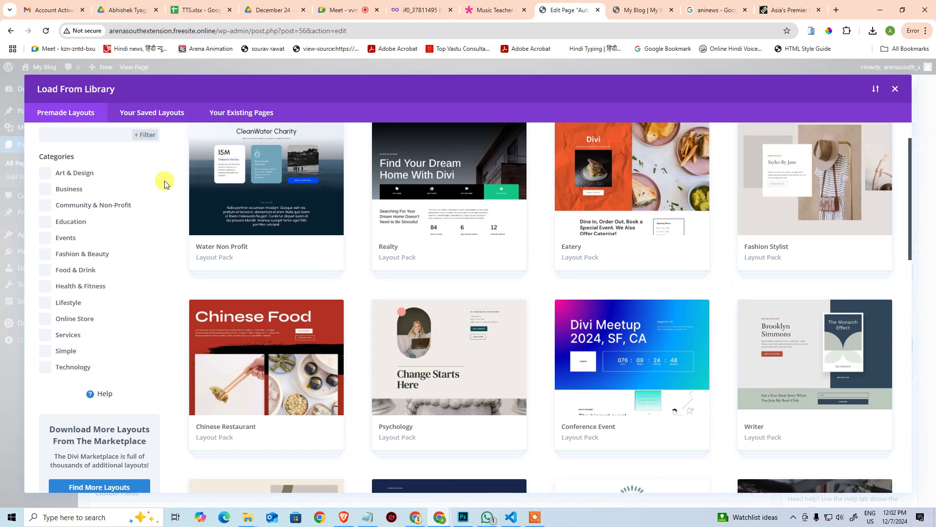
click(64, 221)
click(832, 378)
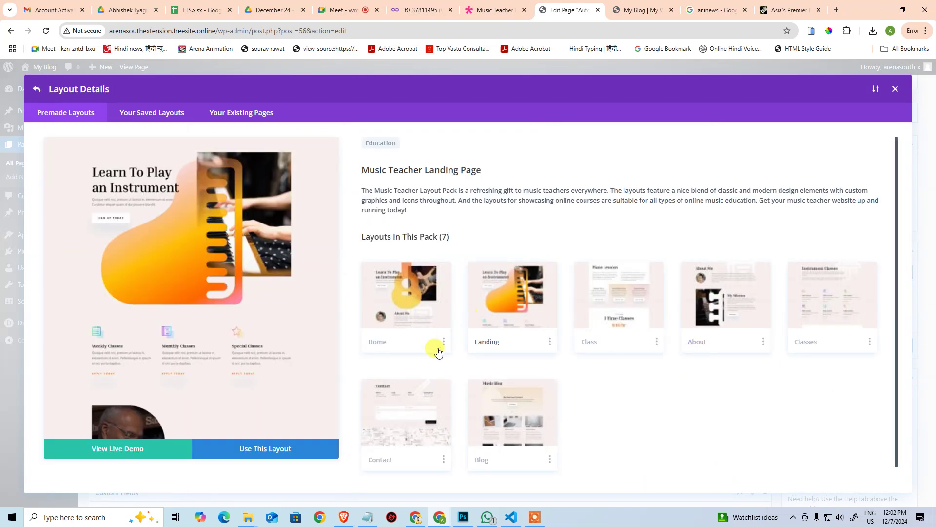
Step: View the live demo of the Music Teacher Landing layout, then load the pack's Class layout into the new page
click(166, 453)
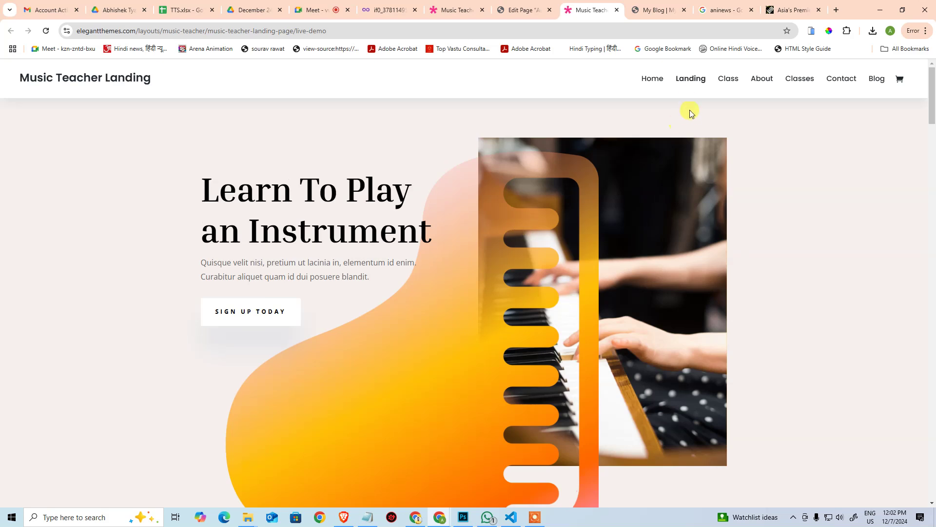
click(536, 8)
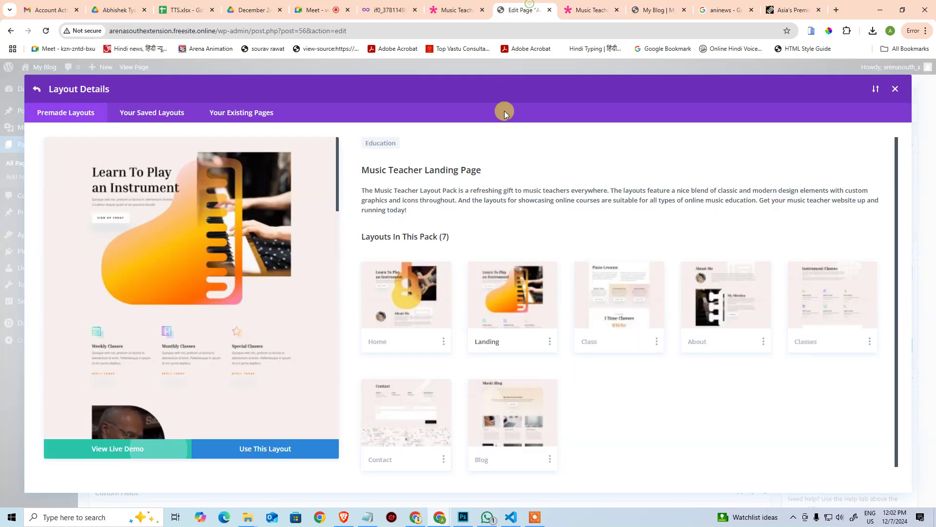
click(608, 316)
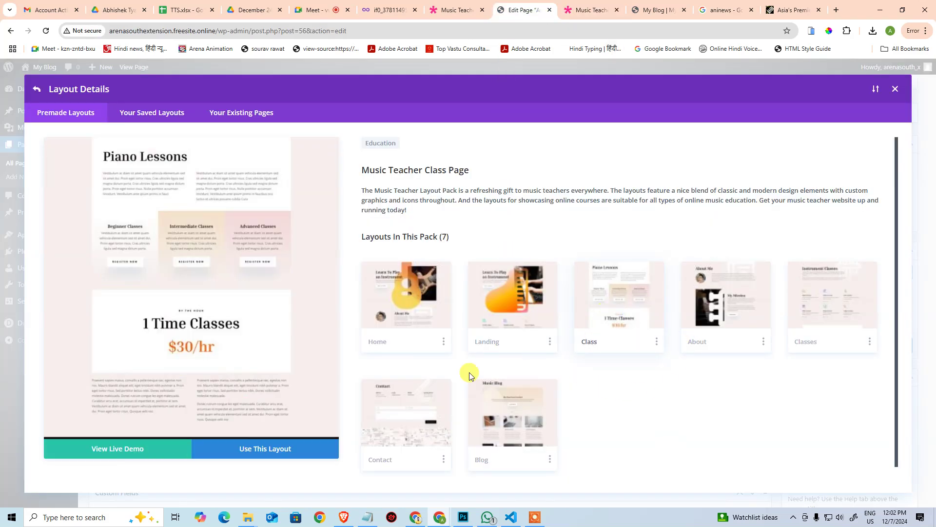
click(274, 449)
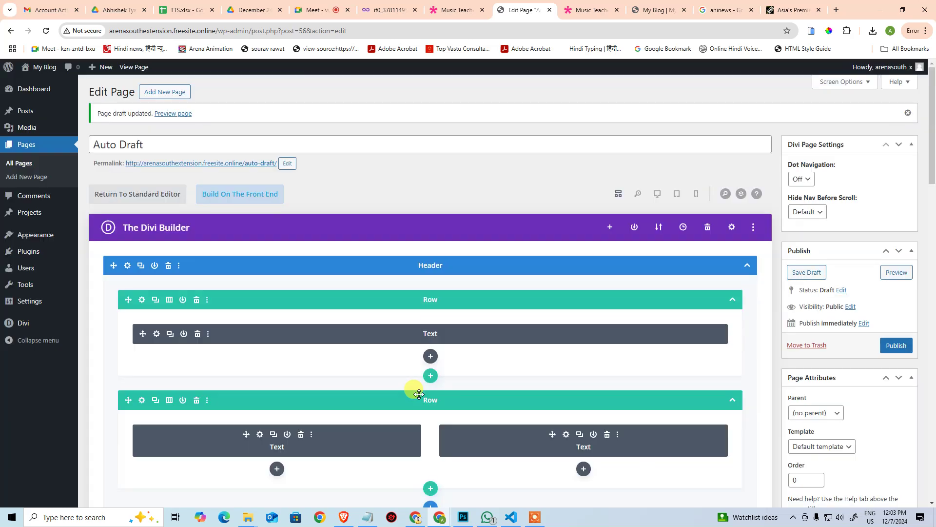
Step: Title the new page Class and publish it
triple_click(150, 139)
text(C)
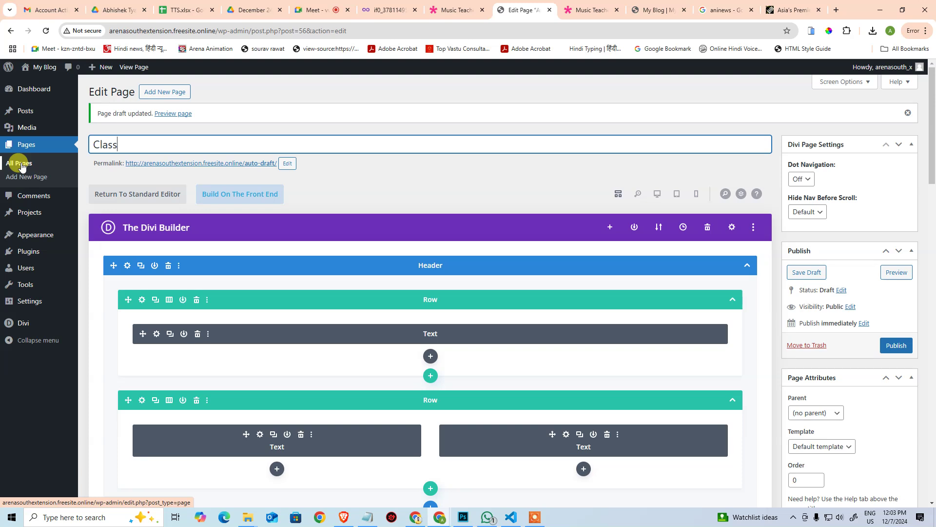
text(lass)
click(887, 348)
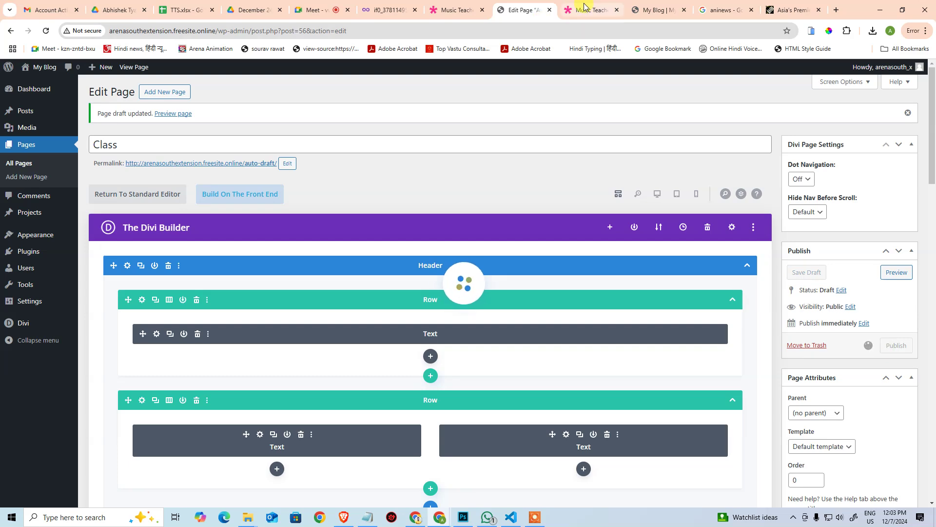
Step: Reload the live Home page and check its navigation menu for the Class page link
click(645, 9)
scroll(228, 133, up, 15)
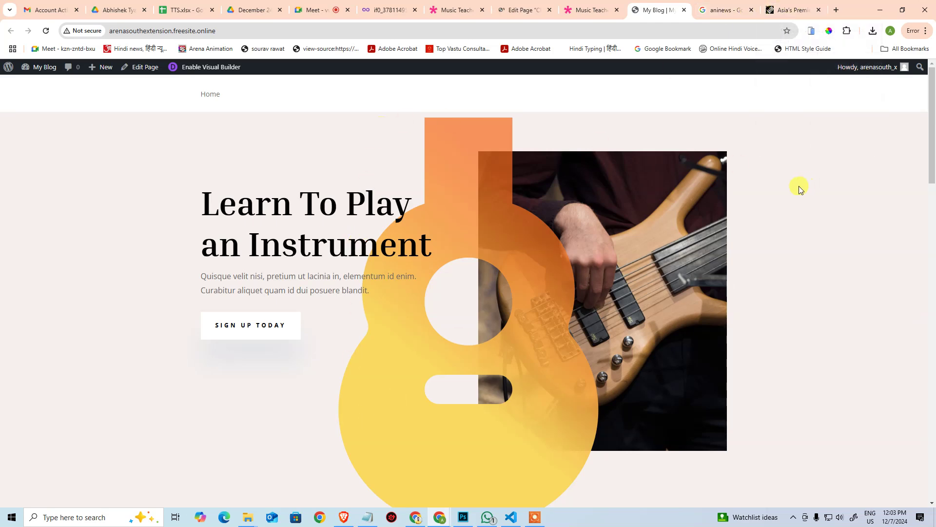
scroll(148, 183, down, 2)
scroll(151, 156, up, 2)
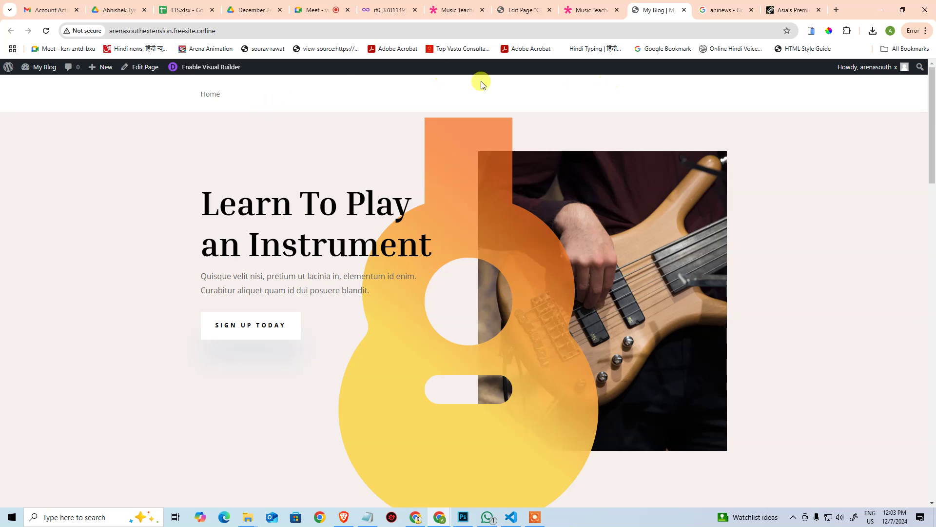
click(45, 30)
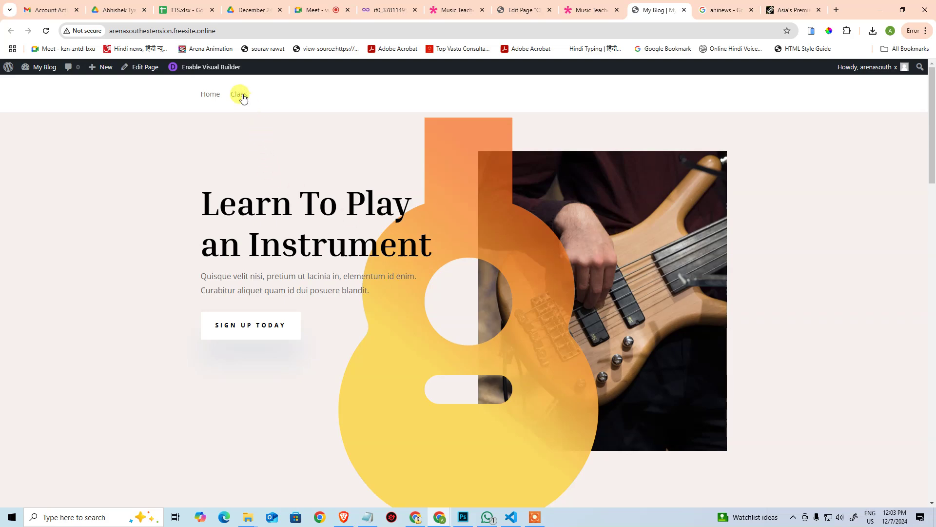
Step: Open the live Class page from the navigation menu and compare its header and footer with the Home page's
click(243, 96)
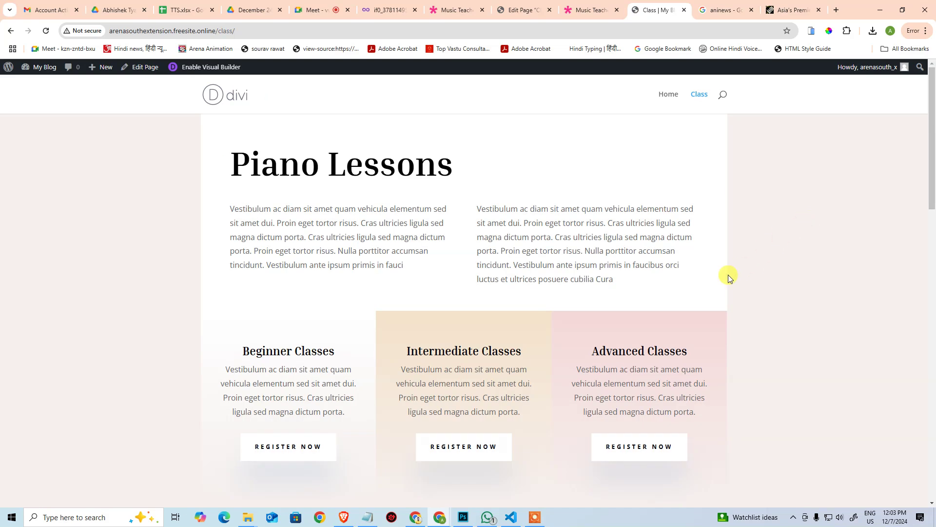
scroll(727, 276, down, 20)
scroll(205, 265, up, 4)
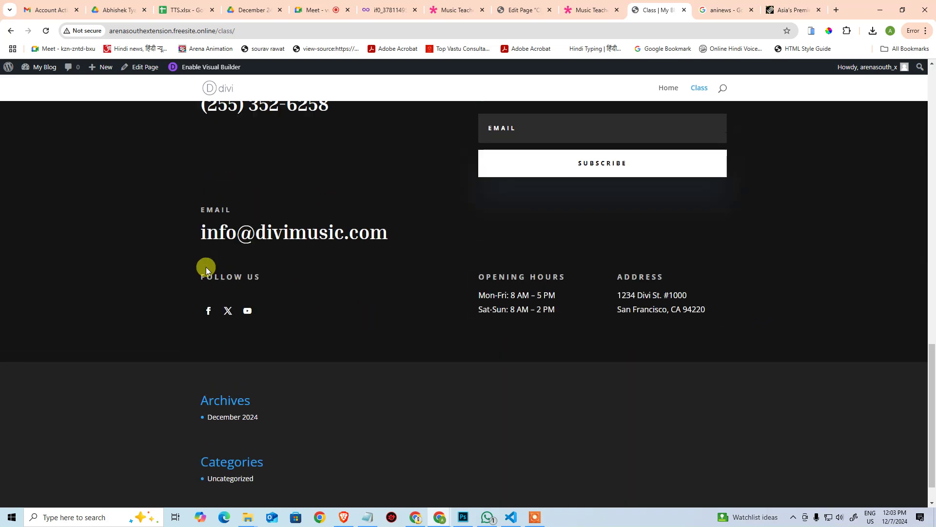
scroll(292, 222, down, 5)
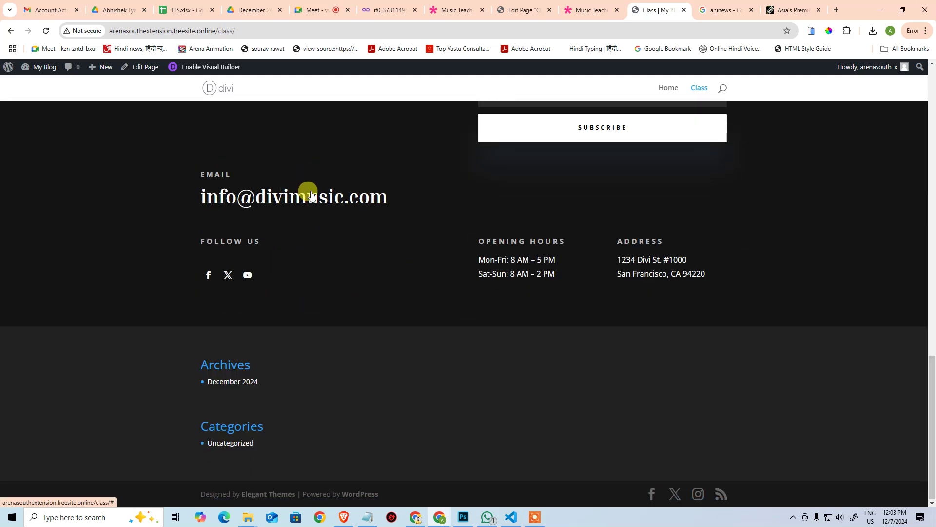
scroll(320, 195, up, 1)
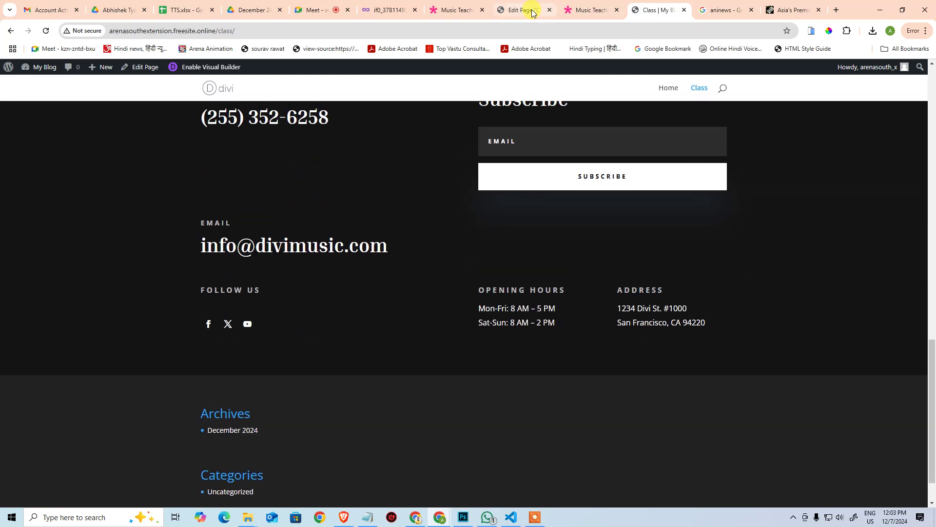
scroll(425, 385, down, 1)
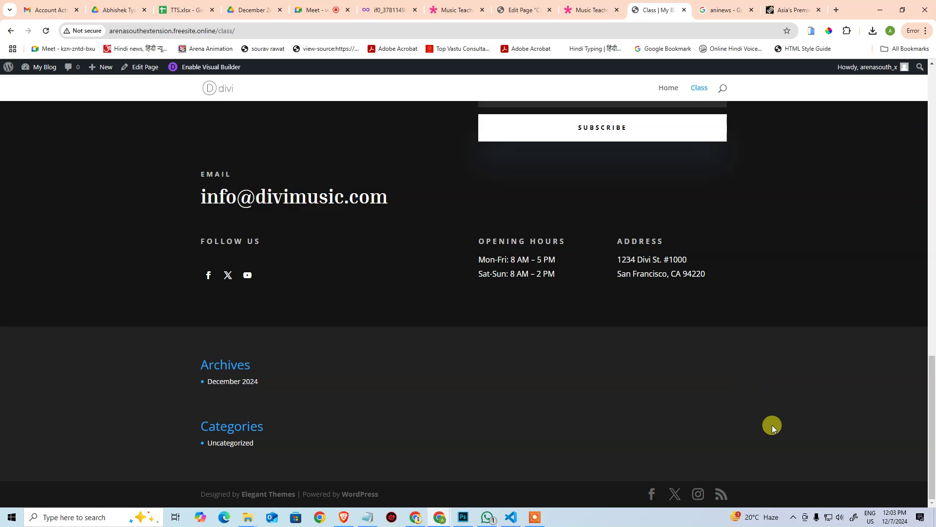
scroll(571, 175, up, 20)
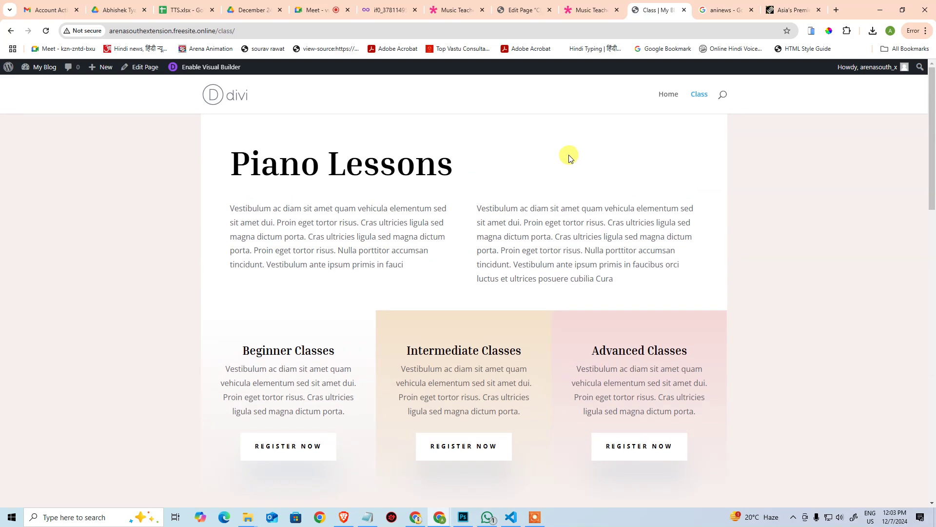
click(675, 95)
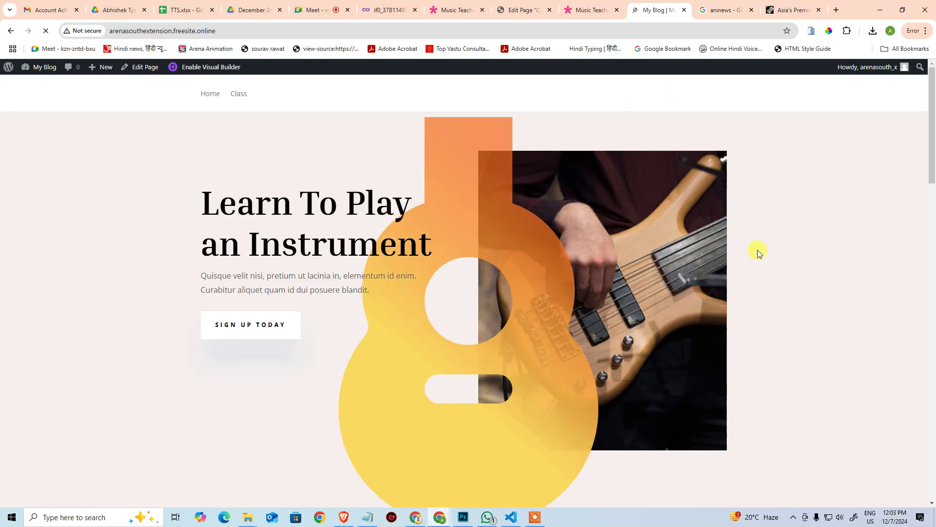
scroll(757, 250, down, 8)
scroll(747, 300, down, 15)
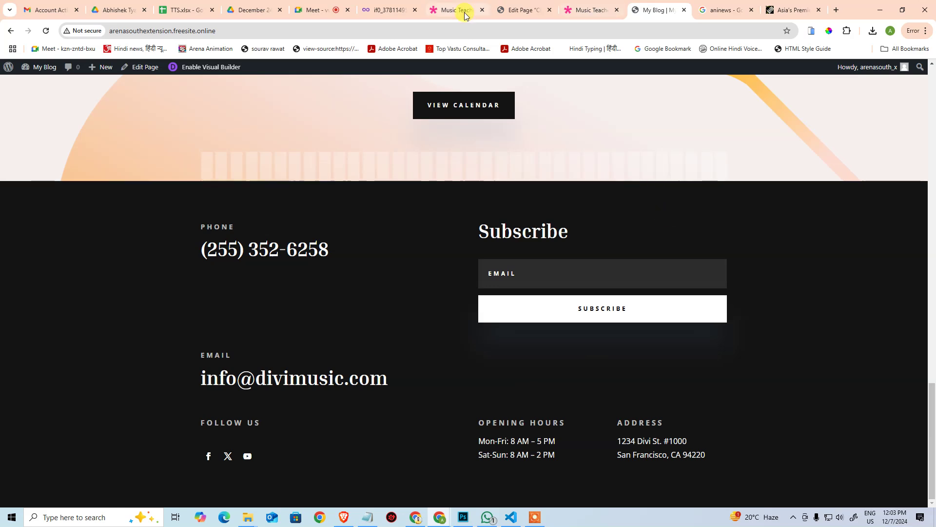
Step: Set the Class page's template to Blank Page and update the page
click(505, 9)
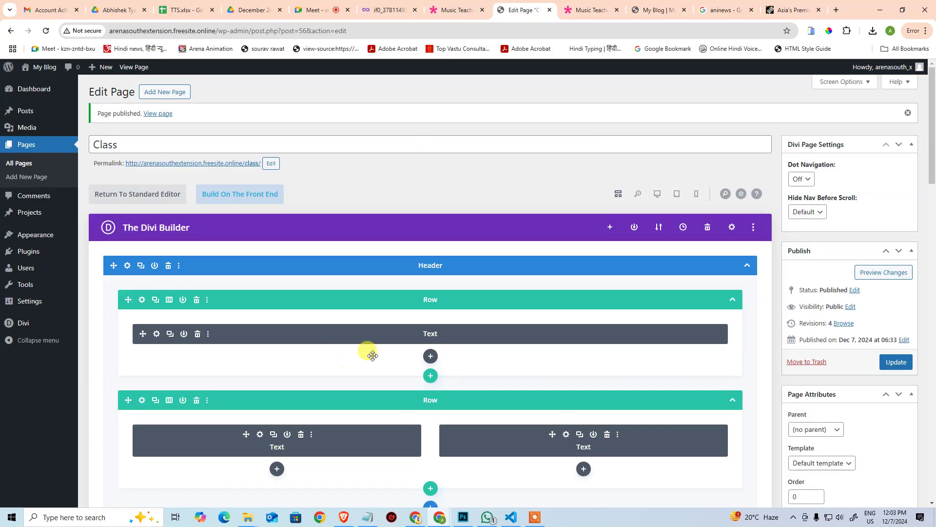
scroll(375, 323, down, 5)
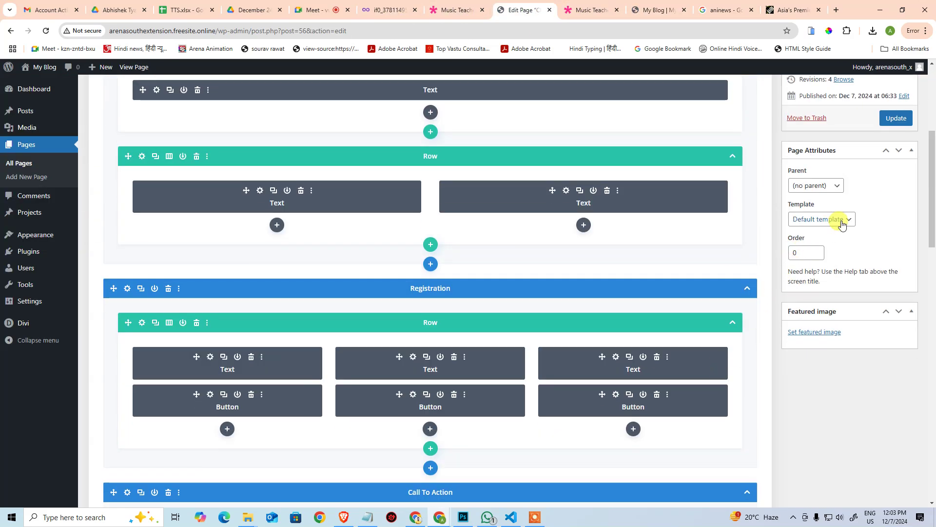
click(842, 225)
click(829, 245)
click(887, 123)
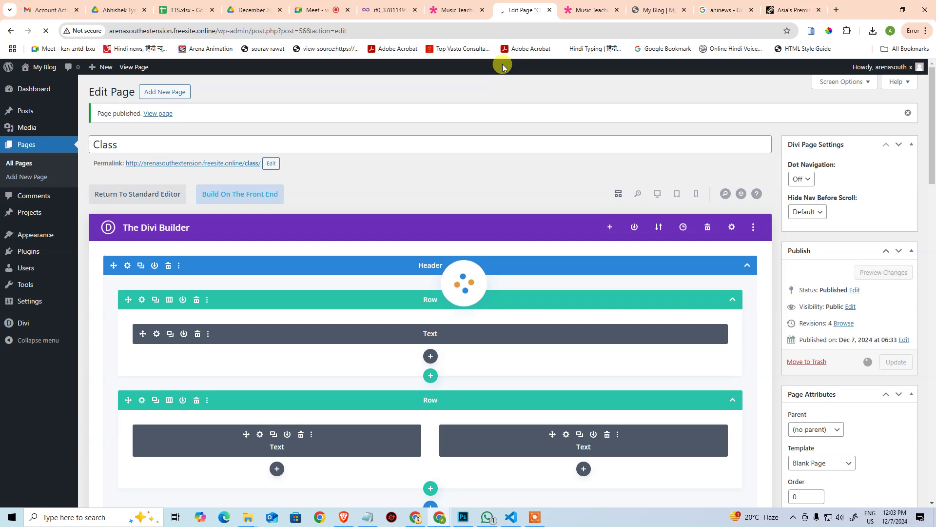
Step: Reload the live Home page, follow its Class link and examine the Class page down to the footer
click(661, 6)
click(46, 31)
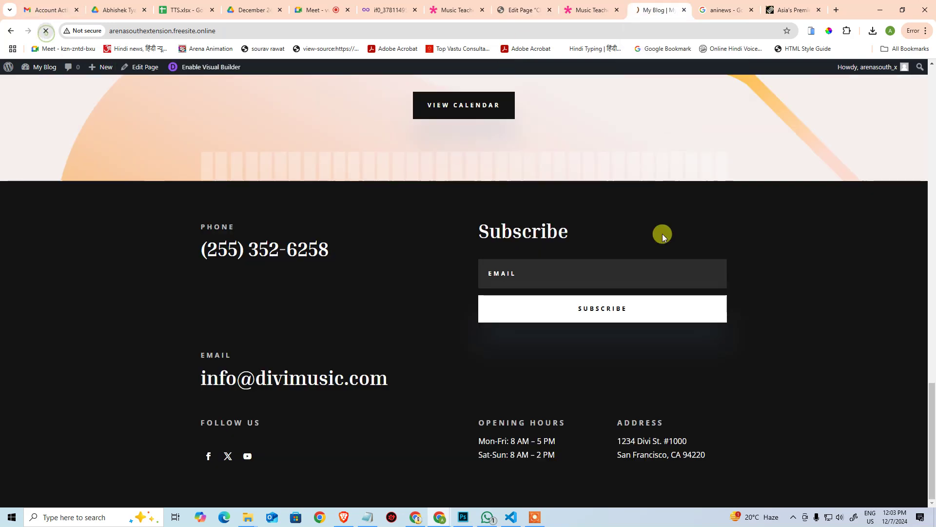
scroll(446, 185, up, 15)
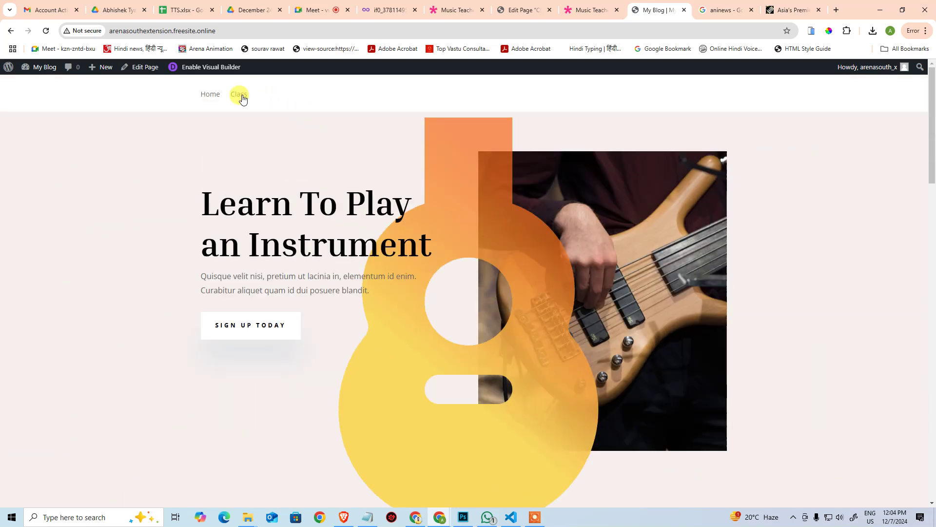
click(242, 99)
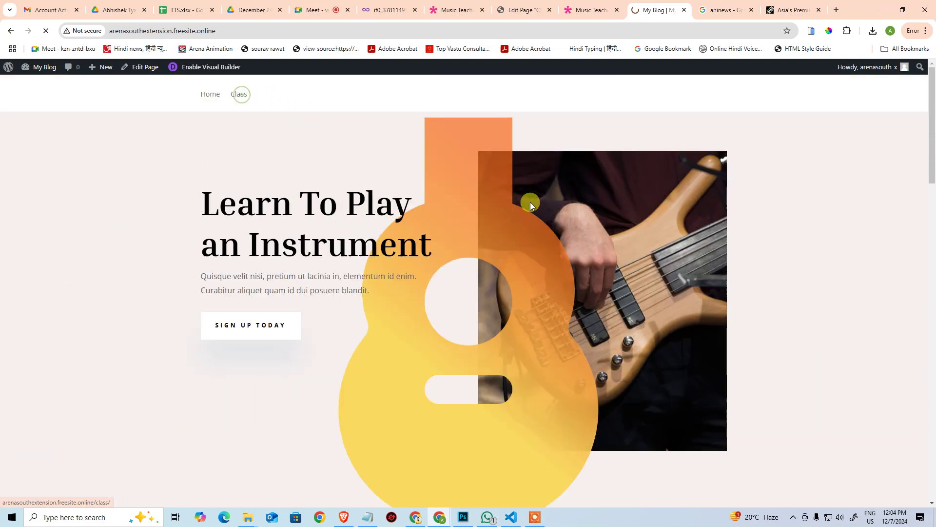
scroll(536, 229, down, 15)
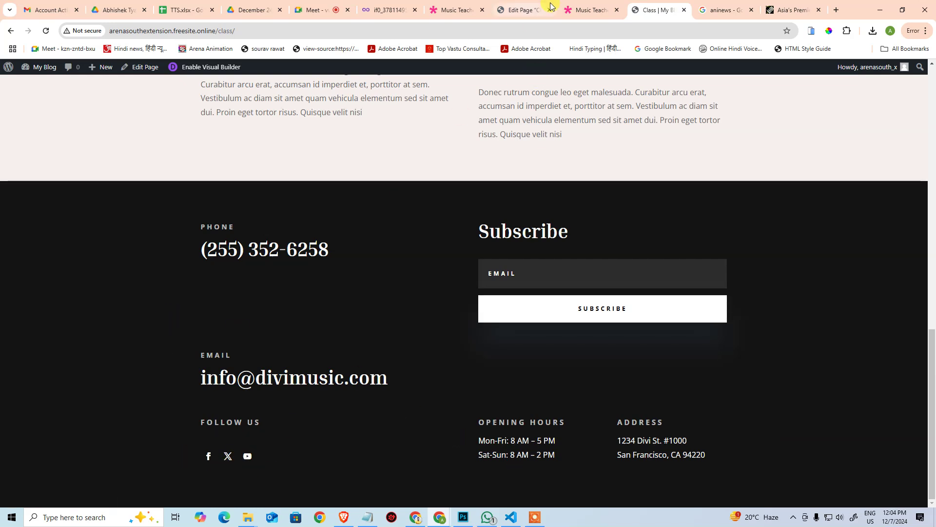
Step: Duplicate the youtube entry in the Social Media Follow module of the Class page's last row
click(521, 12)
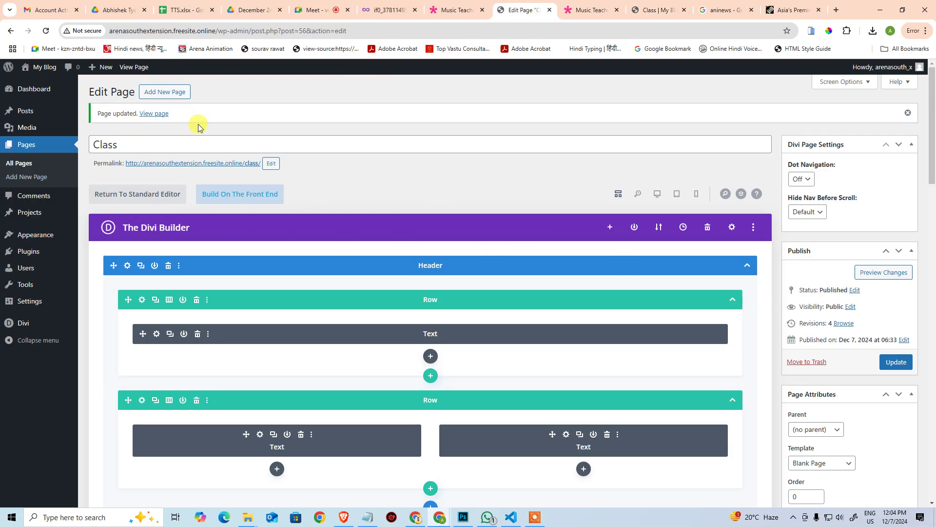
scroll(224, 244, down, 12)
scroll(278, 313, up, 3)
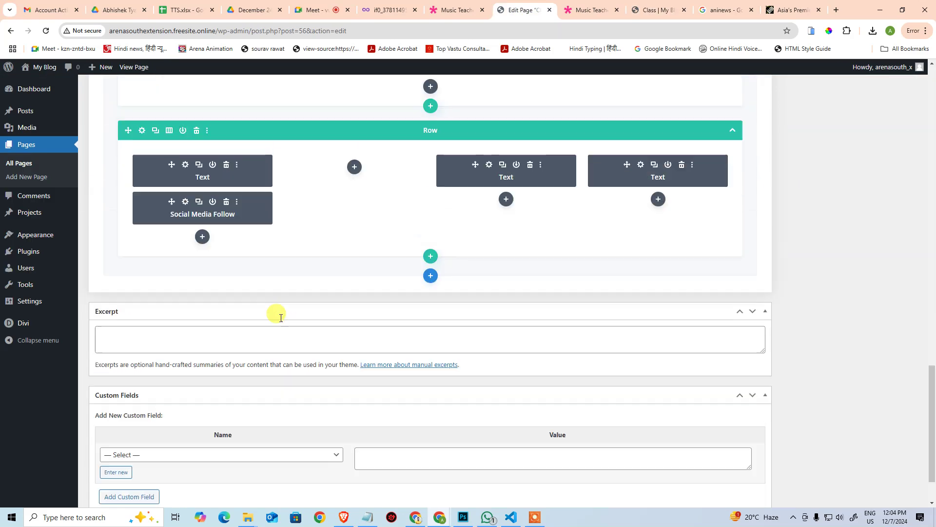
click(185, 283)
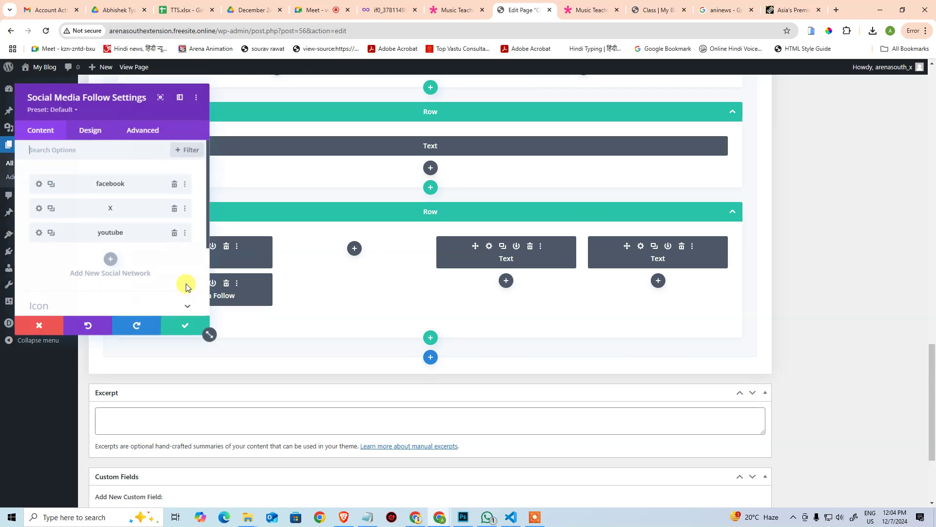
click(51, 234)
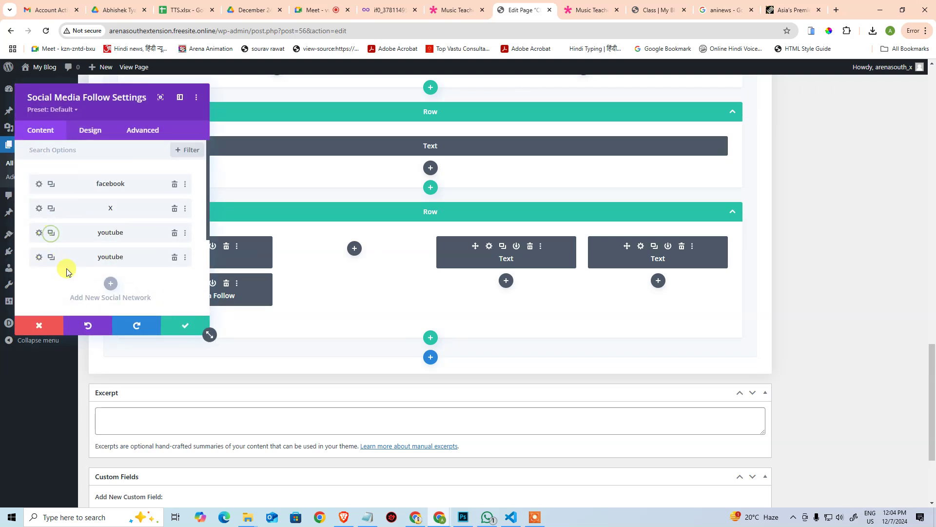
click(39, 258)
click(69, 212)
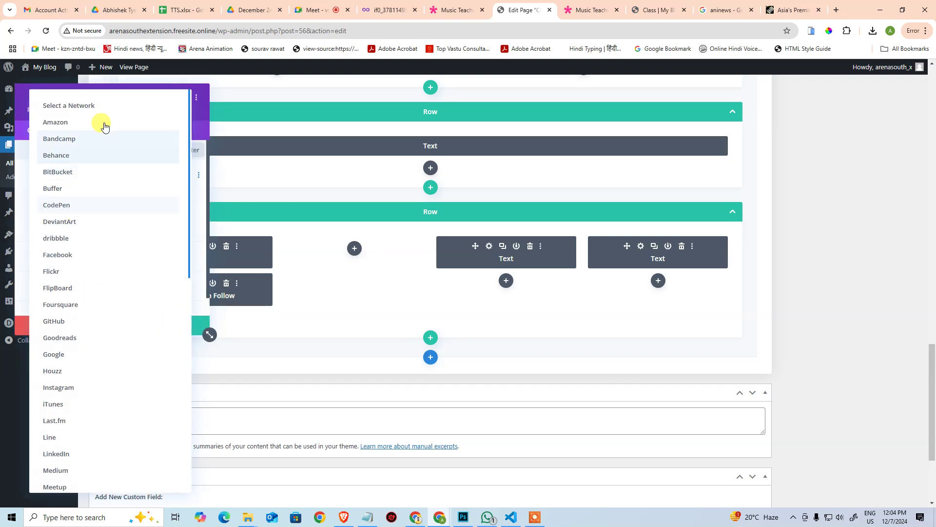
key(h)
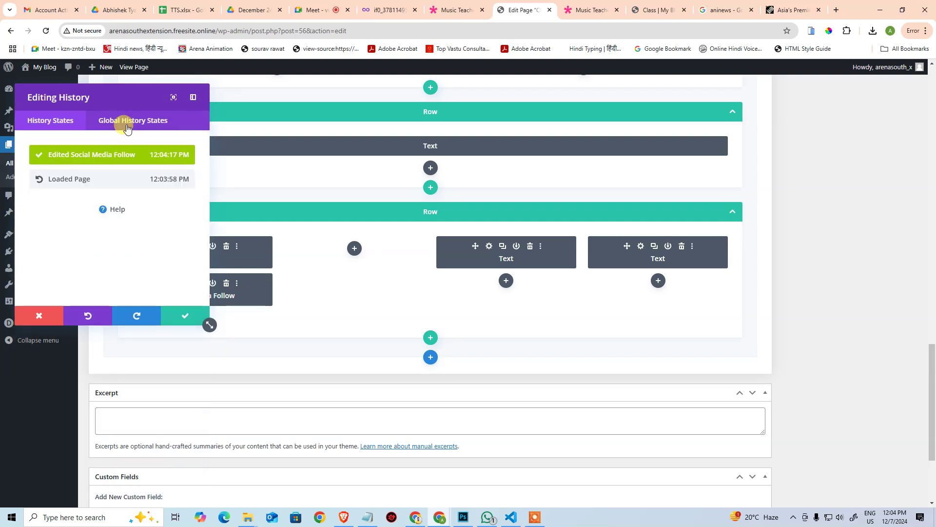
click(40, 315)
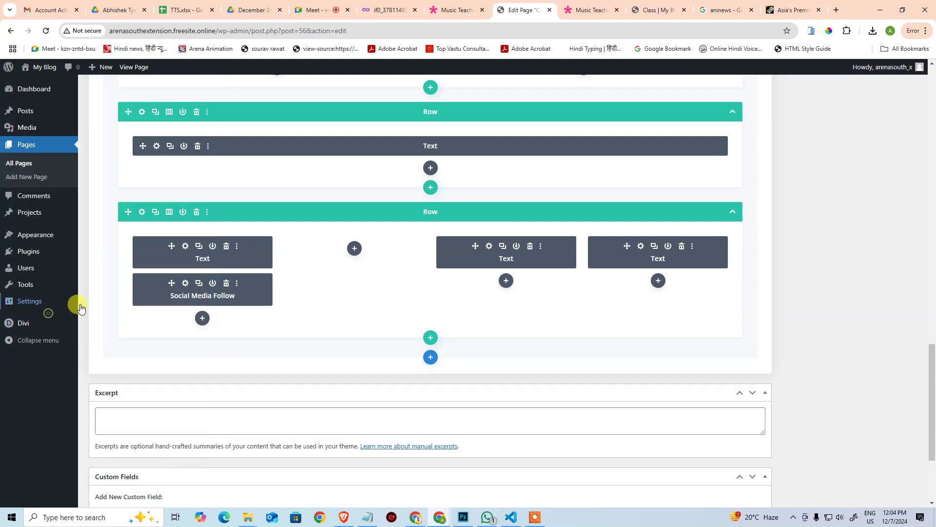
Step: Set the duplicated youtube entry's social network to WhatsApp, accept the Social Media Follow settings and save the Class page
click(185, 284)
click(39, 256)
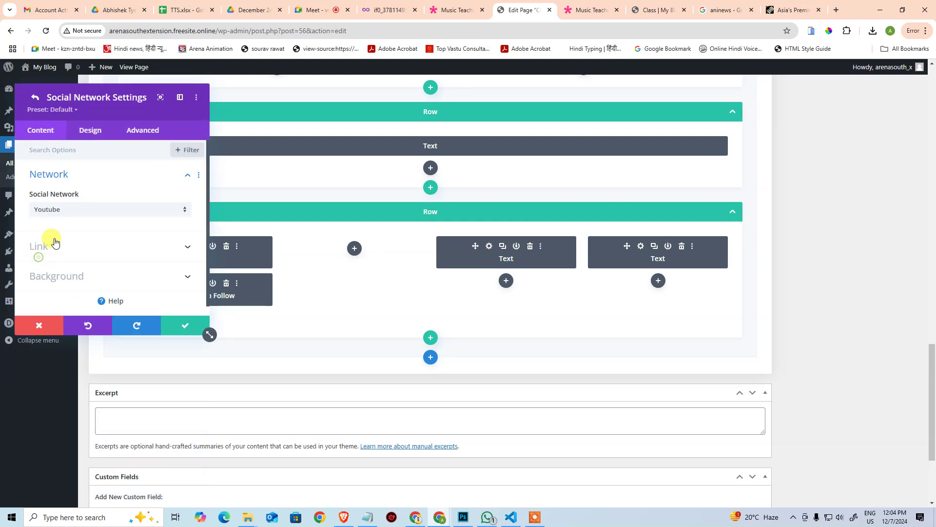
click(90, 209)
scroll(115, 320, down, 9)
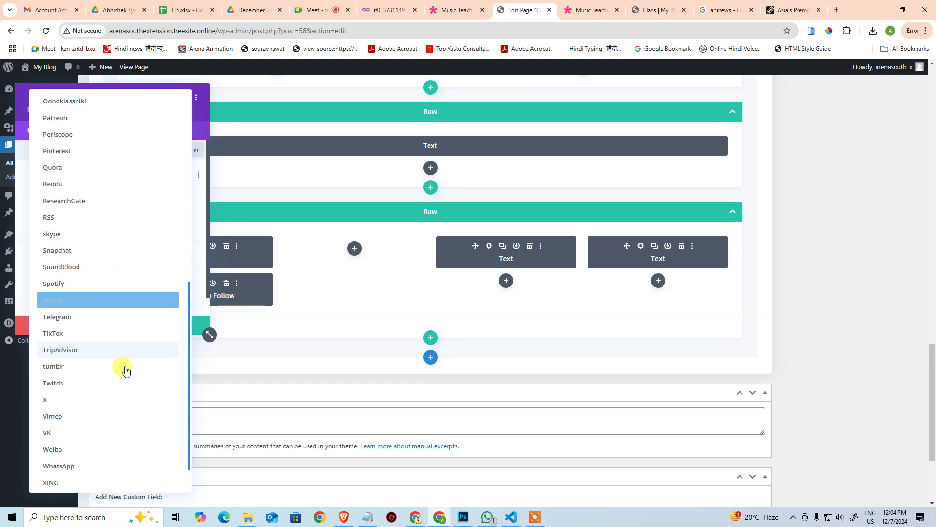
click(77, 427)
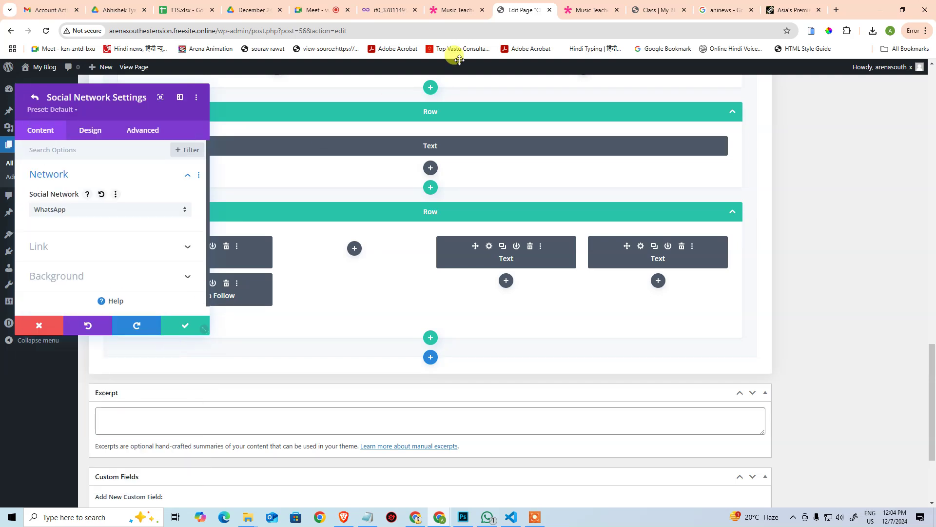
click(647, 5)
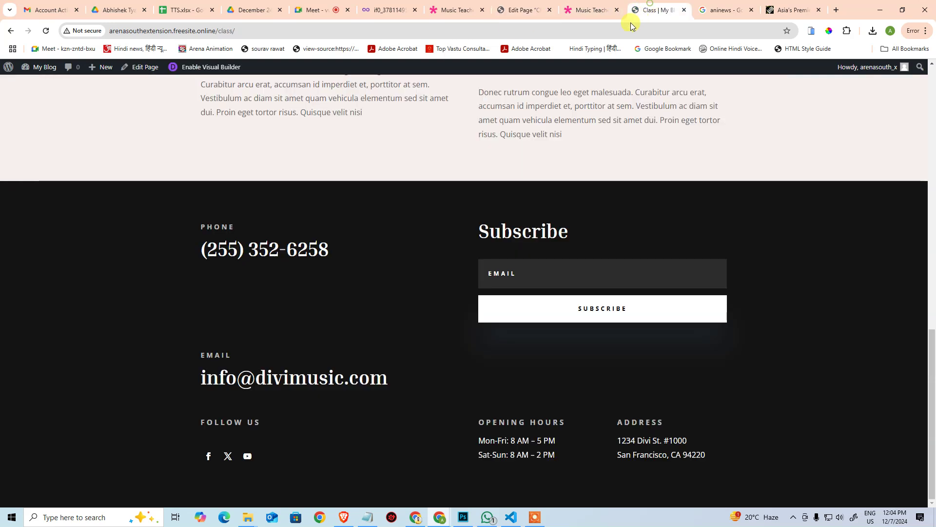
click(513, 12)
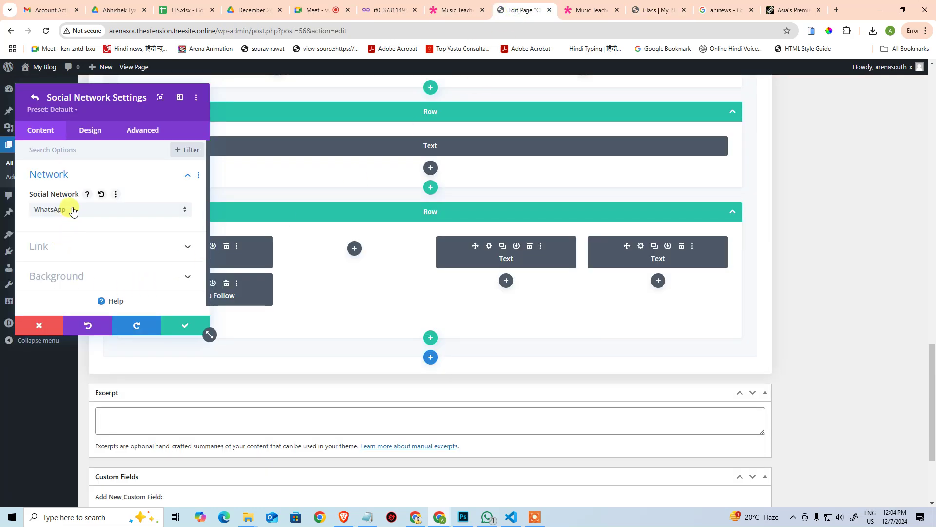
click(172, 324)
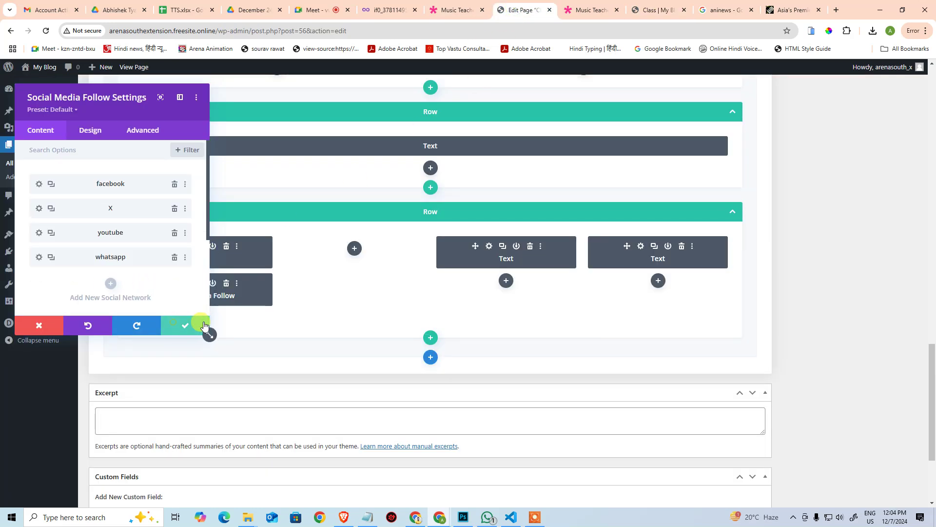
click(179, 330)
key(ctrl+s)
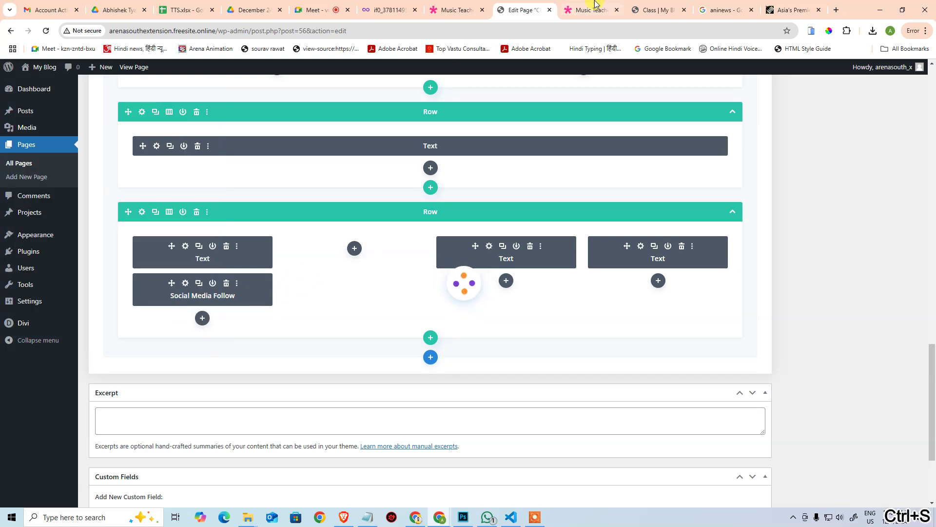
Step: Reload the live Class page and check the footer's social icons and the top of the page
click(643, 6)
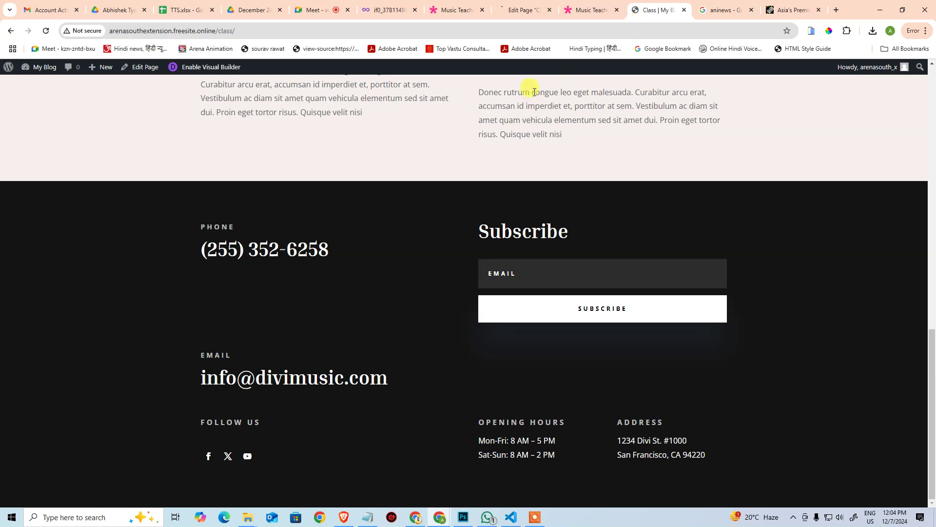
click(52, 36)
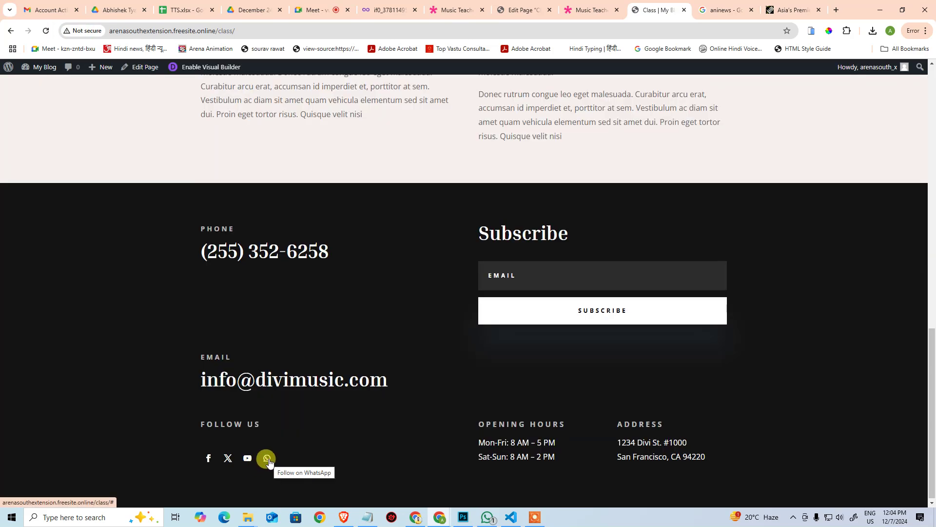
scroll(359, 293, up, 1)
scroll(359, 293, up, 10)
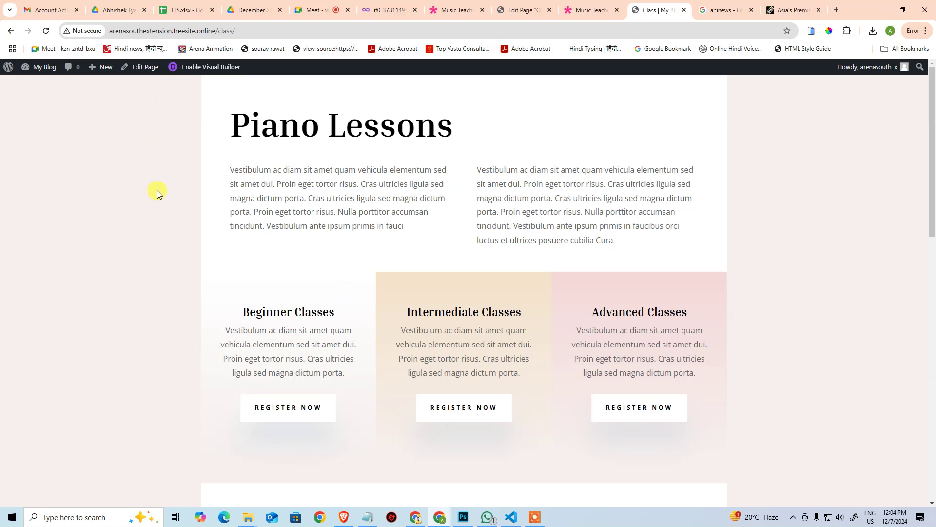
scroll(157, 190, down, 10)
scroll(247, 201, up, 10)
Step: Remove class/ from the site address to return to the Home page, then test its Home menu link
click(217, 31)
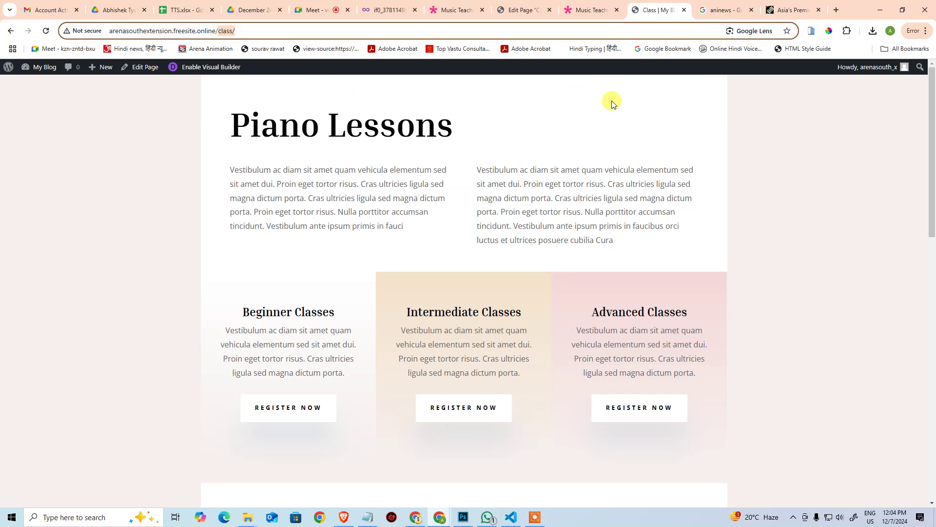
key(BackSpace)
key(Return)
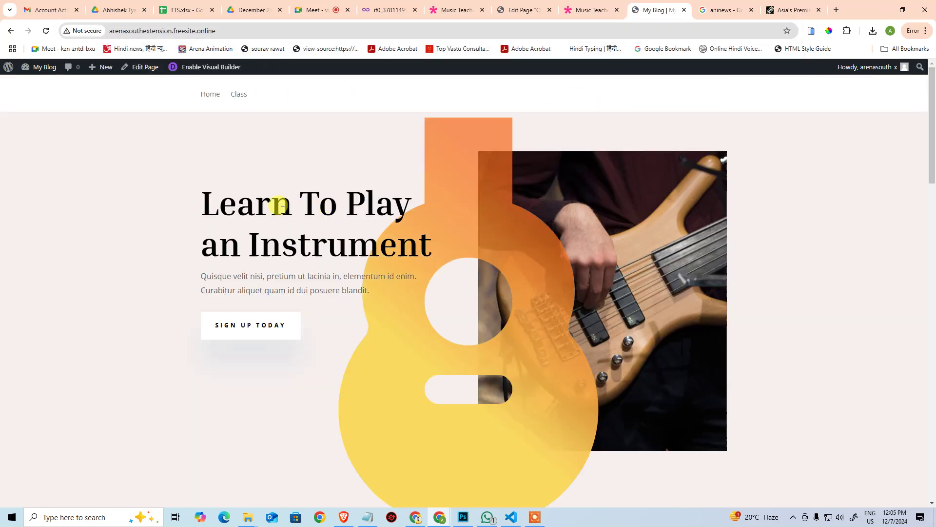
click(218, 96)
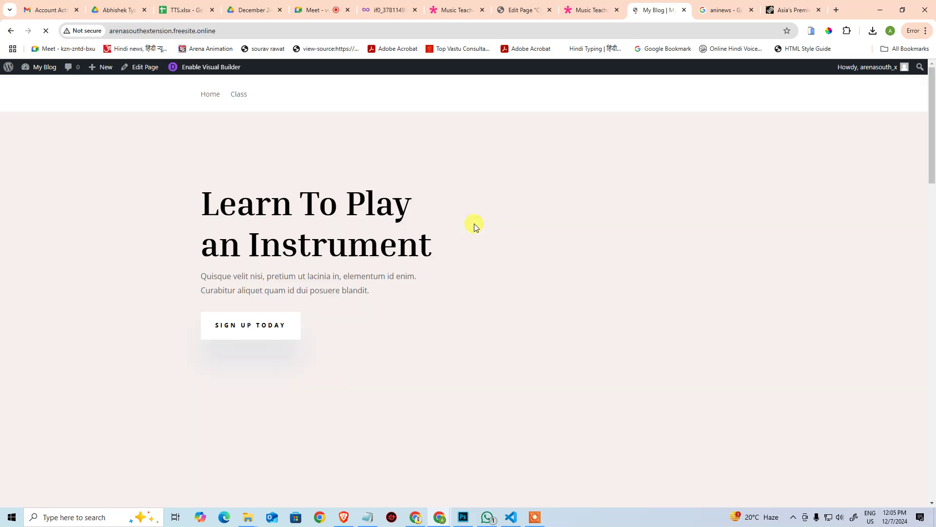
Step: In the Divi Theme Builder, add a global footer to the default website template from the existing Class page's layout
key(End)
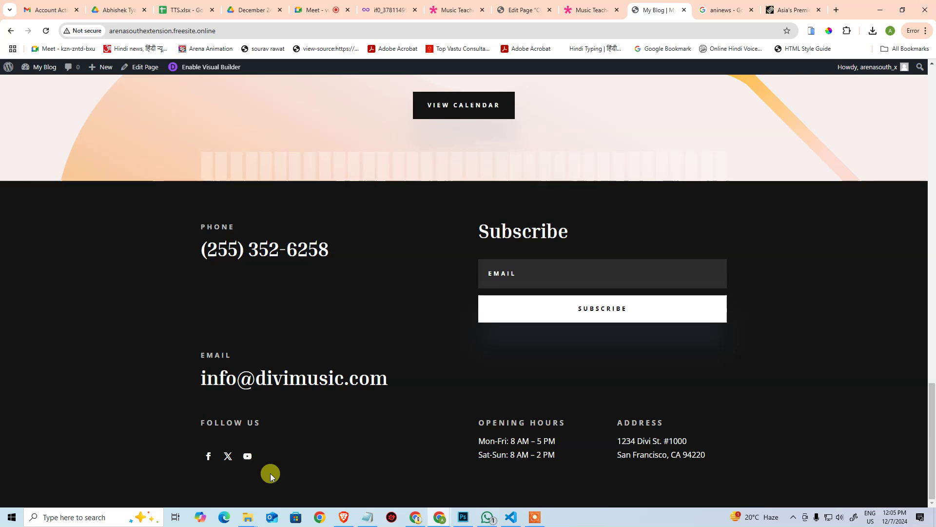
click(525, 10)
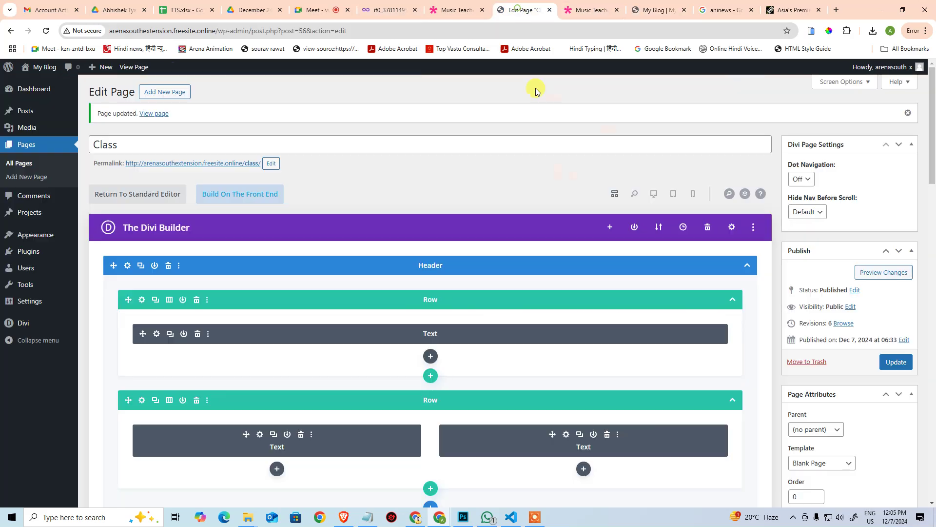
mouse_move(17, 324)
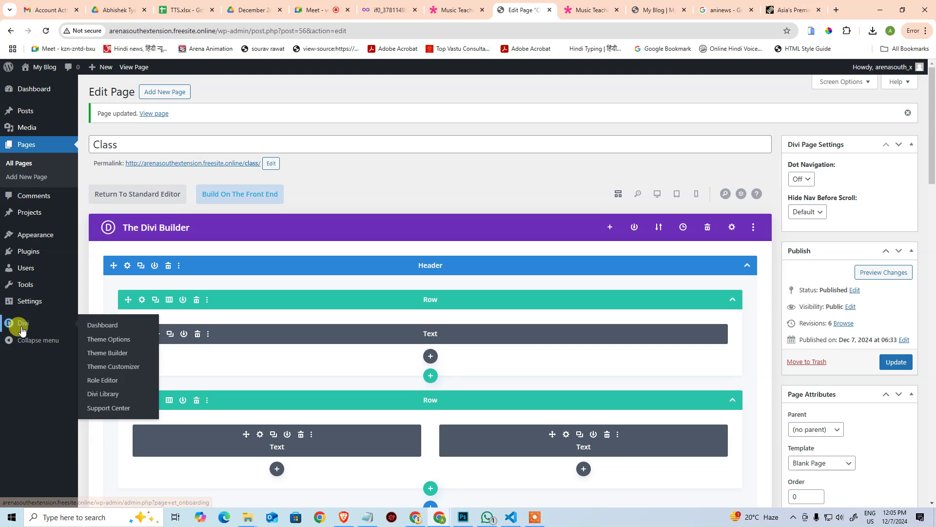
click(107, 353)
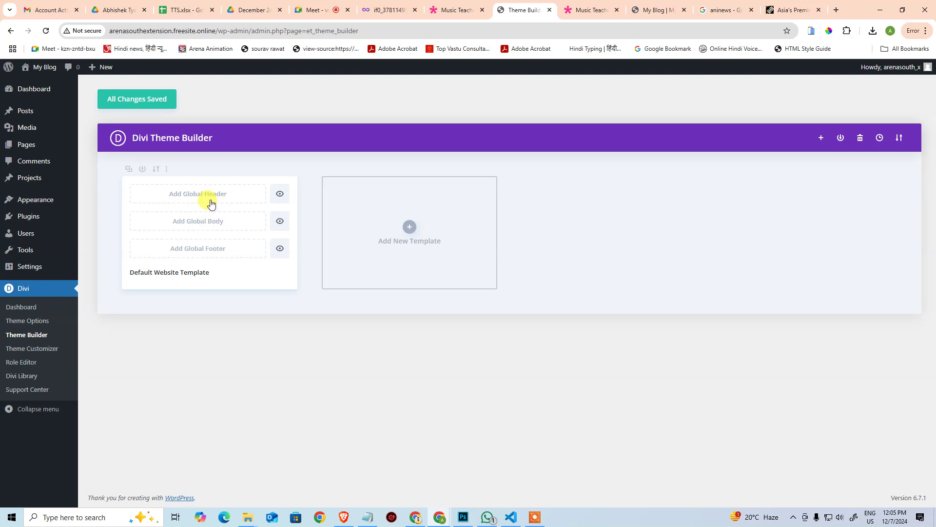
click(251, 252)
click(198, 272)
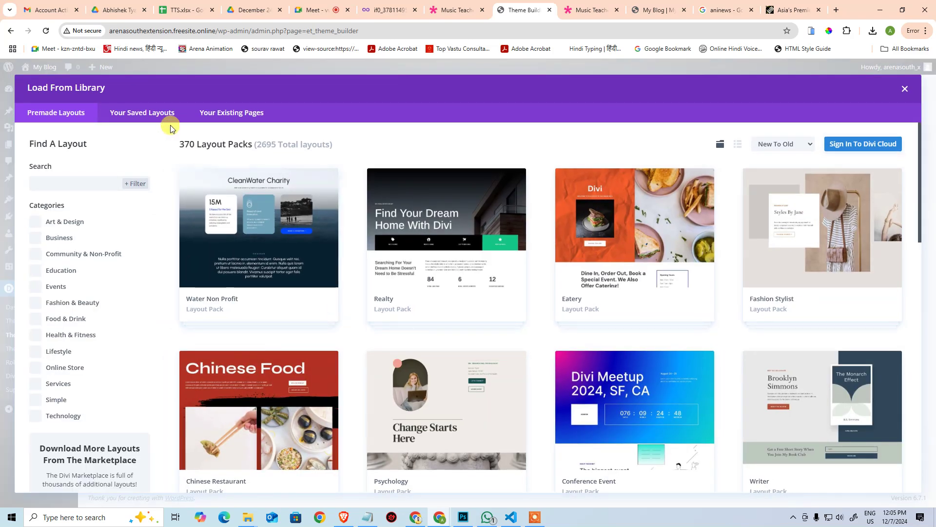
click(213, 116)
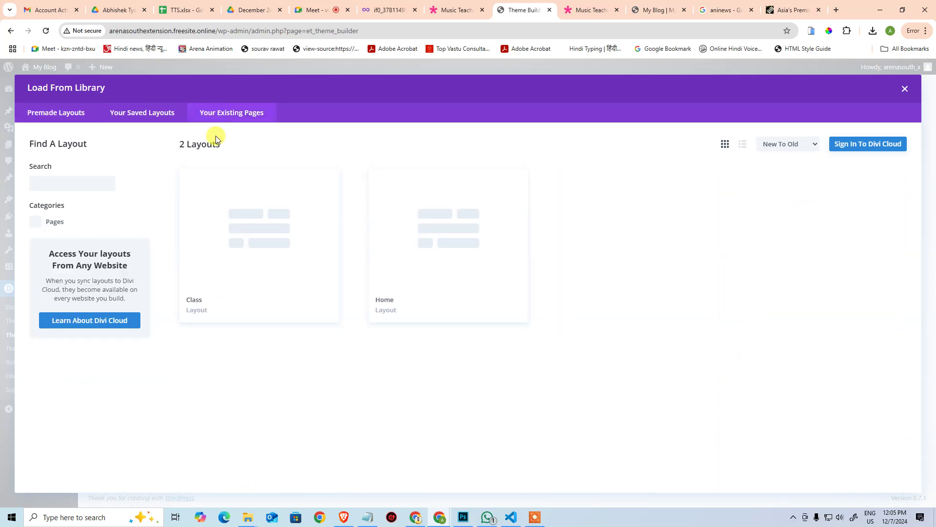
click(243, 259)
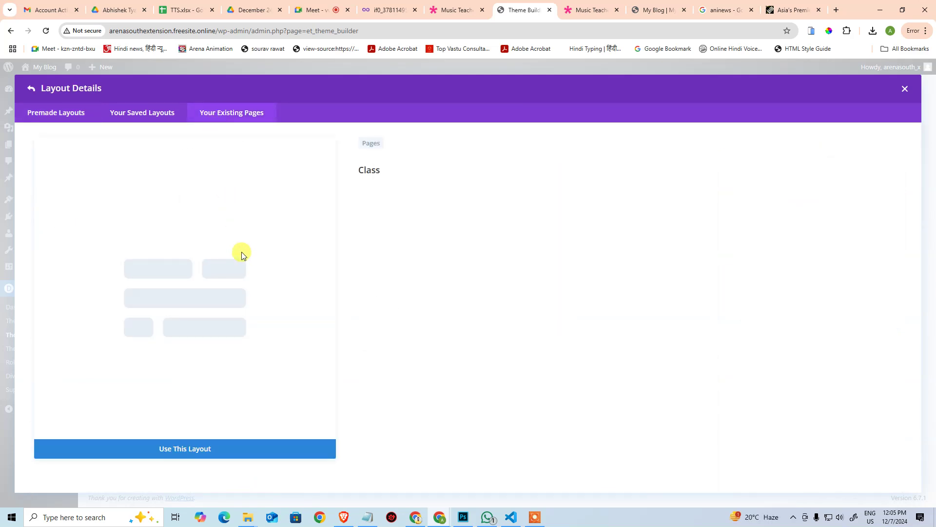
click(215, 452)
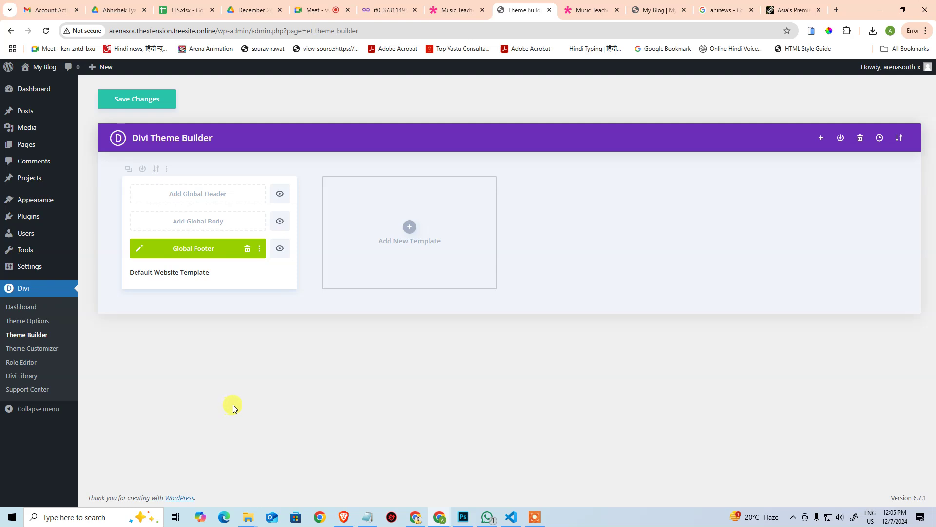
Step: Delete every section above the dark contact section from the global footer layout, then save and exit the layout editor
click(138, 251)
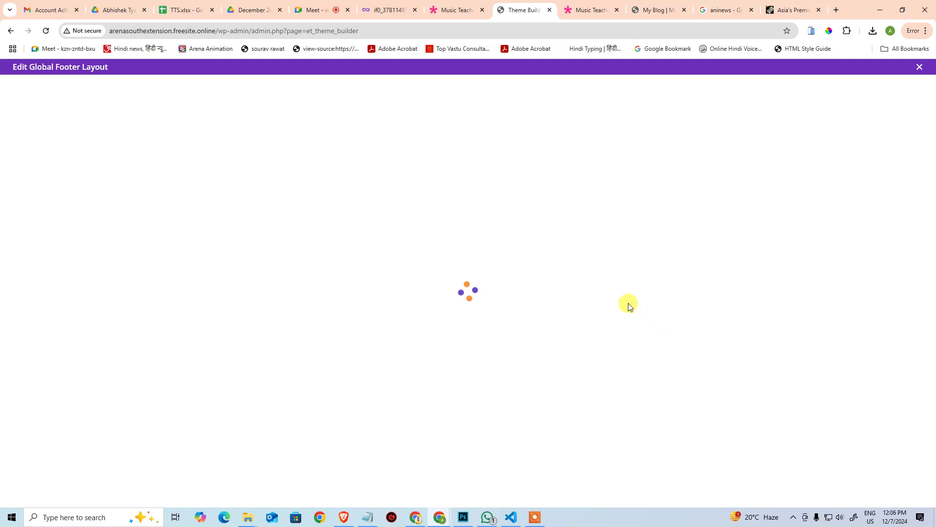
scroll(621, 299, down, 5)
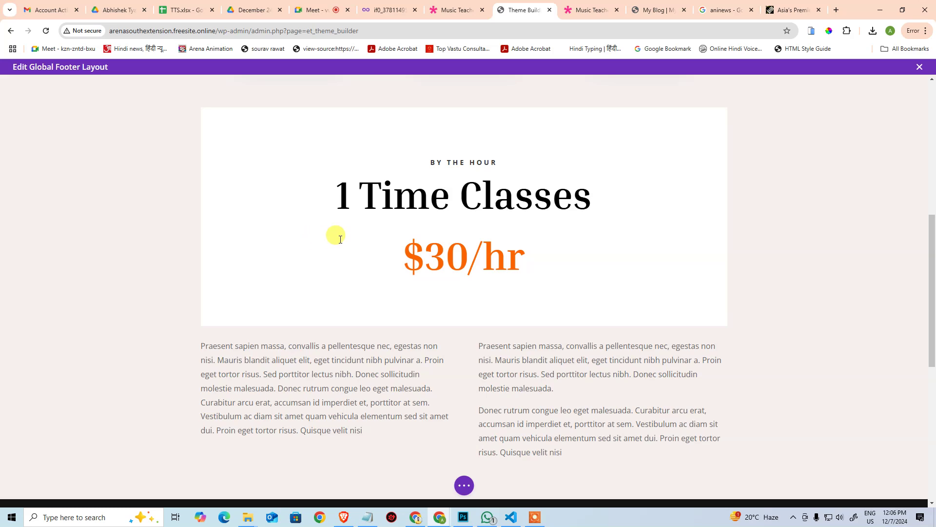
scroll(452, 337, down, 6)
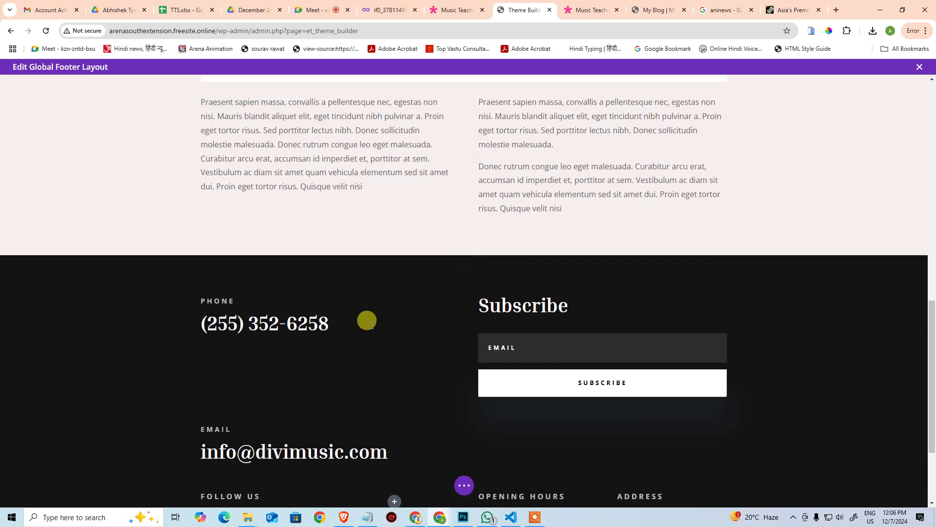
scroll(366, 320, up, 12)
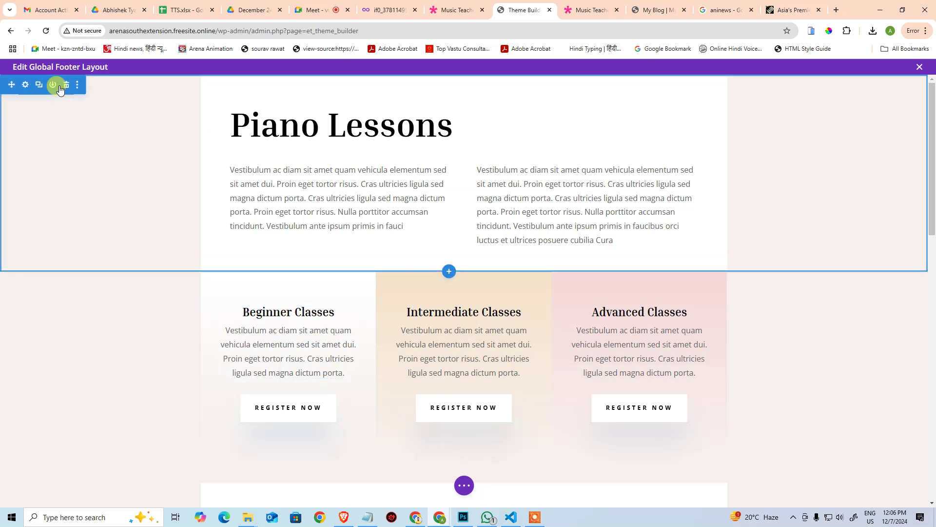
click(65, 86)
click(65, 86)
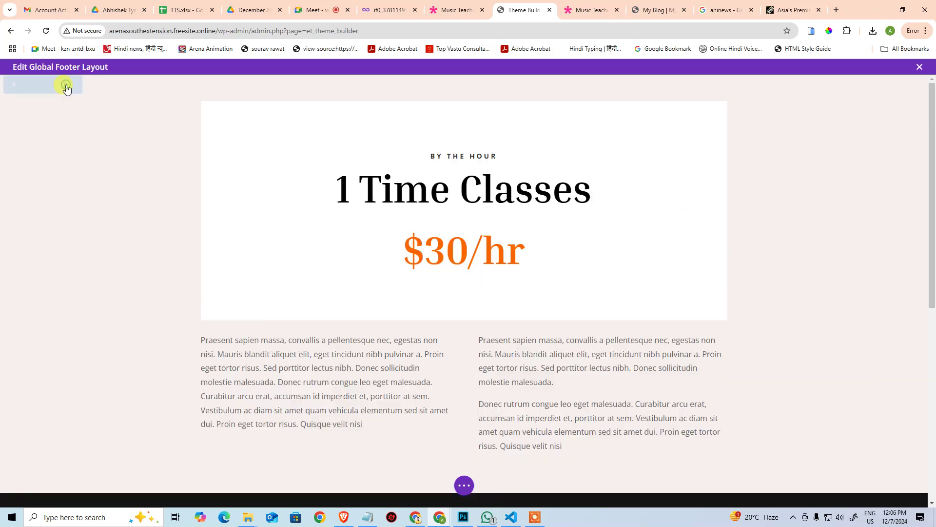
click(66, 87)
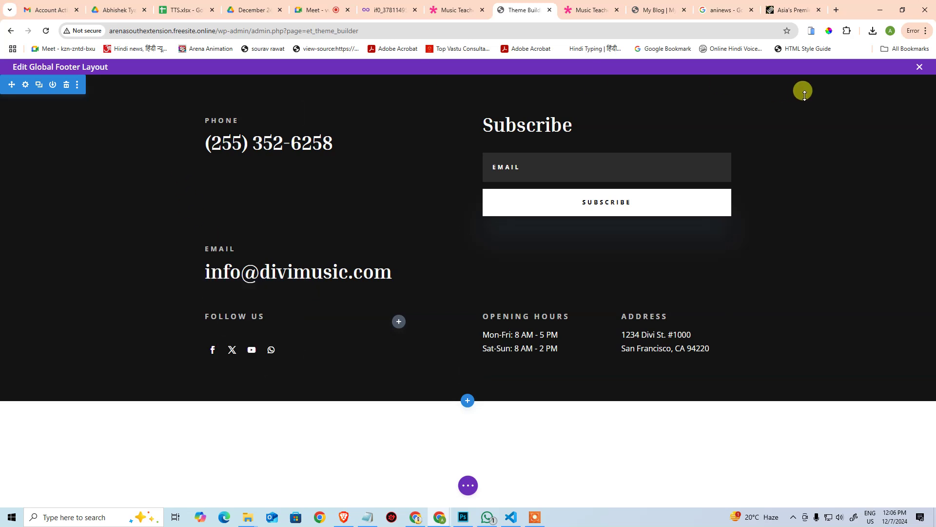
click(919, 67)
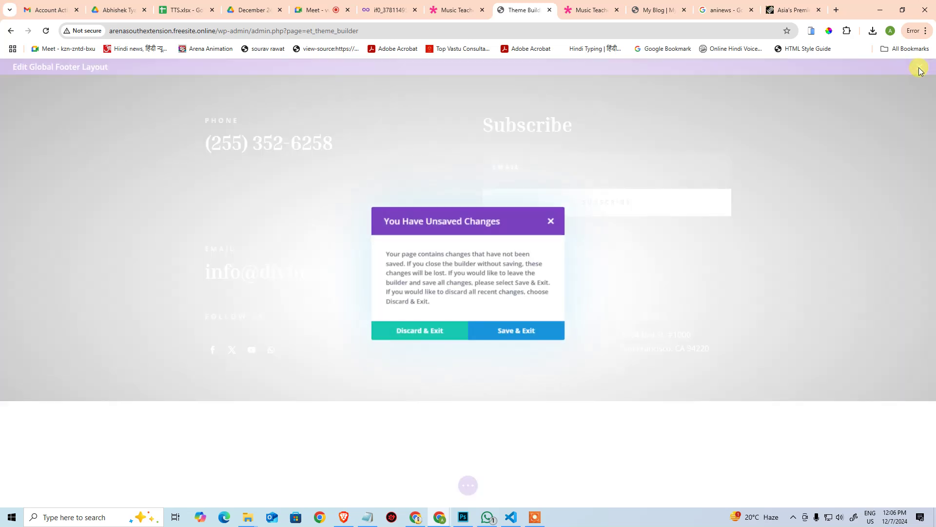
click(505, 334)
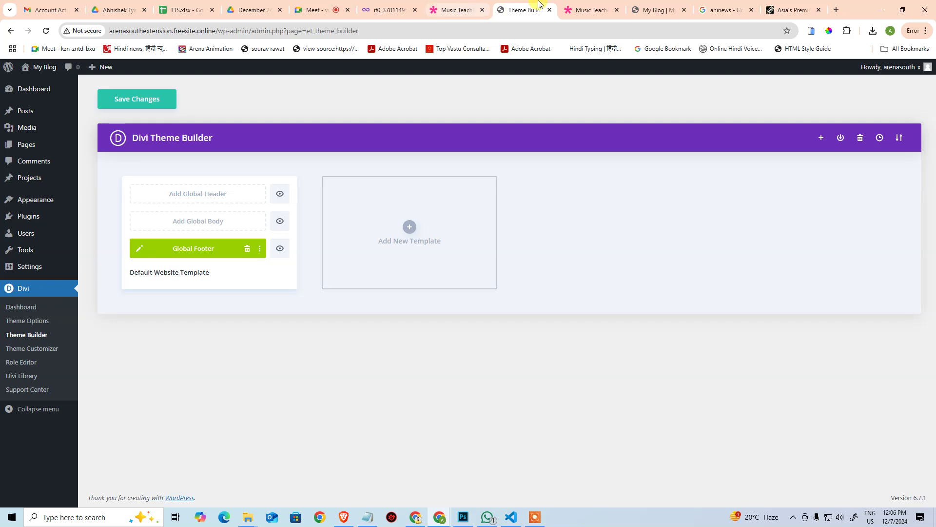
Step: Reload the live Home page, test its Home menu link and check the social icons in the footer
click(654, 10)
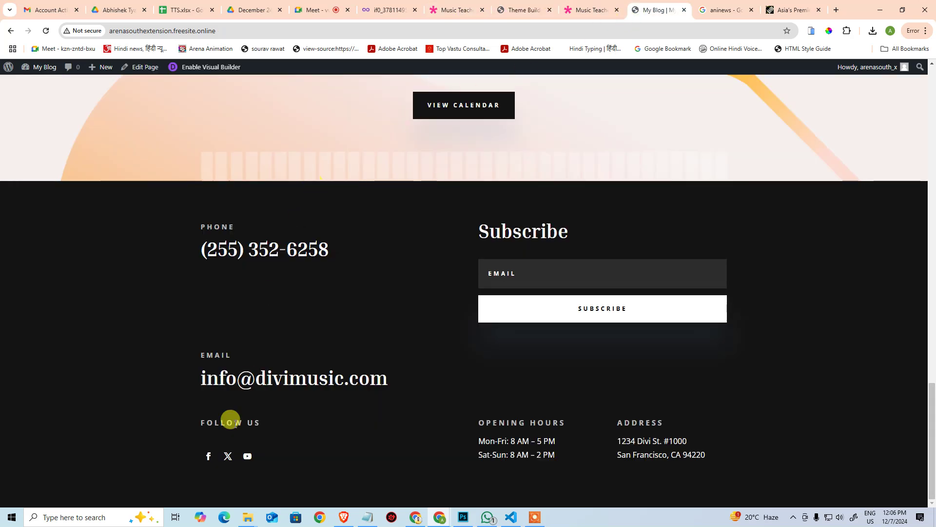
click(46, 31)
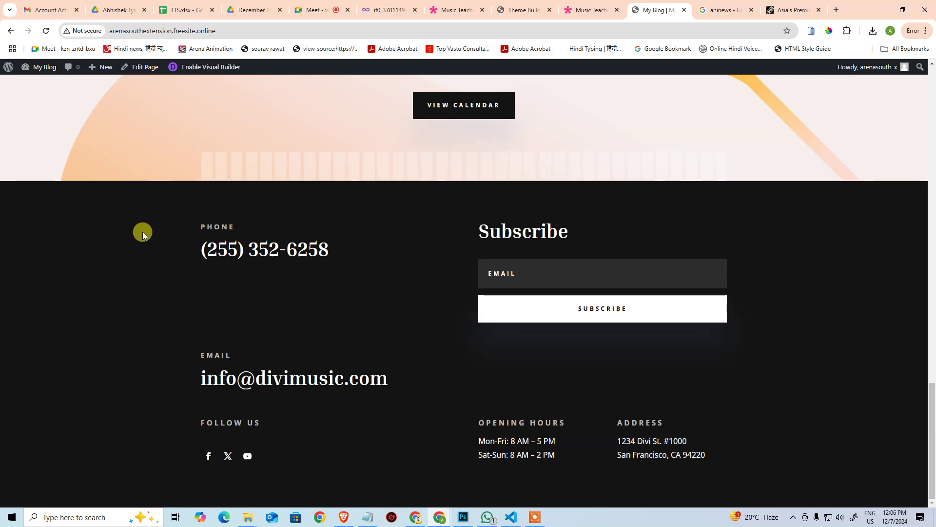
scroll(148, 245, up, 20)
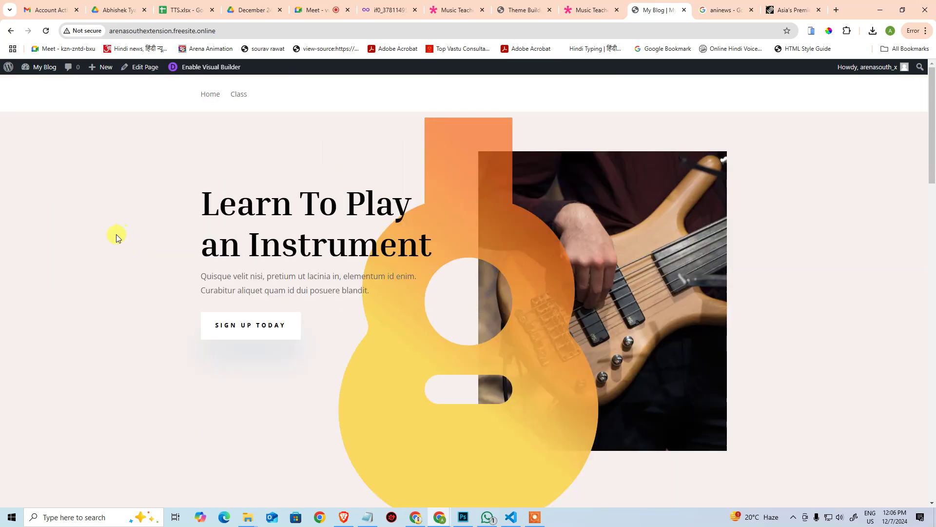
click(208, 94)
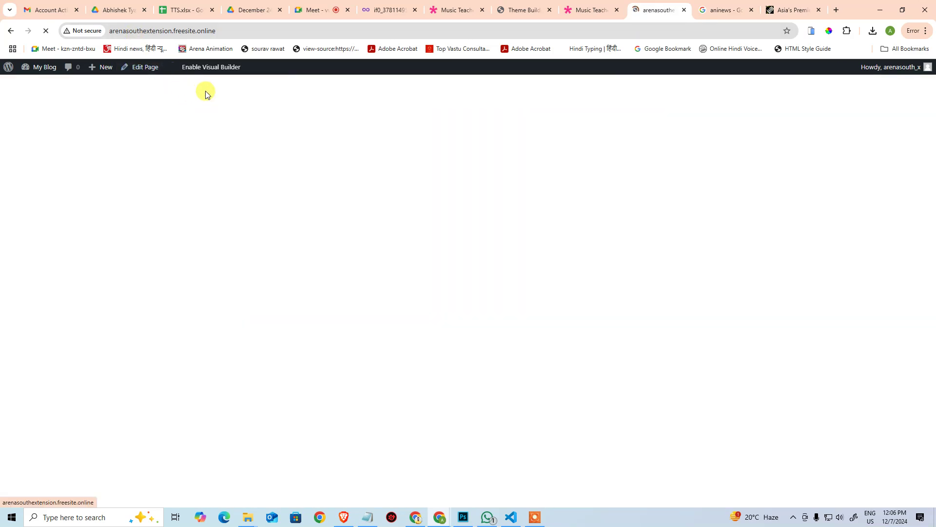
scroll(468, 149, down, 15)
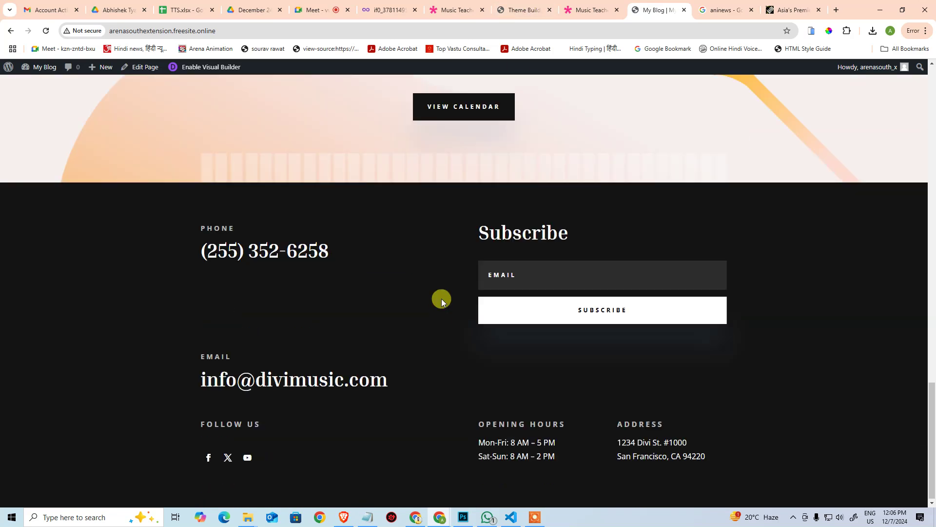
Step: Save the Theme Builder changes, then reload the live Home page and check it from footer to top
click(522, 7)
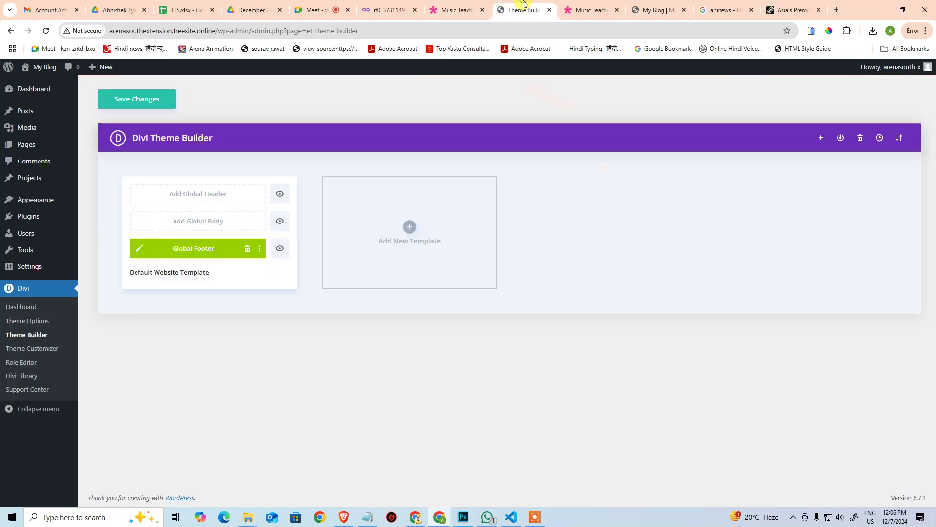
click(140, 106)
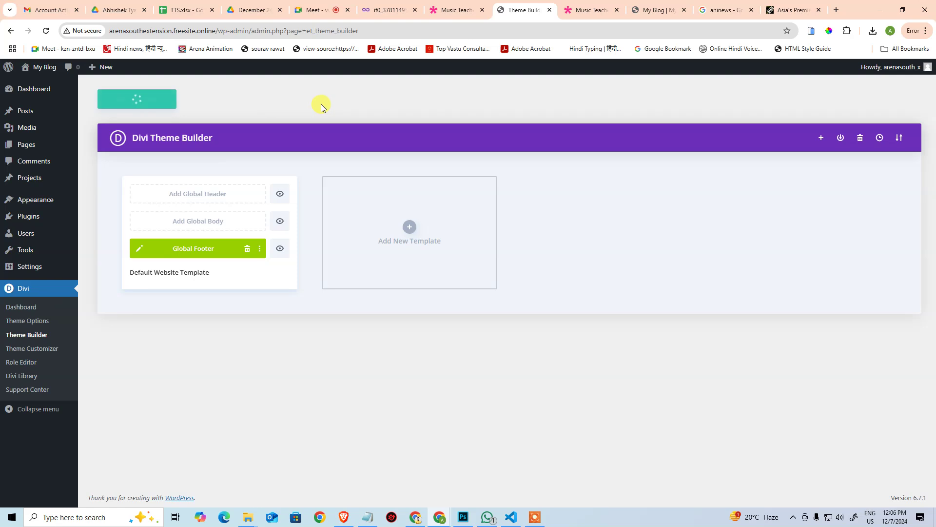
click(690, 8)
click(45, 30)
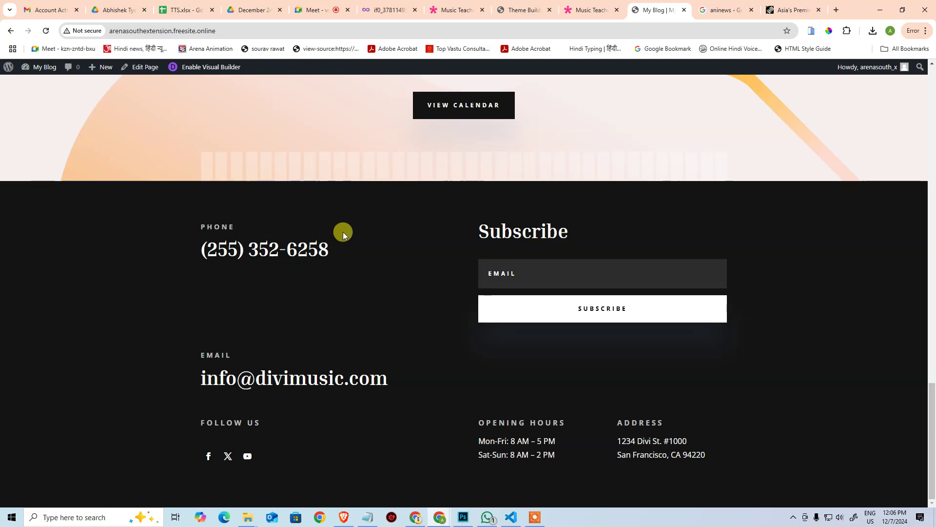
scroll(344, 233, up, 20)
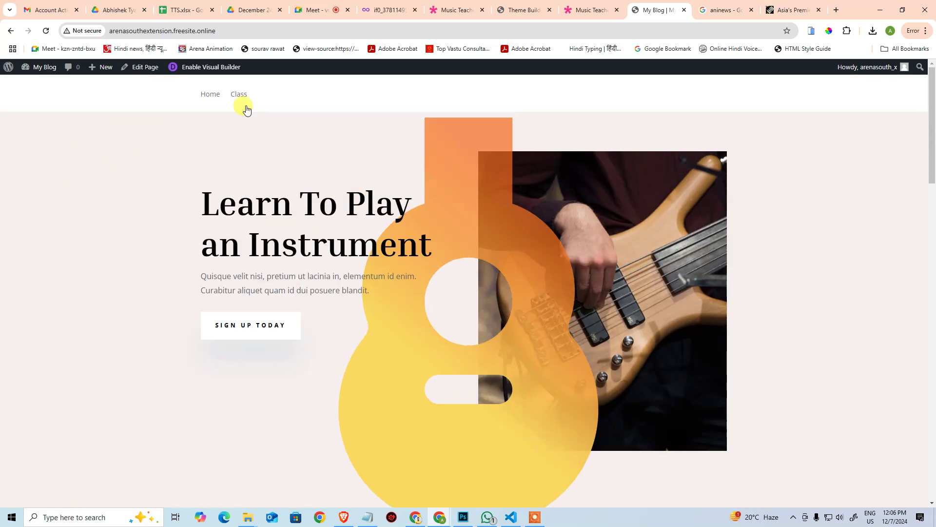
Step: Open the live Class page from the site menu and look through it from top to footer
click(244, 96)
scroll(454, 278, down, 7)
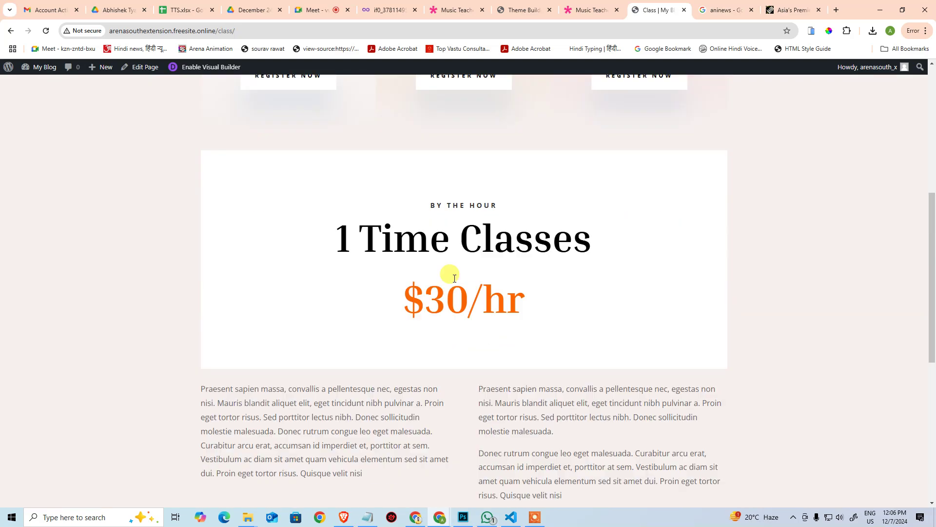
scroll(455, 279, down, 7)
scroll(265, 169, up, 1)
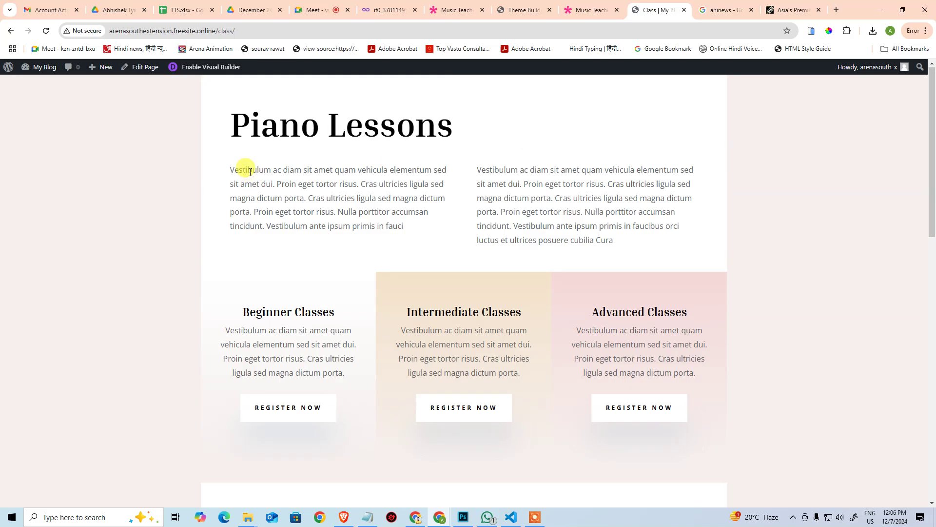
scroll(390, 195, down, 4)
scroll(234, 137, up, 4)
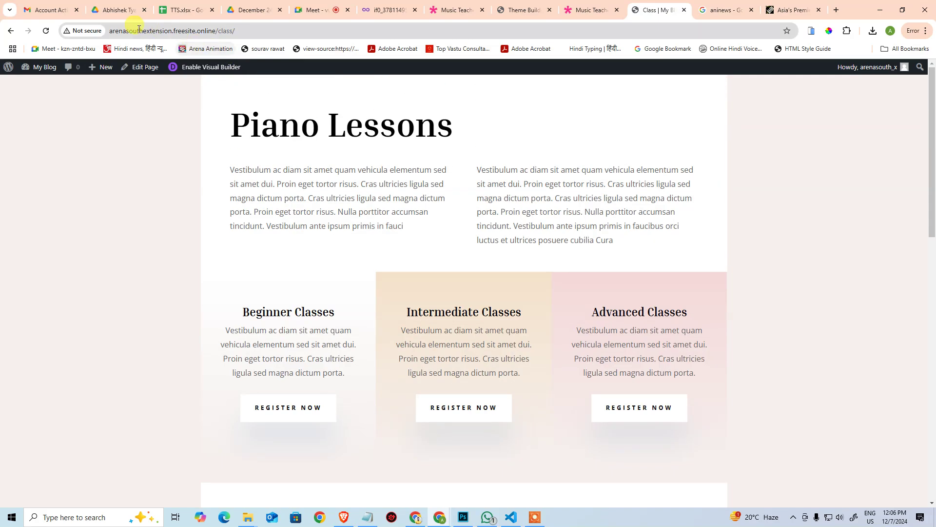
Step: Remove class/ from the site address to return to the Home page and check its footer icons
double_click(220, 31)
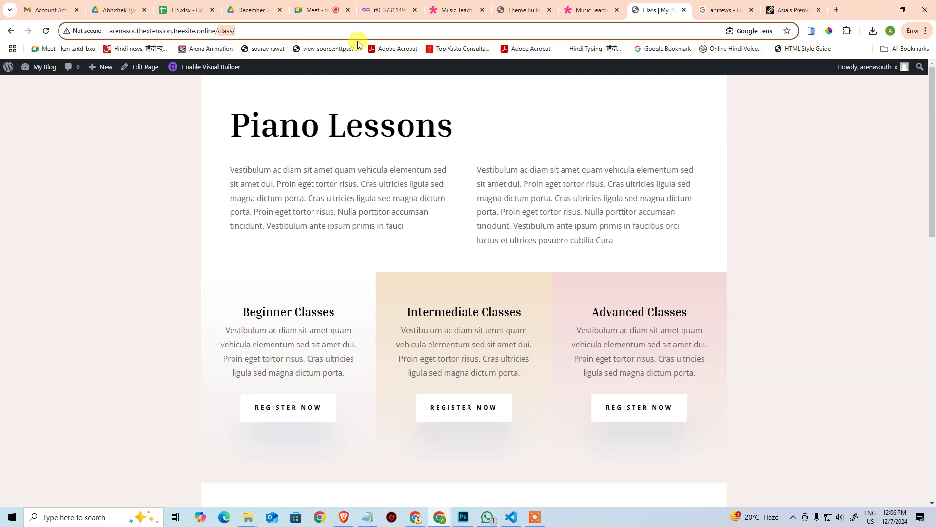
key(BackSpace)
key(Return)
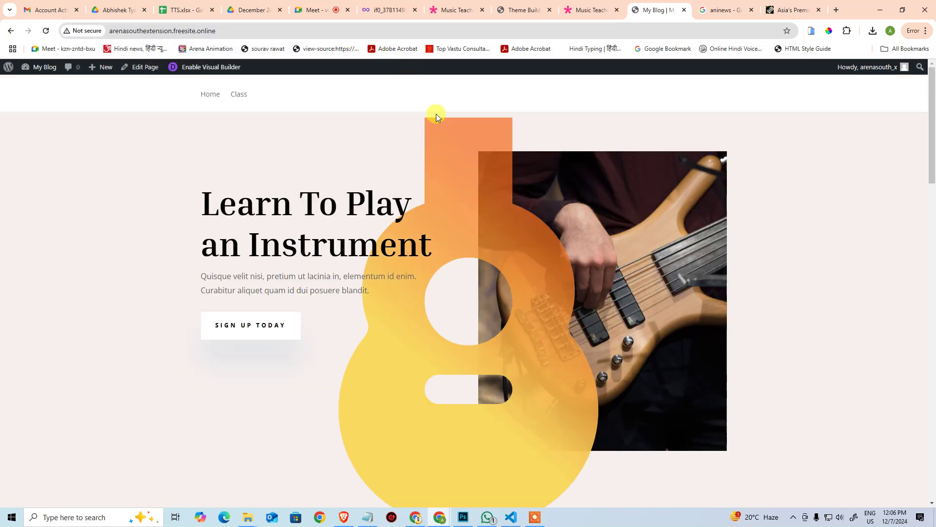
scroll(436, 212, down, 20)
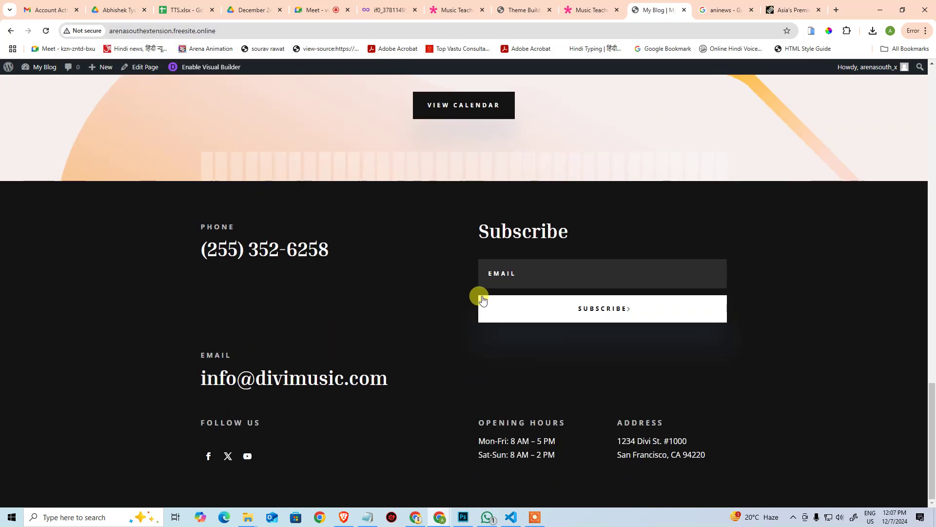
click(522, 10)
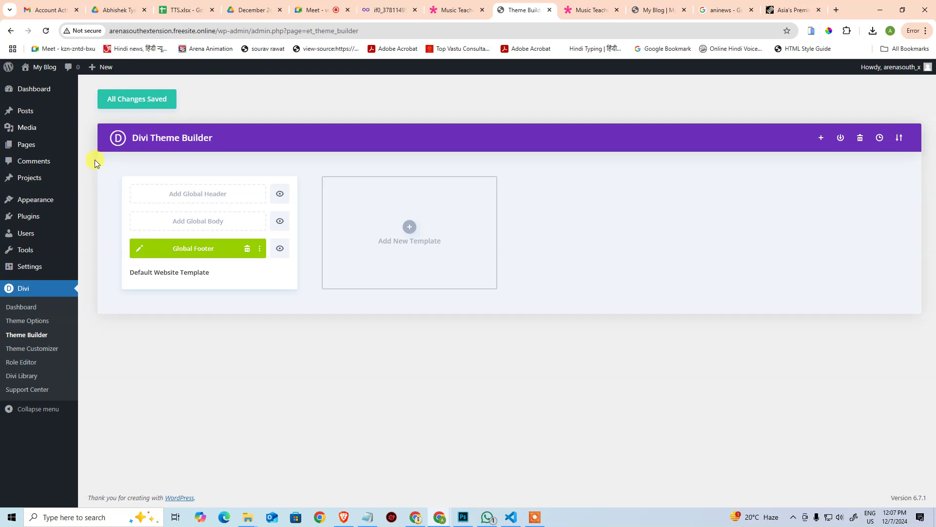
click(228, 193)
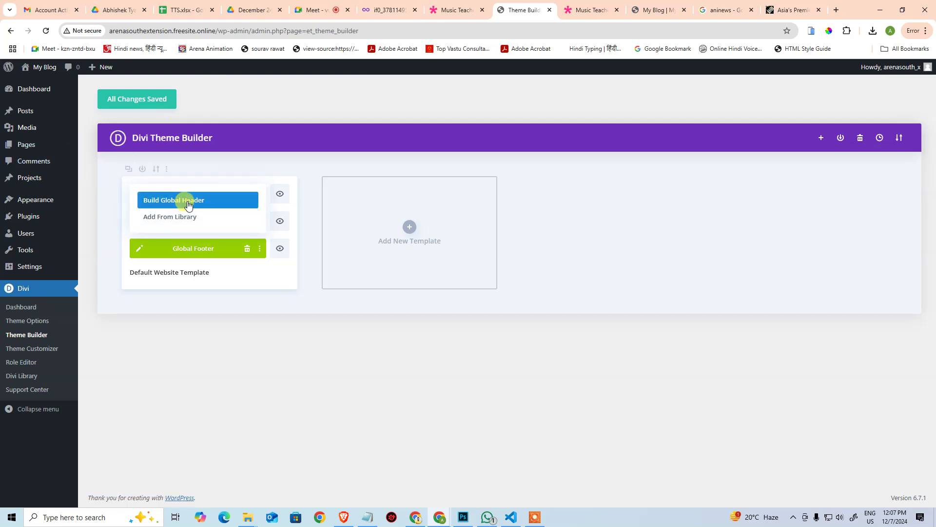
click(193, 203)
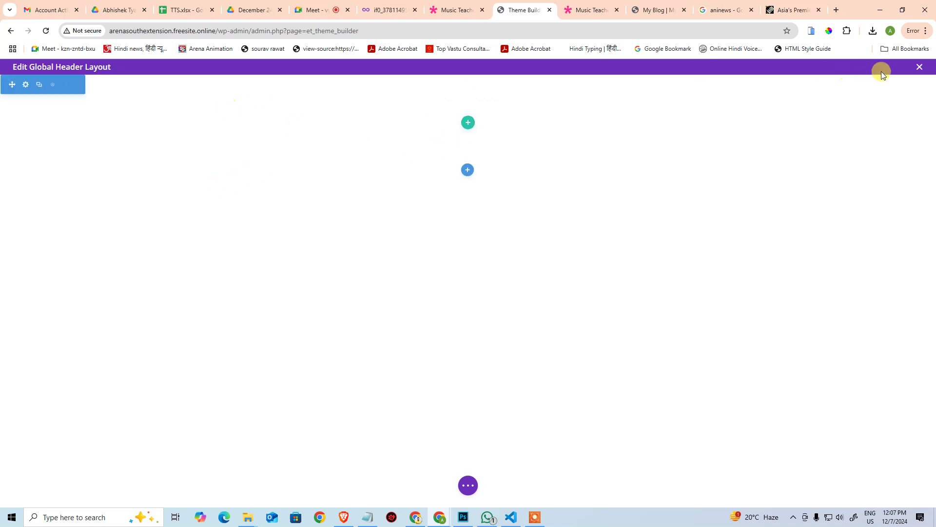
click(919, 66)
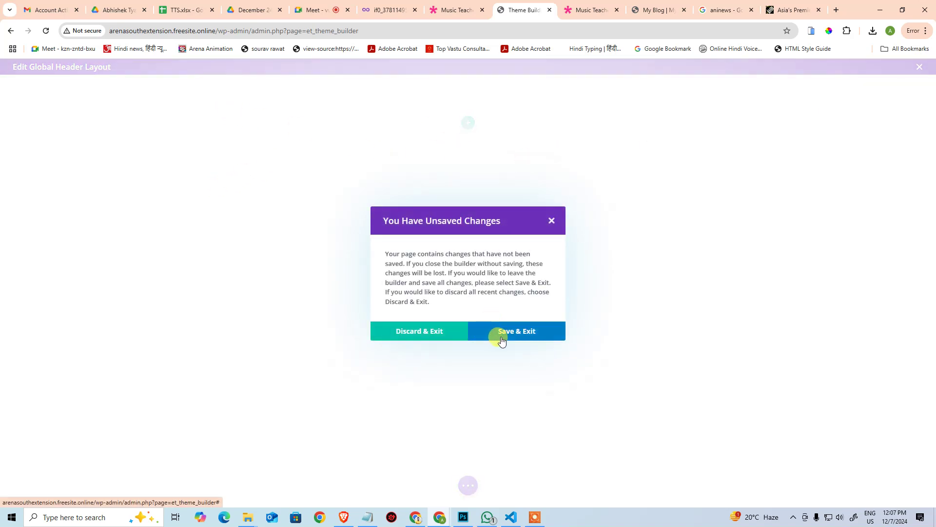
click(433, 332)
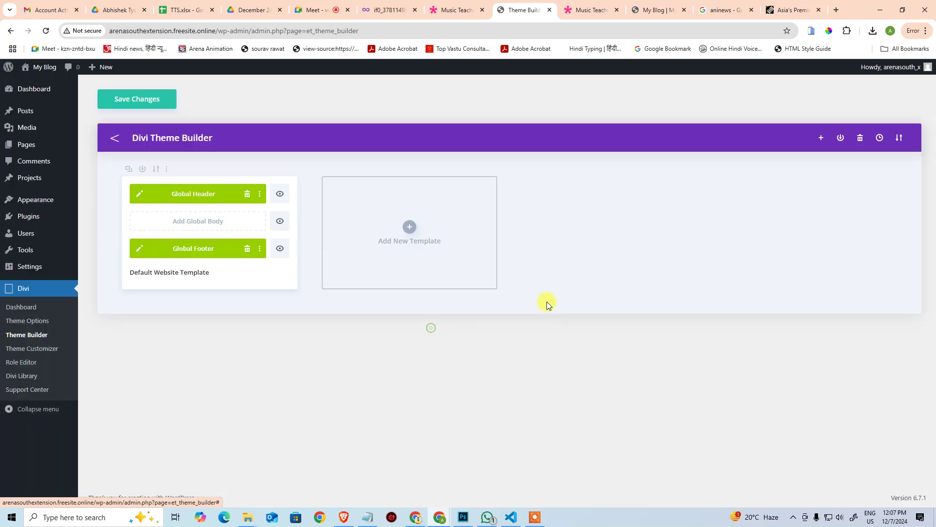
click(248, 198)
Step: Add a global header to the default website template from the library, using the existing Home page layout
click(193, 201)
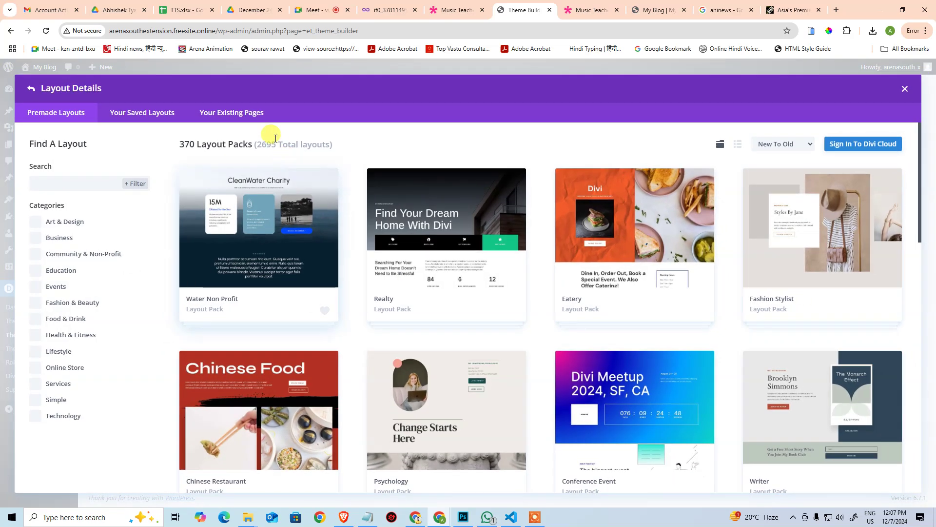
click(234, 115)
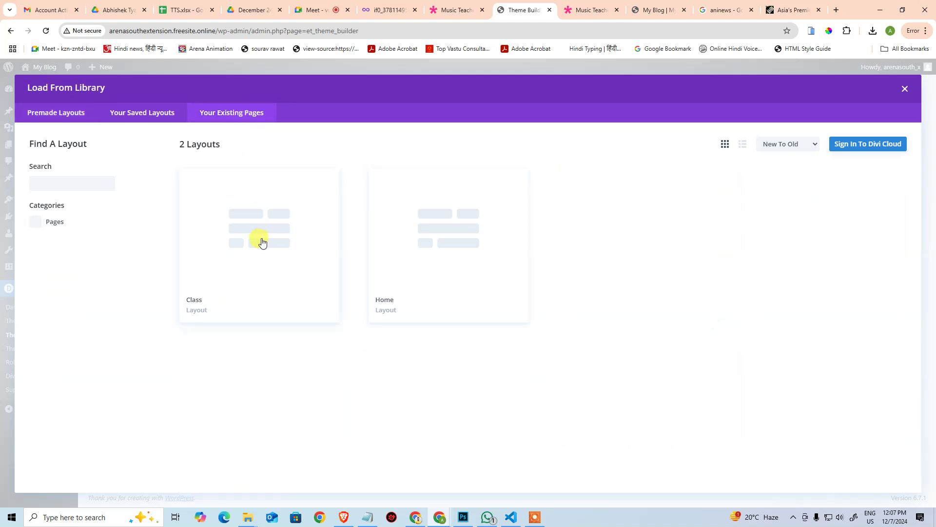
click(391, 241)
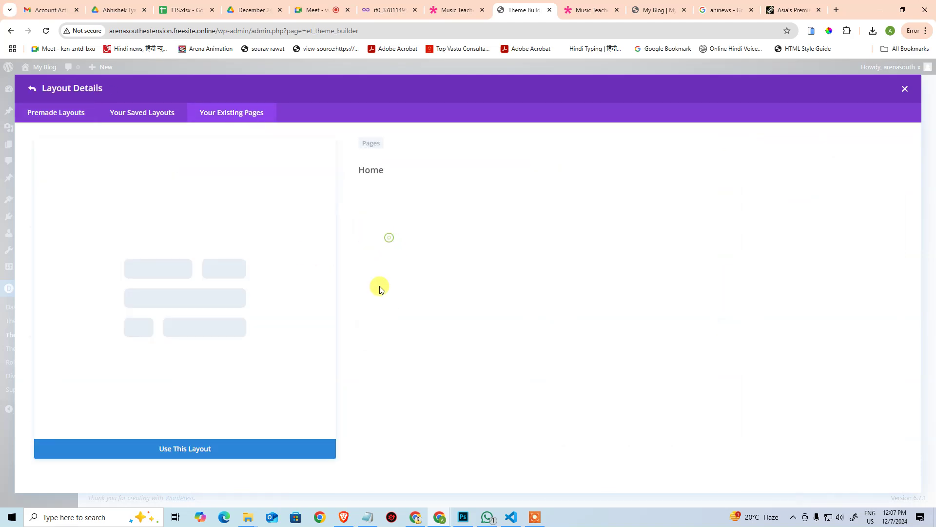
click(194, 447)
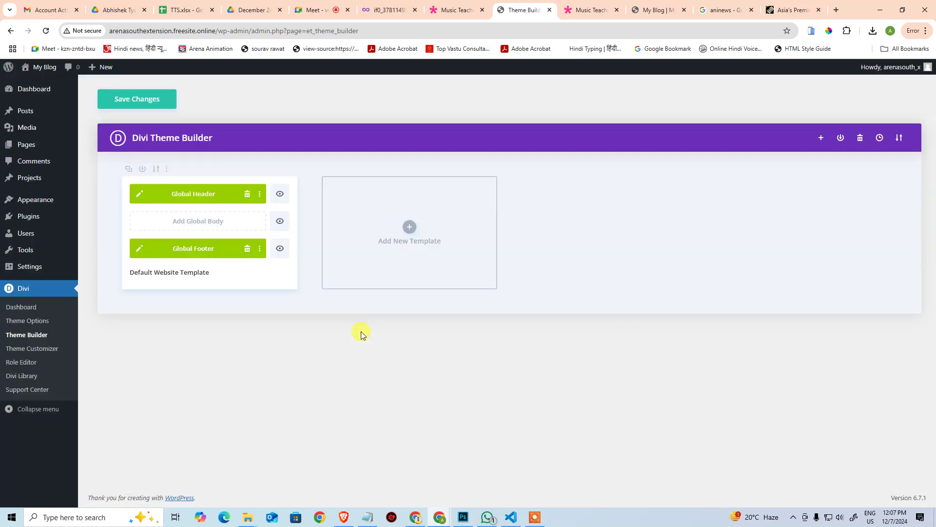
Step: Open the global header layout for editing and delete every section below the Home and Class menu
click(139, 198)
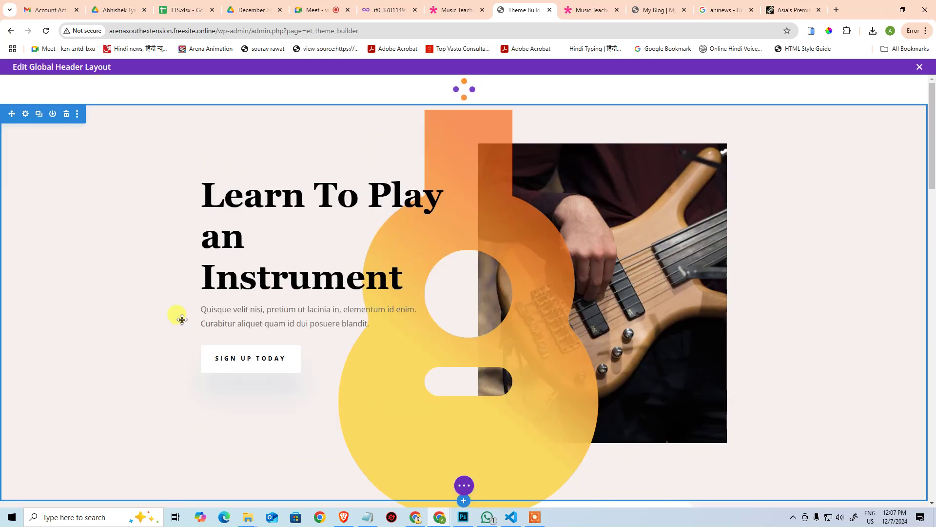
click(67, 123)
click(67, 123)
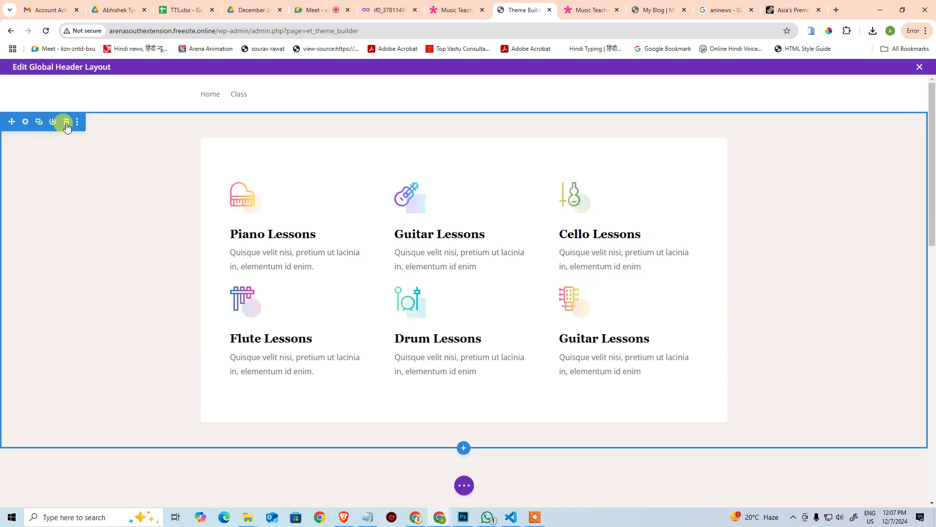
click(67, 123)
click(66, 123)
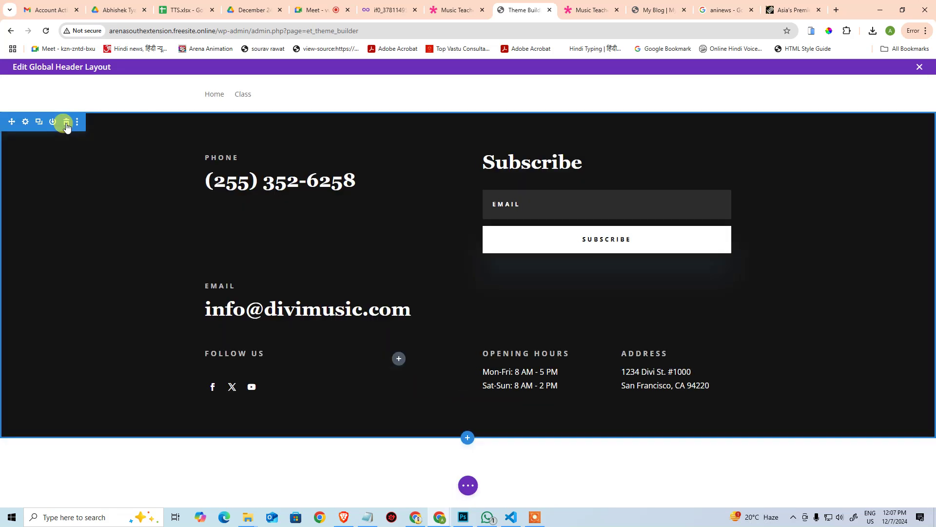
click(66, 123)
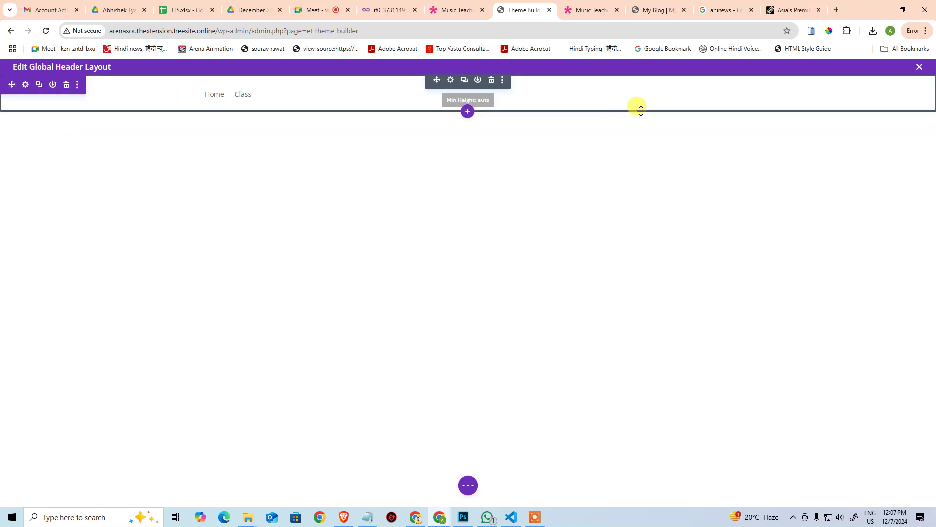
Step: Save and exit the global header layout, and save the Theme Builder changes
click(920, 68)
click(488, 329)
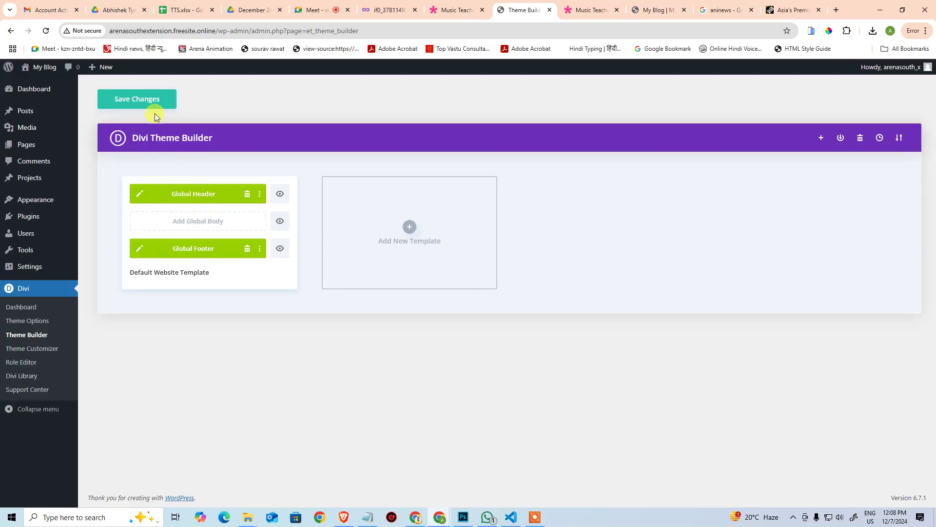
click(156, 99)
Step: Open the list of all pages, then check the top of the live Home page and follow its menu link to Class
mouse_move(69, 142)
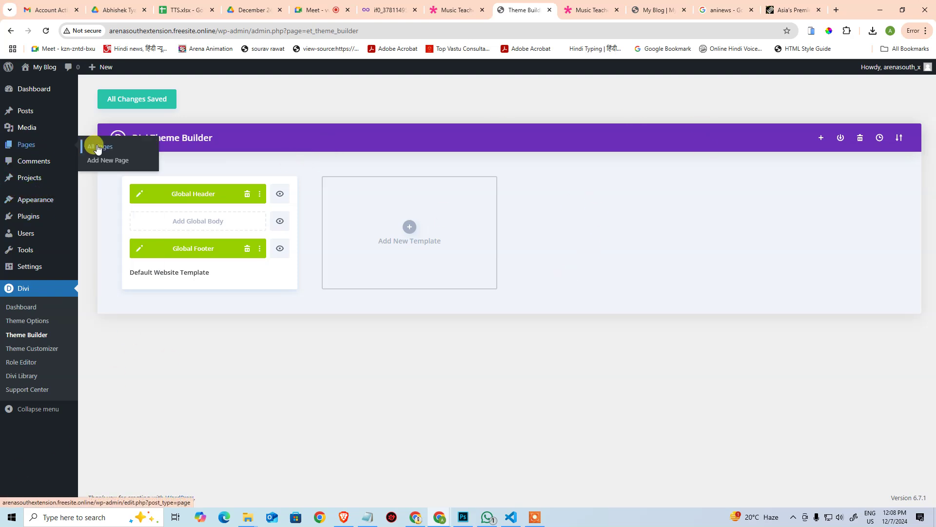
click(98, 147)
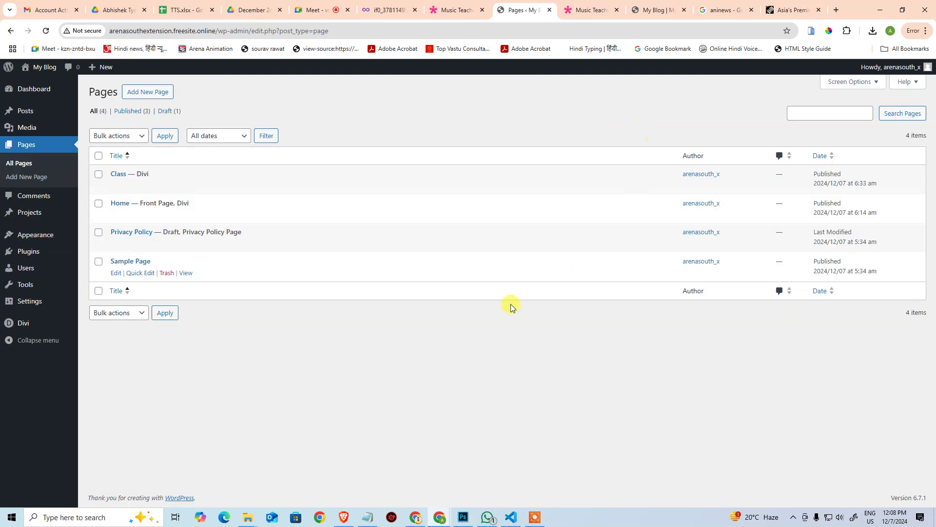
click(651, 5)
scroll(261, 158, up, 15)
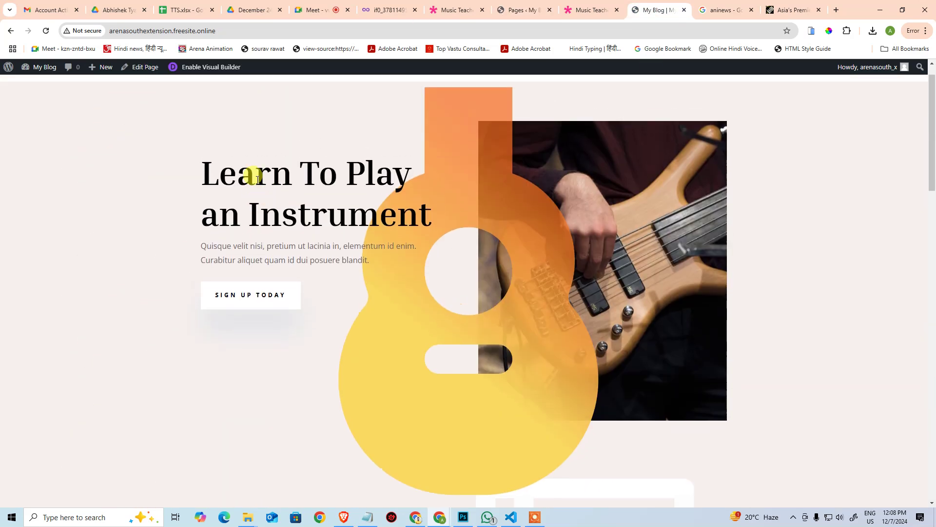
scroll(278, 169, up, 1)
click(239, 95)
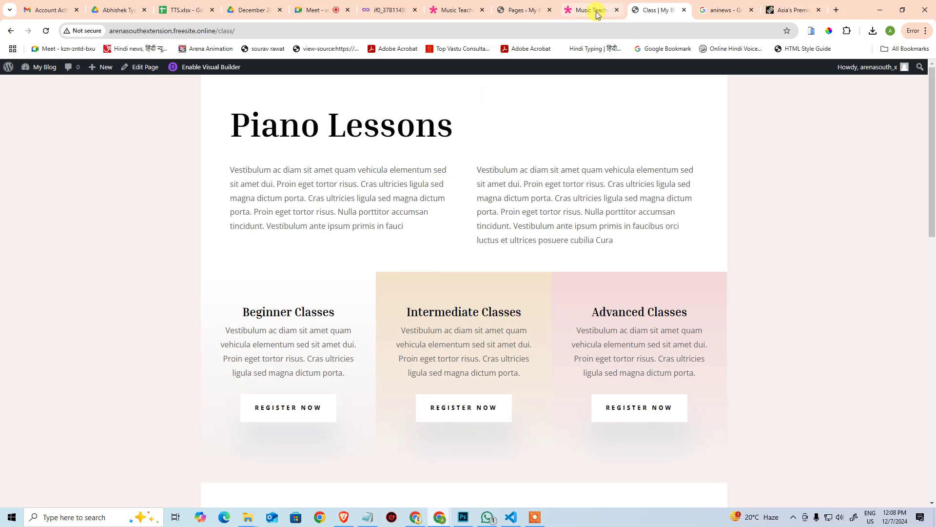
Step: Edit the Class page, set its template to Default template and update the page
click(519, 9)
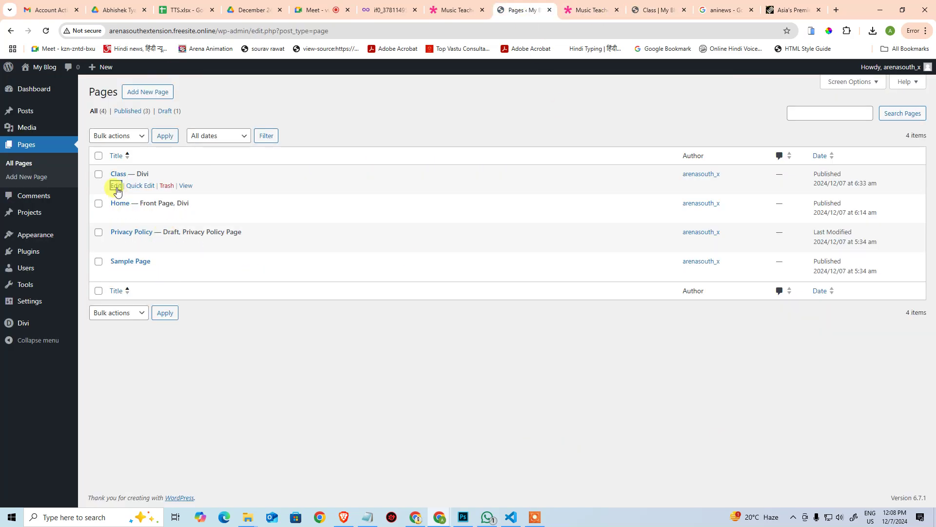
click(116, 186)
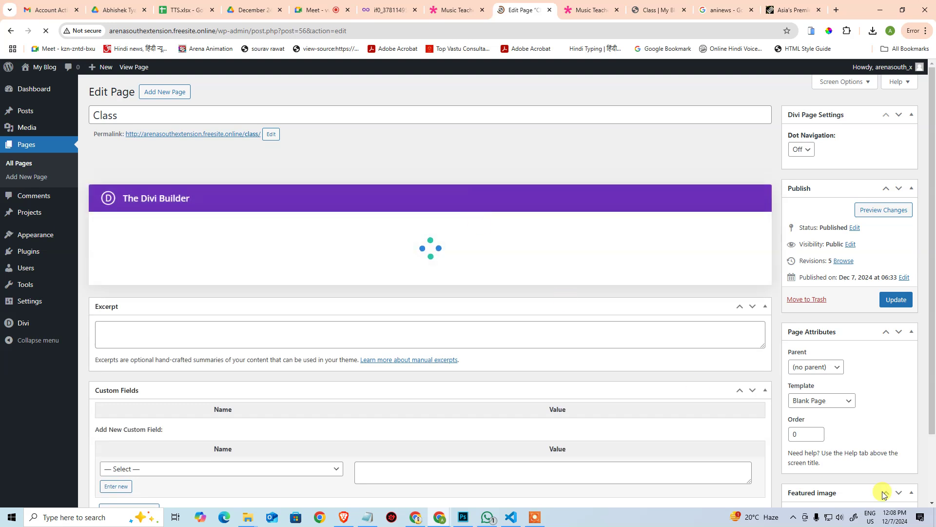
click(824, 401)
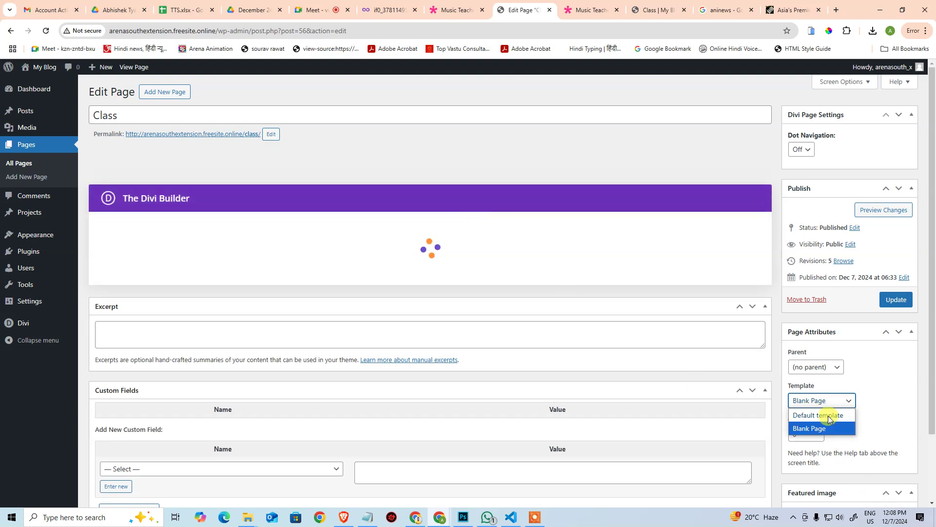
click(829, 415)
click(893, 300)
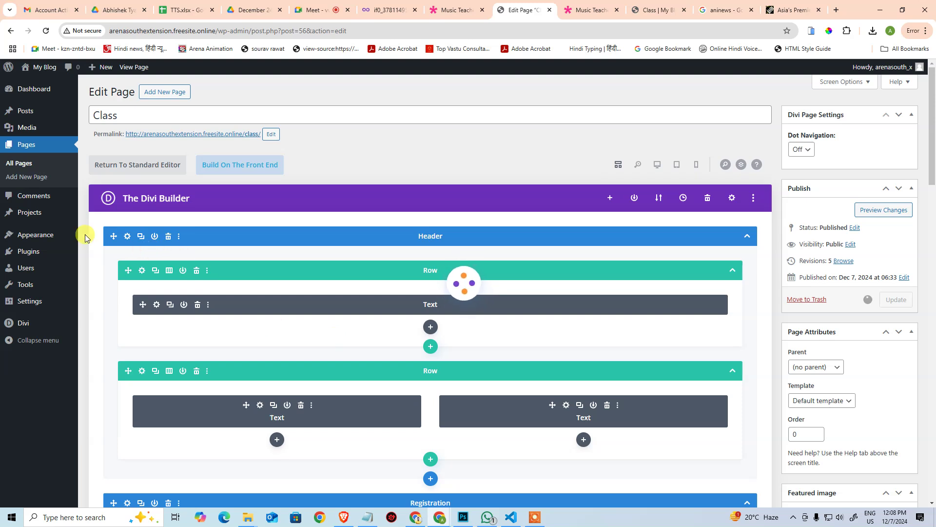
Step: Return to the pages list, edit the Home page, set its template to Default template and update it
click(25, 177)
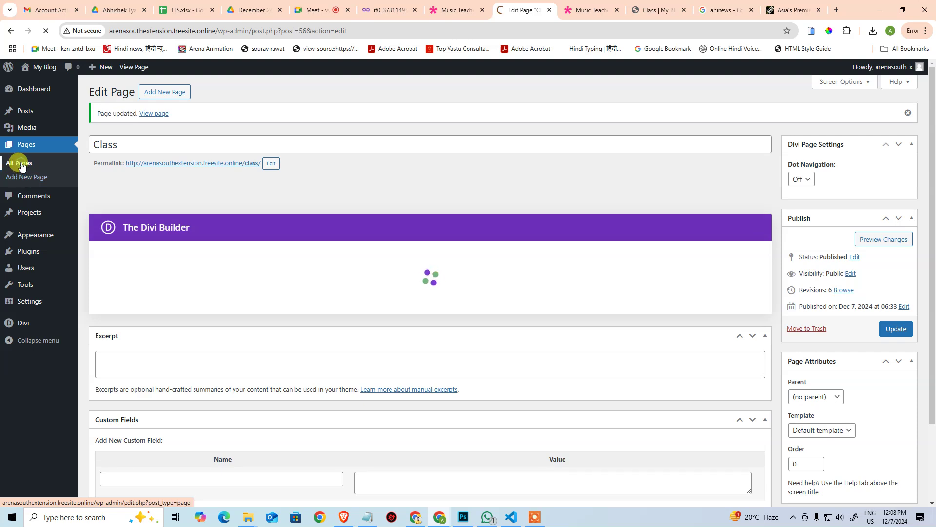
click(21, 167)
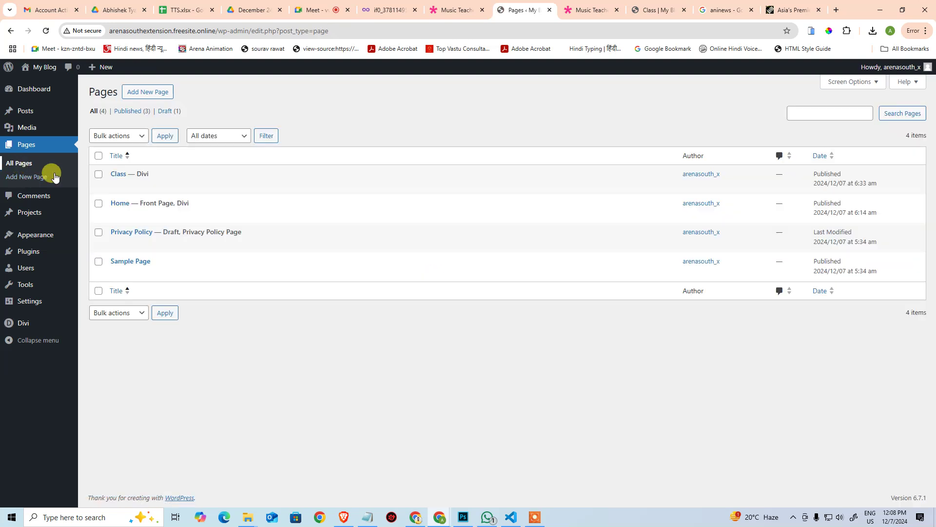
click(117, 215)
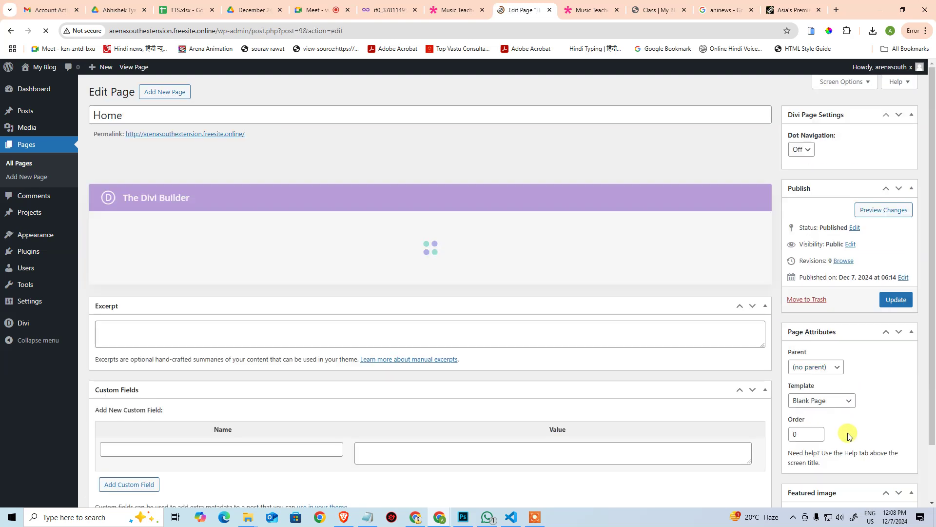
click(827, 401)
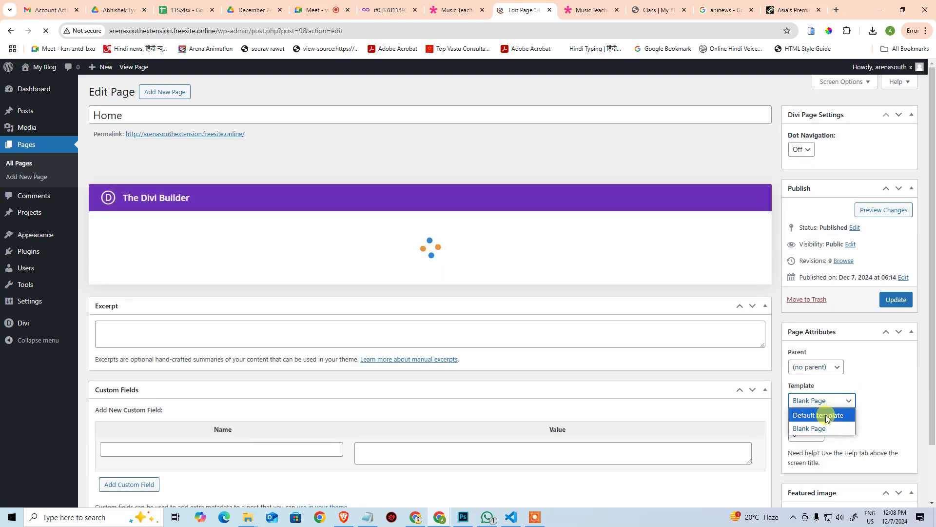
click(827, 415)
click(890, 301)
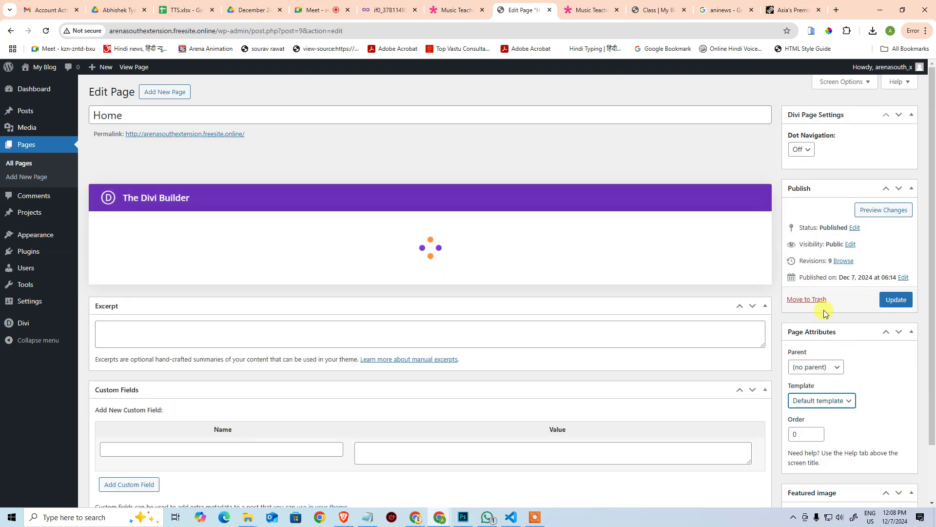
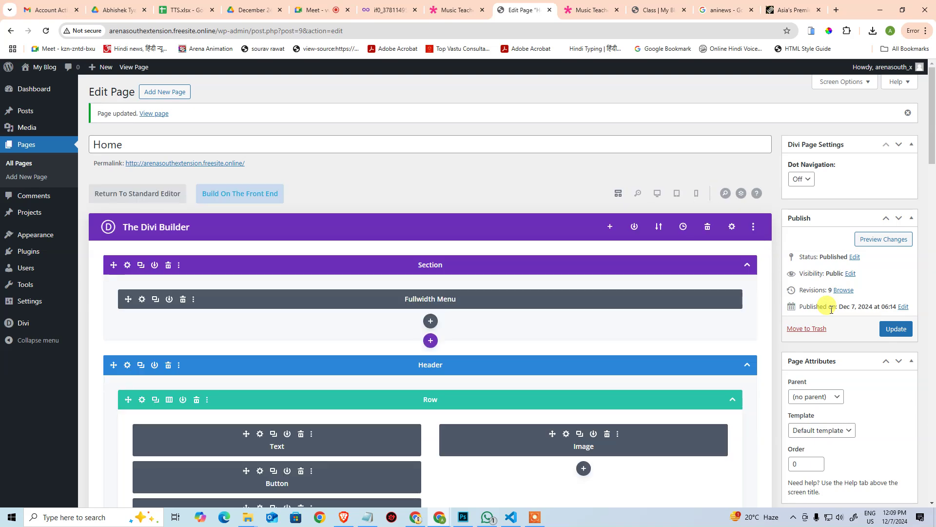
Step: Check the live Class page from its header menu down to the footer
click(654, 9)
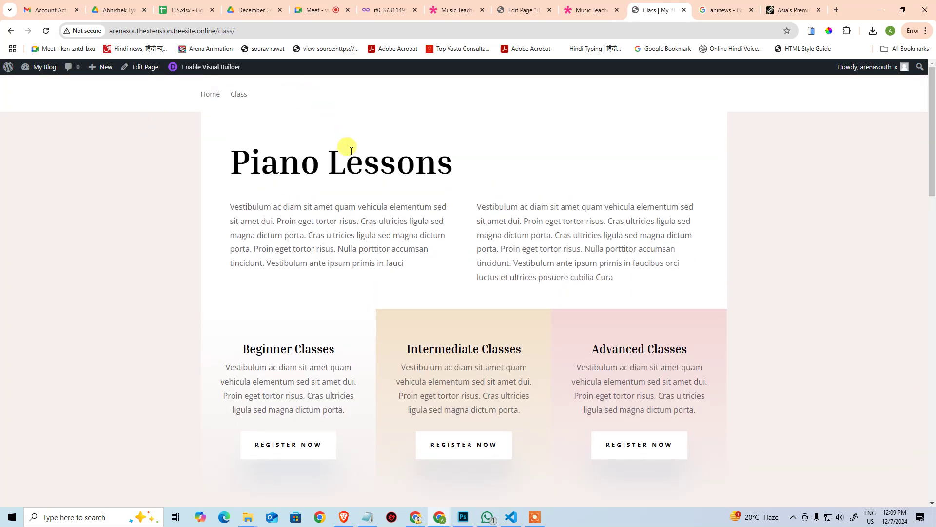
scroll(355, 151, down, 20)
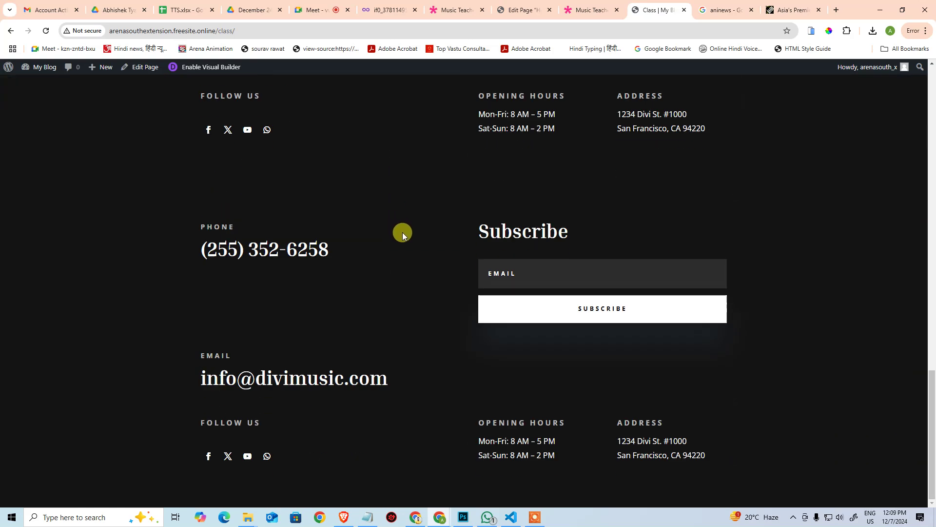
Step: Switch the Home page's Divi Builder to the desktop view, delete the page's own footer section and update the page
click(524, 9)
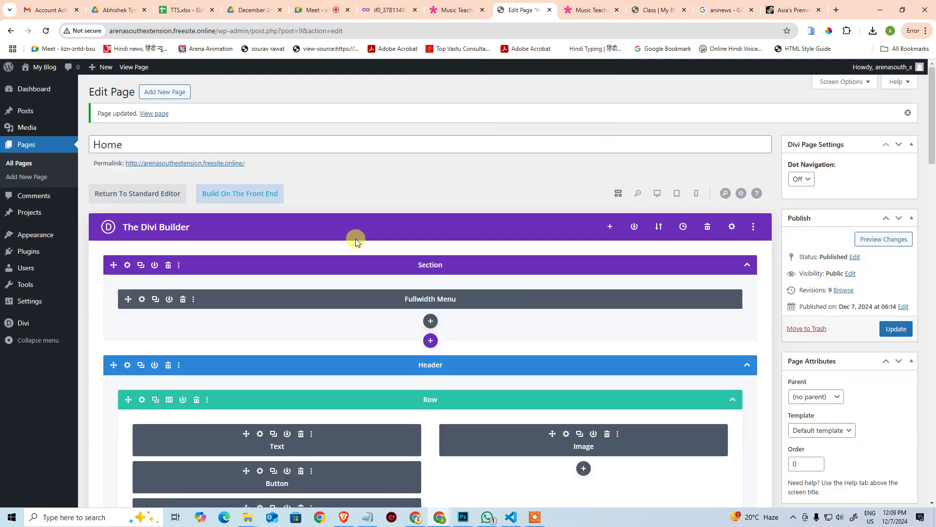
scroll(356, 239, down, 20)
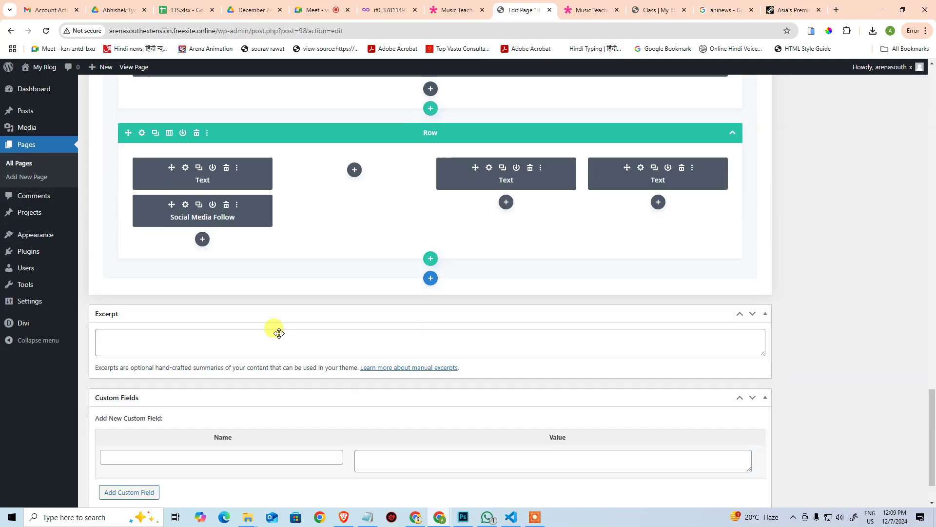
scroll(279, 333, down, 1)
scroll(278, 324, up, 5)
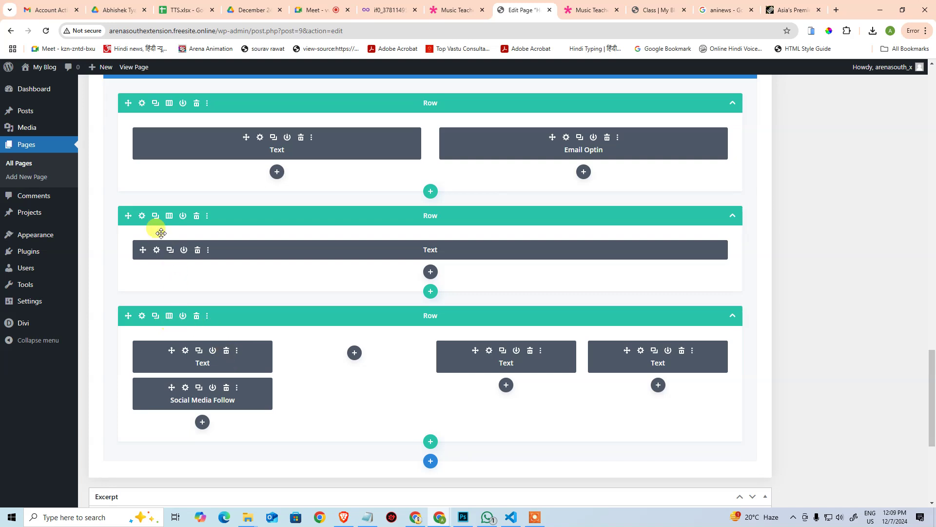
scroll(163, 249, up, 15)
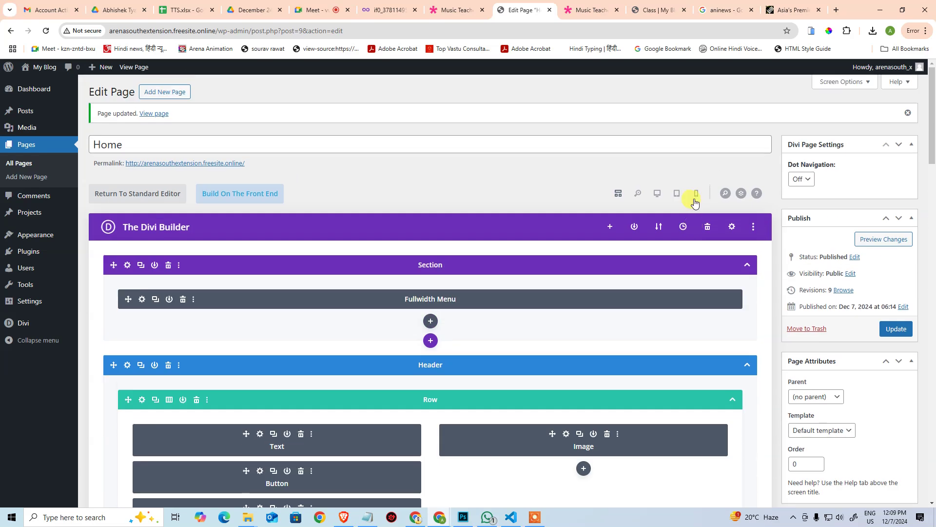
click(658, 194)
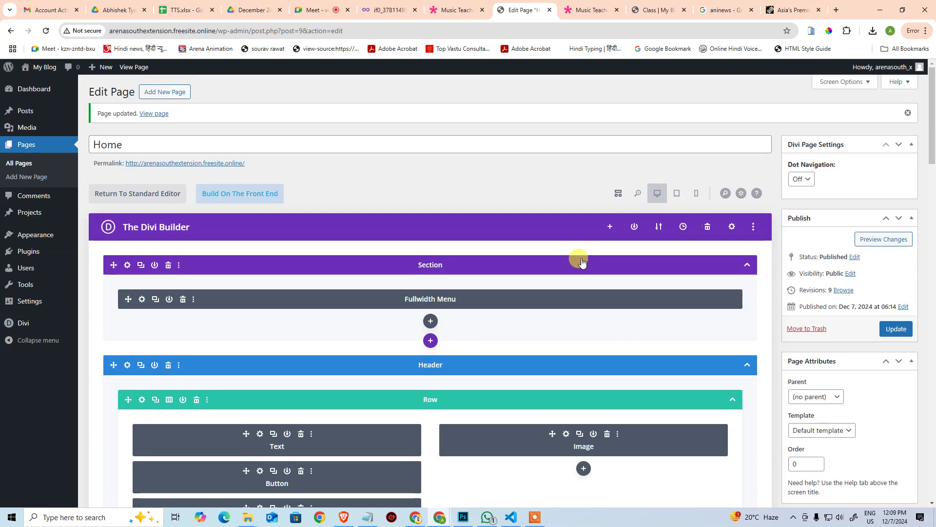
scroll(489, 253, down, 20)
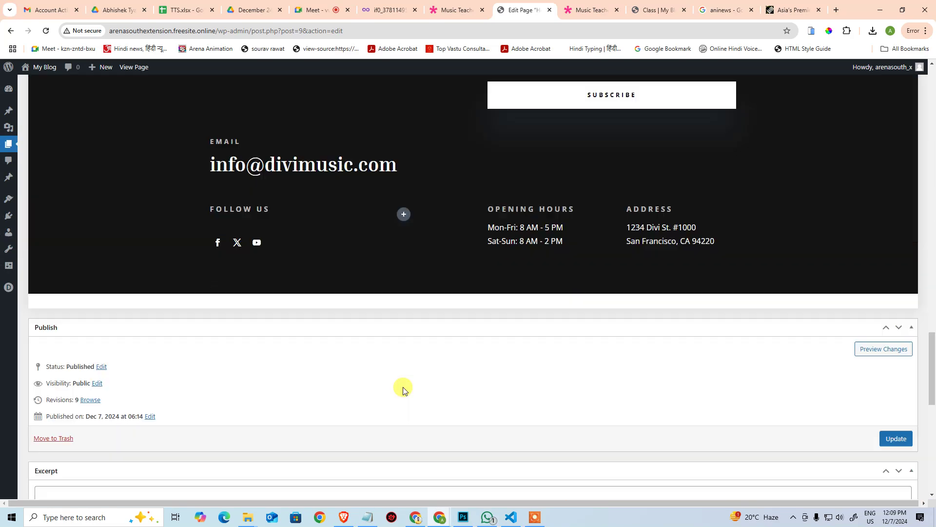
scroll(403, 388, down, 8)
scroll(372, 359, up, 12)
mouse_move(104, 240)
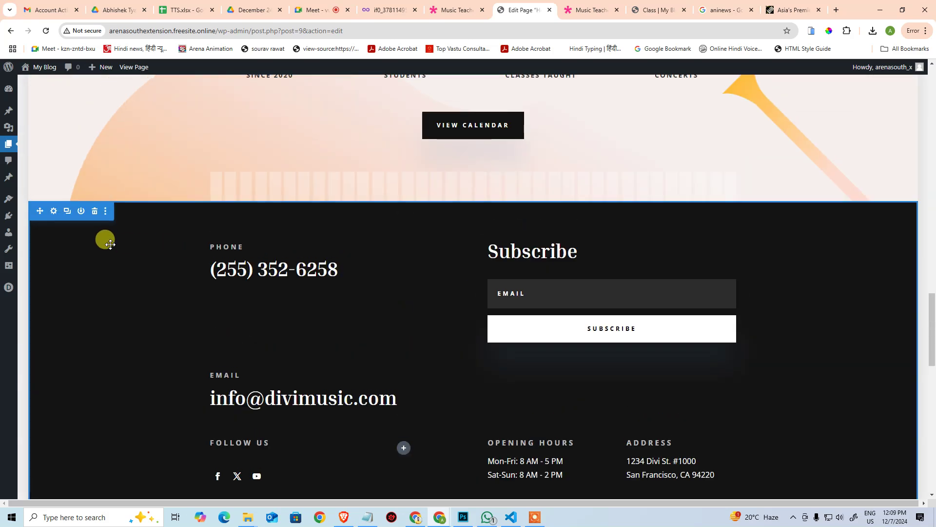
click(96, 216)
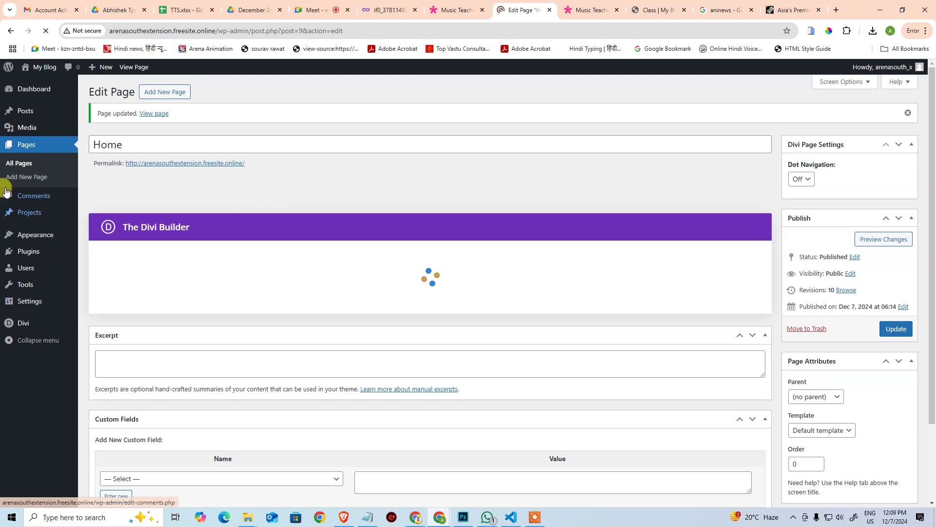
Step: Edit the Class page from the pages list, delete the last row of its Footer section and update the page
click(19, 164)
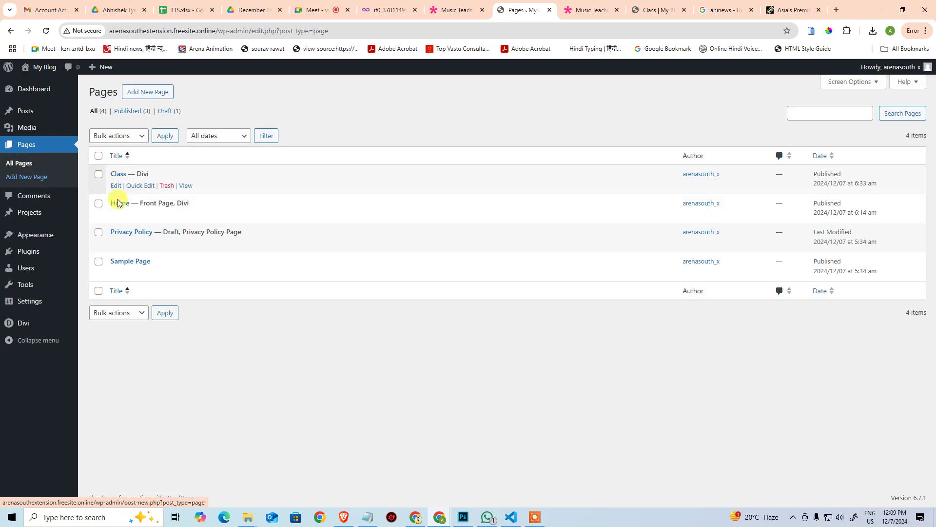
click(116, 185)
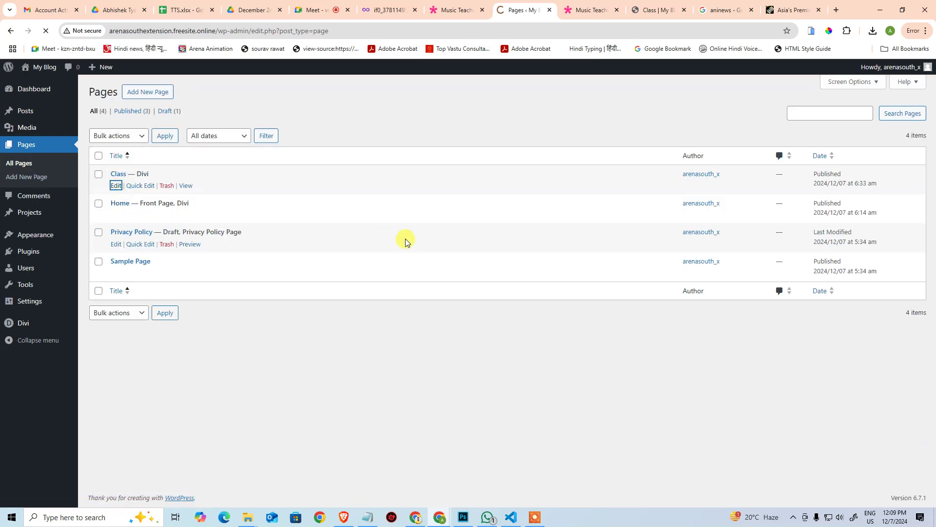
scroll(397, 248, down, 3)
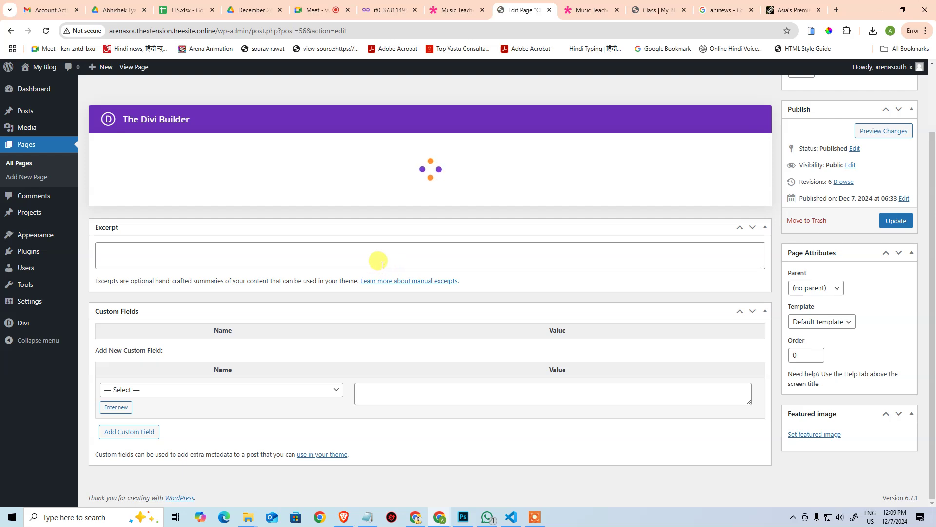
scroll(372, 259, down, 10)
scroll(314, 278, up, 5)
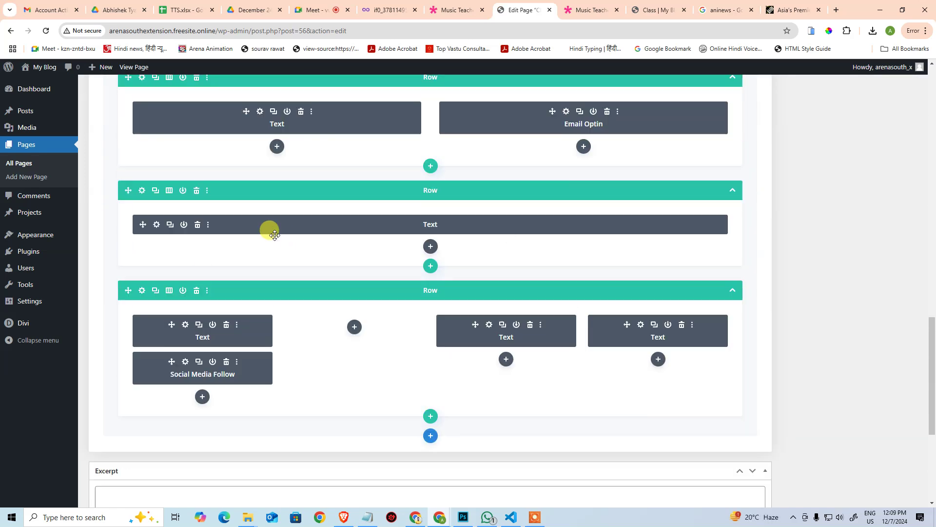
click(197, 290)
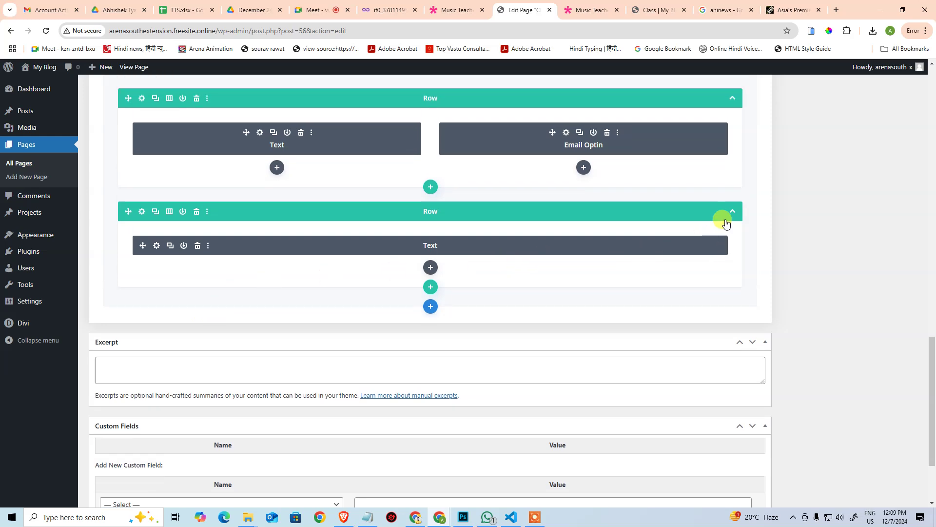
scroll(827, 211, up, 15)
click(895, 300)
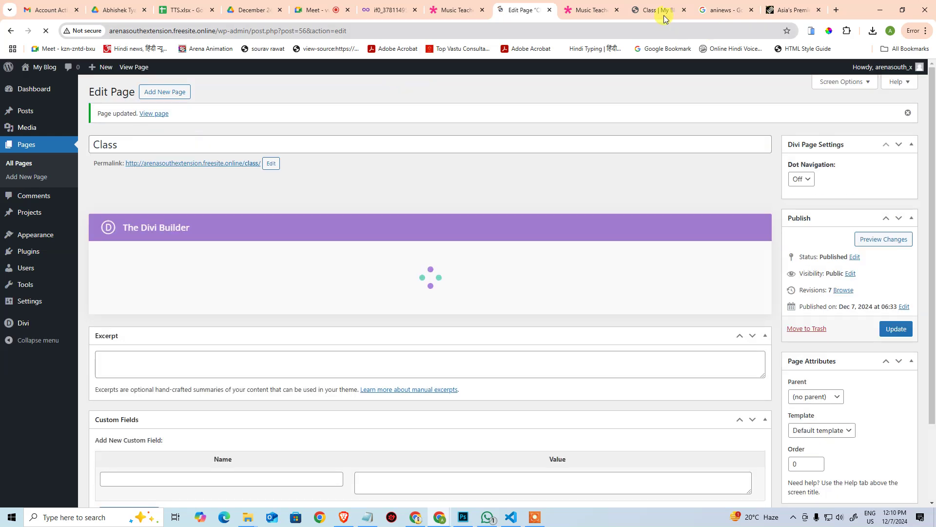
Step: Load the live Home page at arenasouthextension.freesite.online and check it from header to footer for duplicates
click(658, 9)
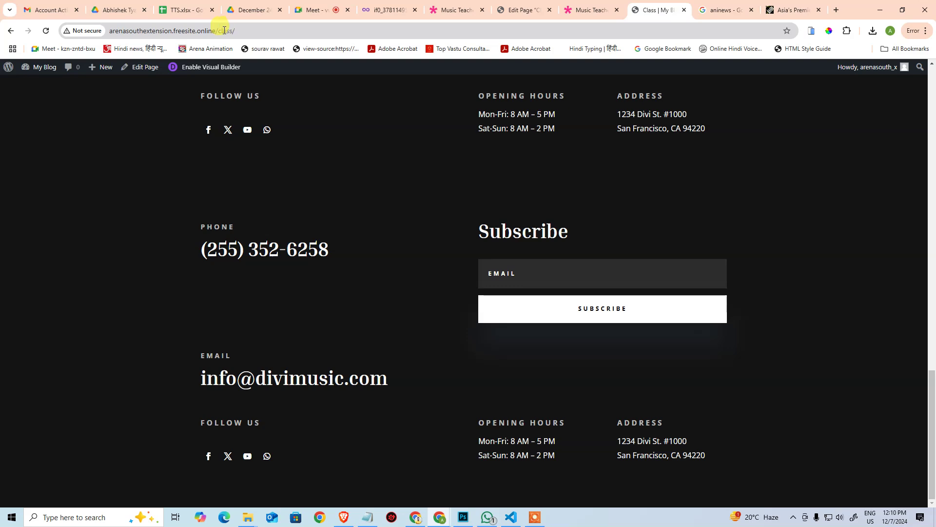
drag(225, 30, 335, 45)
key(BackSpace)
key(BackSpace)
key(BackSpace)
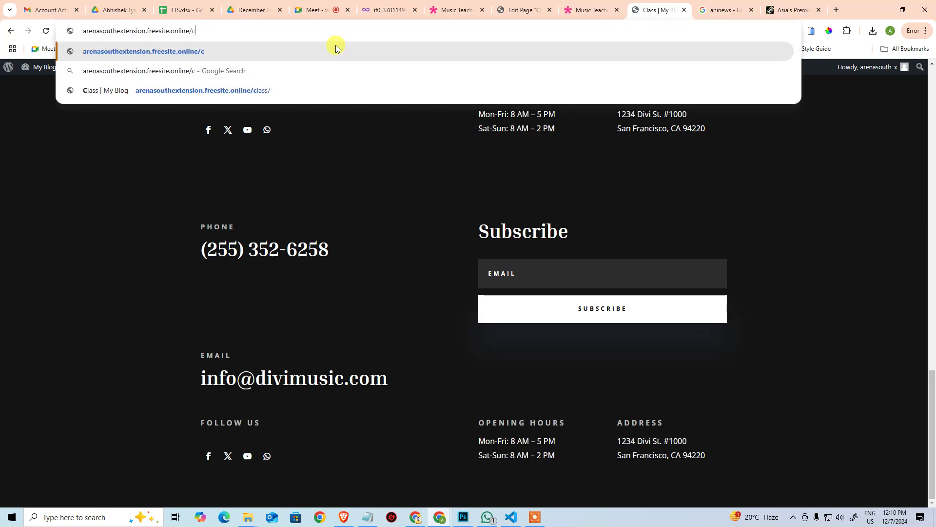
key(BackSpace)
key(BackSpace)
key(Return)
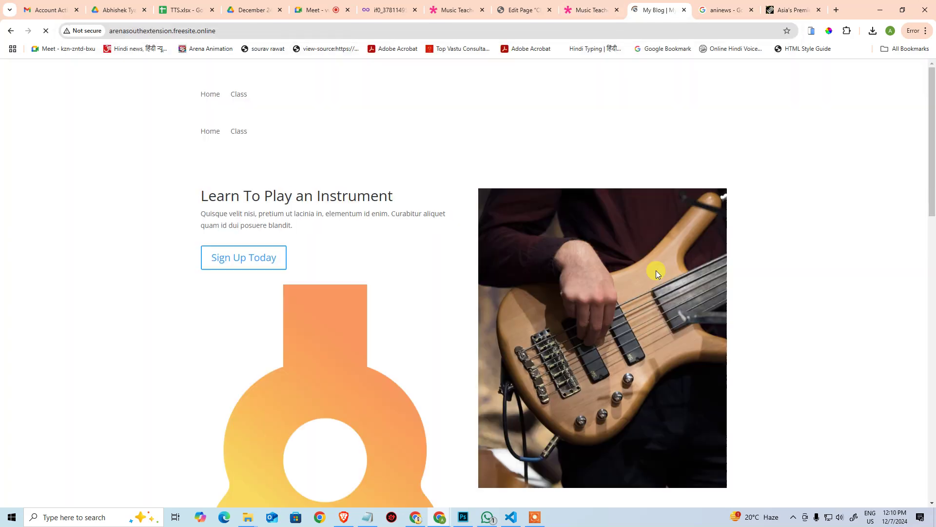
scroll(680, 261, down, 10)
scroll(672, 290, down, 10)
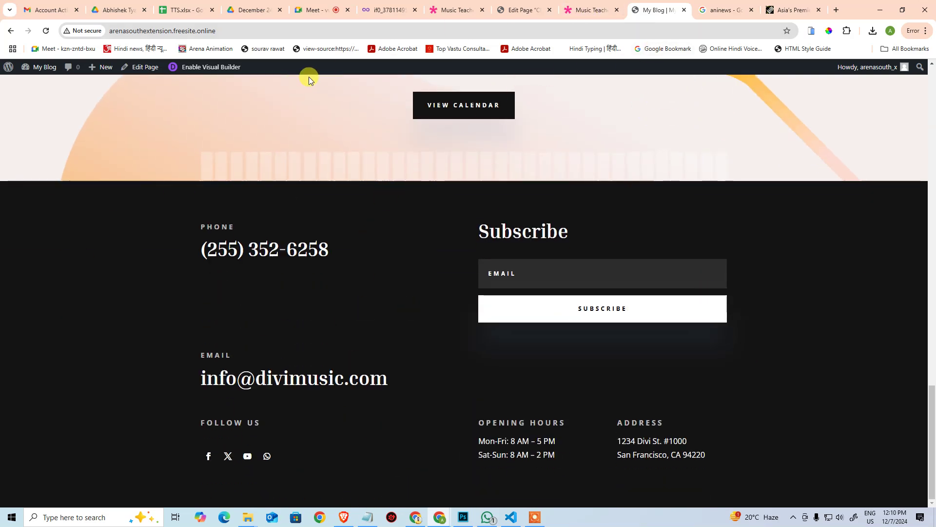
scroll(260, 153, up, 7)
scroll(259, 153, up, 15)
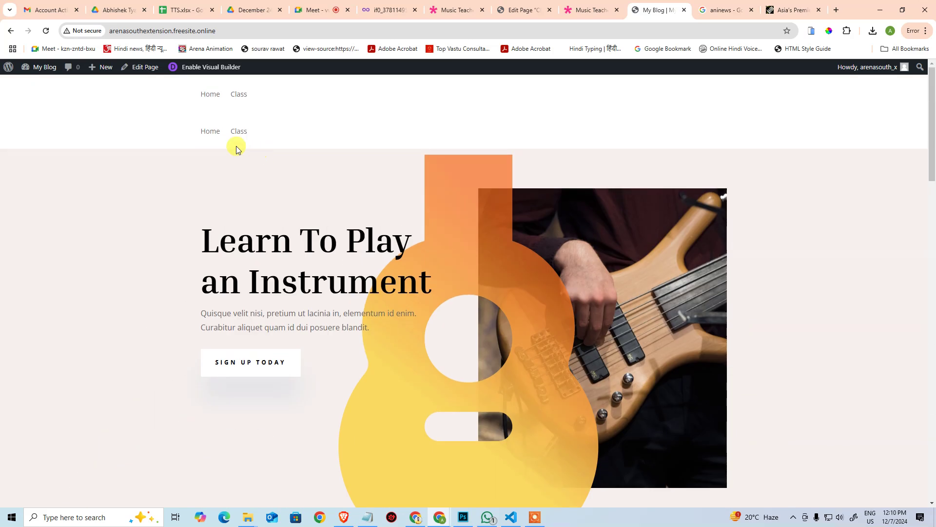
Step: Edit the Home page from the pages list, delete the section holding the Fullwidth Menu and update the page
click(526, 9)
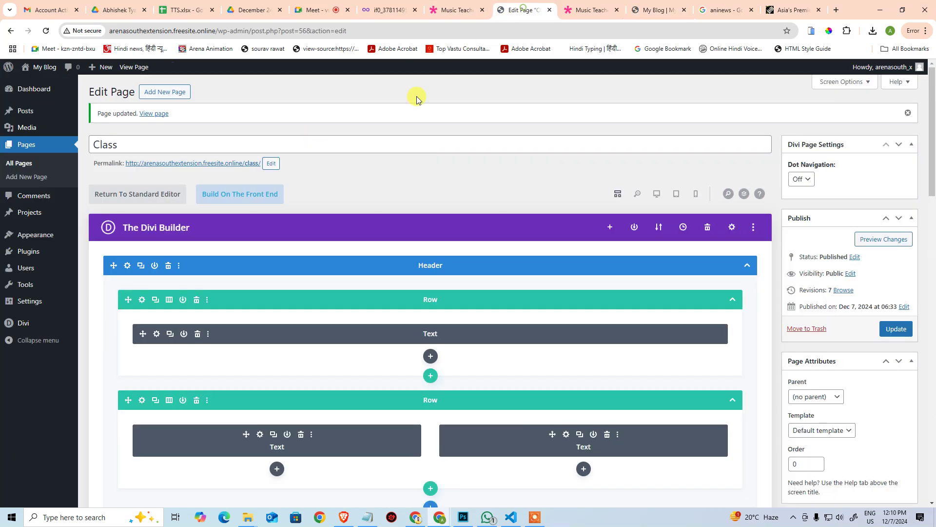
click(18, 162)
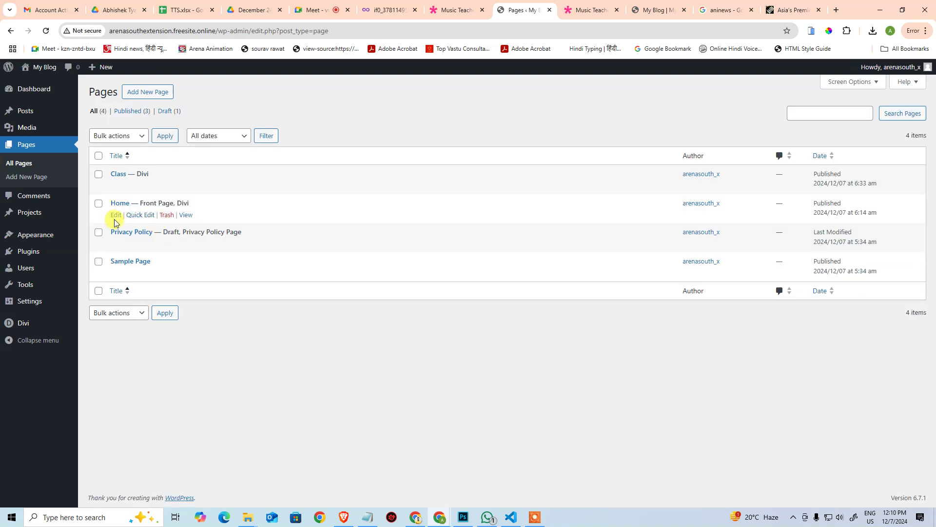
click(114, 217)
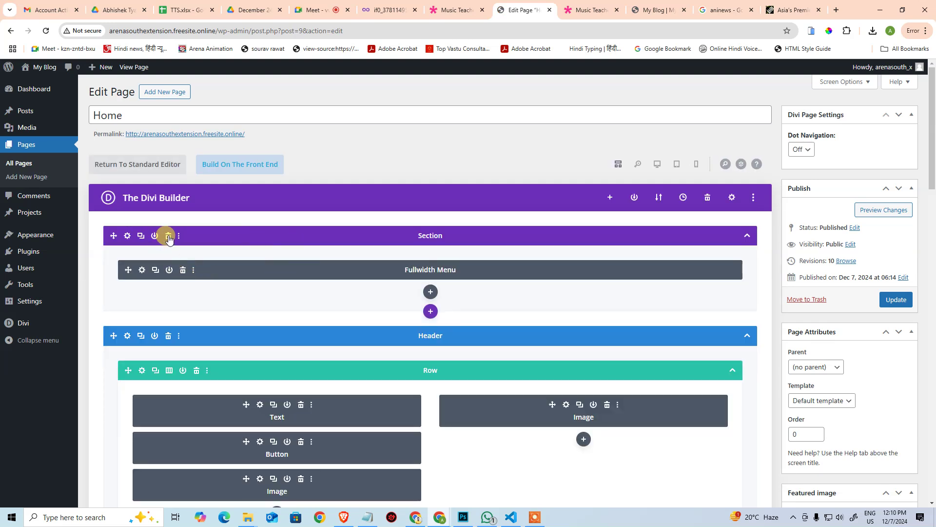
click(168, 235)
click(889, 300)
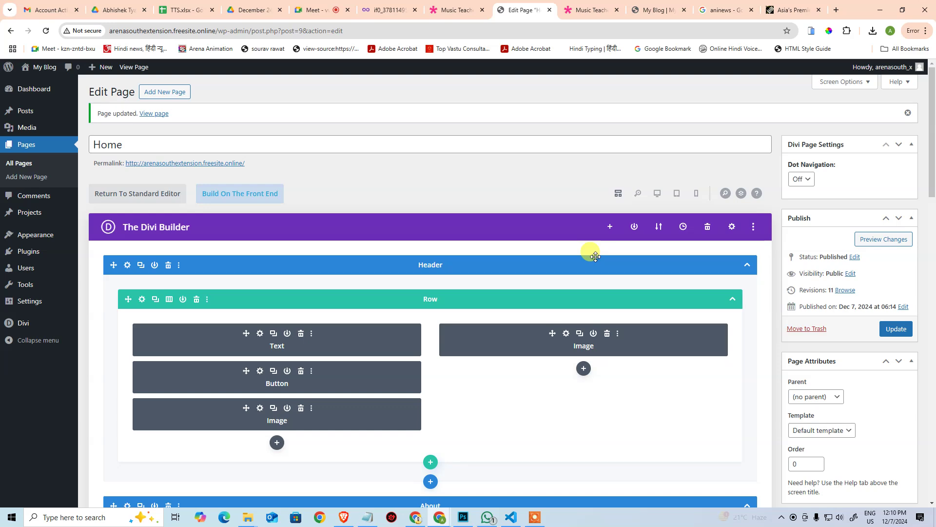
Step: Reload the live Home page and check its header menu and footer
click(654, 11)
click(45, 30)
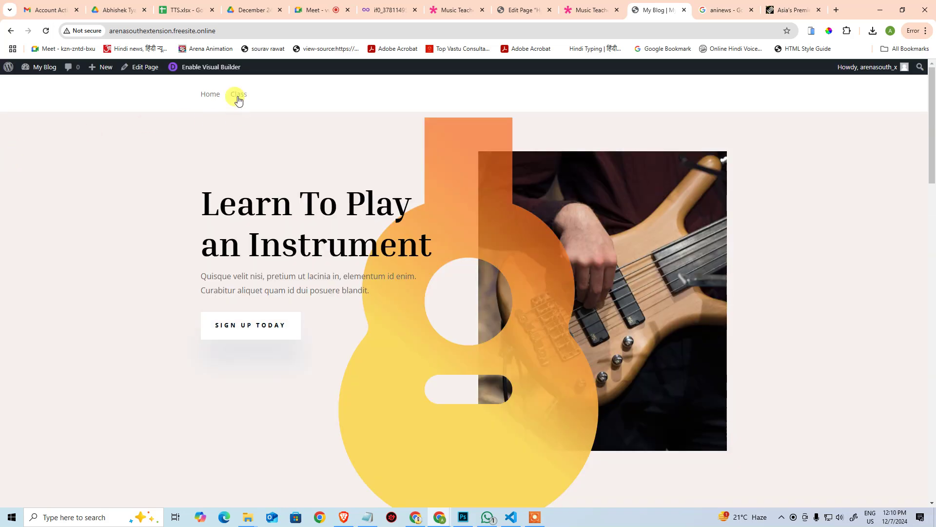
scroll(272, 234, down, 3)
scroll(272, 234, down, 15)
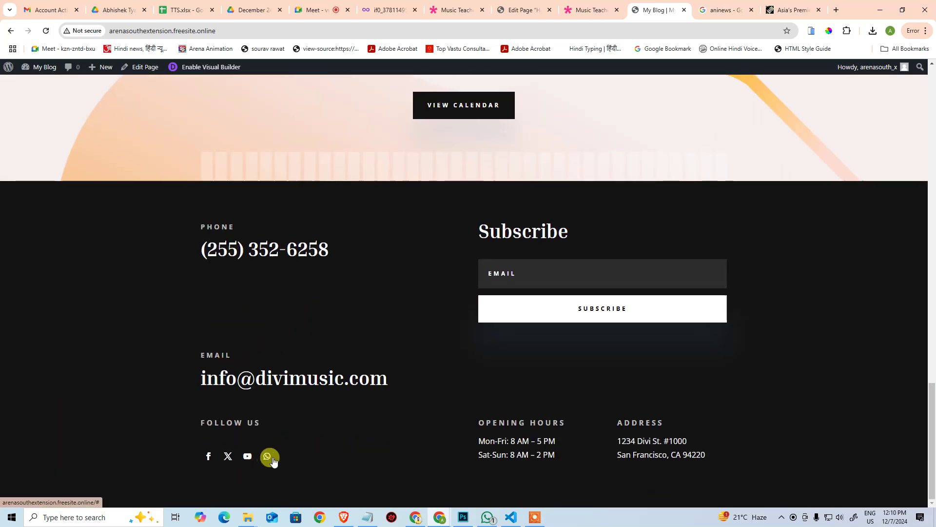
scroll(274, 290, up, 10)
scroll(274, 290, up, 14)
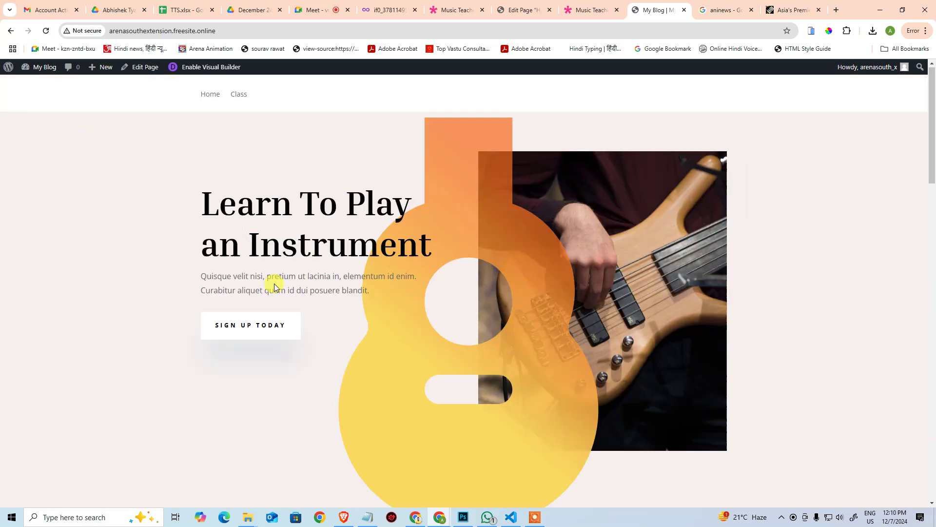
Step: Follow the header menu link to the live Class page and check it down to the footer
click(244, 94)
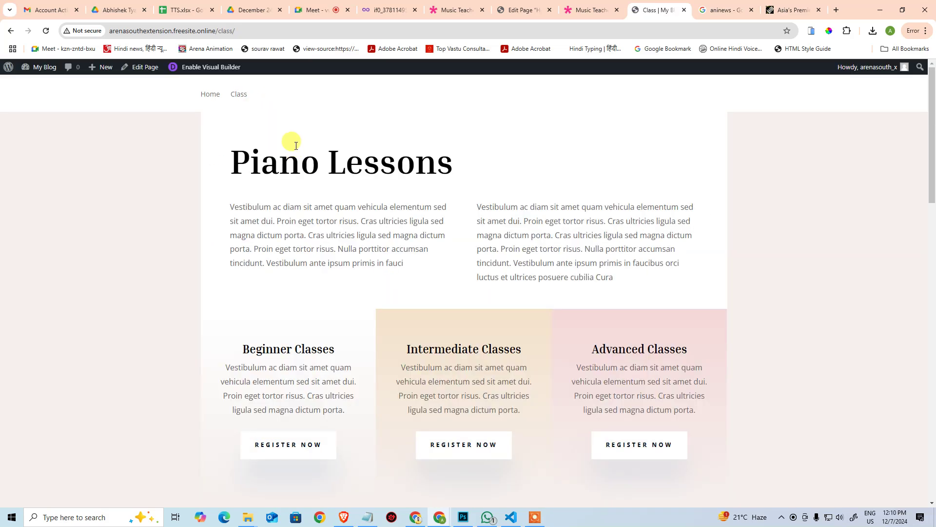
scroll(395, 404, down, 7)
scroll(395, 404, down, 10)
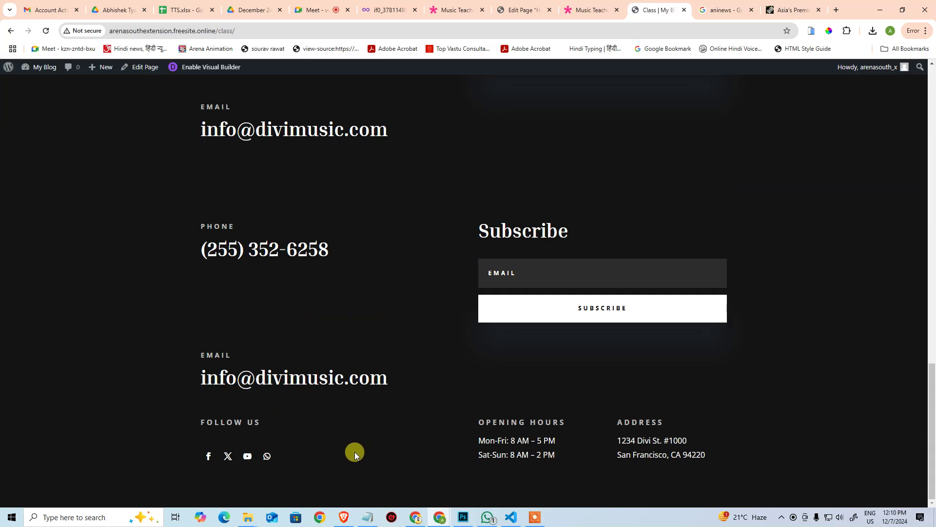
Step: Edit the Class page from the pages list, delete its entire Footer section and save the page
click(513, 14)
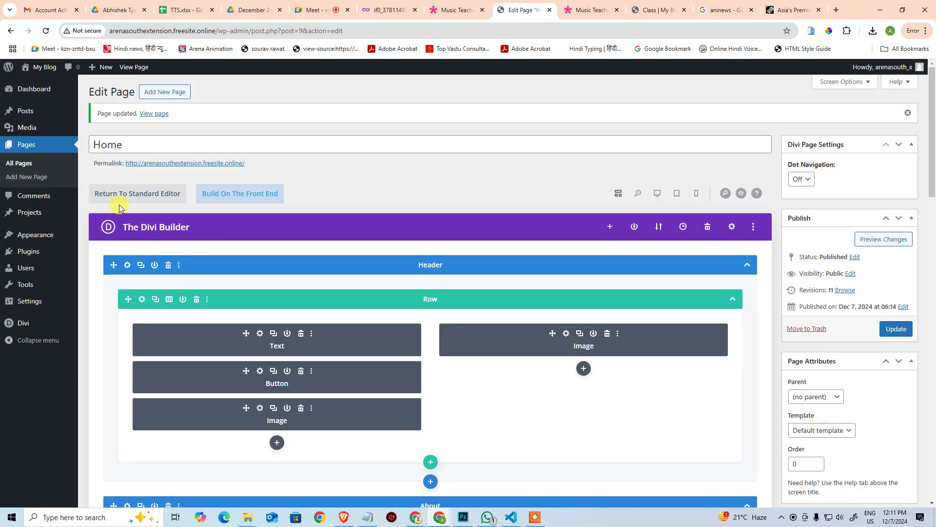
click(19, 163)
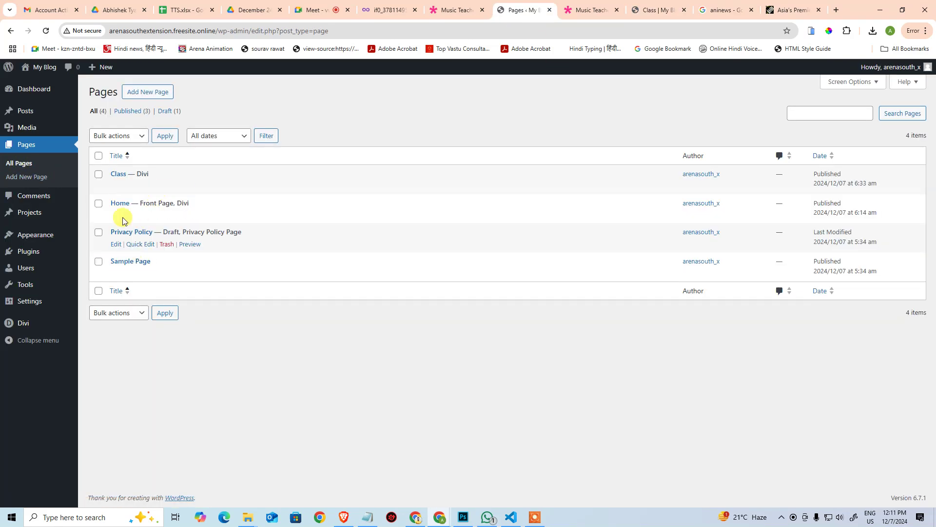
click(115, 185)
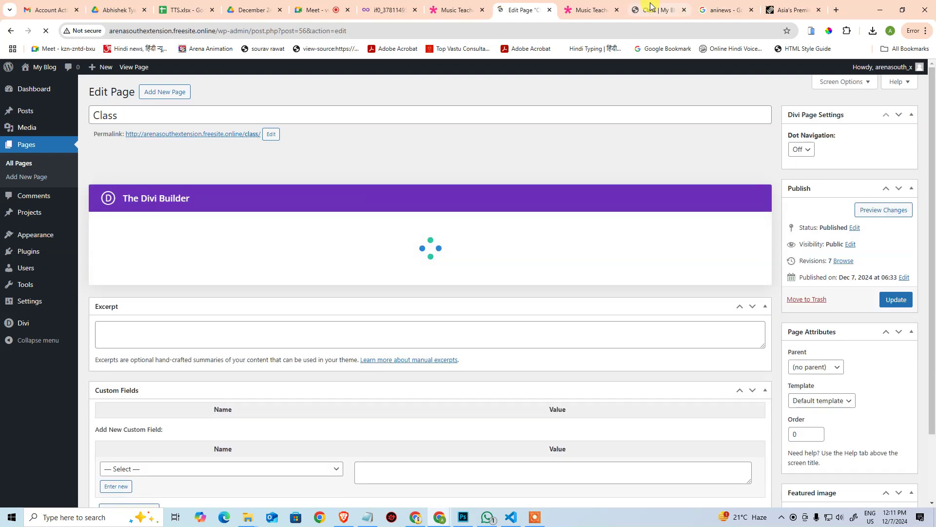
click(653, 9)
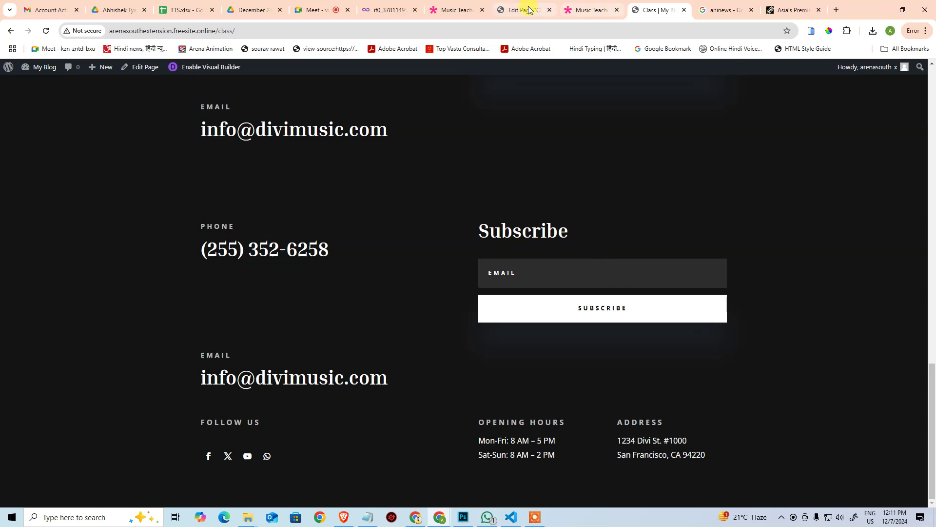
click(529, 10)
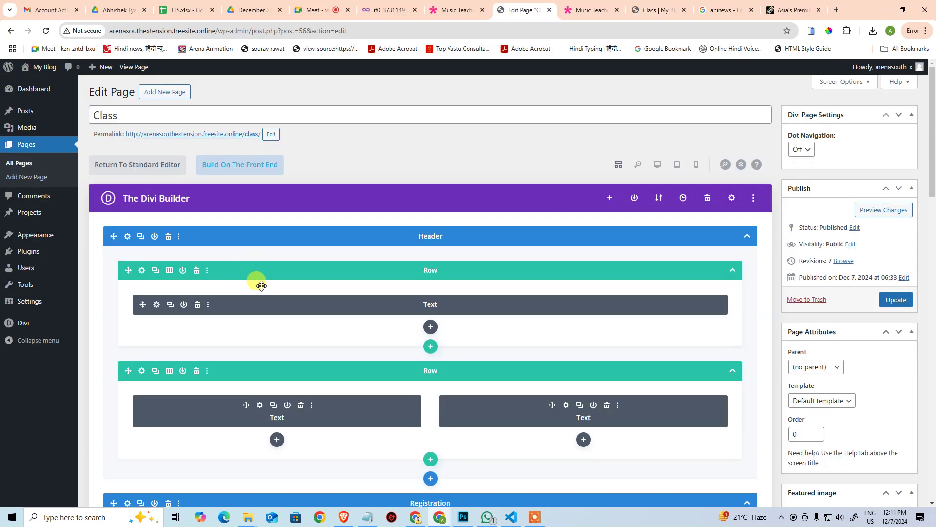
scroll(261, 286, down, 20)
scroll(421, 292, up, 5)
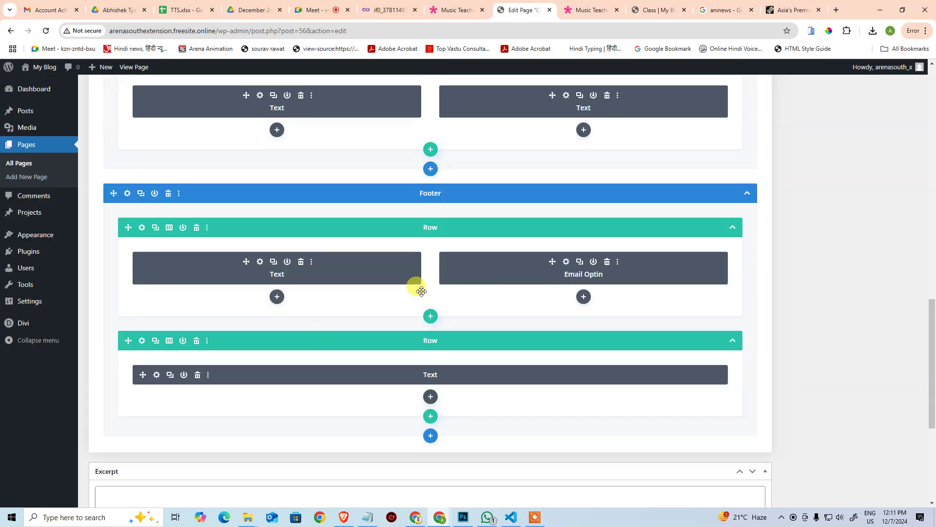
scroll(715, 159, up, 9)
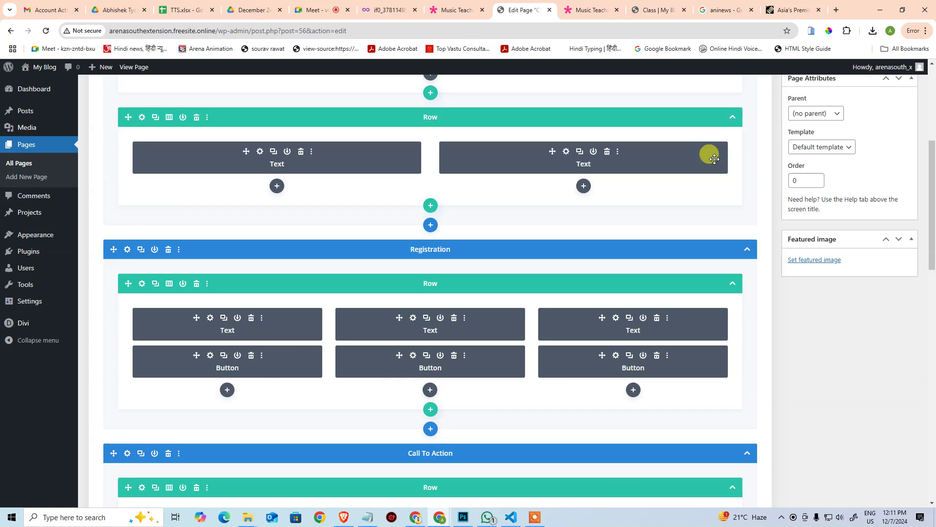
scroll(339, 261, down, 6)
scroll(276, 374, down, 3)
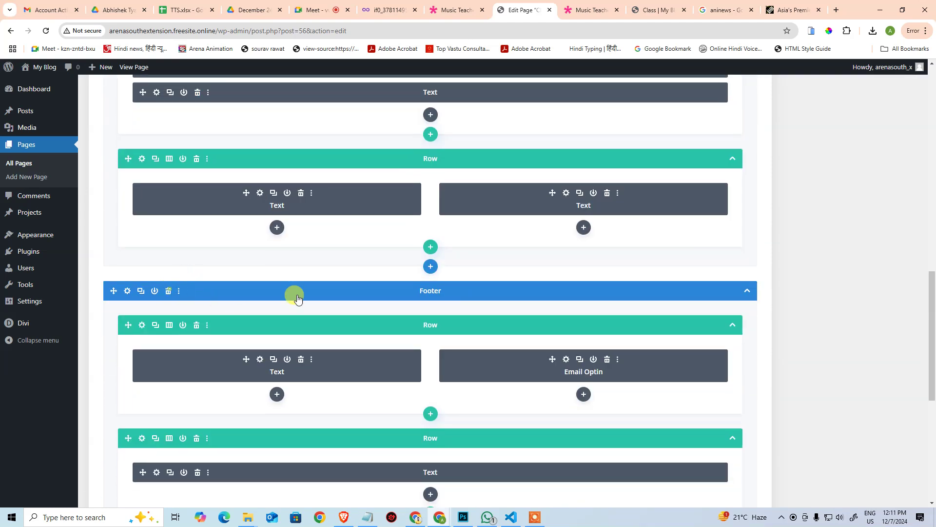
click(168, 291)
key(ctrl+s)
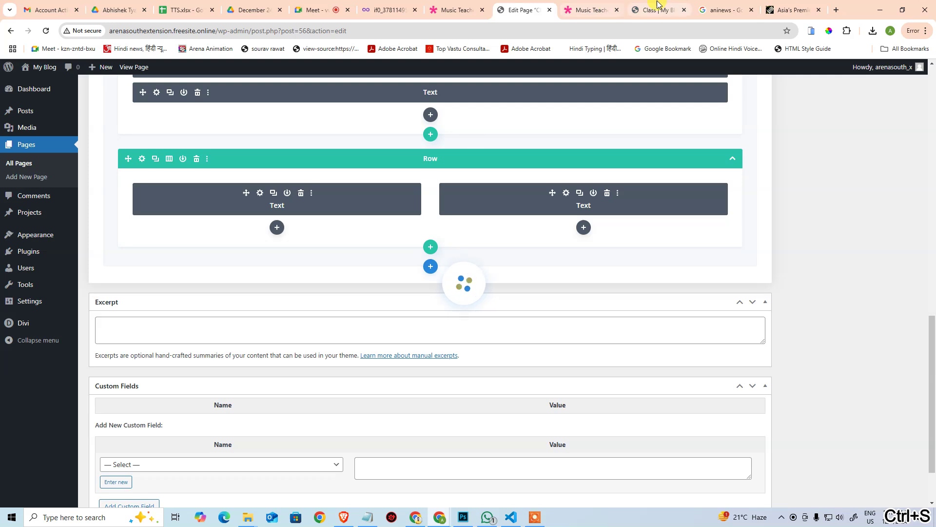
Step: Check the footer and header of the live Class page without the deleted section
mouse_move(658, 4)
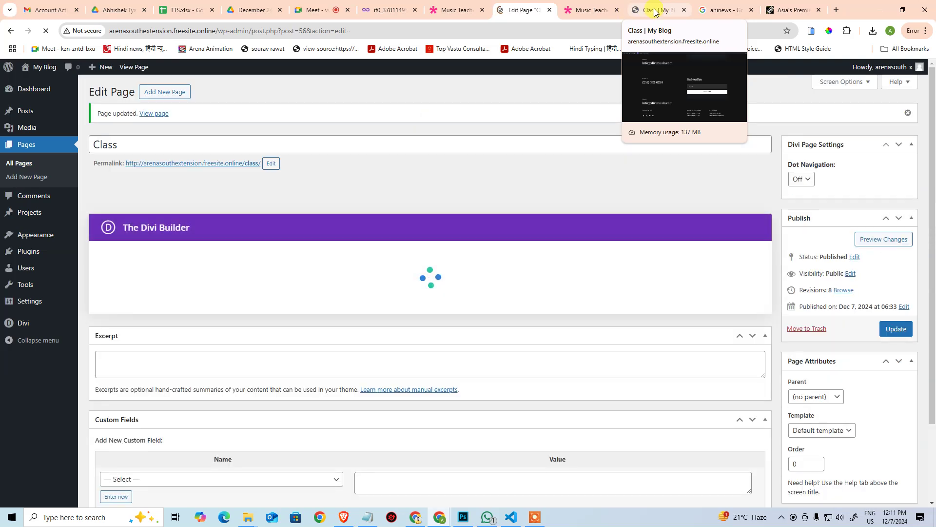
click(655, 11)
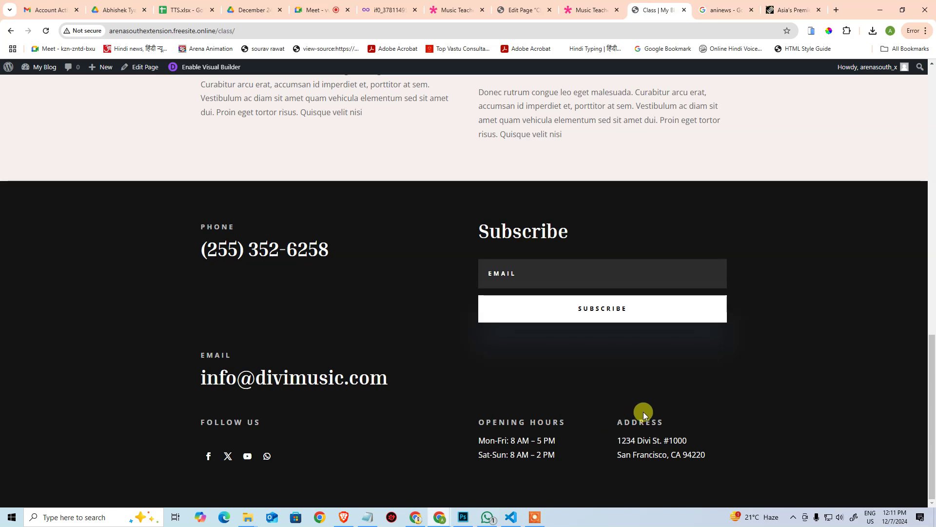
scroll(642, 413, up, 15)
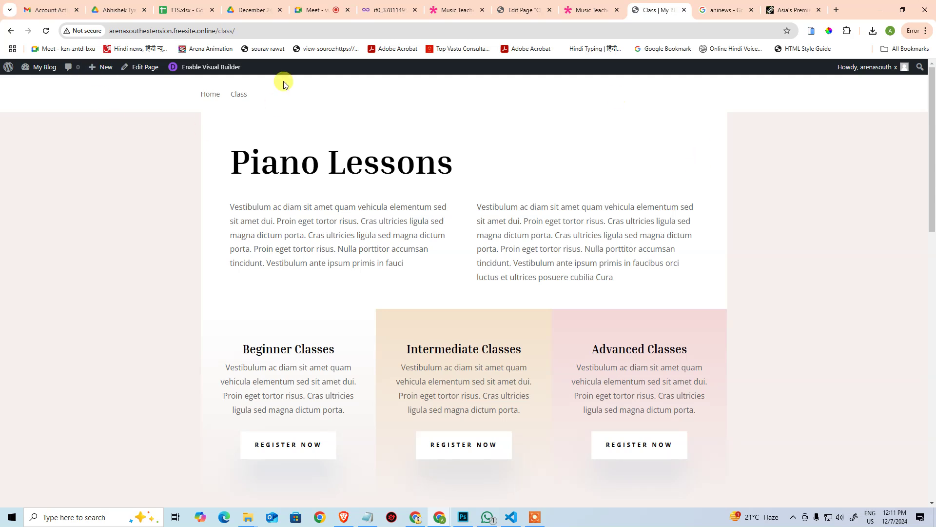